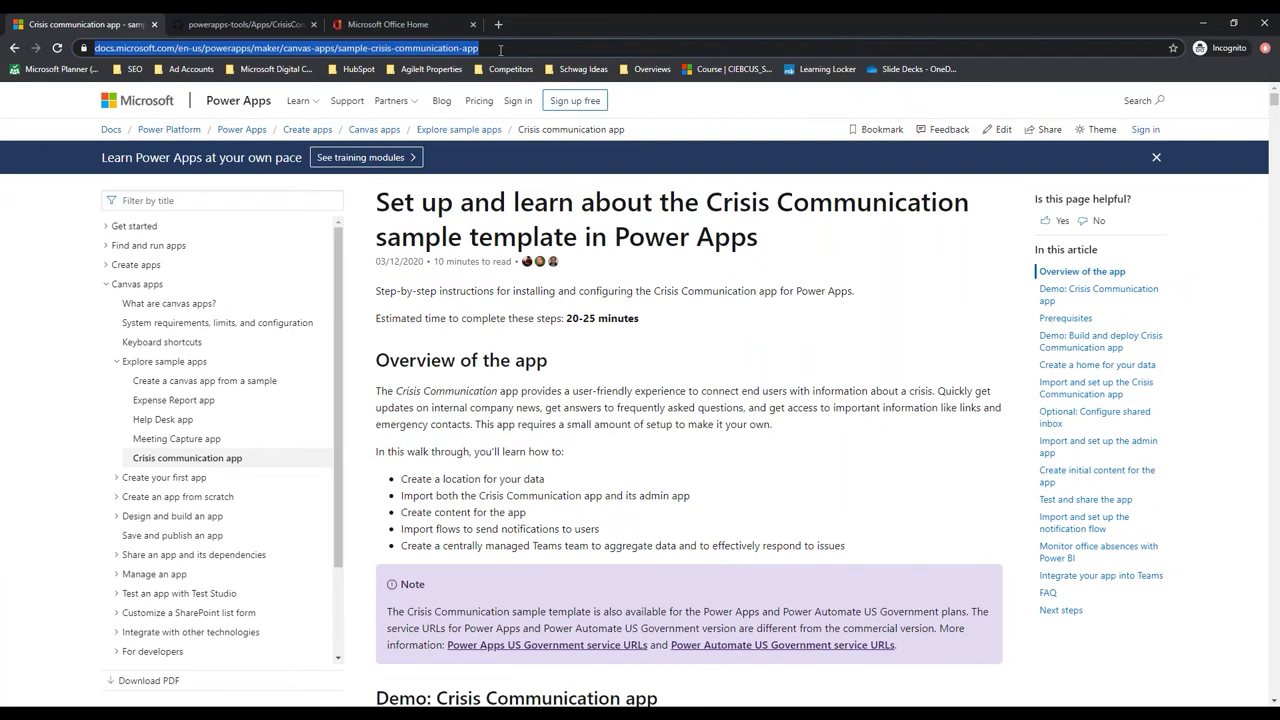
Check the GitHub powerapps-tools page, revisit the Crisis Communication docs article, then go to Office Home
scroll(497, 387, "down", 4)
scroll(497, 387, "up", 4)
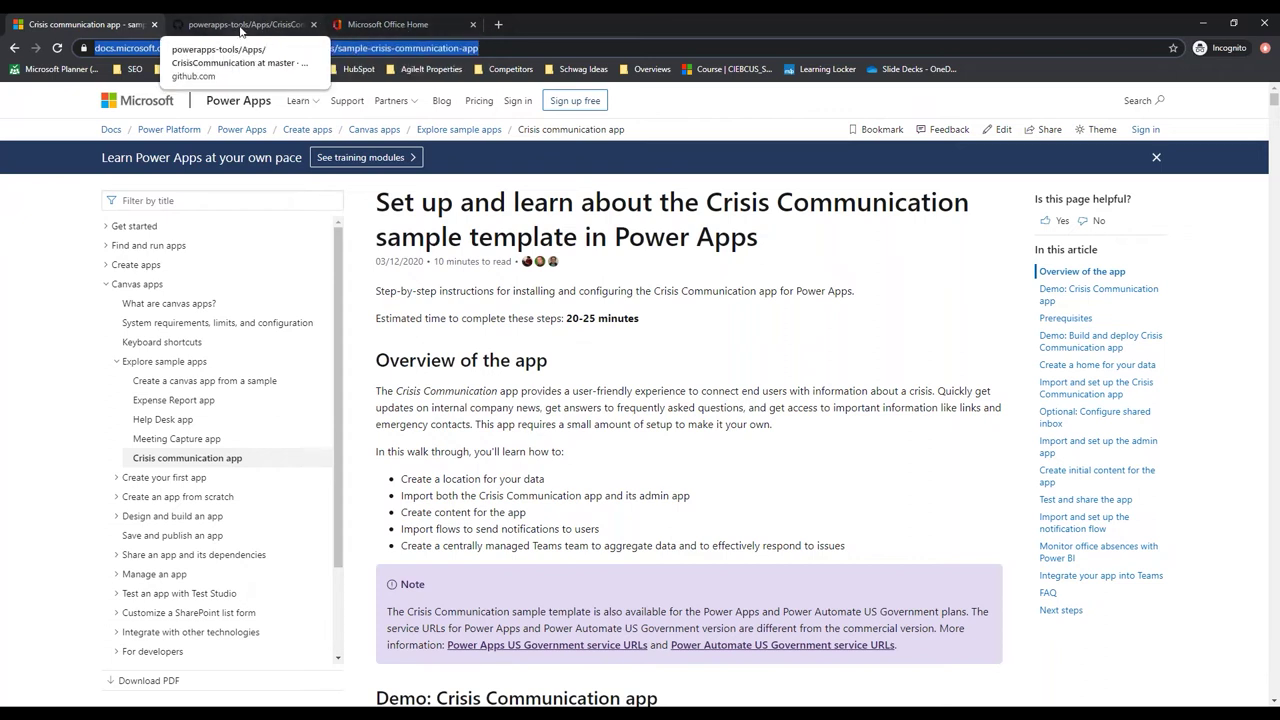
left_click(240, 28)
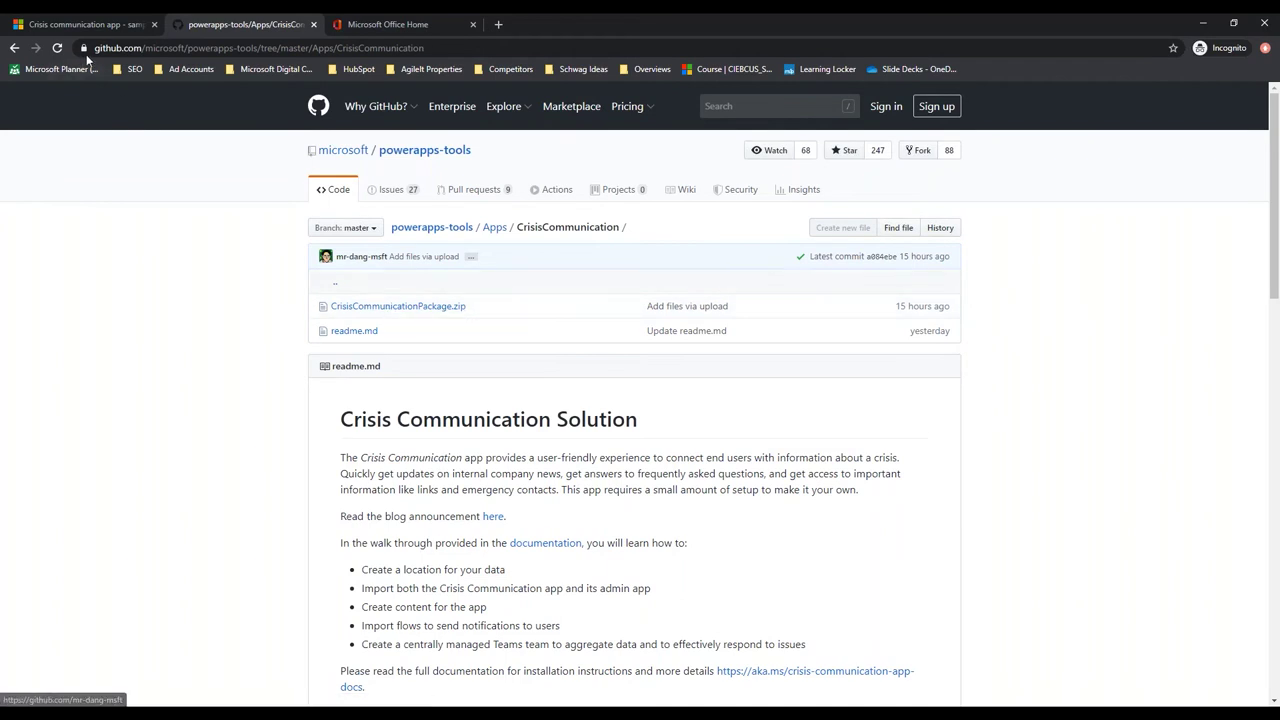
left_click(69, 23)
scroll(551, 286, "down", 4)
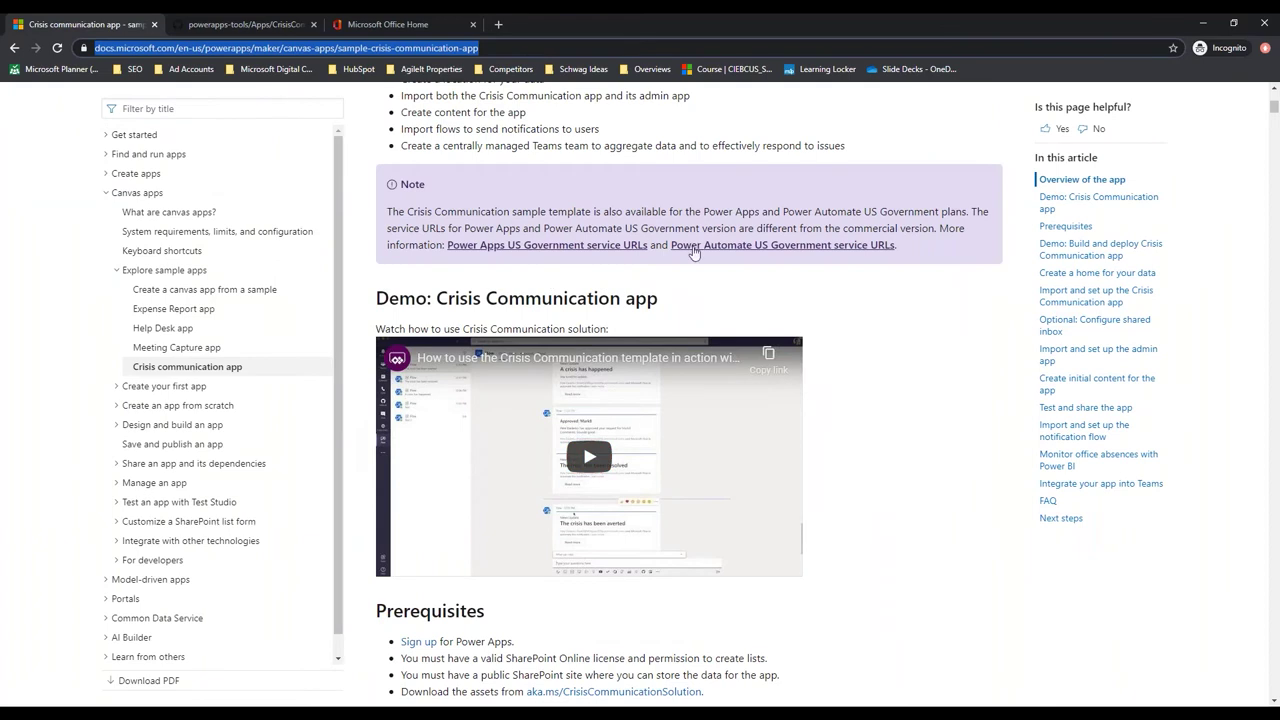
scroll(603, 435, "down", 3)
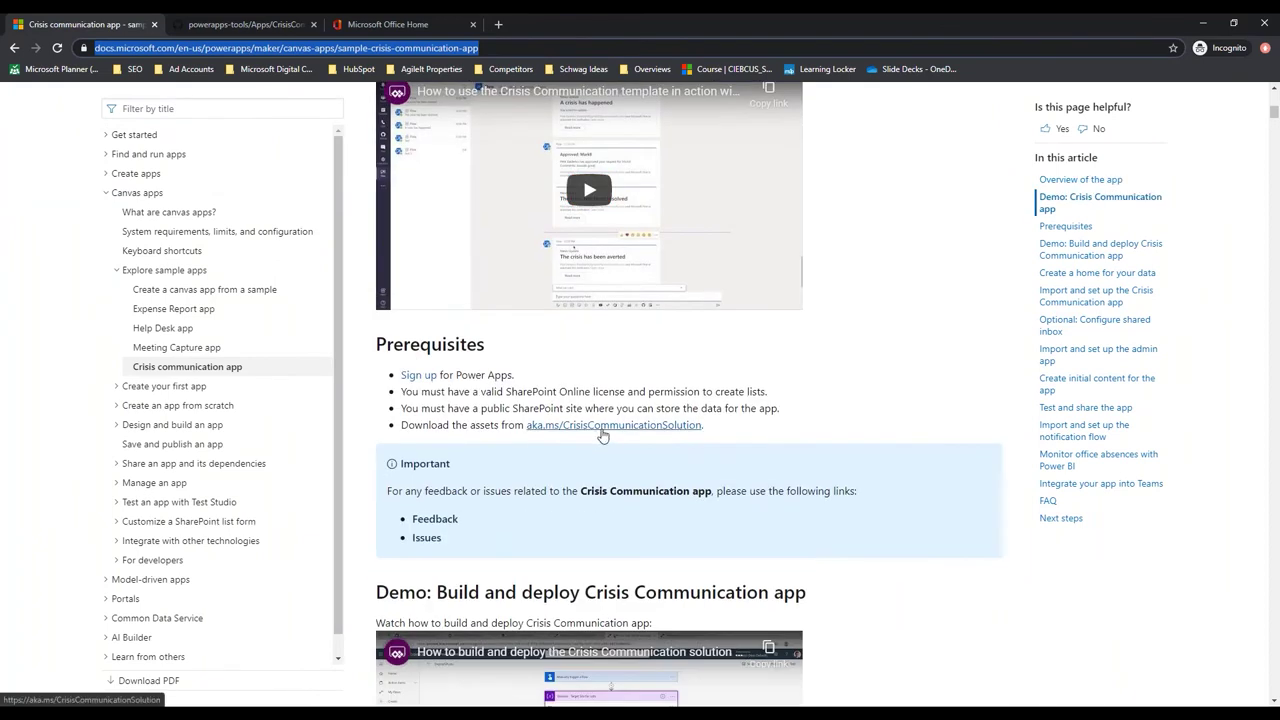
scroll(603, 435, "up", 7)
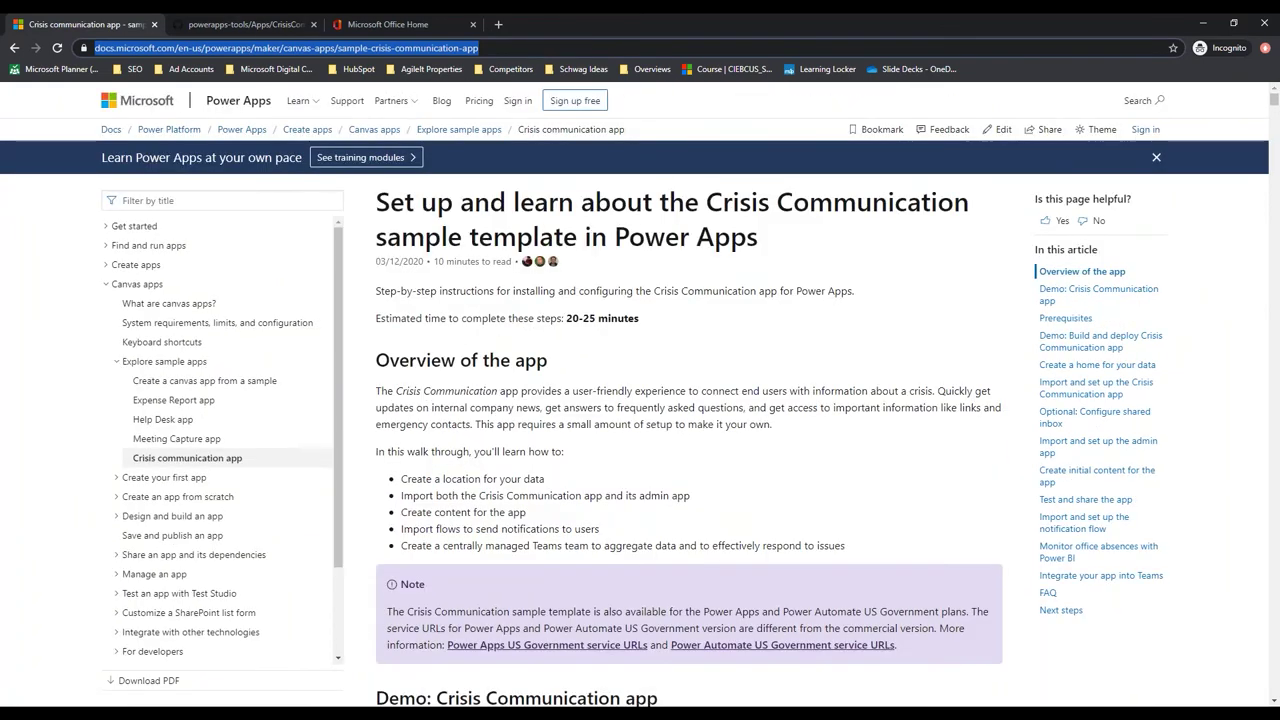
left_click(389, 26)
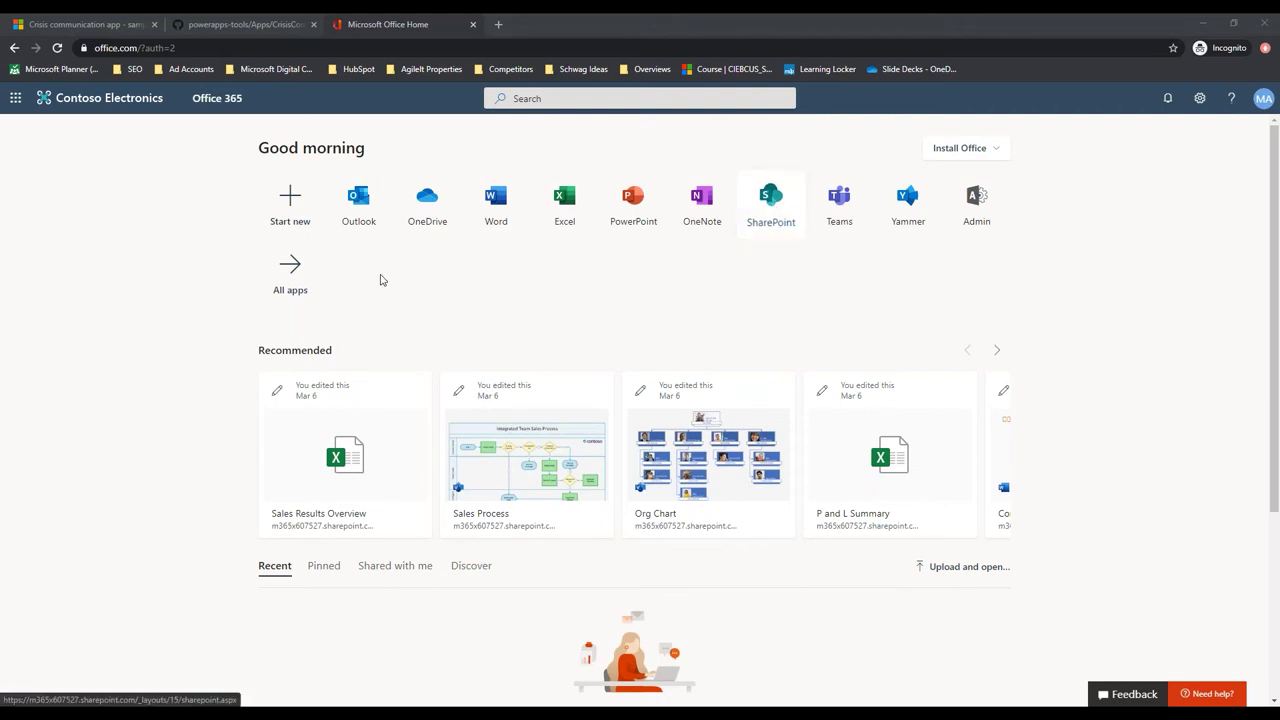
Launch SharePoint from the Office 365 app list and begin creating a new site
left_click(305, 281)
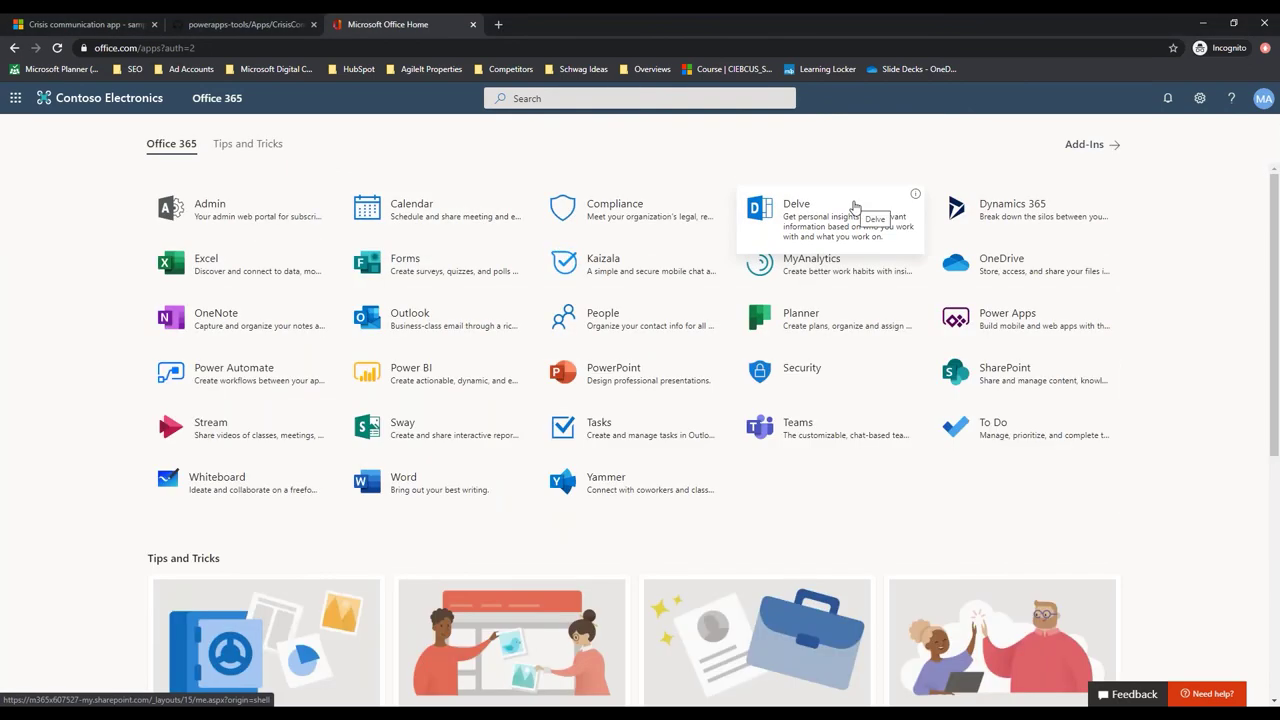
left_click(1004, 374)
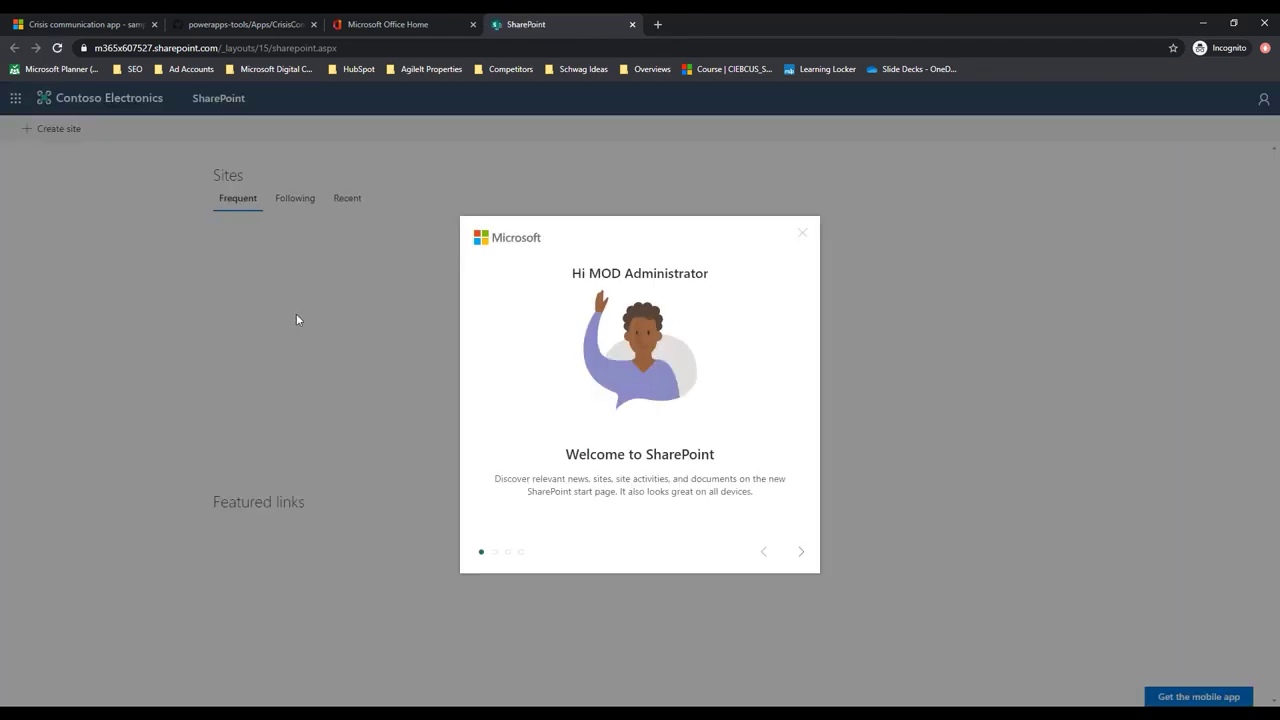
left_click(802, 236)
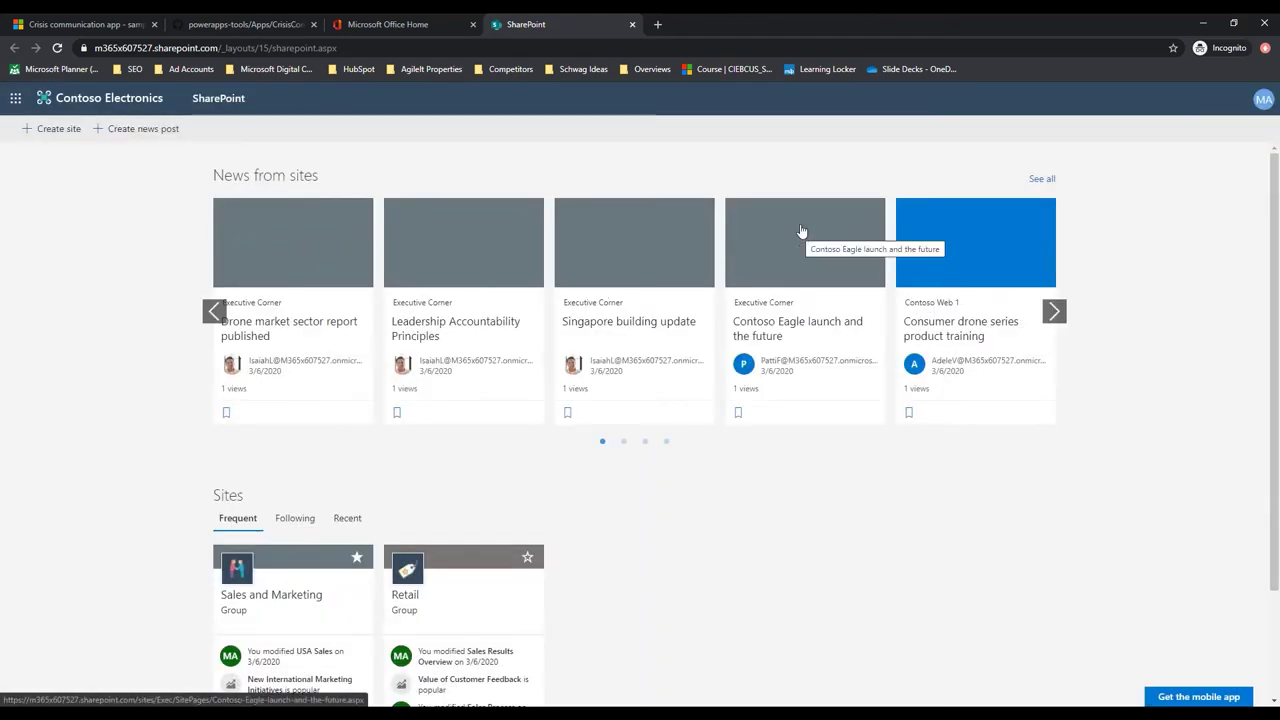
left_click(58, 128)
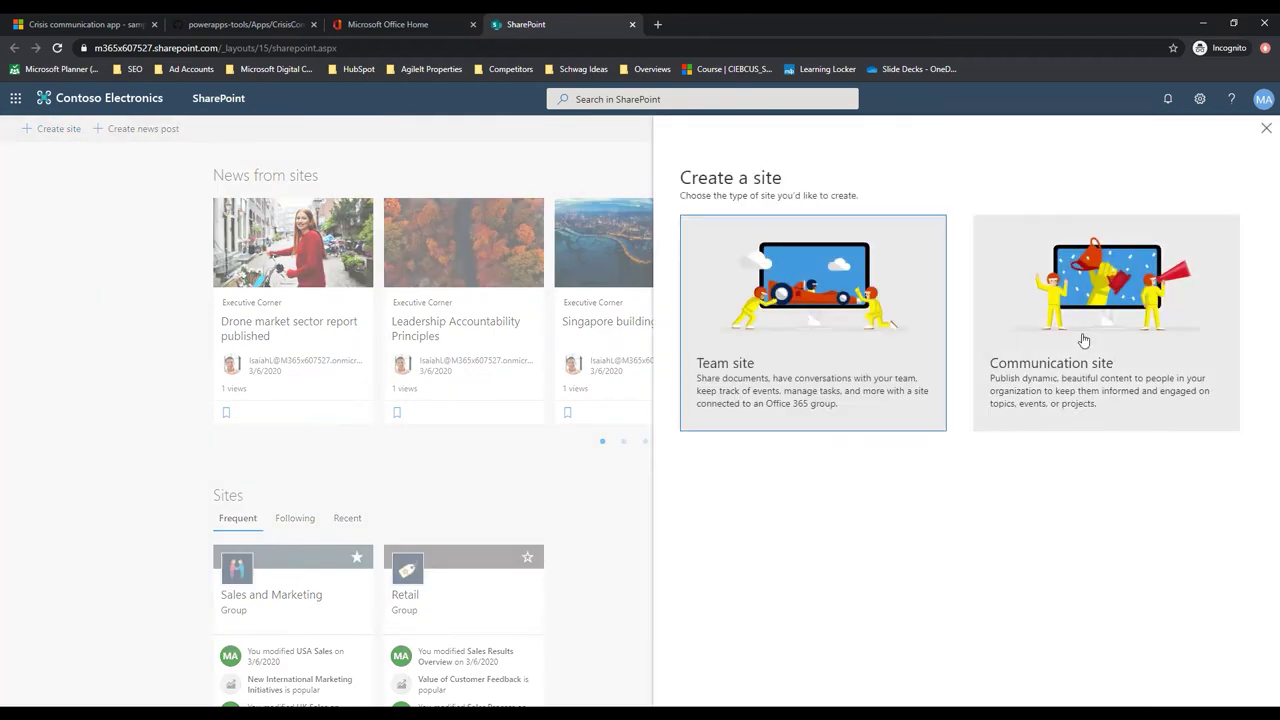
Choose a Team site named 'Crisis Communications' with description 'Central Crisis Communication Area'
left_click(772, 350)
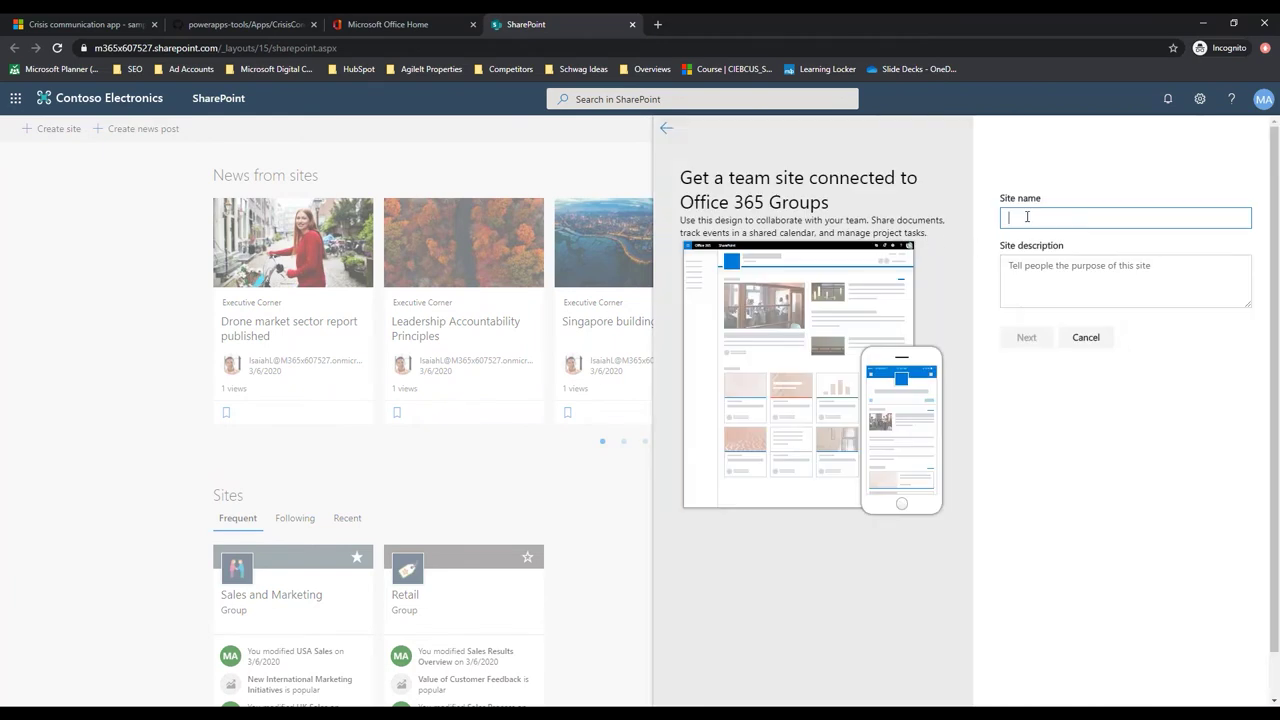
type("Crisis Com")
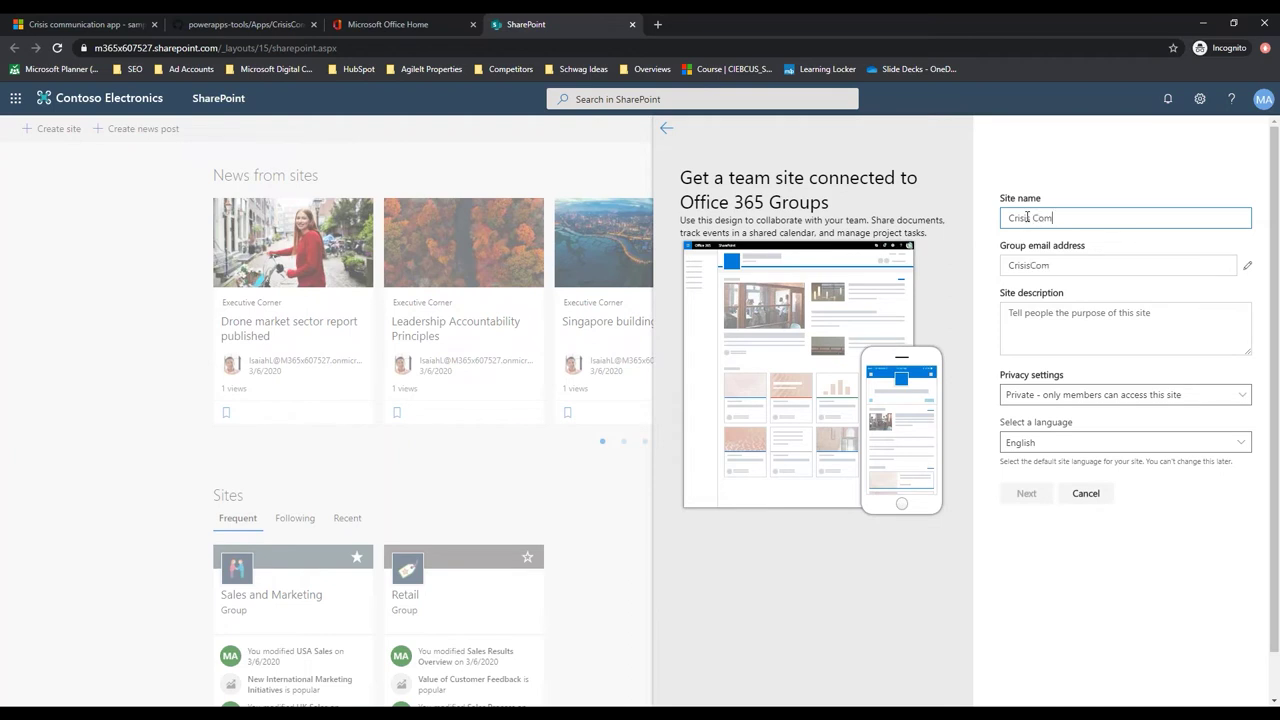
type("munications")
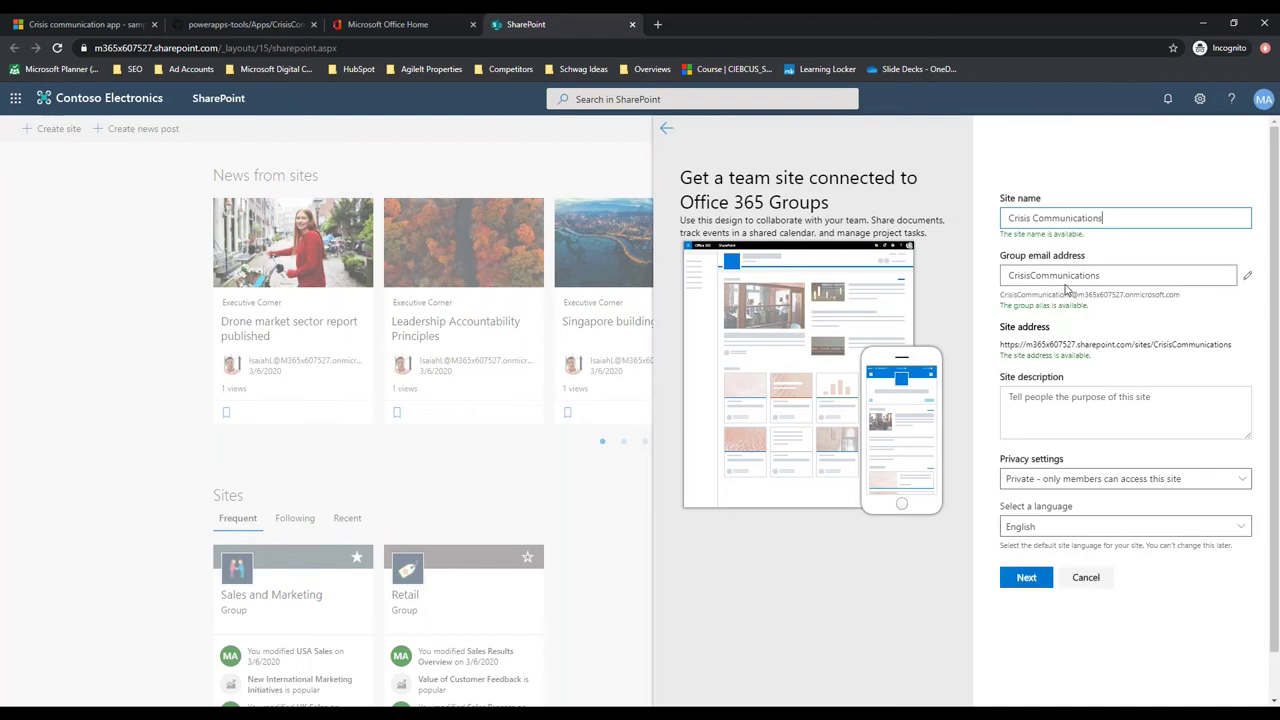
left_click(1056, 400)
type("Central Crisis Comuun")
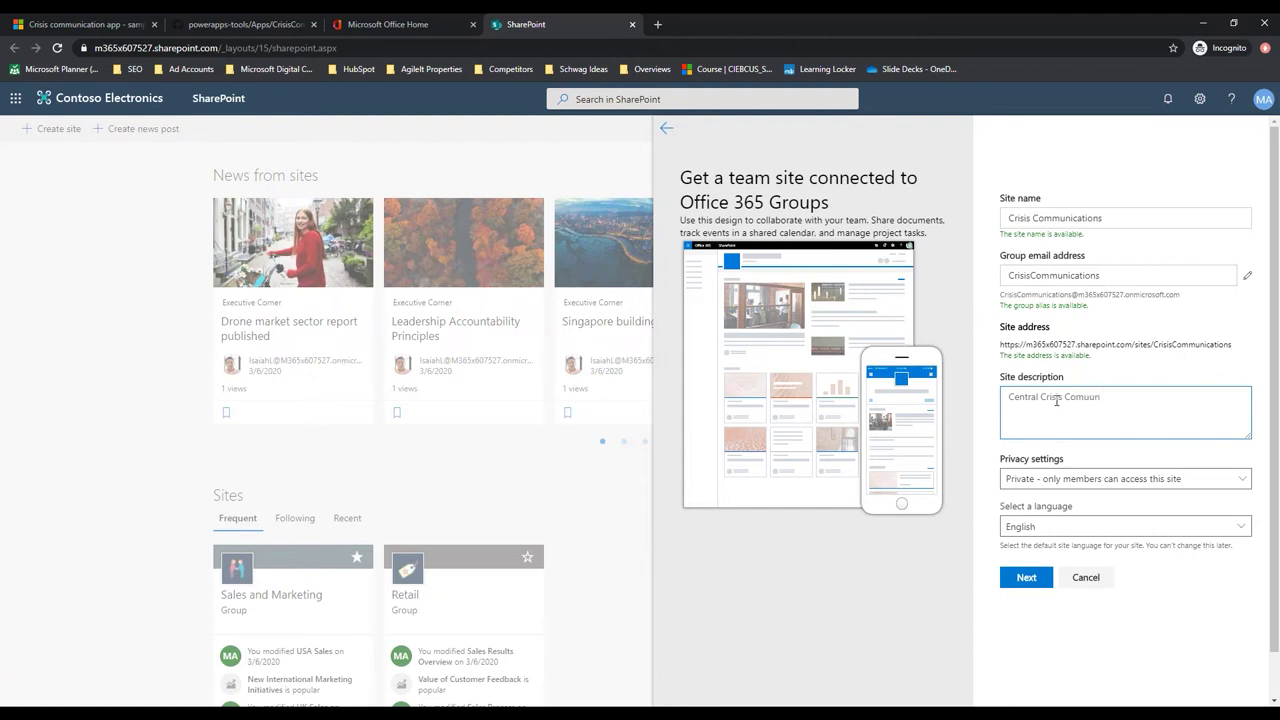
key("ctrl+shift+Left")
type("Communication Area")
Make the site Public, leave group members empty, and finish creating it
left_click(1122, 485)
left_click(1066, 504)
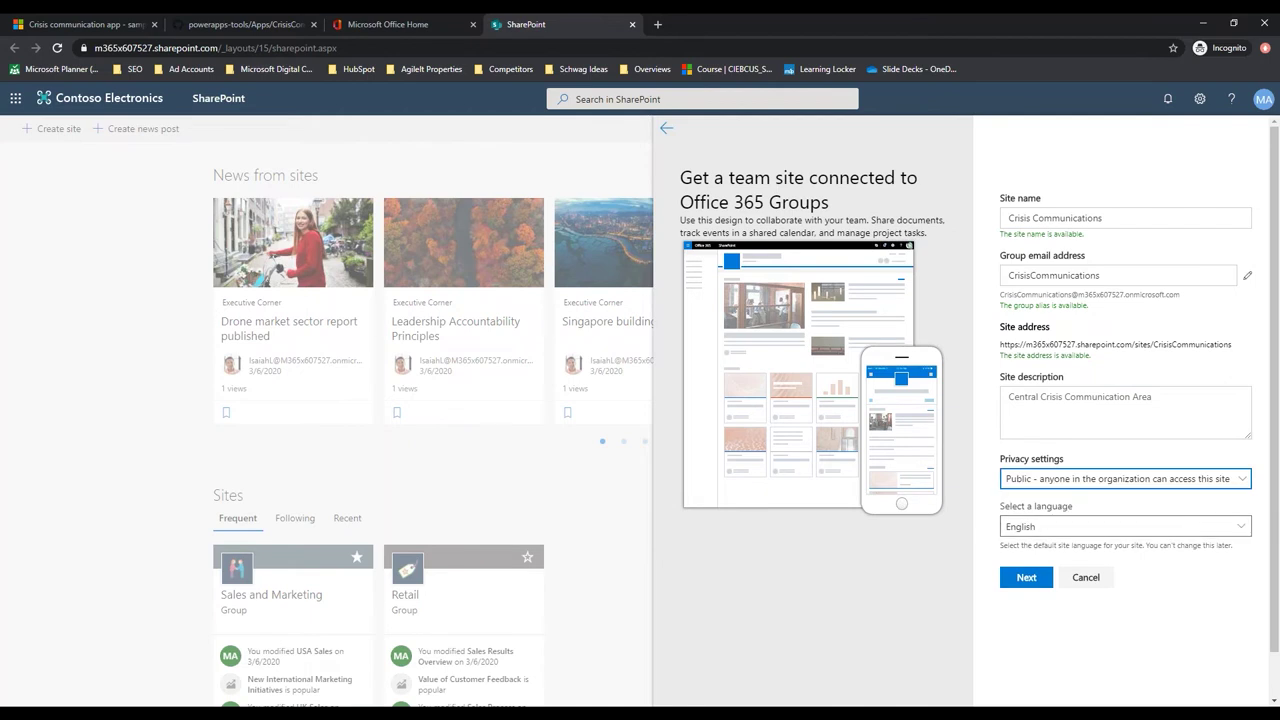
left_click(1026, 580)
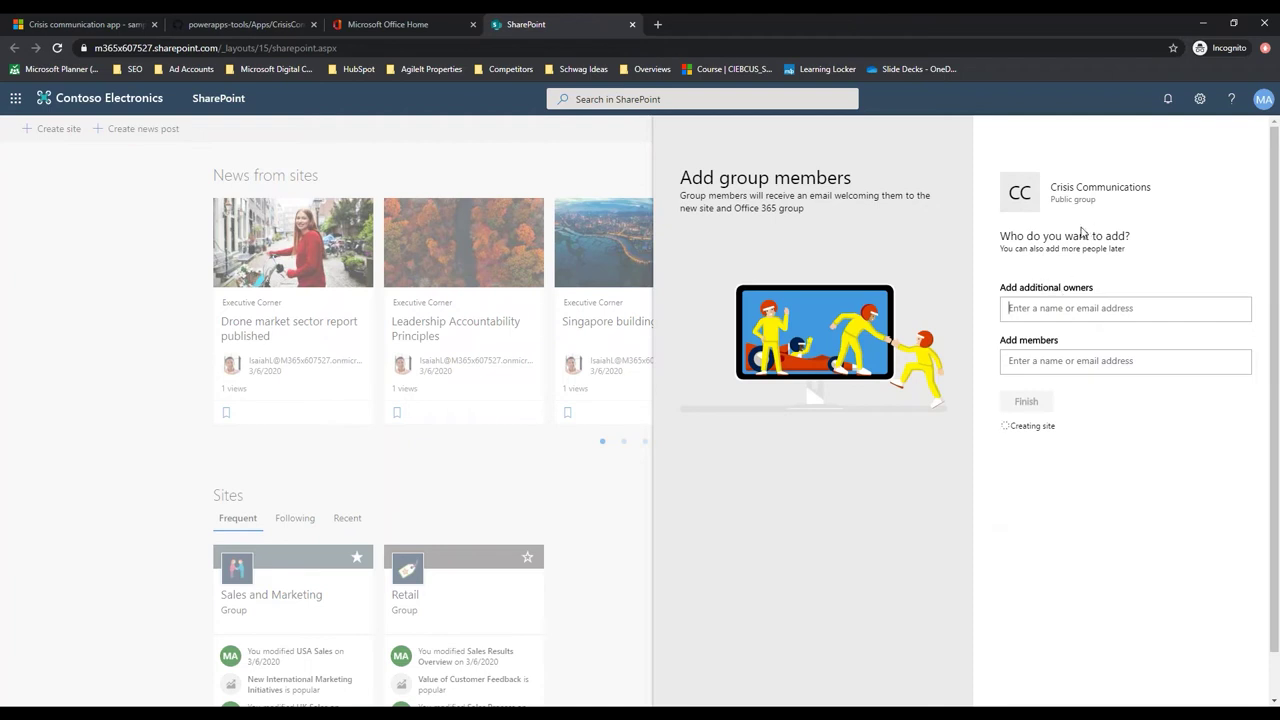
left_click(1086, 360)
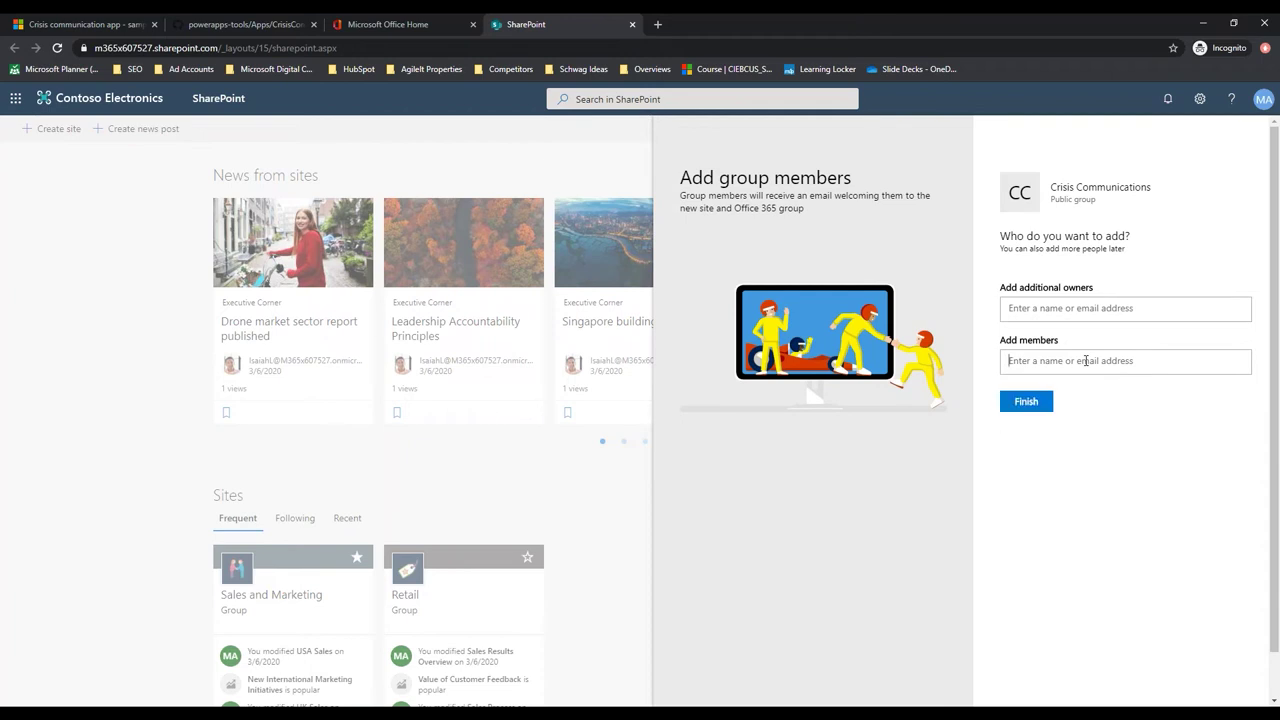
type("everyonme")
key("BackSpace")
key("BackSpace")
key("BackSpace")
type("nene")
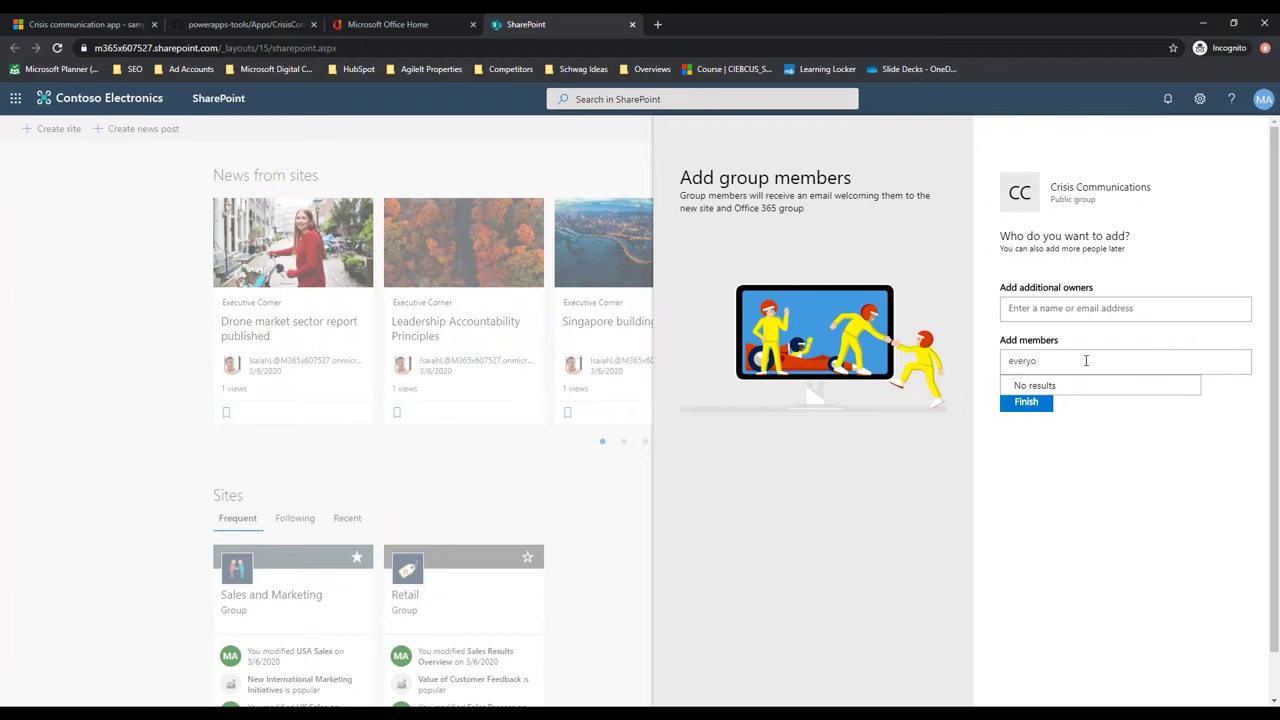
key("BackSpace")
key("BackSpace")
key("BackSpace")
key("BackSpace")
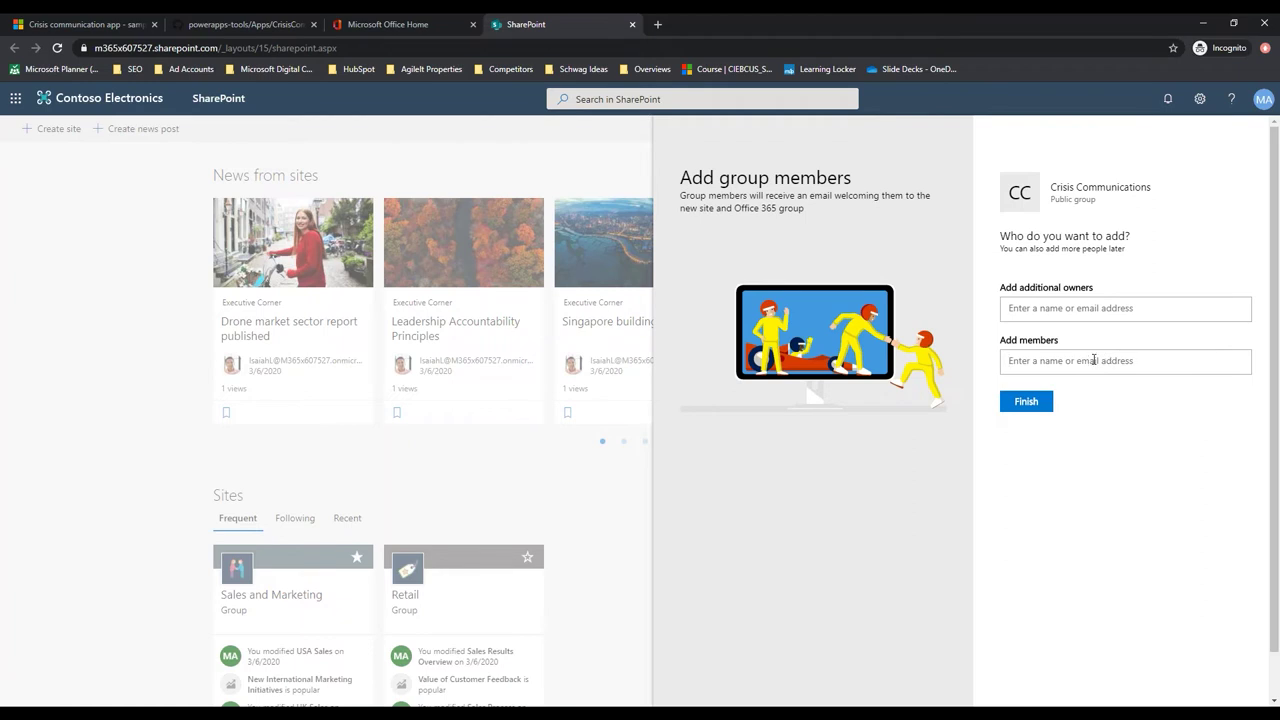
left_click(1024, 406)
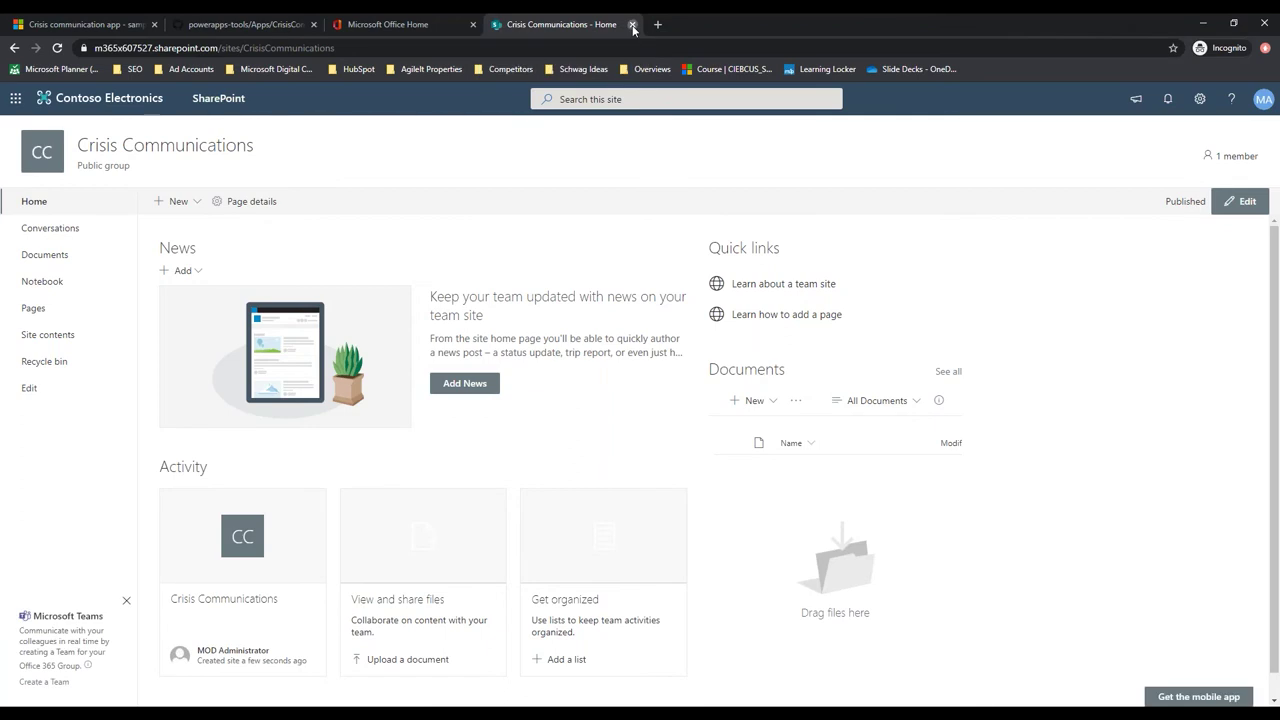
Close the Crisis Communications site tab and launch Power Automate from the Office apps page
left_click(632, 25)
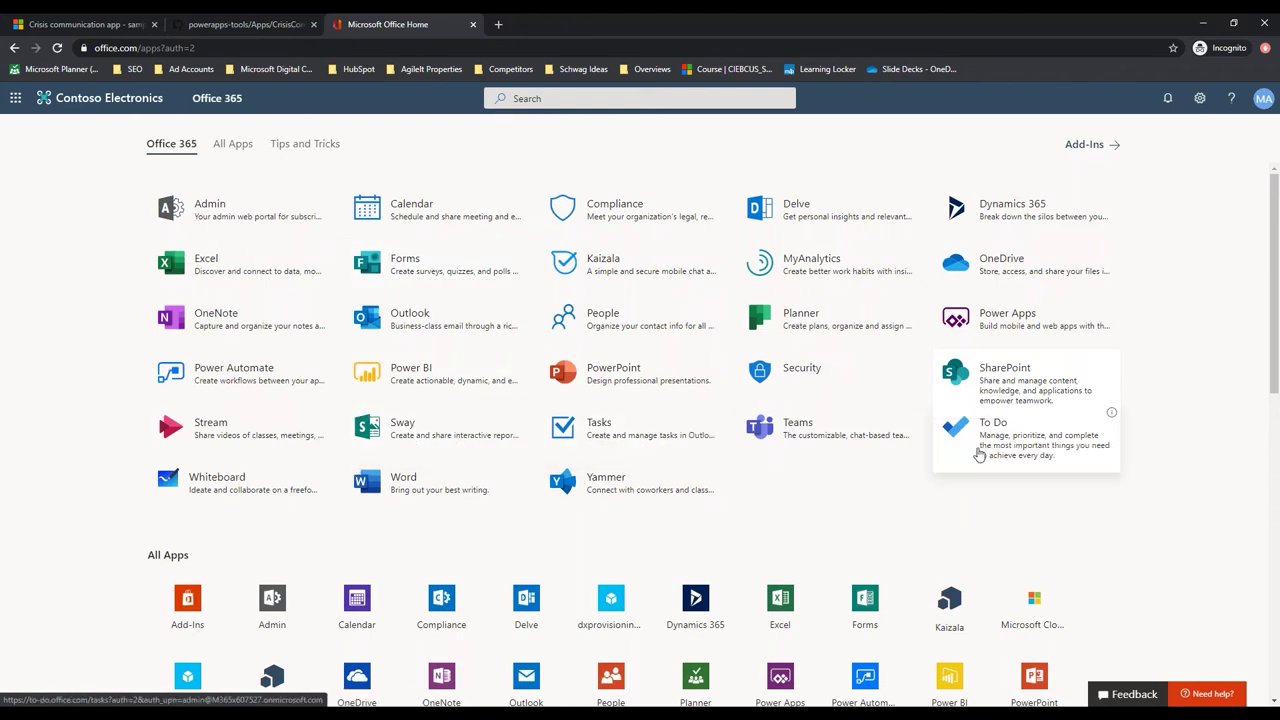
left_click(336, 389)
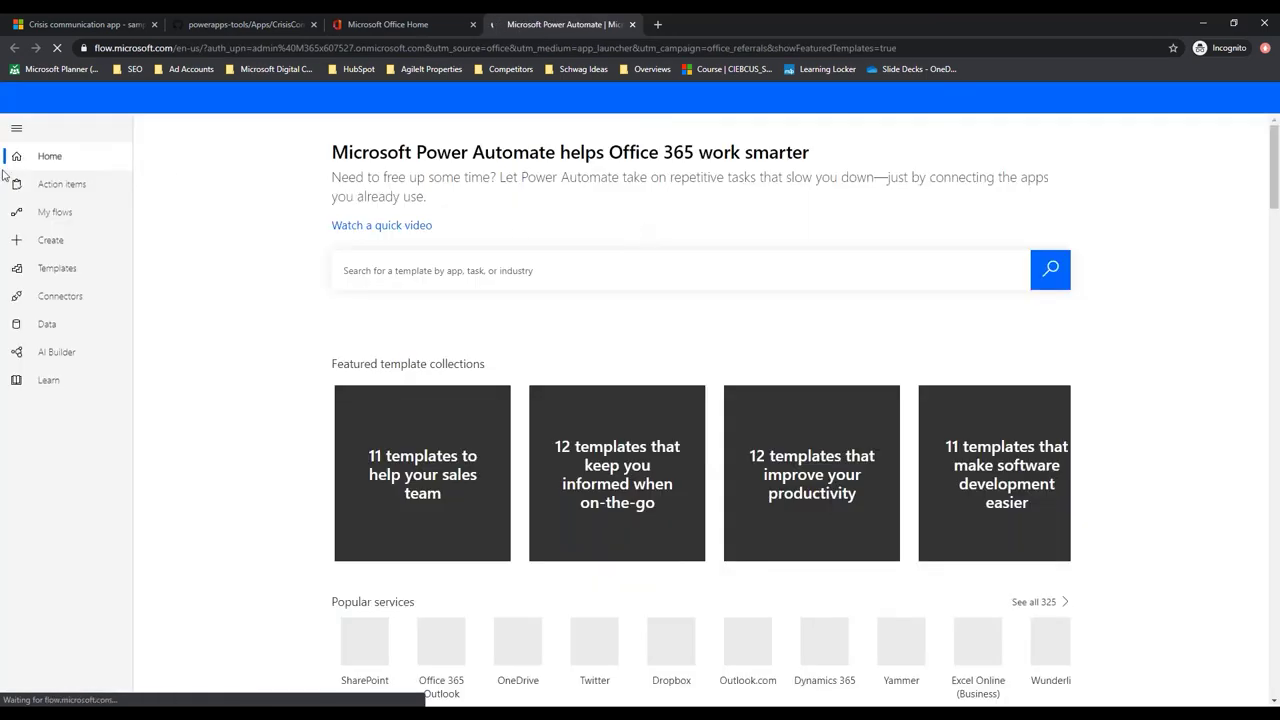
Upload DeploySPLists.zip from Downloads > CrisisCommunicationPackage through My flows > Import
left_click(66, 218)
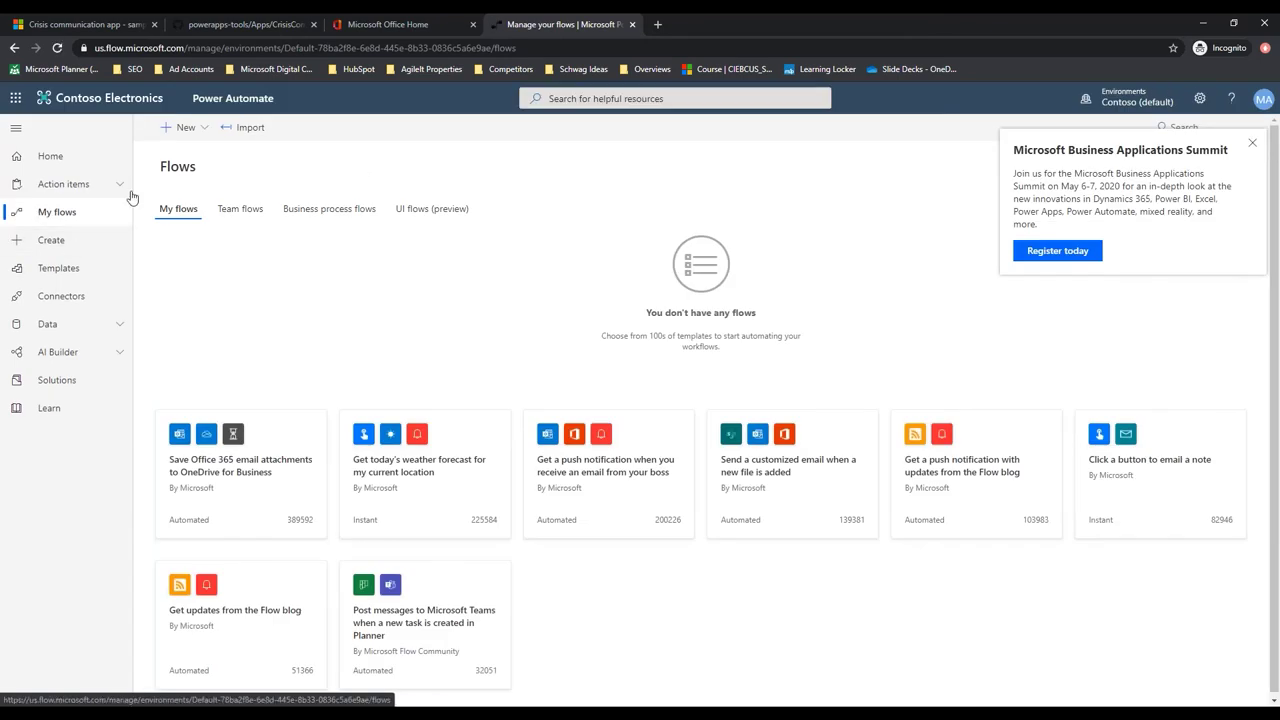
left_click(250, 130)
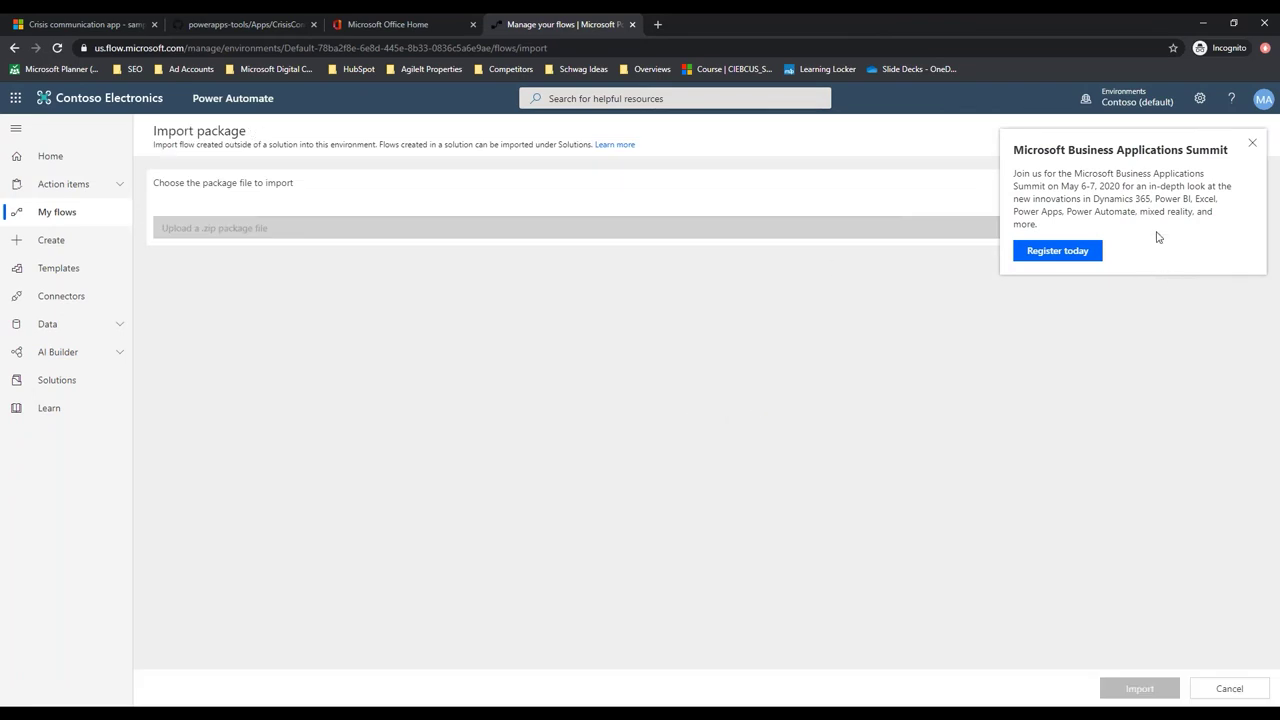
left_click(1252, 145)
left_click(1252, 146)
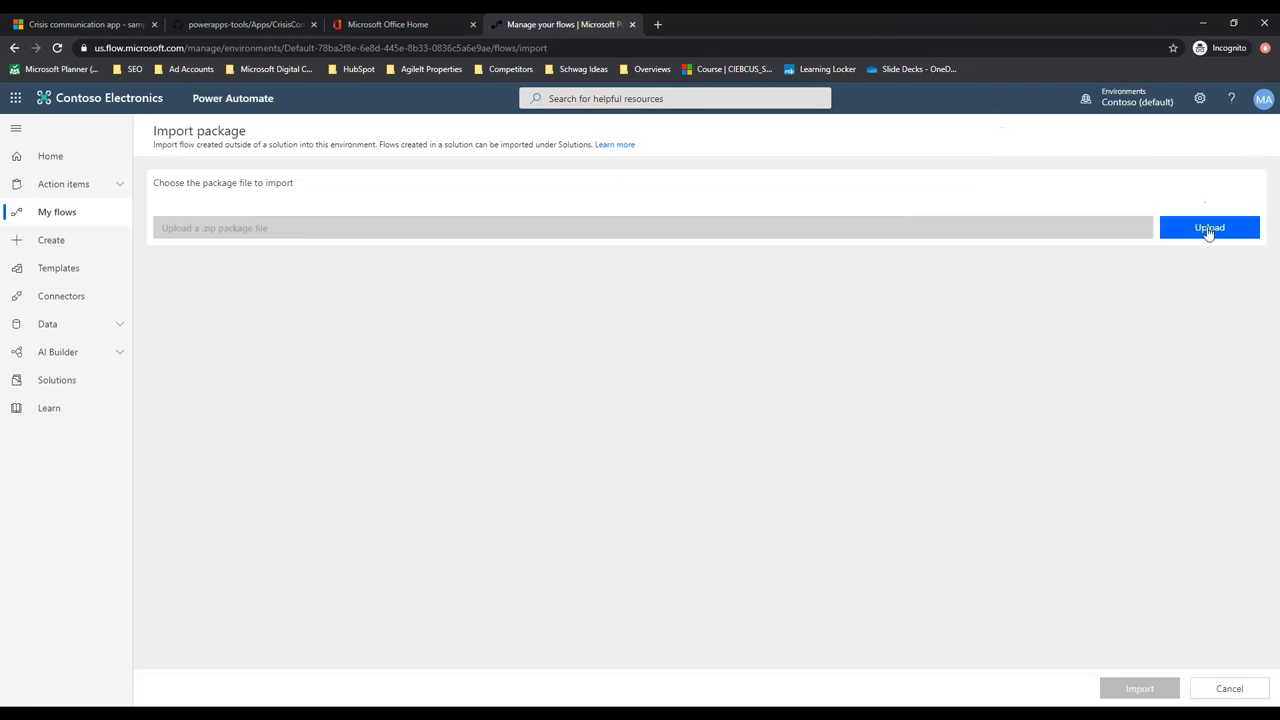
left_click(1209, 229)
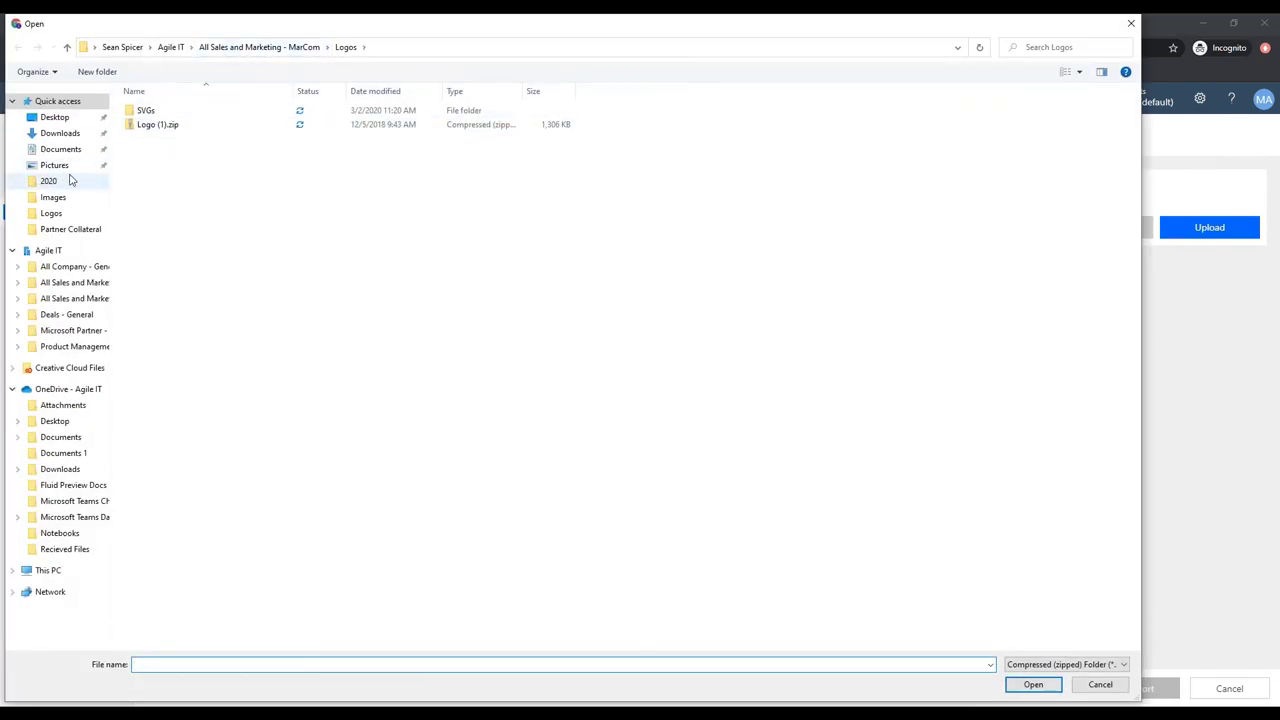
left_click(94, 134)
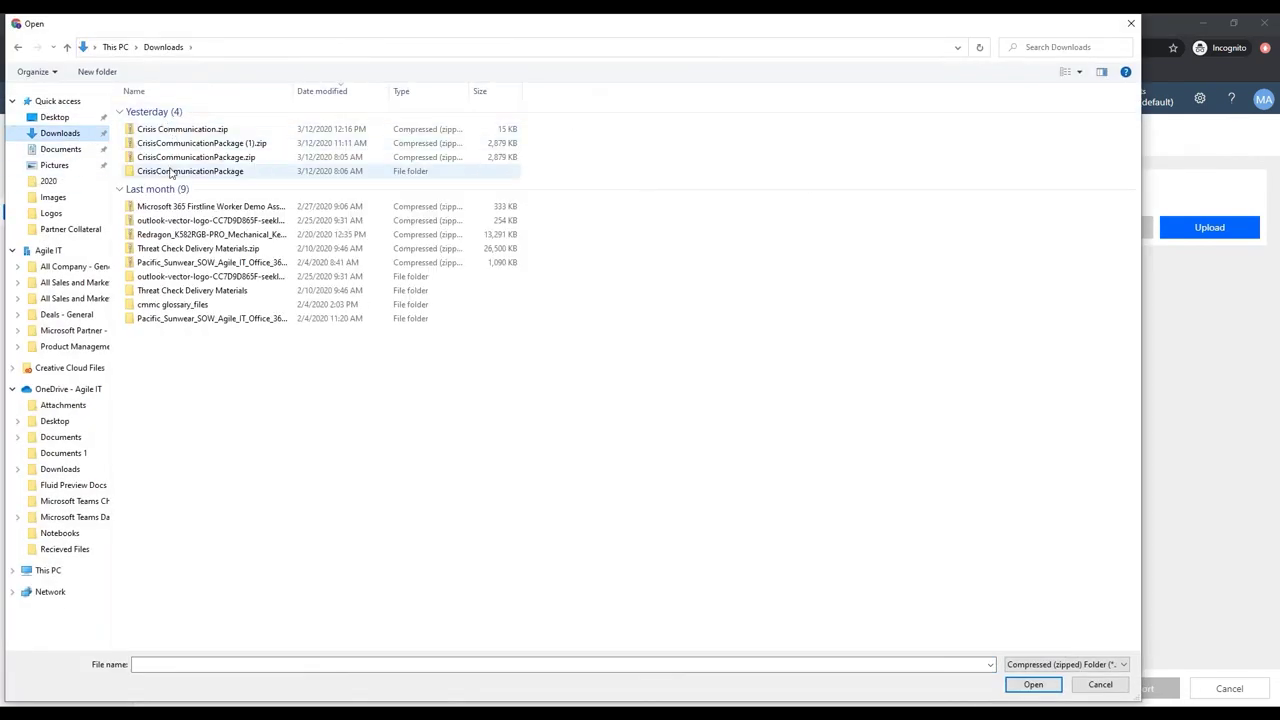
double_click(171, 171)
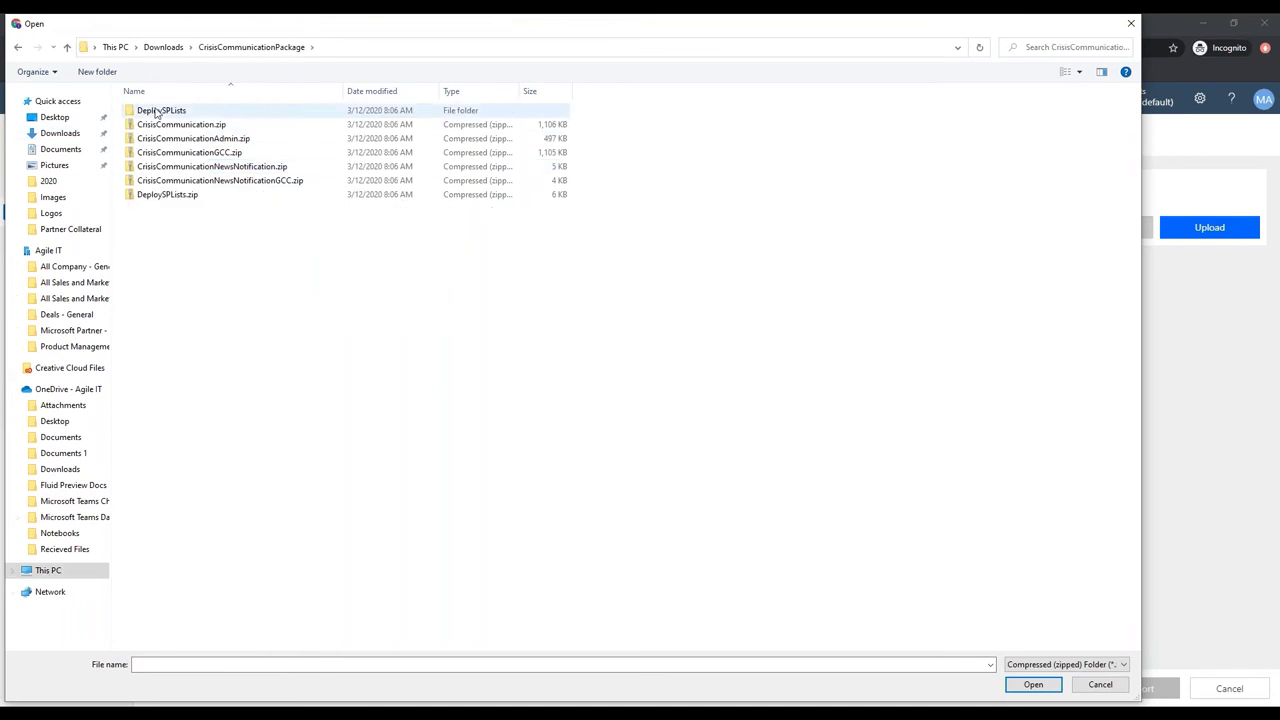
double_click(167, 196)
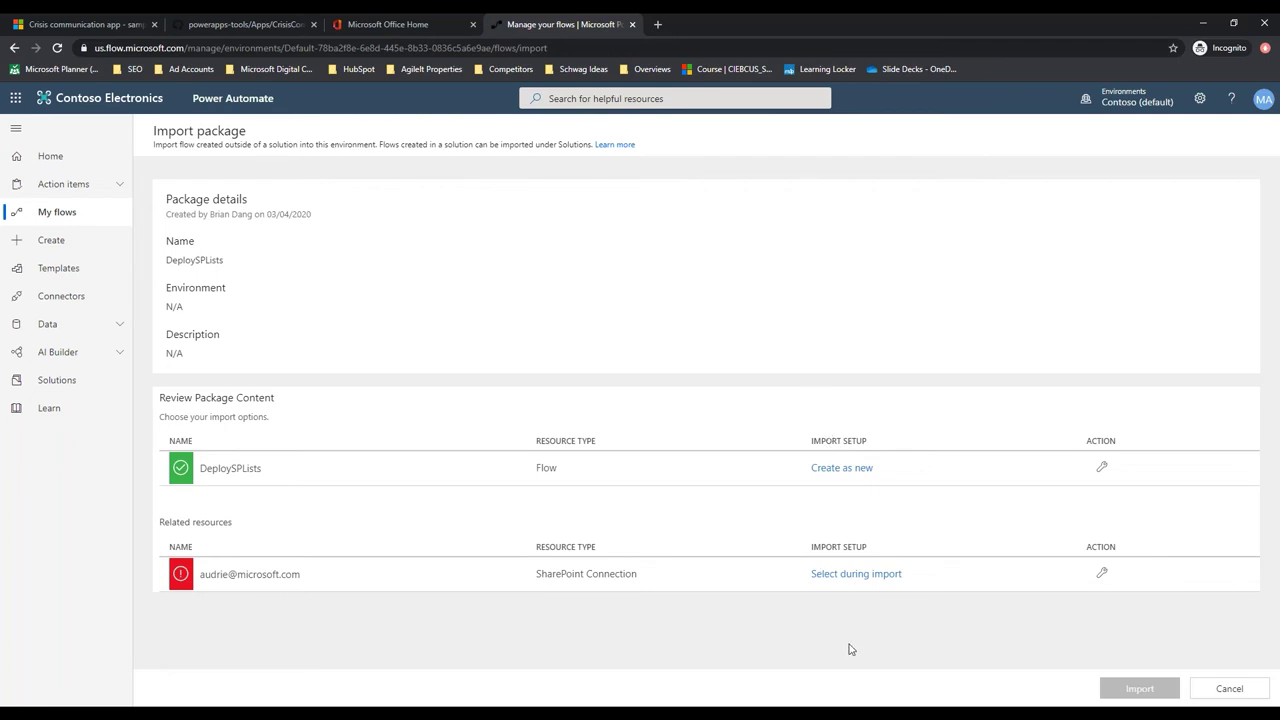
Keep the DeploySPLists flow set to create as new, then start a new SharePoint connection
left_click(830, 472)
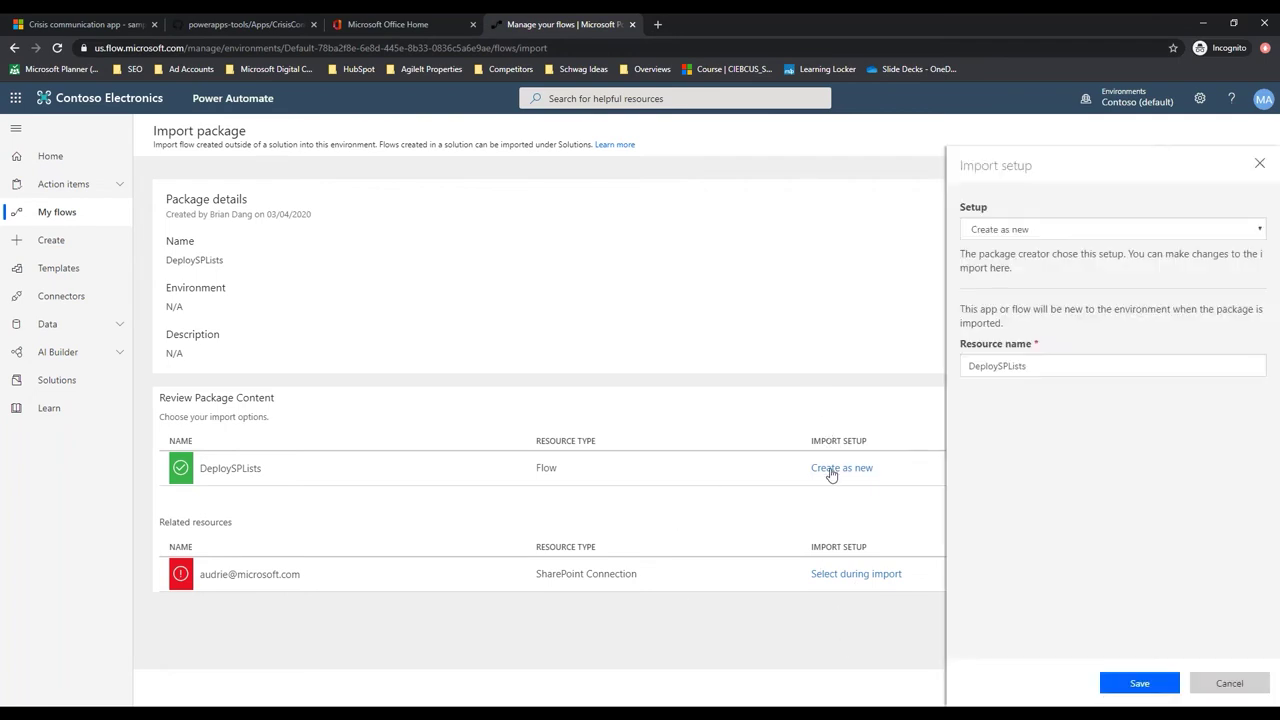
double_click(1034, 369)
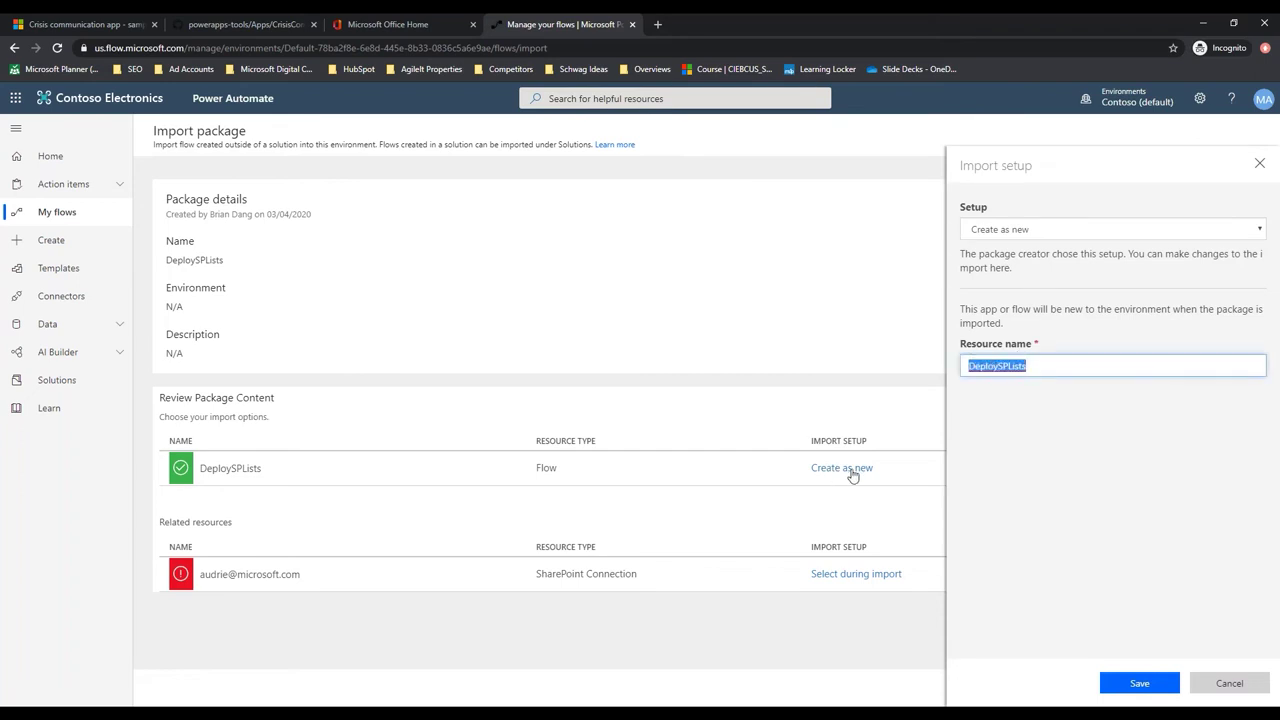
left_click(1140, 683)
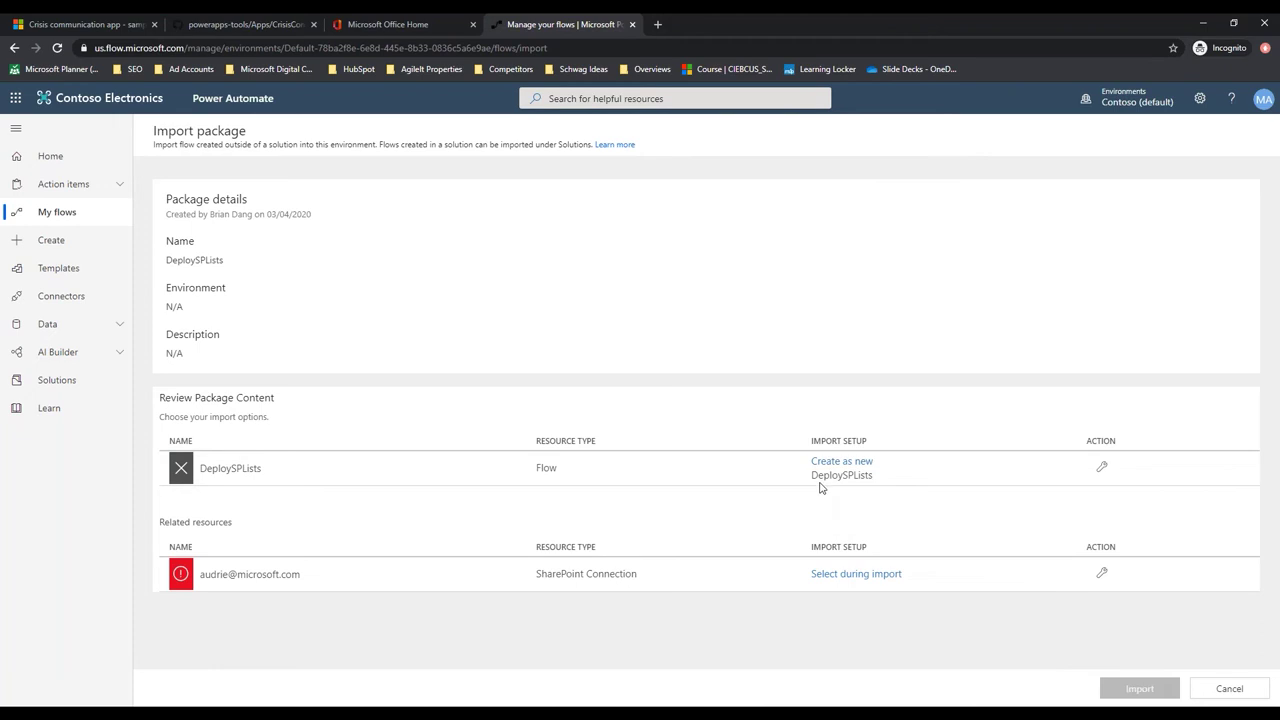
triple_click(812, 482)
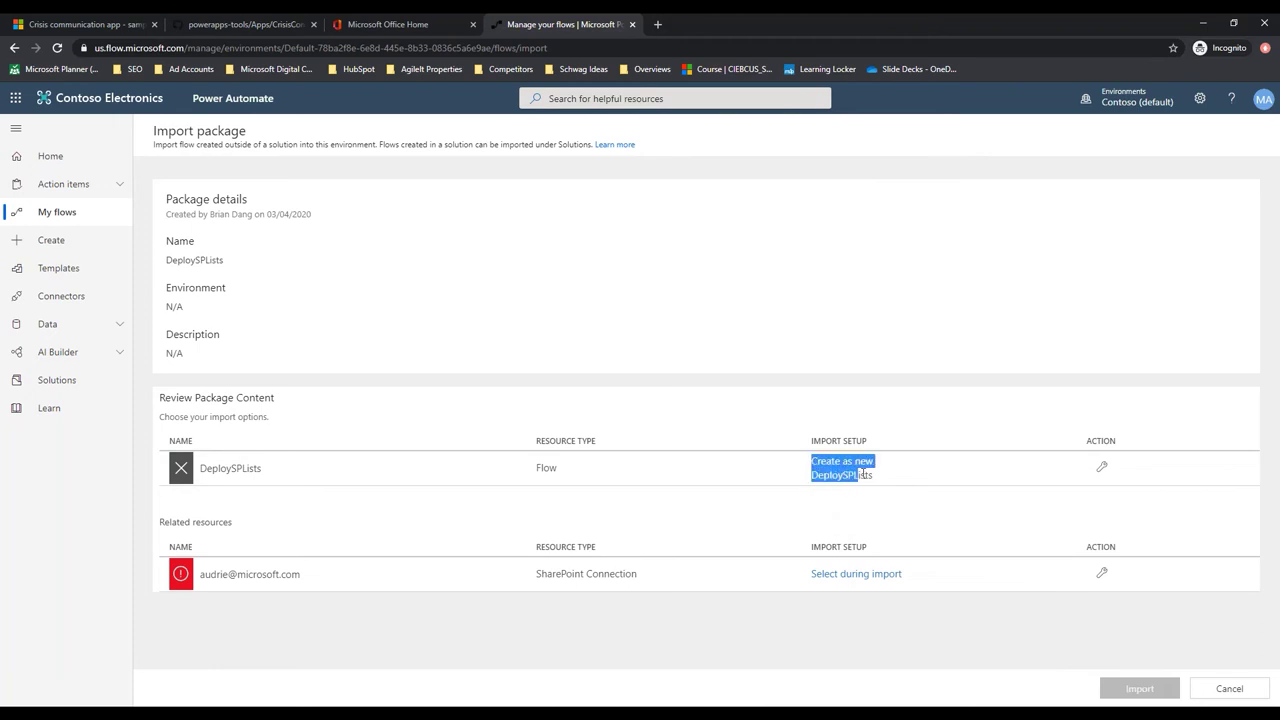
left_click(853, 580)
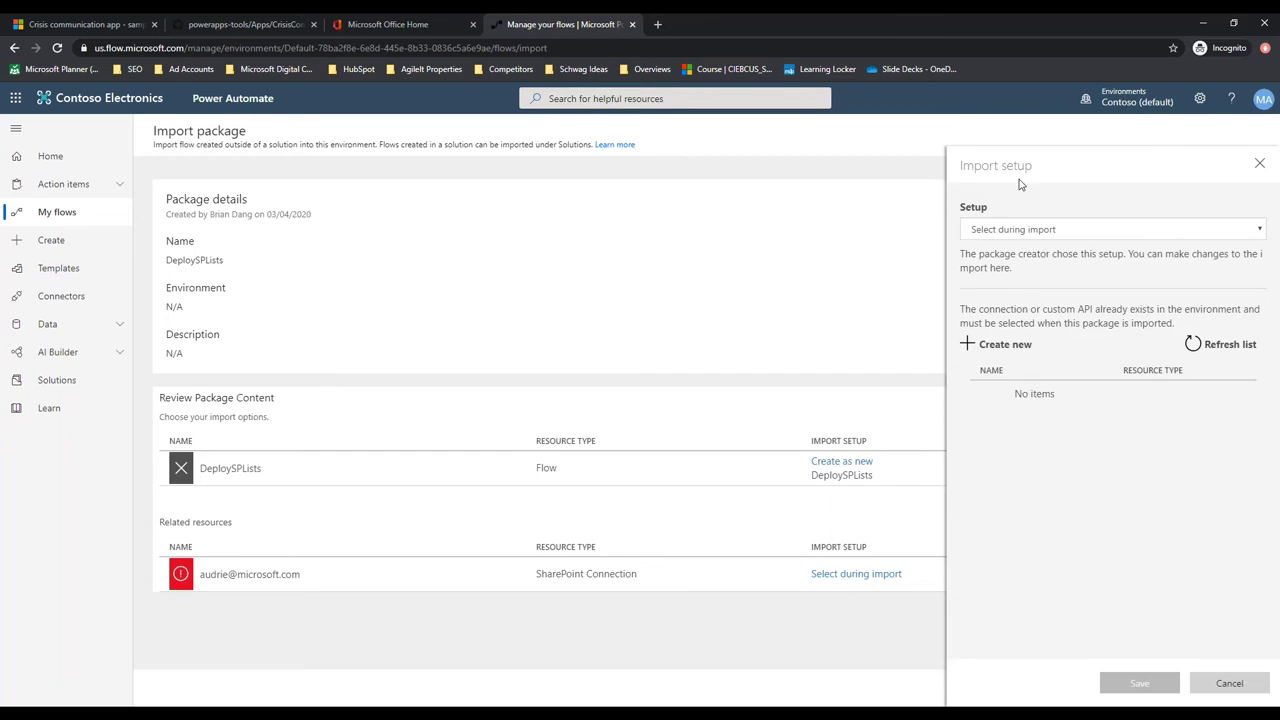
left_click(995, 345)
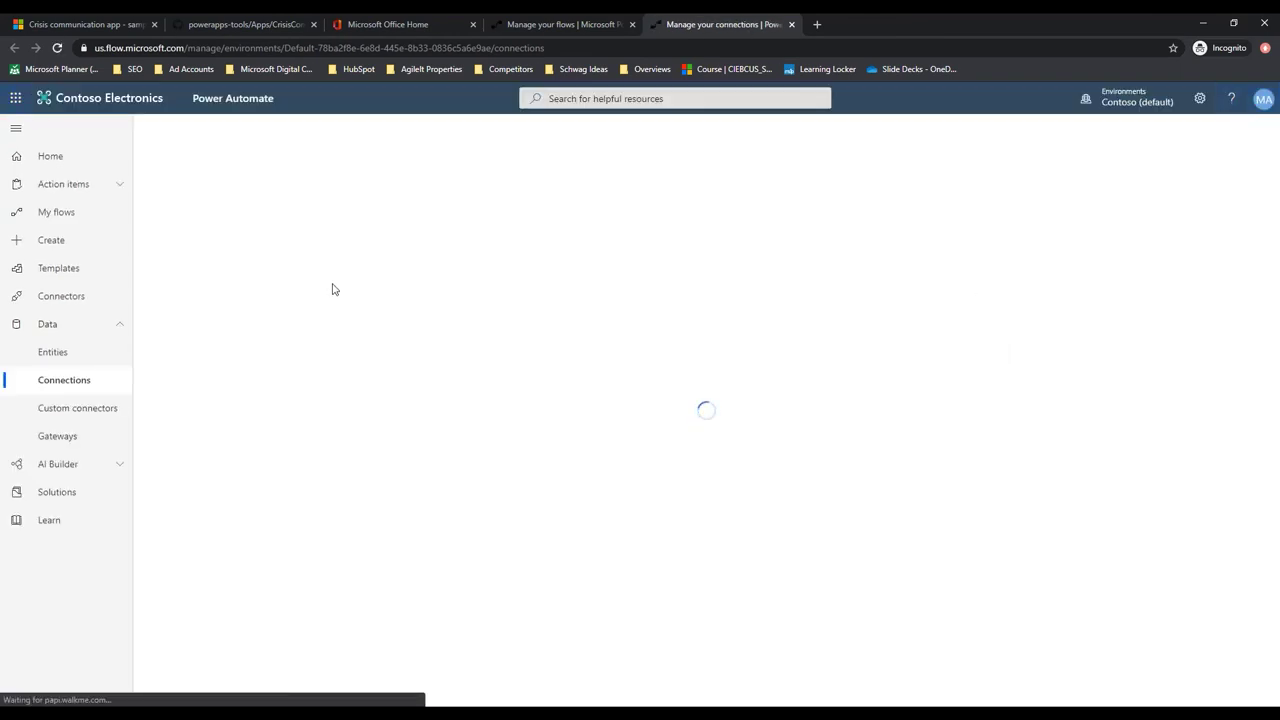
Create a SharePoint connection with the admin account and select it in the import setup
left_click(703, 322)
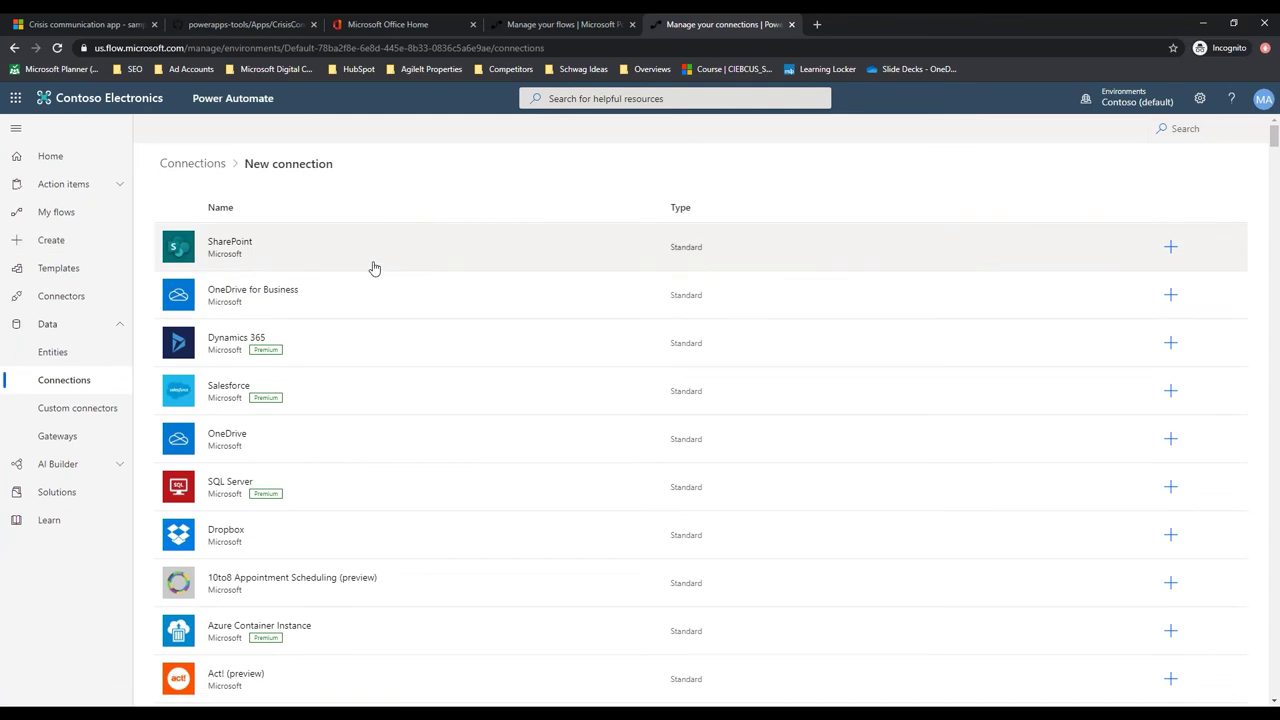
left_click(315, 250)
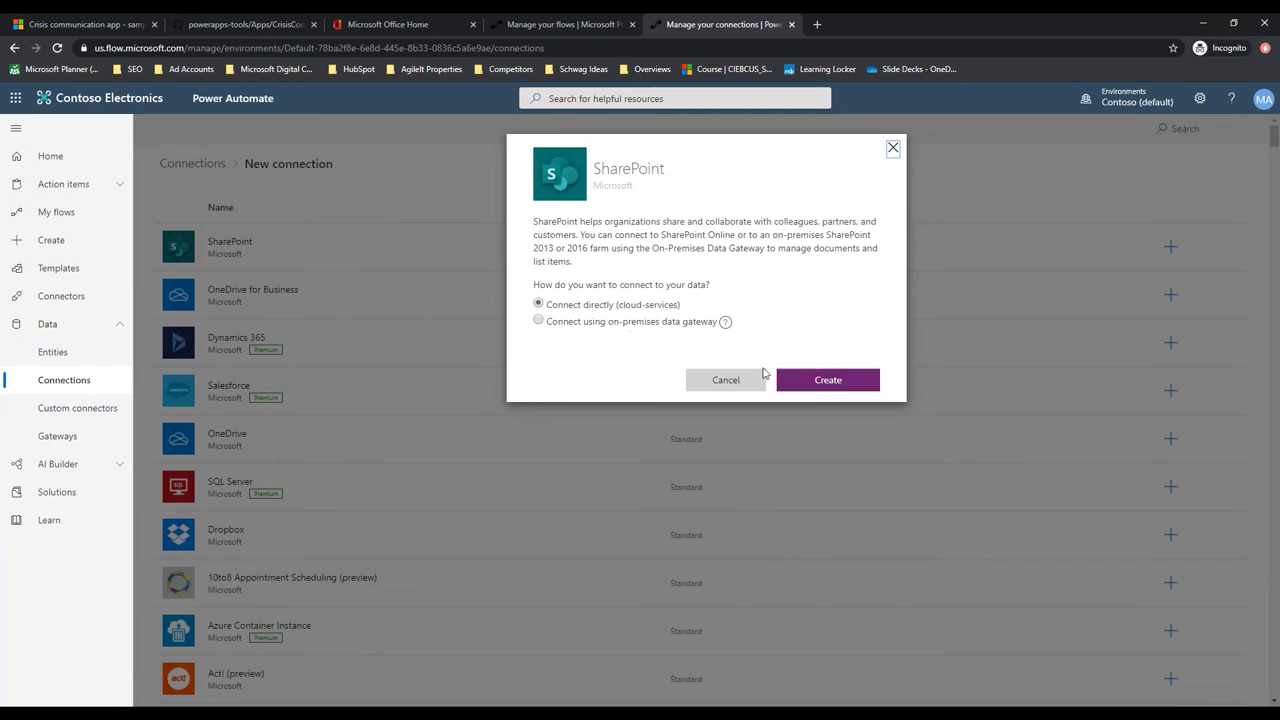
left_click(826, 380)
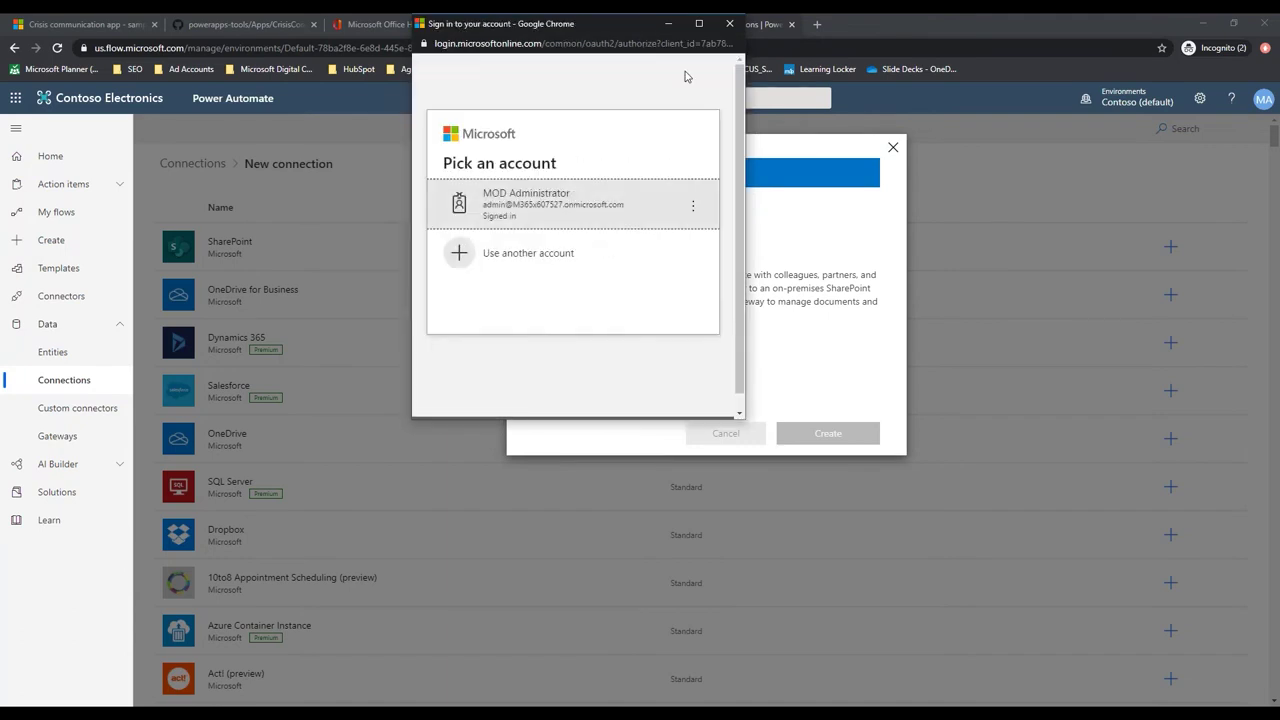
left_click(560, 195)
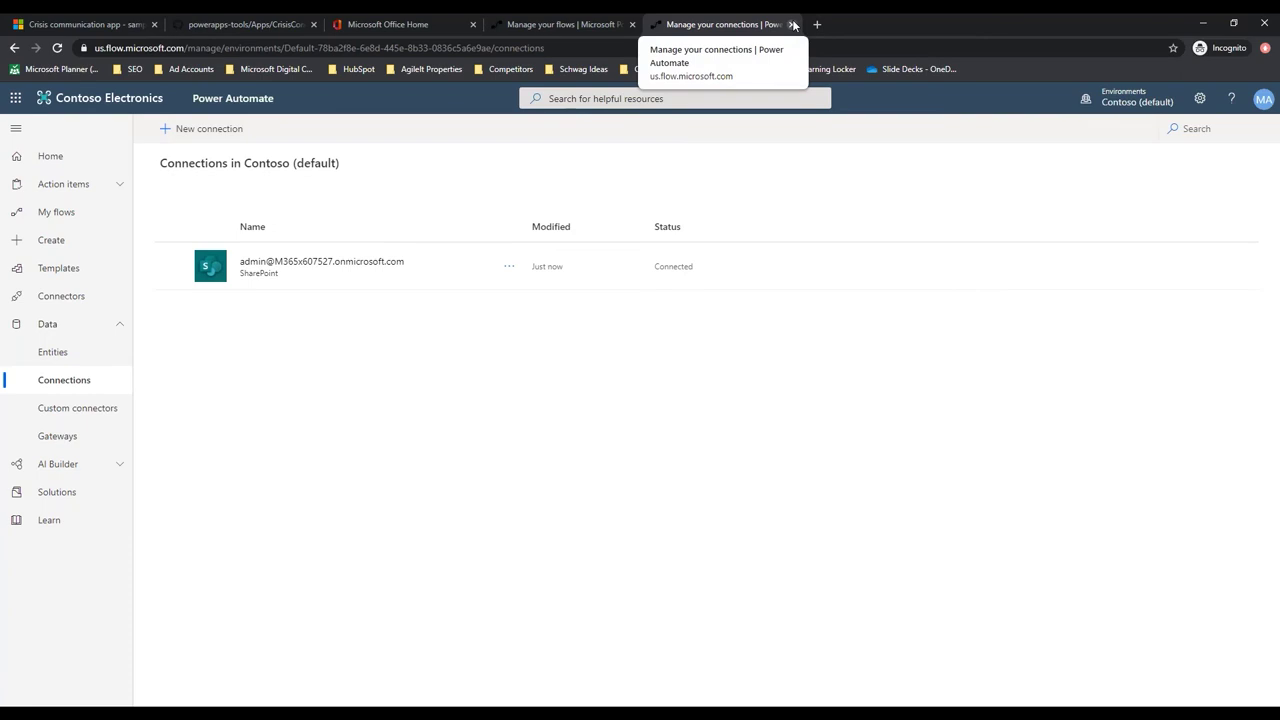
left_click(792, 25)
left_click(1227, 346)
left_click(1033, 395)
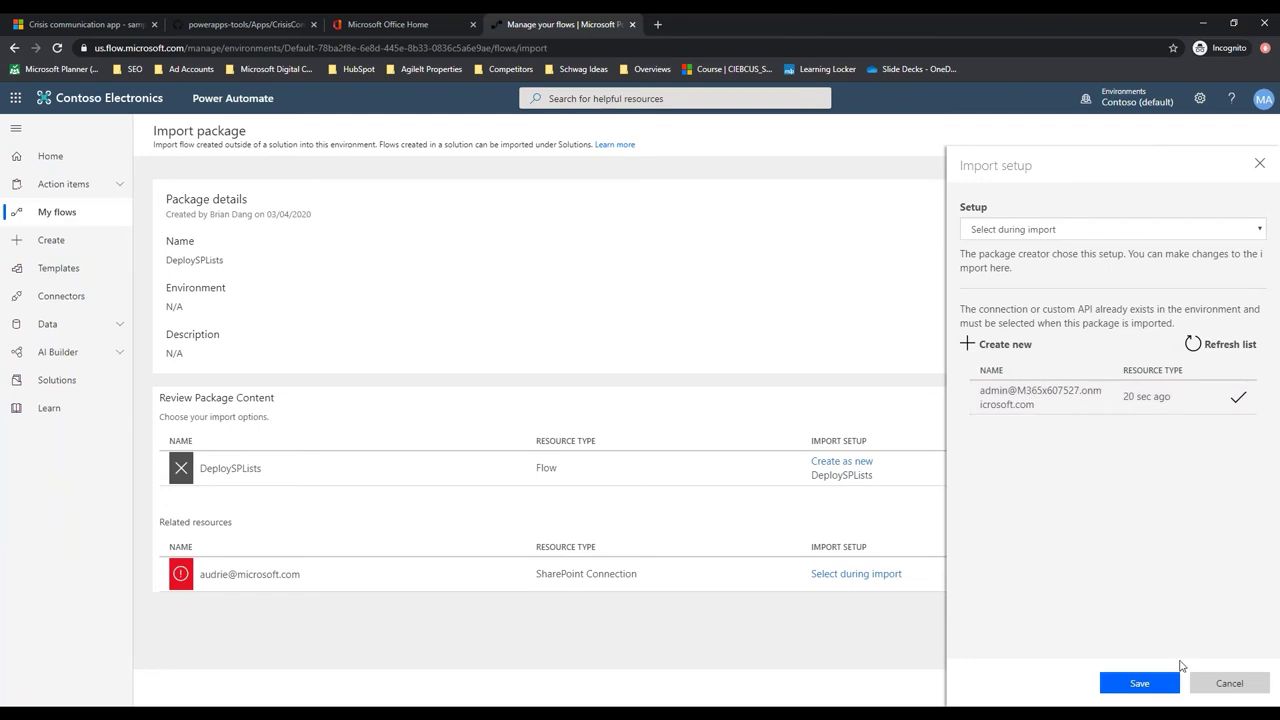
Save the connection choice, import the DeploySPLists package, and go back to My flows
left_click(1143, 684)
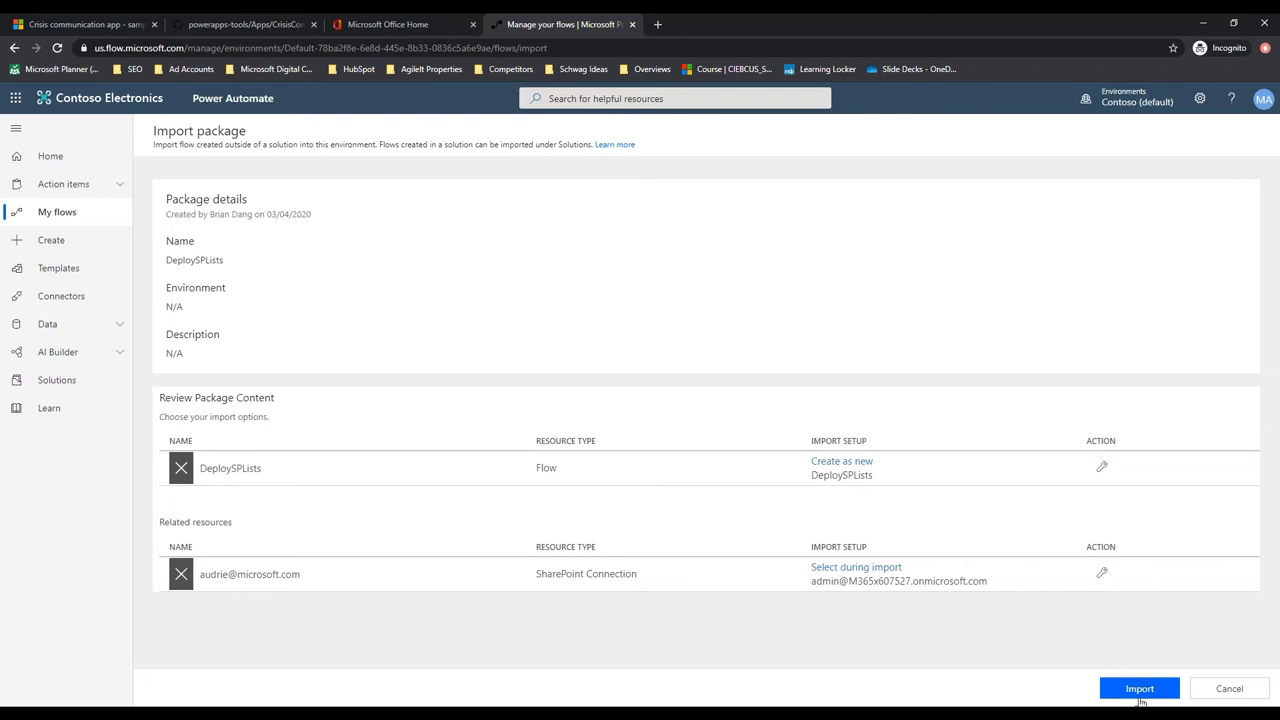
left_click(1140, 688)
left_click(1137, 692)
left_click(1147, 694)
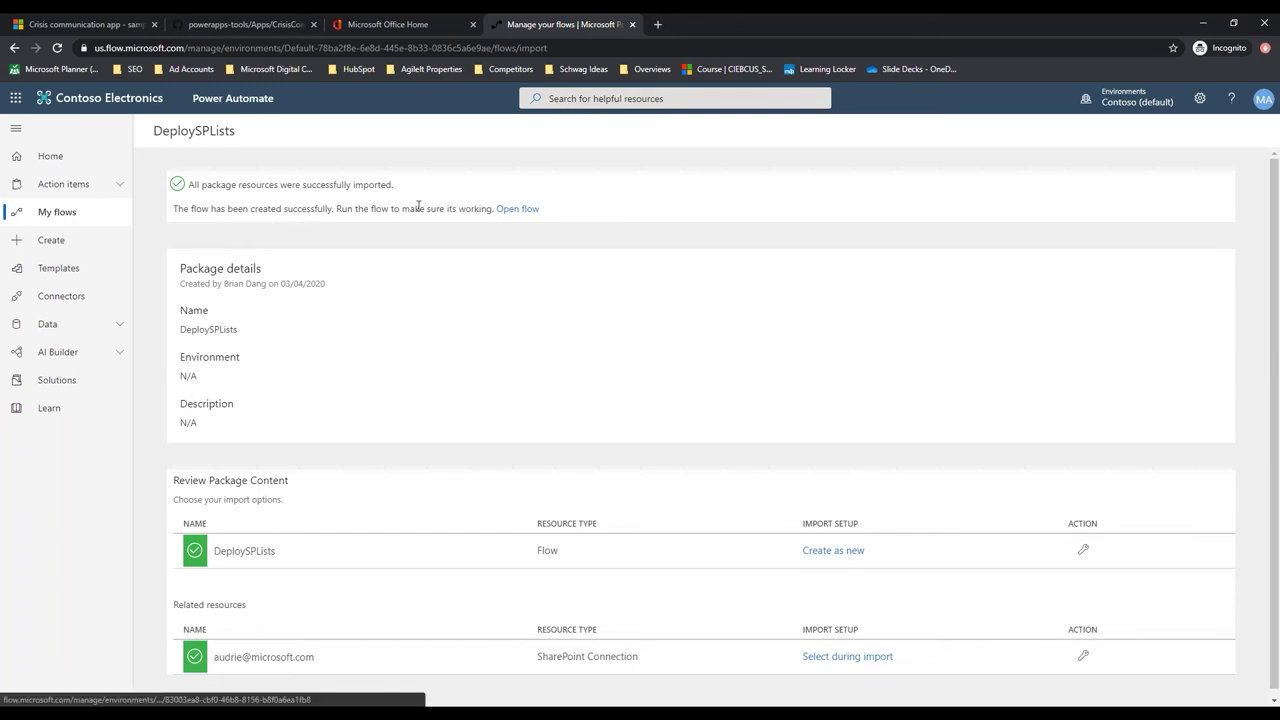
left_click(58, 214)
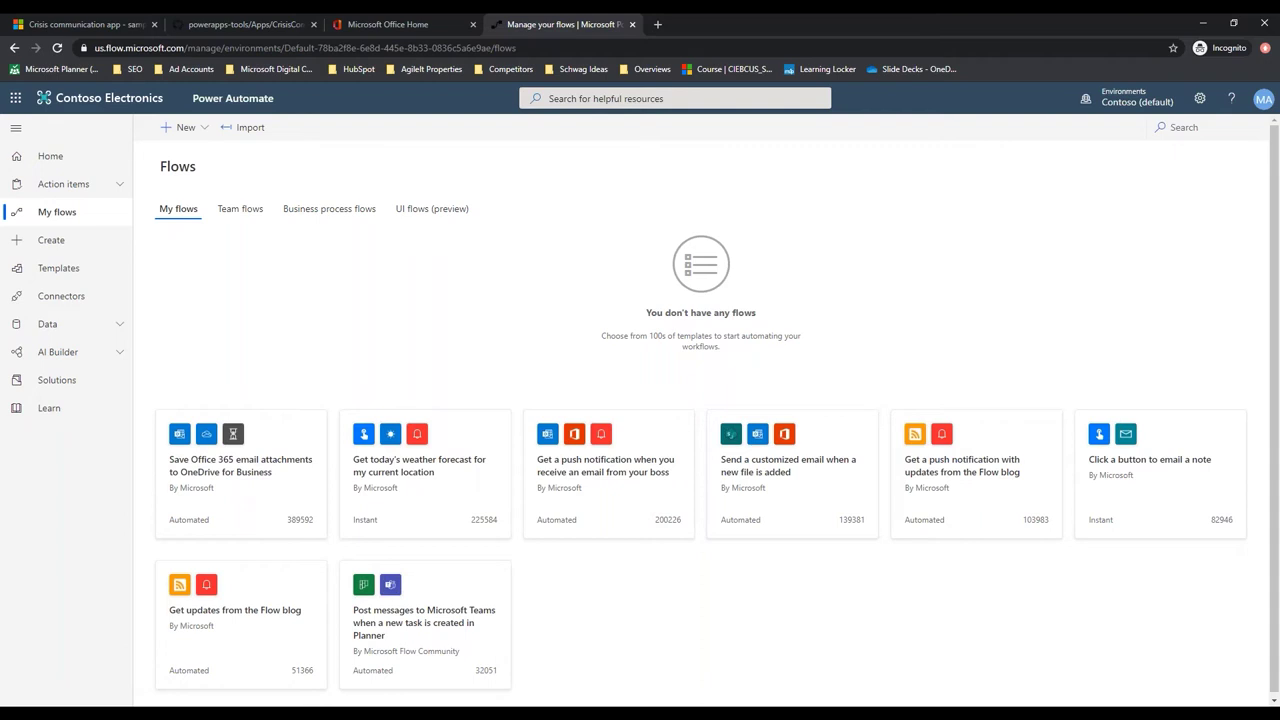
Open DeploySPLists for editing, expand its Target Site for Lists variable, then return to Office Home
left_click(58, 49)
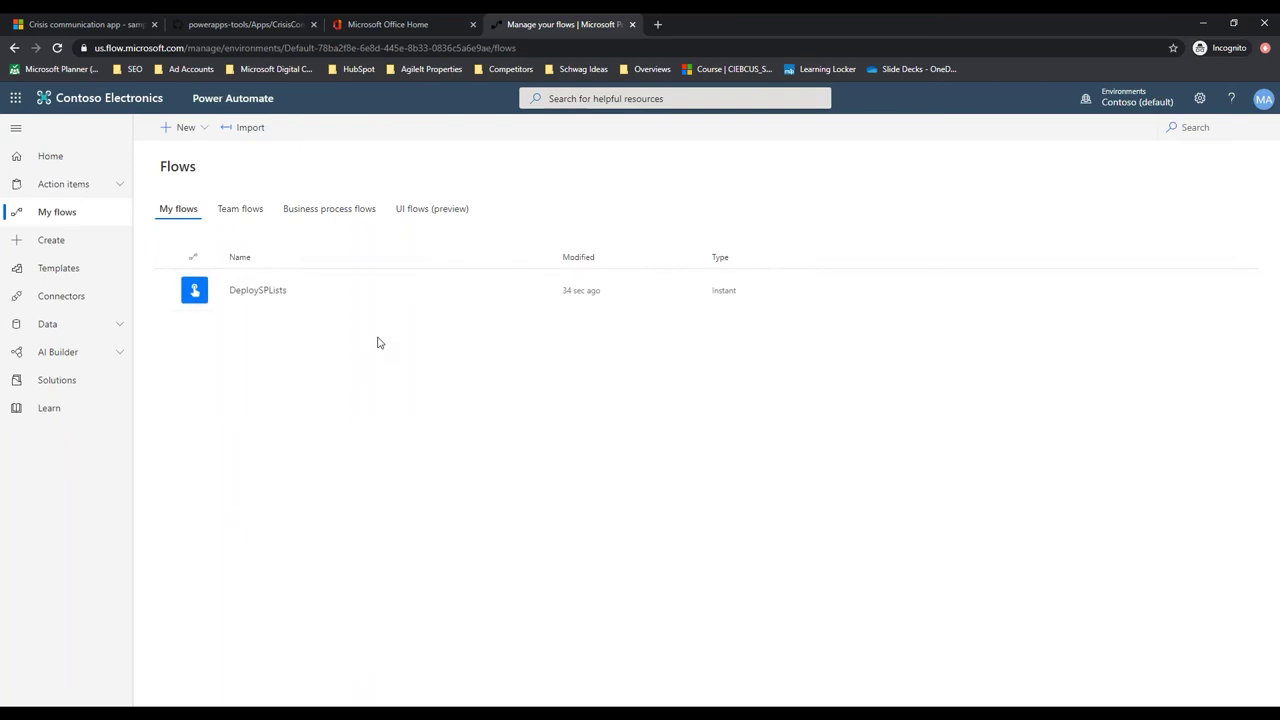
left_click(489, 290)
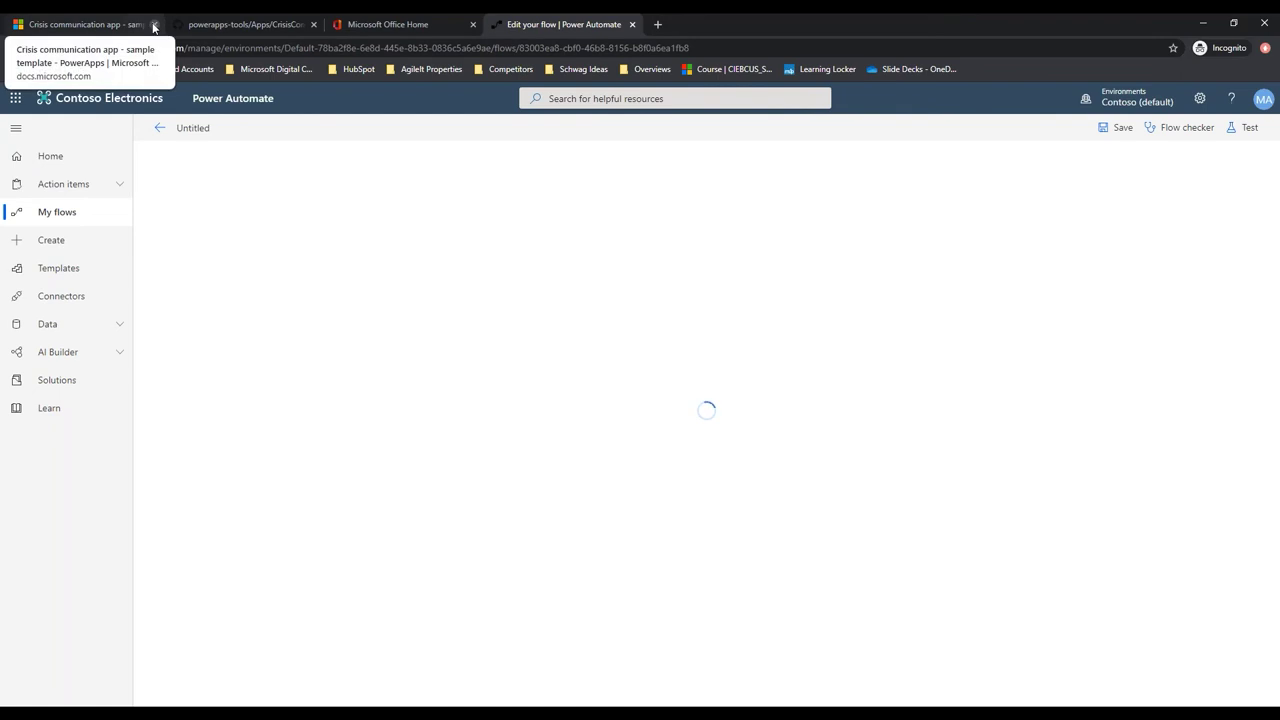
left_click(154, 25)
left_click(155, 25)
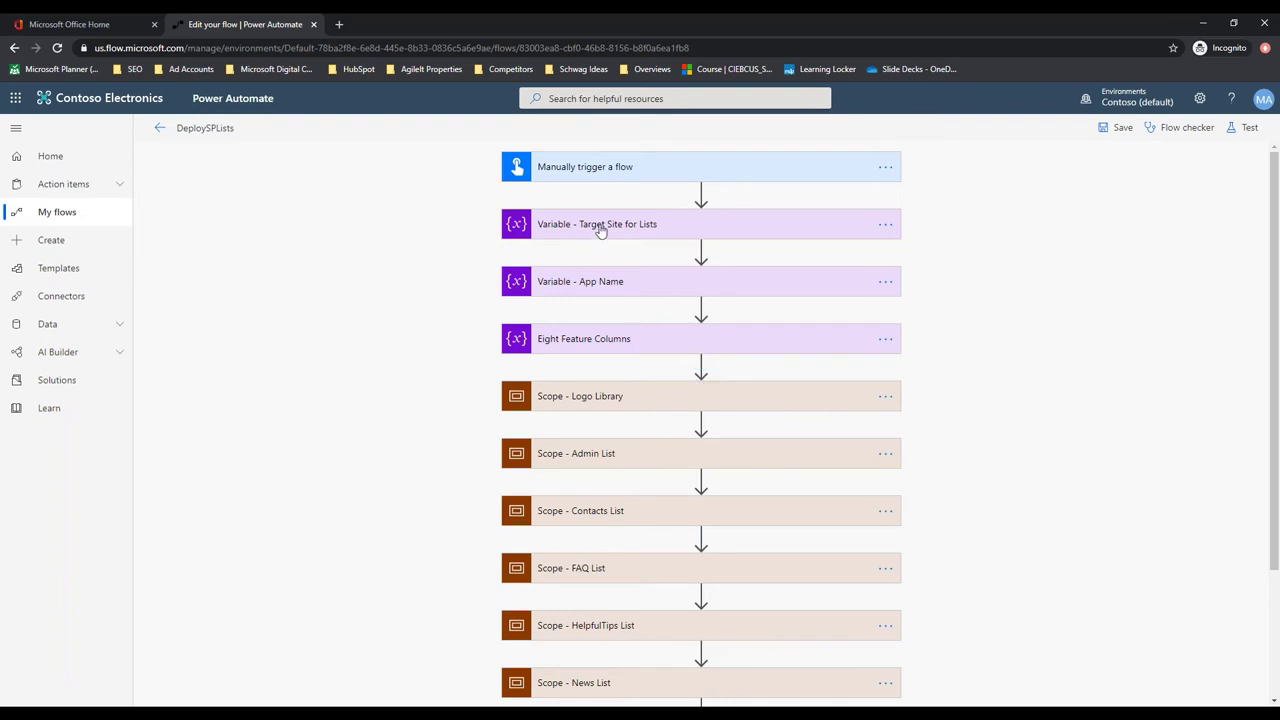
left_click(672, 229)
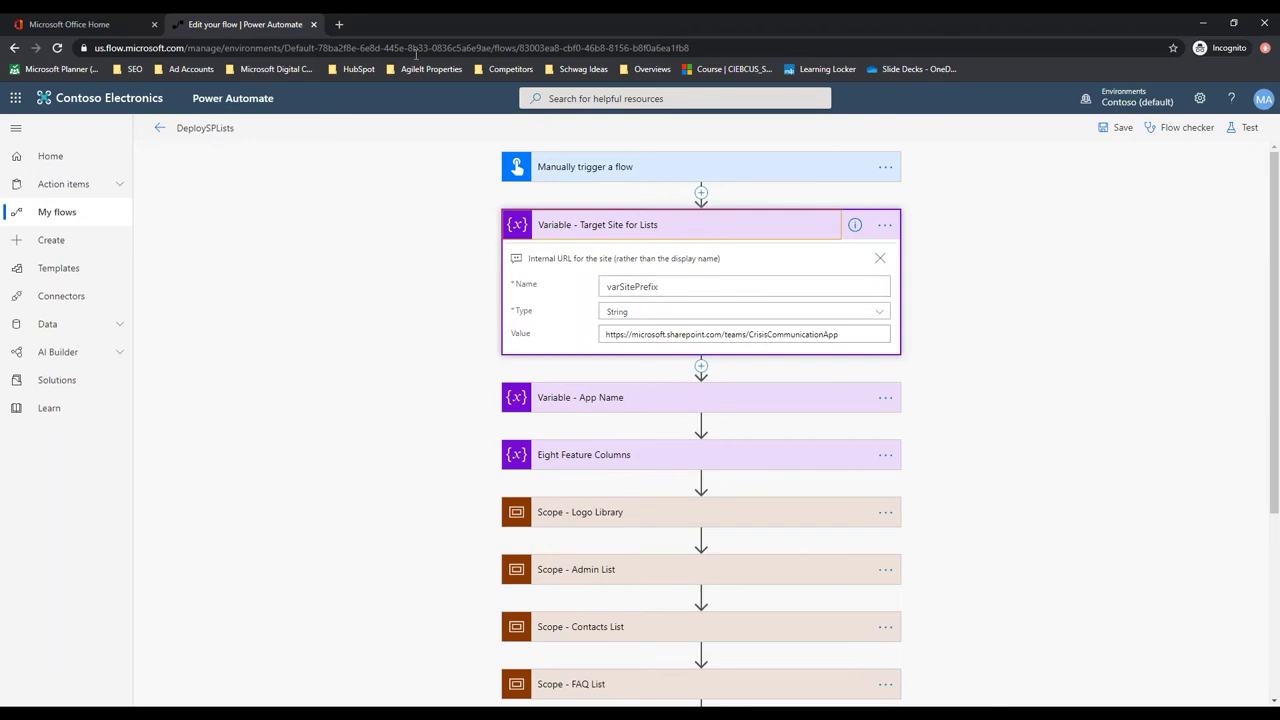
left_click(113, 26)
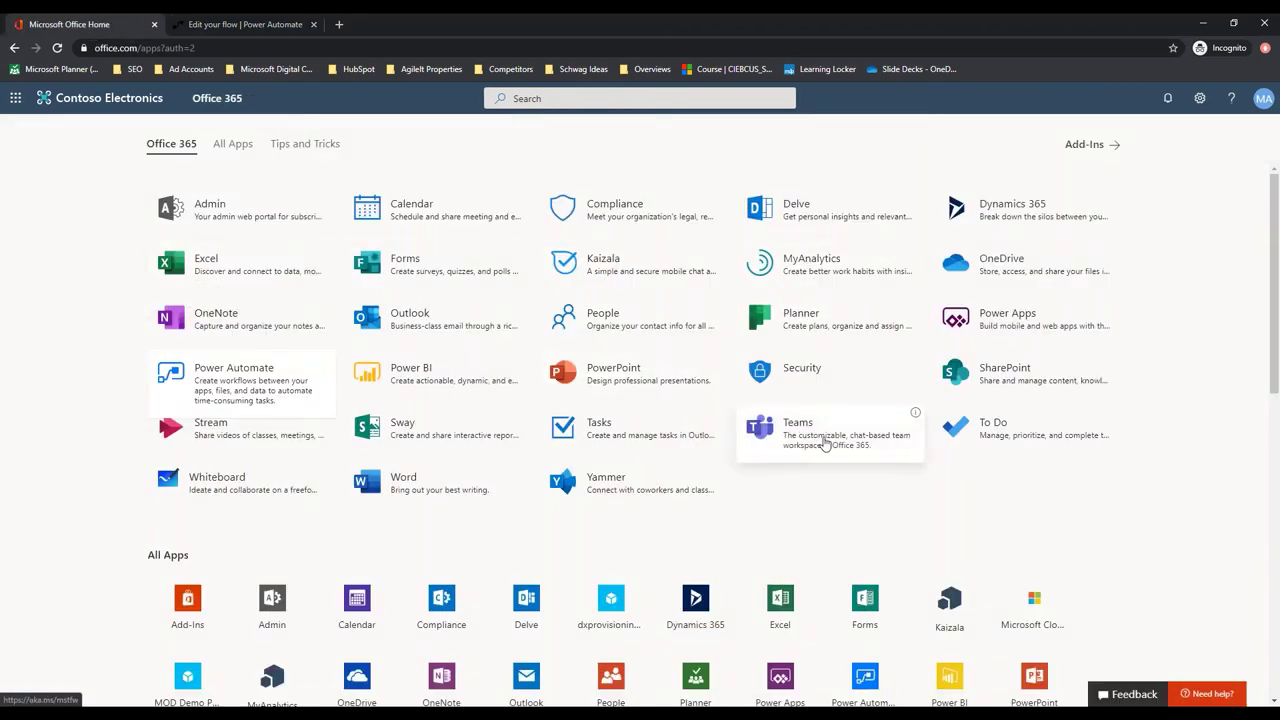
Open the Crisis Communications SharePoint site and copy its URL for the flow editor
left_click(1025, 395)
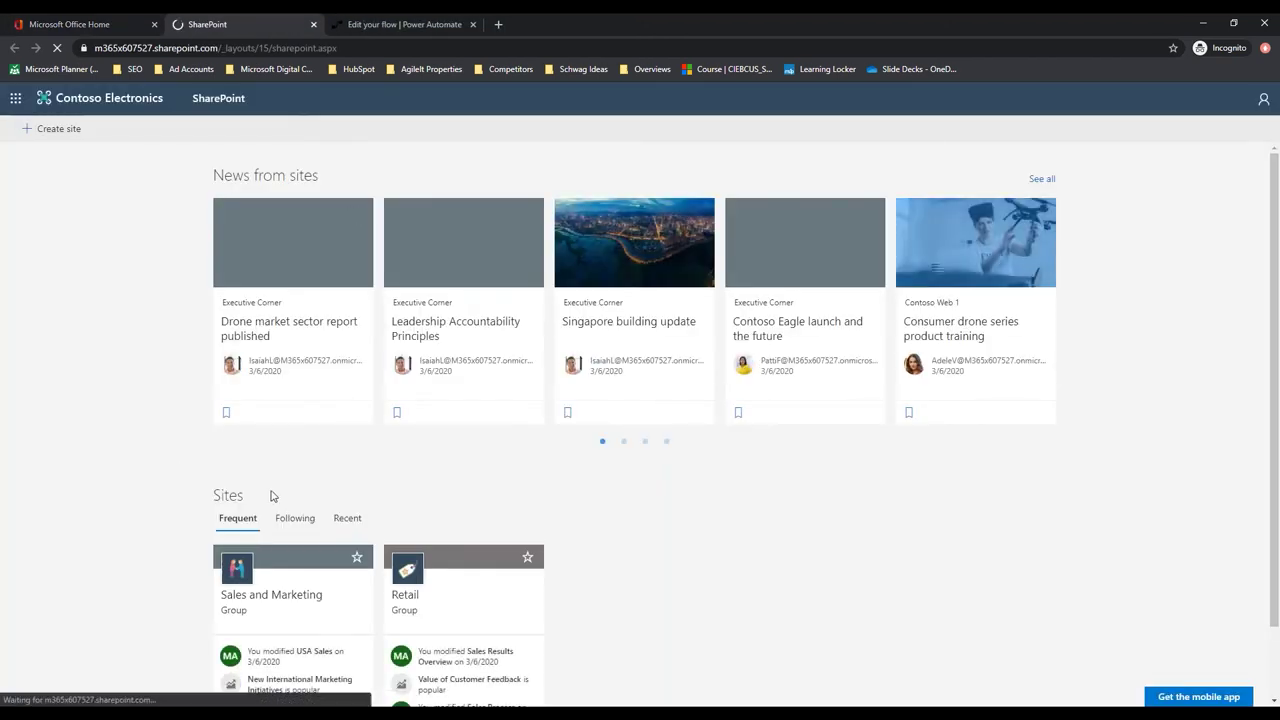
scroll(470, 430, "down", 1)
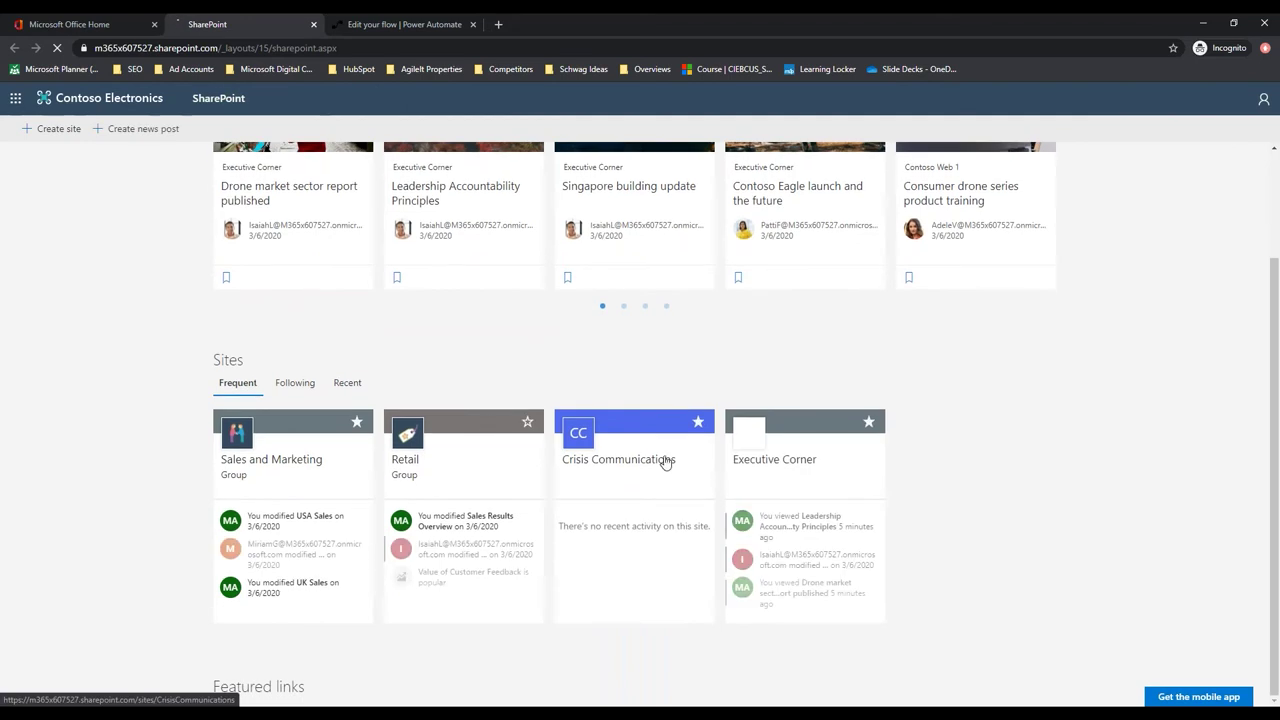
left_click(632, 479)
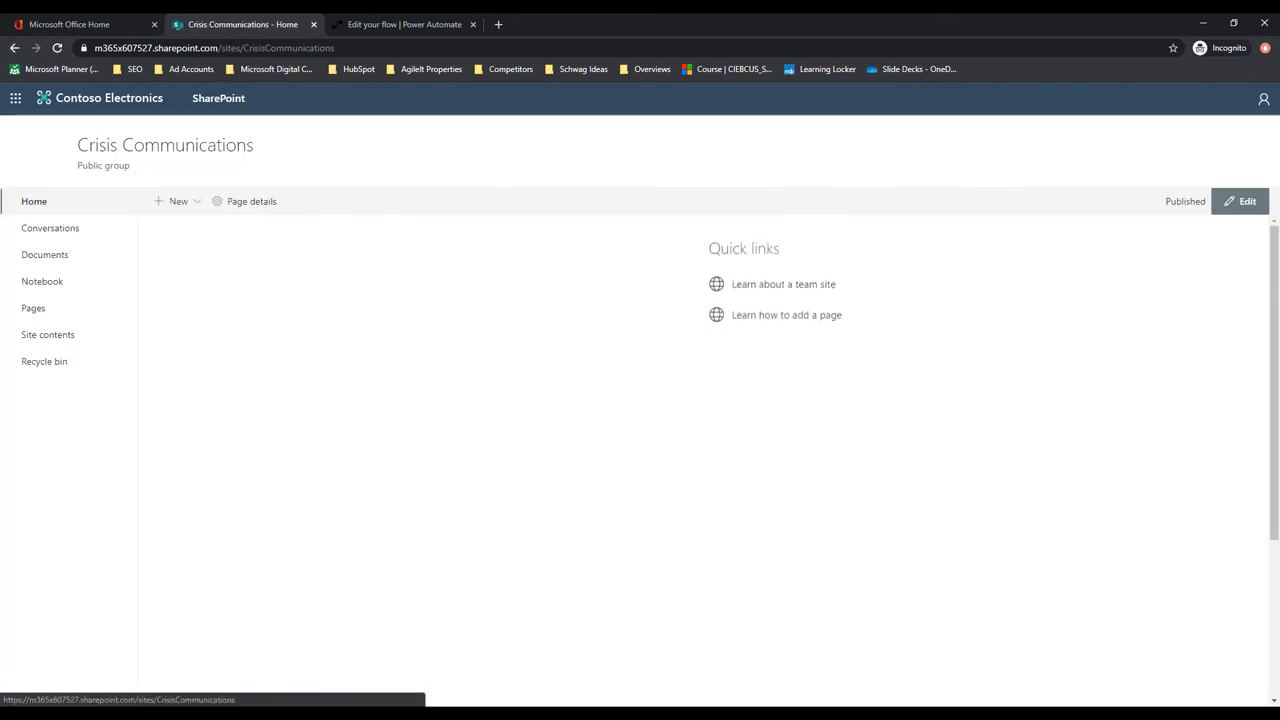
left_click(225, 47)
key("ctrl+c")
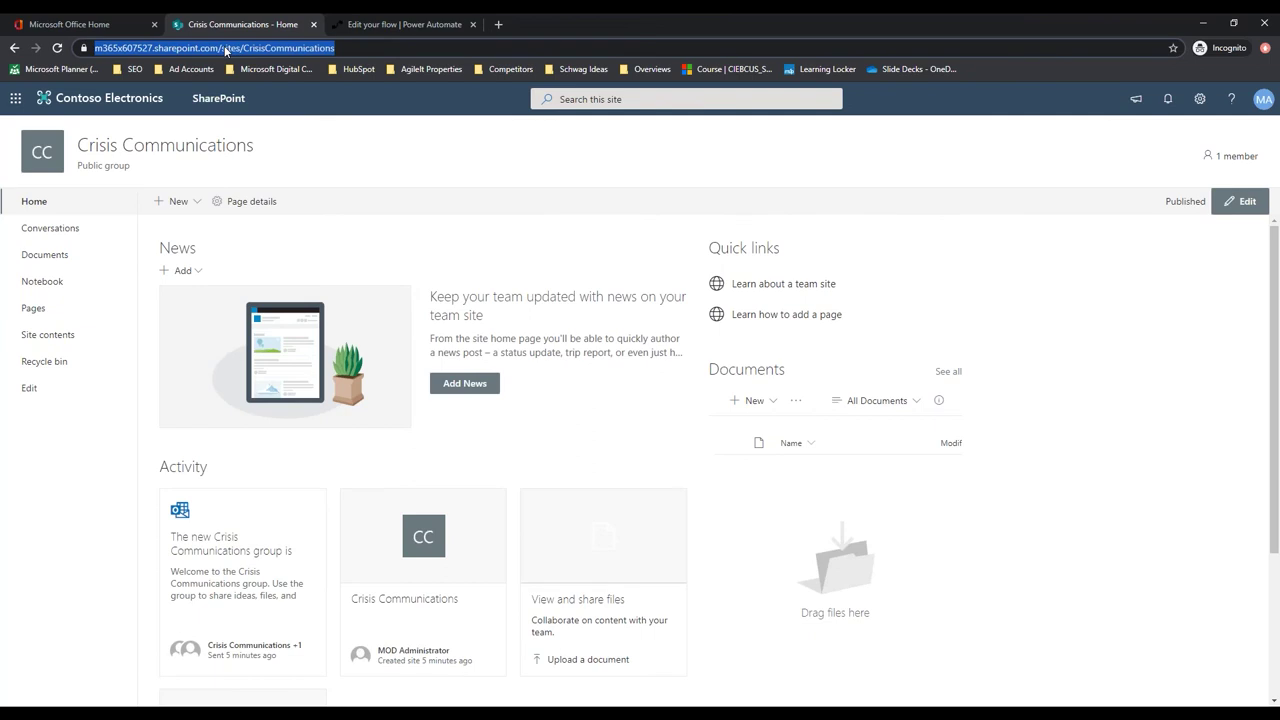
left_click(390, 24)
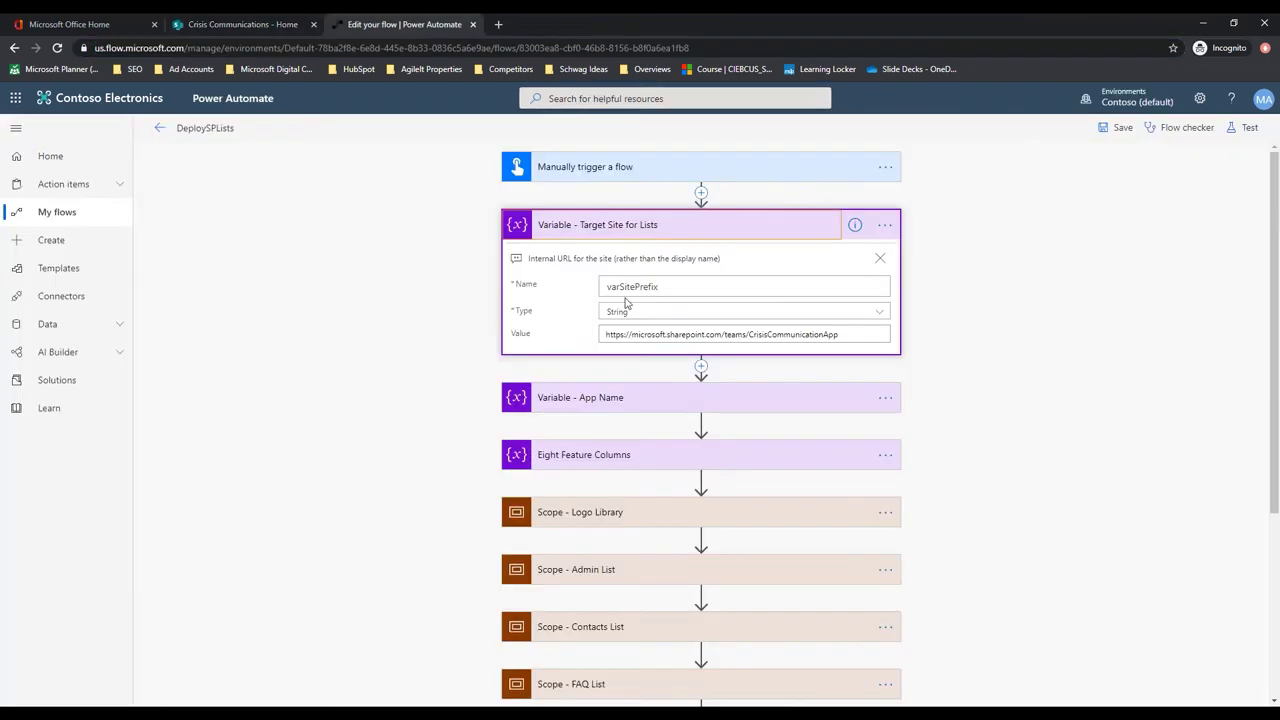
Replace the Target Site for Lists value with the Crisis Communications site URL and save the flow
double_click(647, 334)
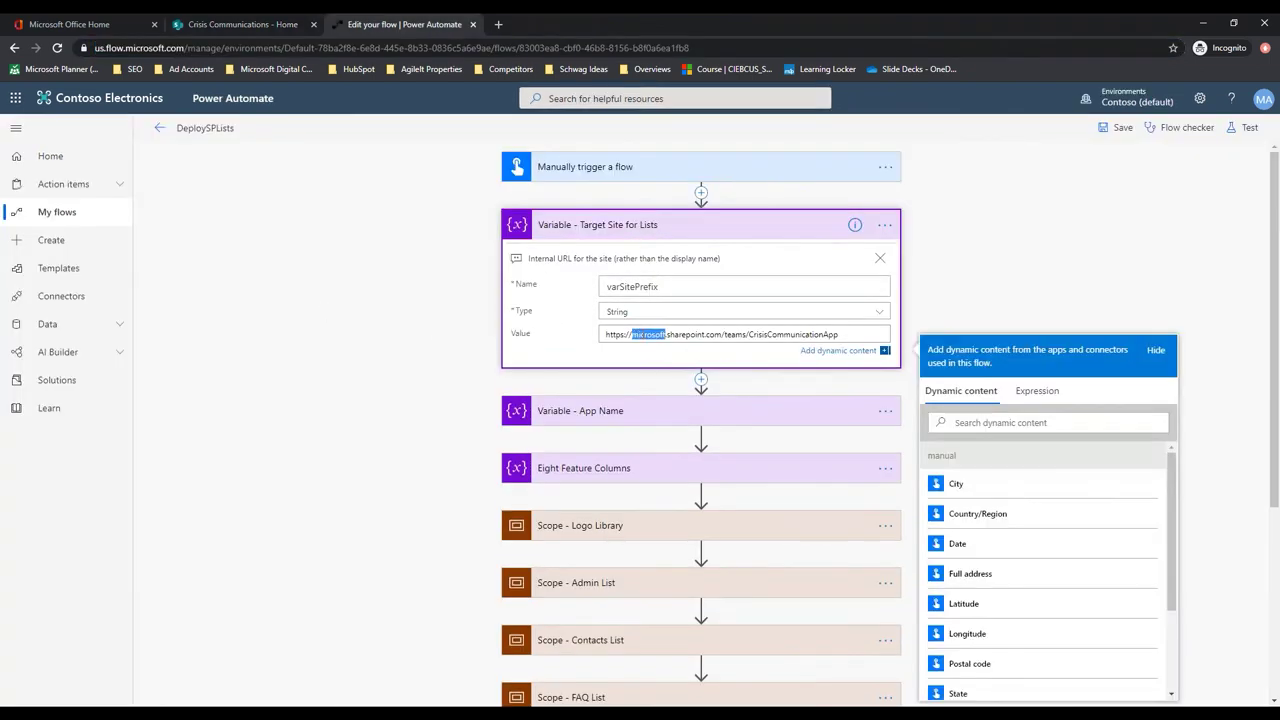
triple_click(647, 334)
key("ctrl+v")
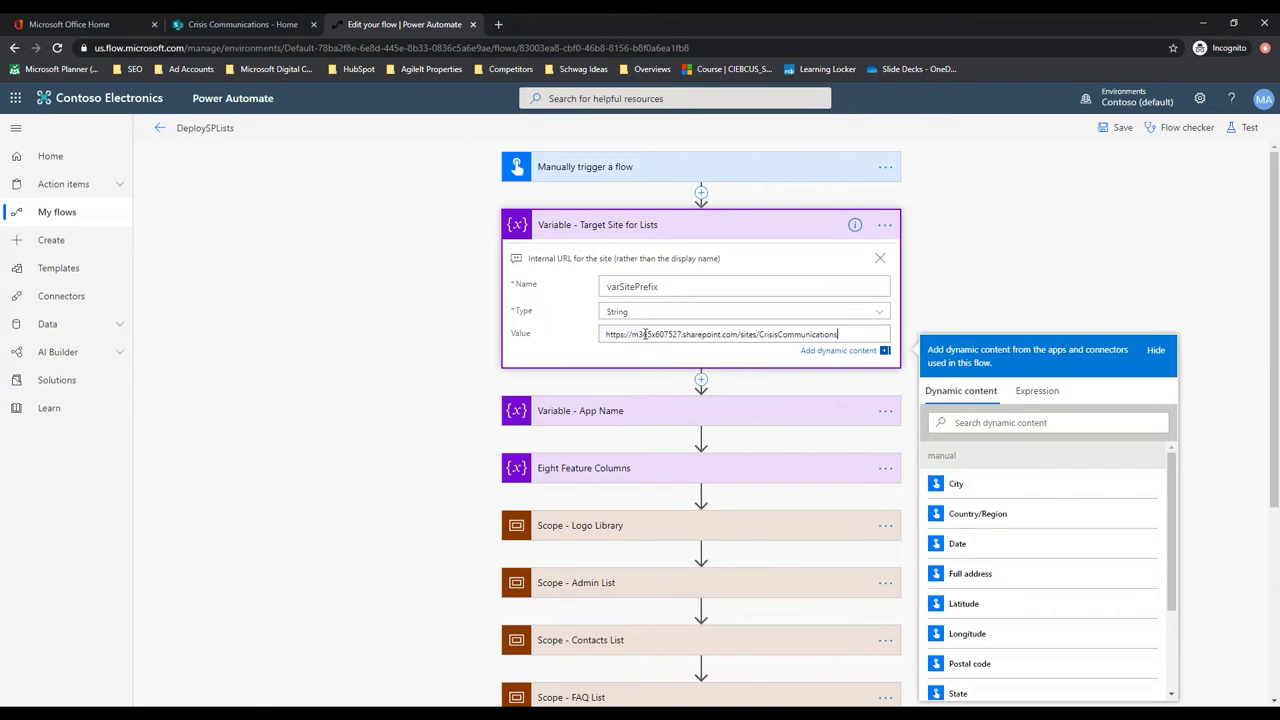
left_click(605, 418)
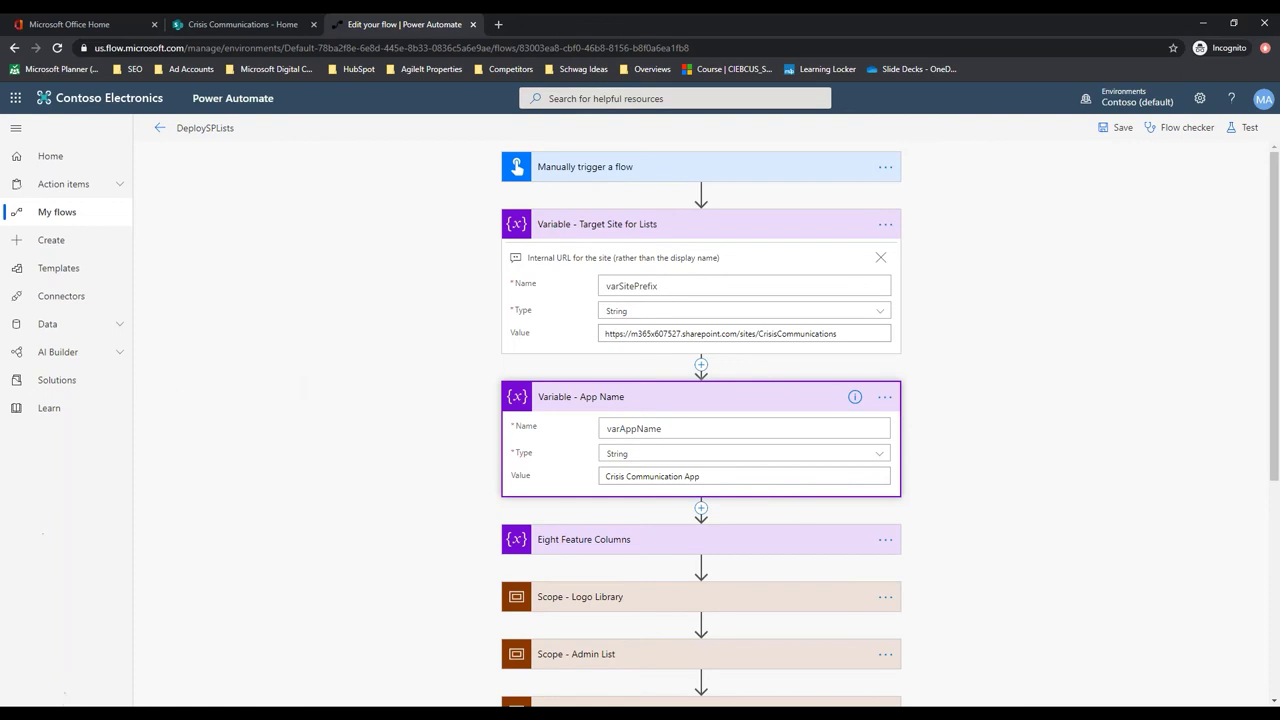
scroll(1000, 480, "down", 5)
left_click(750, 687)
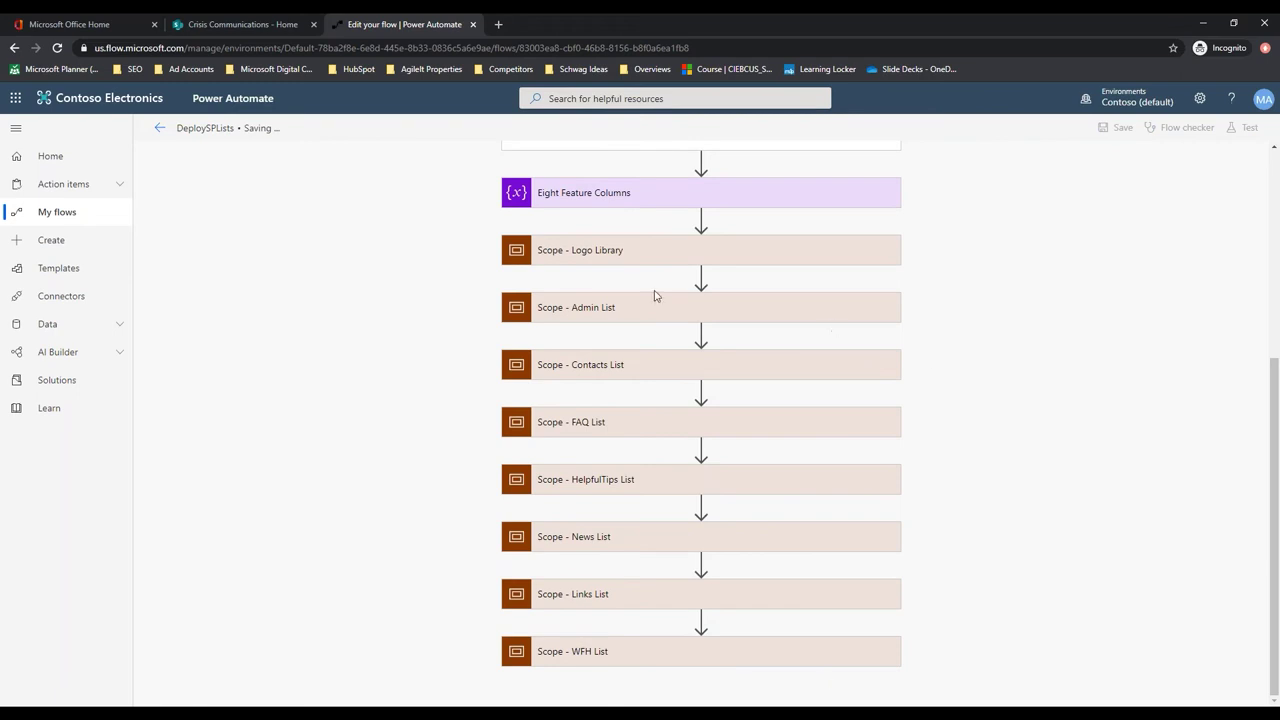
left_click(46, 216)
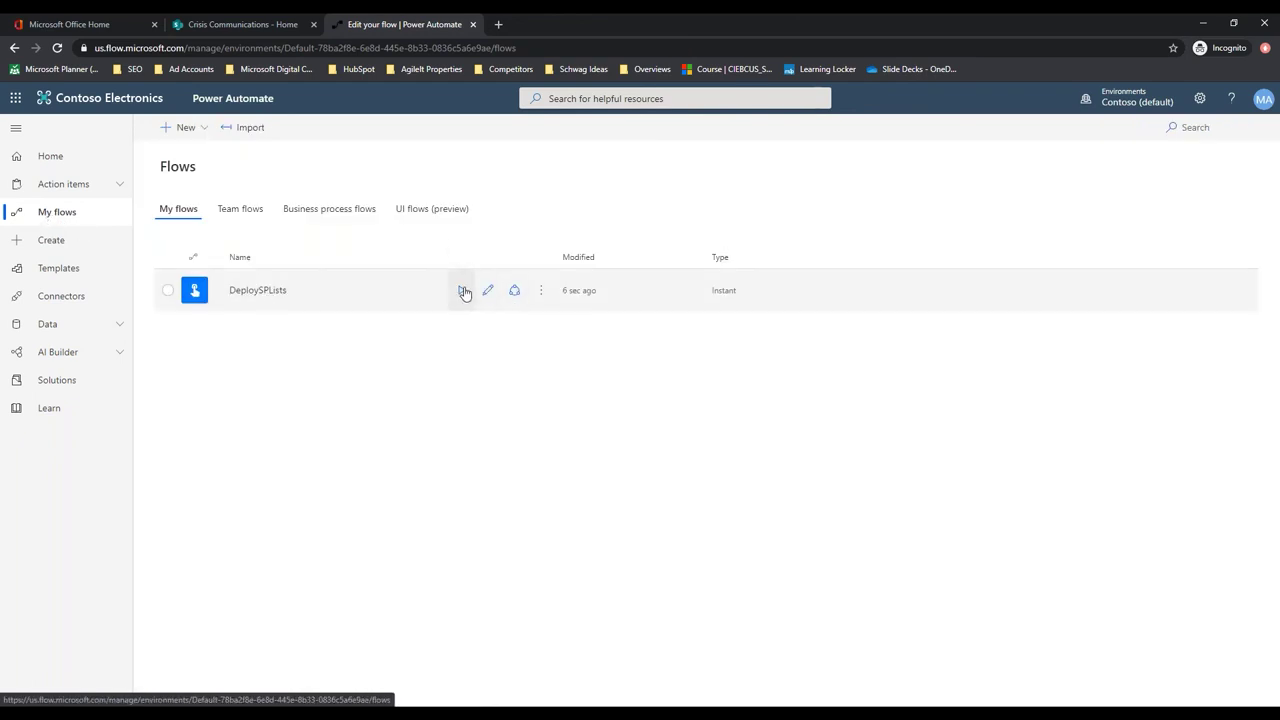
Run the DeploySPLists flow, allowing location access and confirming the run
left_click(461, 291)
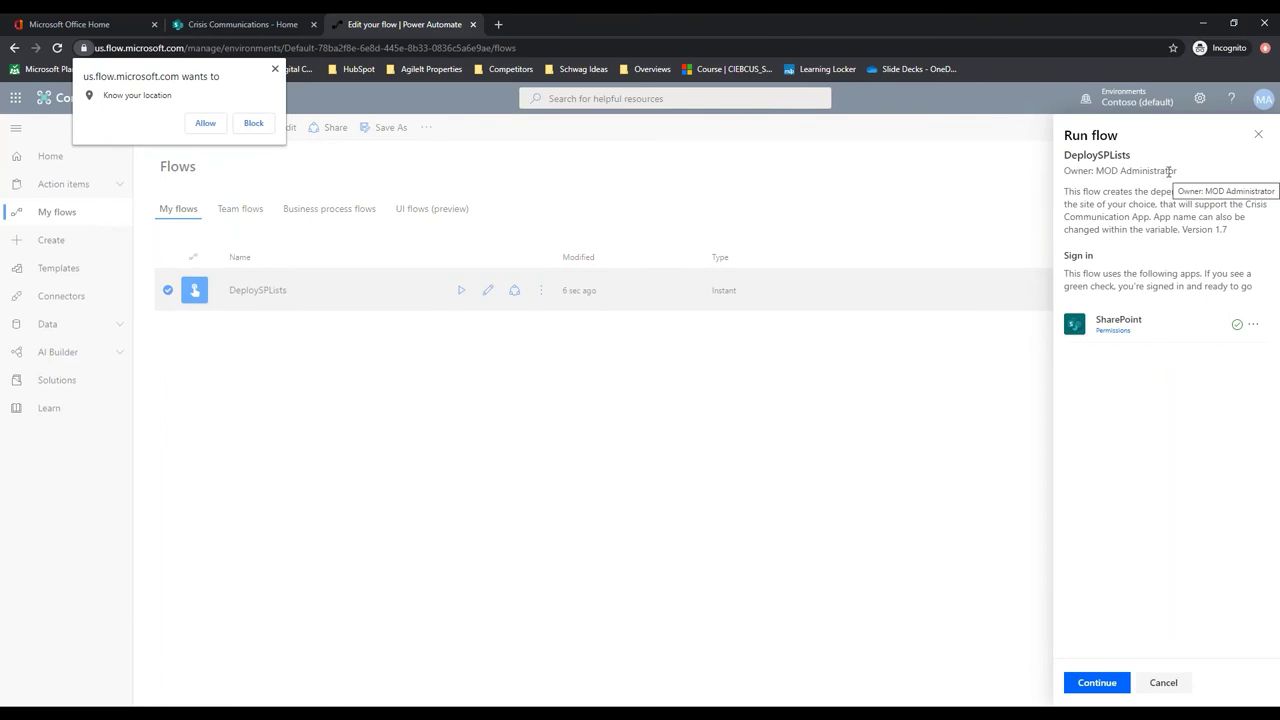
left_click(205, 125)
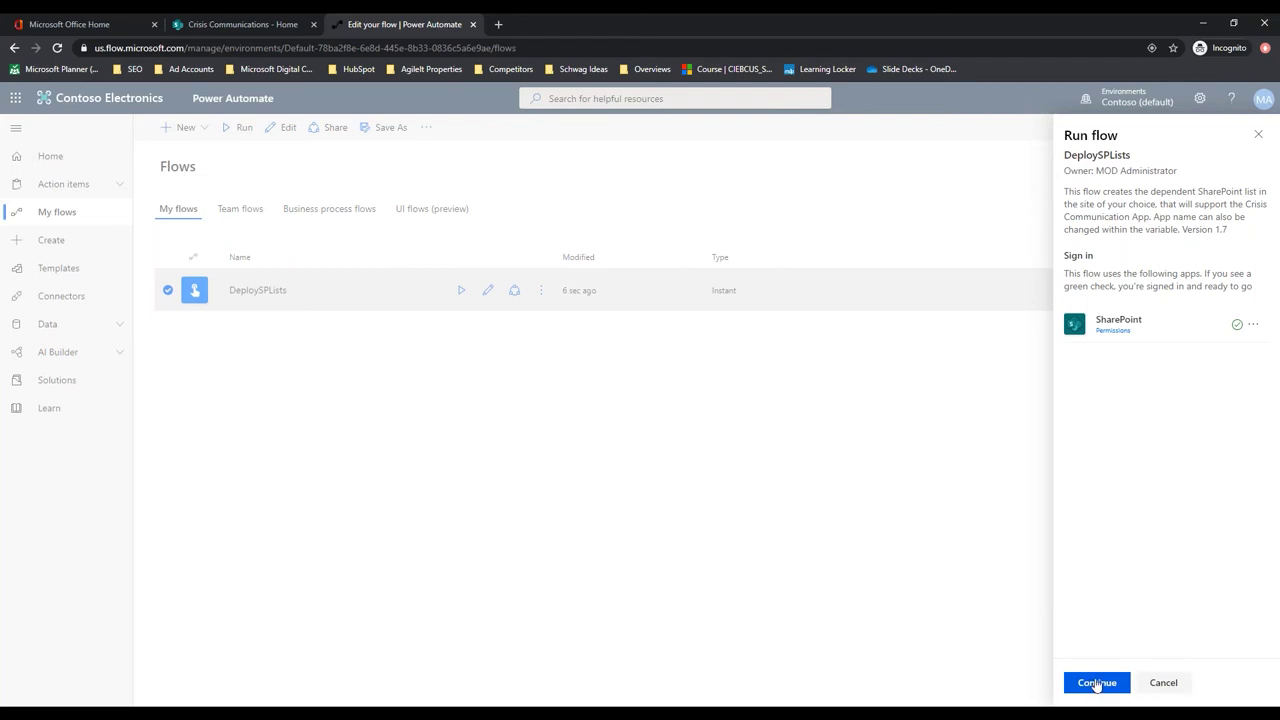
left_click(1097, 684)
key("Return")
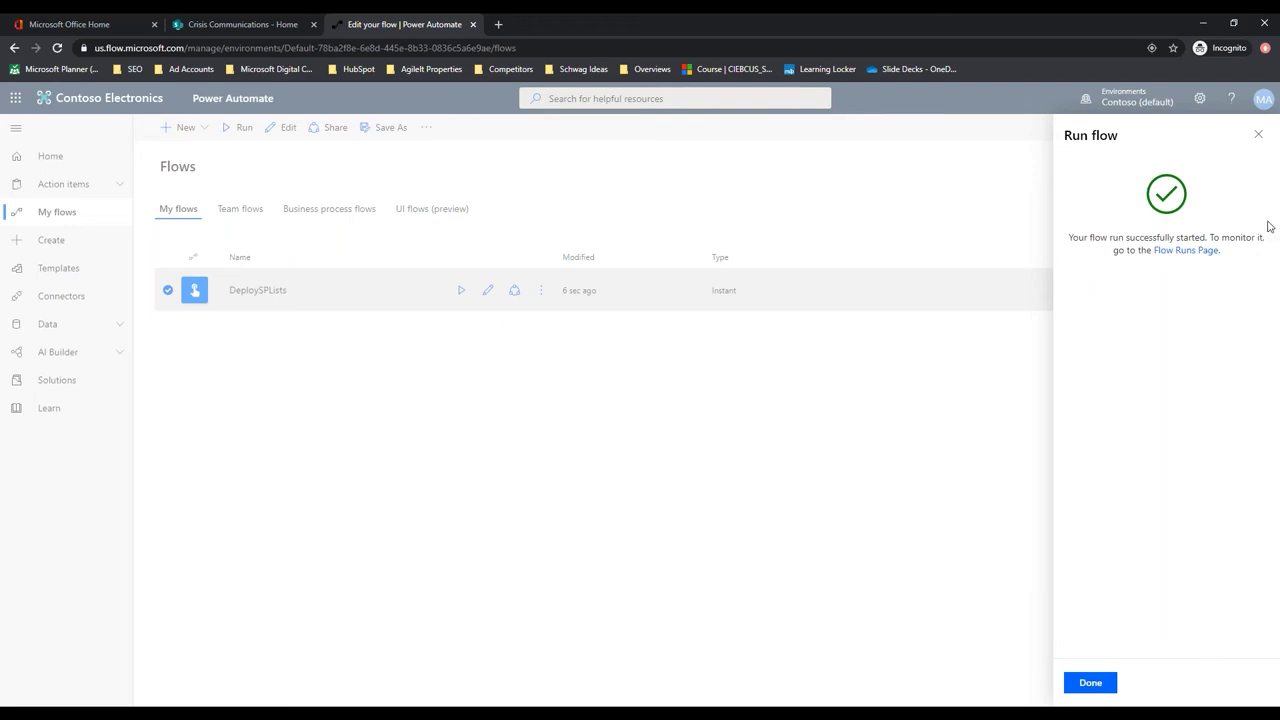
left_click(1090, 684)
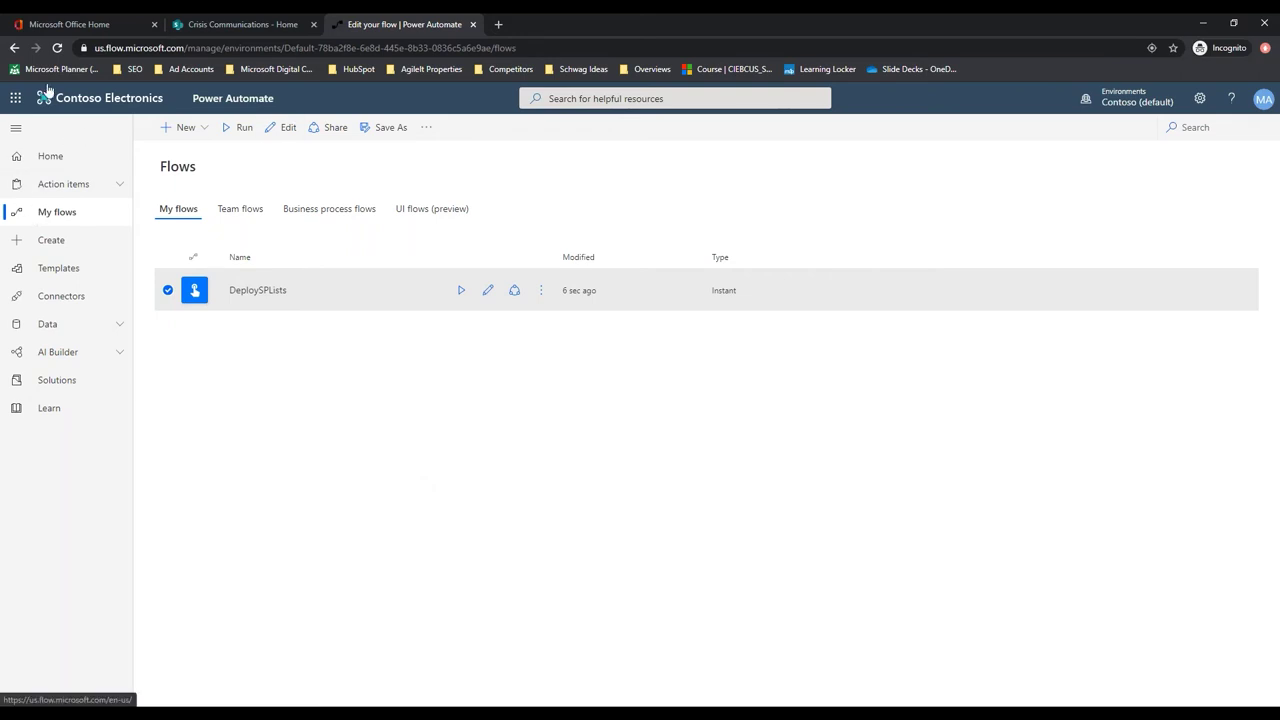
Close the site and flow tabs, then open Power Apps' Apps list from Office home
left_click(123, 28)
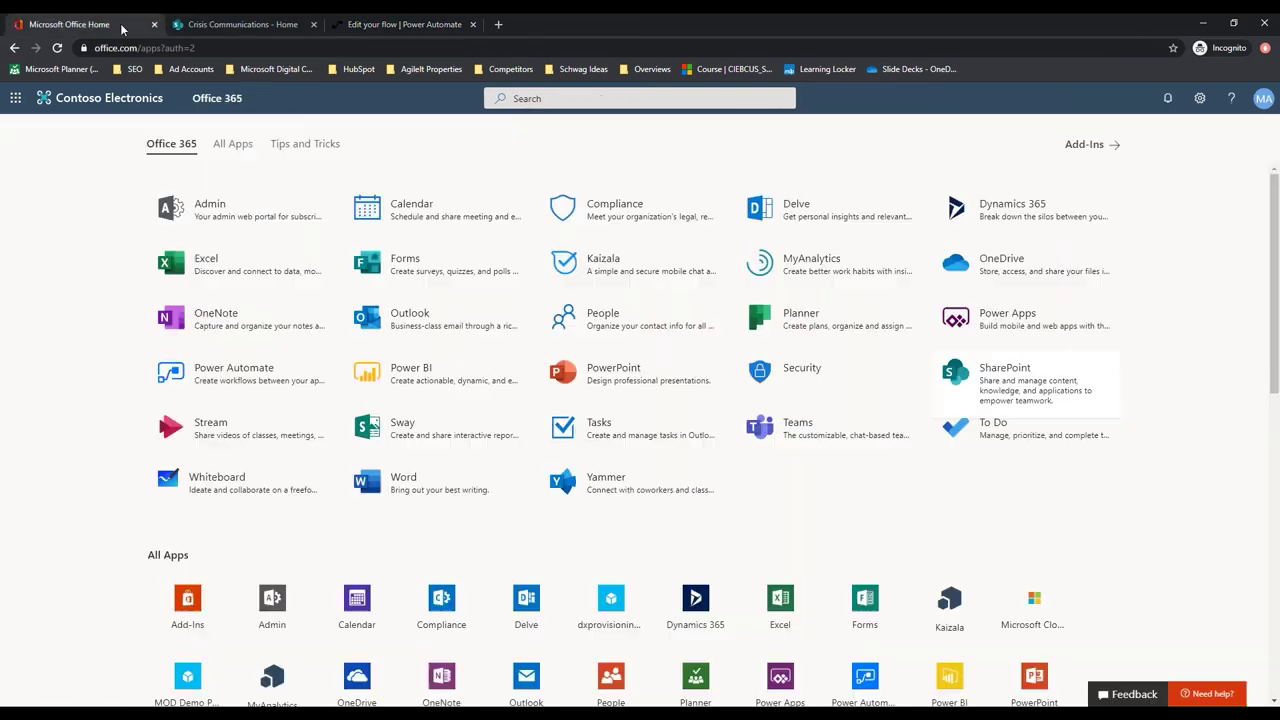
left_click(313, 24)
left_click(313, 24)
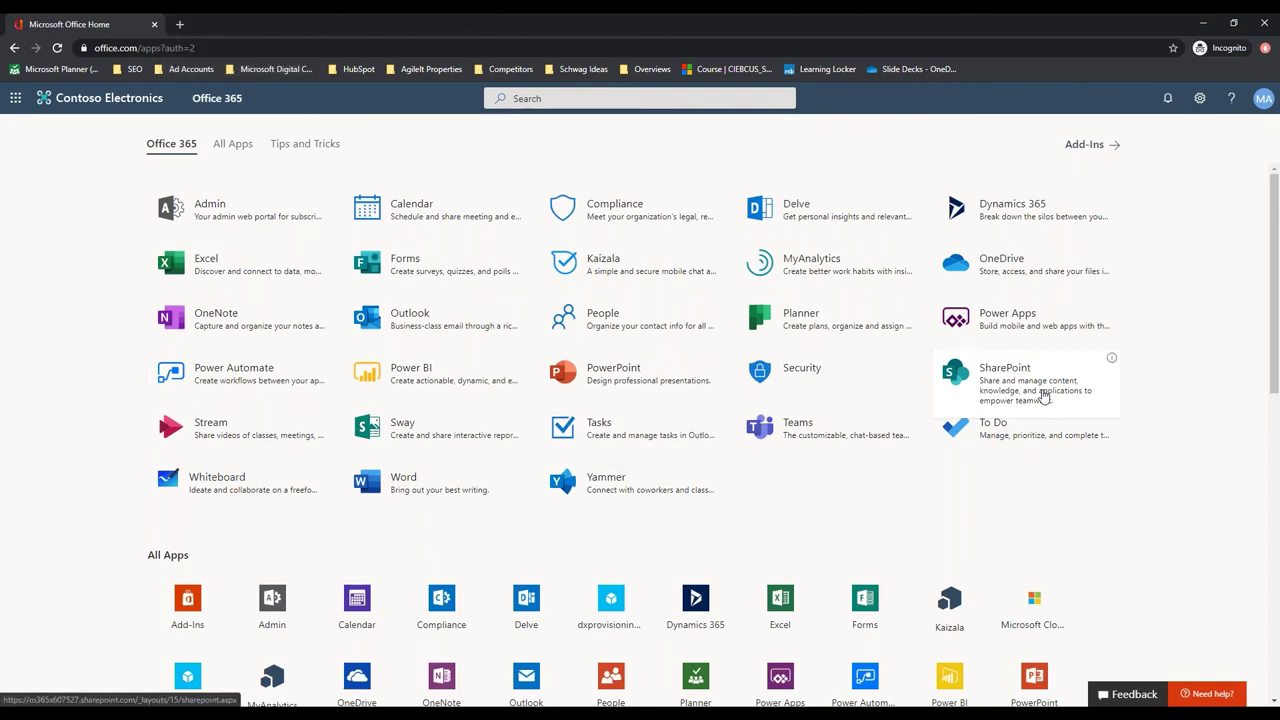
left_click(990, 320)
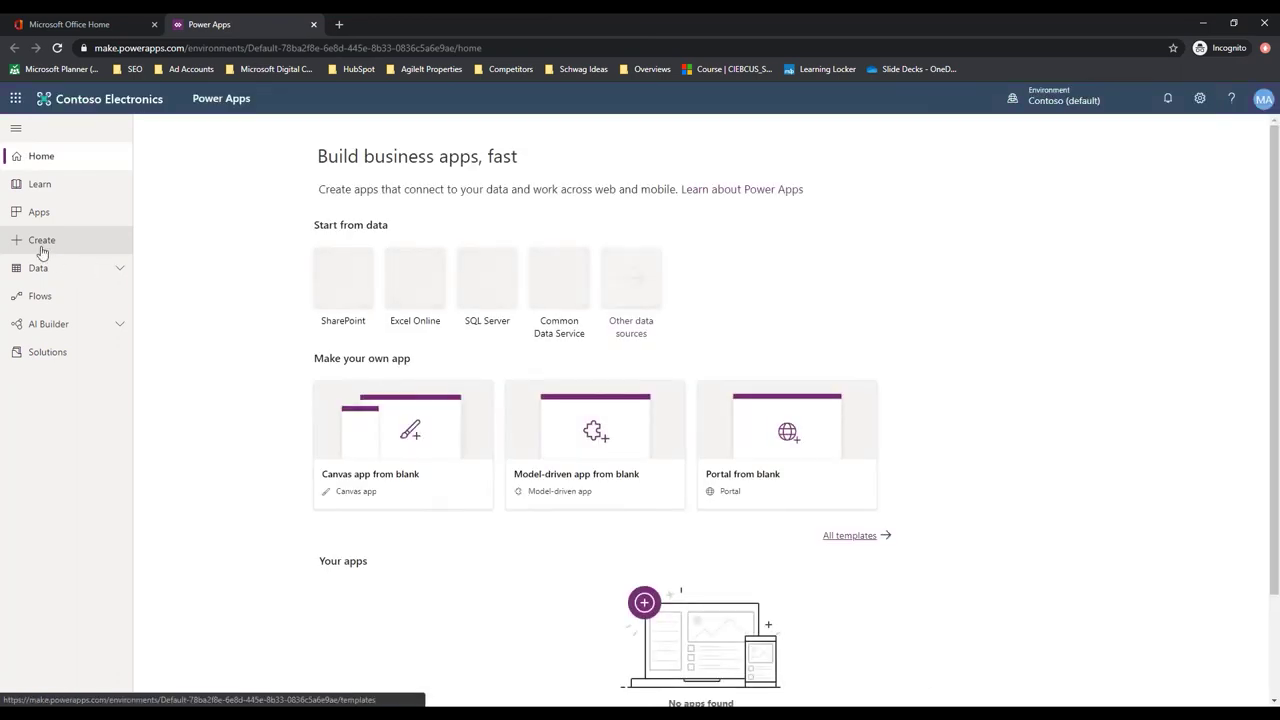
left_click(42, 214)
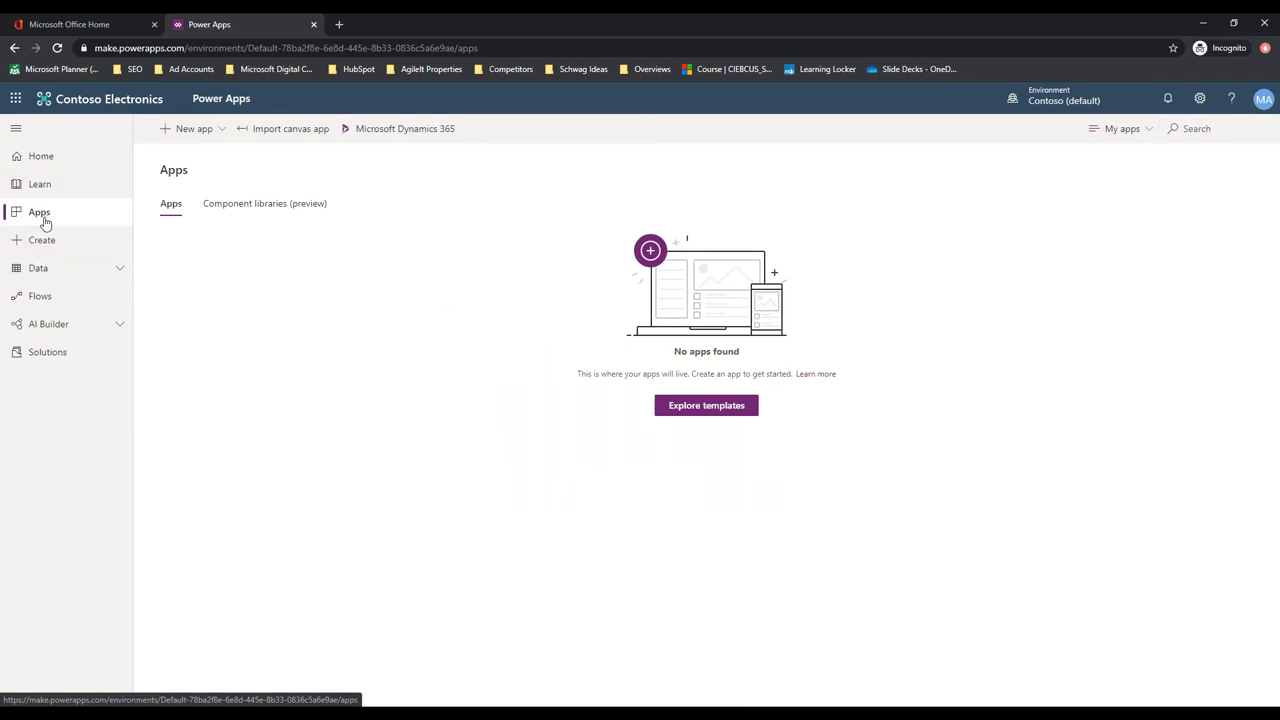
Upload CrisisCommunication.zip as a canvas app import package
left_click(292, 130)
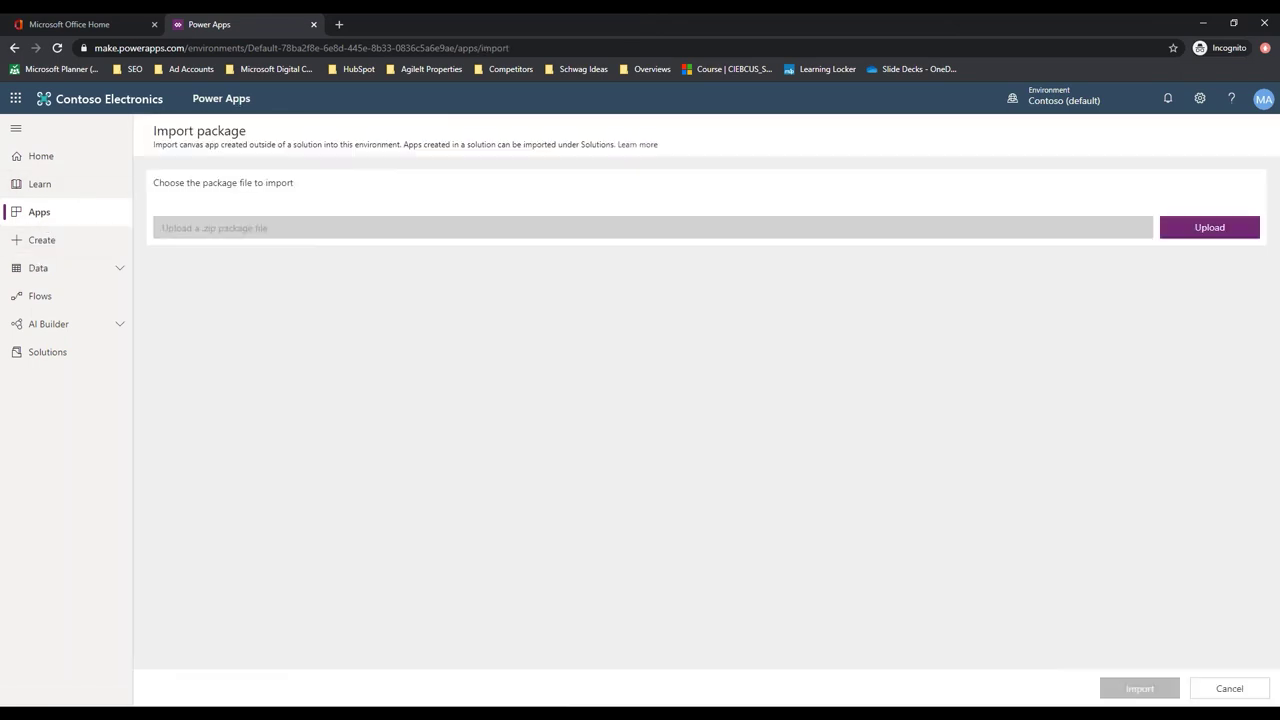
left_click(1194, 229)
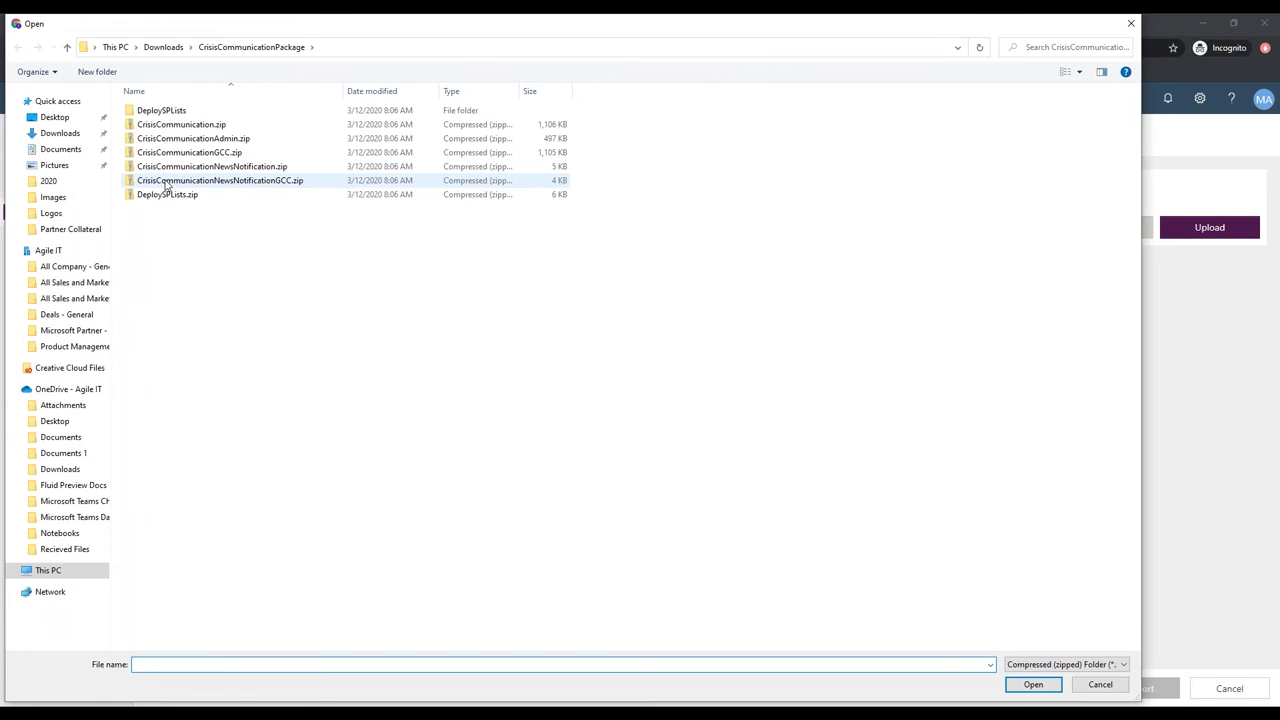
left_click(171, 127)
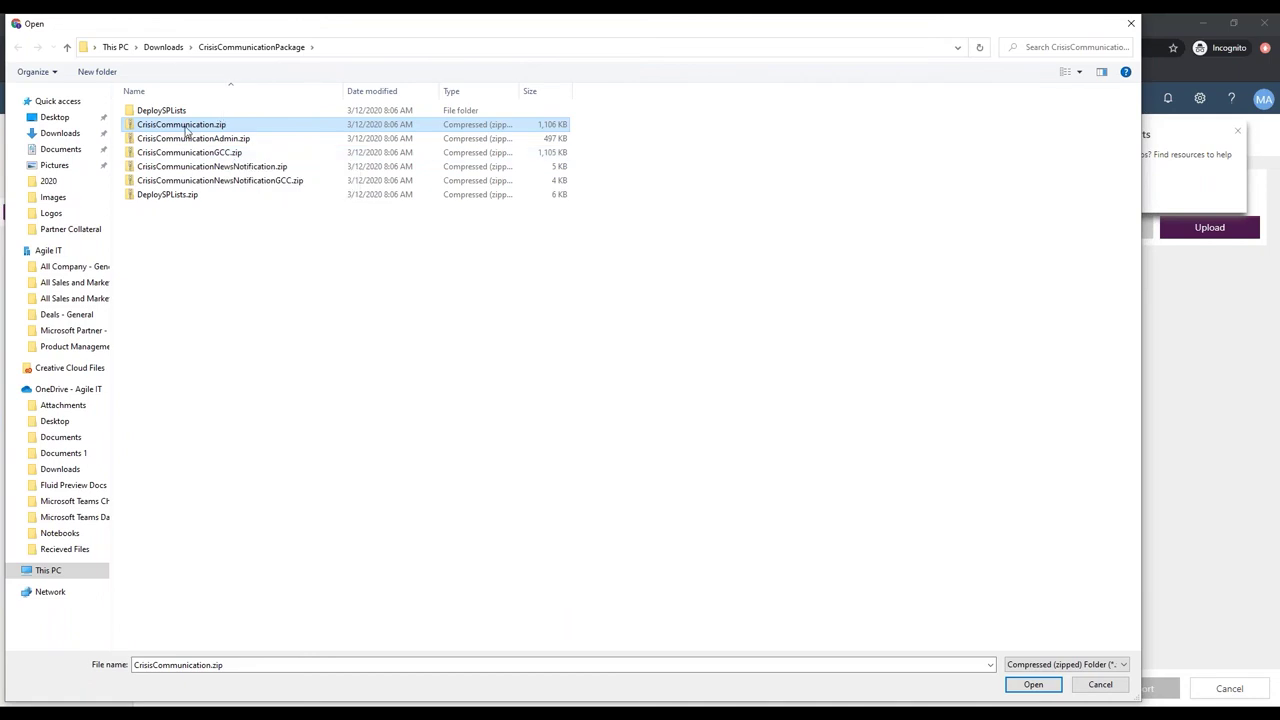
double_click(185, 126)
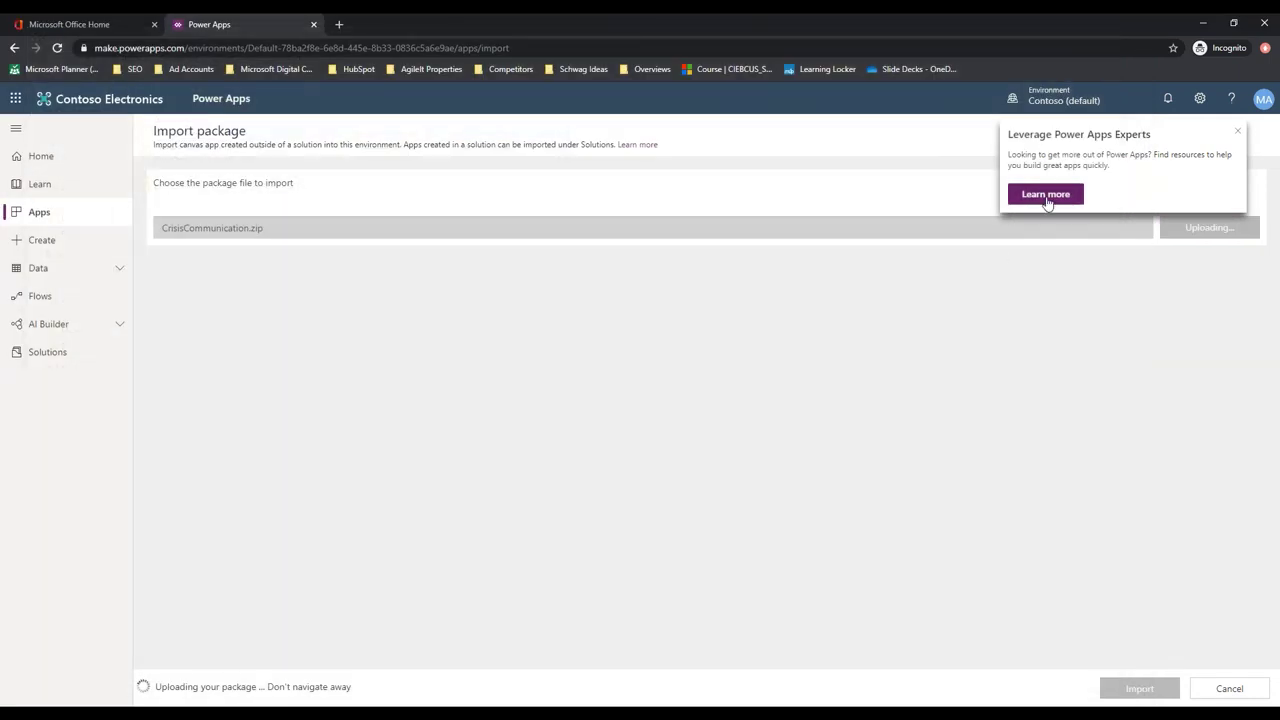
left_click(1238, 132)
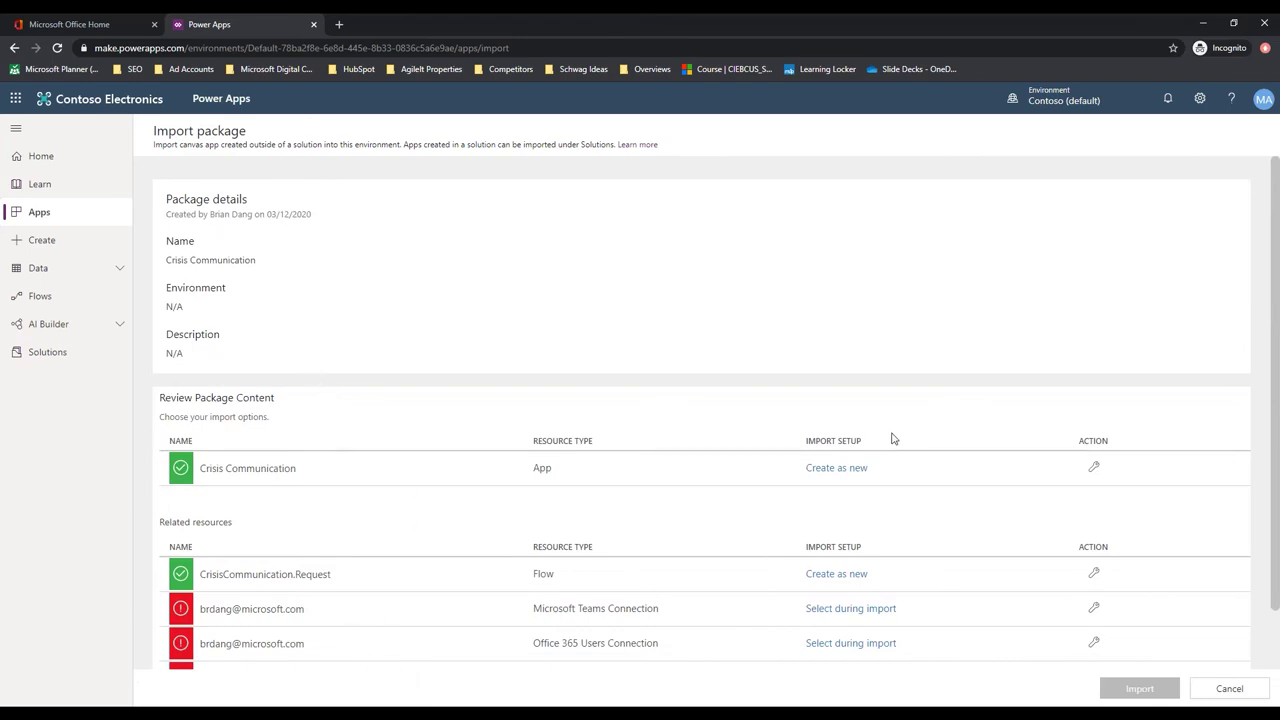
Mark the Crisis Communication app and CrisisCommunication.Request flow as Create as new, then open Teams connection setup
left_click(848, 471)
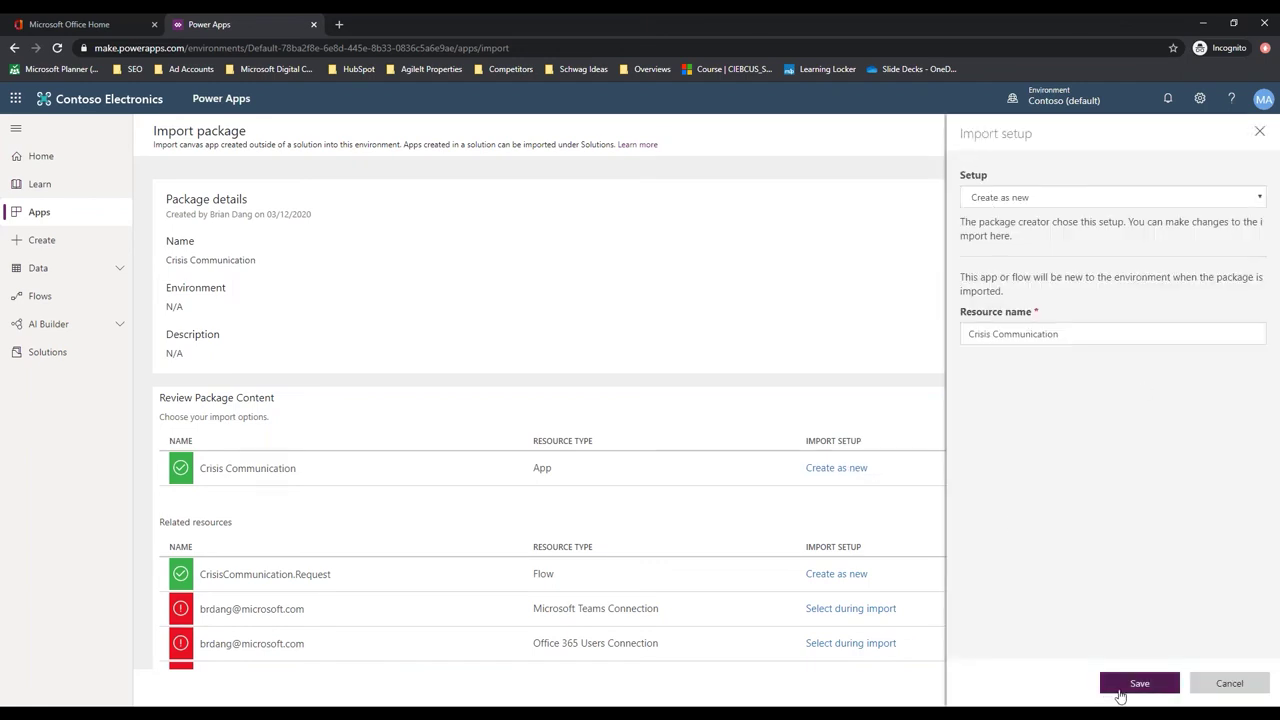
left_click(1138, 689)
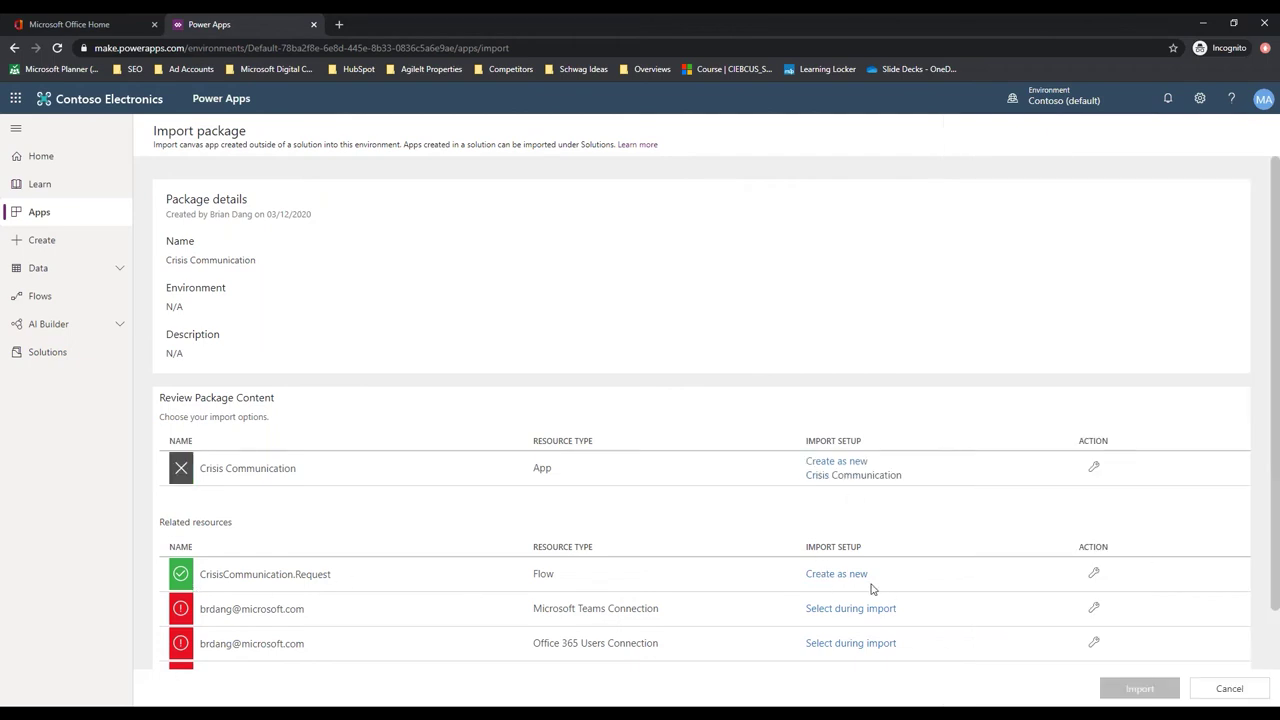
left_click(840, 582)
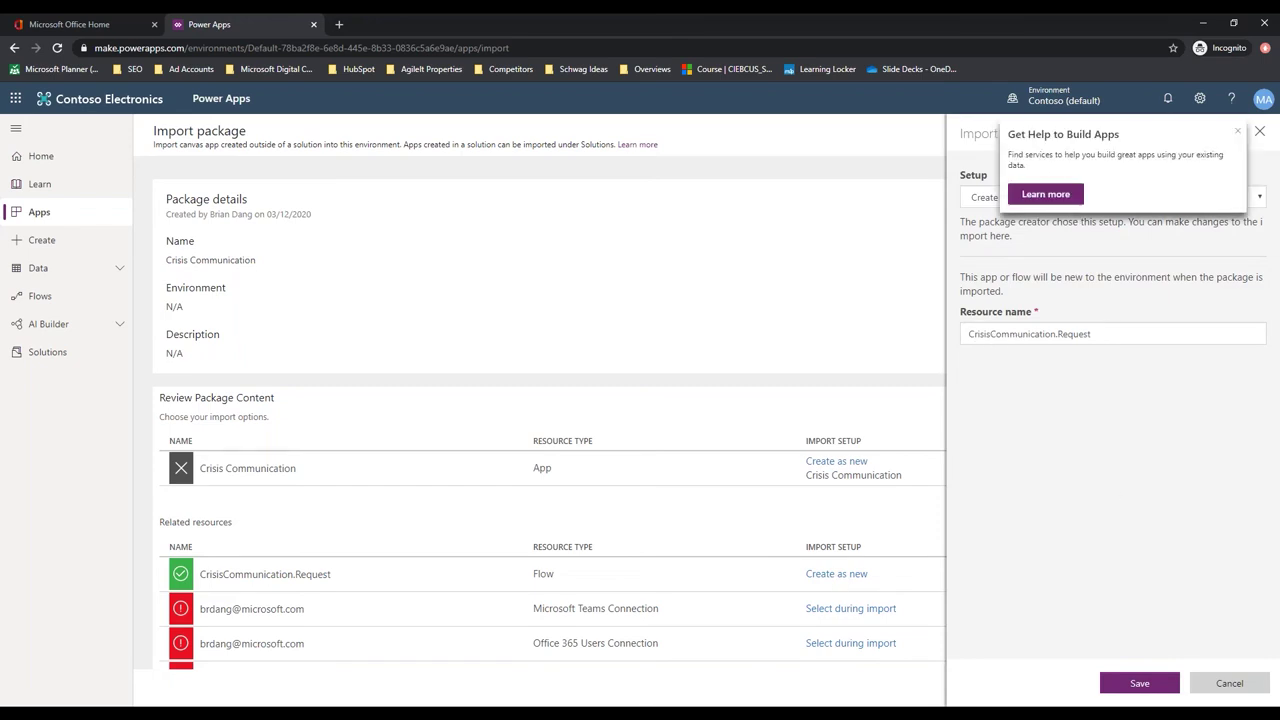
left_click(1141, 684)
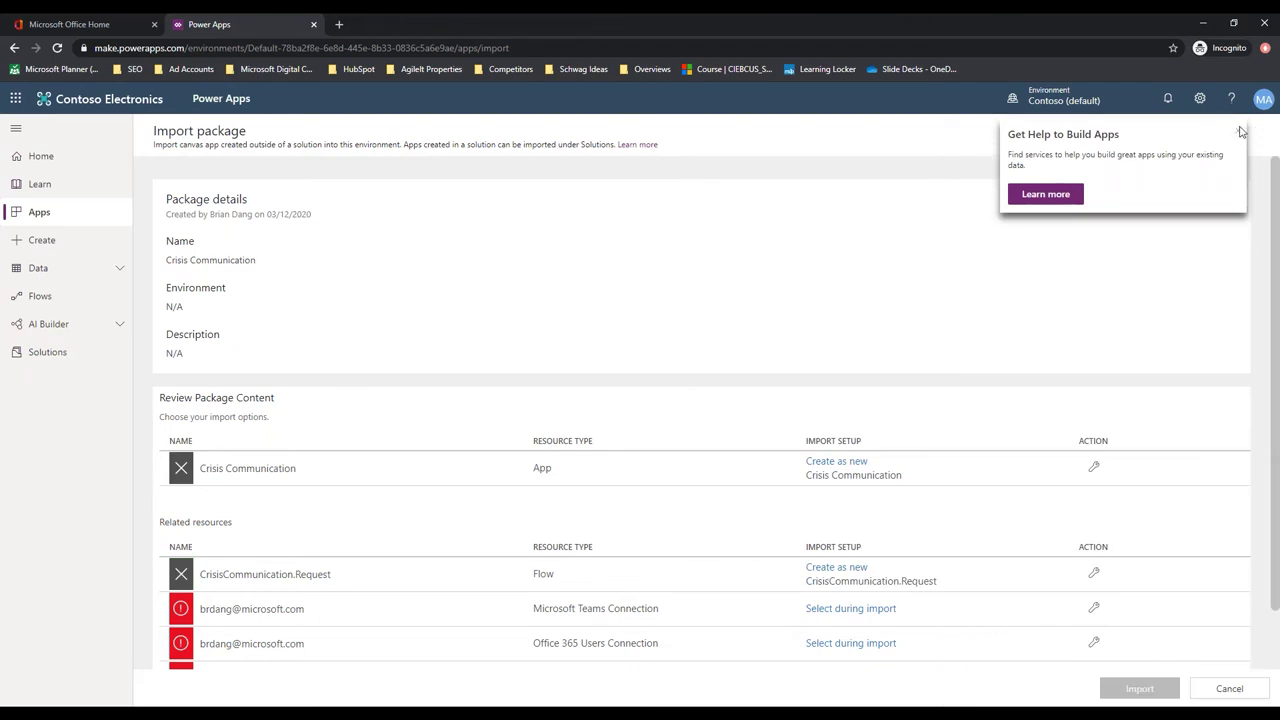
left_click(1238, 133)
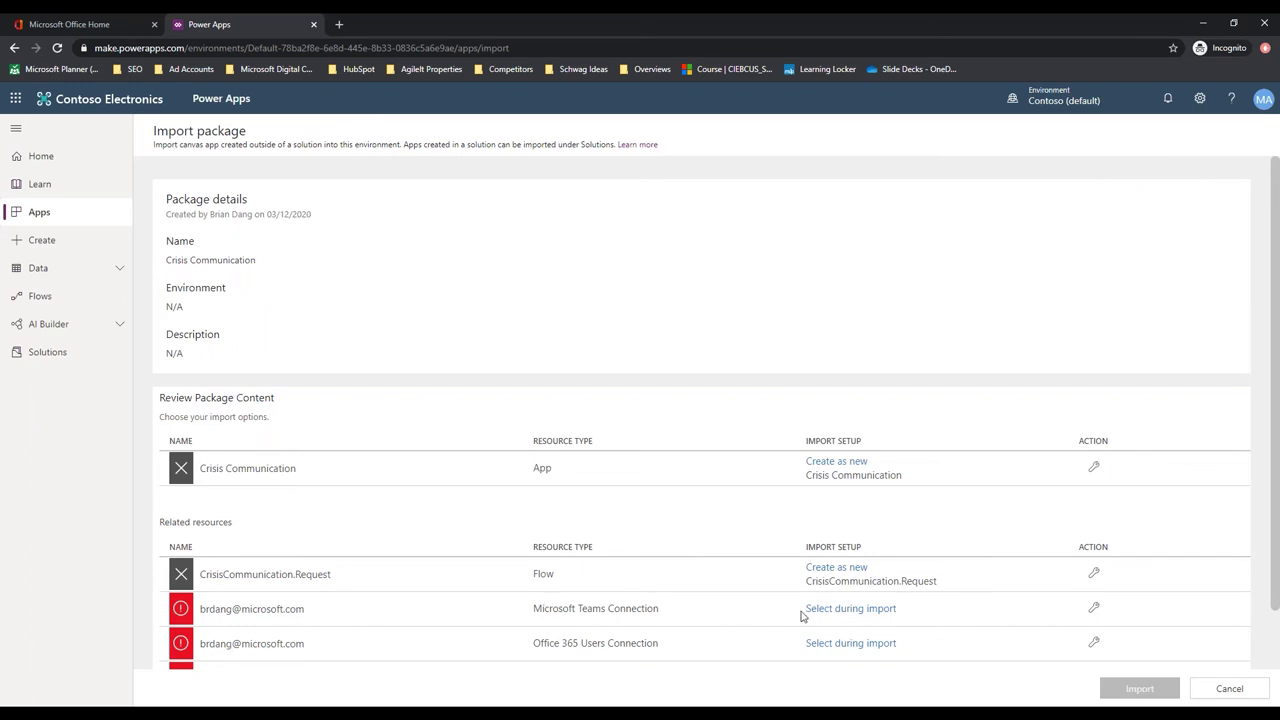
left_click(838, 612)
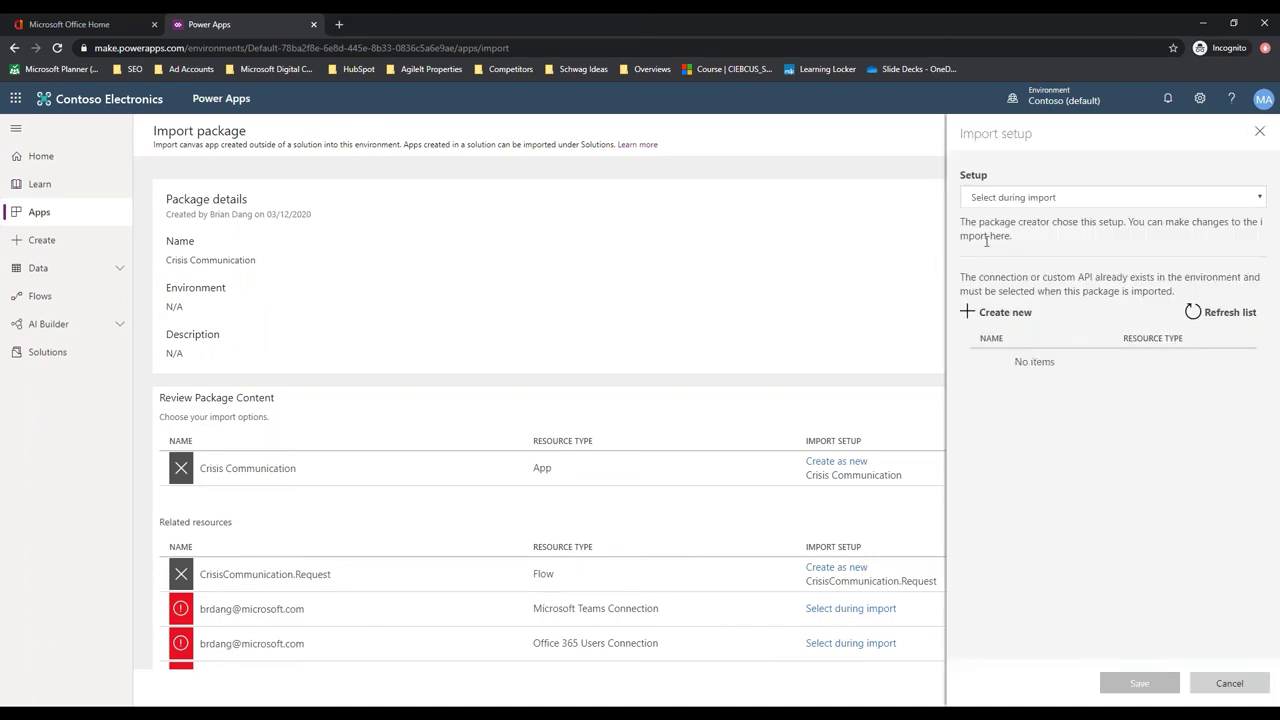
Create a new Microsoft Teams connection signed in with the administrator account
left_click(997, 313)
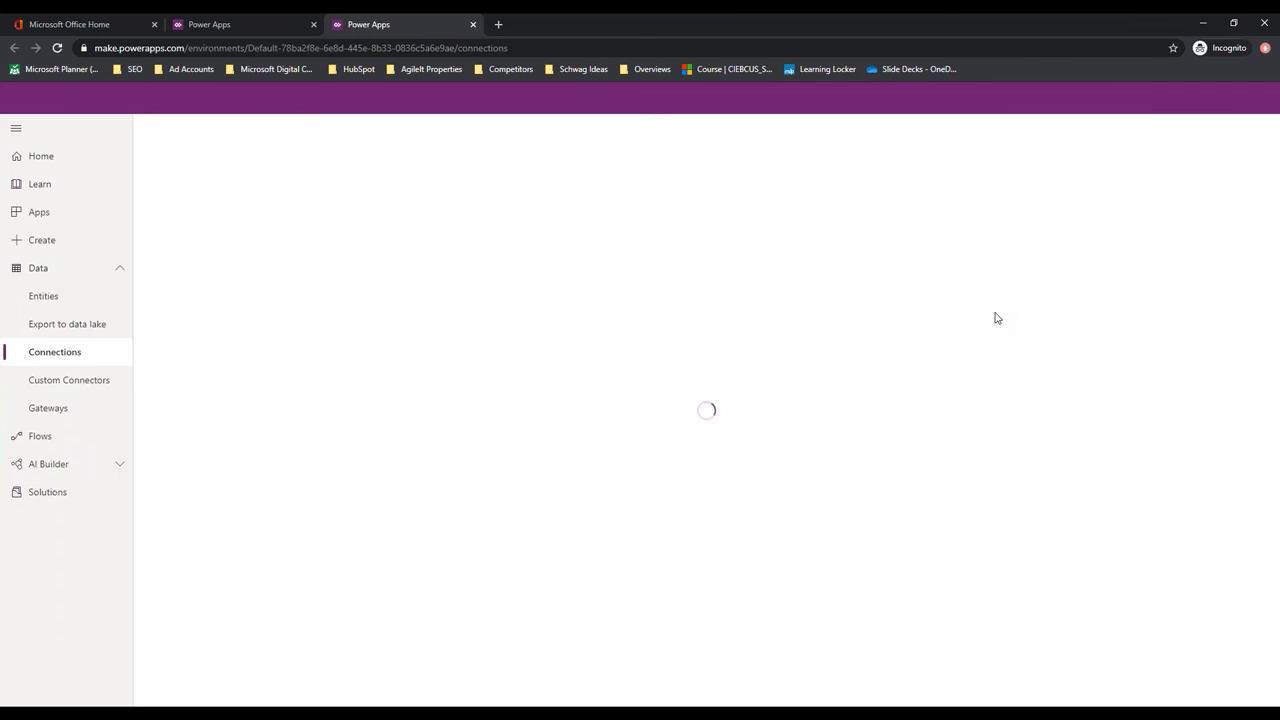
left_click(165, 128)
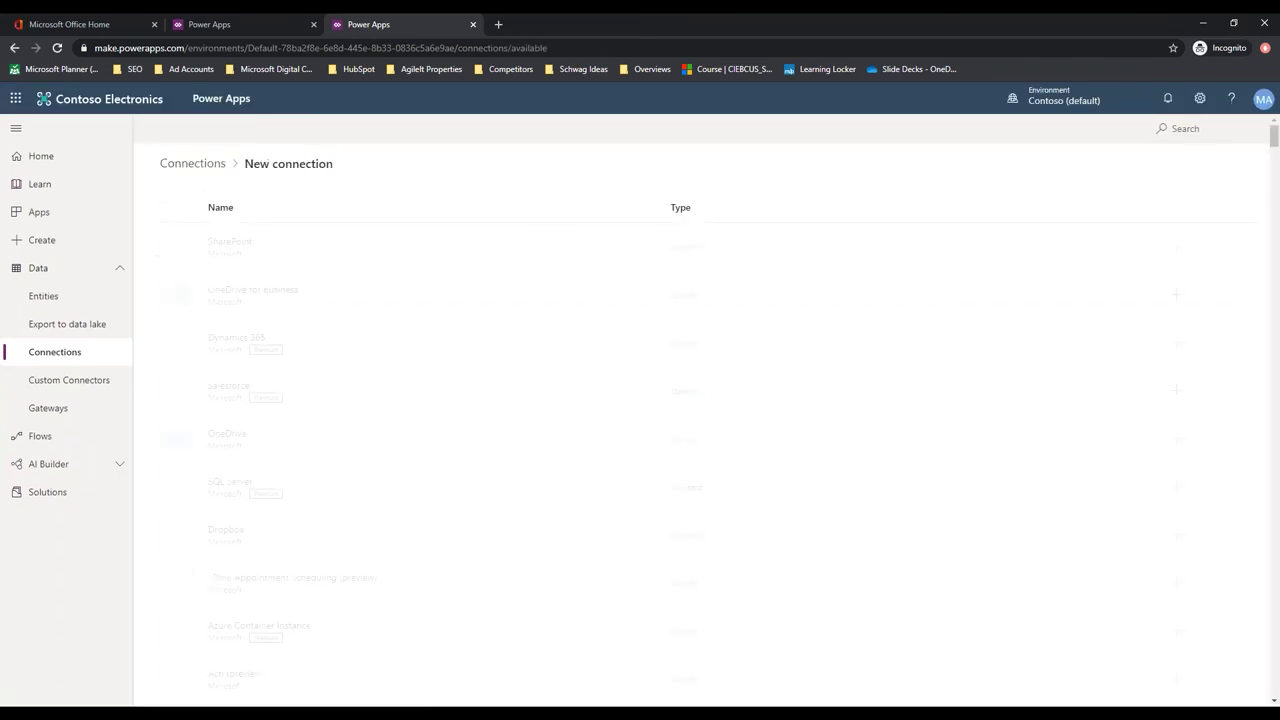
left_click(1181, 131)
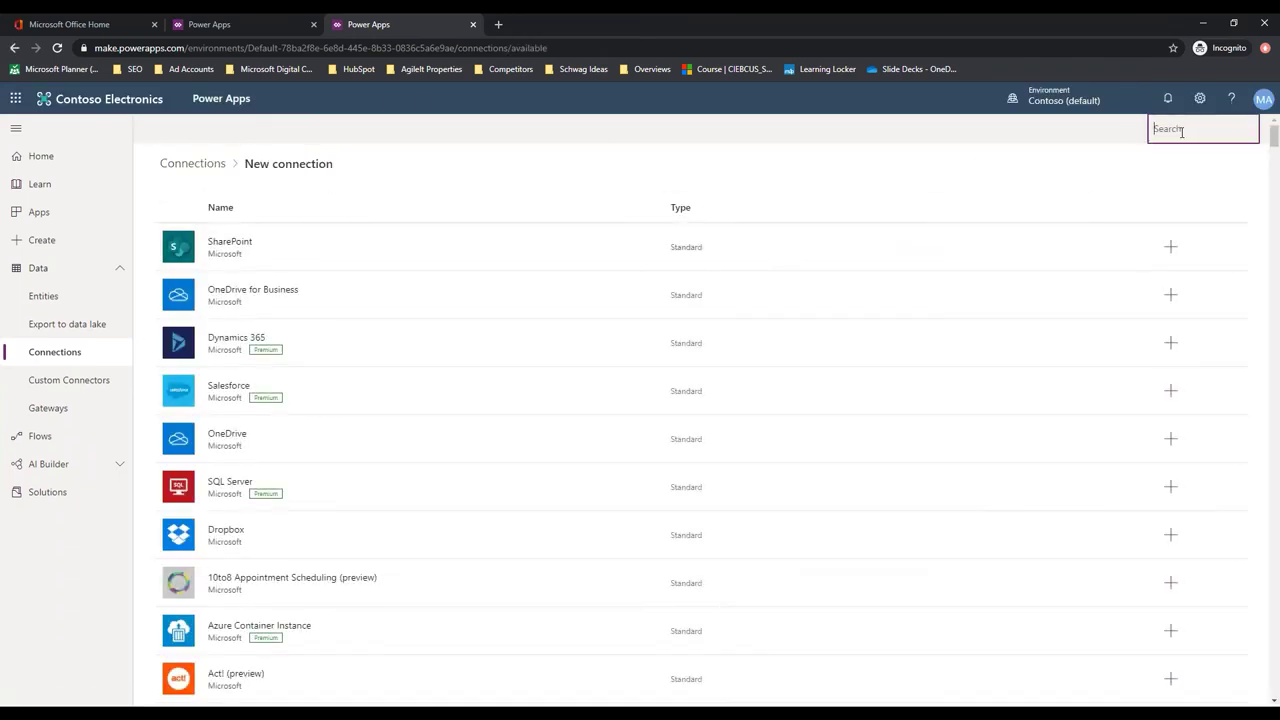
type("team")
left_click(331, 264)
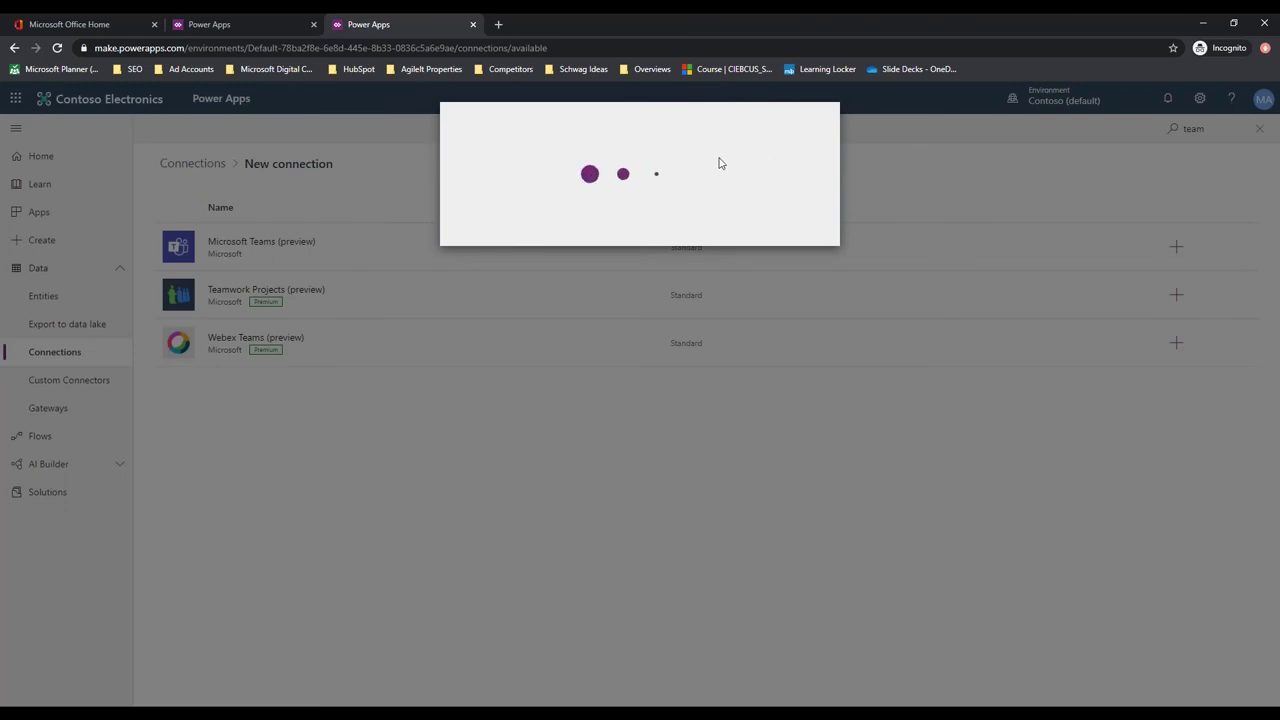
left_click(750, 260)
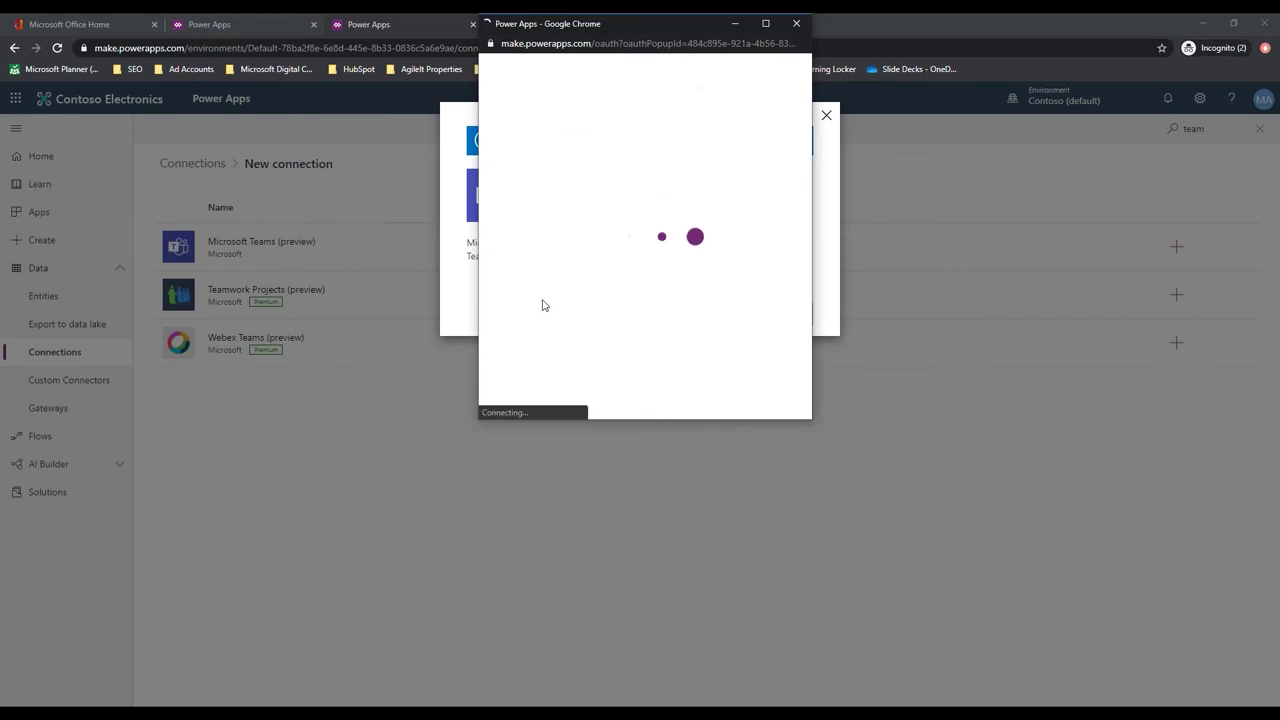
left_click(620, 192)
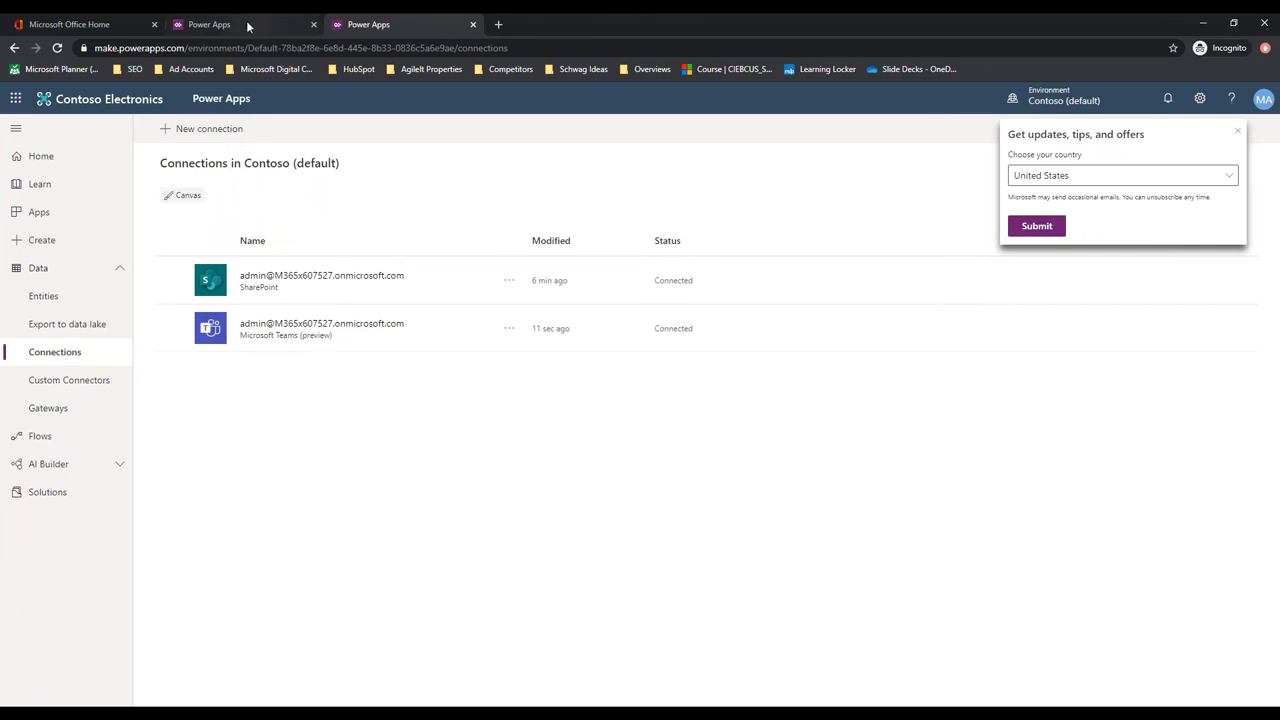
Select the new Teams connection in the import setup and save it
left_click(240, 26)
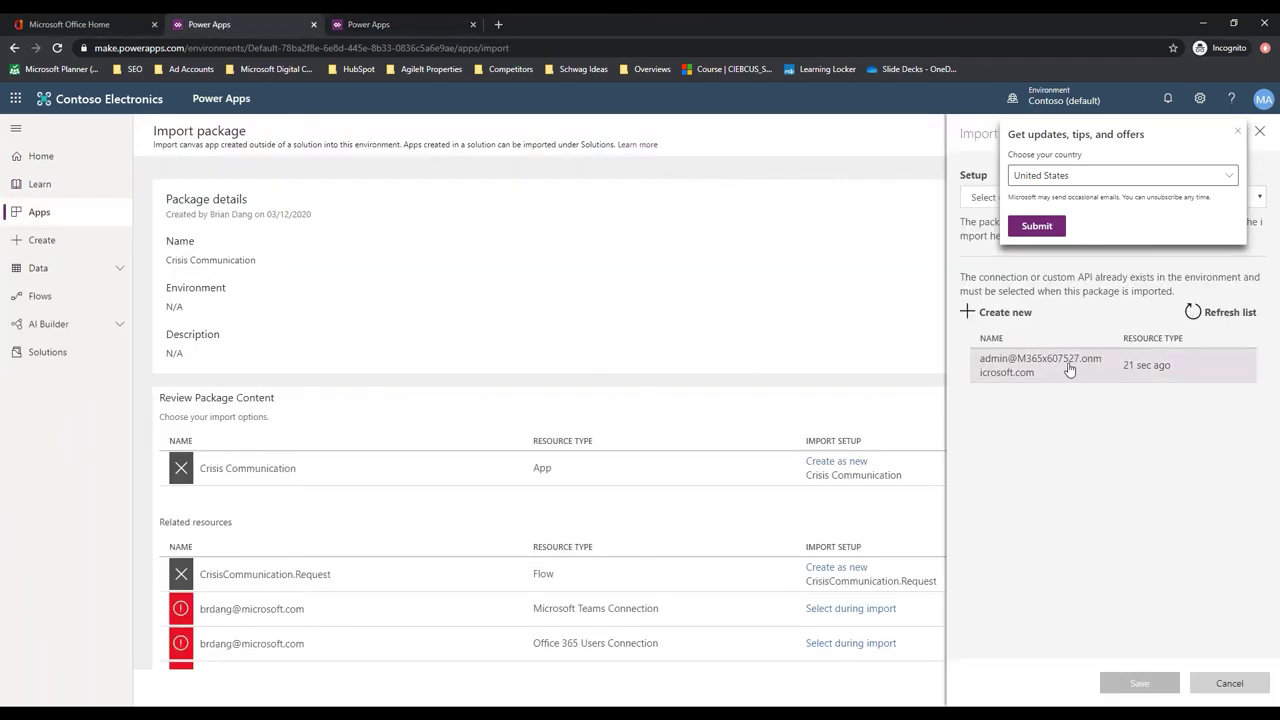
left_click(1066, 366)
left_click(1139, 688)
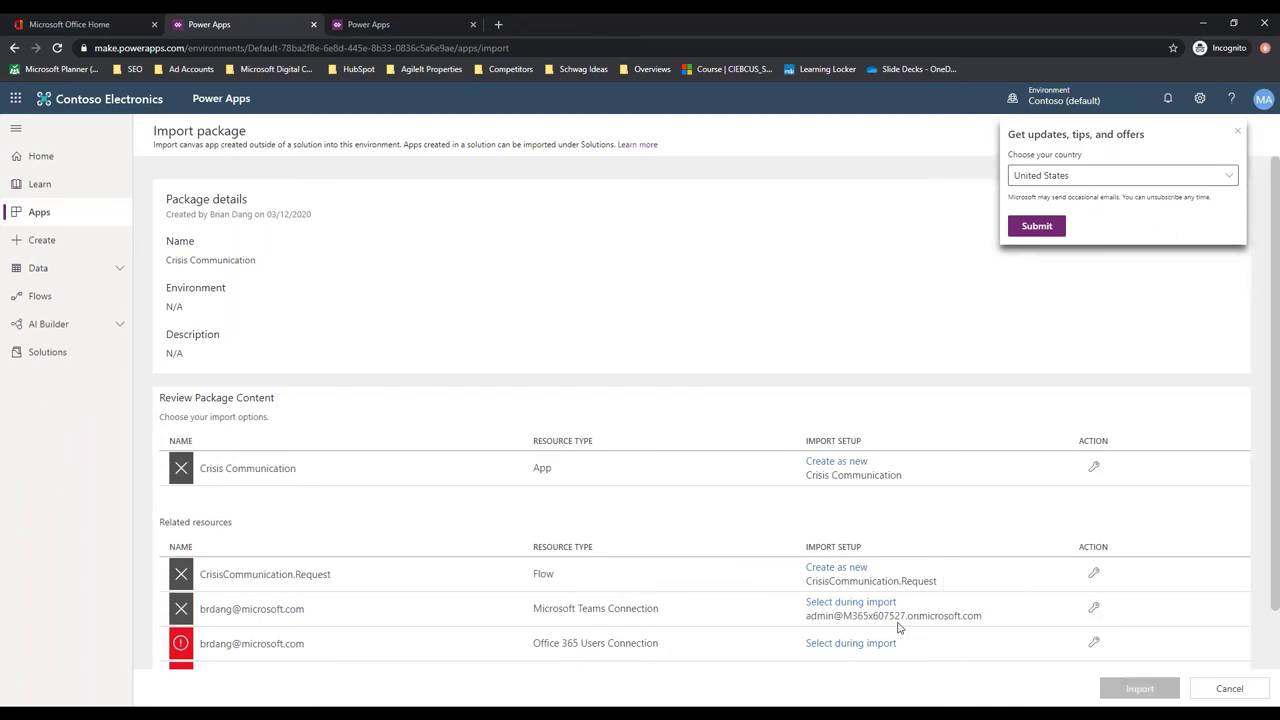
scroll(788, 606, "down", 2)
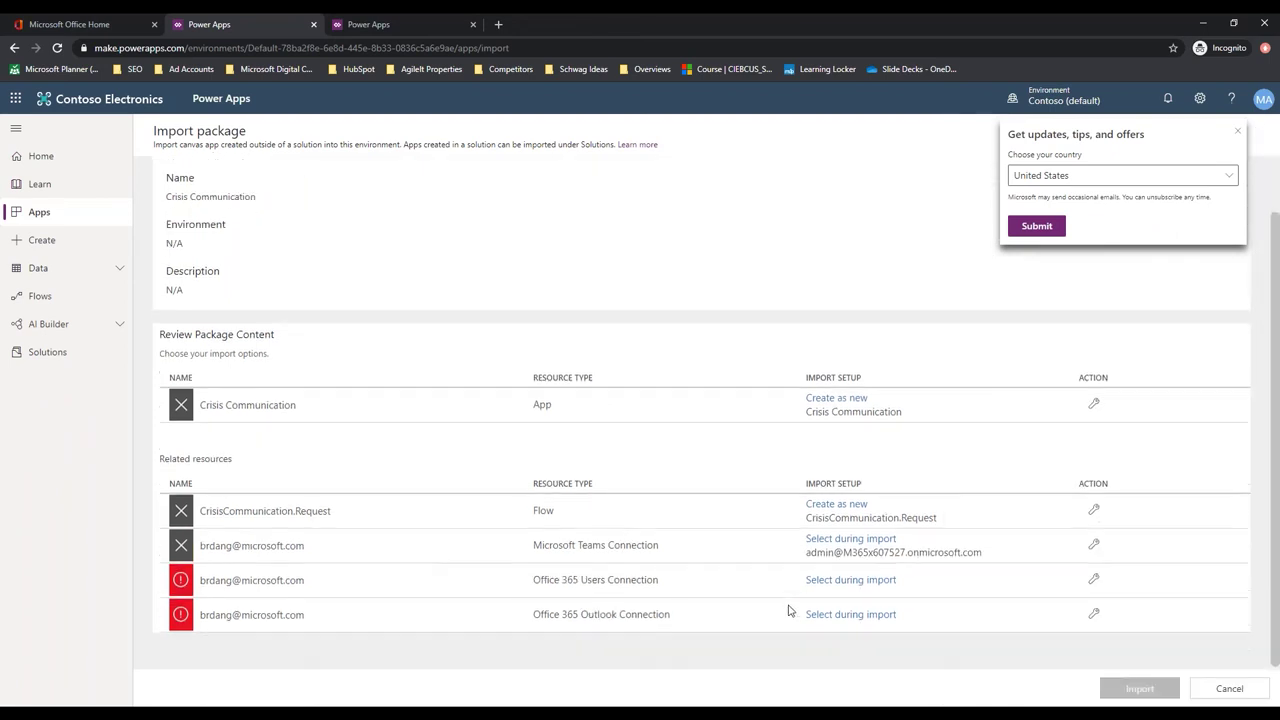
Create an Office 365 Outlook connection signed in with the administrator account
left_click(866, 582)
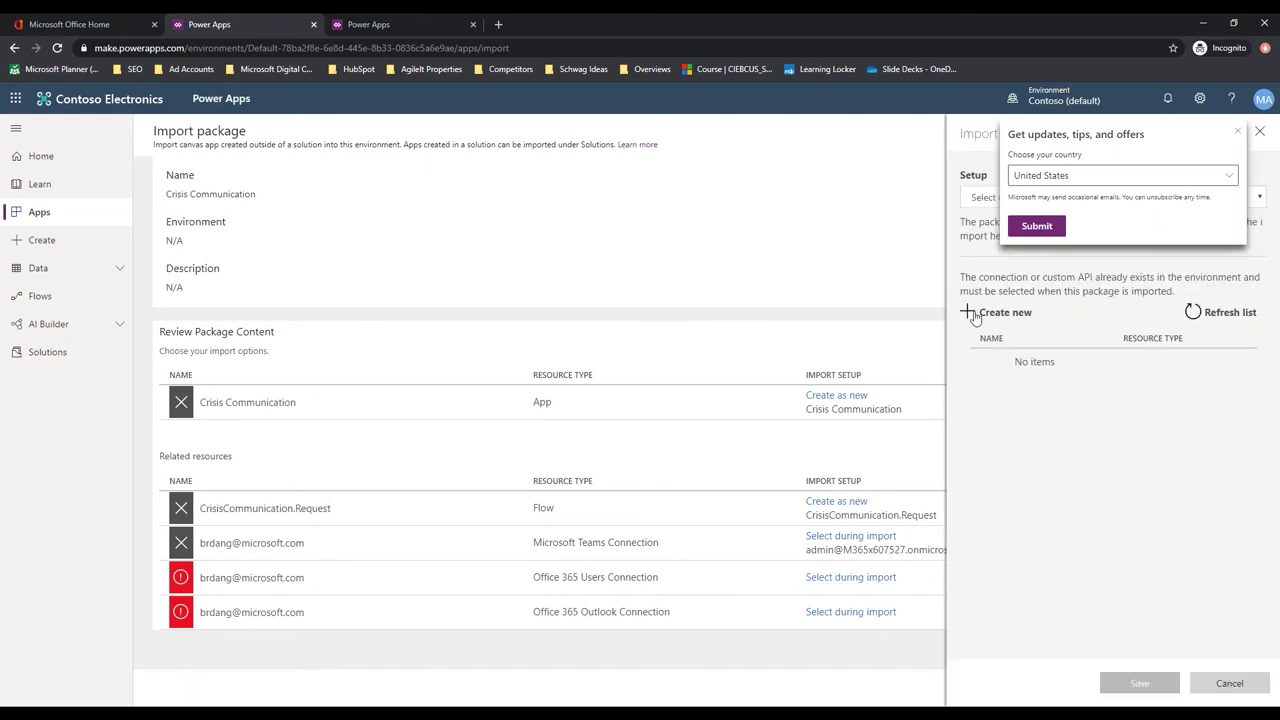
left_click(995, 312)
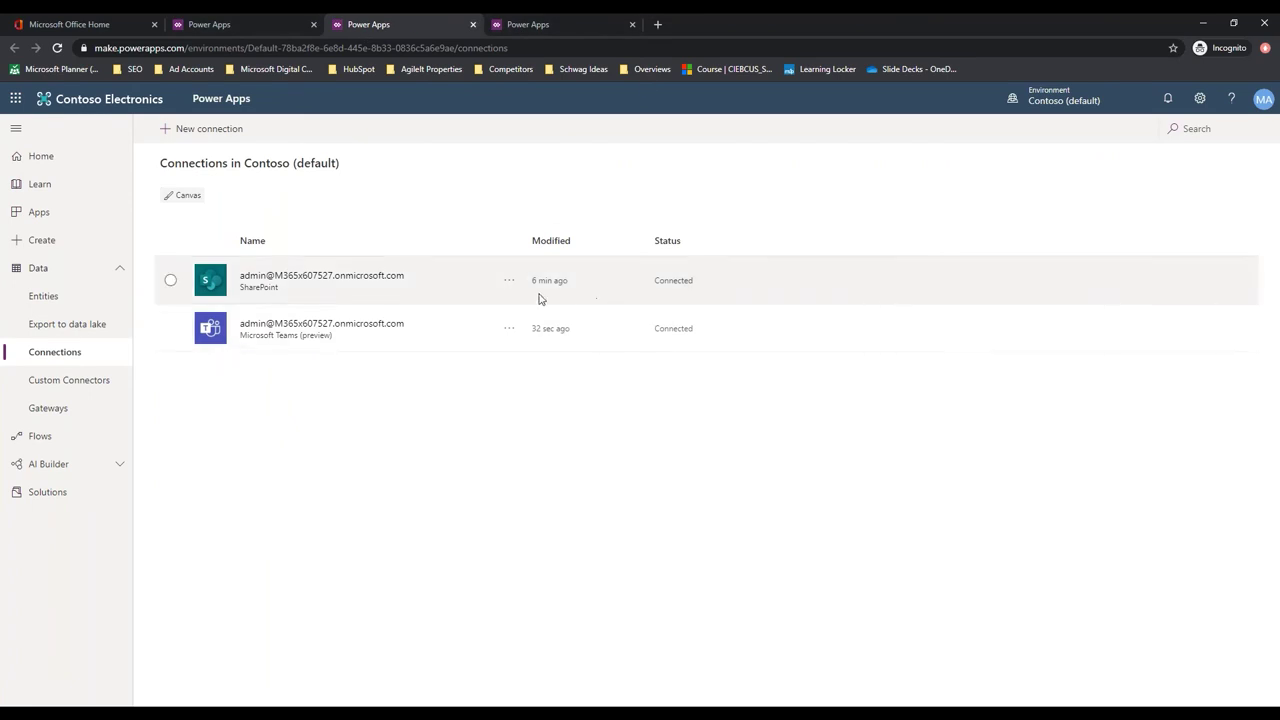
left_click(186, 128)
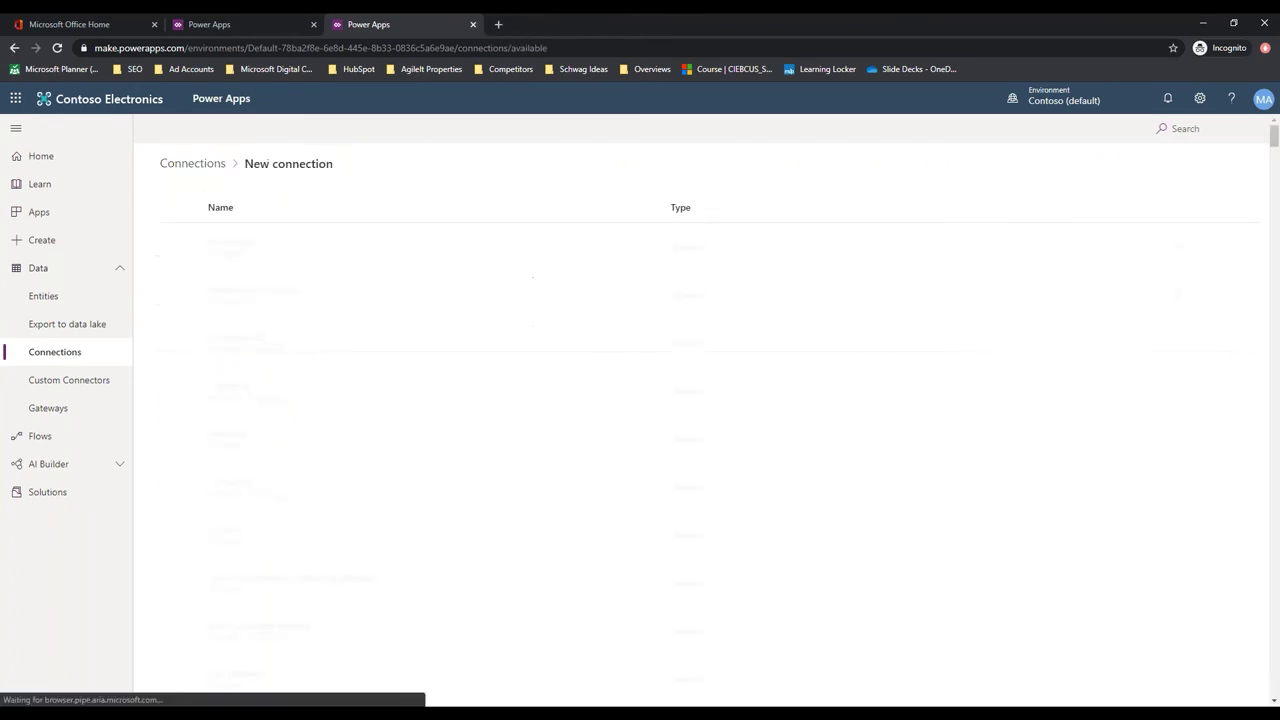
left_click(1179, 131)
type("outlook")
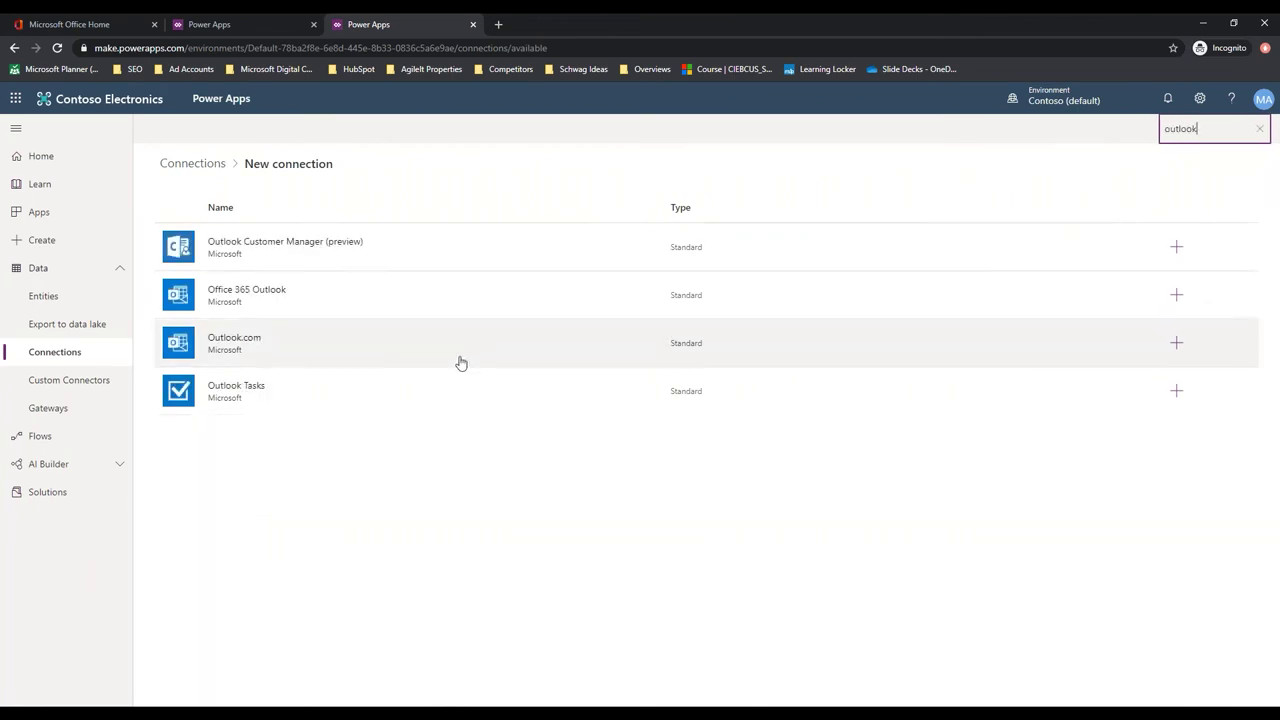
left_click(374, 300)
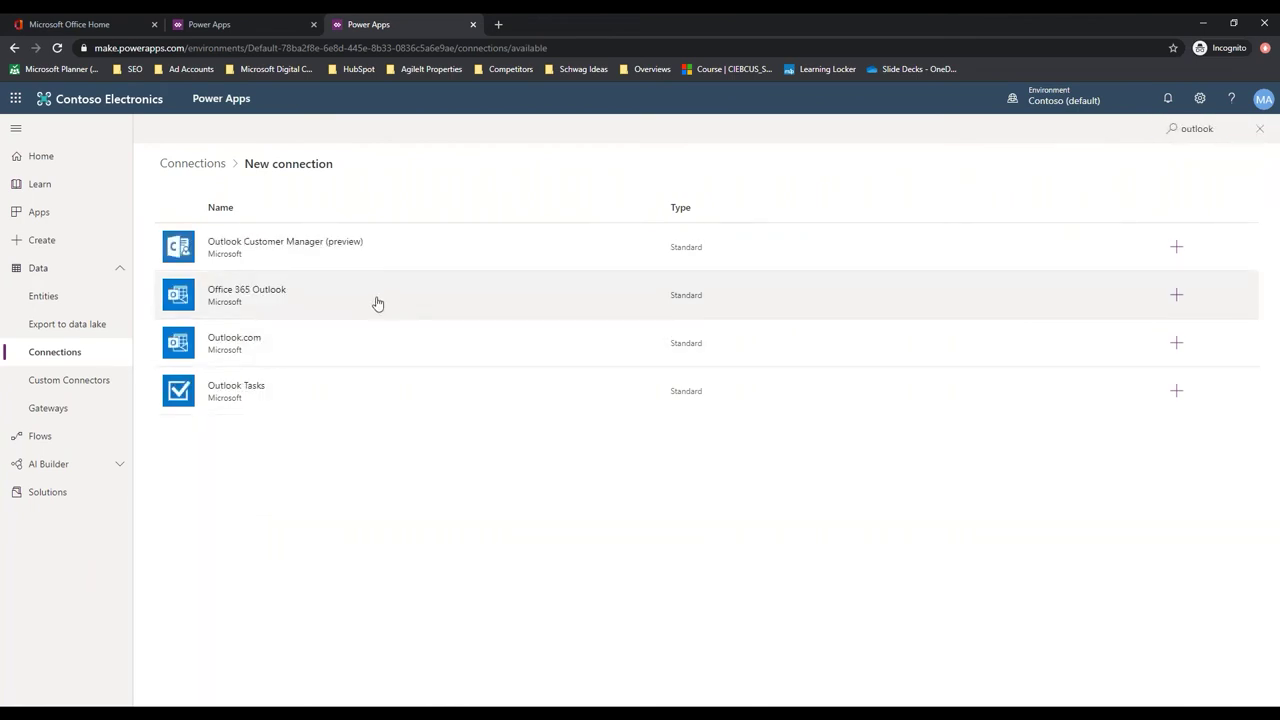
left_click(736, 252)
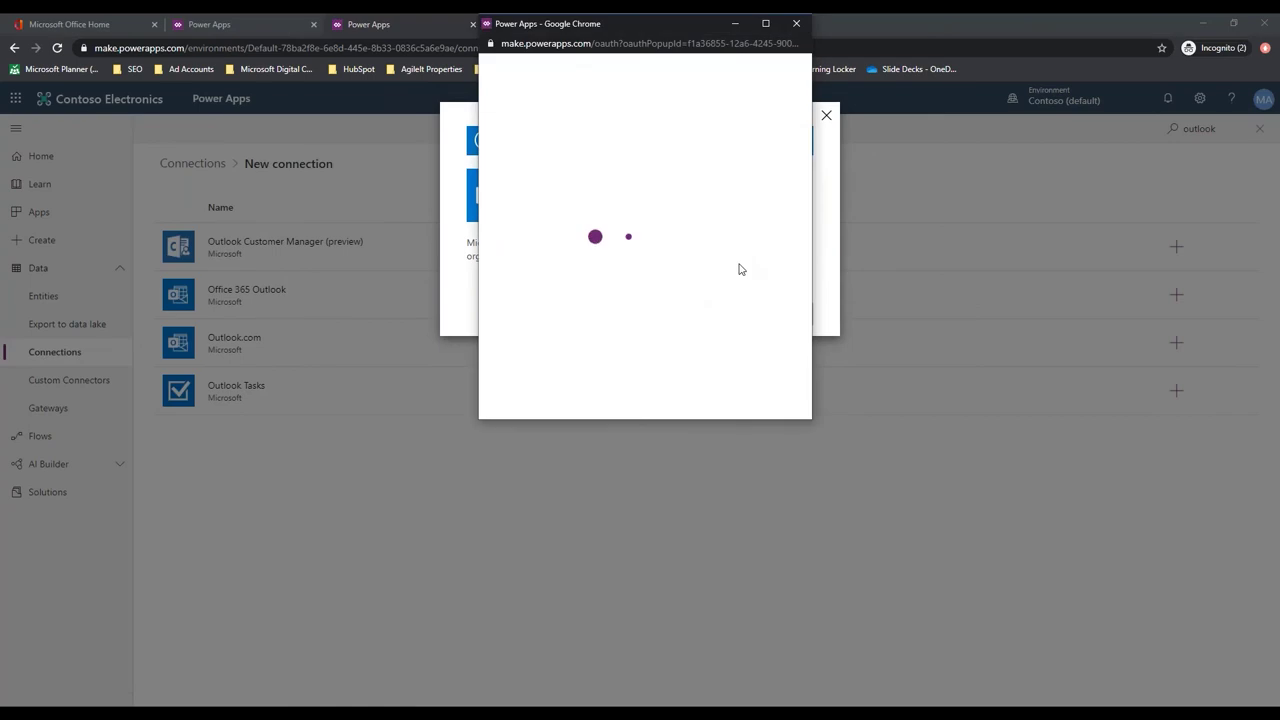
left_click(680, 205)
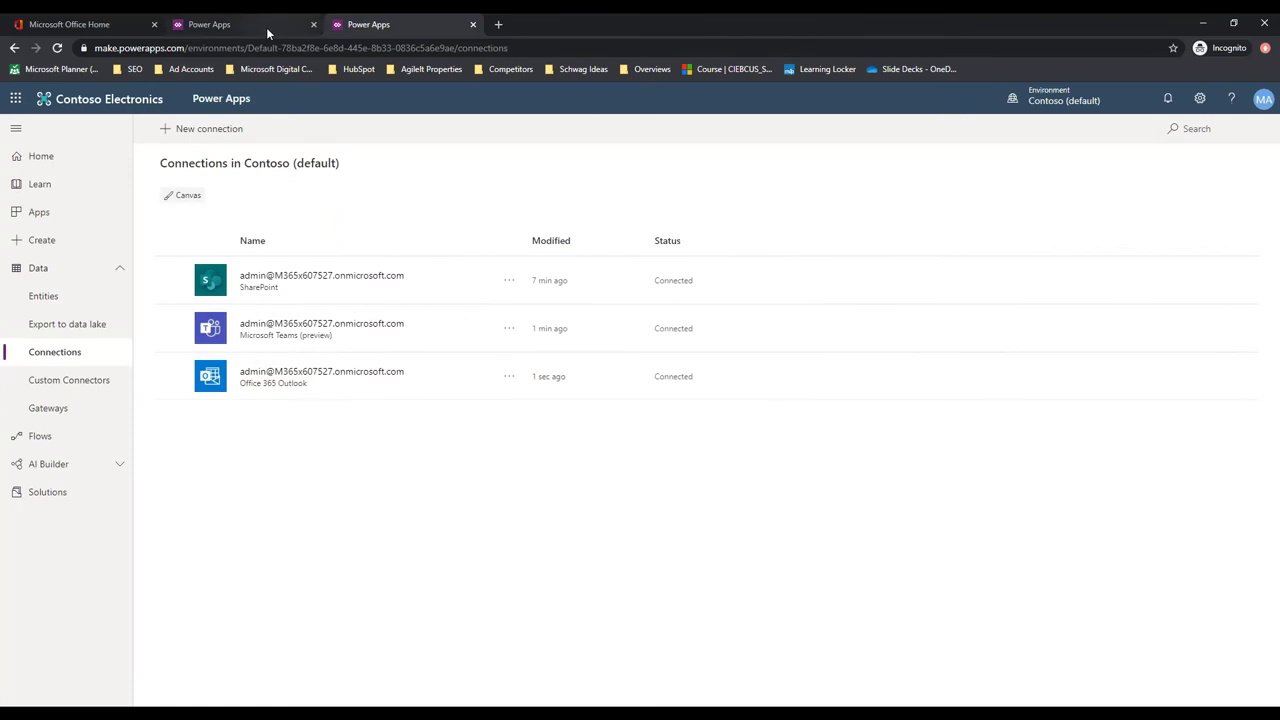
left_click(266, 27)
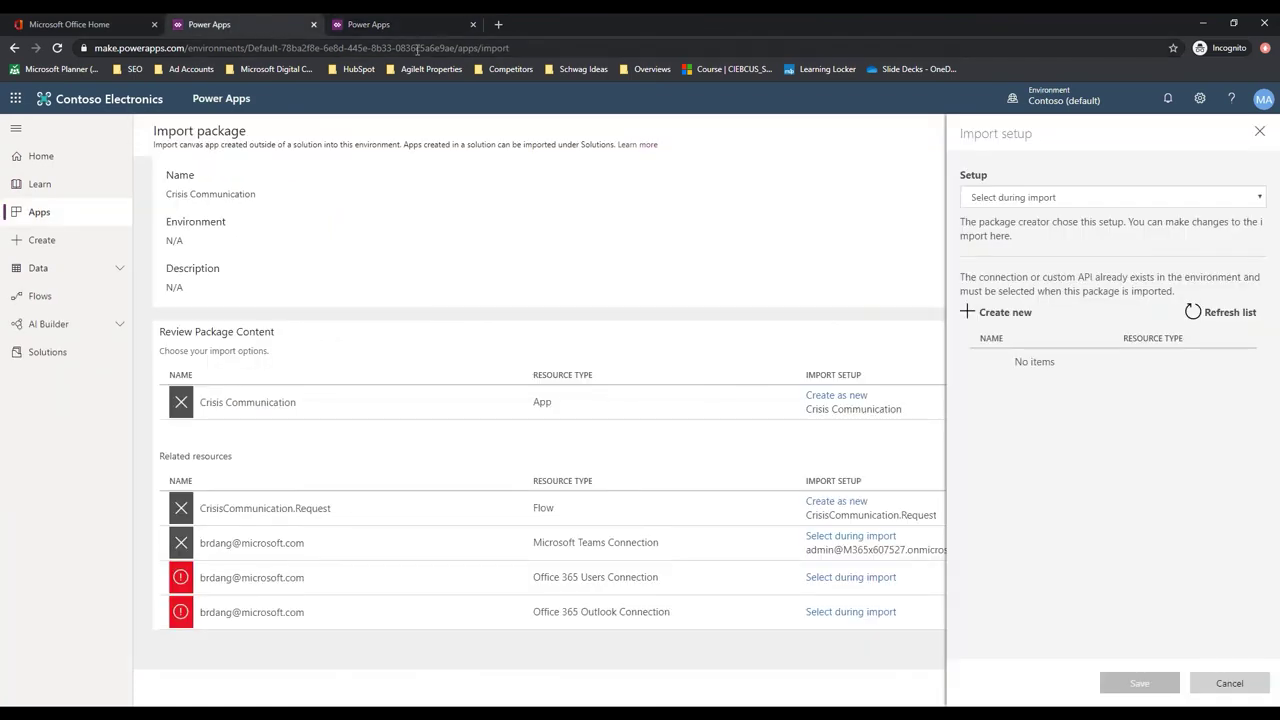
Create an Office 365 Users connection with the administrator account and return to the import package
left_click(396, 27)
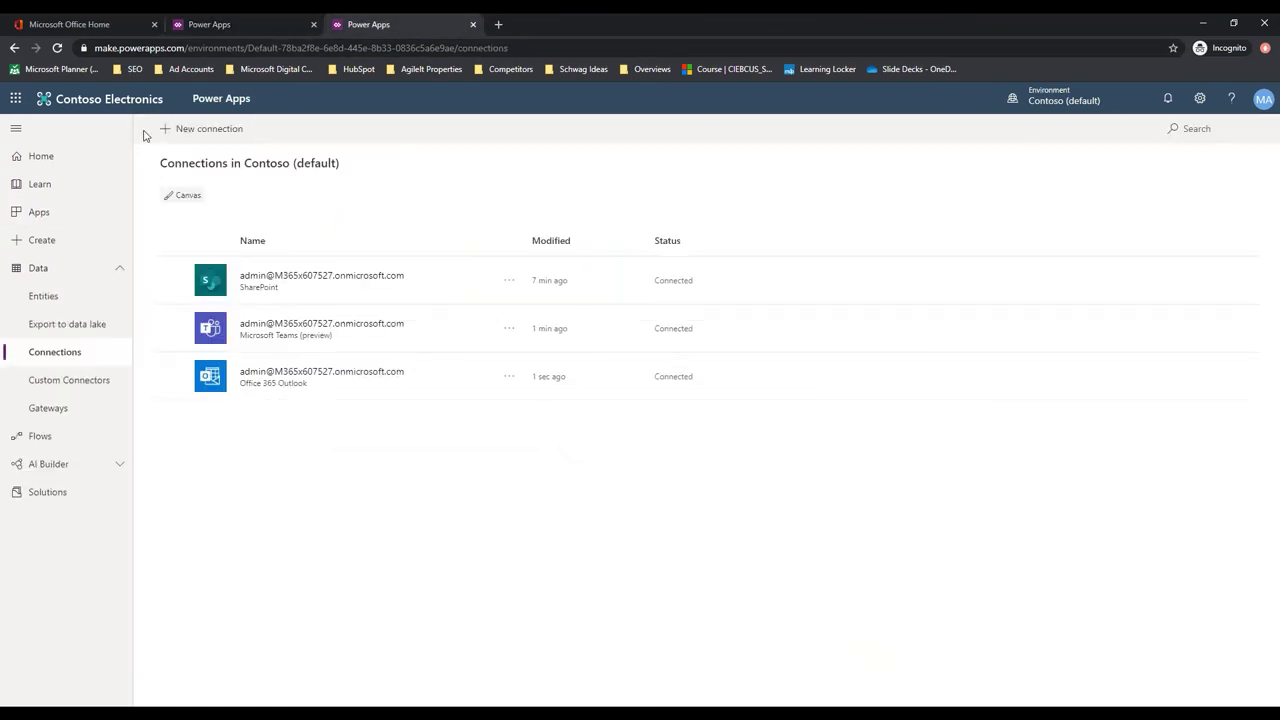
left_click(208, 131)
left_click(1177, 127)
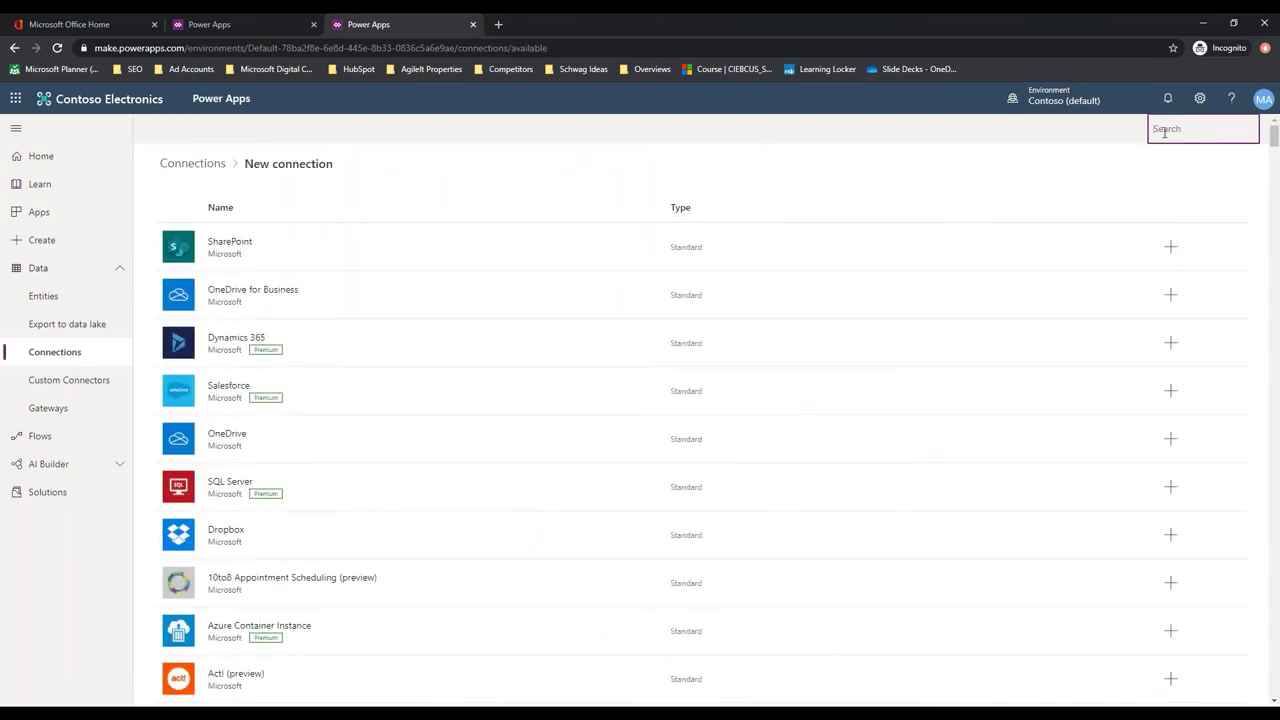
type("users")
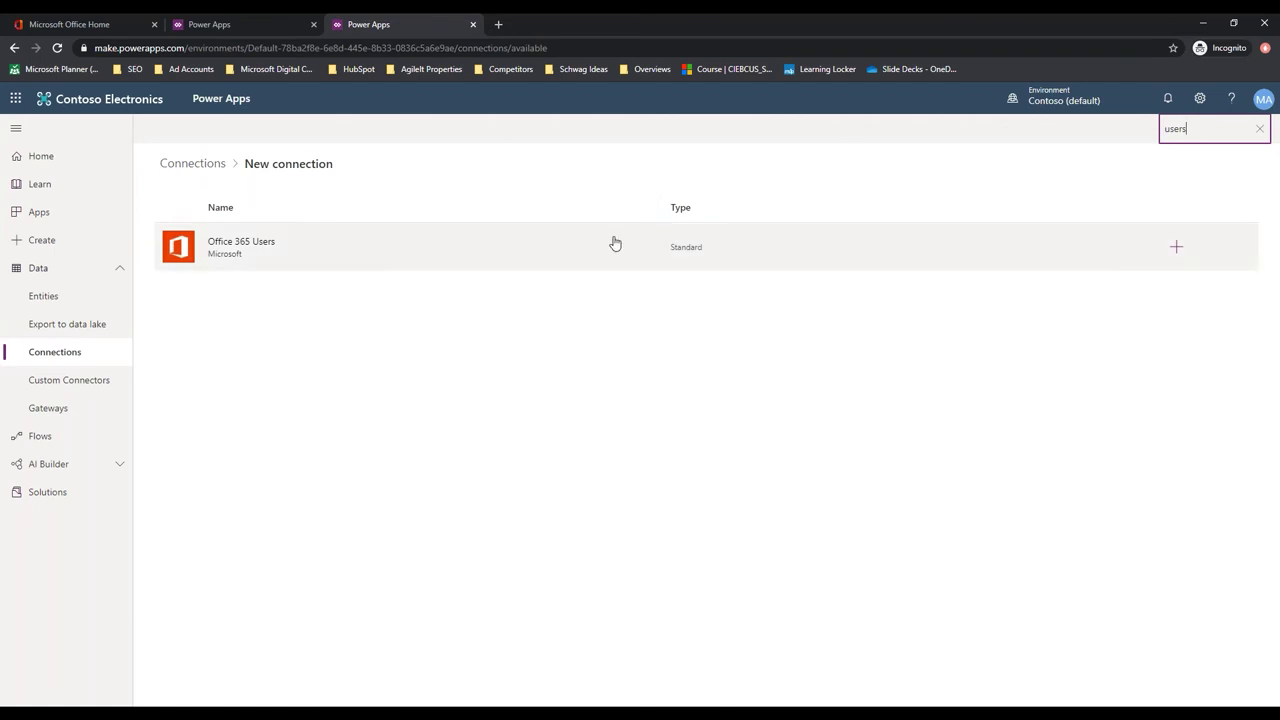
left_click(389, 262)
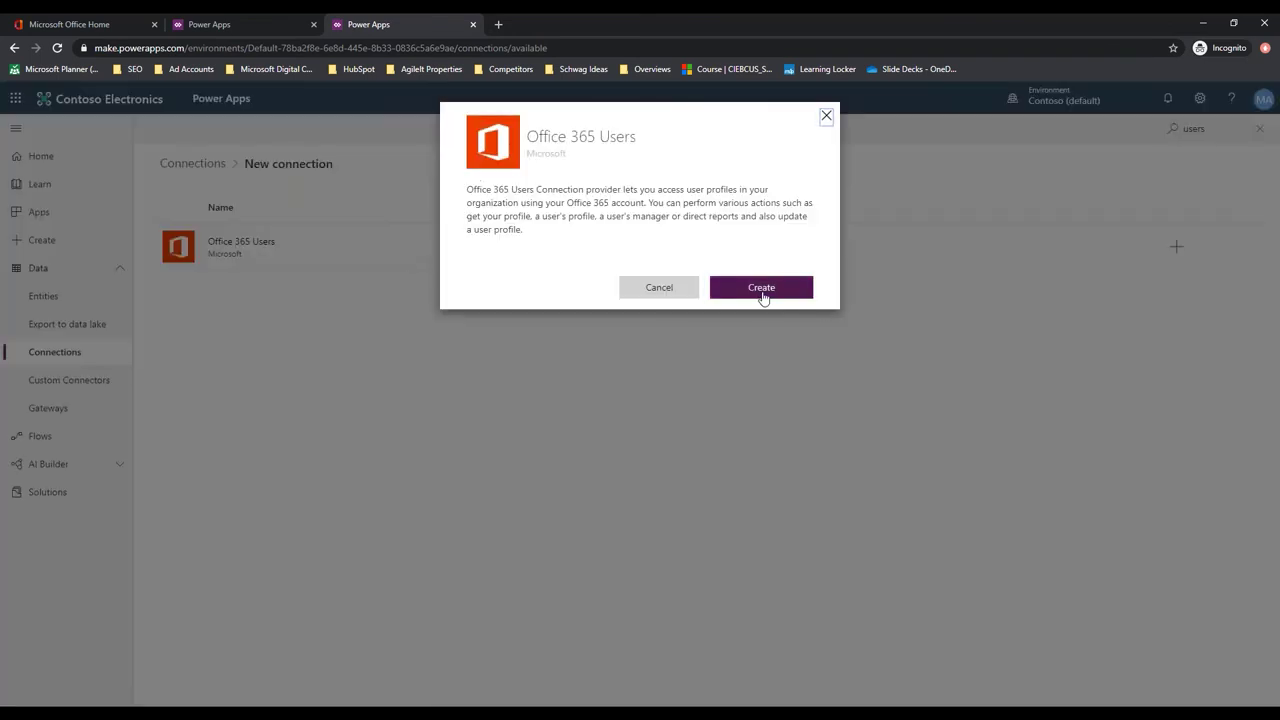
left_click(761, 289)
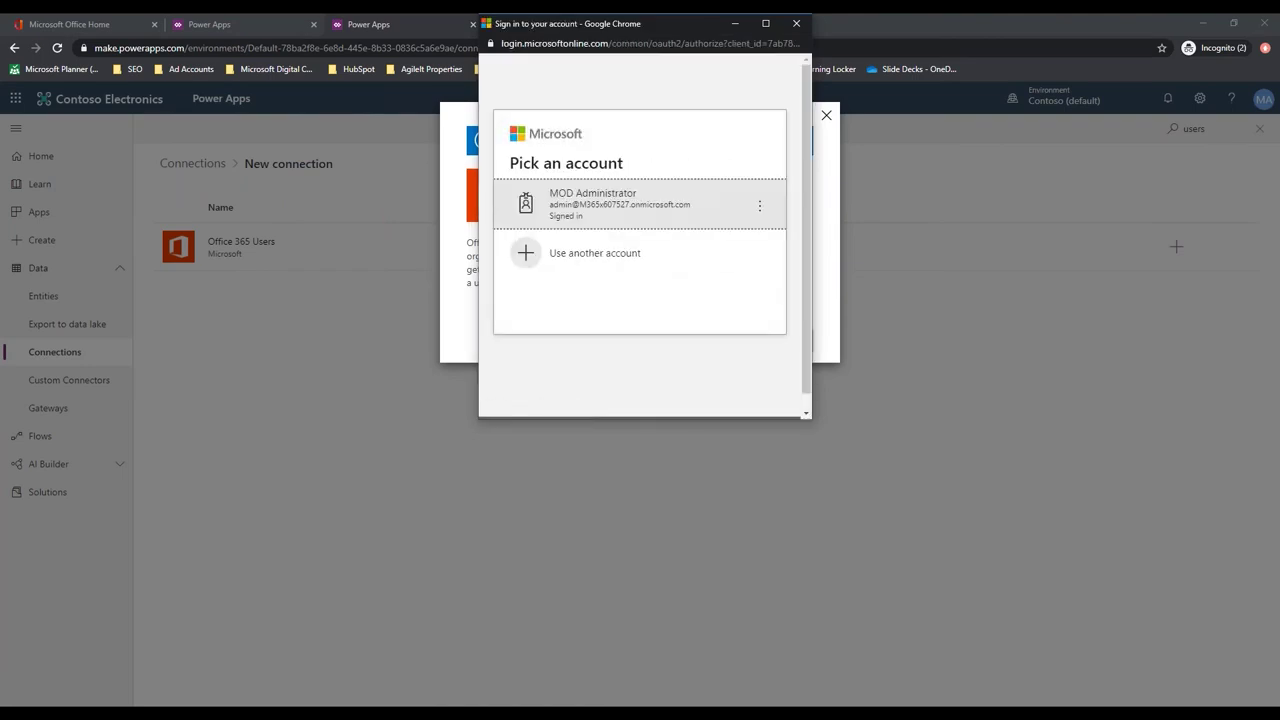
left_click(640, 204)
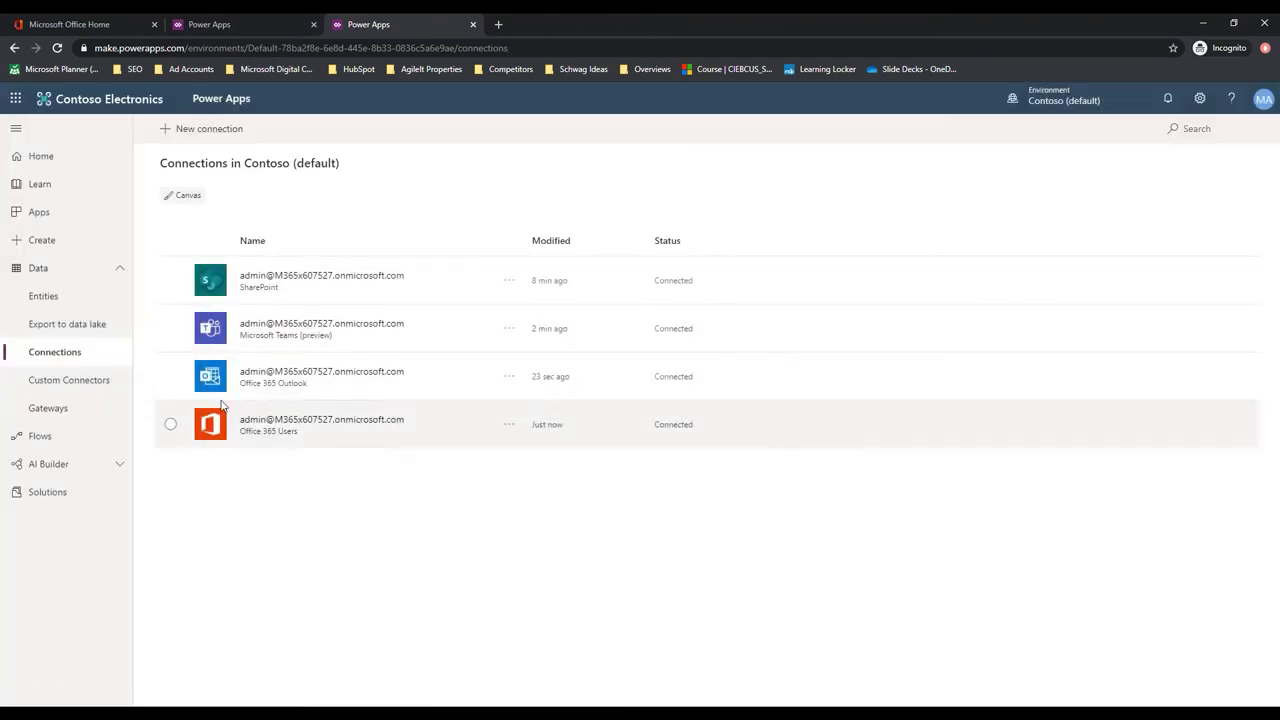
left_click(474, 25)
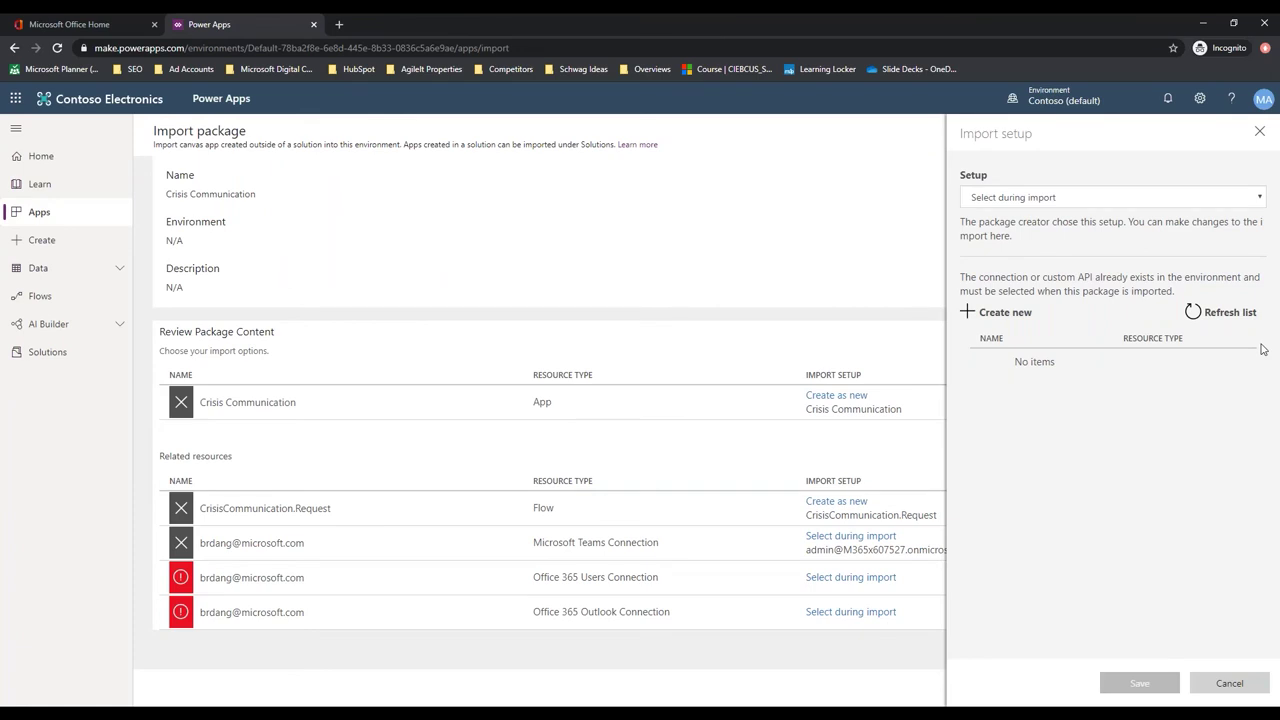
Assign the new Office 365 Users and existing Outlook connections, then import the package
left_click(1238, 313)
left_click(1055, 376)
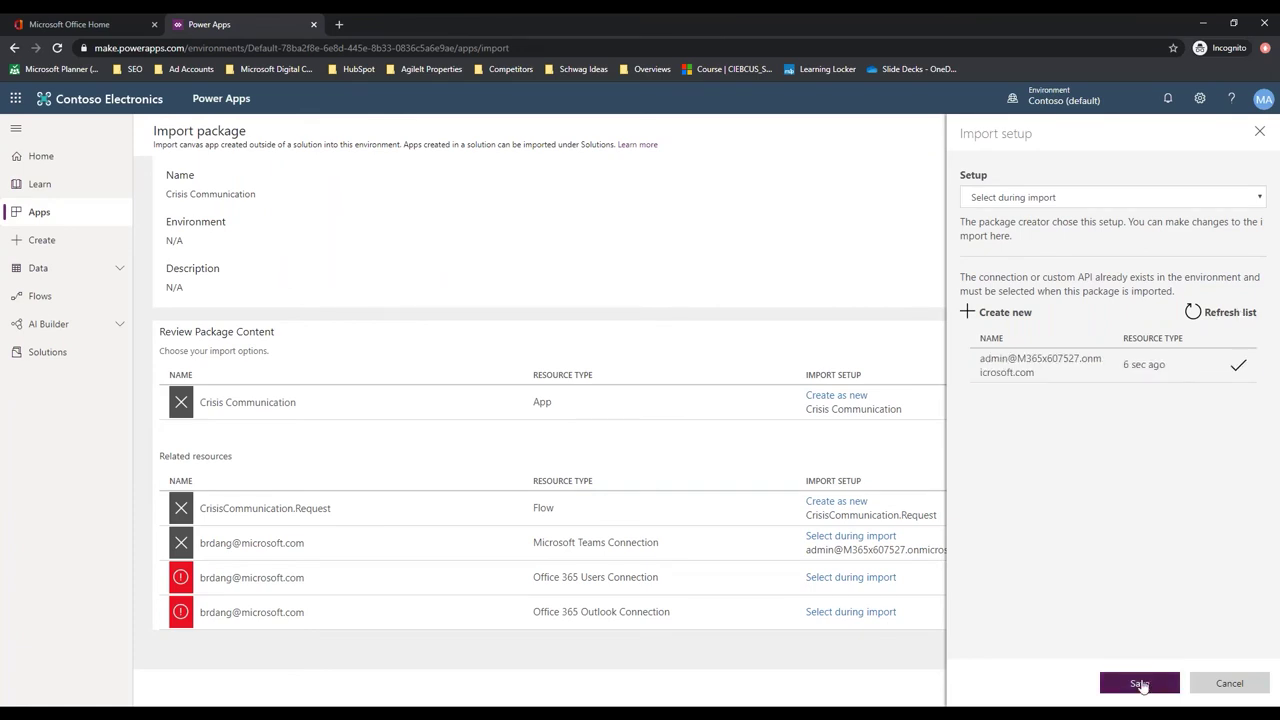
left_click(1137, 684)
left_click(835, 617)
left_click(1046, 366)
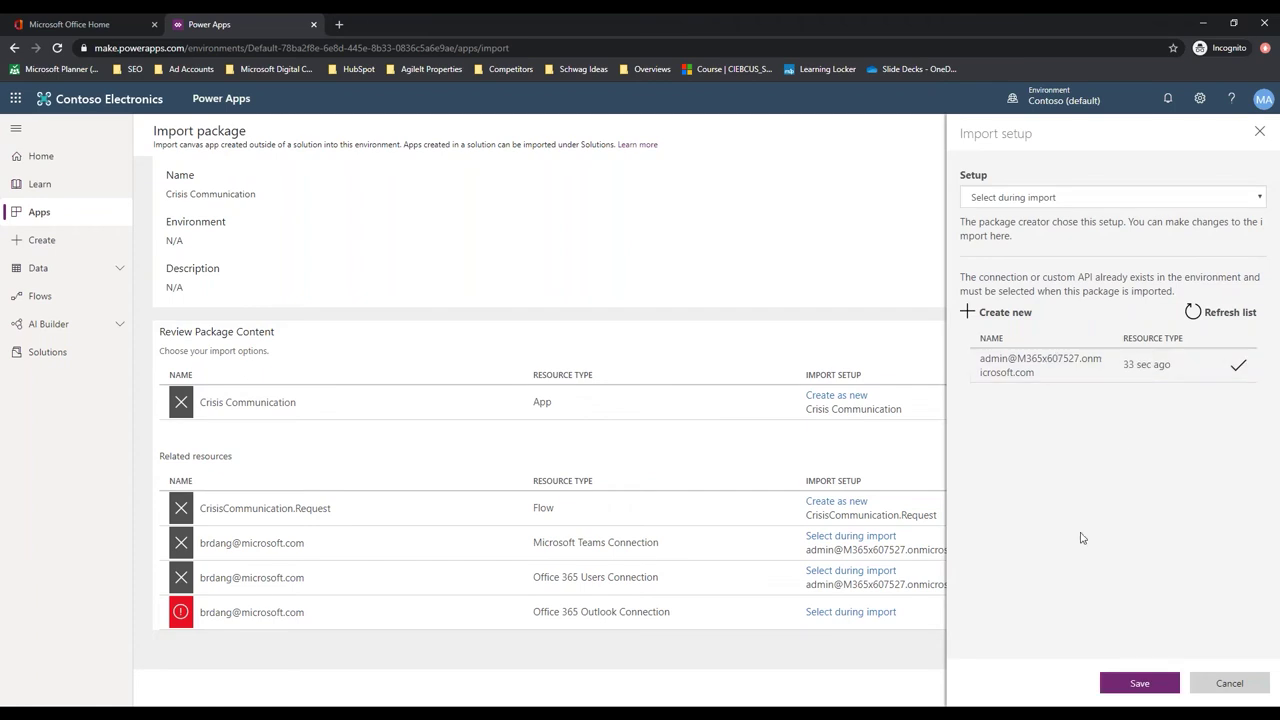
left_click(1139, 684)
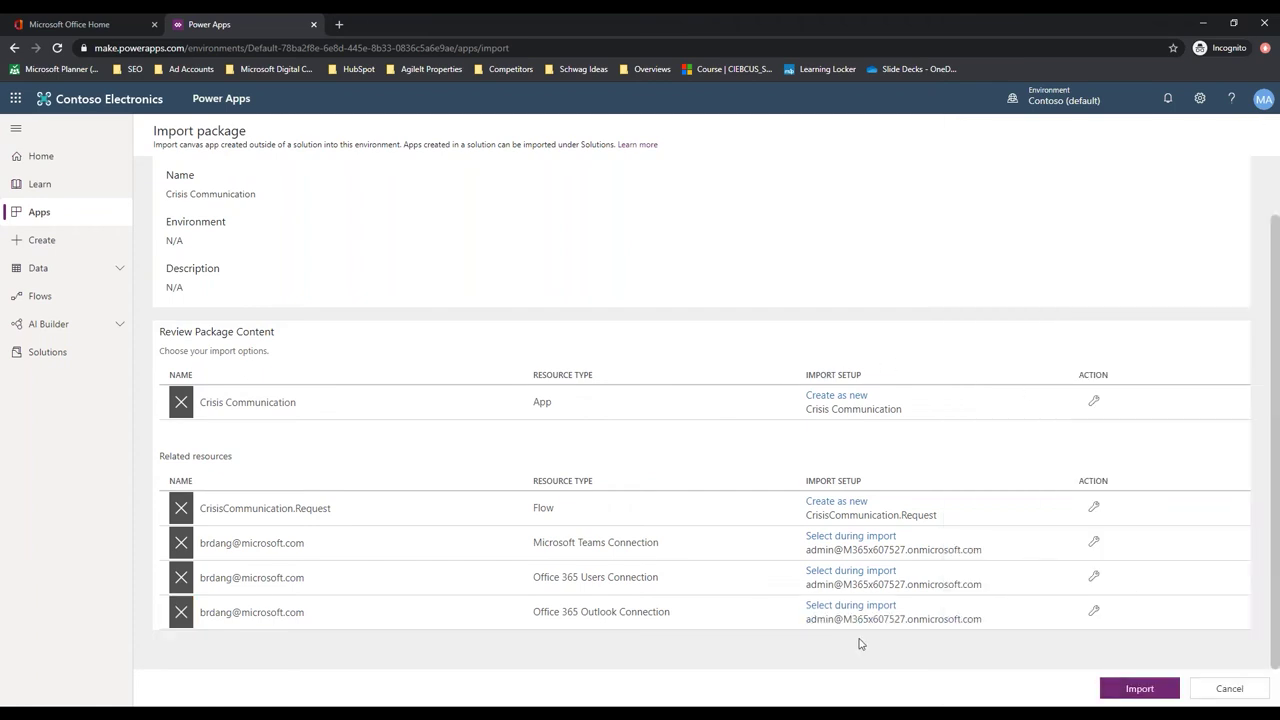
left_click(1139, 688)
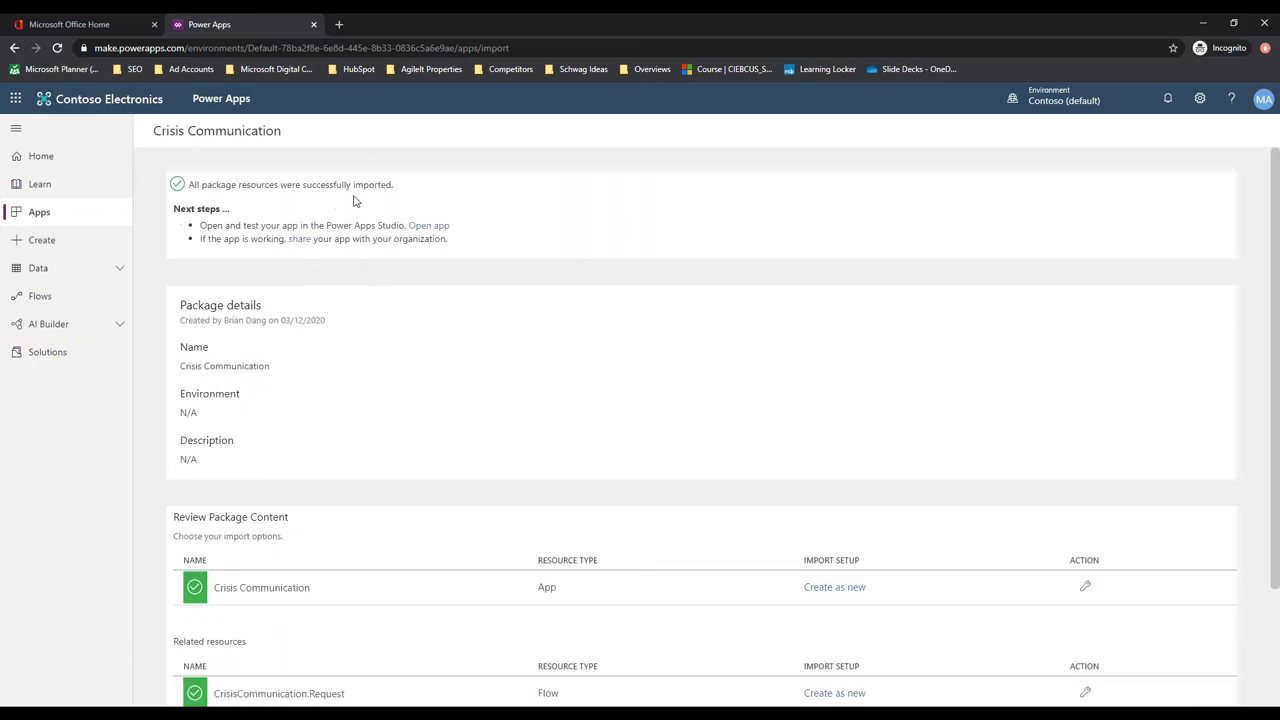
Open Crisis Communication for editing from the Apps list and get past the country prompt
left_click(49, 212)
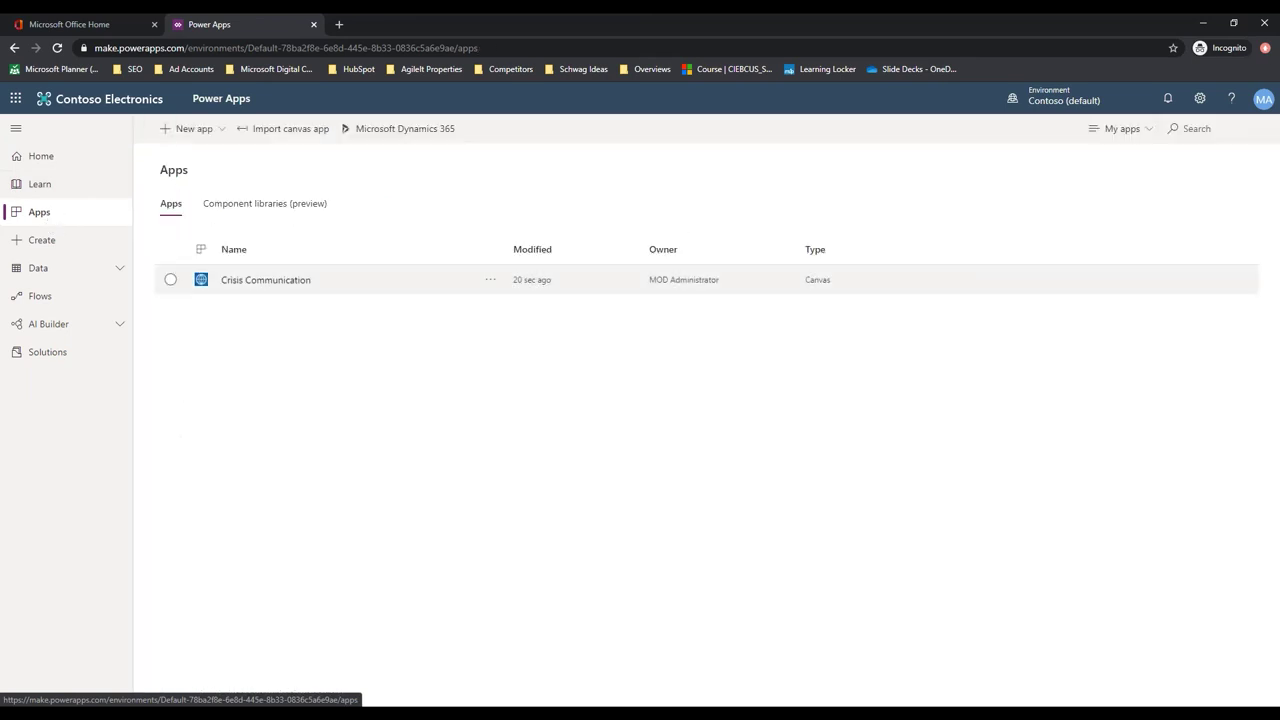
left_click(490, 280)
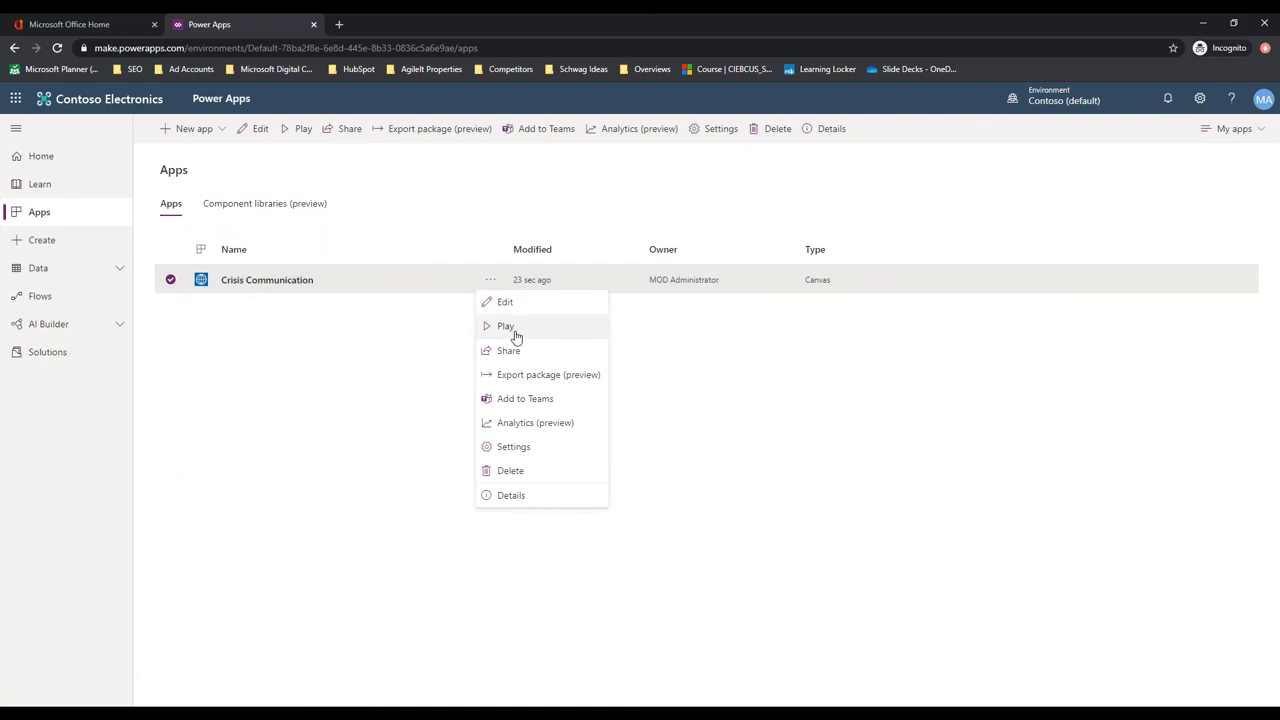
left_click(520, 306)
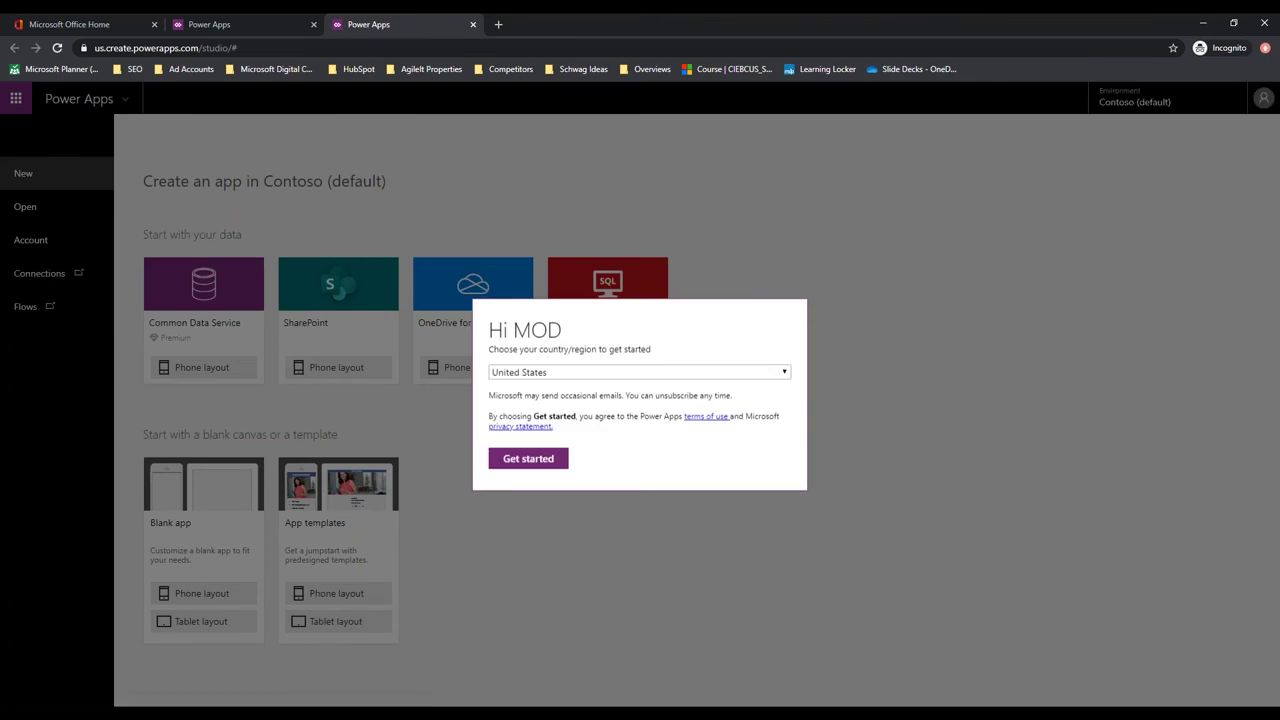
left_click(521, 459)
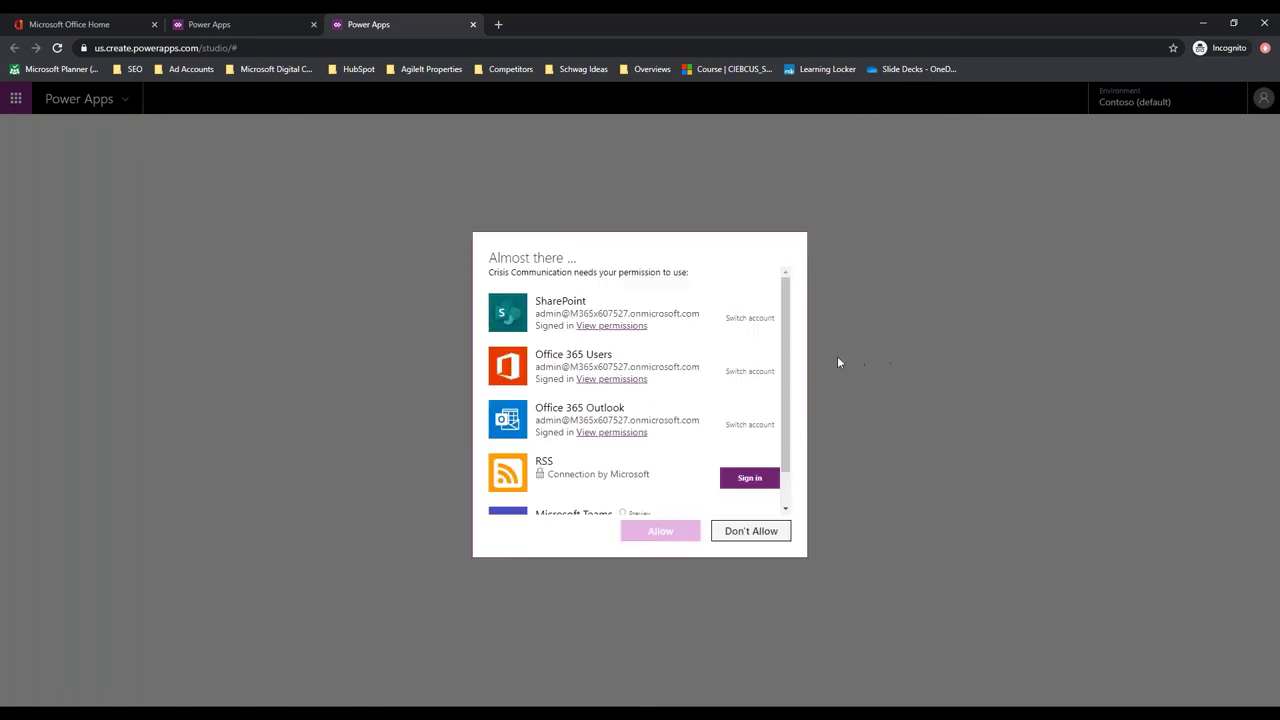
Sign in to the RSS connection and allow the app's connection permissions
left_click(743, 479)
scroll(655, 396, "down", 1)
left_click(750, 440)
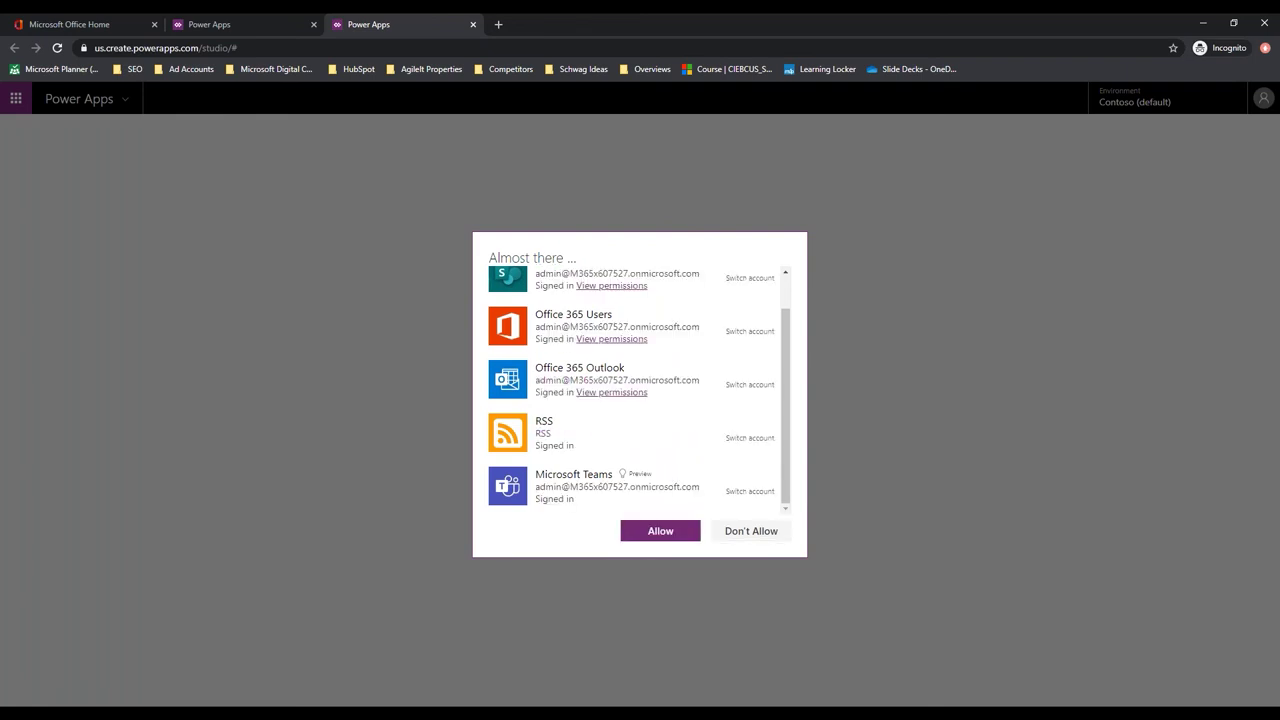
scroll(670, 430, "up", 1)
scroll(670, 430, "down", 1)
scroll(668, 425, "up", 1)
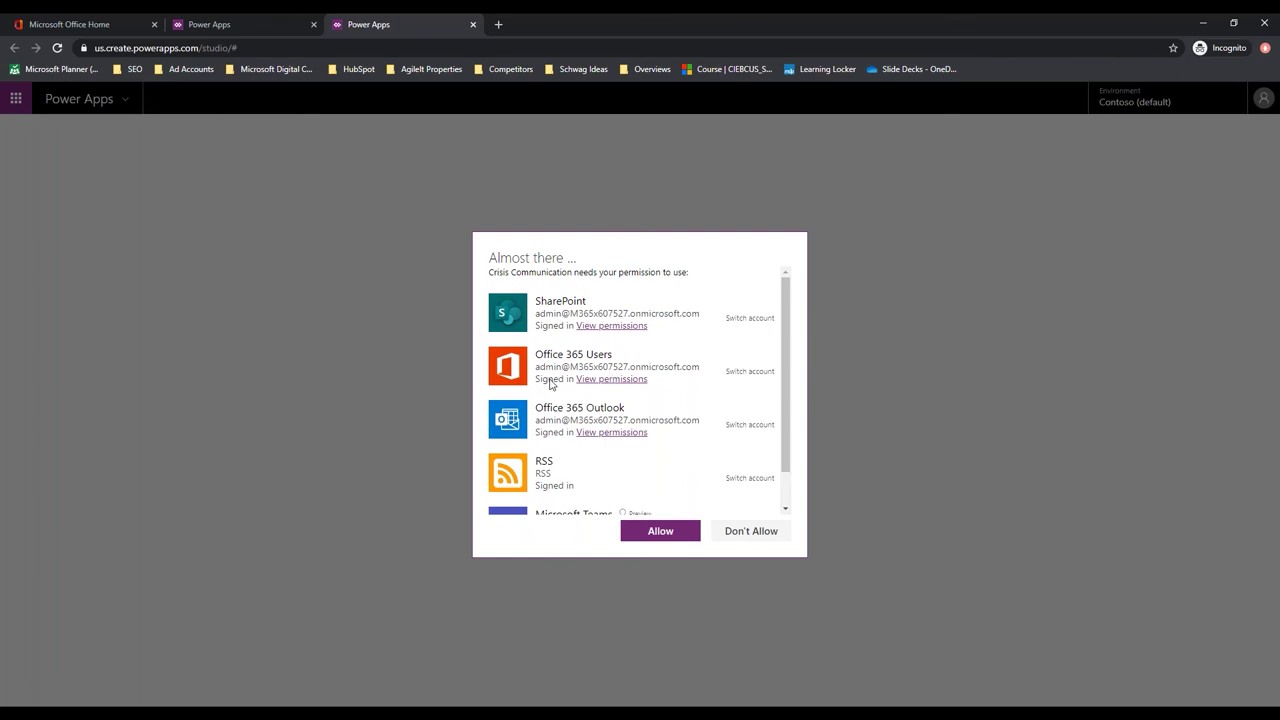
scroll(580, 451, "down", 1)
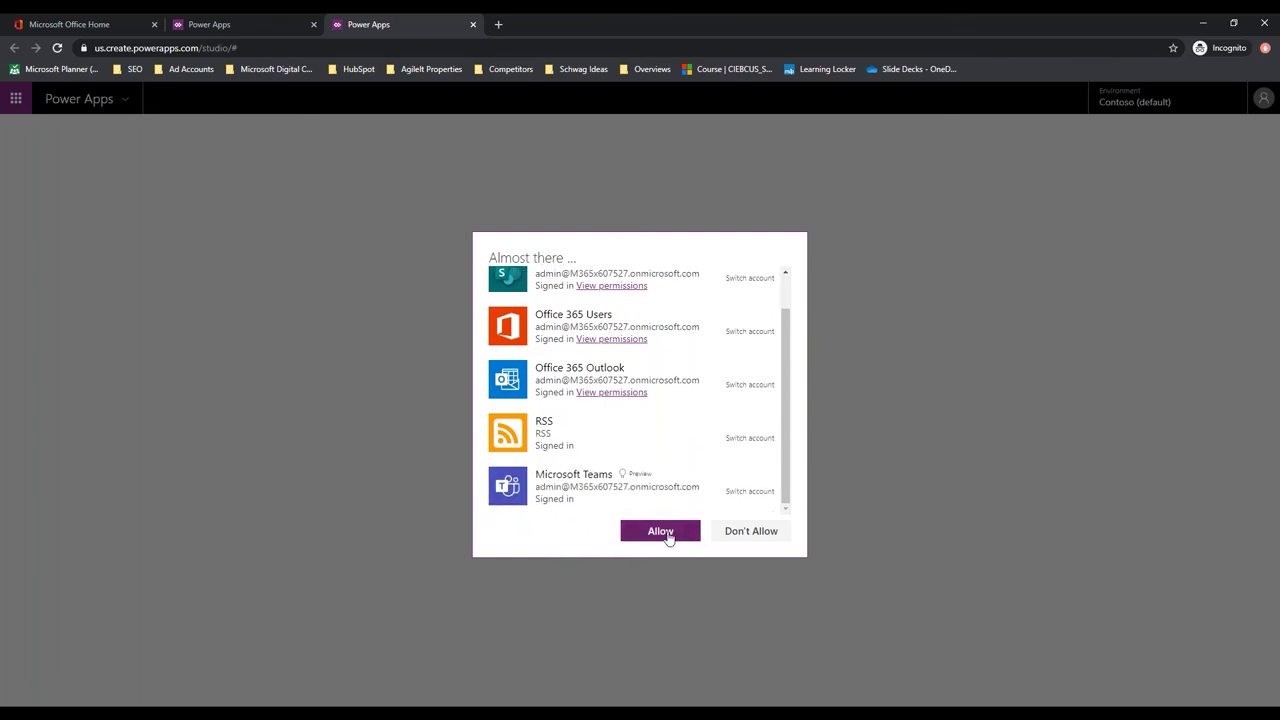
left_click(668, 538)
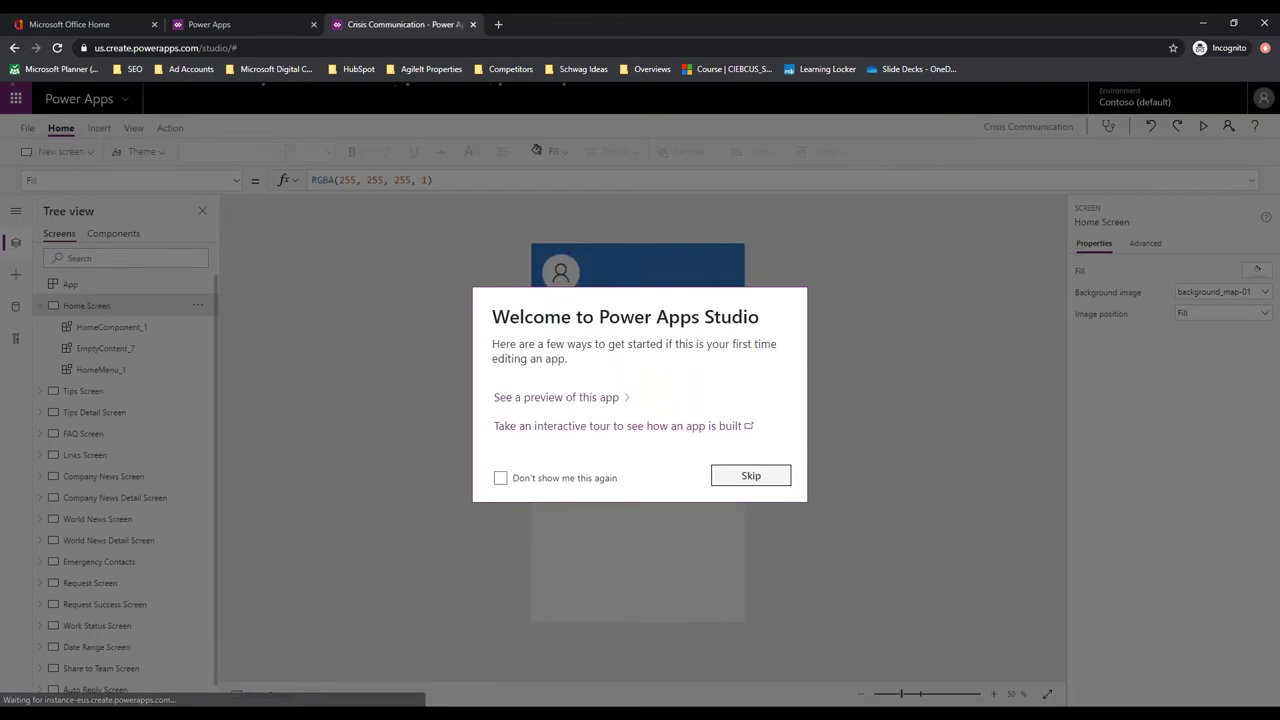
Skip the Studio welcome and view data sources: Office365Users, Office365Outlook, RSS and CI_ lists
left_click(751, 476)
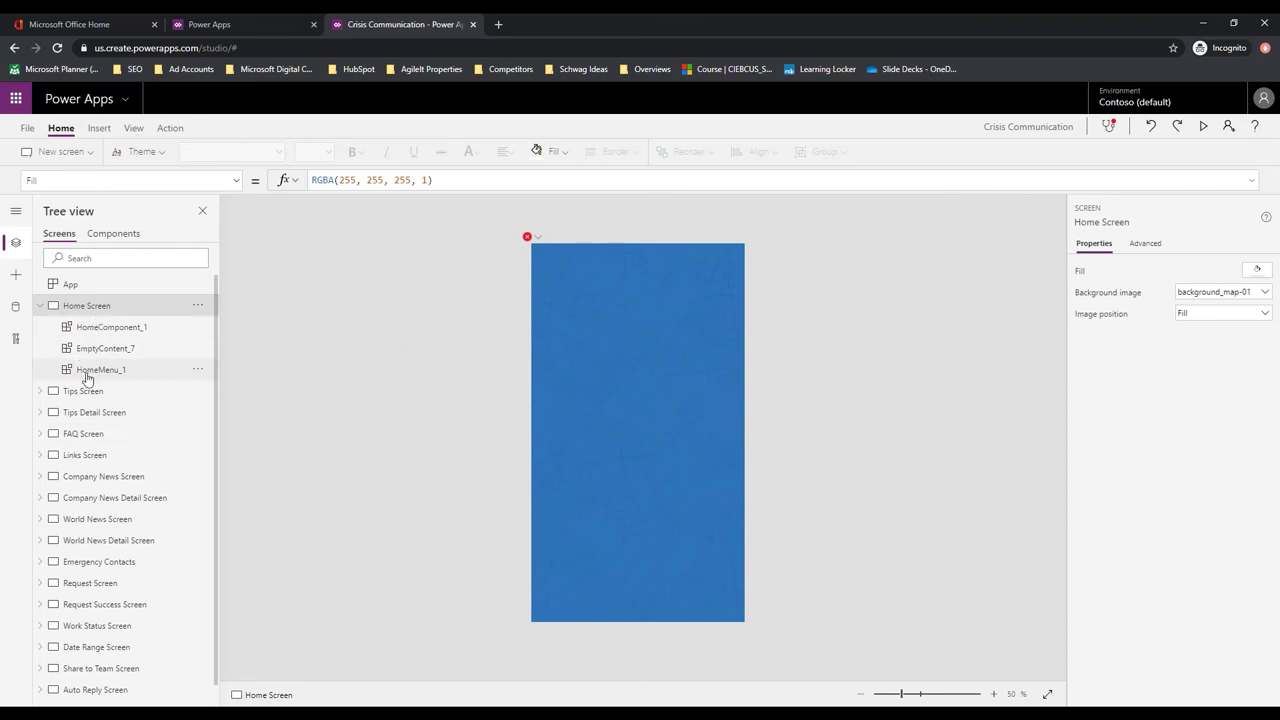
left_click(15, 308)
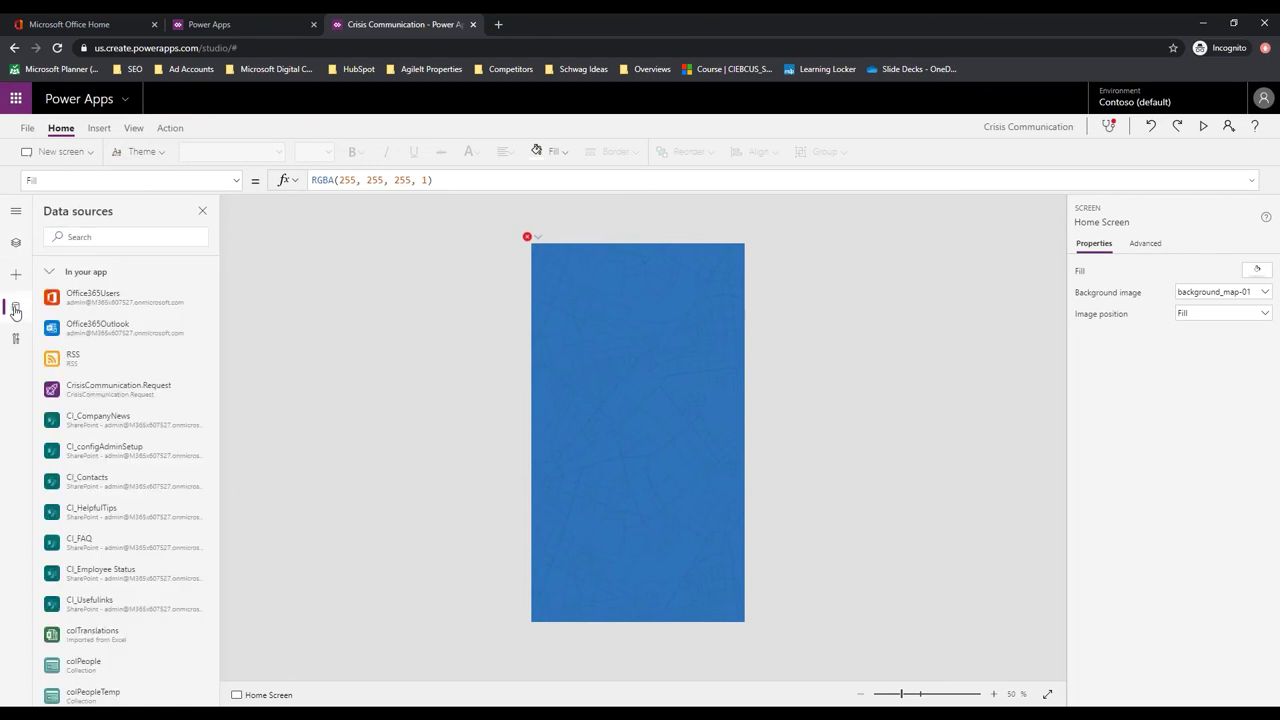
mouse_move(113, 302)
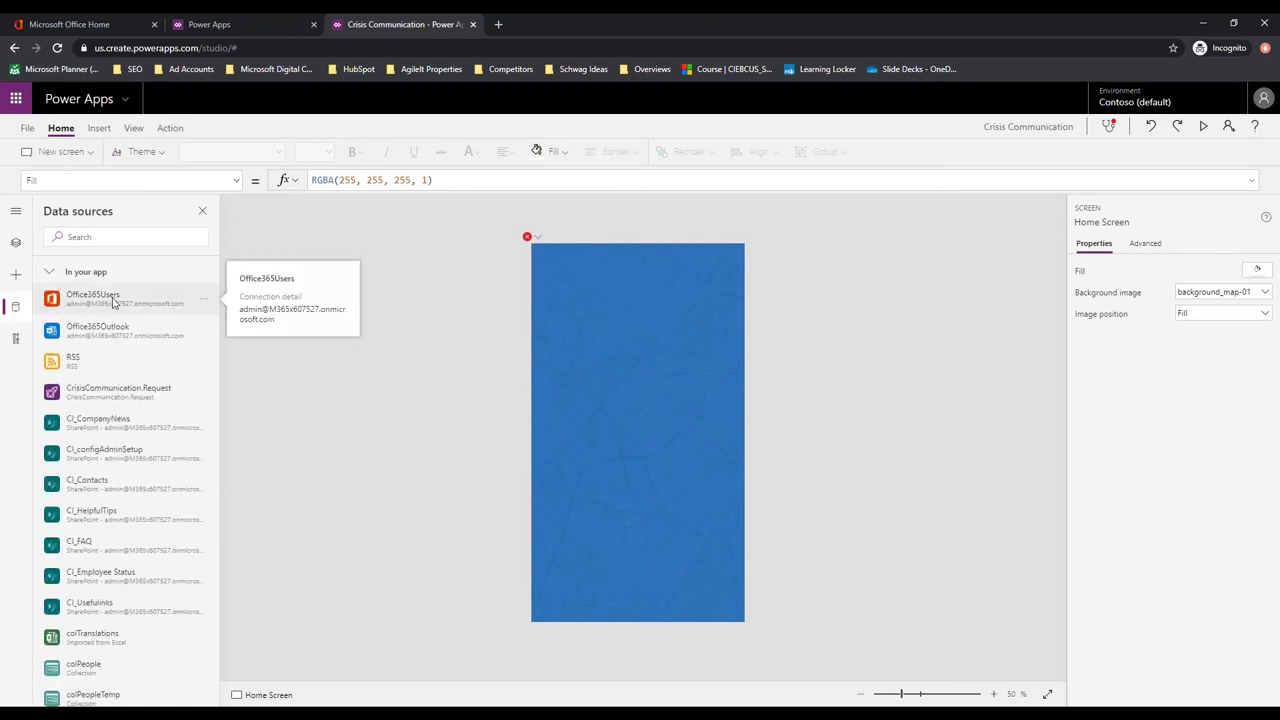
mouse_move(99, 427)
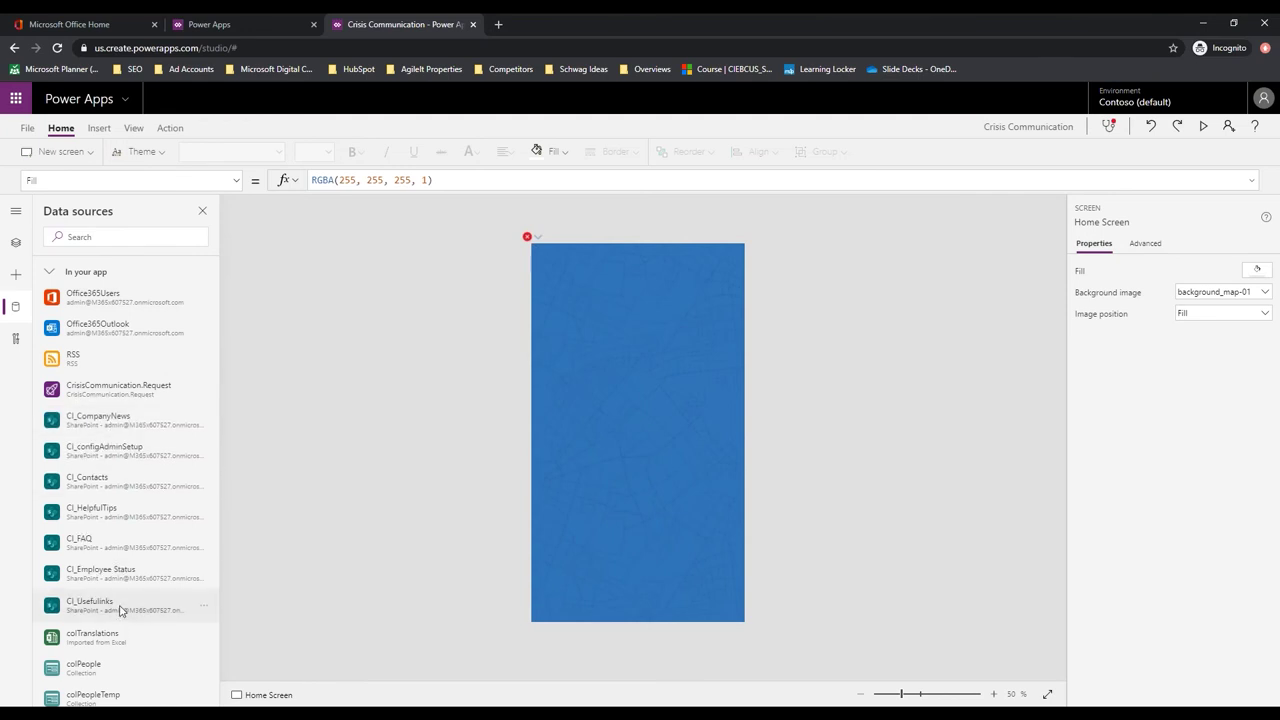
mouse_move(118, 610)
mouse_move(150, 590)
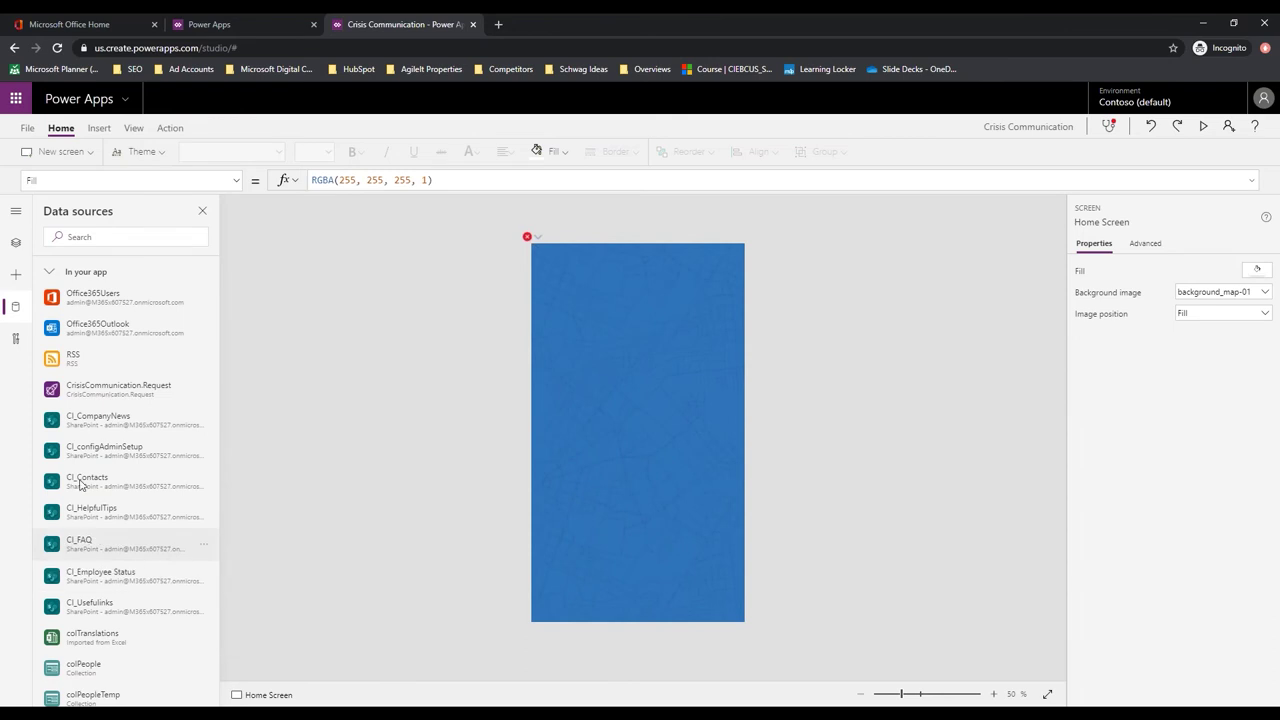
Remove the seven old CI_ data sources: CompanyNews, configAdminSetup, Contacts, HelpfulTips, FAQ, Employee Status, Usefulinks
left_click(200, 428)
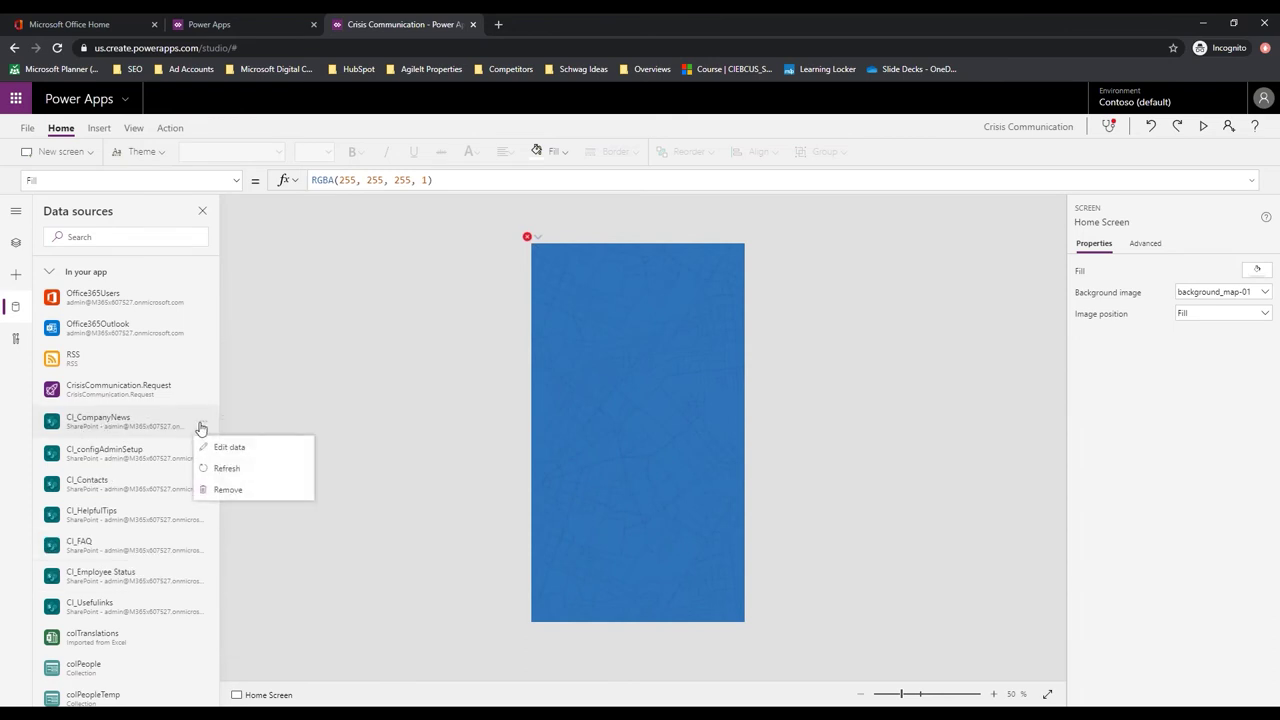
left_click(228, 489)
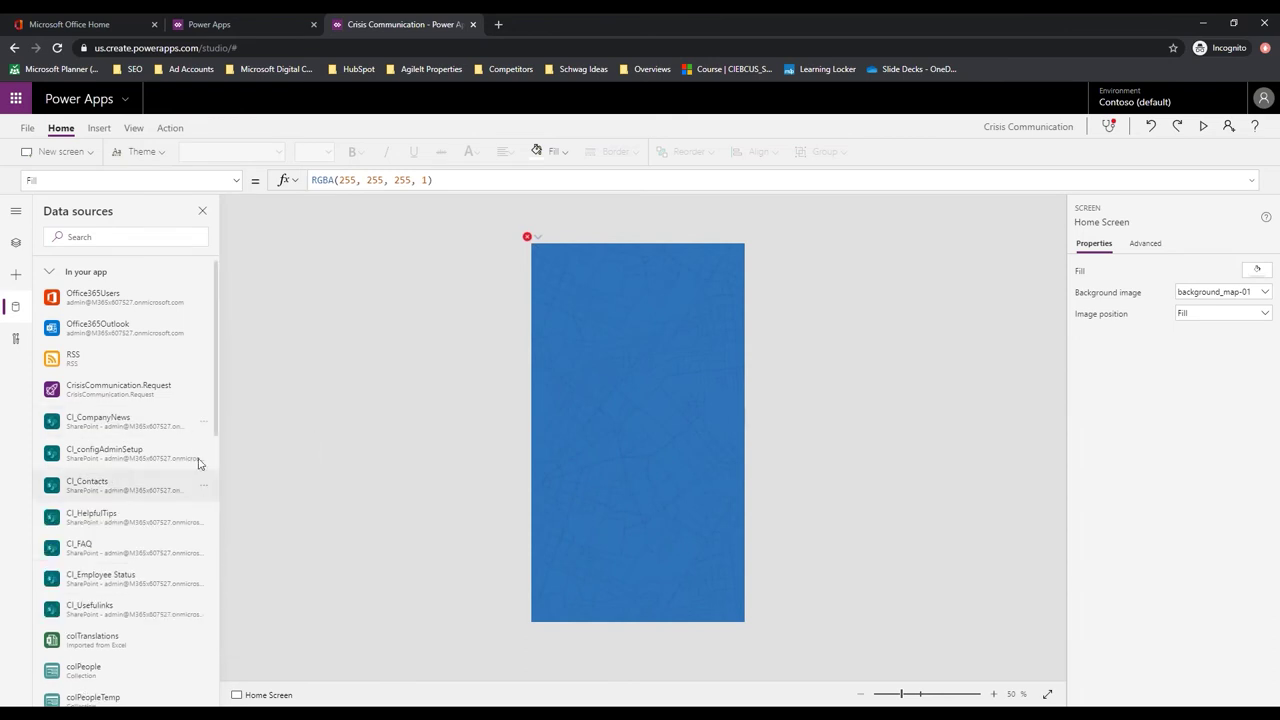
left_click(203, 424)
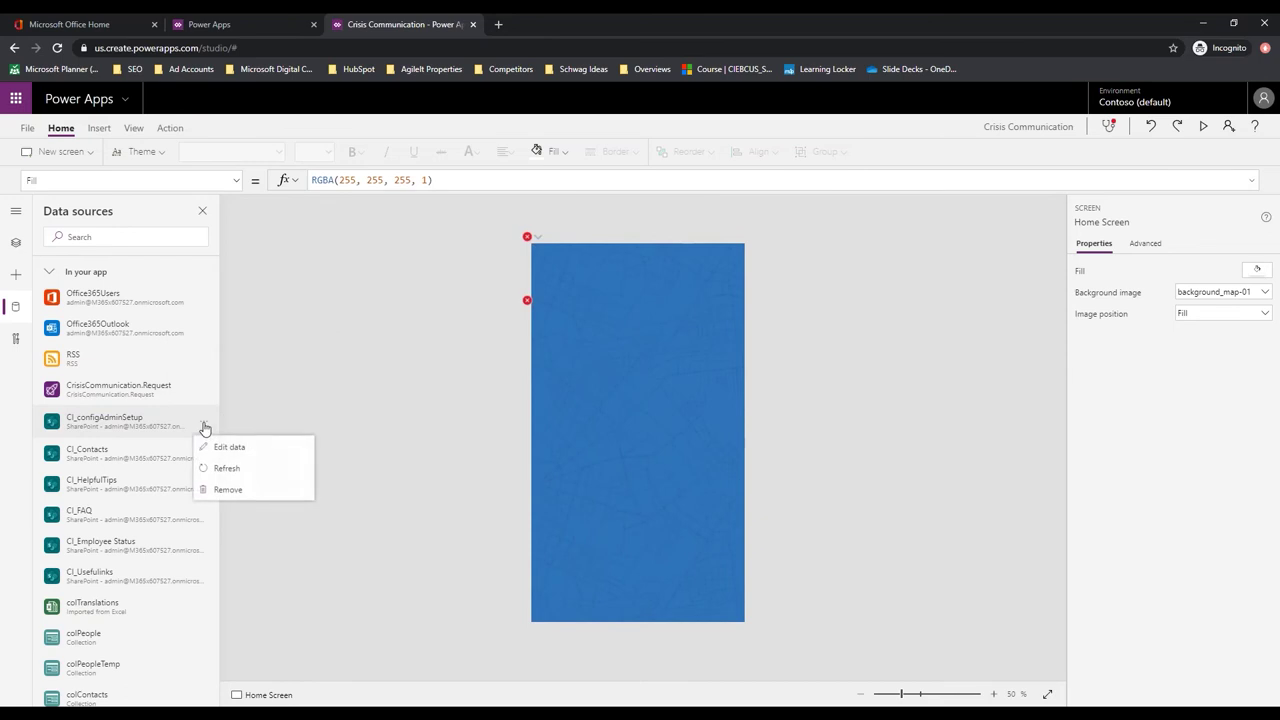
left_click(228, 489)
left_click(203, 424)
left_click(228, 489)
left_click(204, 424)
left_click(224, 488)
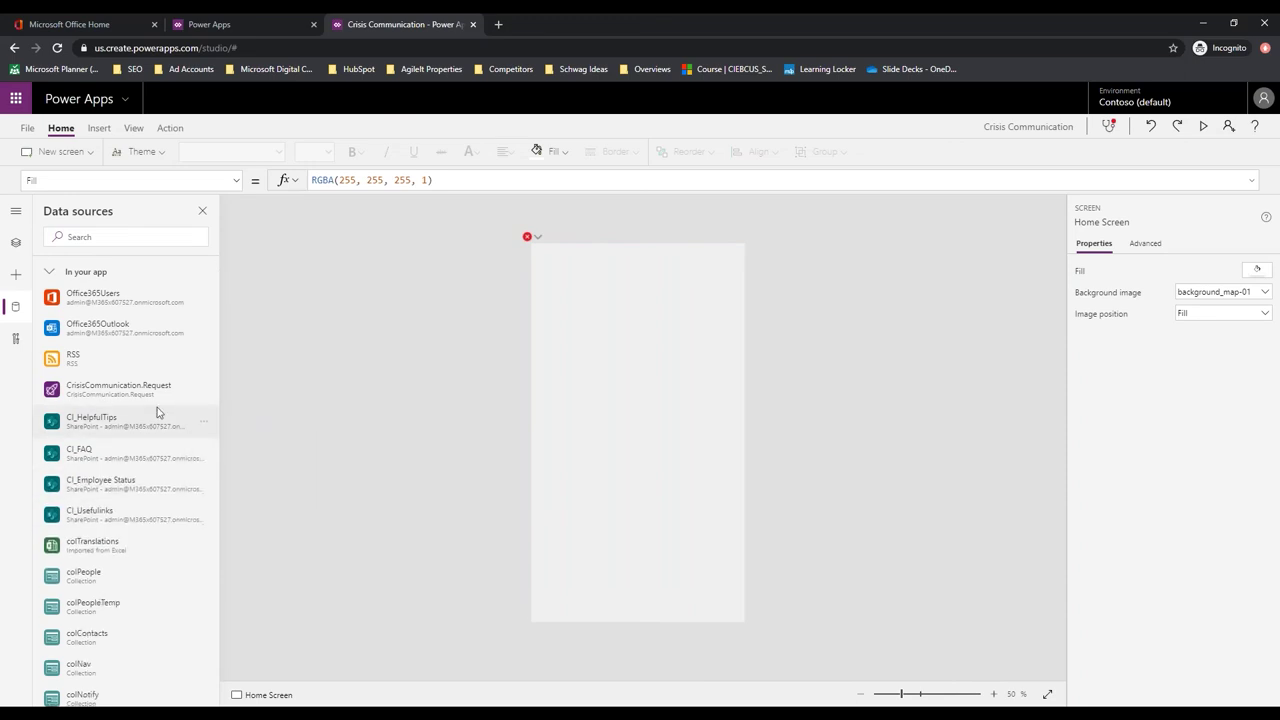
left_click(203, 424)
left_click(240, 489)
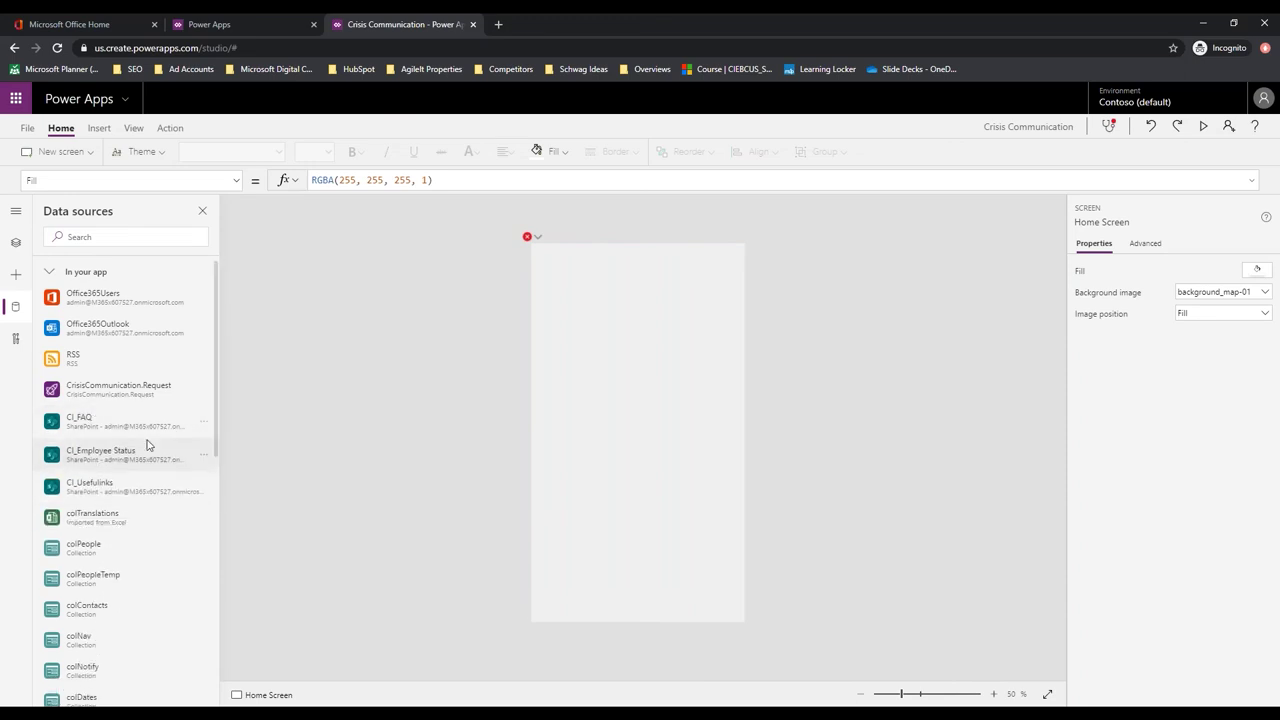
left_click(200, 425)
left_click(234, 489)
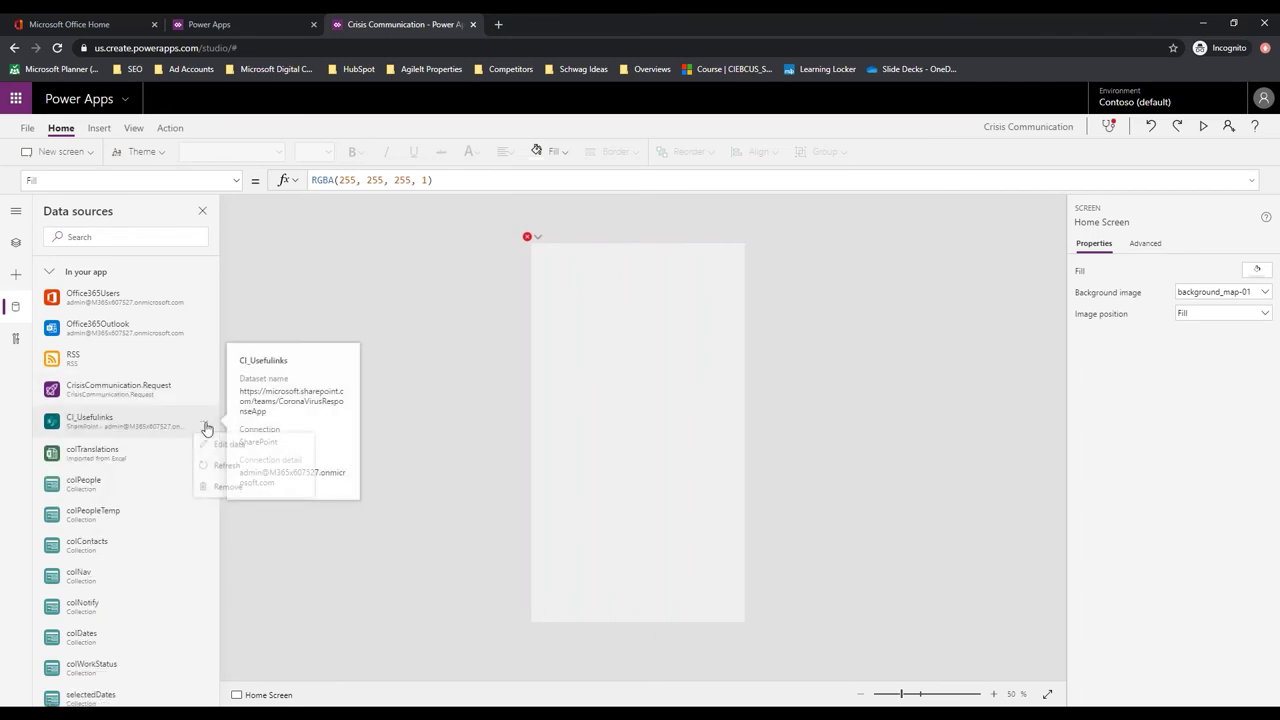
left_click(205, 428)
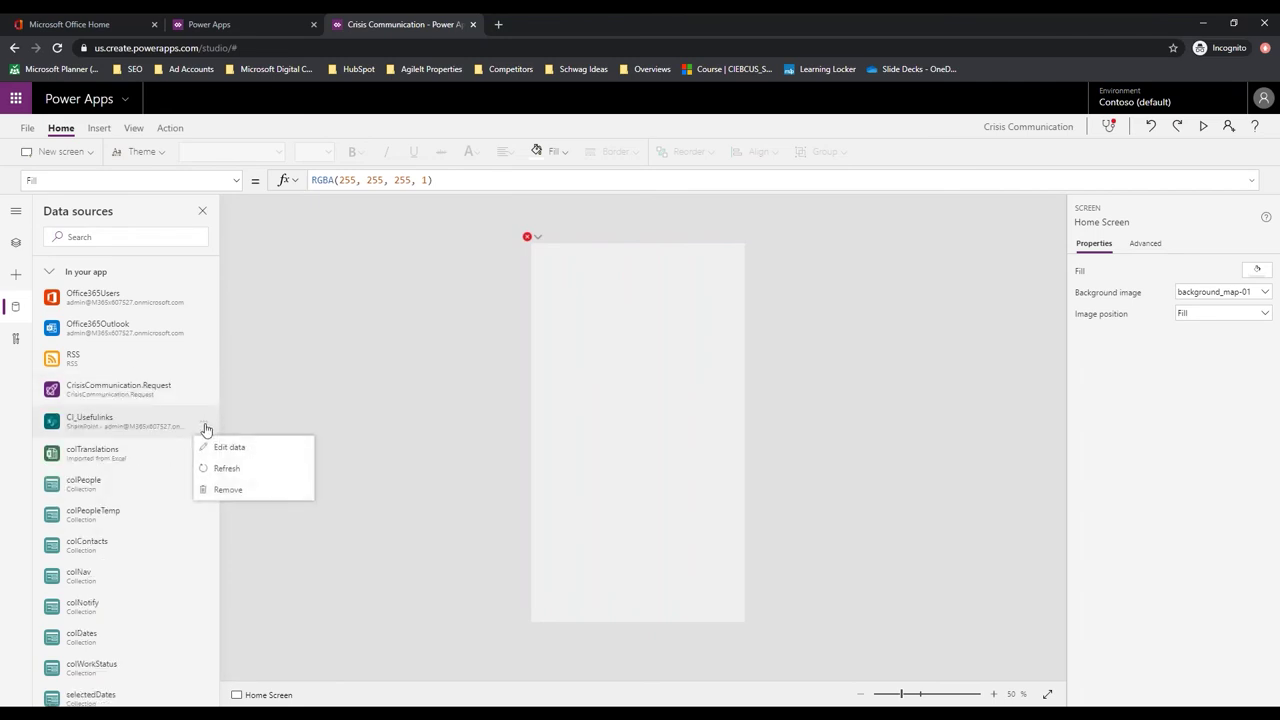
left_click(226, 490)
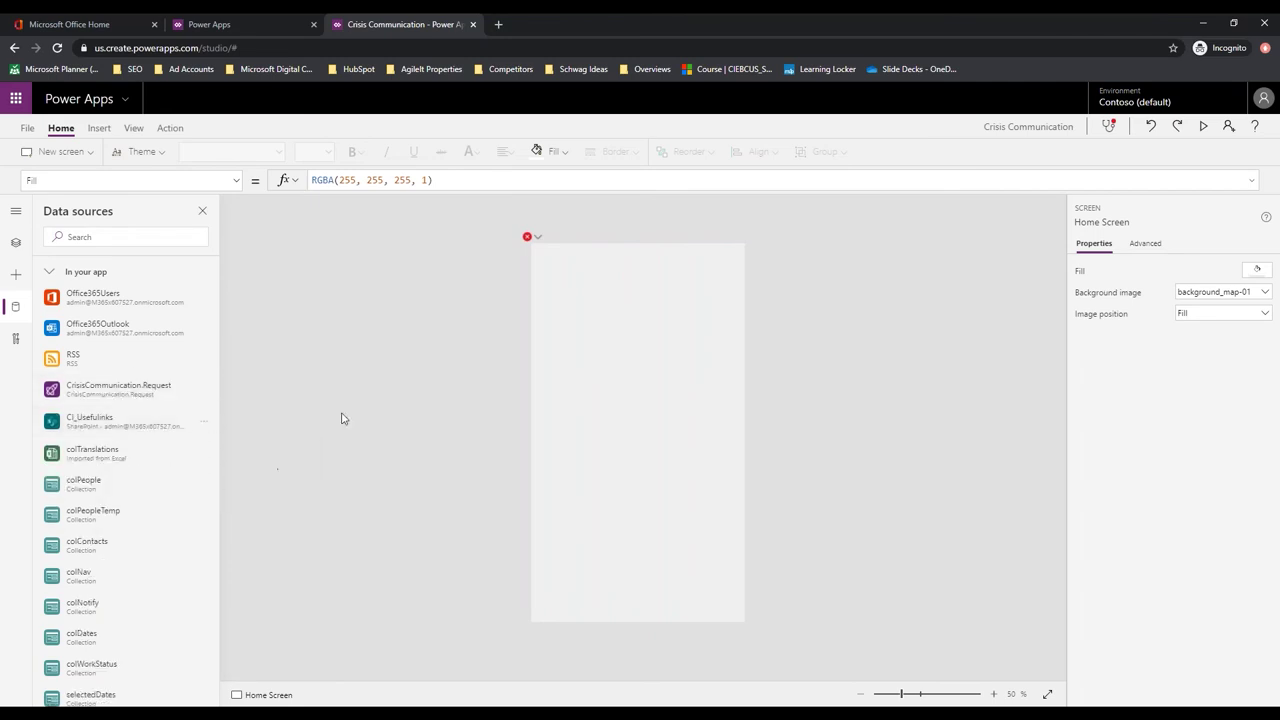
Start adding a SharePoint data source with the existing connection, then bring up Office 365 home
left_click(97, 239)
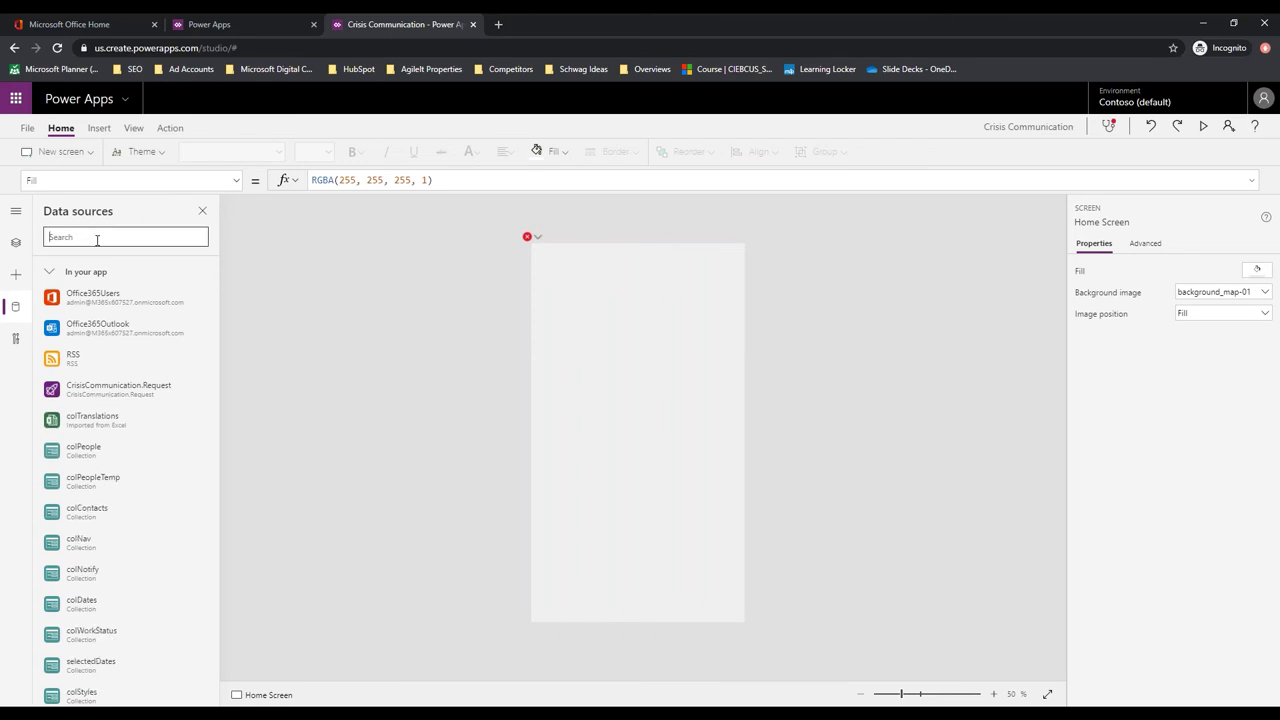
type("share")
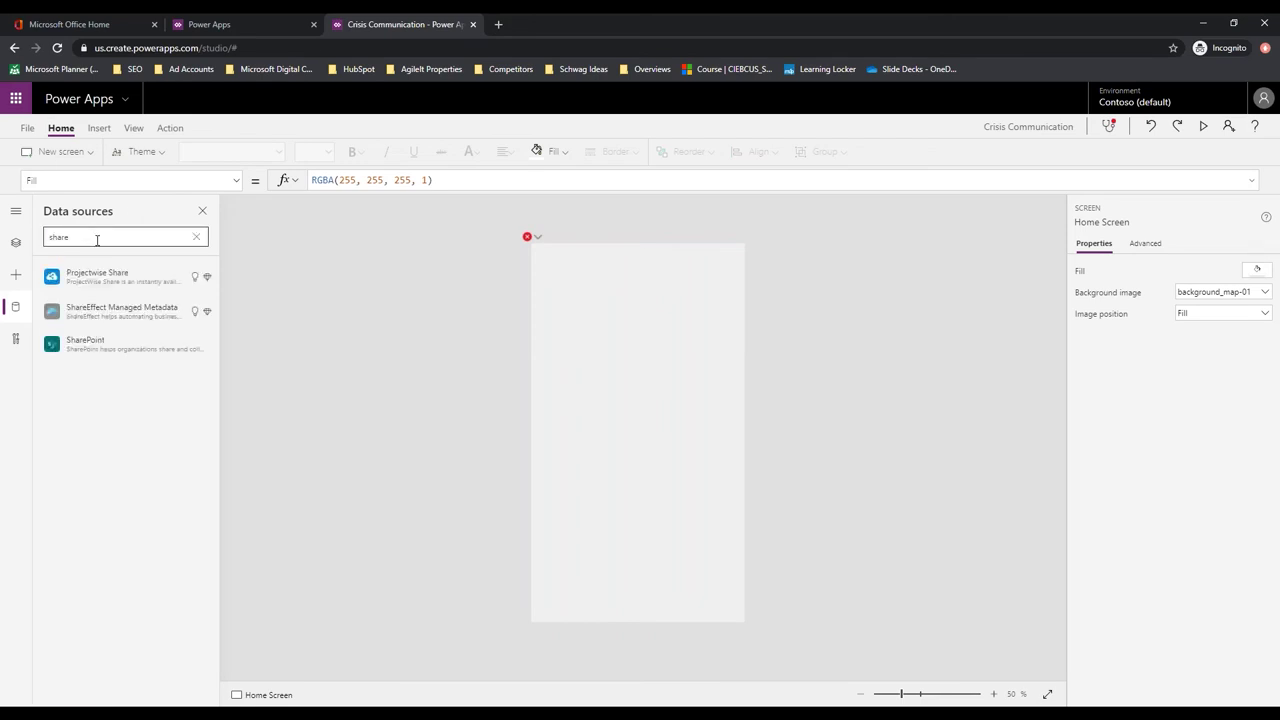
left_click(91, 349)
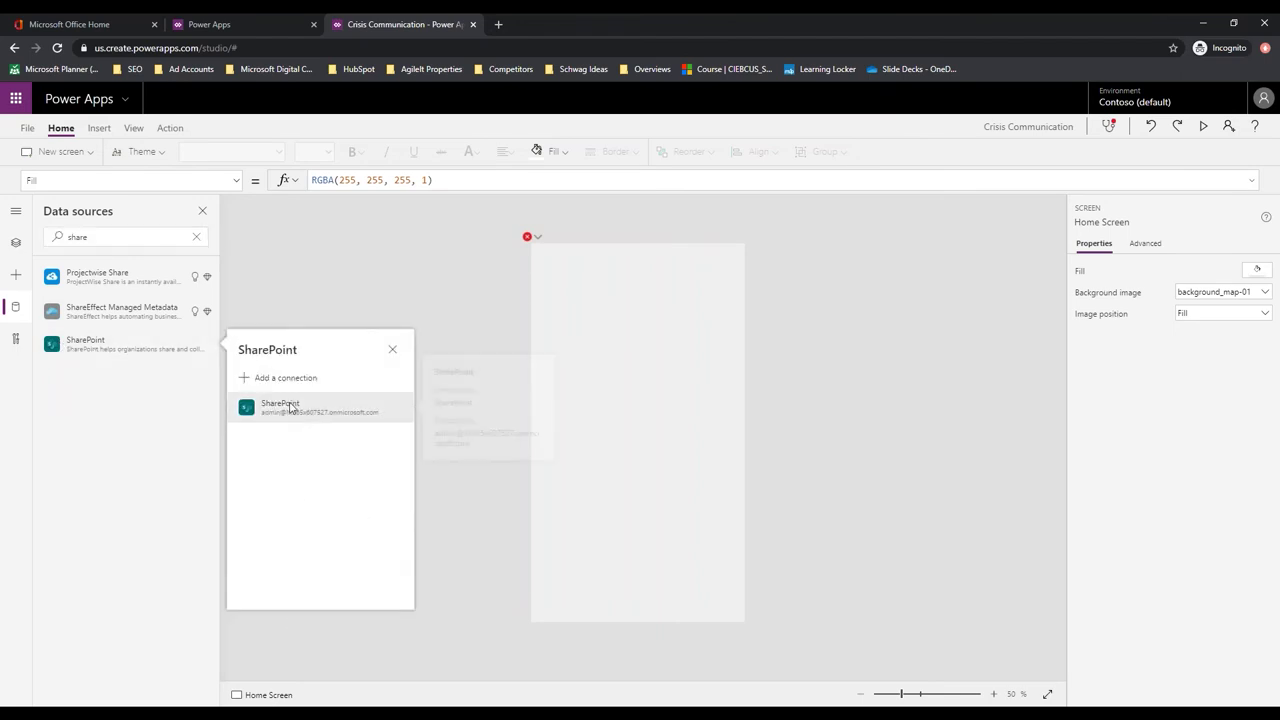
left_click(286, 408)
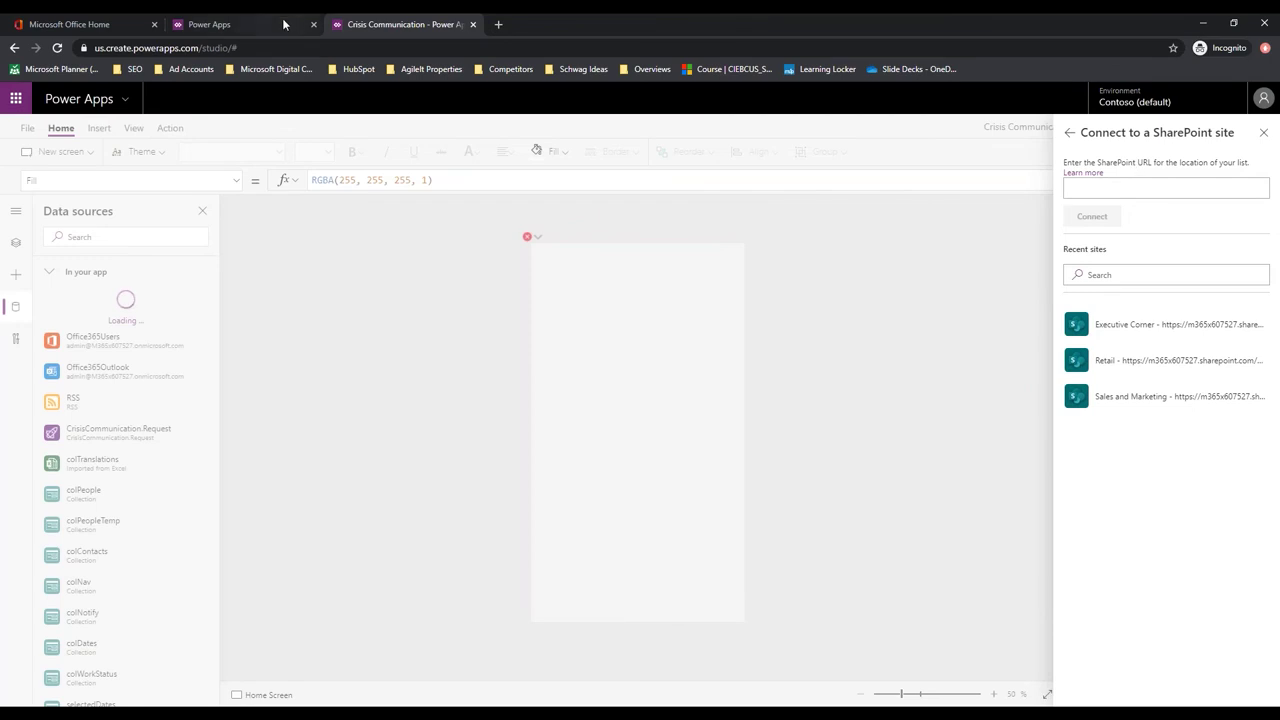
left_click(85, 24)
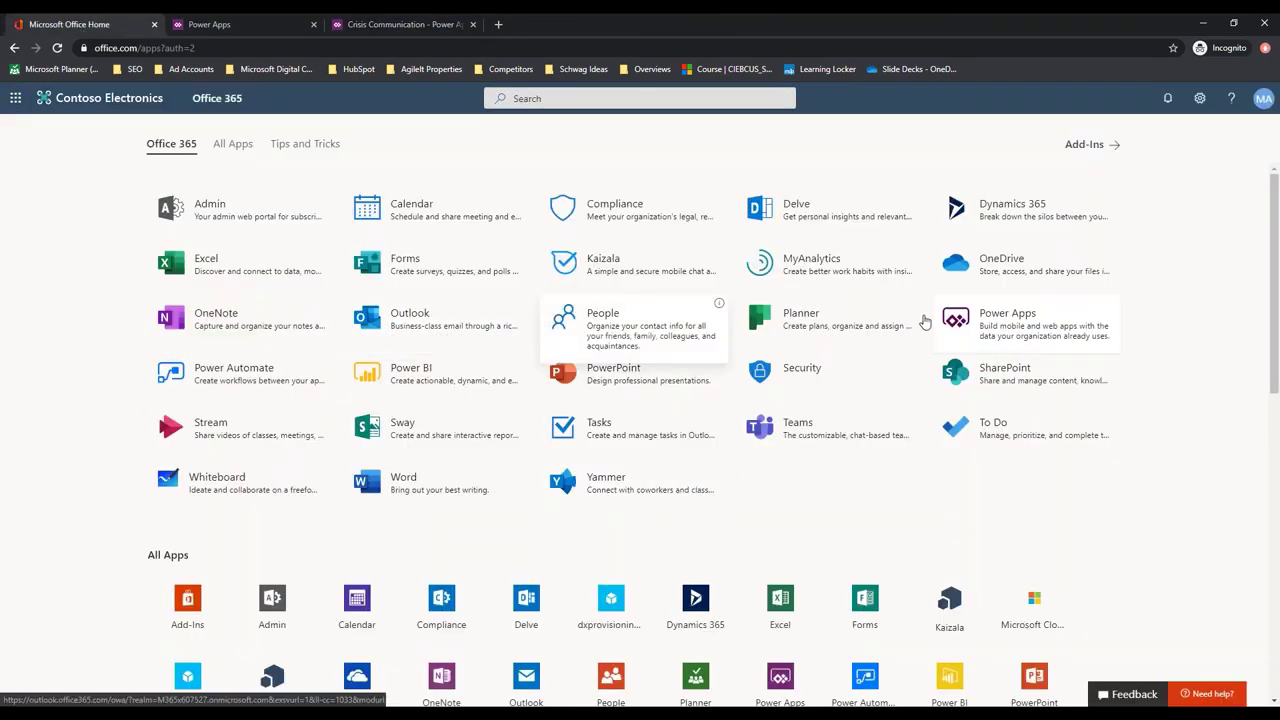
Open the Crisis Communications SharePoint site to copy its URL, then return to Power Apps
left_click(1005, 370)
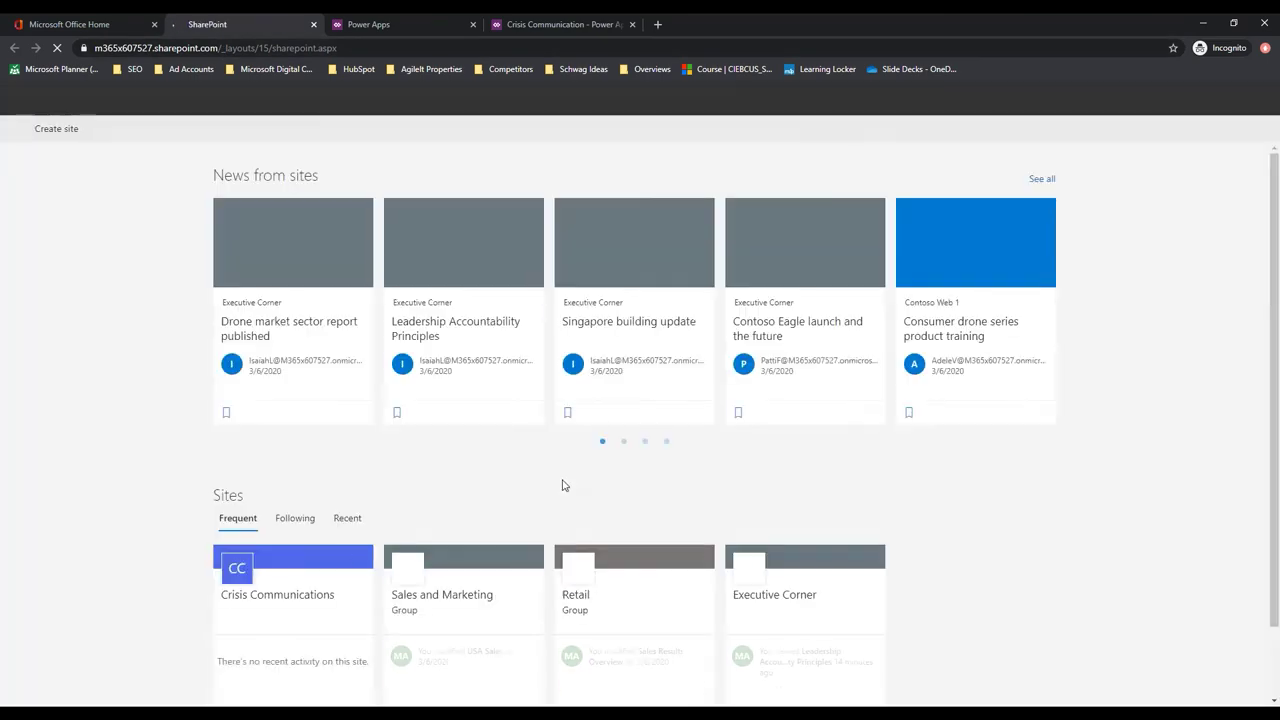
scroll(520, 480, "down", 1)
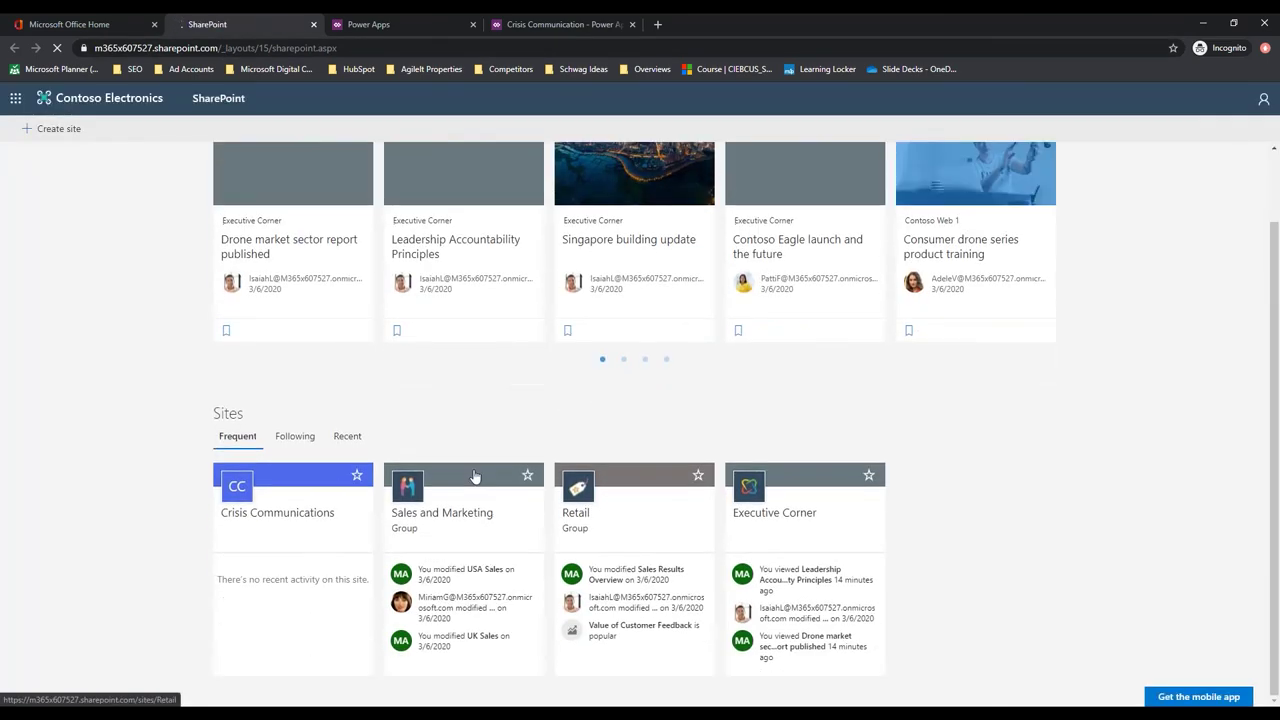
left_click(289, 528)
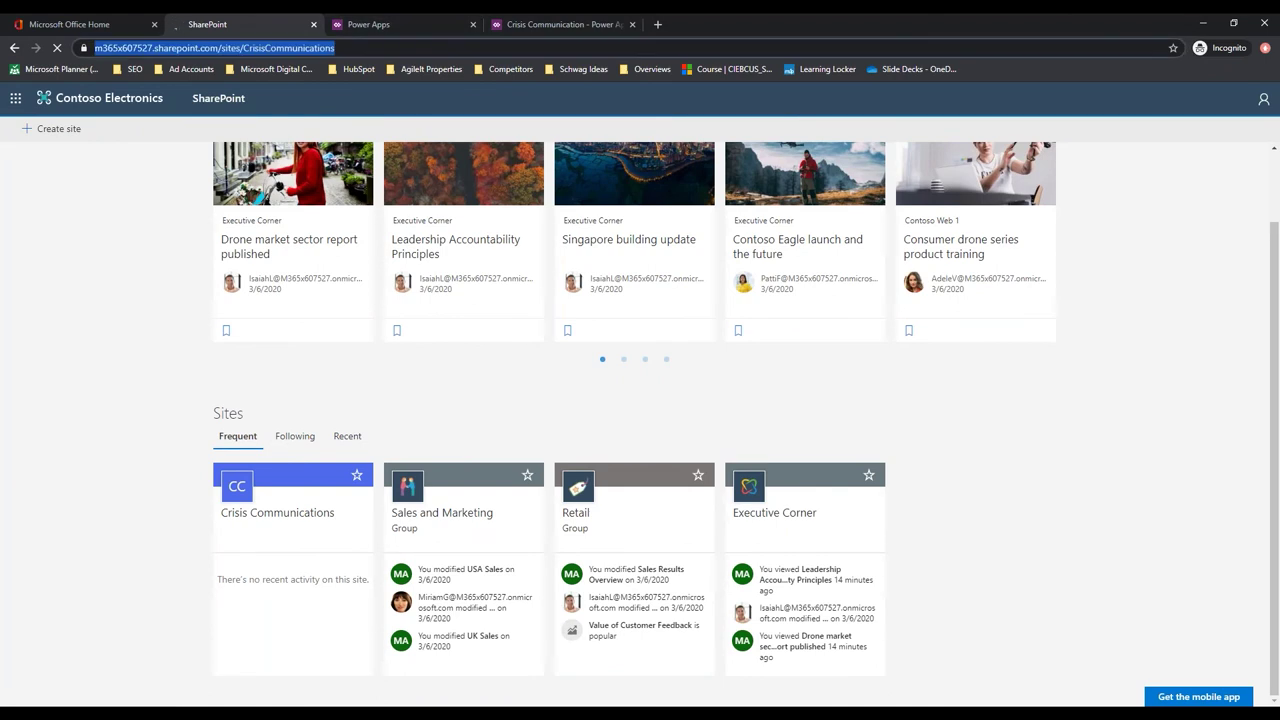
left_click(540, 26)
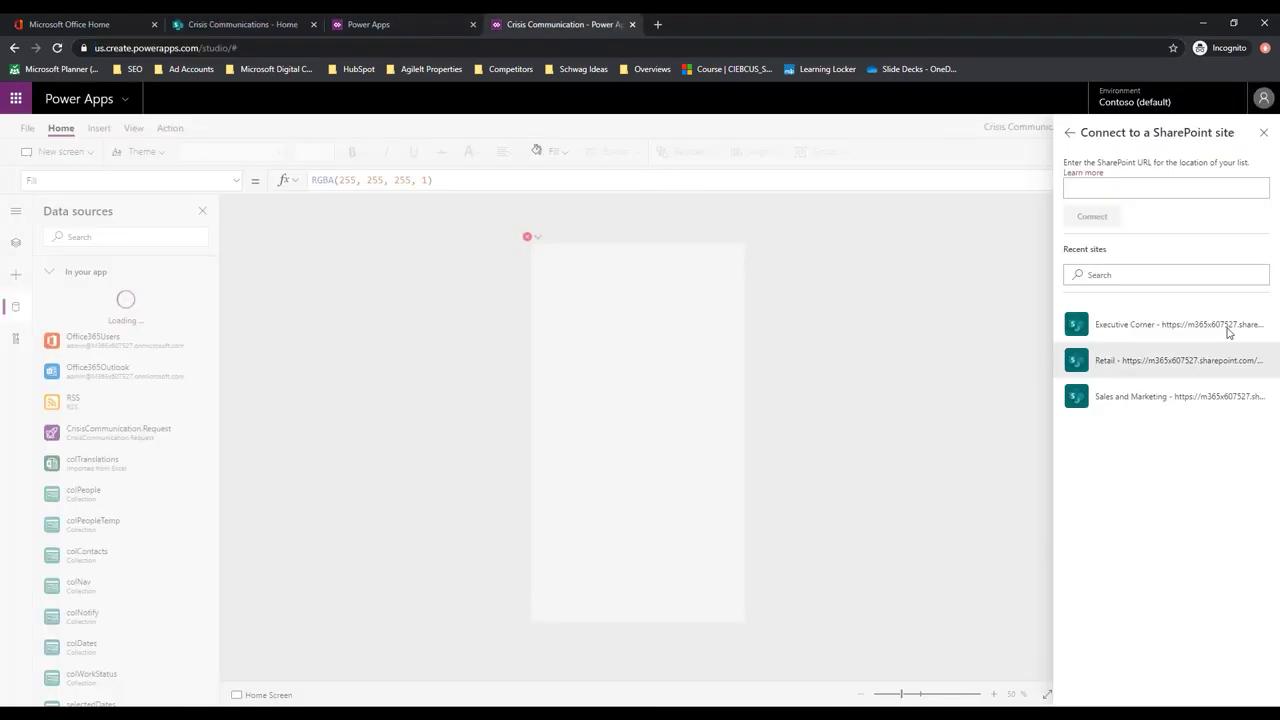
Paste the Crisis Communications site URL and connect to that SharePoint site
left_click(1132, 187)
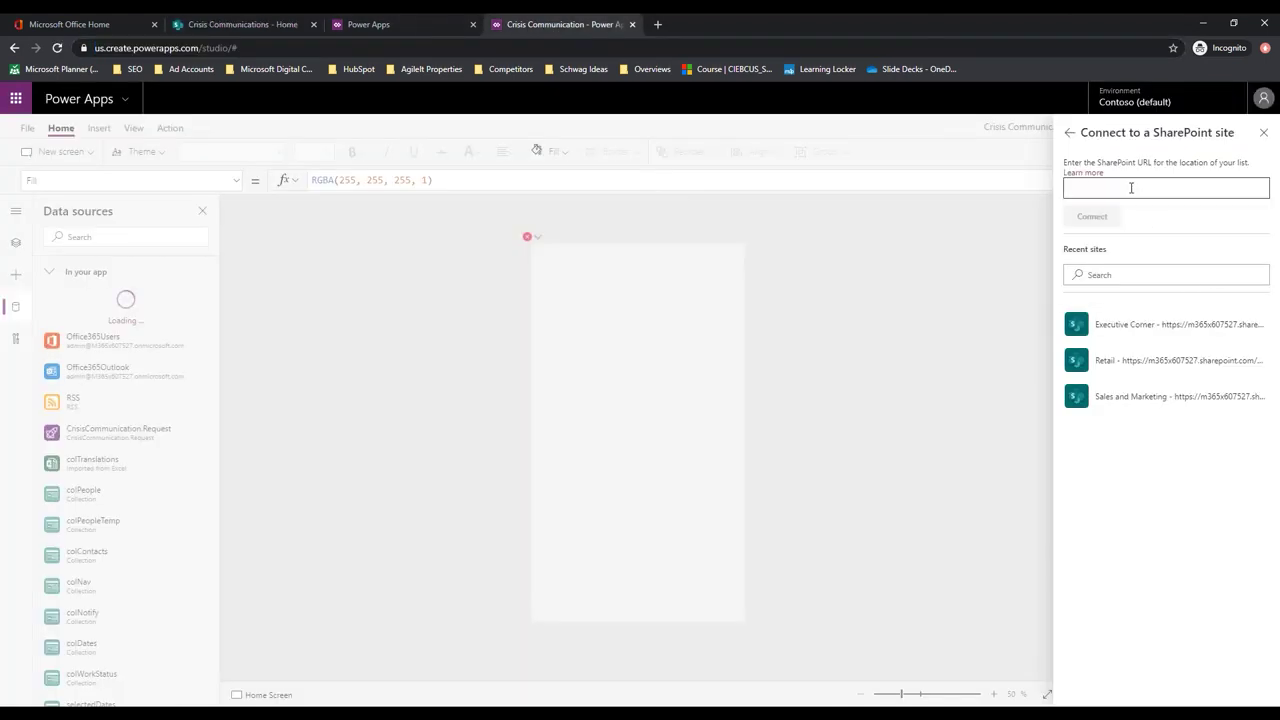
type("https://m365x607527.sharepoint.com/sites/CrisisCommunications")
left_click(1094, 217)
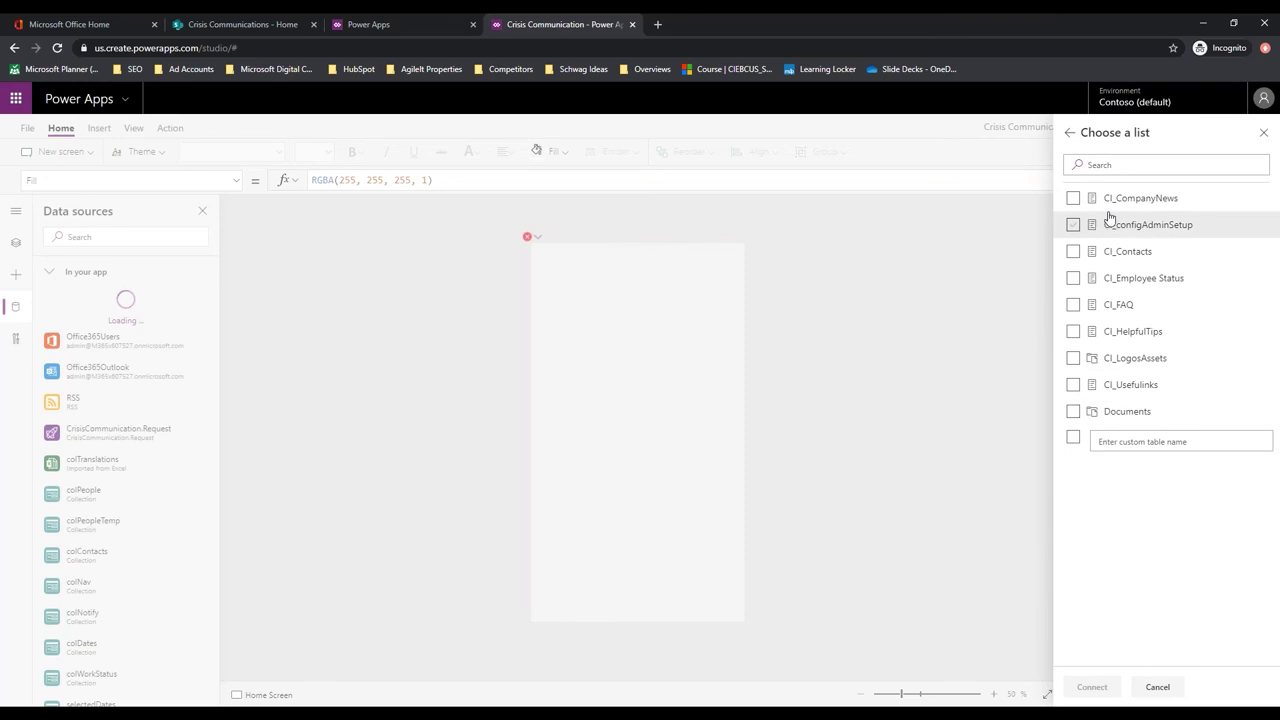
Add all eight CI_ lists plus the Documents library as data sources
left_click(1073, 198)
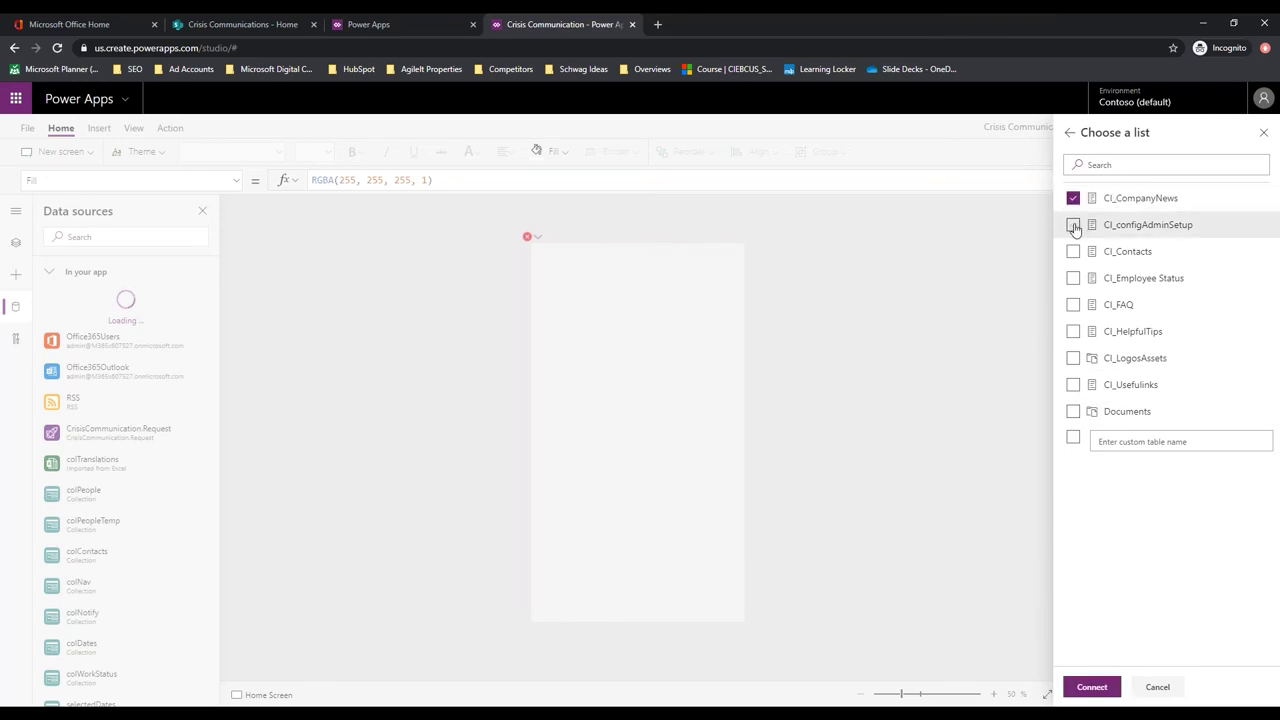
left_click(1073, 224)
left_click(1074, 251)
left_click(1074, 278)
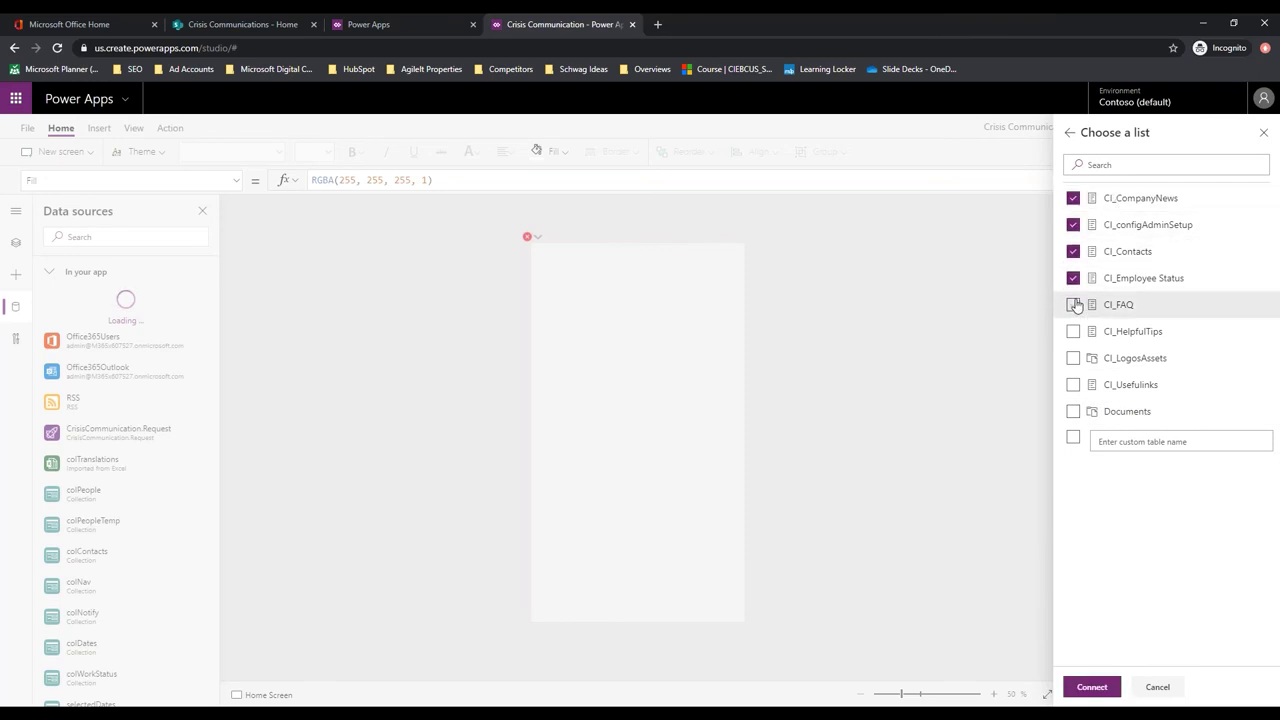
left_click(1073, 304)
left_click(1073, 331)
left_click(1073, 358)
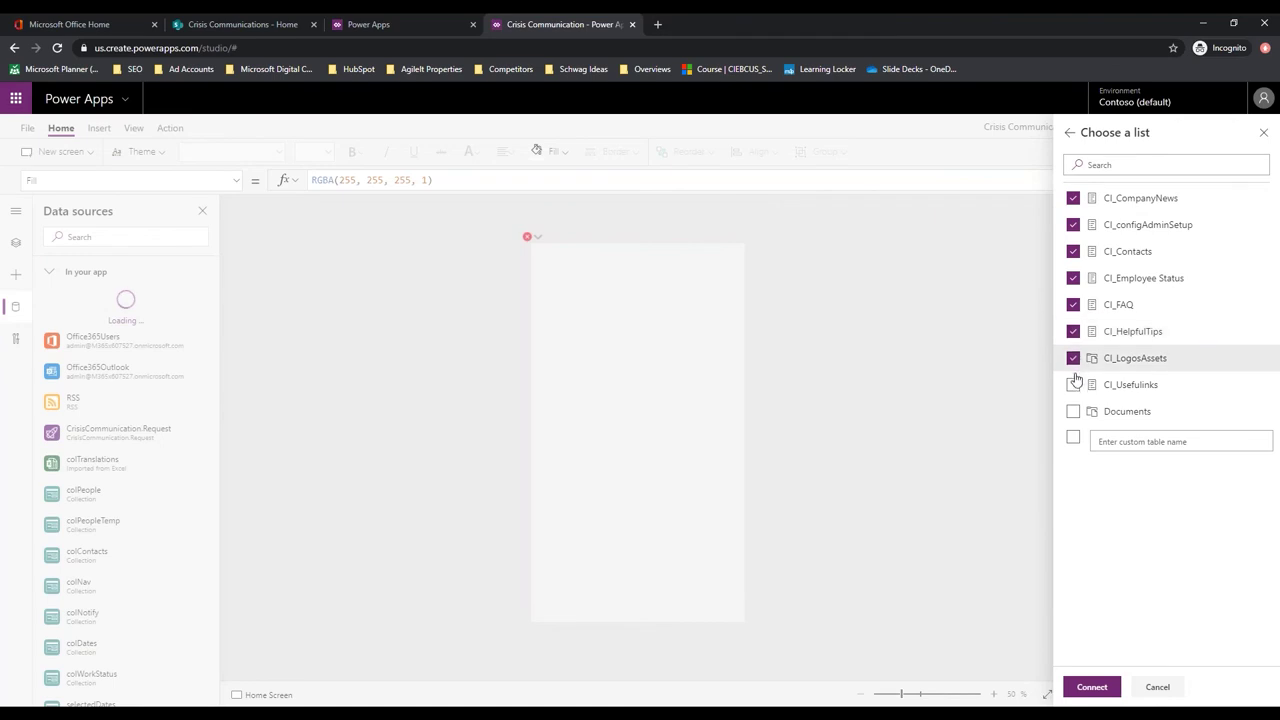
left_click(1073, 385)
left_click(1073, 411)
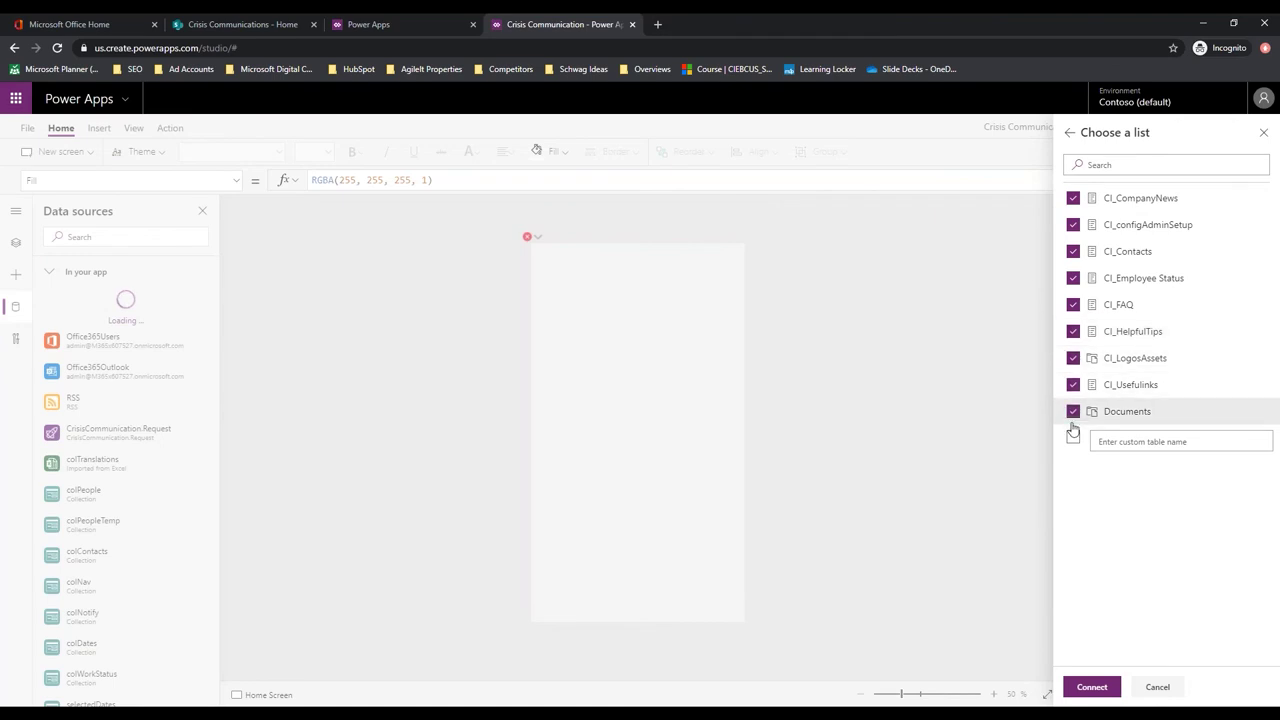
left_click(1092, 688)
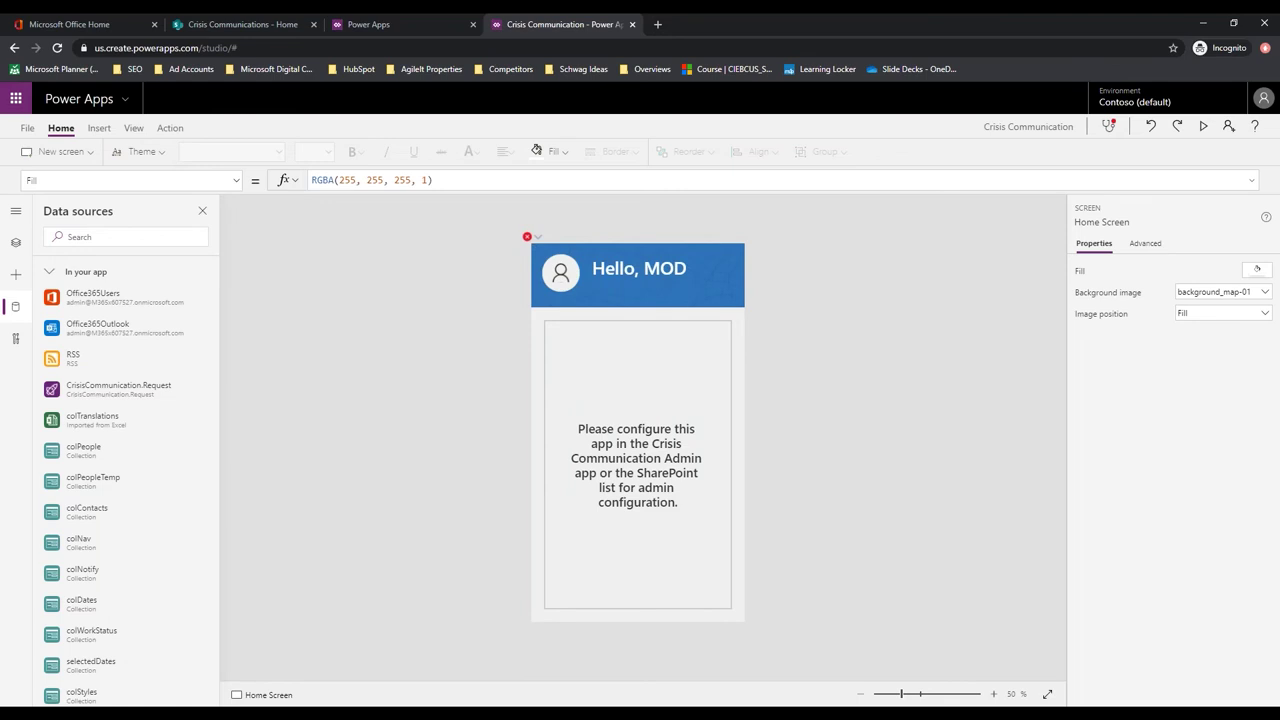
Wait for the new data sources to load until the Home Screen shows 'Hello, MOD'
mouse_move(280, 480)
Find btnDateRange in the Tree view and select it to show its OnSelect formula
left_click(1145, 245)
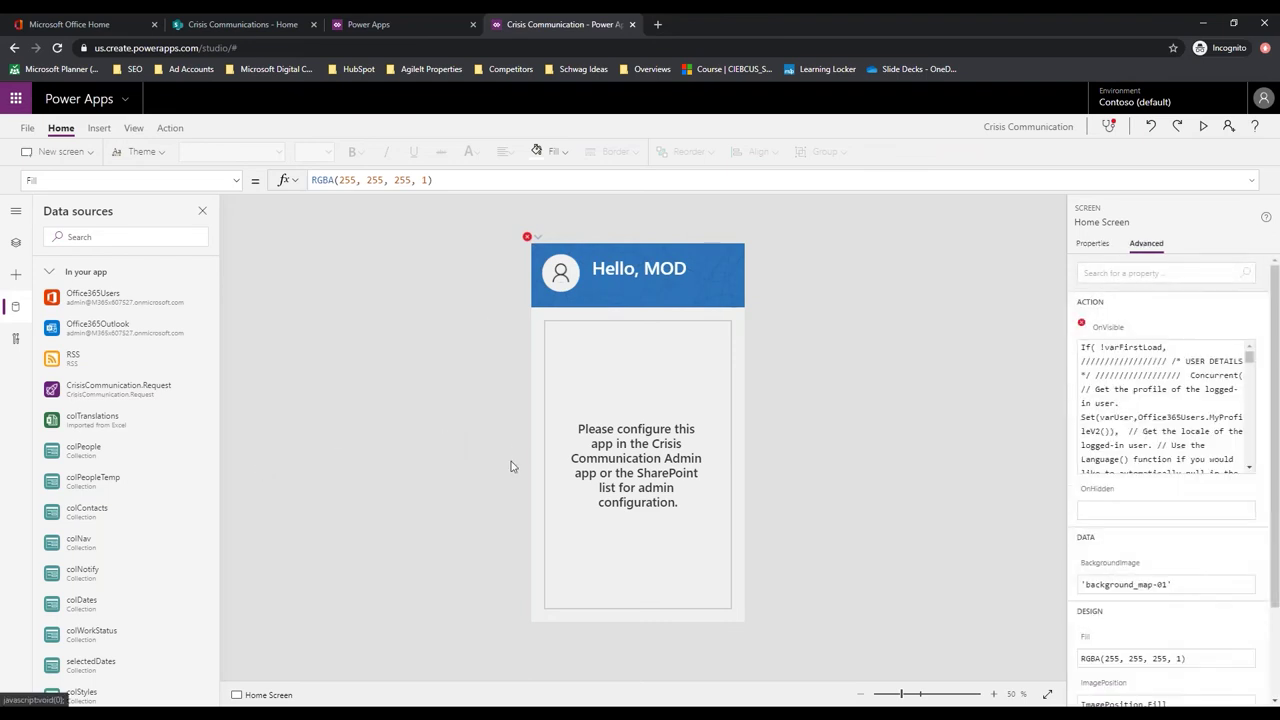
left_click(93, 237)
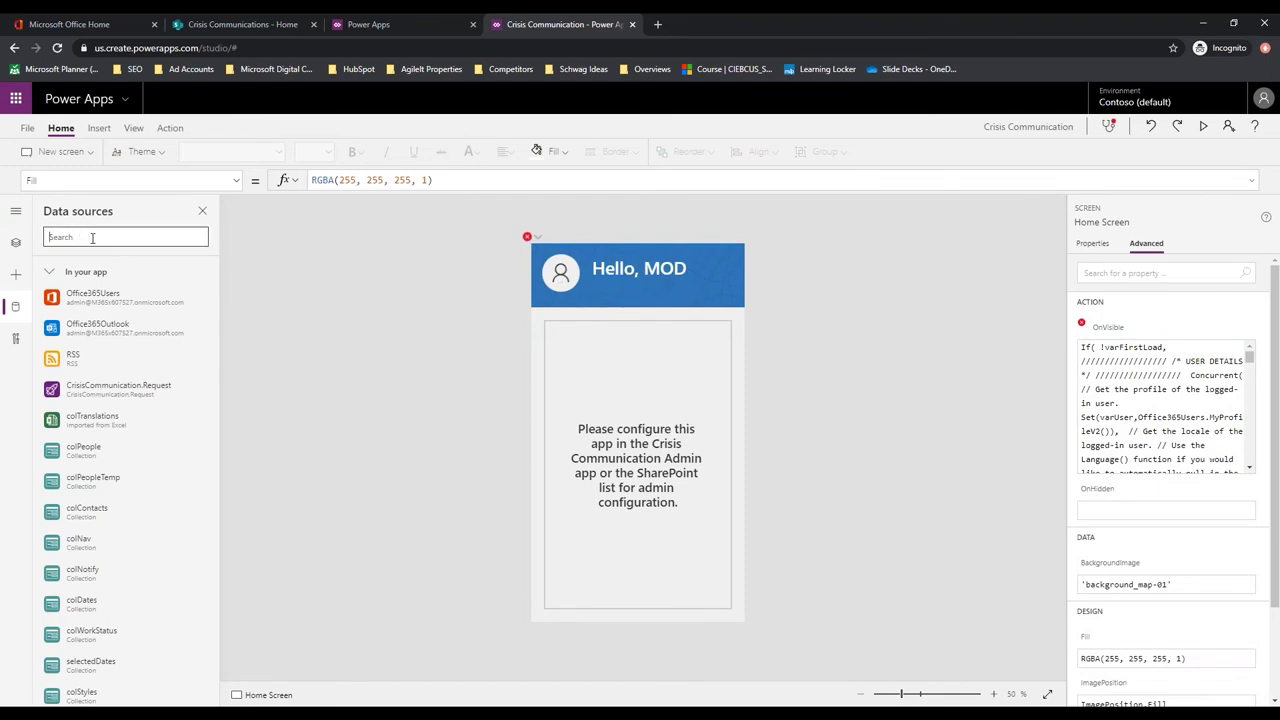
type("btndateRange")
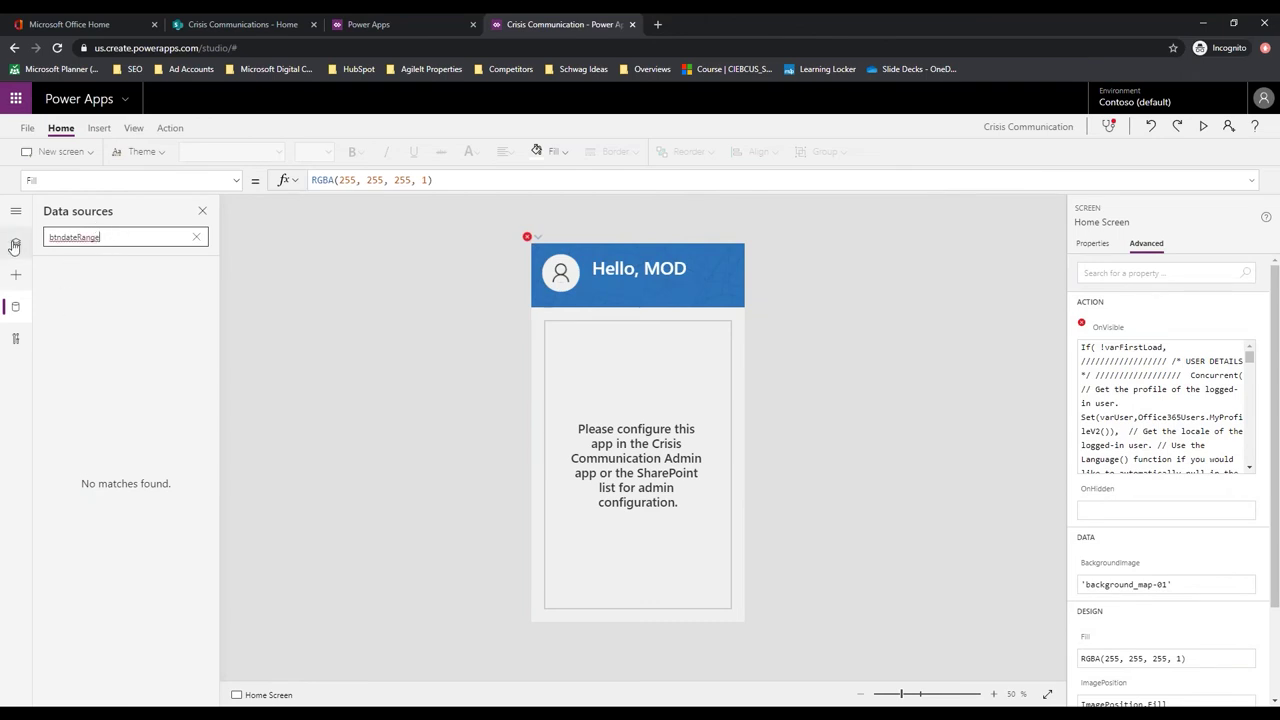
left_click(15, 243)
left_click(82, 256)
type("btn")
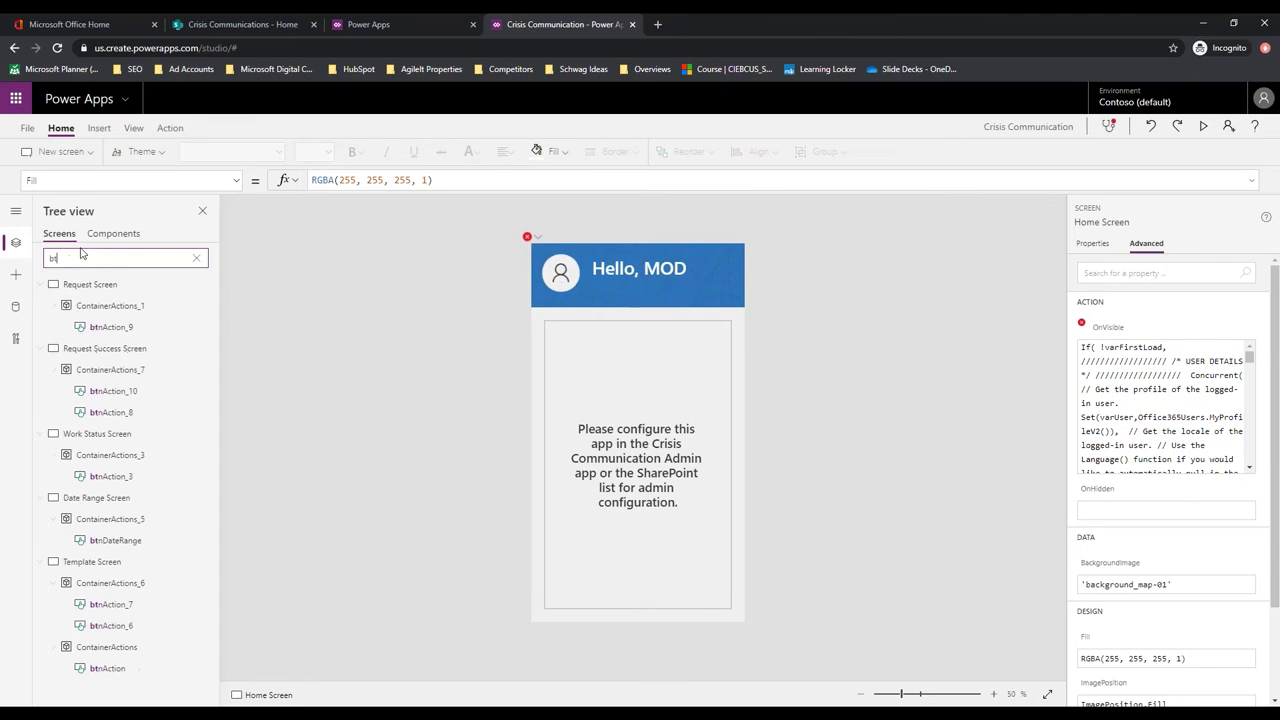
type("DateRange")
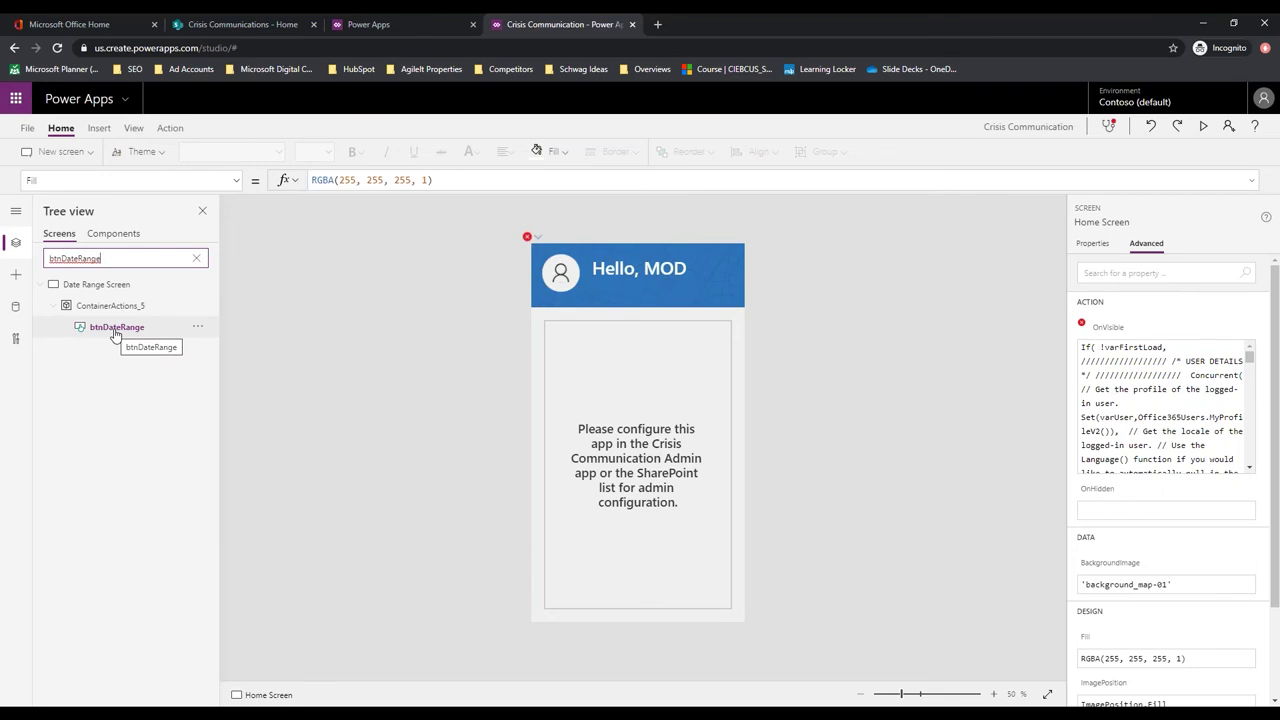
left_click(115, 330)
left_click(115, 333)
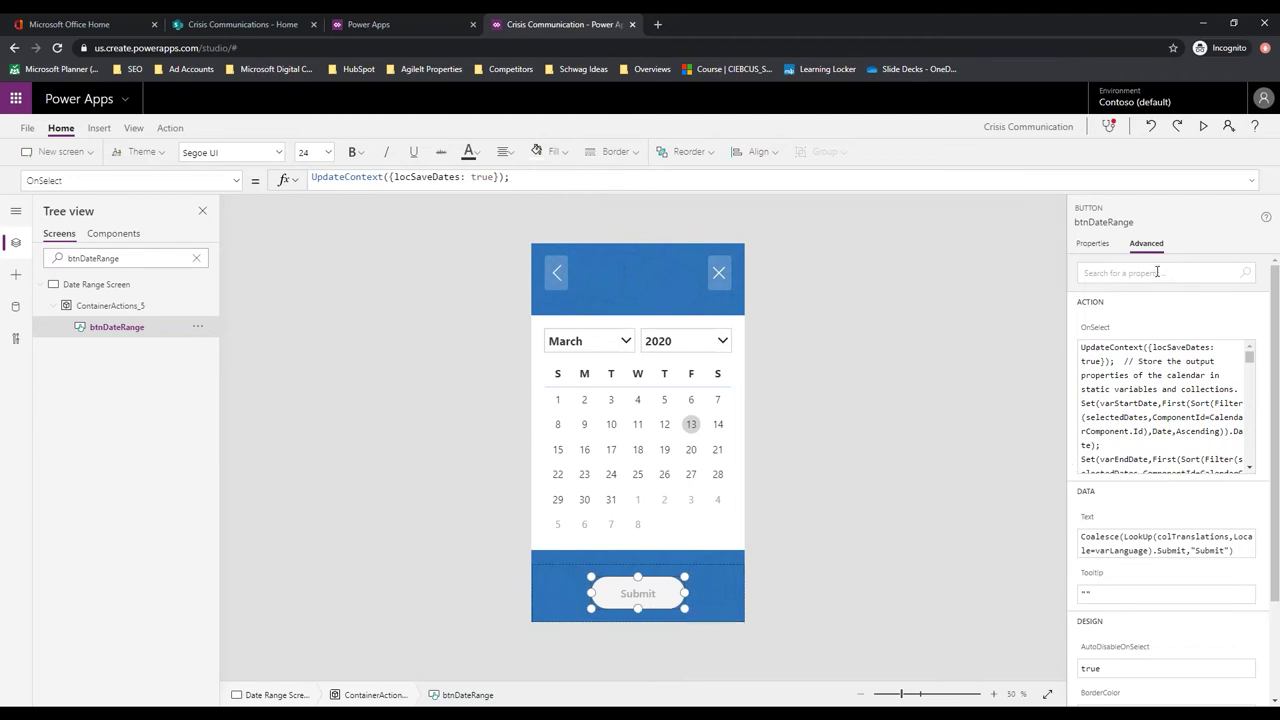
Expand btnDateRange's OnSelect formula, select its comment line, and save the app
double_click(1110, 348)
left_click_drag(1157, 409, 1081, 385)
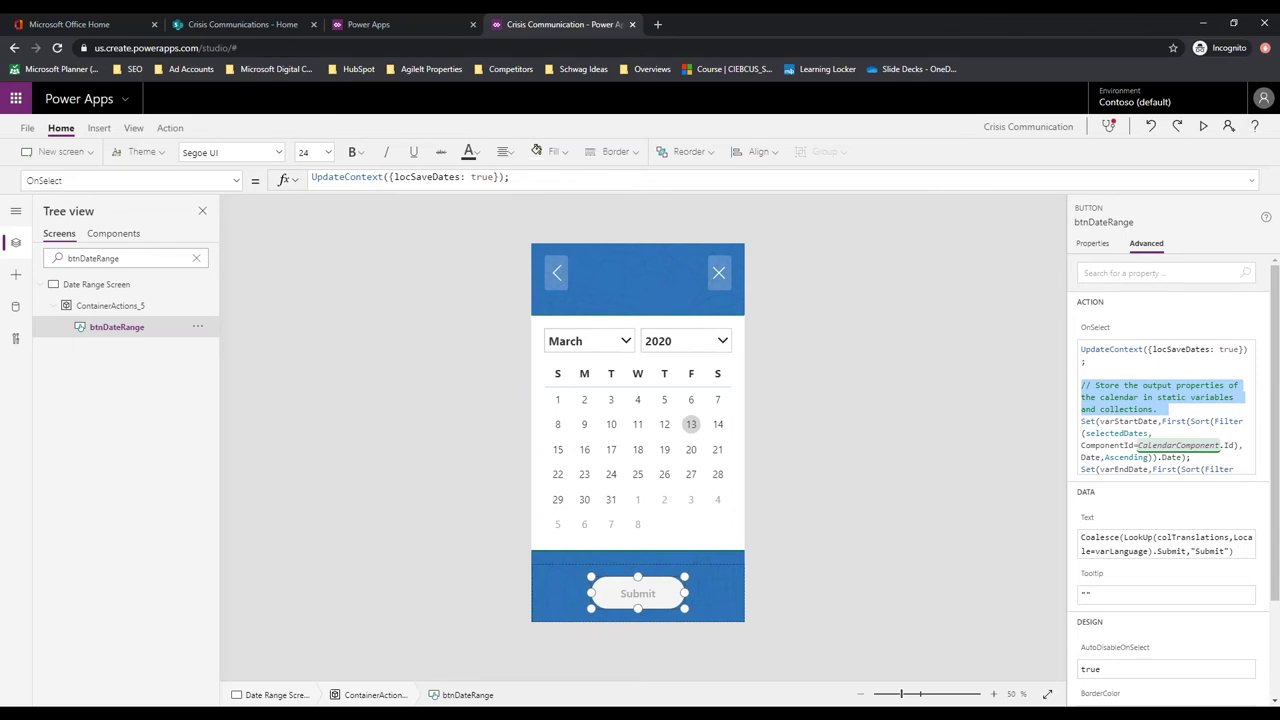
key("ctrl+s")
Launch the Teams web app from Office Home and reach the Join or create a team page
left_click(106, 26)
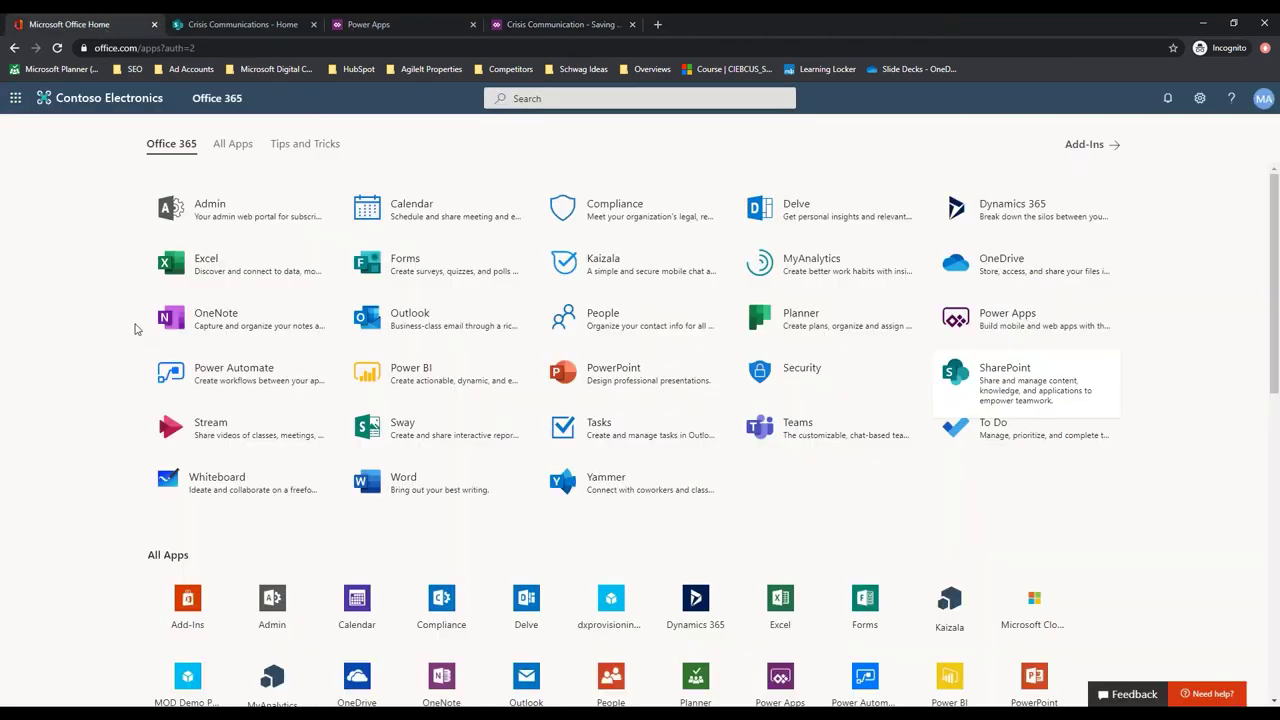
left_click(822, 432)
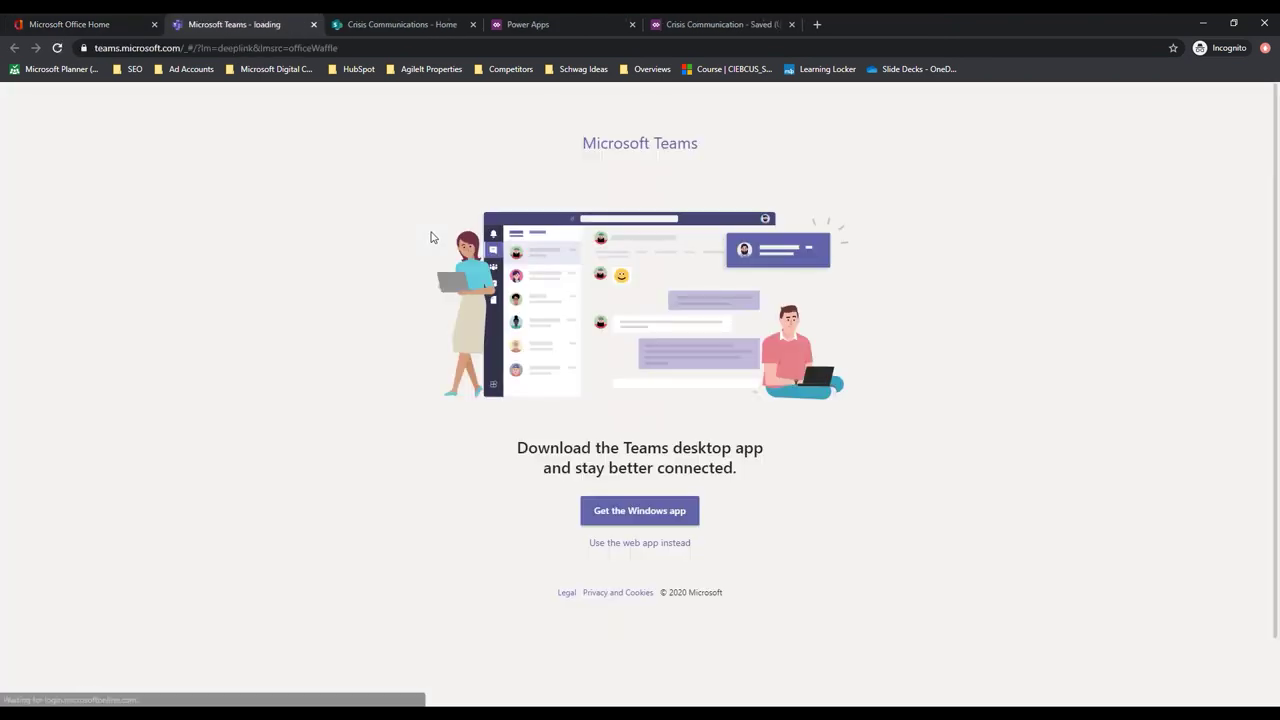
left_click(639, 545)
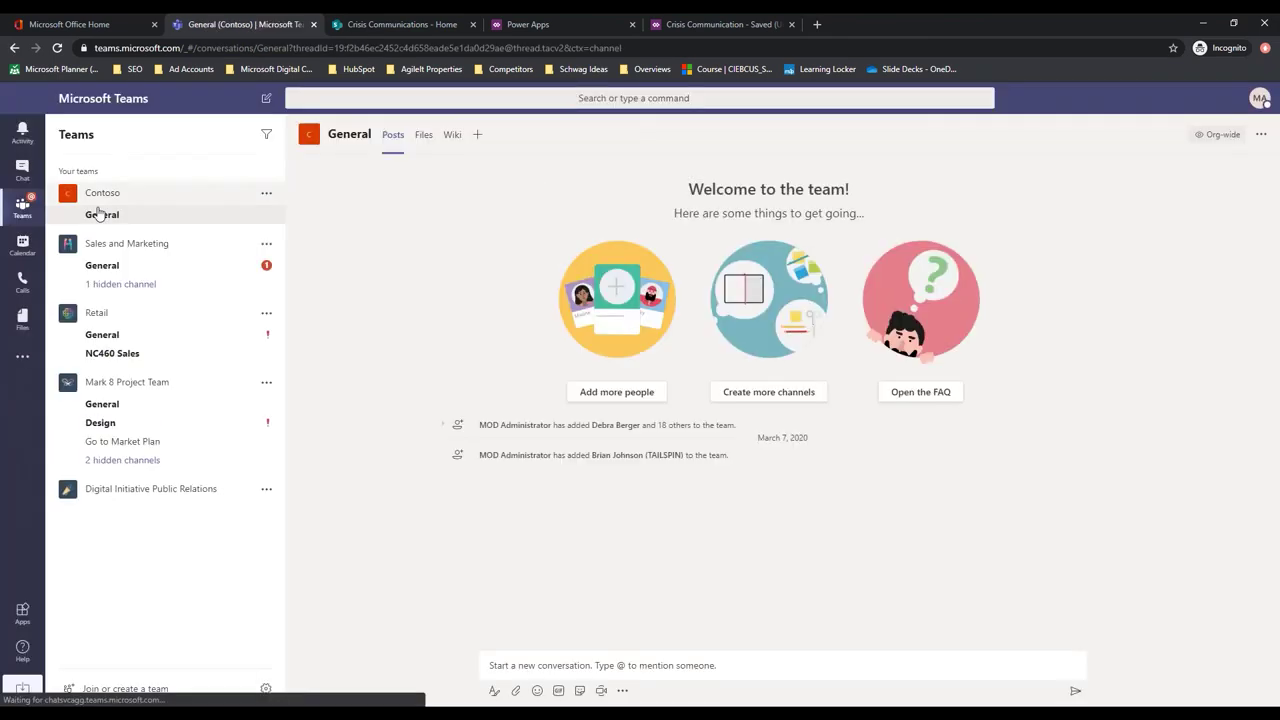
left_click(116, 689)
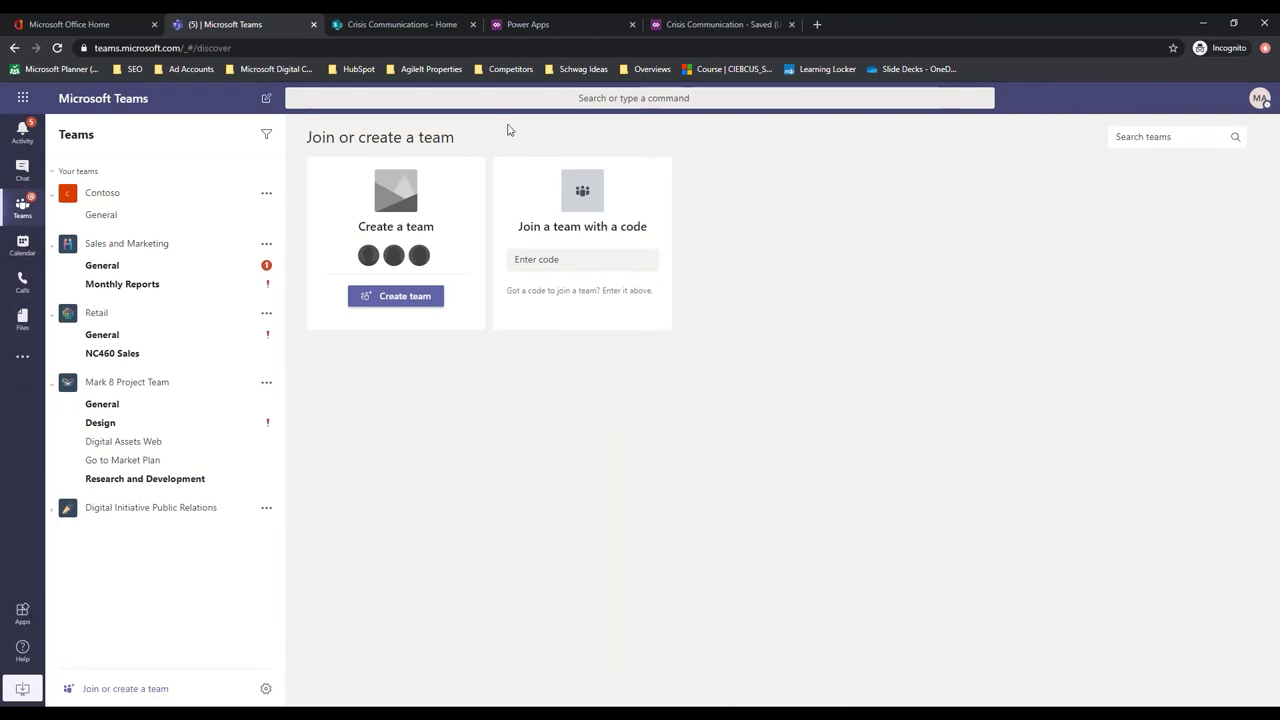
Build a private team from scratch named 'Crisis Management Team'
left_click(418, 300)
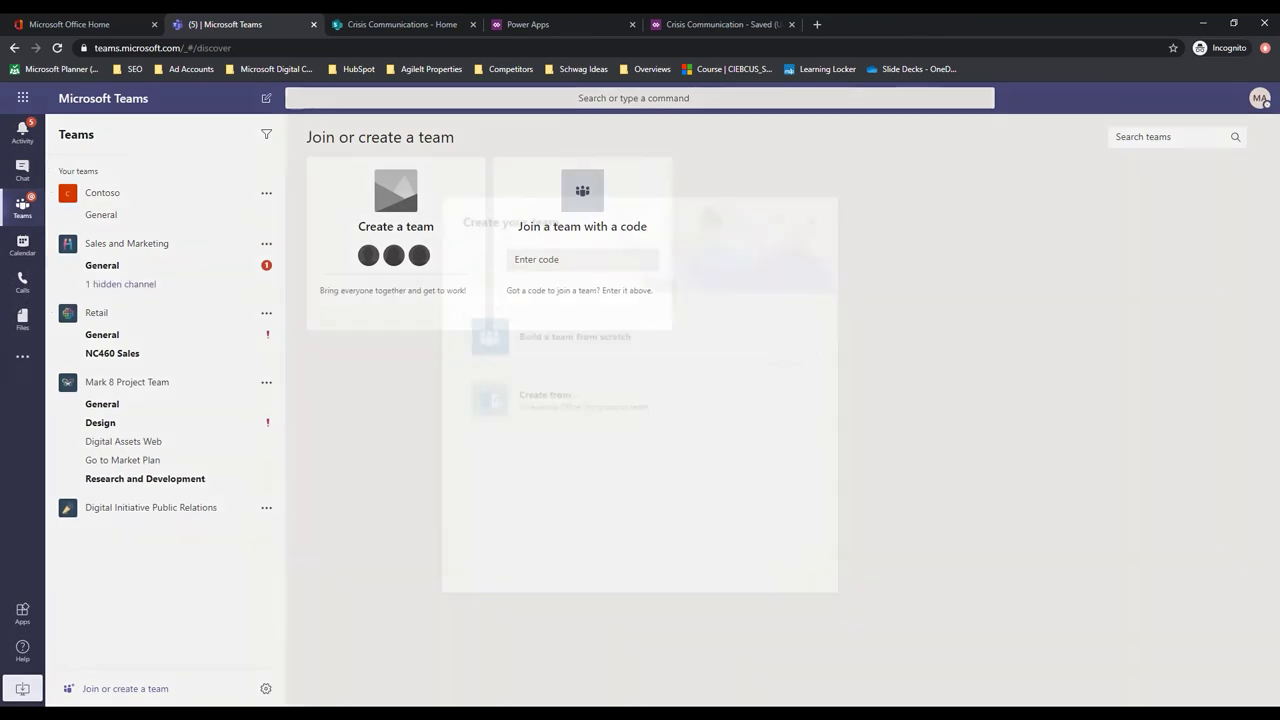
left_click(590, 348)
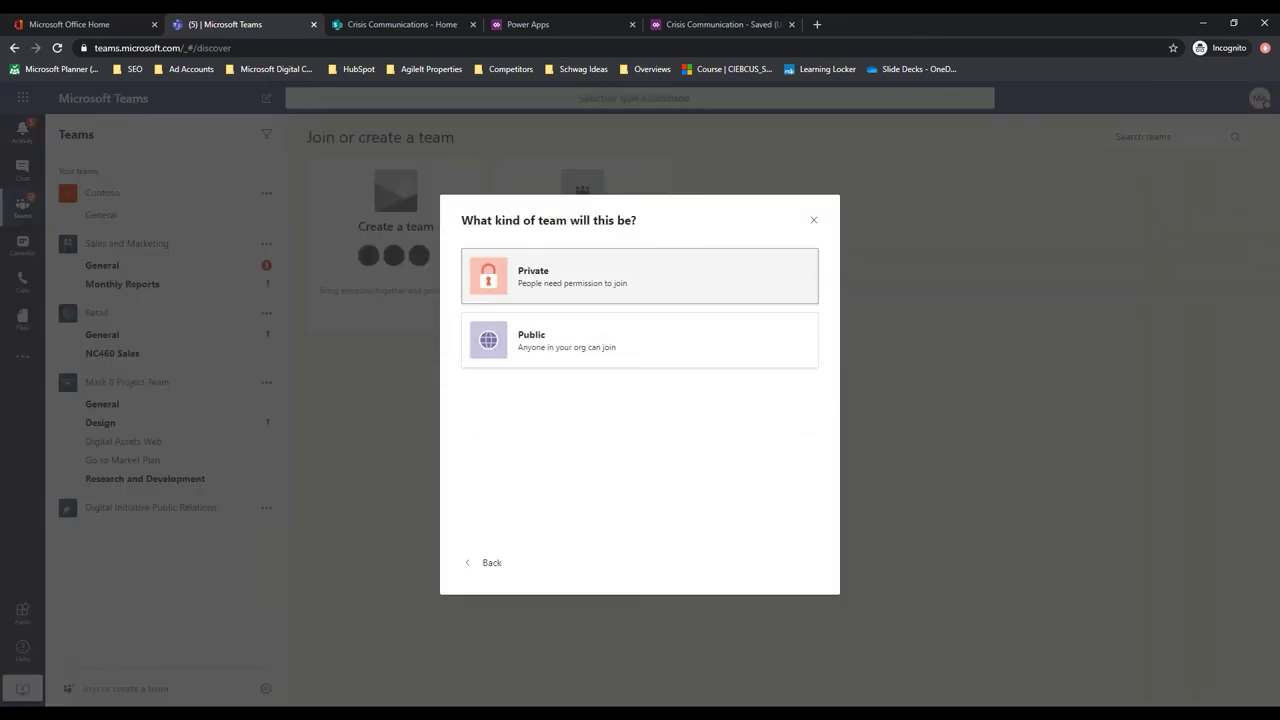
left_click(549, 291)
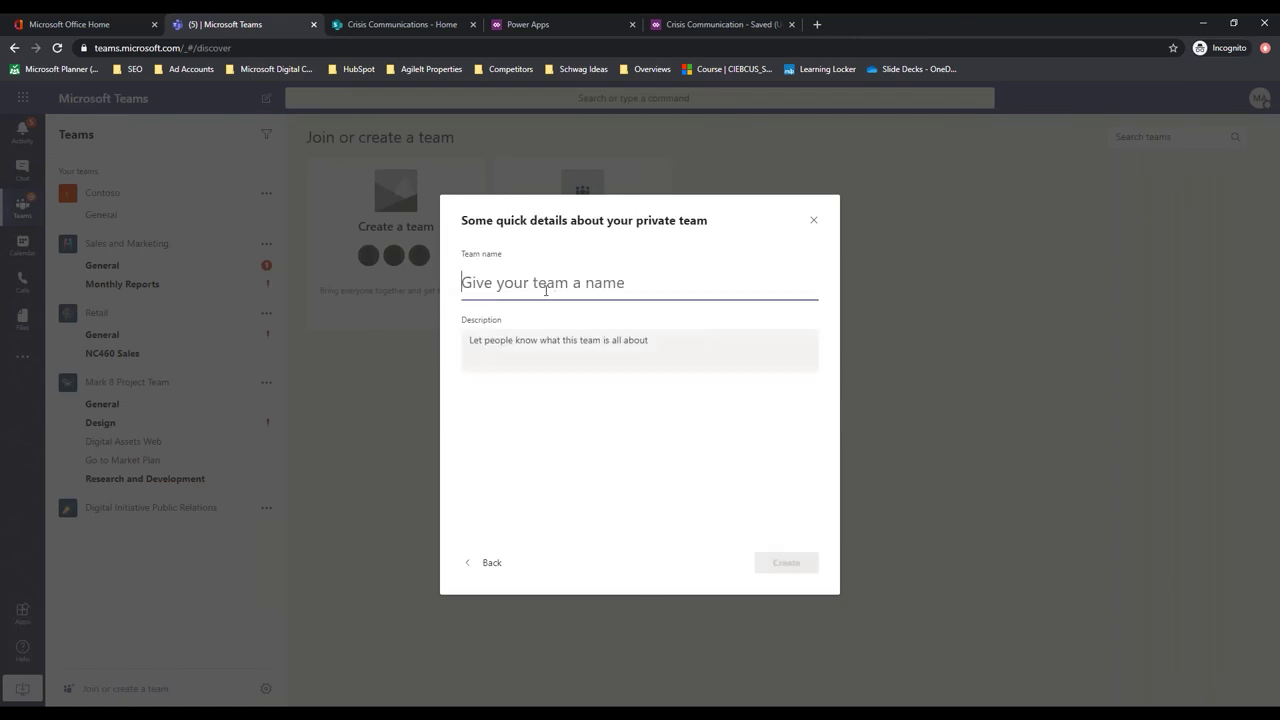
type("Crisis Ma")
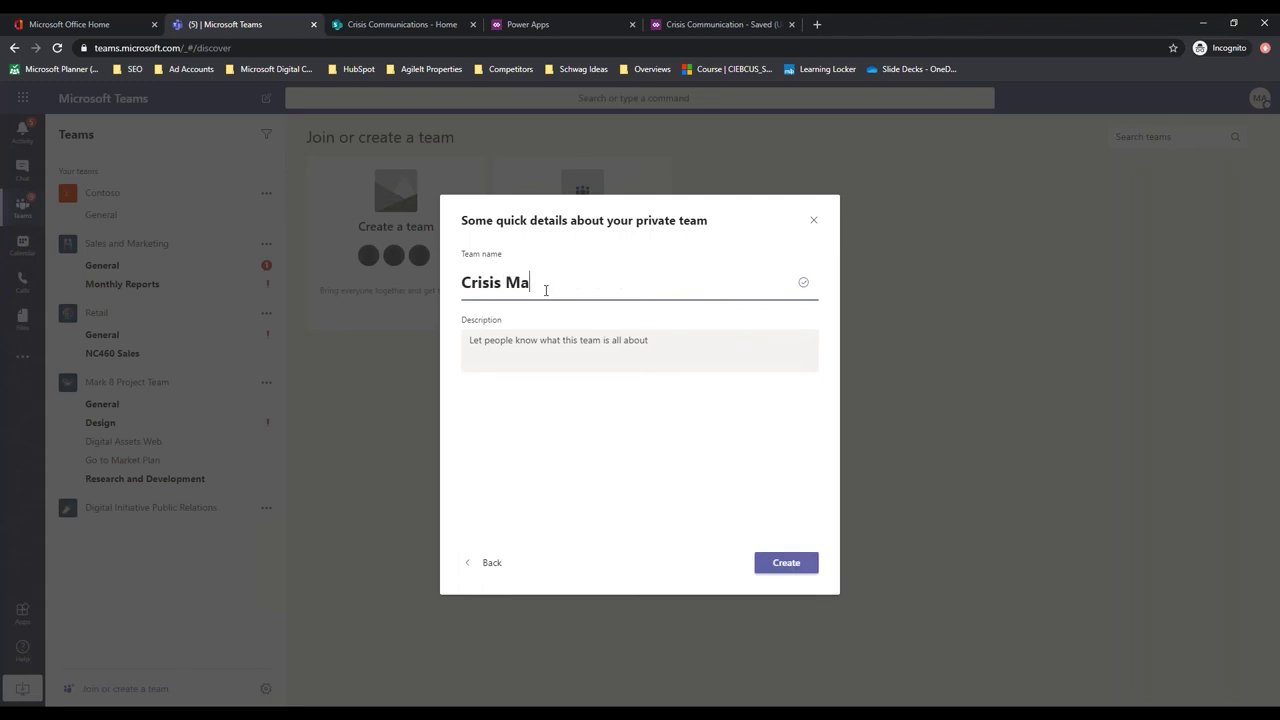
type("nagement Team")
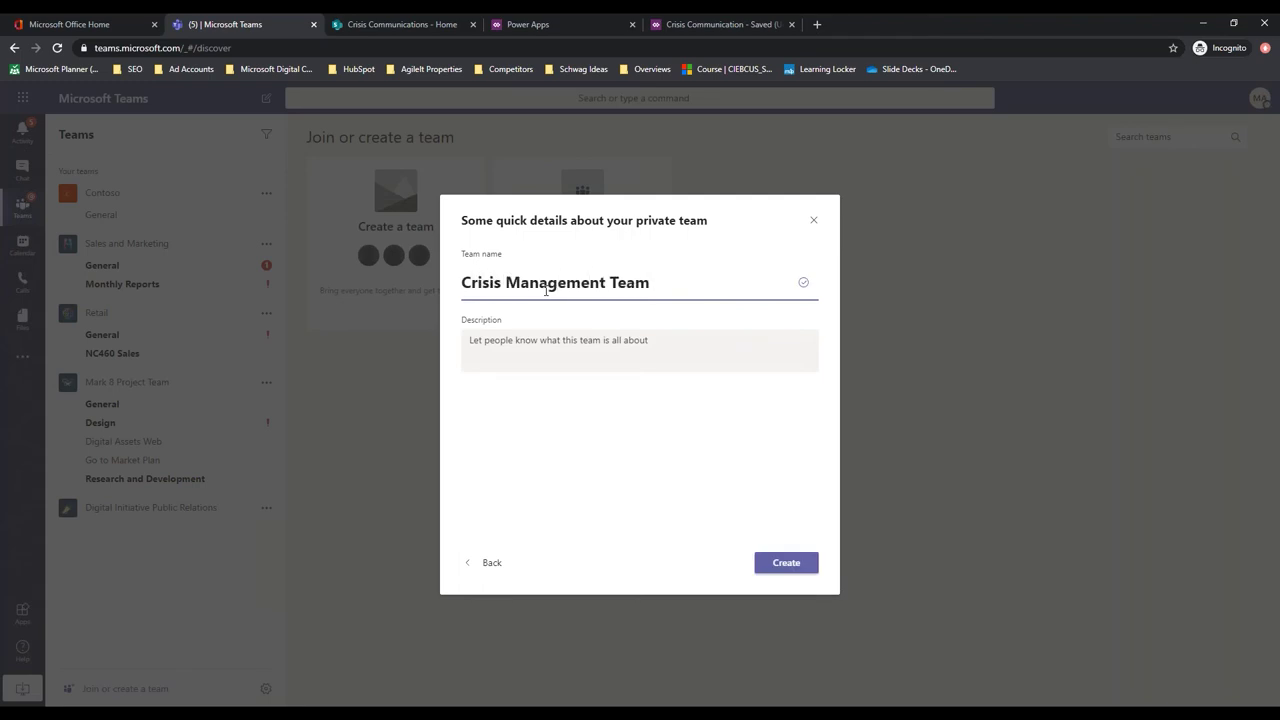
left_click(797, 565)
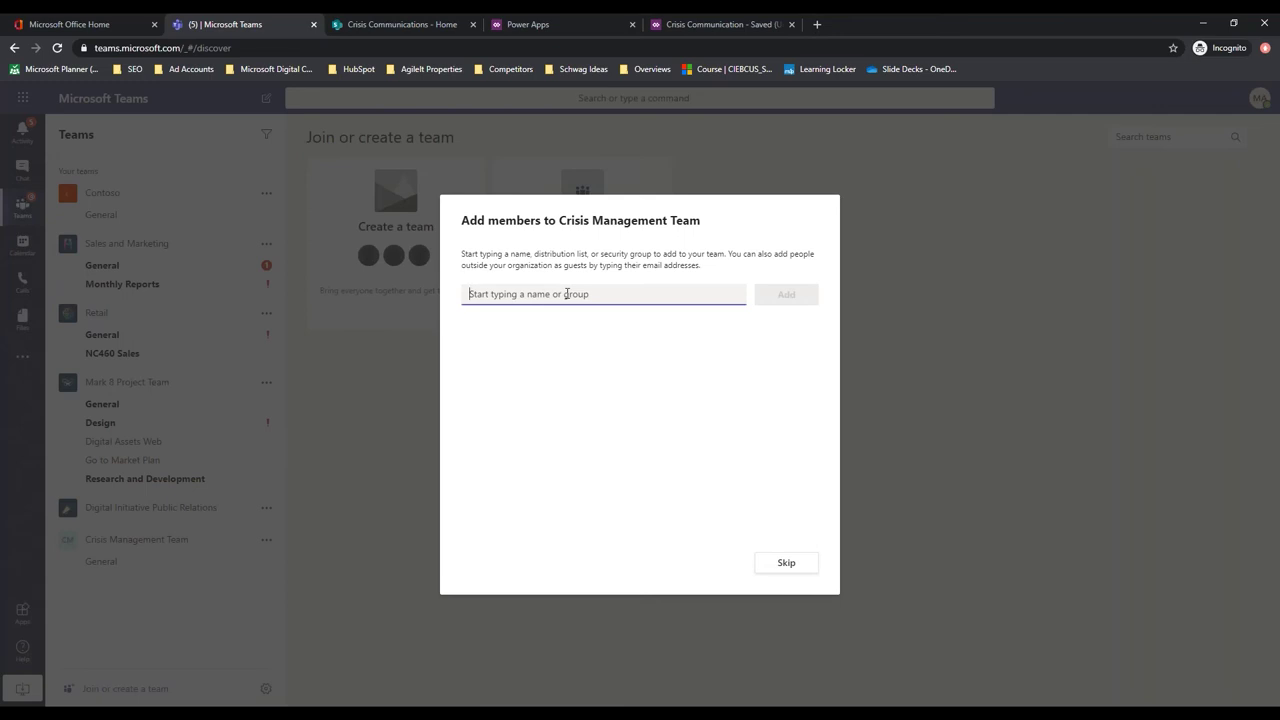
Search for and add the first suggested person as a team member
type("a")
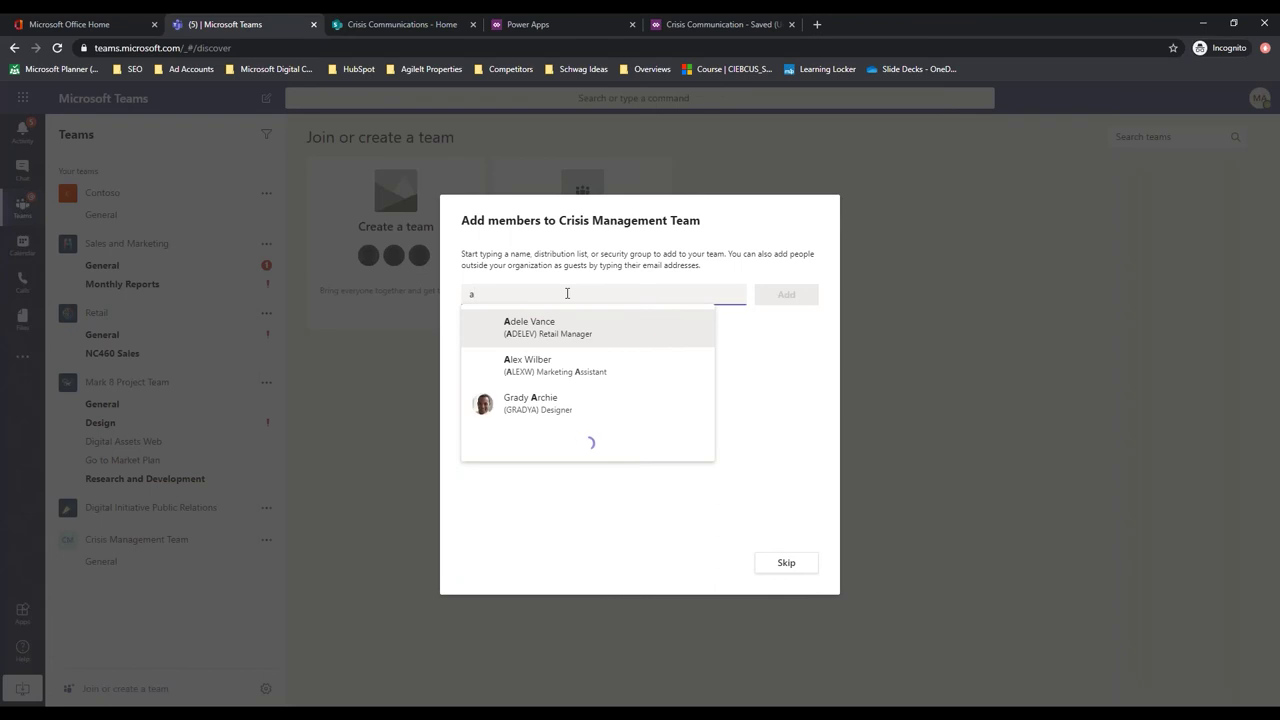
left_click(528, 338)
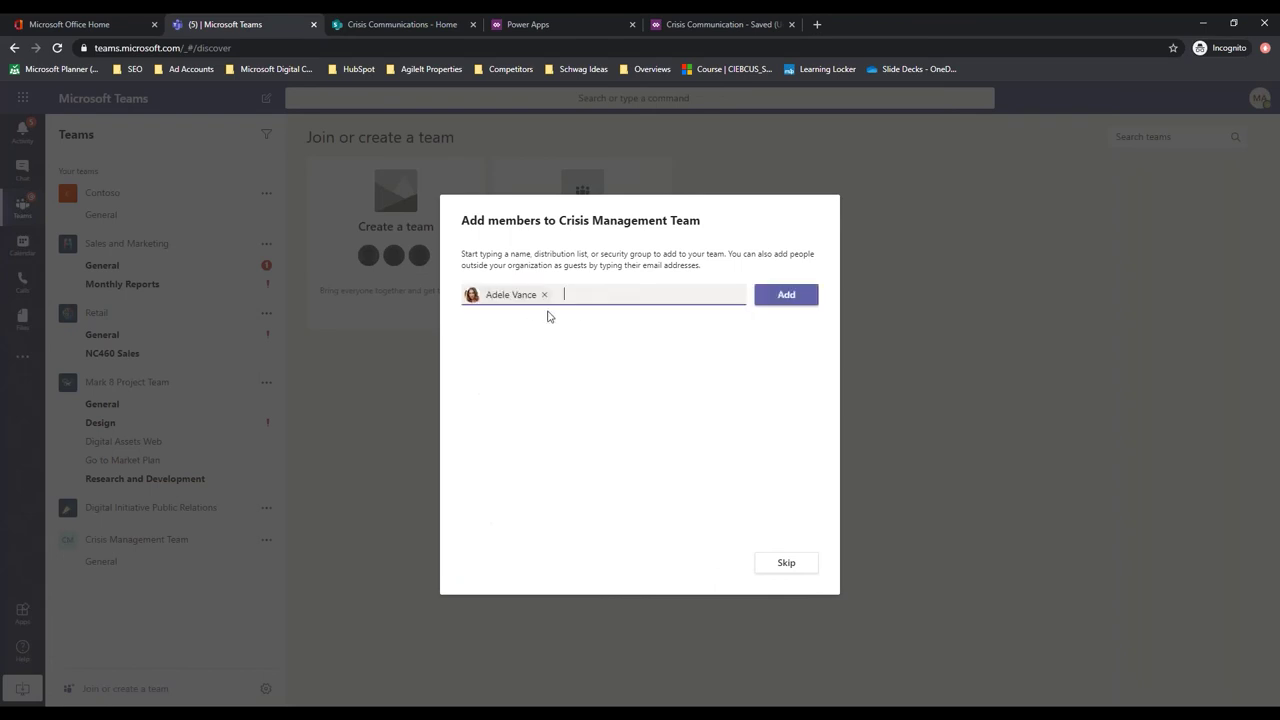
left_click(806, 297)
Add a second person as a member, then close the Add members dialog
left_click(527, 292)
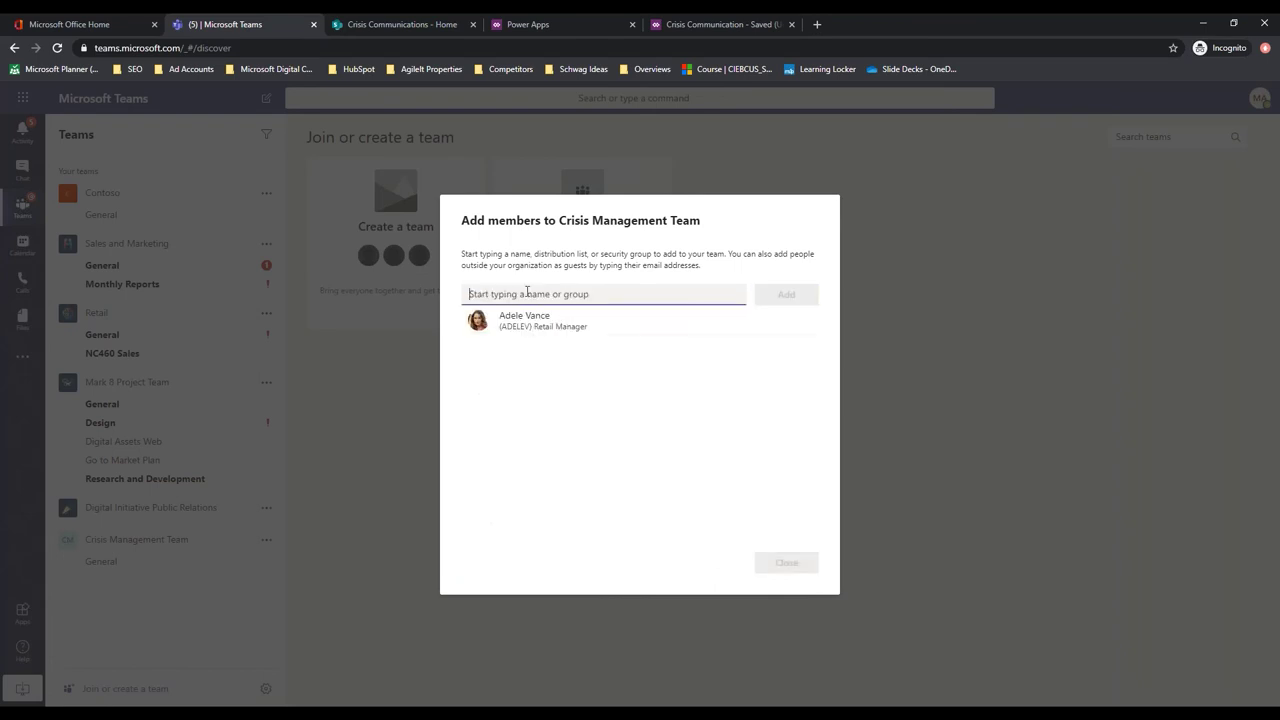
type("b")
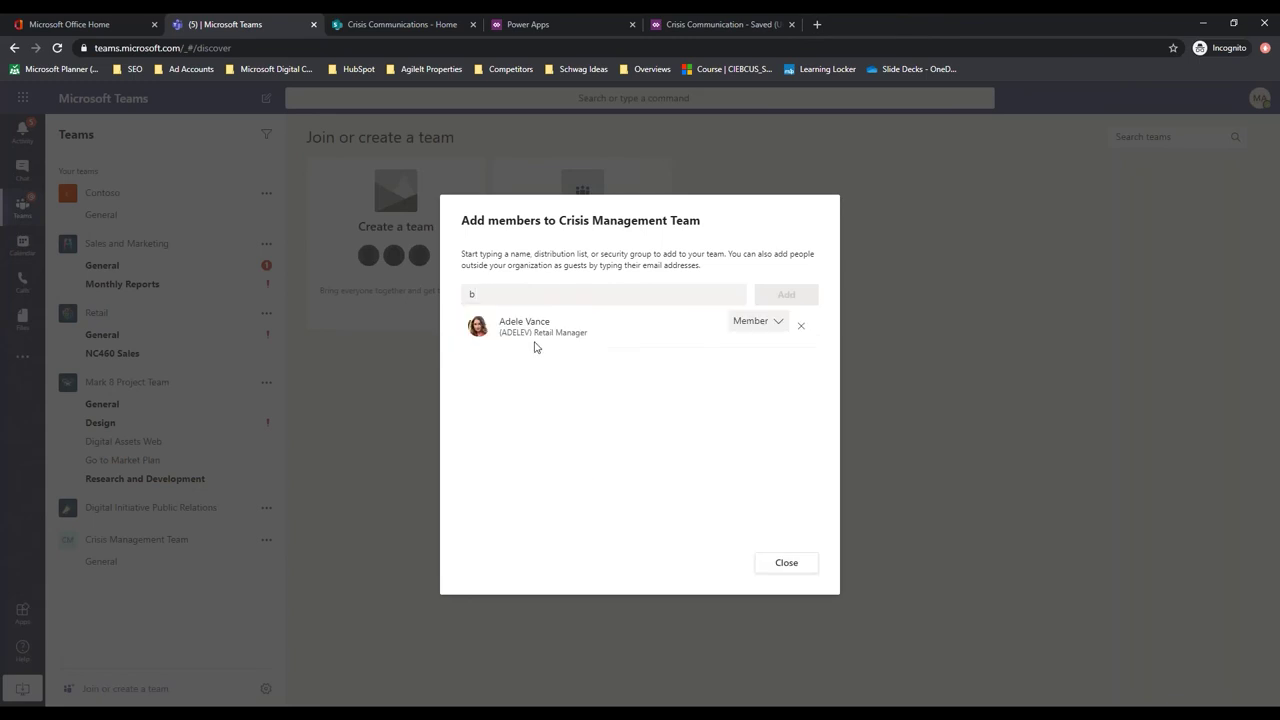
left_click(490, 295)
type("v")
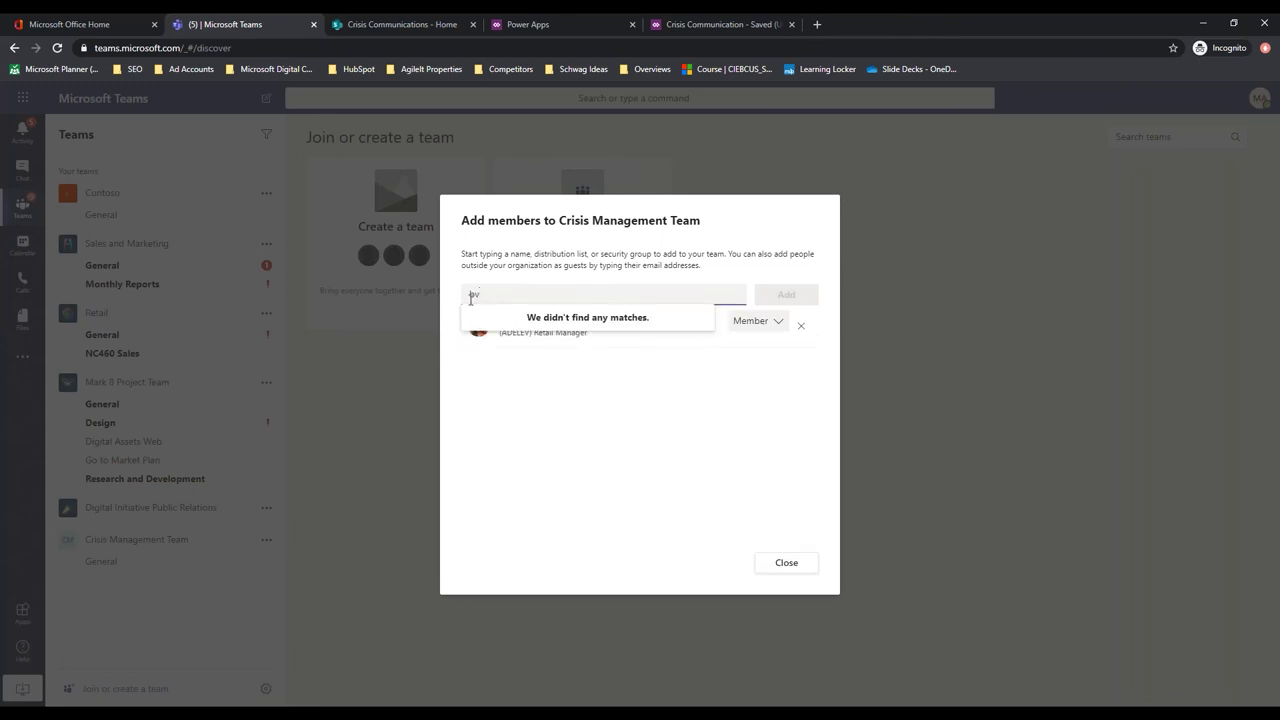
key("BackSpace")
key("BackSpace")
type("c")
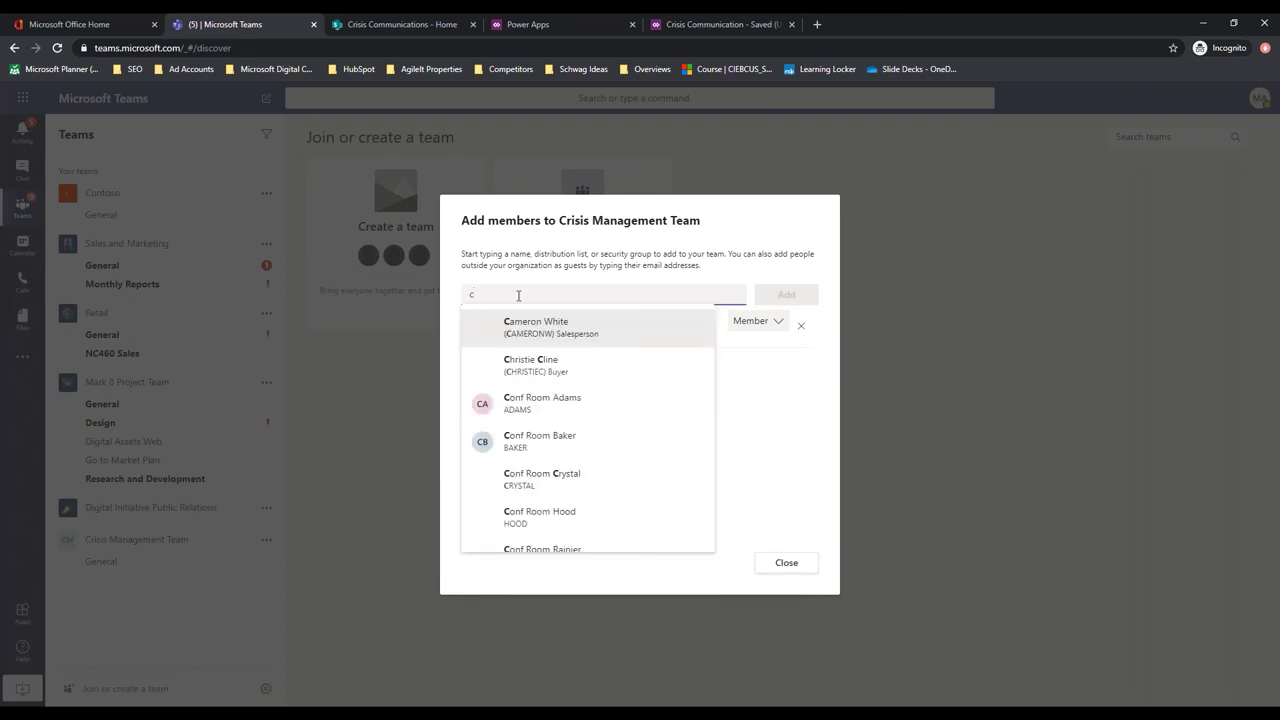
left_click(545, 338)
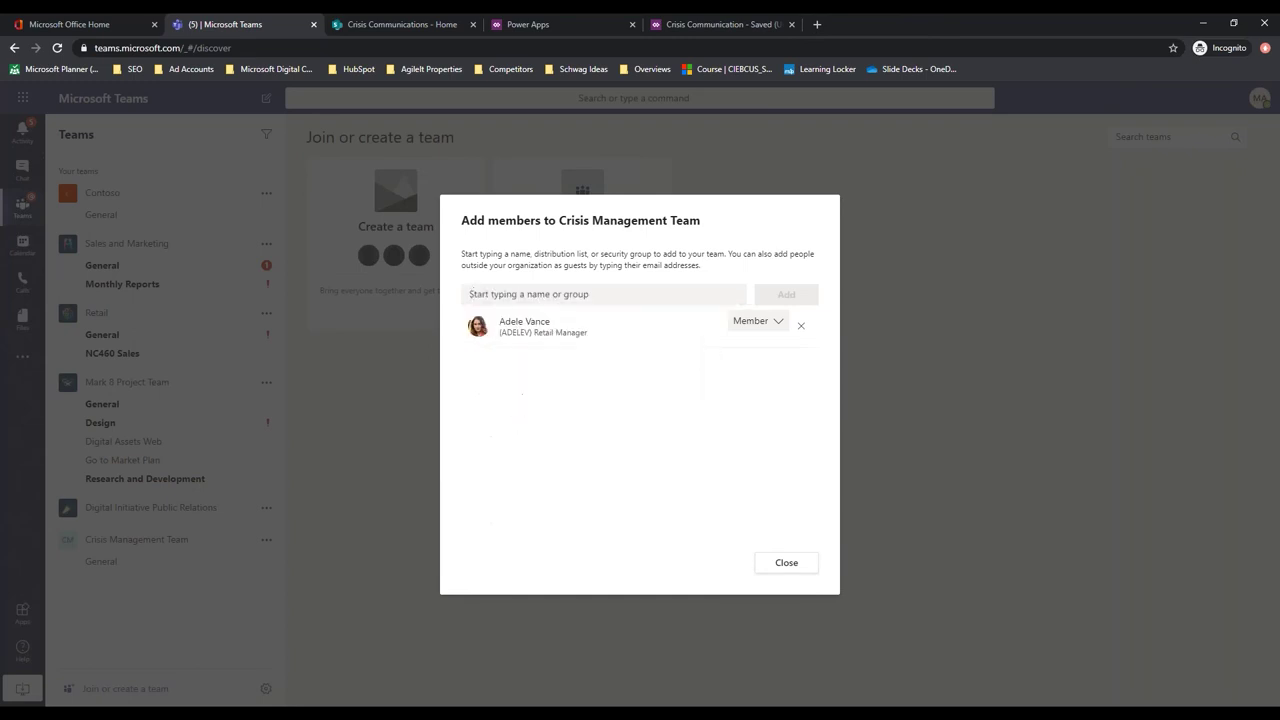
left_click(787, 293)
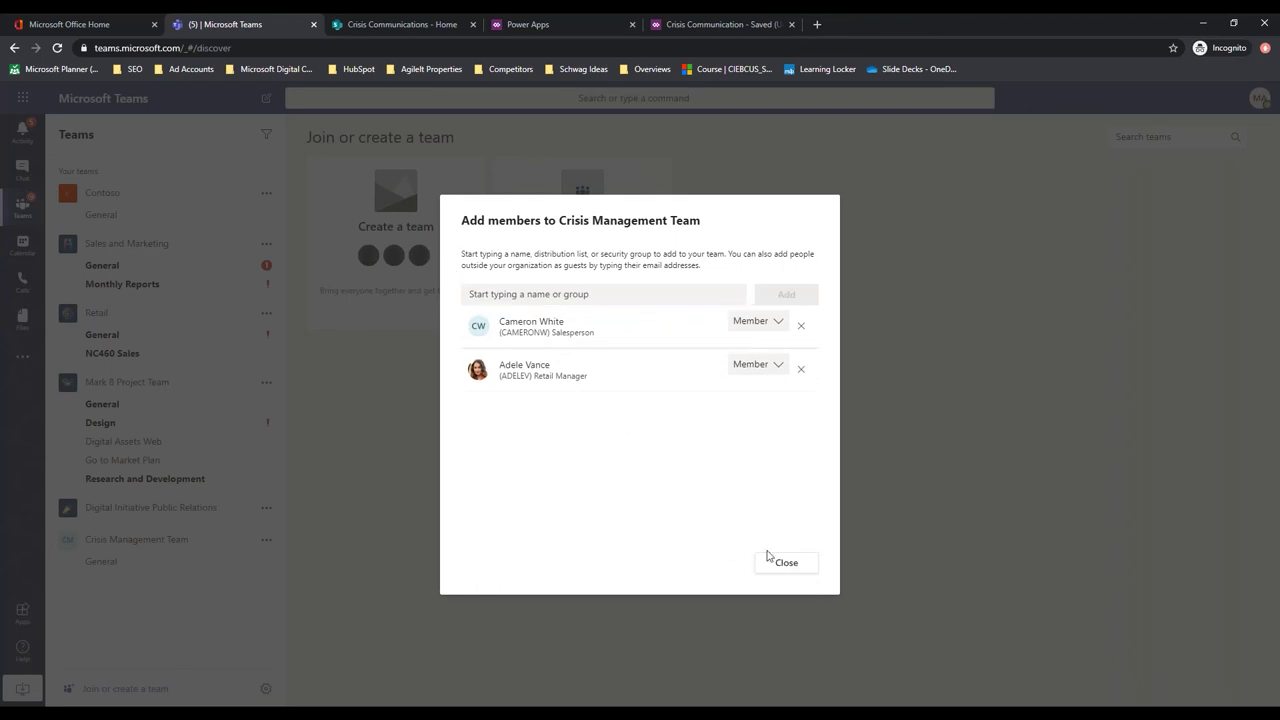
type("mod")
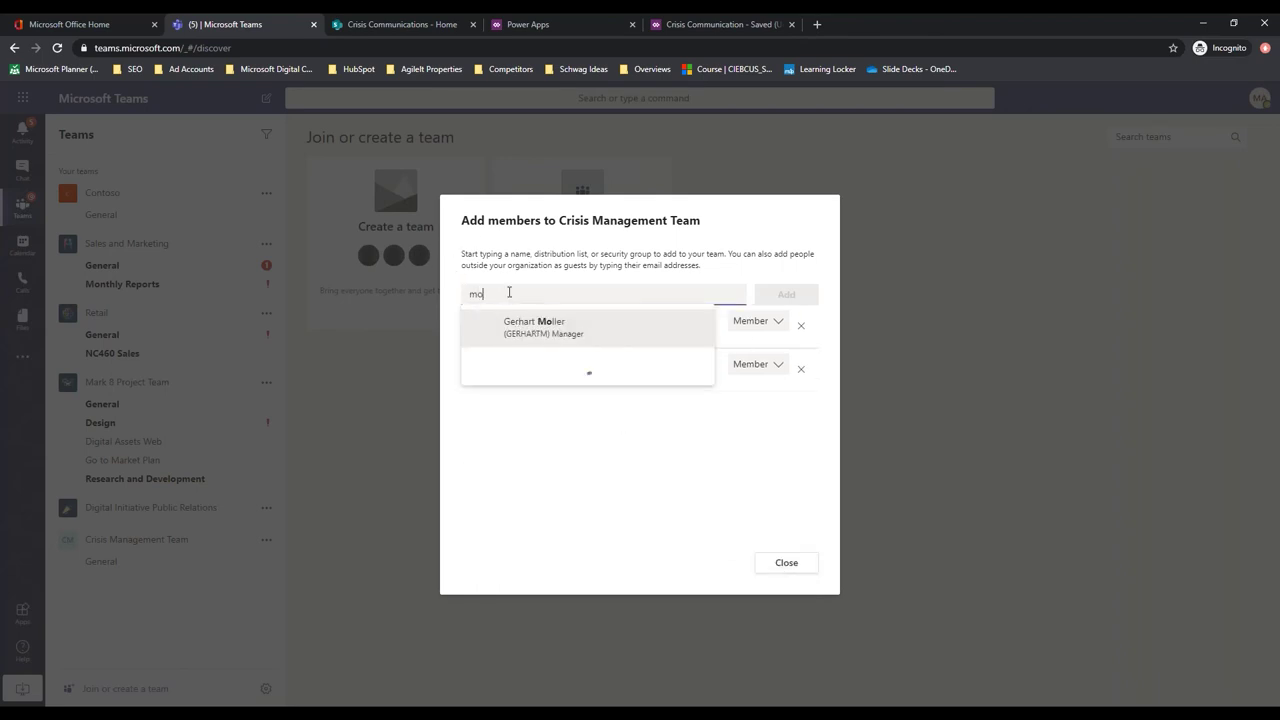
left_click(786, 562)
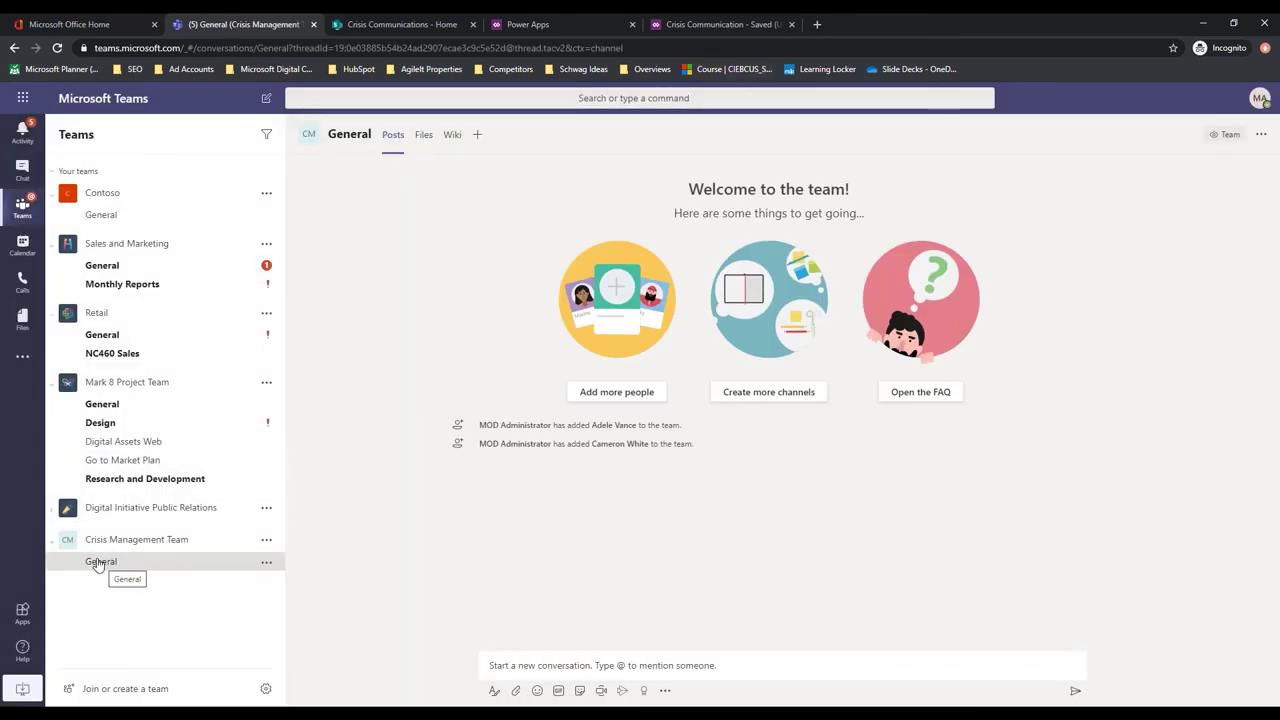
Get the General channel's link and copy it
left_click(266, 561)
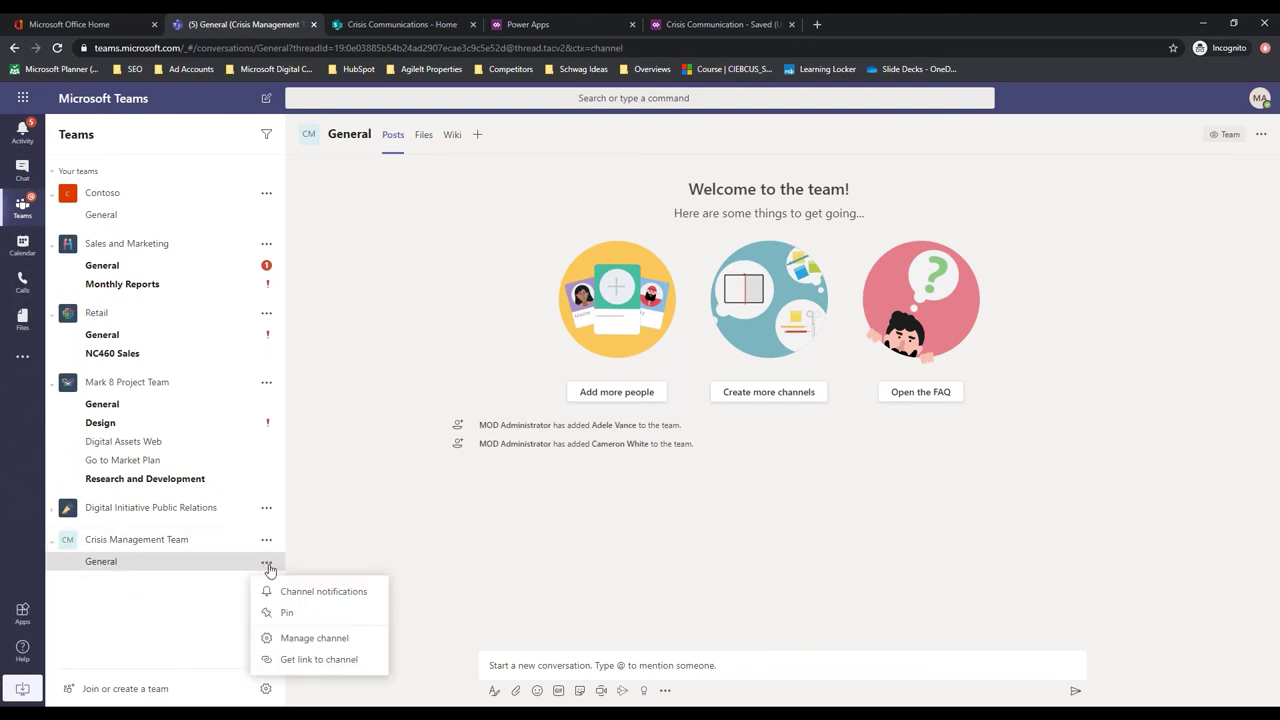
left_click(297, 659)
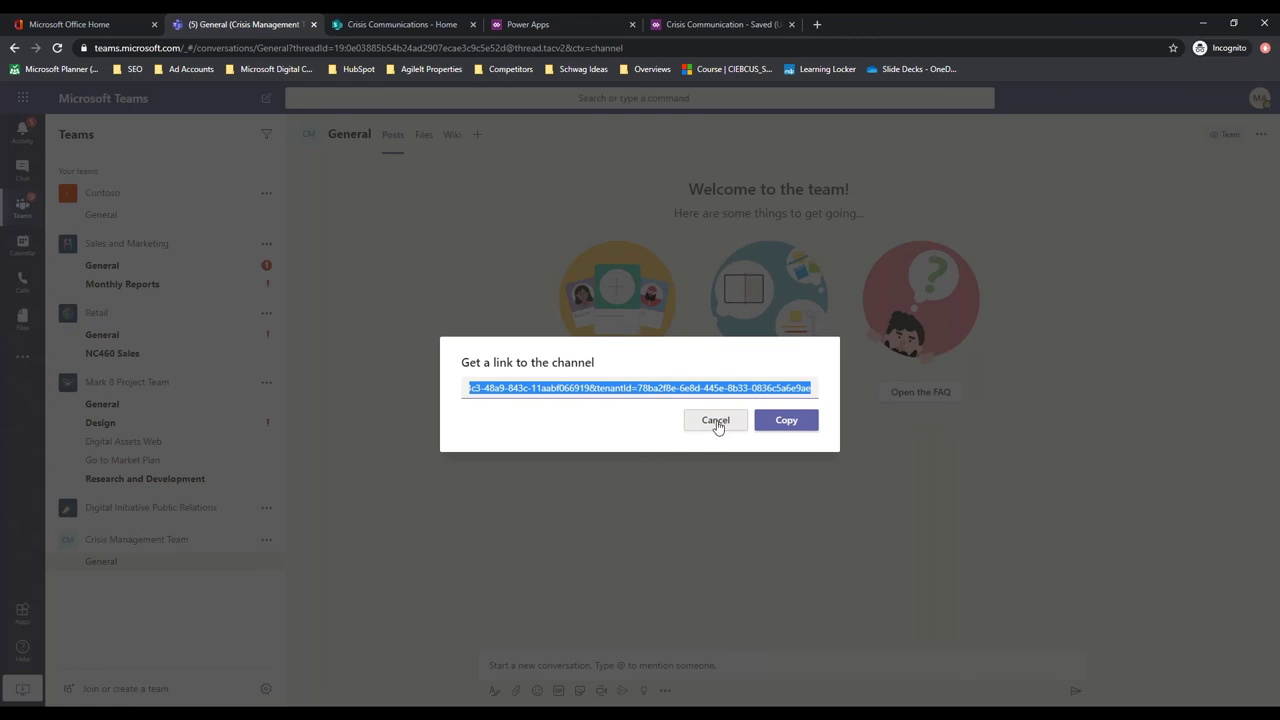
right_click(672, 389)
left_click(760, 417)
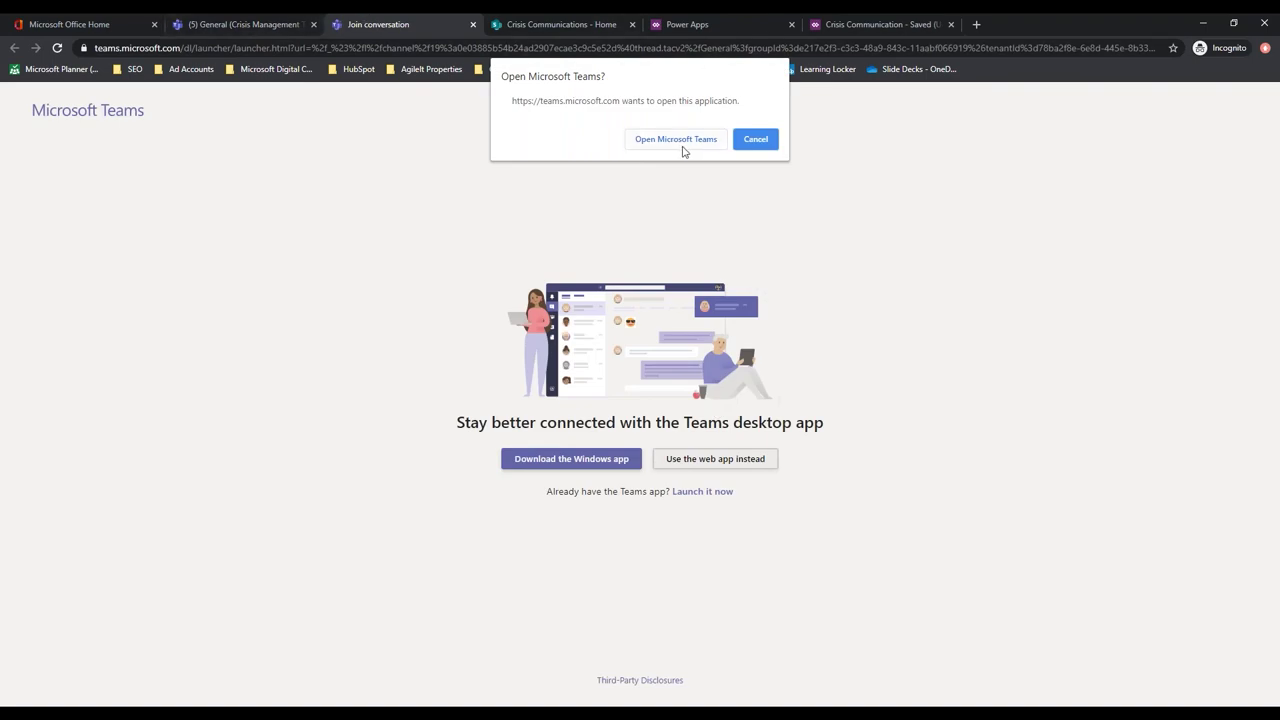
left_click(757, 144)
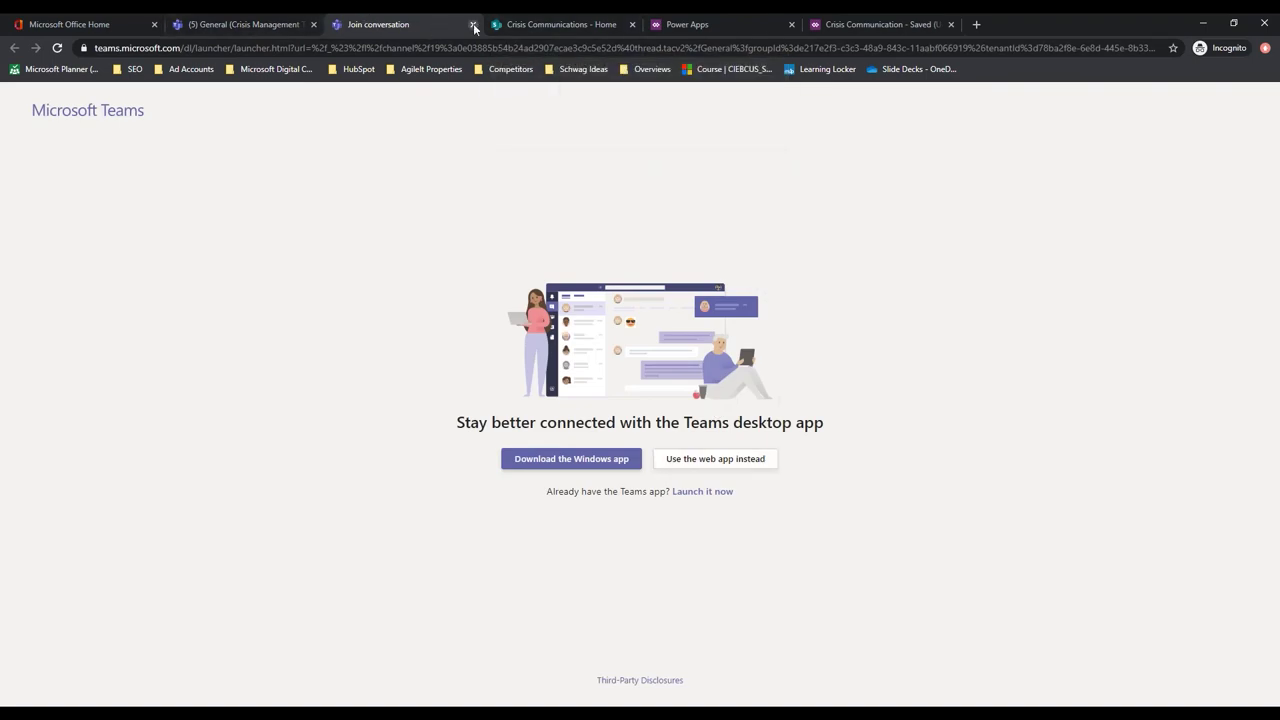
left_click(472, 28)
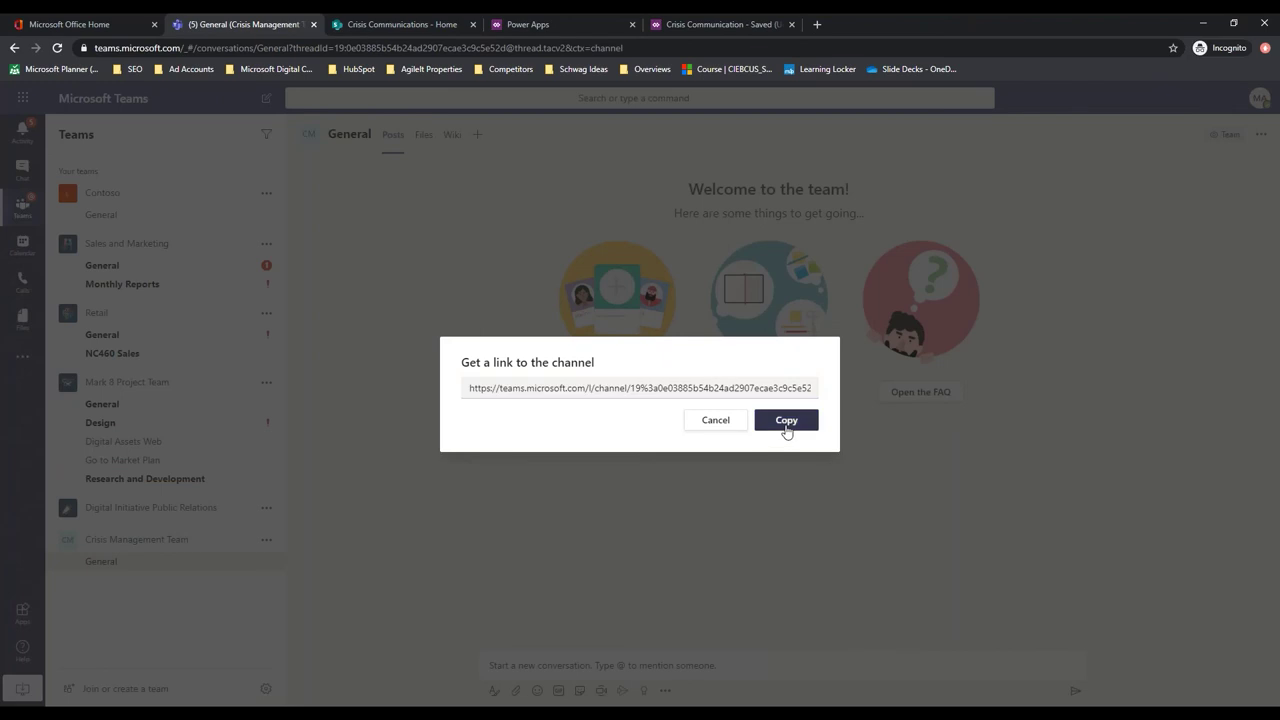
left_click(786, 428)
Paste the channel link as plain text into a new, unsent General channel message draft
left_click(538, 665)
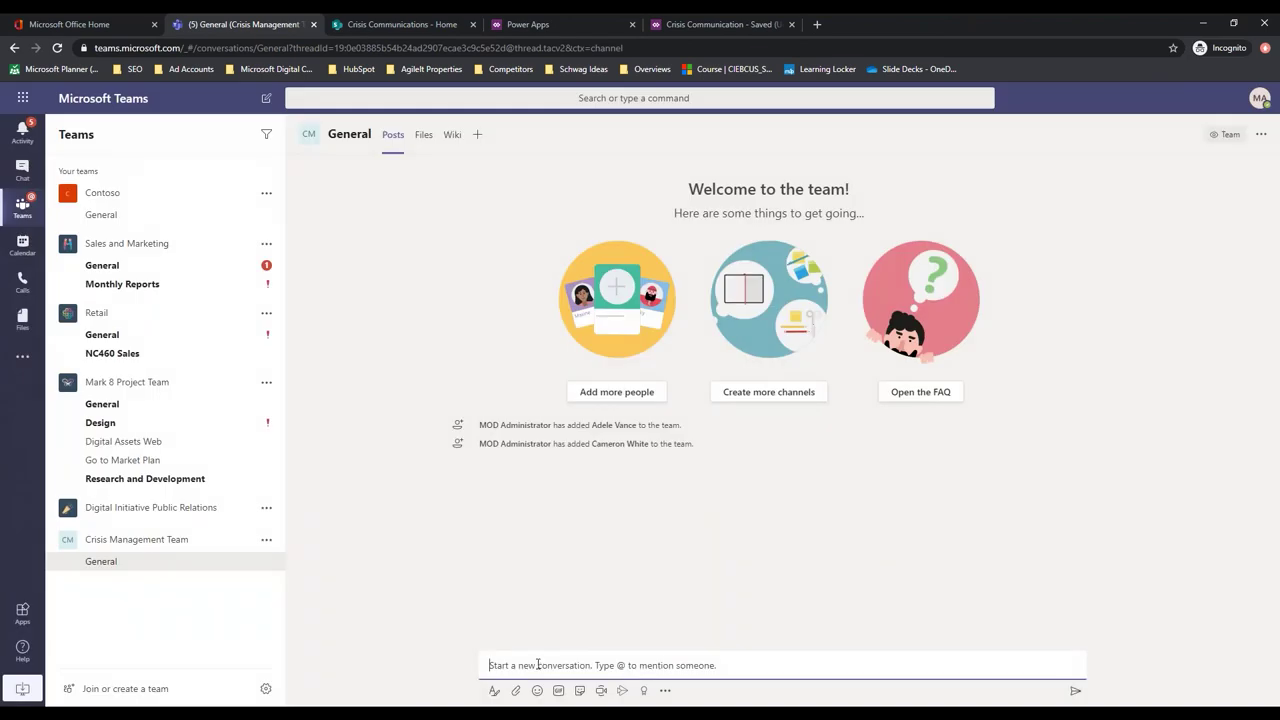
key("ctrl+v")
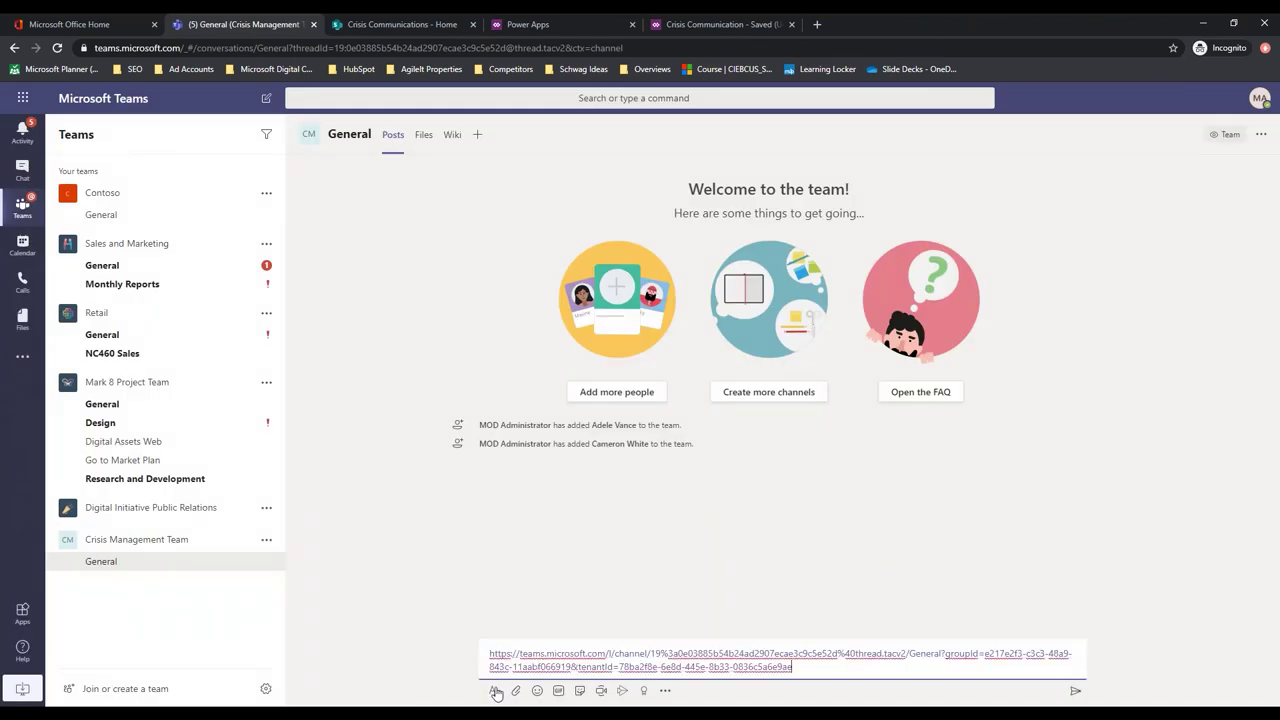
left_click(494, 691)
left_click(591, 500)
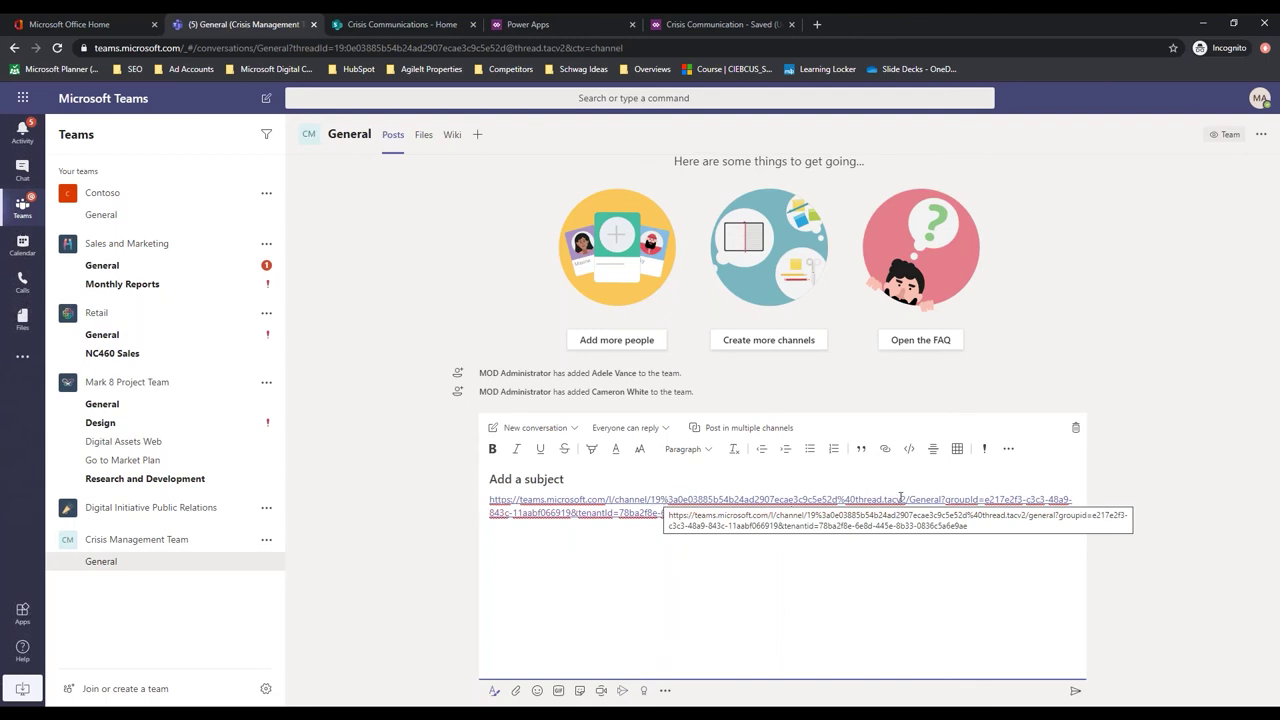
key("ctrl+z")
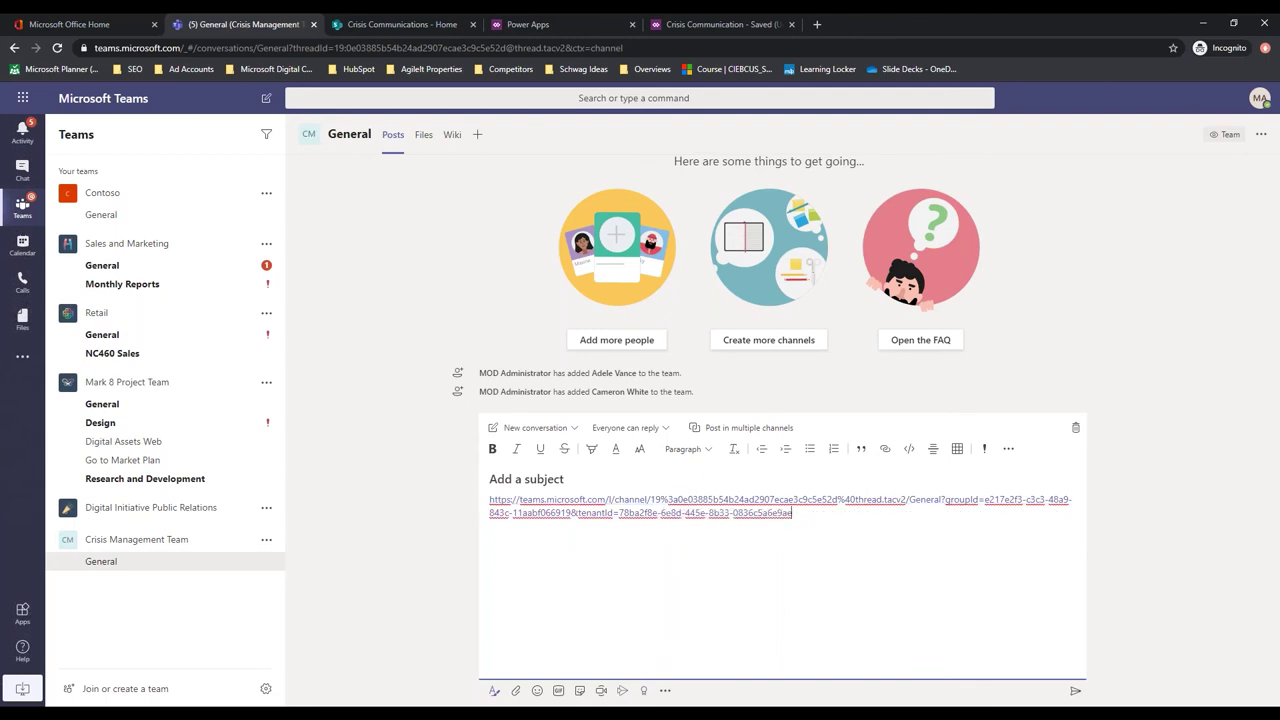
Open CrisisCommunication.Request from My flows in Power Automate and expand its Team Id step
left_click(110, 25)
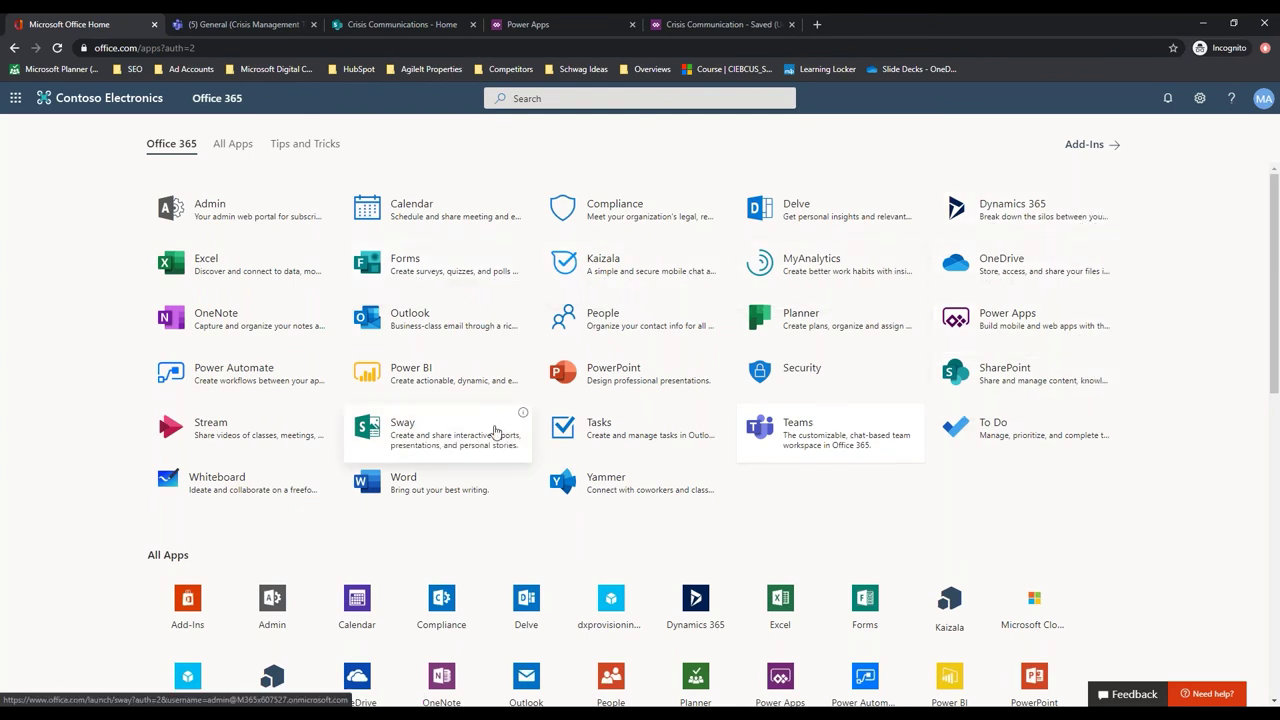
left_click(226, 381)
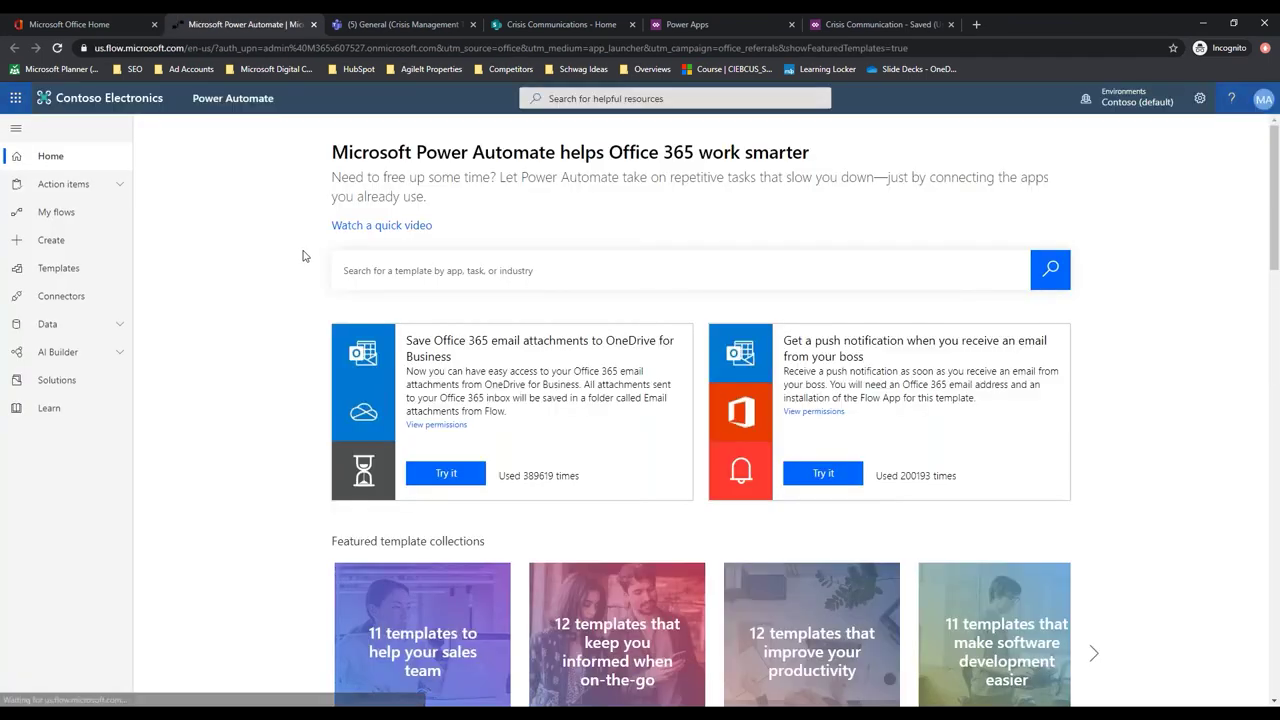
left_click(64, 218)
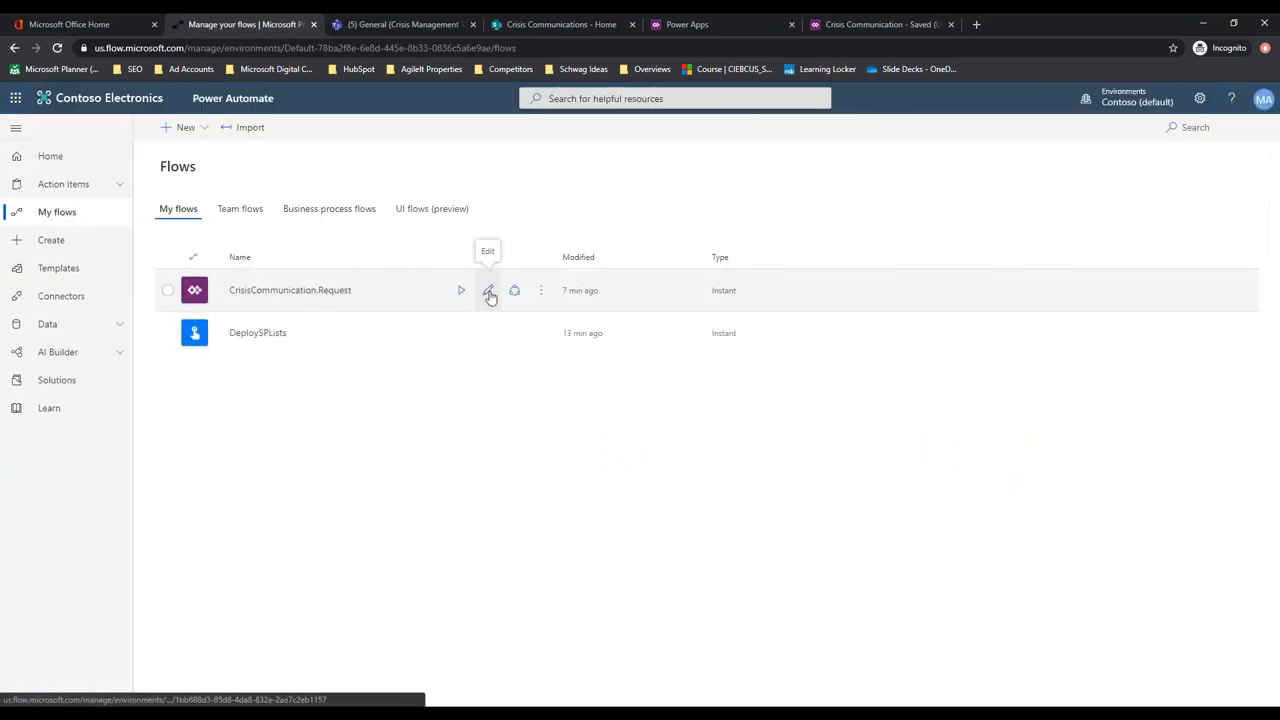
left_click(489, 293)
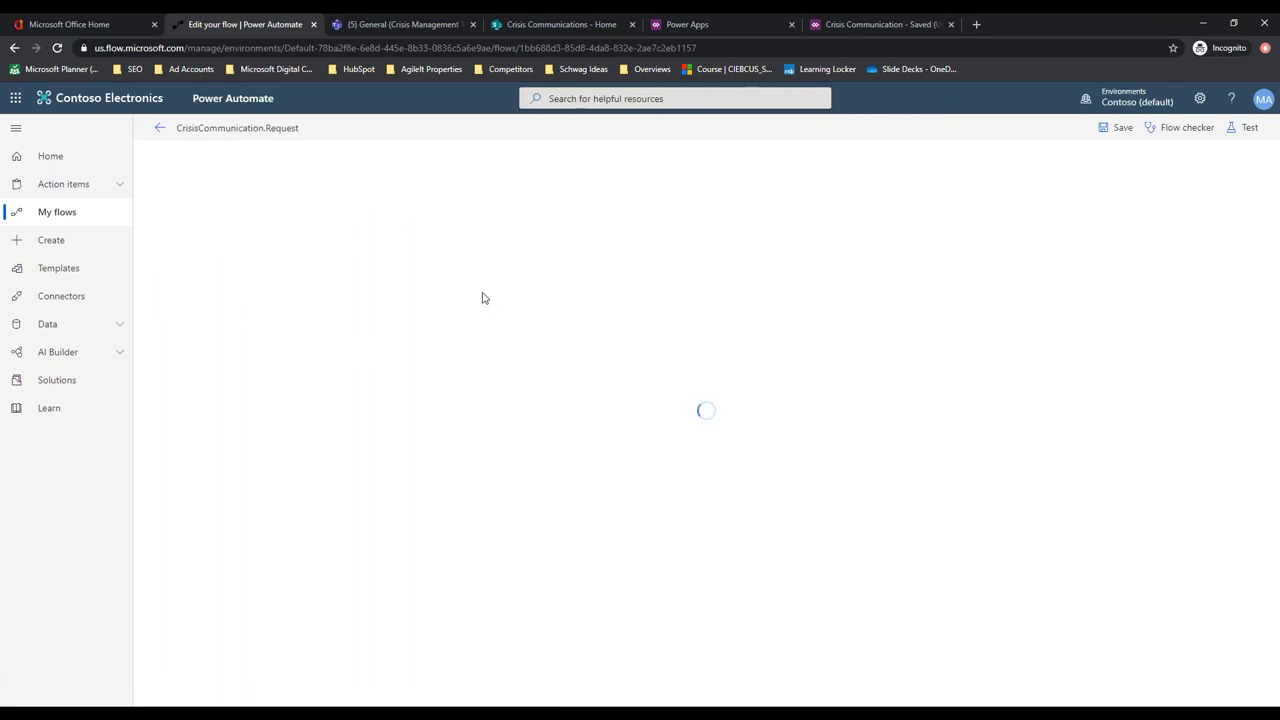
left_click(608, 224)
left_click(607, 258)
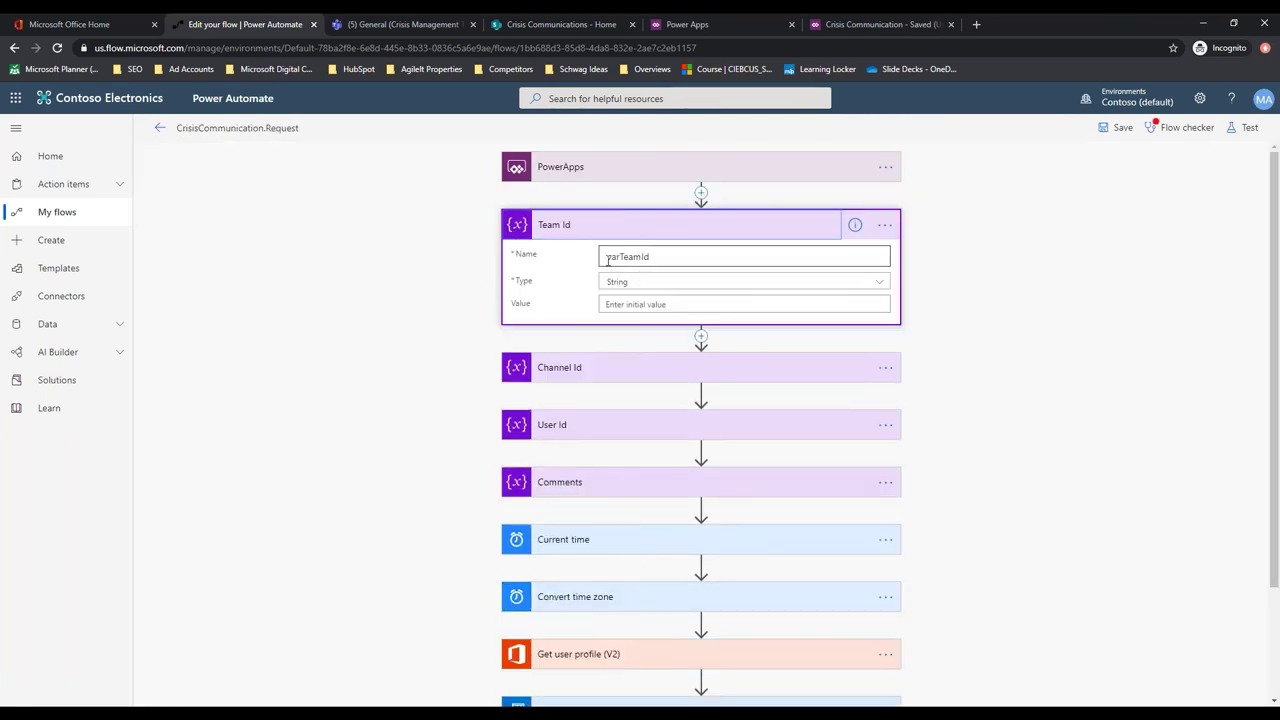
Copy the groupId from the Teams link and paste it as the Team Id variable's value
left_click(651, 305)
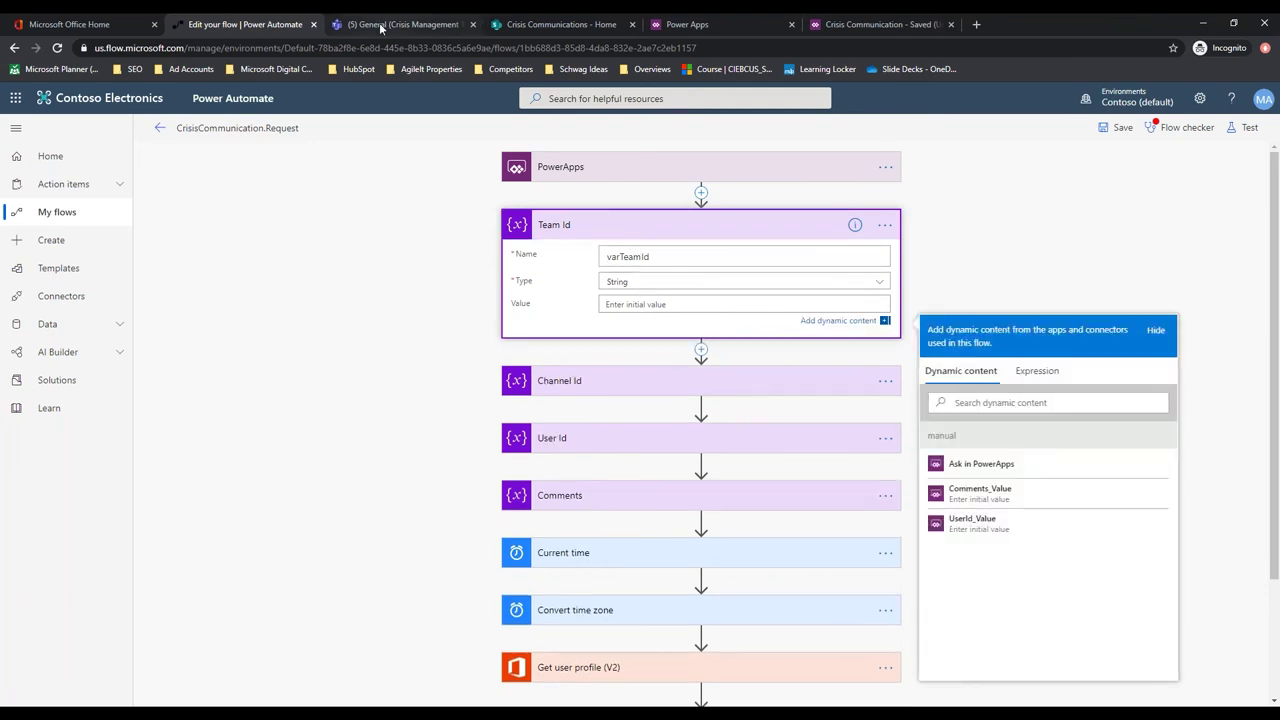
left_click(380, 24)
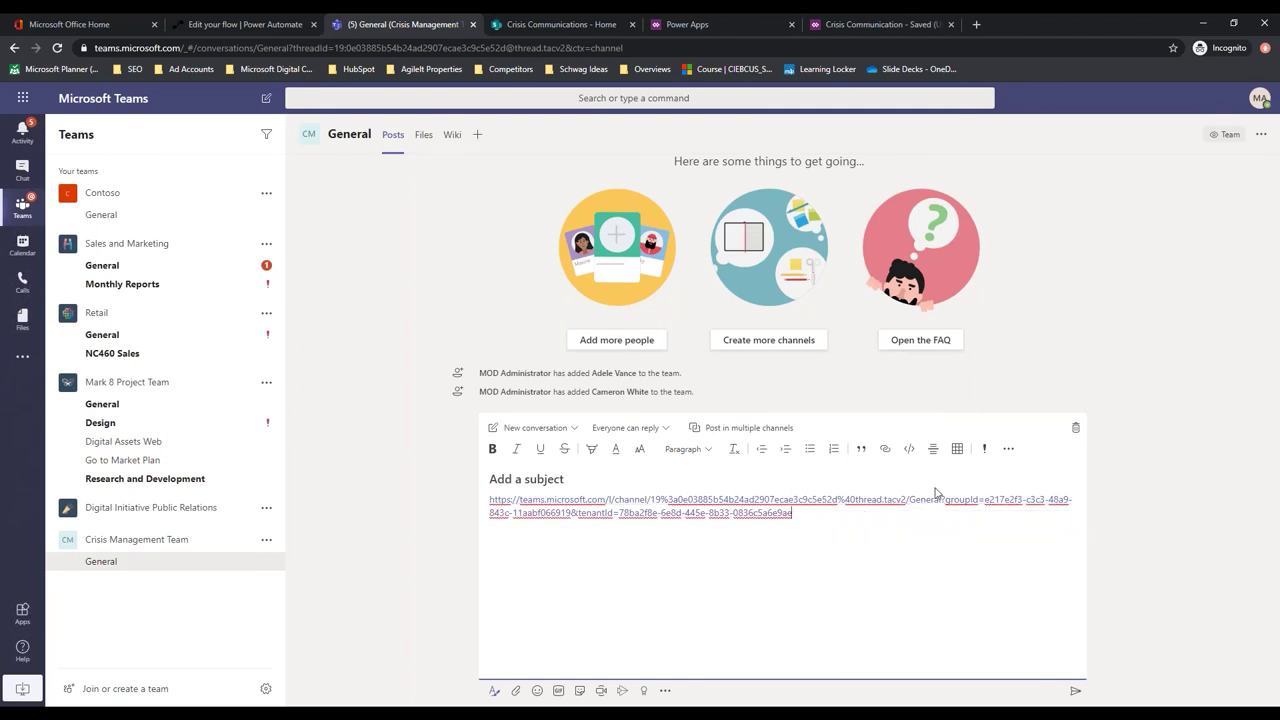
left_click_drag(985, 502, 795, 514)
left_click(985, 499, "shift")
left_click(979, 499, "shift")
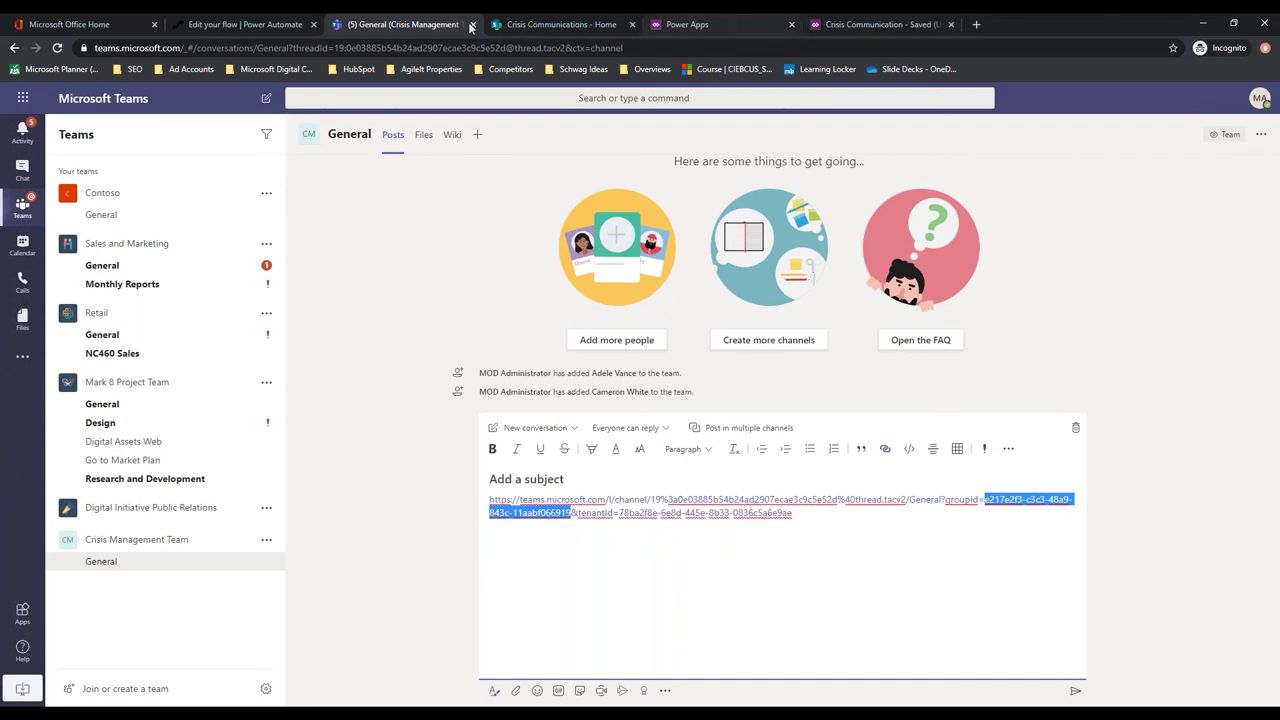
left_click(213, 25)
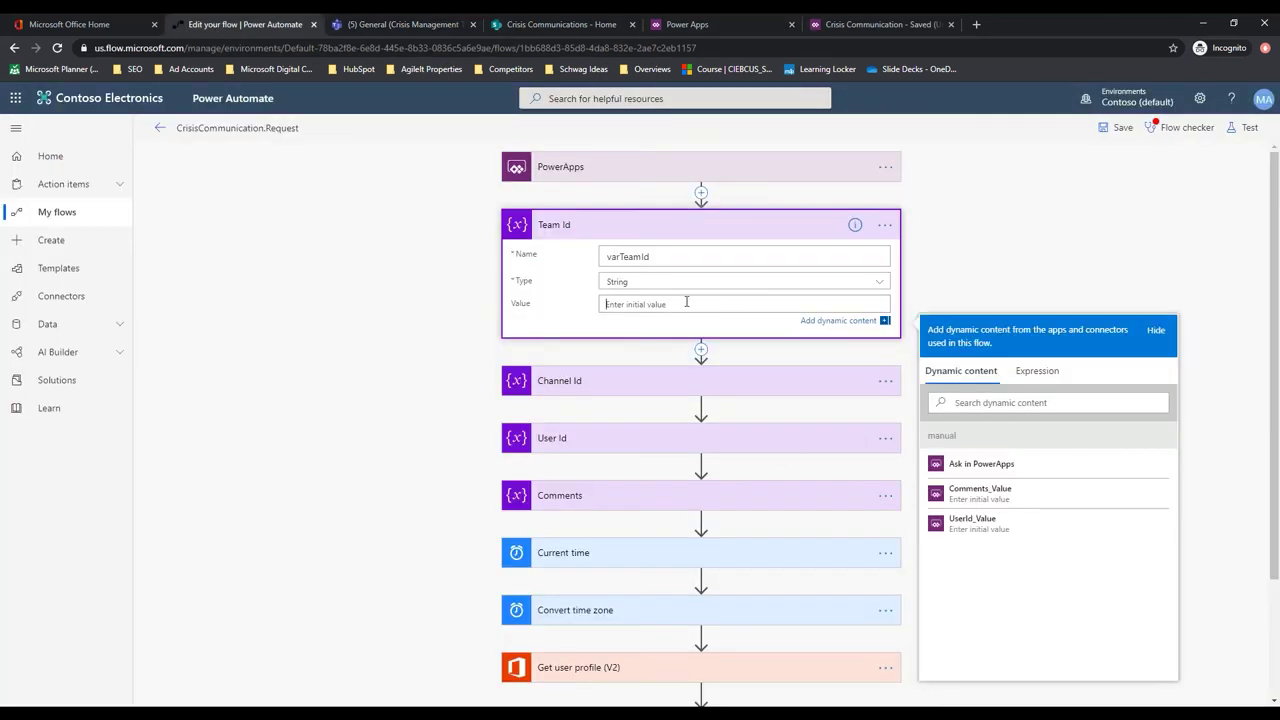
key("ctrl+v")
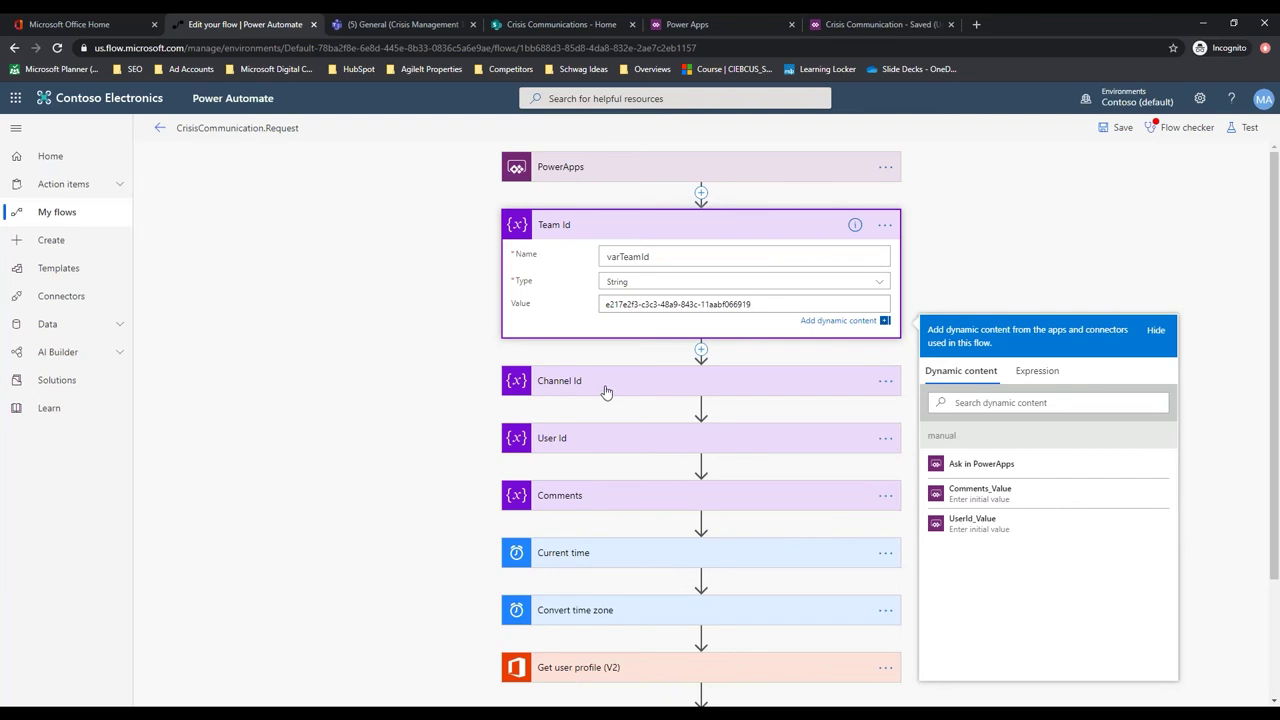
Copy the channel ID from the Teams link and paste it into the Channel Id value
left_click(620, 380)
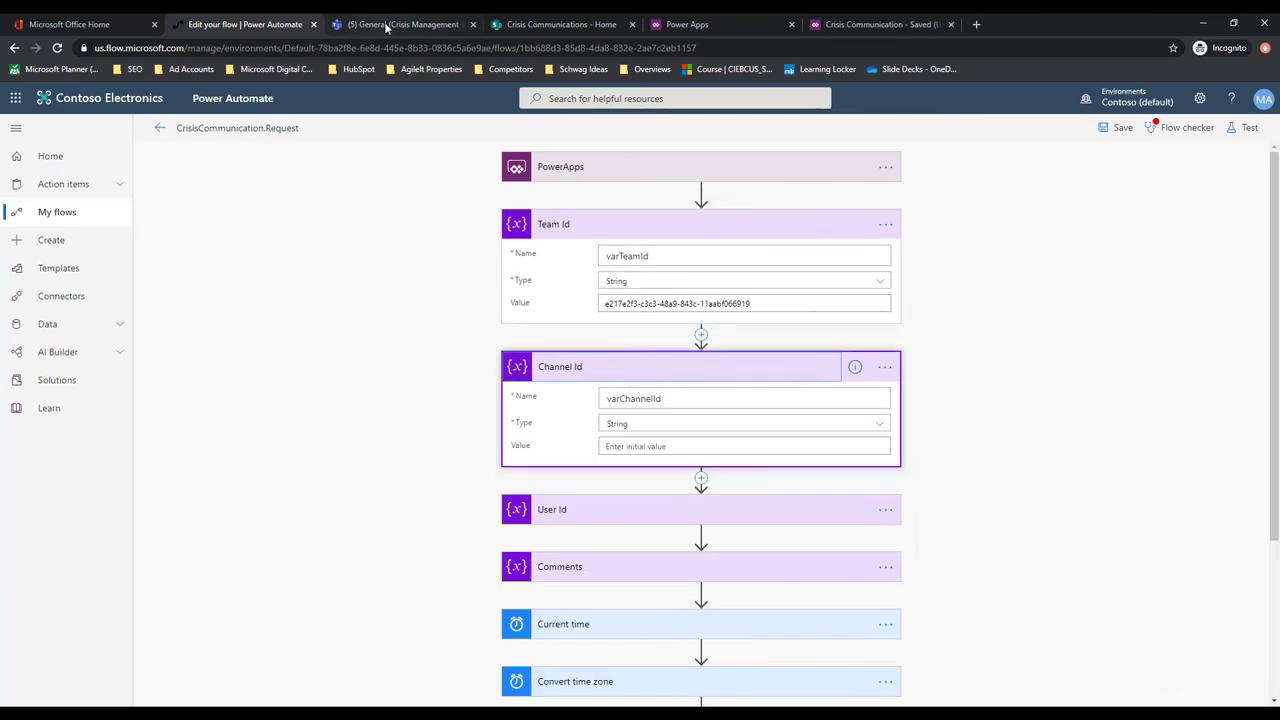
left_click(395, 24)
left_click(783, 533)
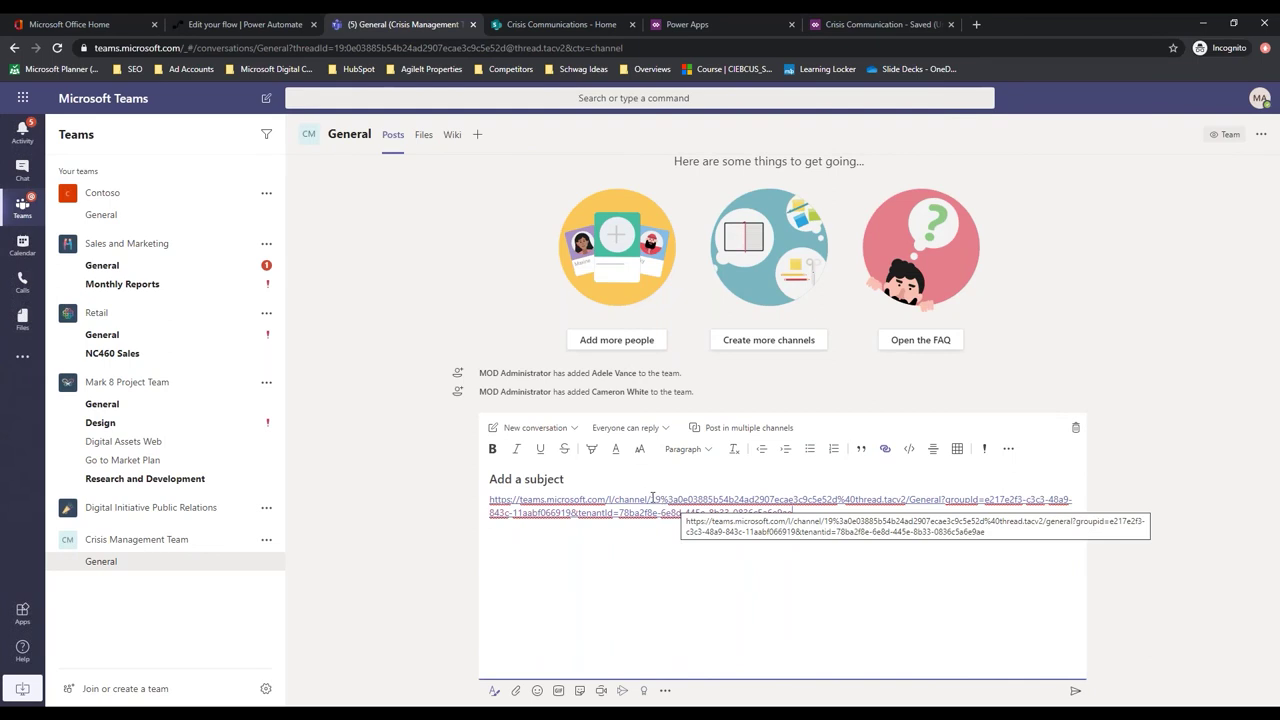
left_click_drag(651, 499, 907, 499)
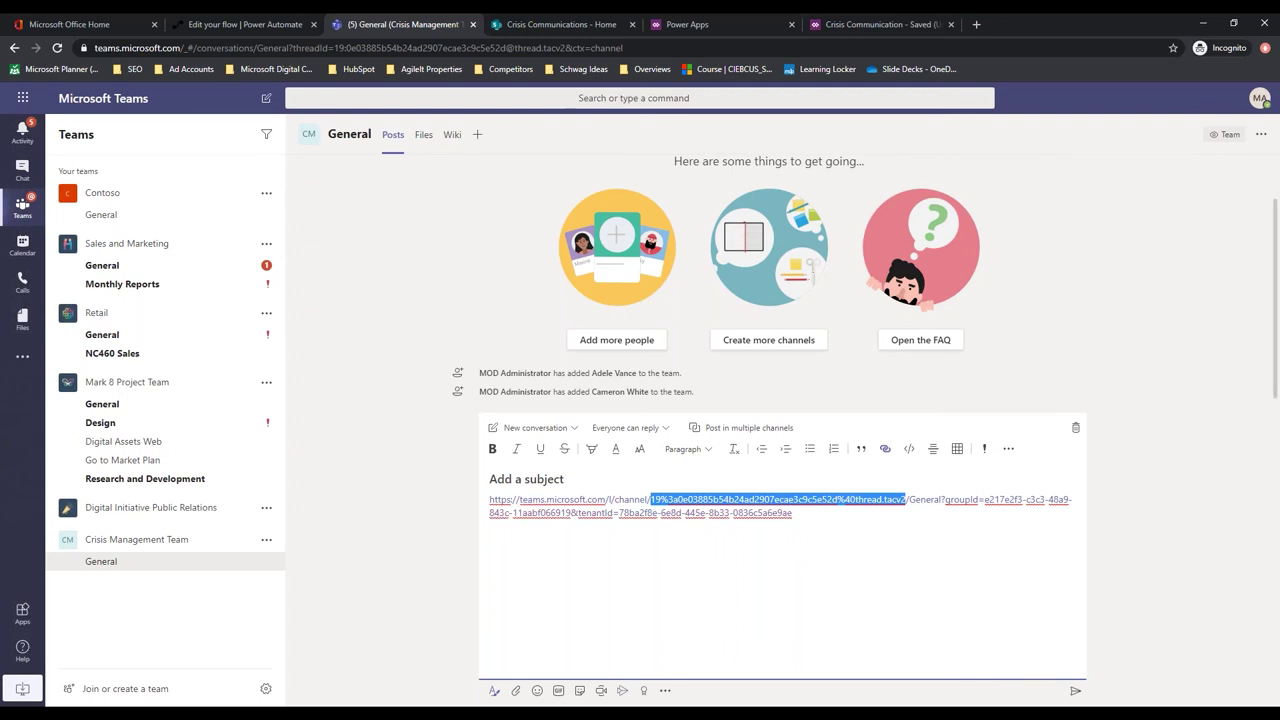
left_click(240, 24)
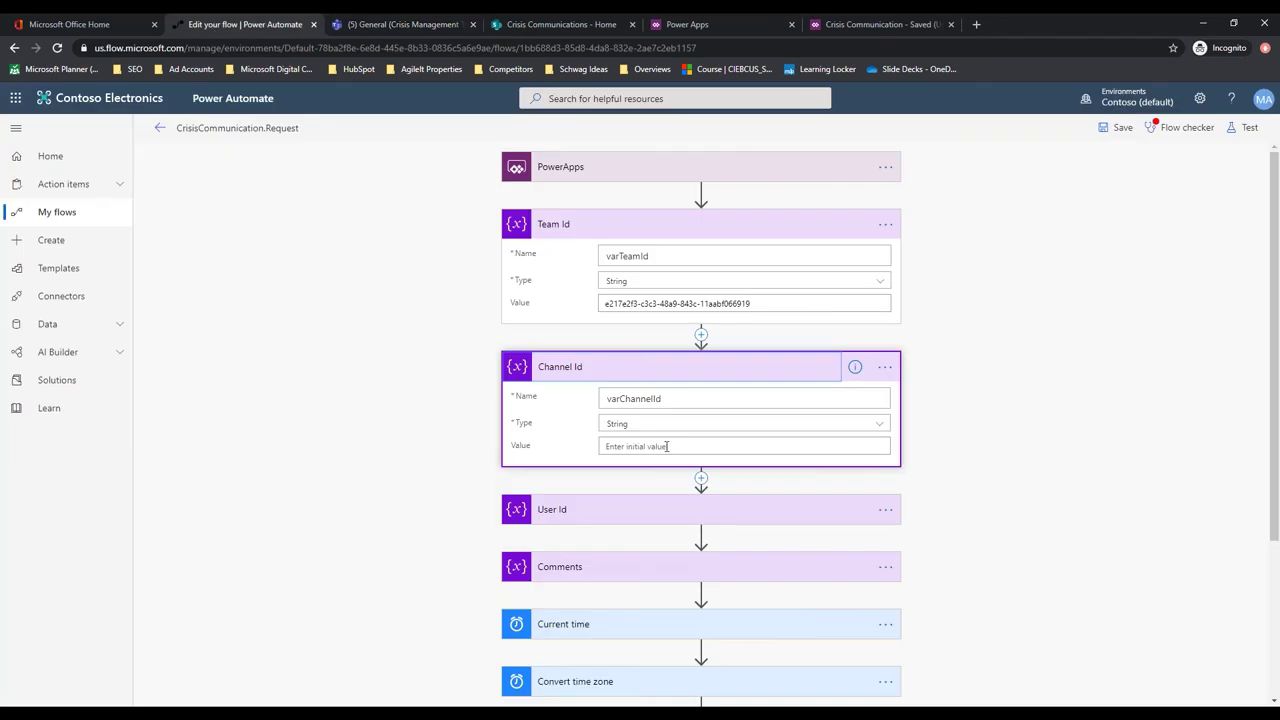
left_click(668, 447)
key("ctrl+v")
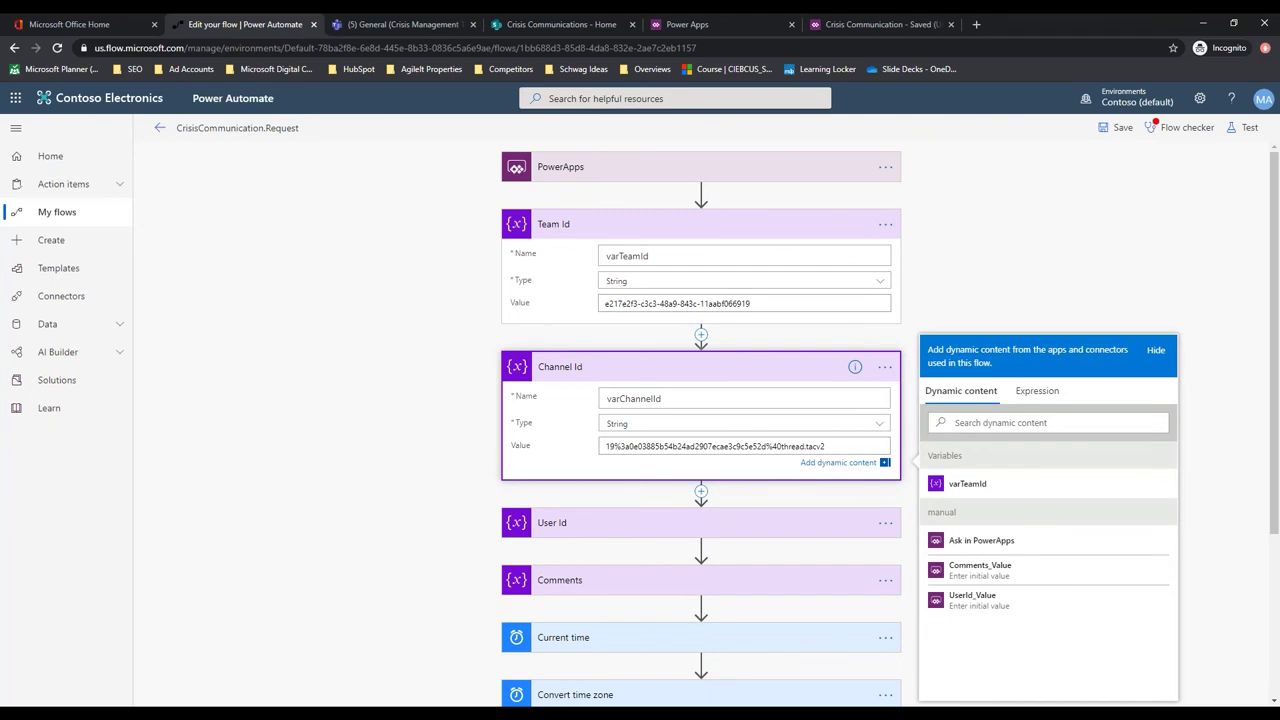
Set Convert time zone's source time zone to (UTC-08:00) Pacific Time (US & Canada)
scroll(320, 493, "down", 3)
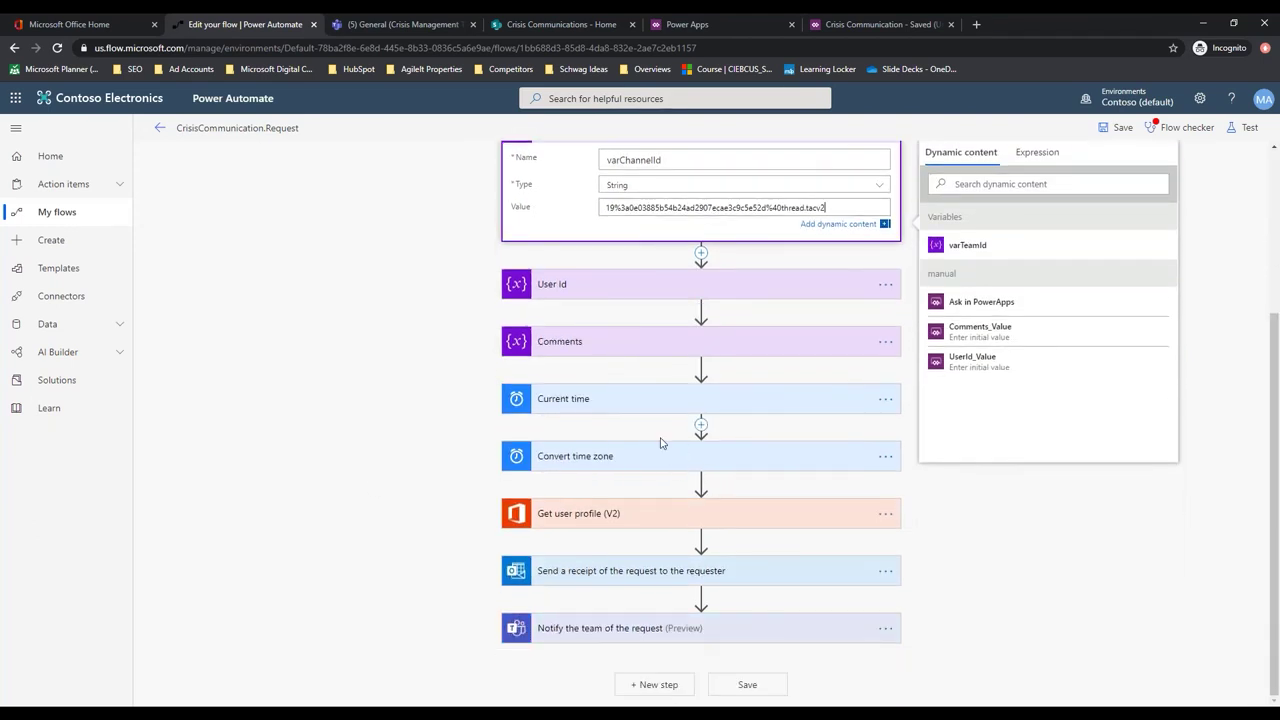
left_click(612, 463)
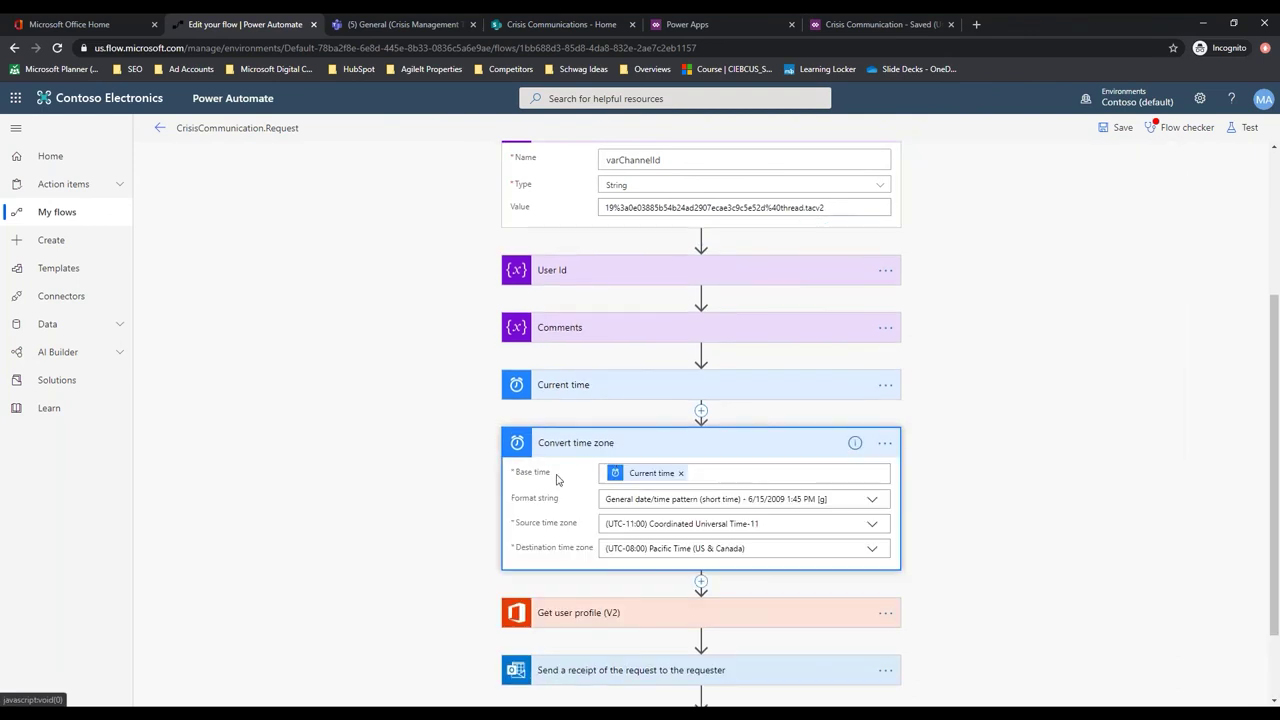
left_click(850, 525)
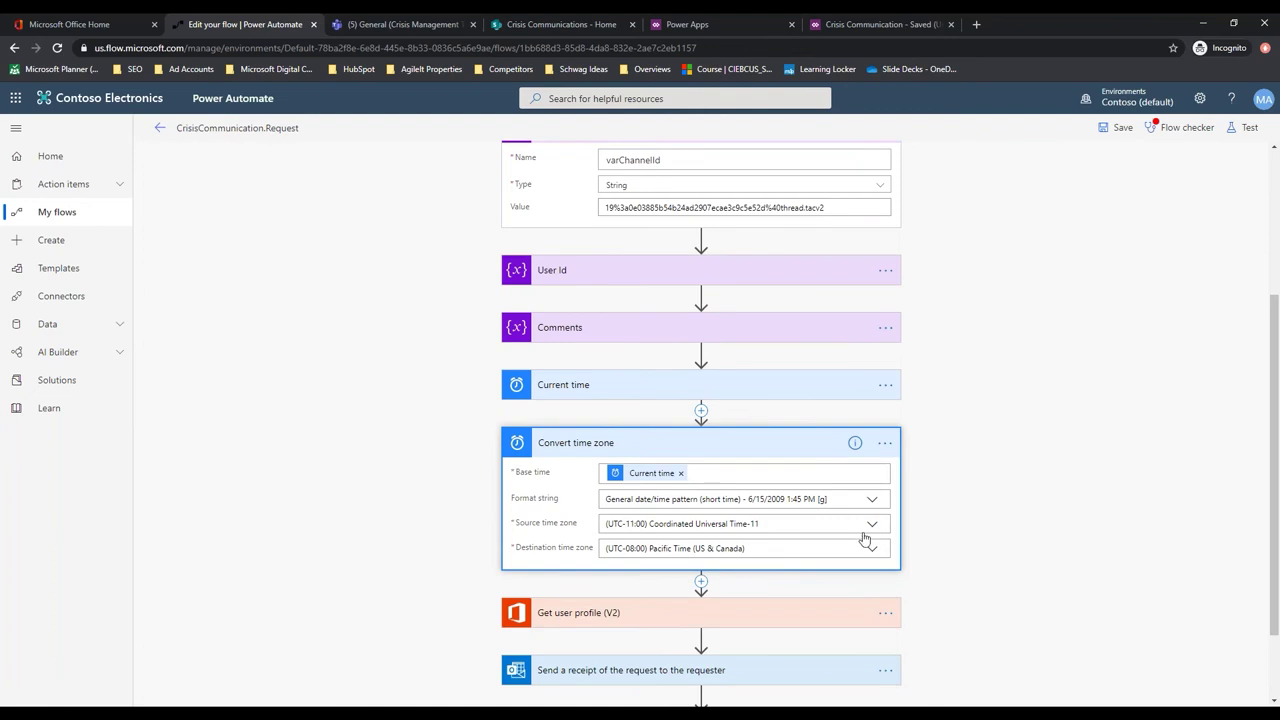
left_click(872, 527)
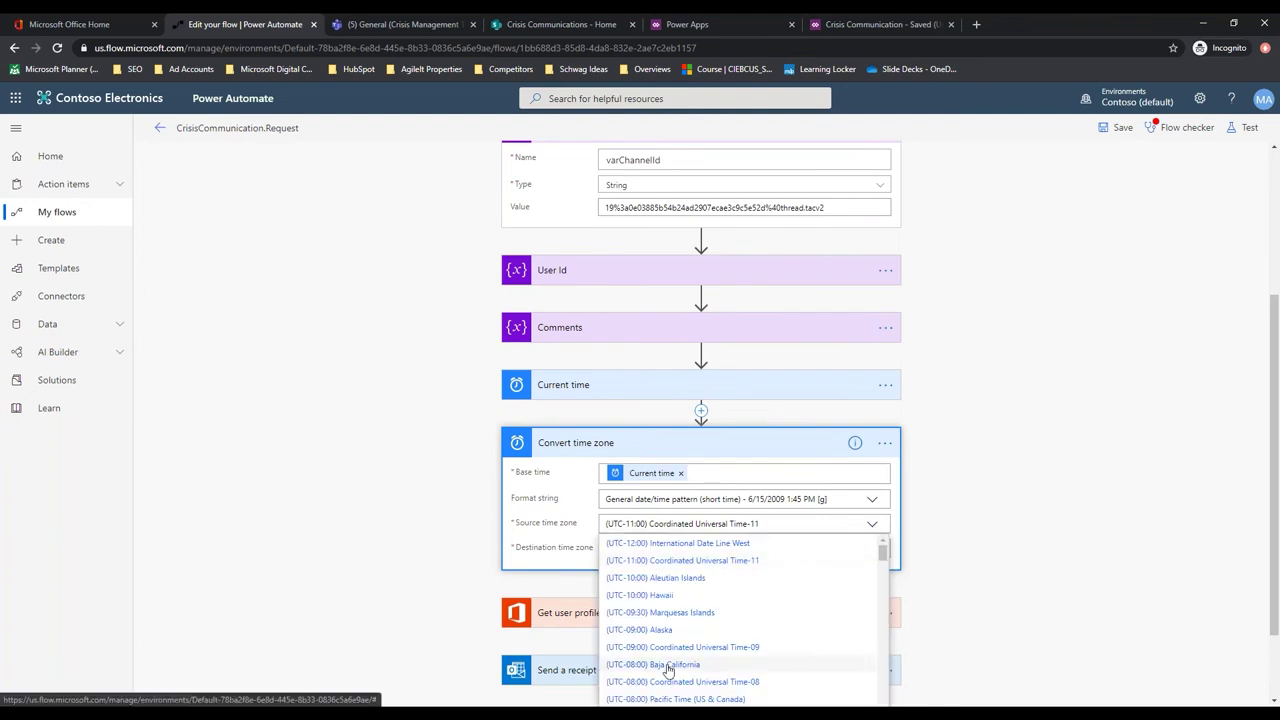
left_click(664, 698)
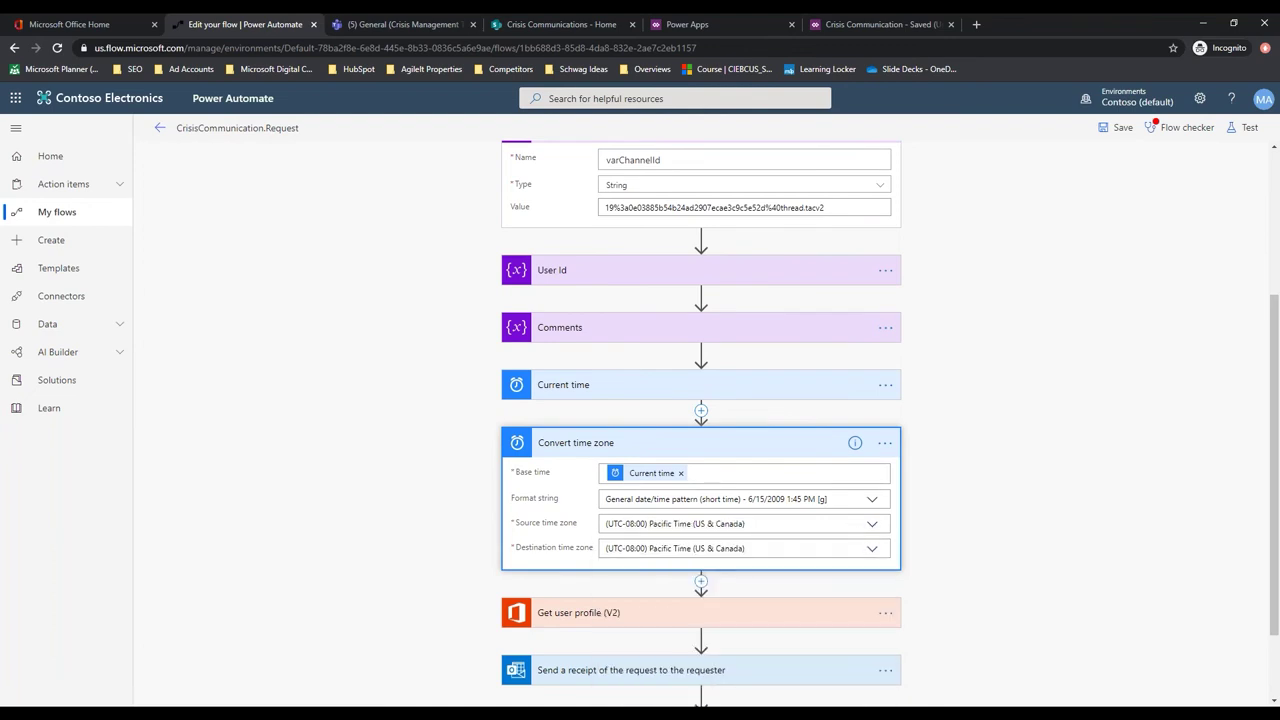
Save the flow and switch to the Crisis Communications SharePoint site
scroll(505, 535, "down", 1)
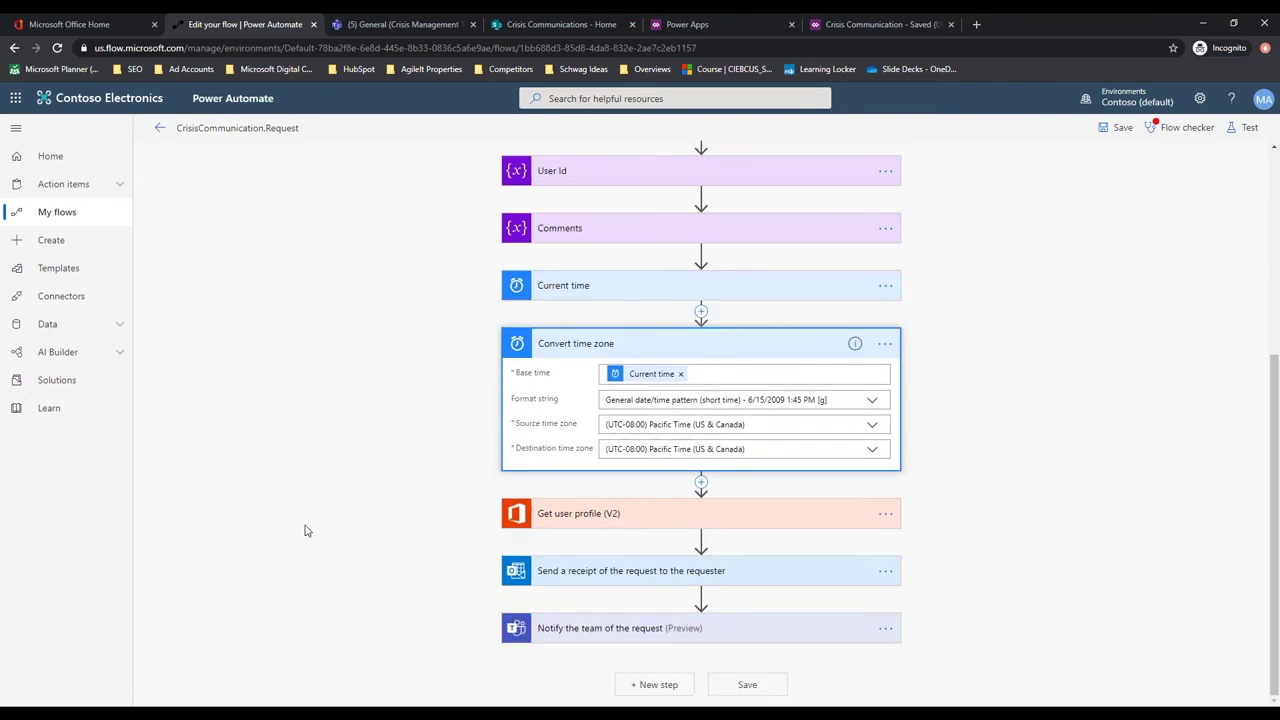
left_click(746, 690)
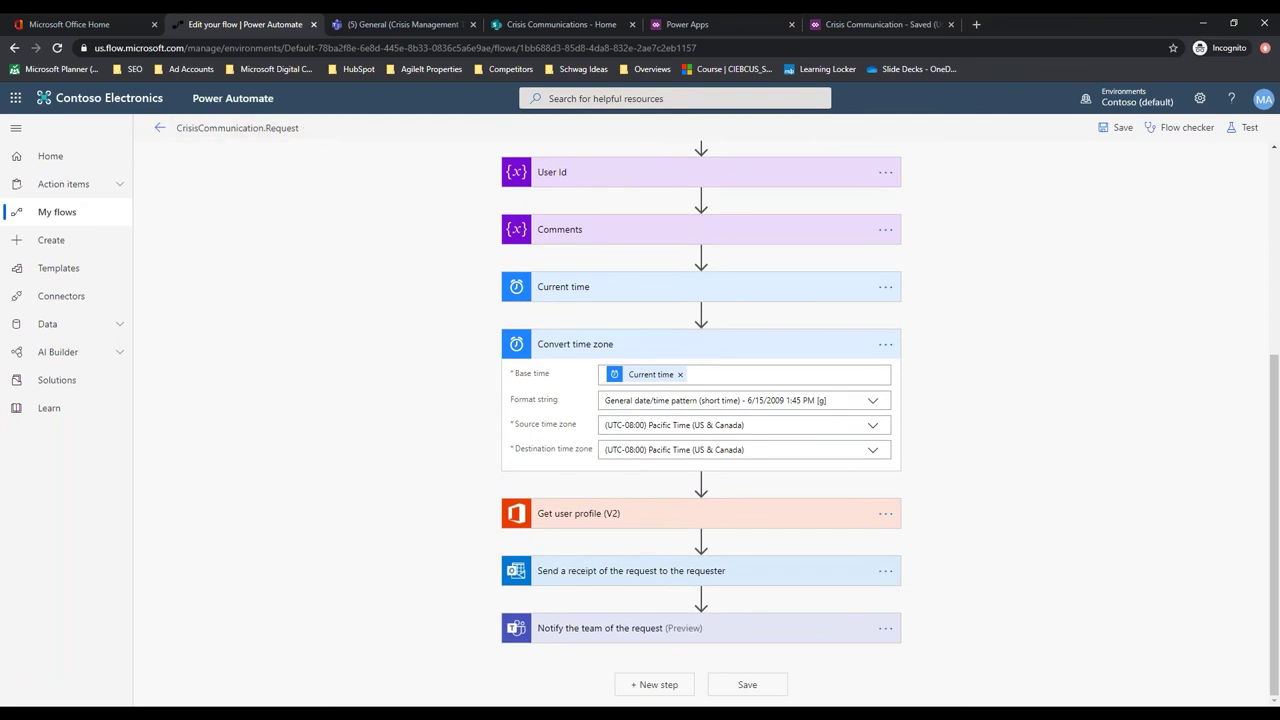
left_click(546, 27)
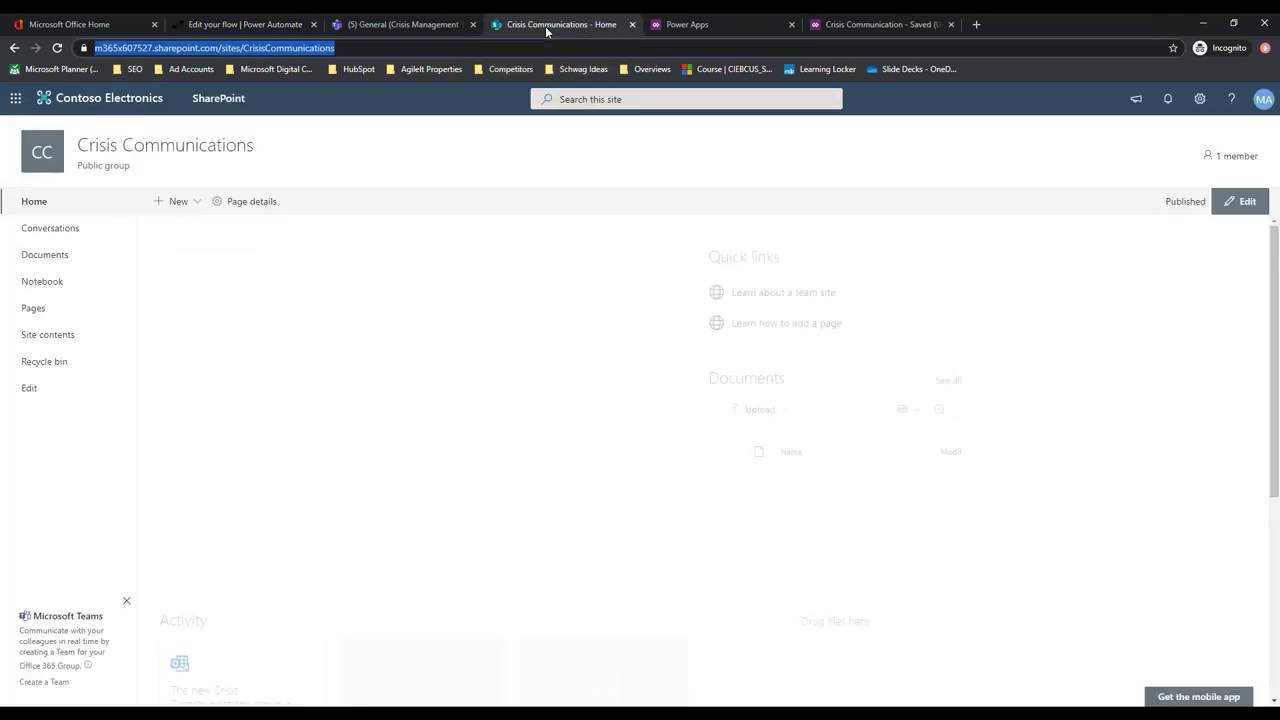
Keep the editor tab open, dismiss the Power Apps editing notice, and show the Apps list
left_click(951, 24)
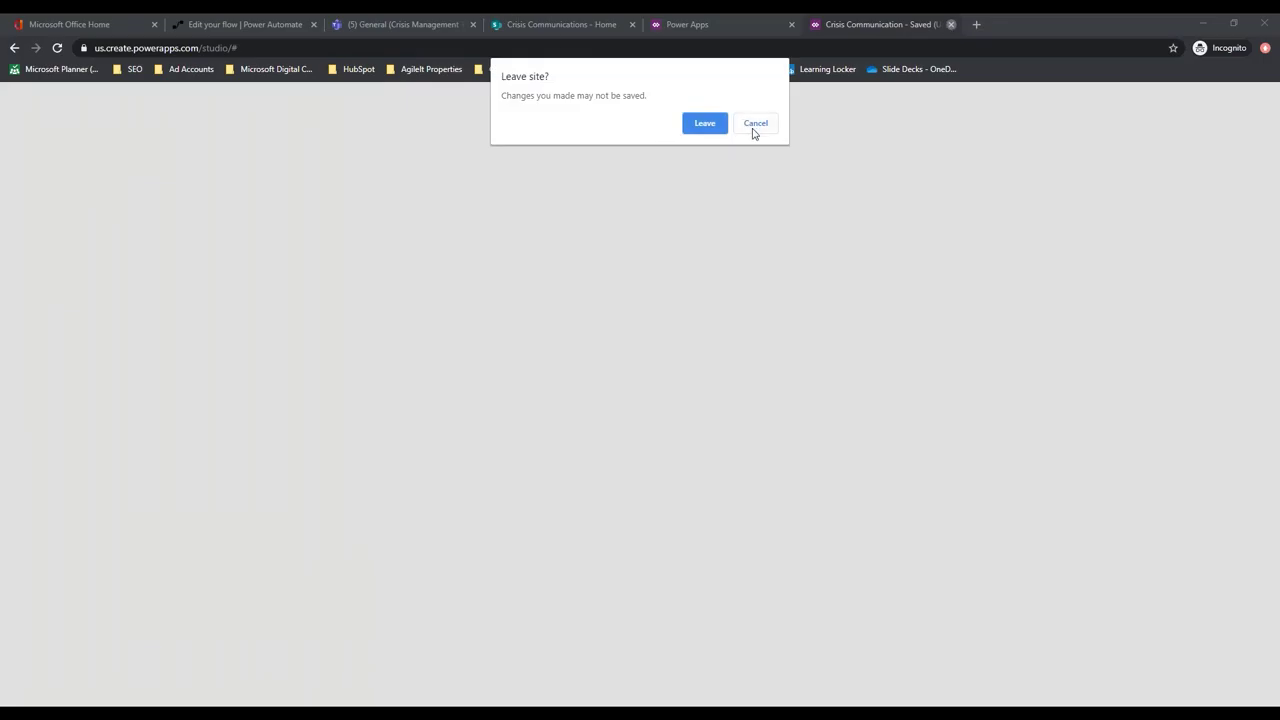
left_click(753, 127)
left_click(496, 30)
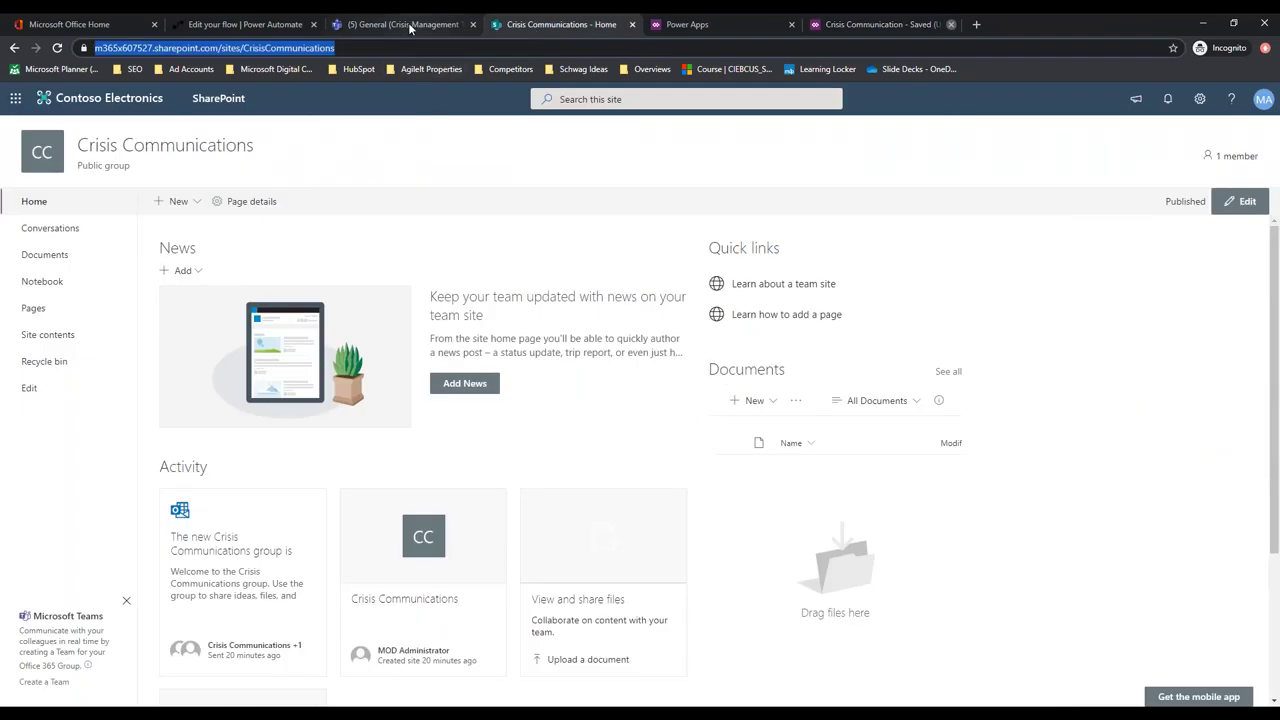
left_click(692, 27)
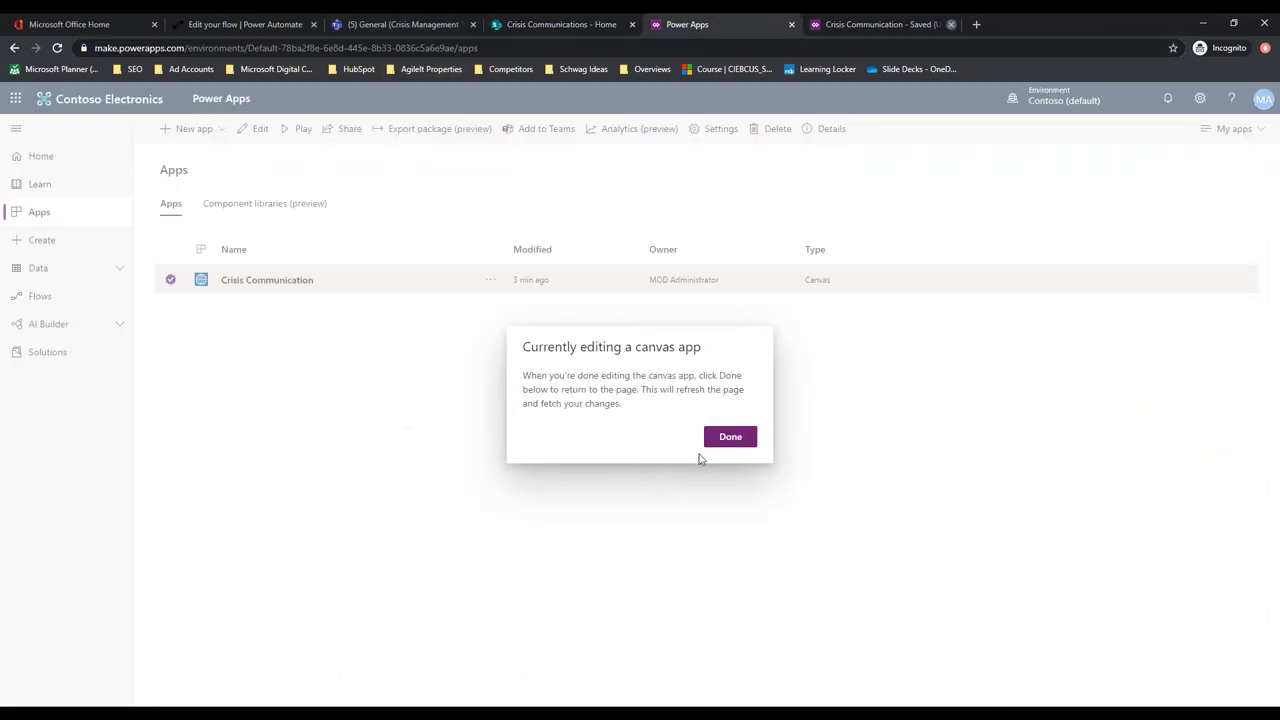
left_click(729, 436)
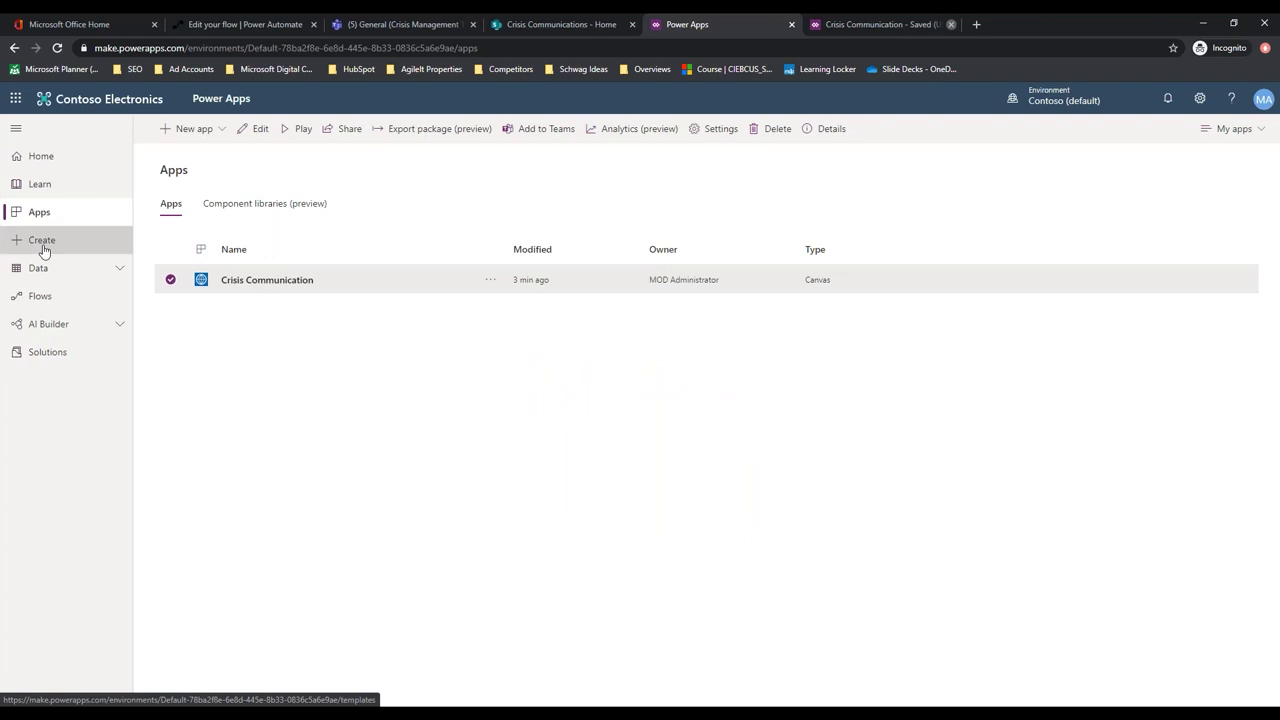
left_click(43, 245)
left_click(41, 218)
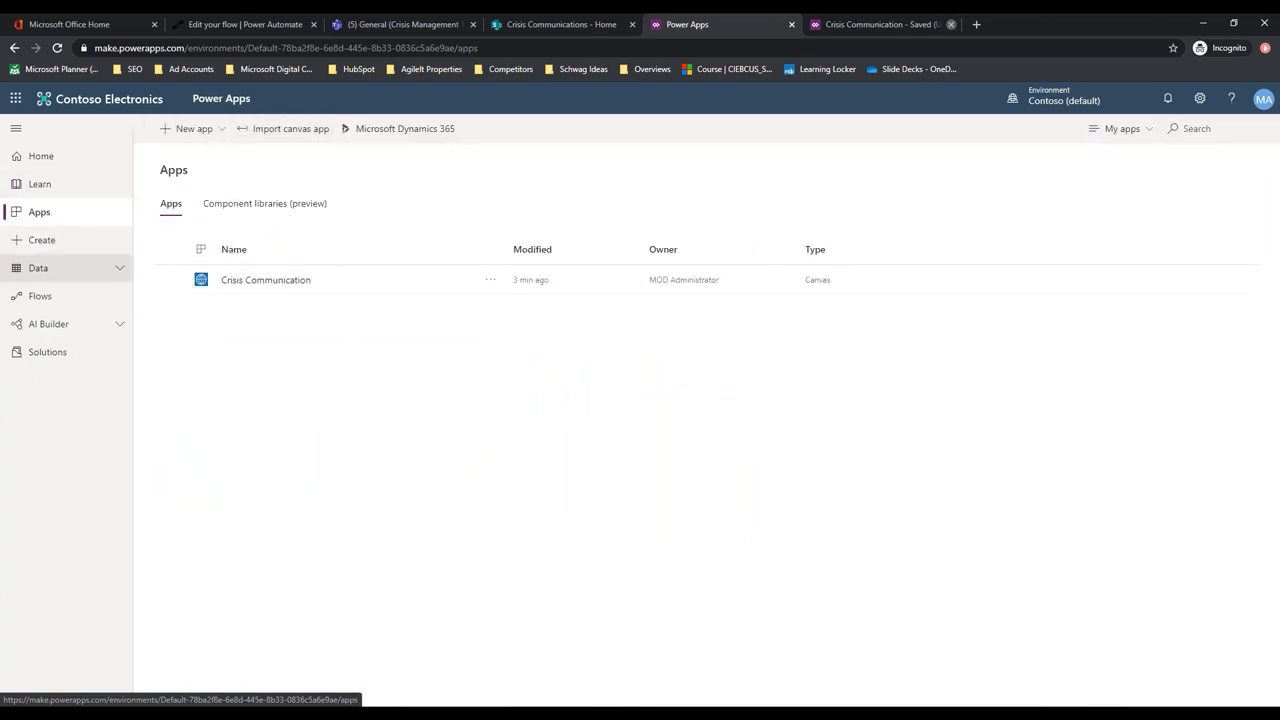
Import CrisisCommunicationAdmin.zip as a new canvas app, then return to the Apps list
left_click(293, 132)
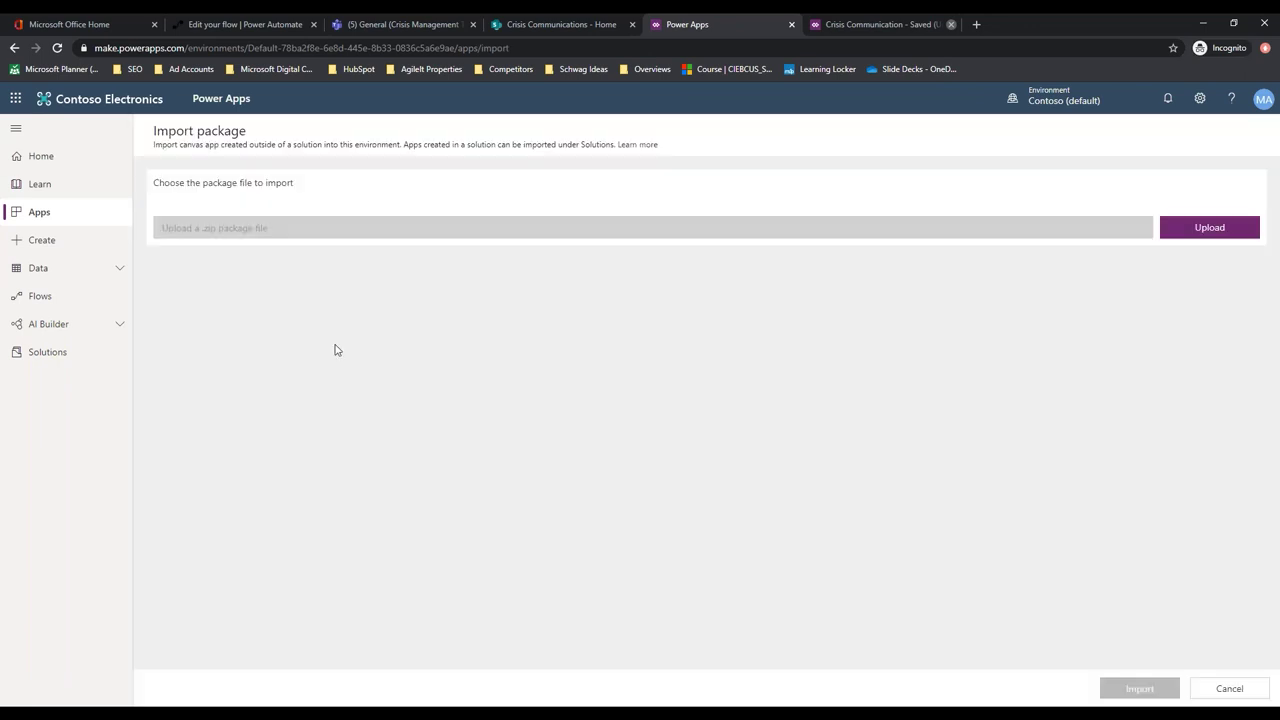
left_click(1223, 229)
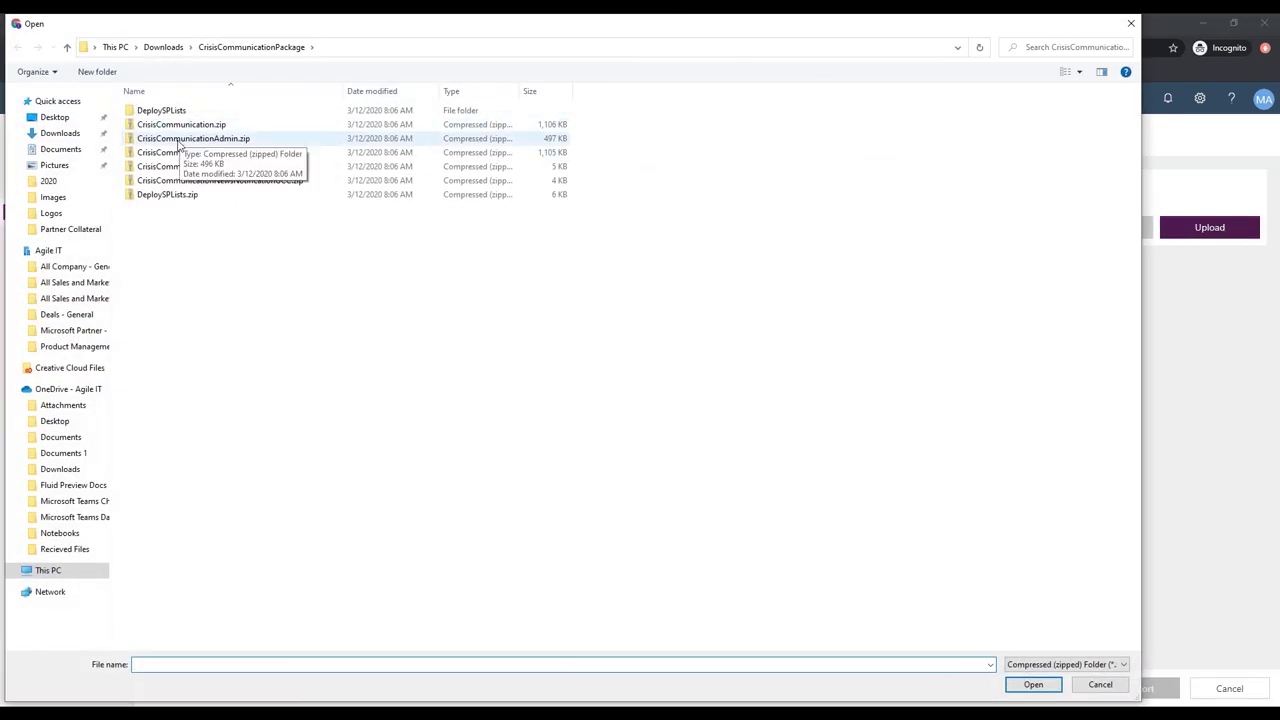
left_click(180, 140)
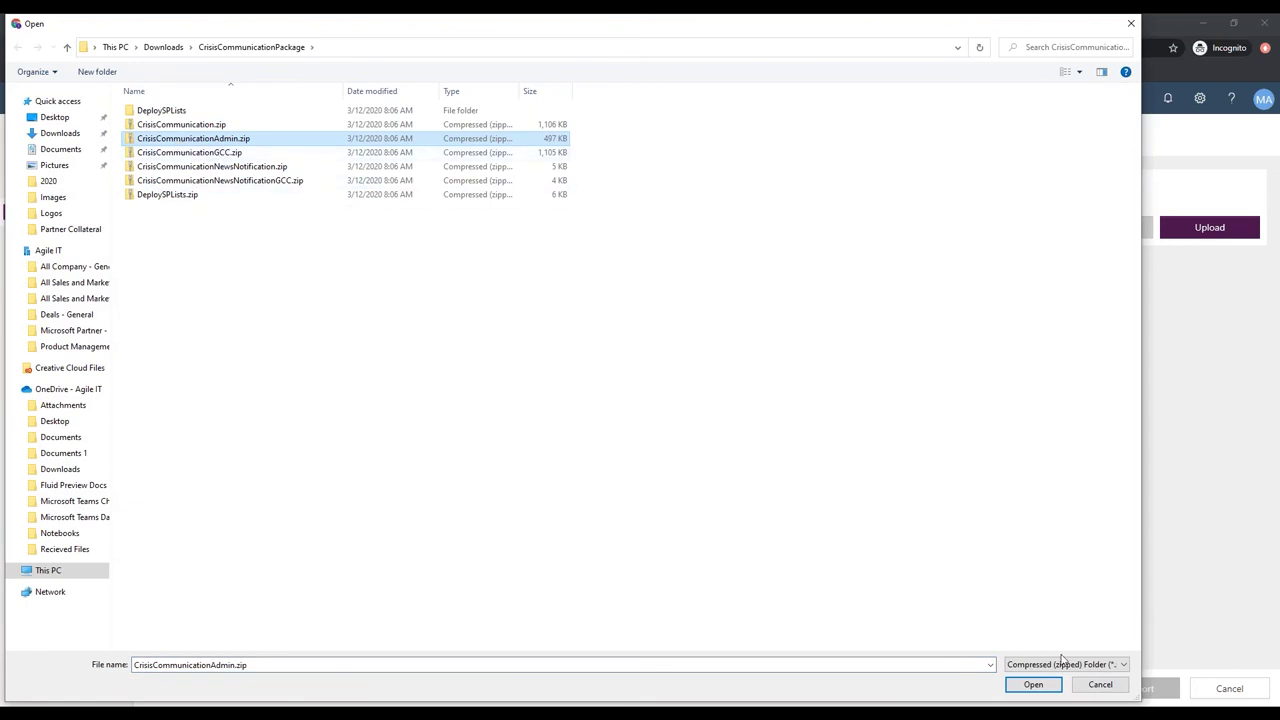
left_click(1033, 685)
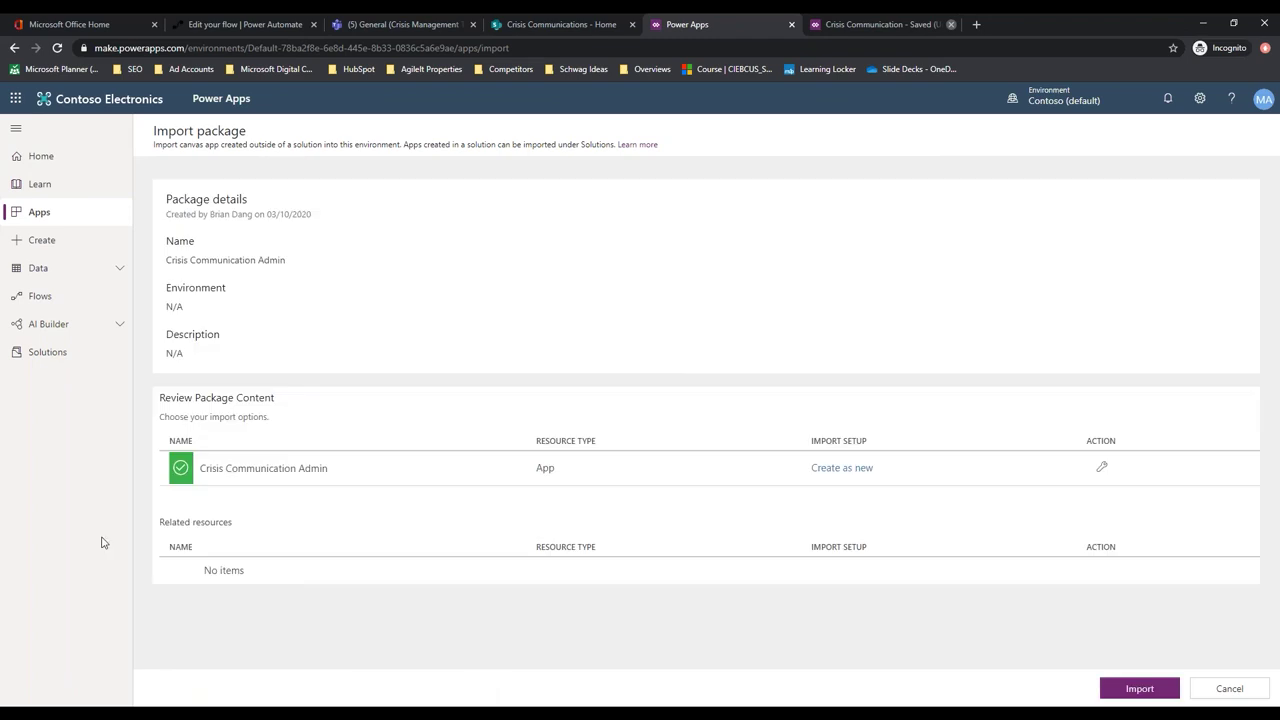
left_click(846, 470)
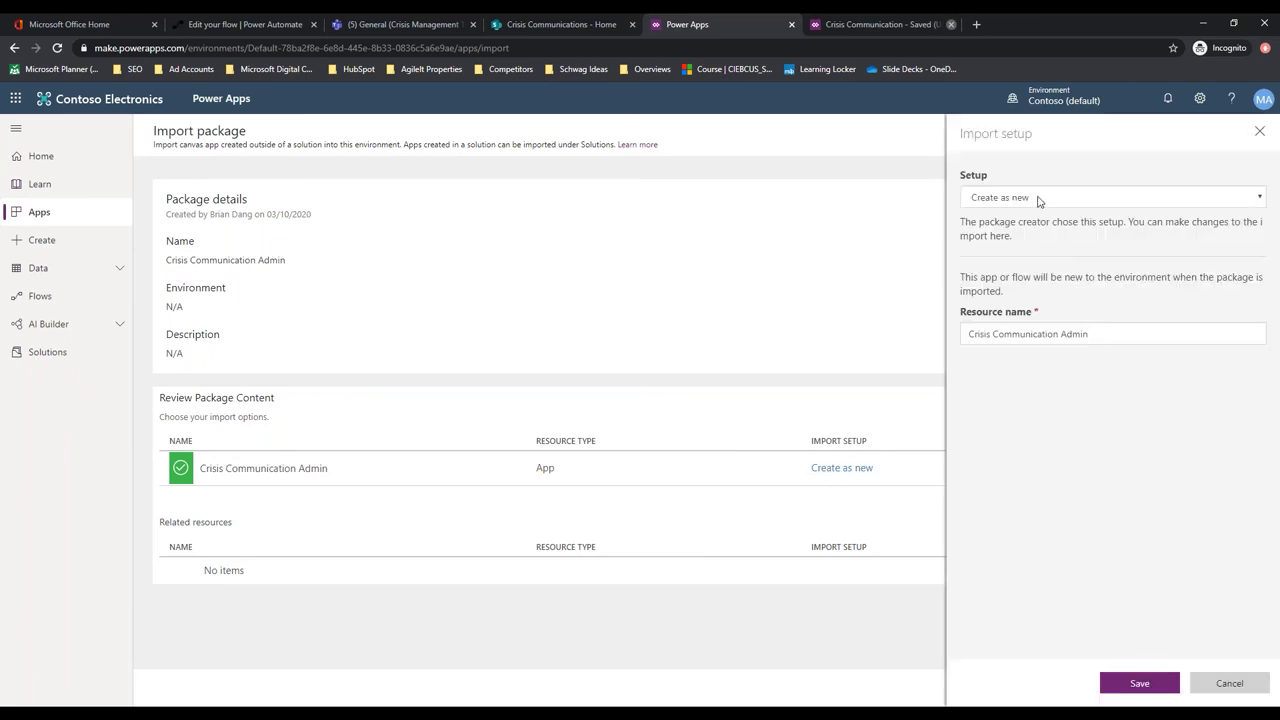
left_click(1140, 684)
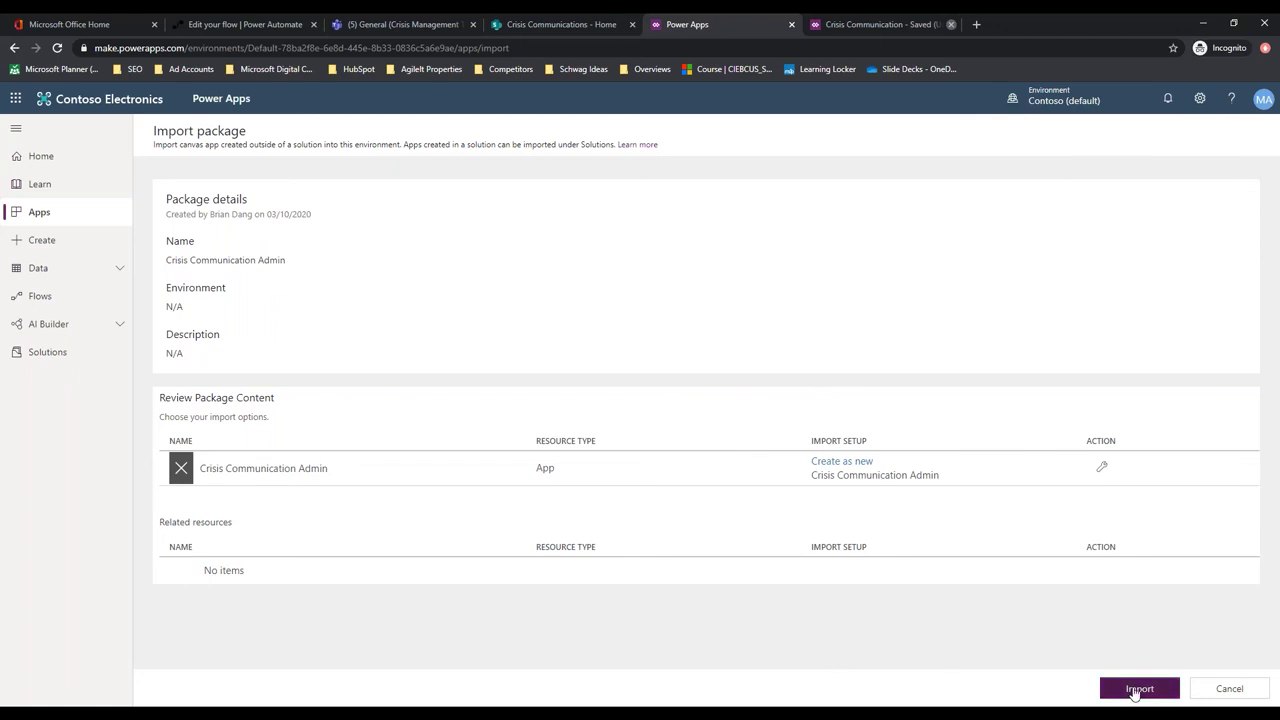
left_click(1137, 690)
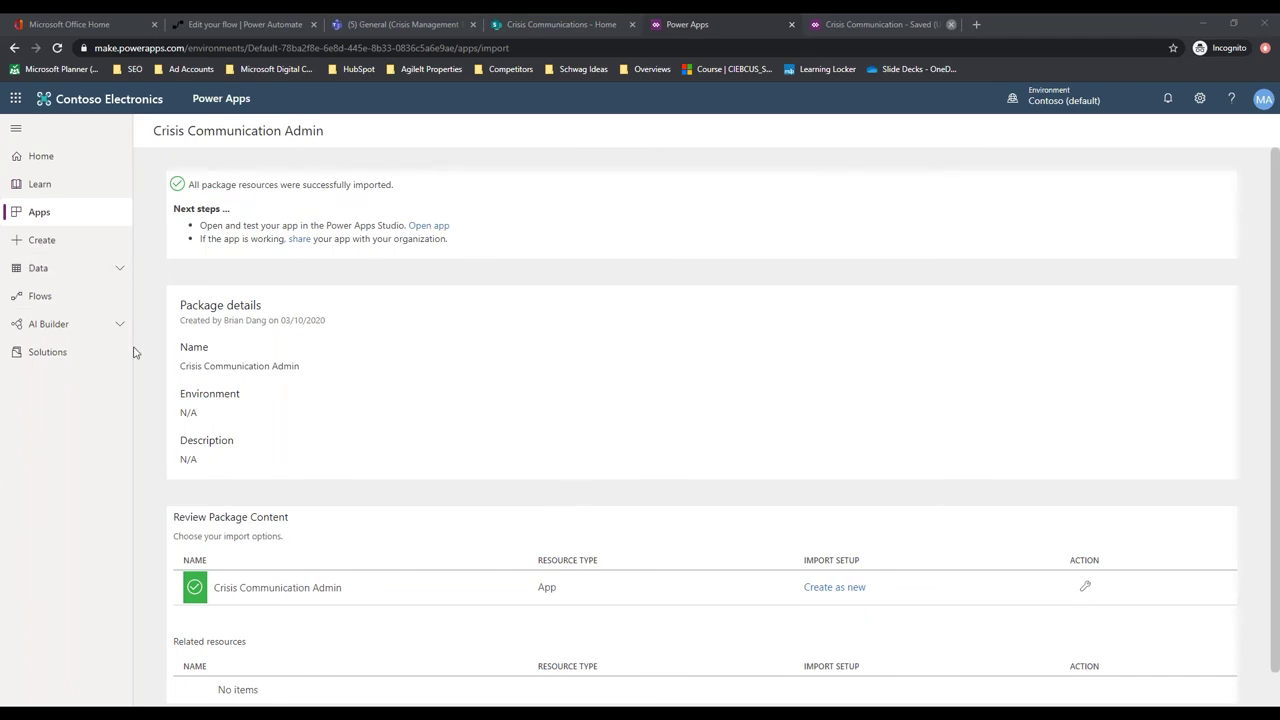
left_click(46, 216)
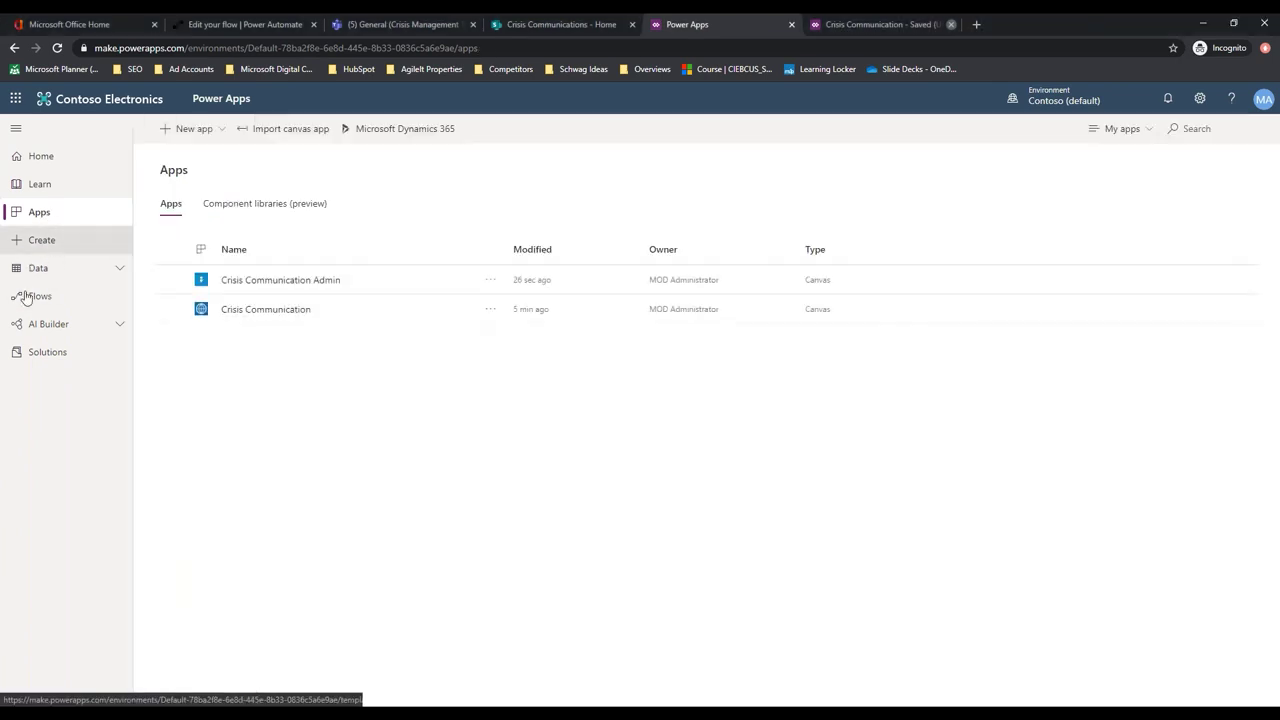
Choose Edit from the Crisis Communication Admin app's options menu
left_click(490, 285)
left_click(505, 302)
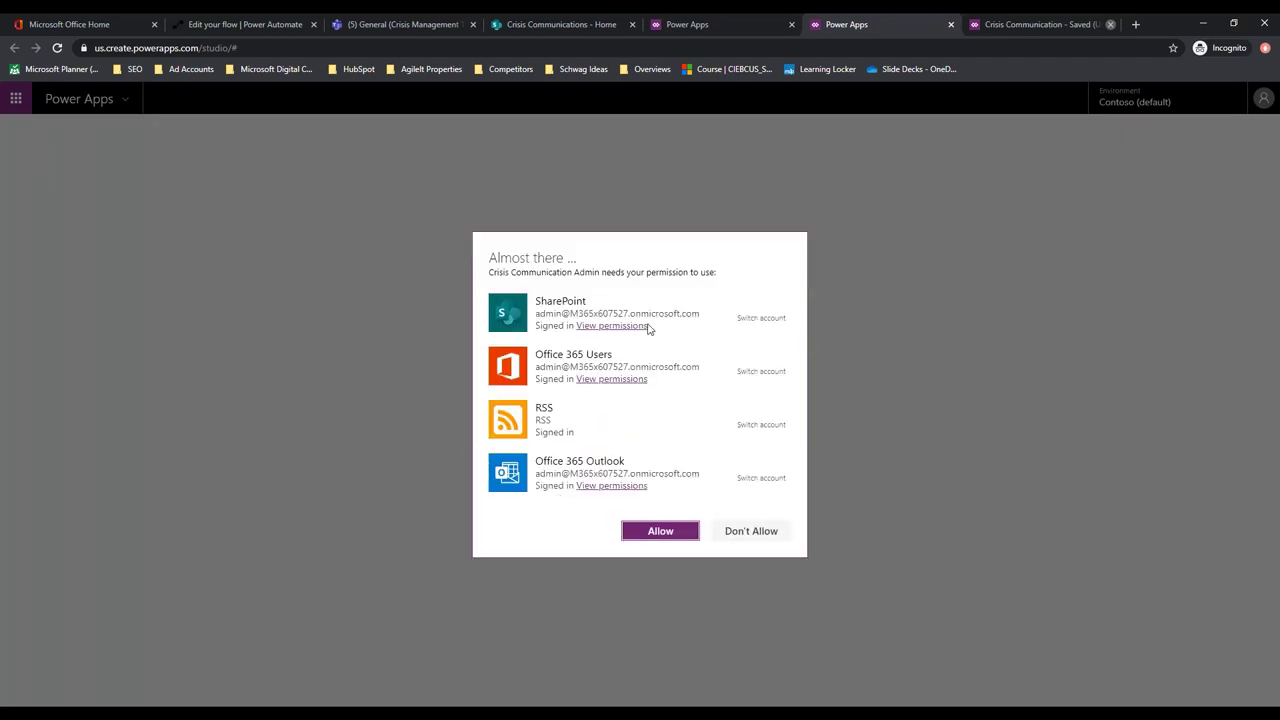
Allow the app's connections and skip the welcome dialog so it never shows again
left_click(663, 535)
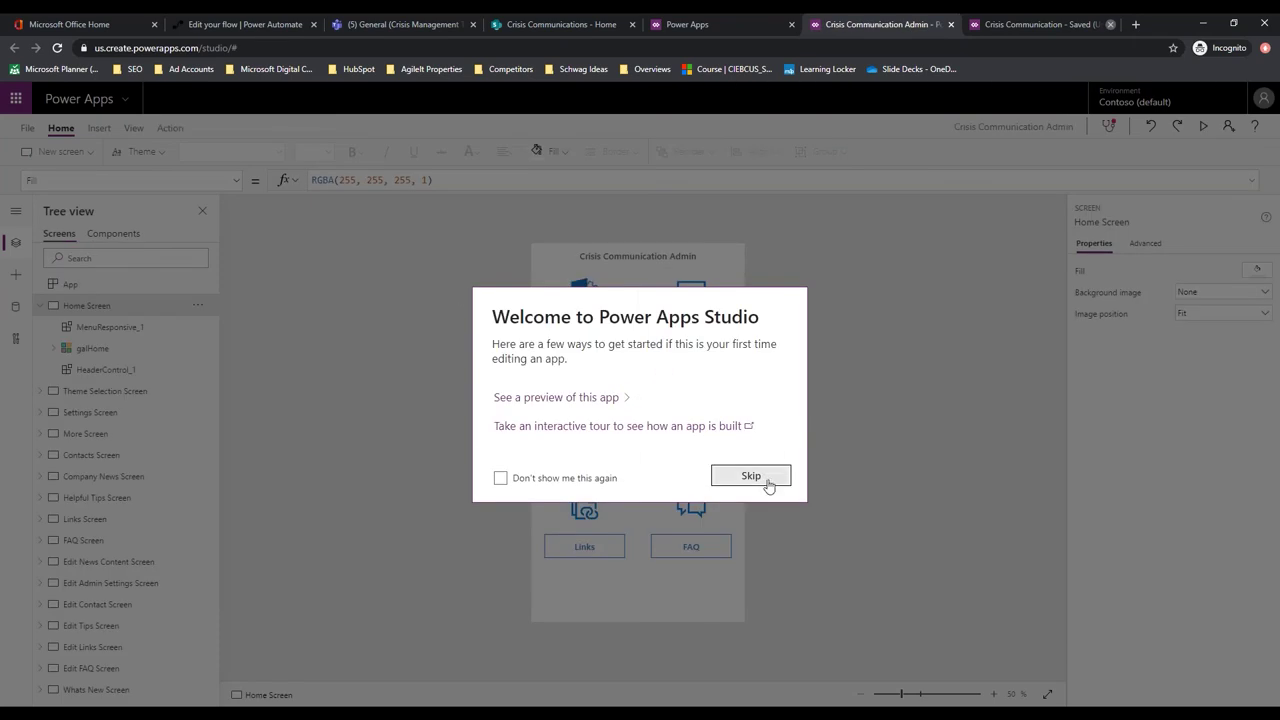
left_click(500, 478)
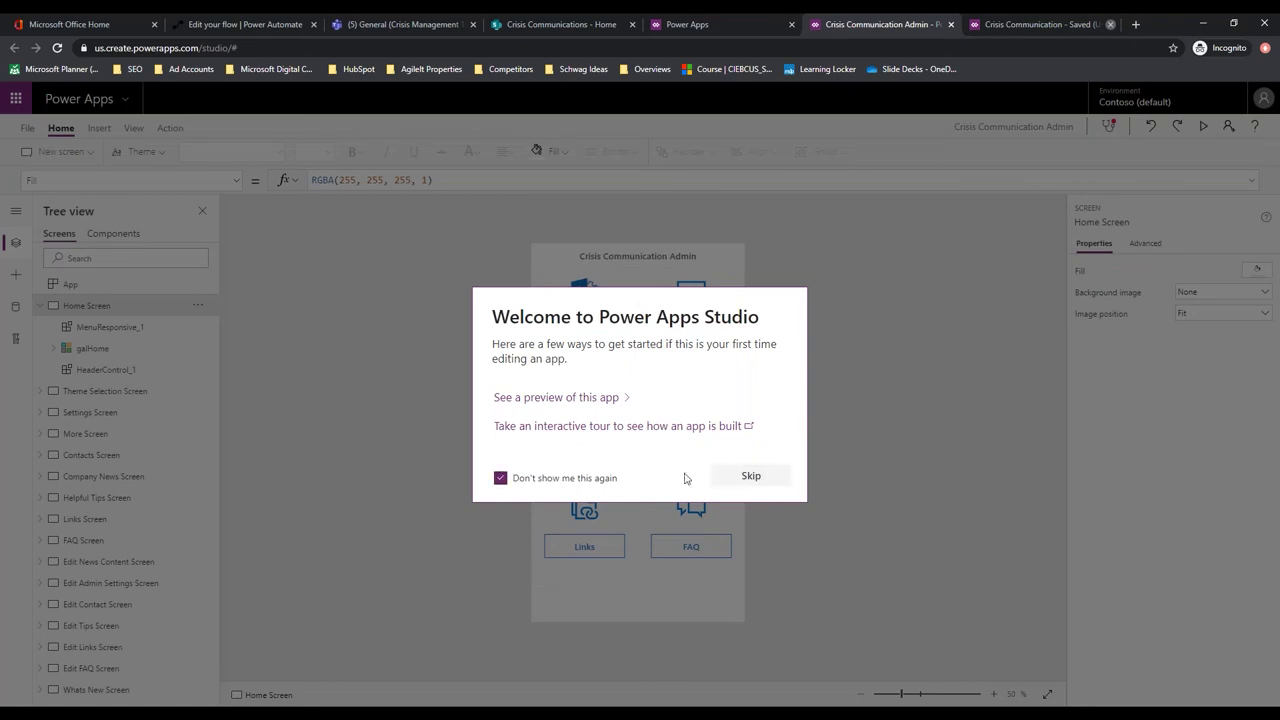
left_click(751, 477)
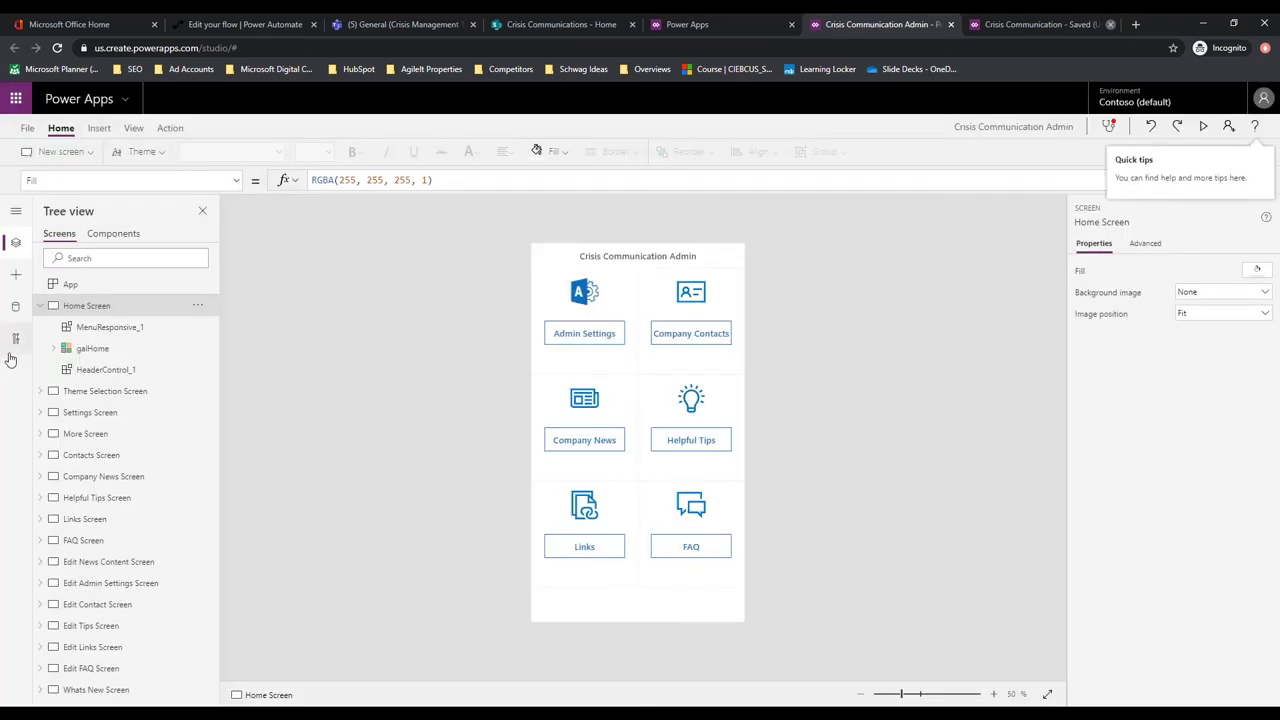
Remove the CI_Employee Status, CI_configAdminSetup, CI_FAQ, CI_HelpfulTips, CI_Usefullinks, CI_CompanyNews and CI_Contacts data sources
left_click(15, 309)
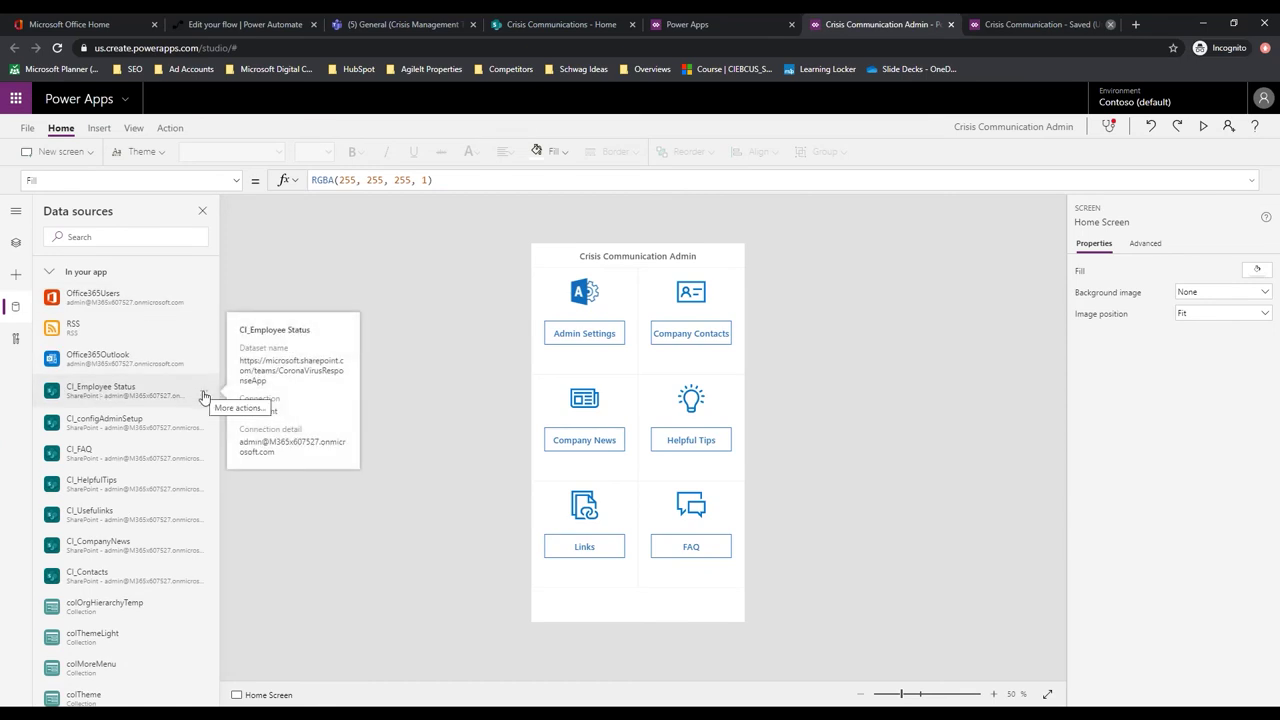
left_click(203, 392)
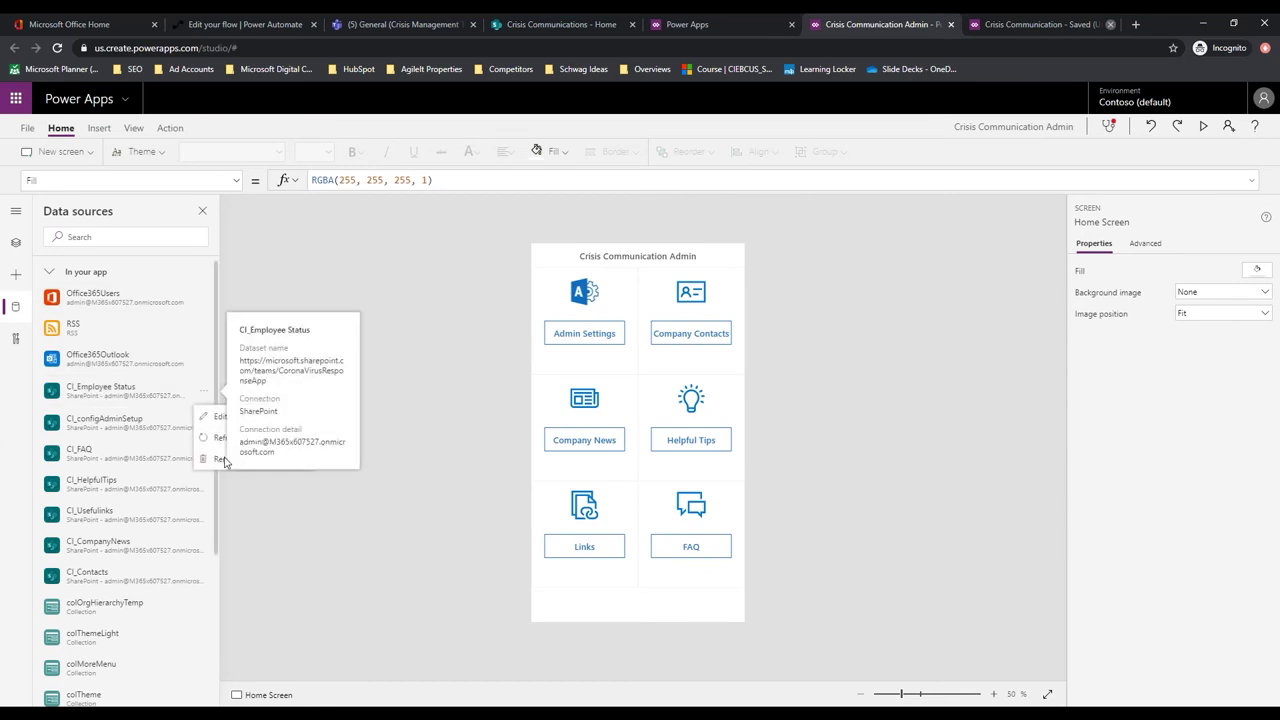
left_click(228, 459)
left_click(203, 394)
left_click(223, 457)
left_click(205, 392)
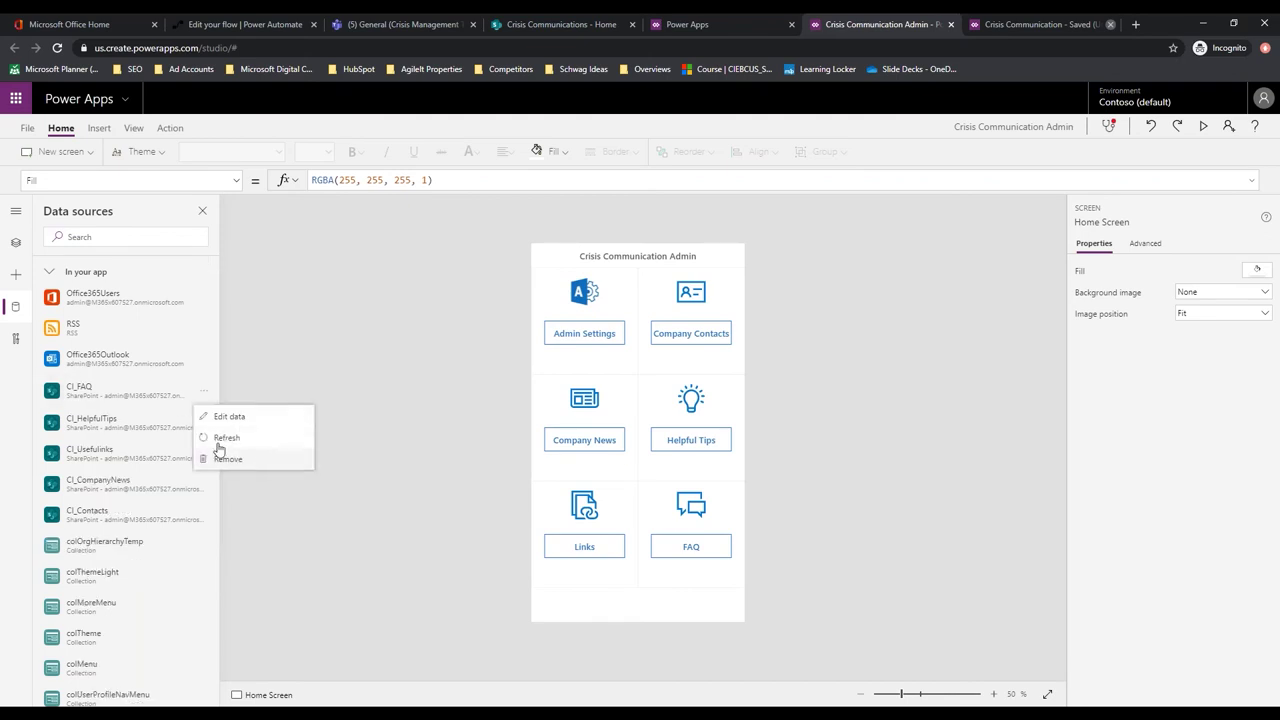
left_click(220, 460)
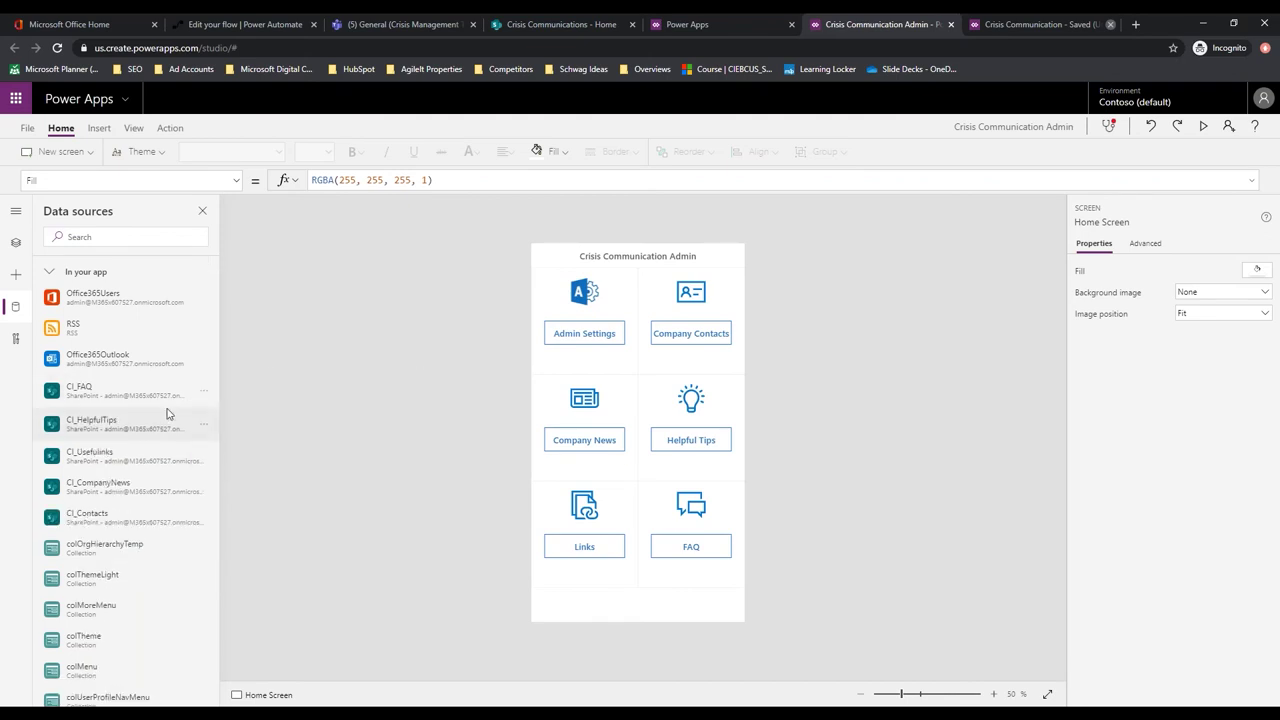
left_click(203, 392)
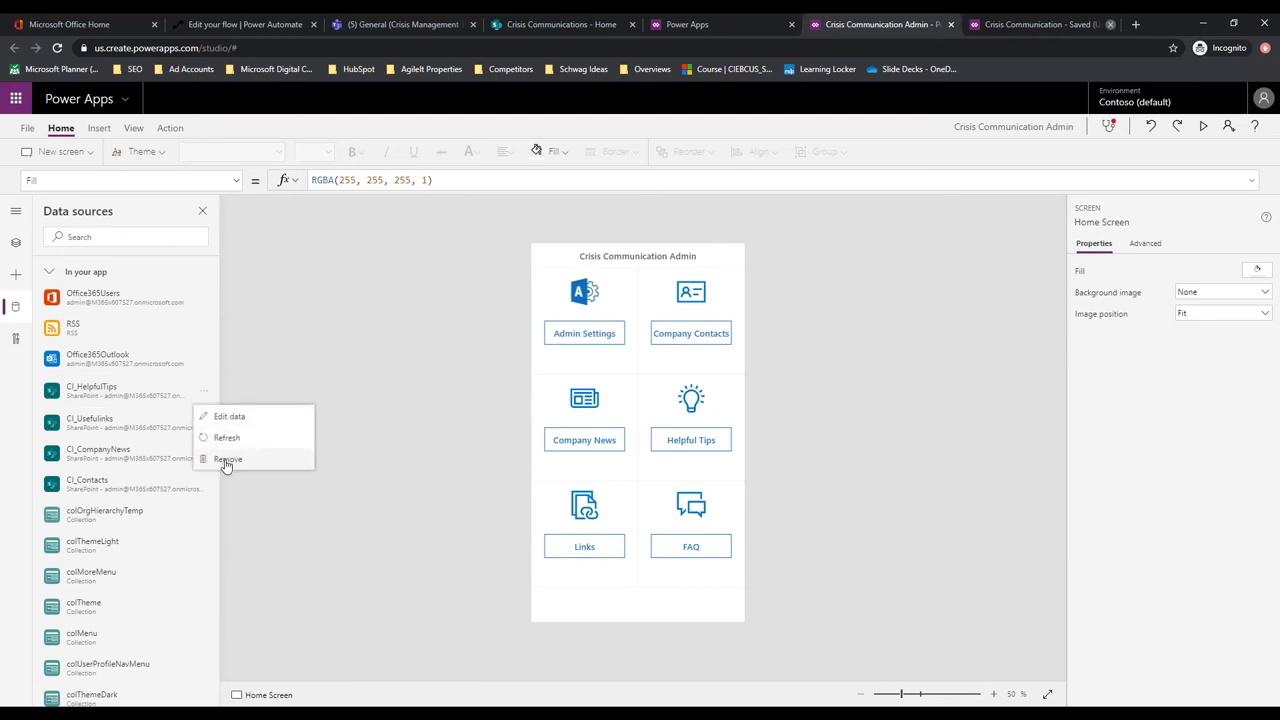
left_click(227, 462)
left_click(204, 392)
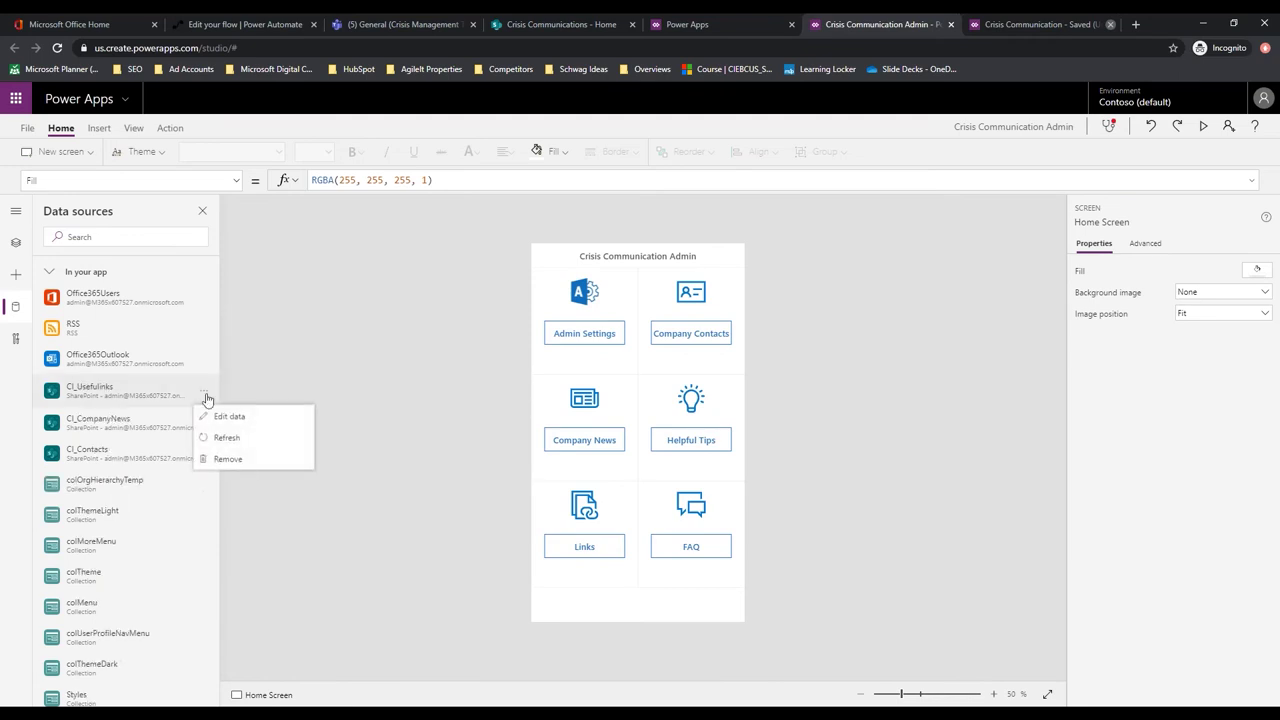
left_click(227, 459)
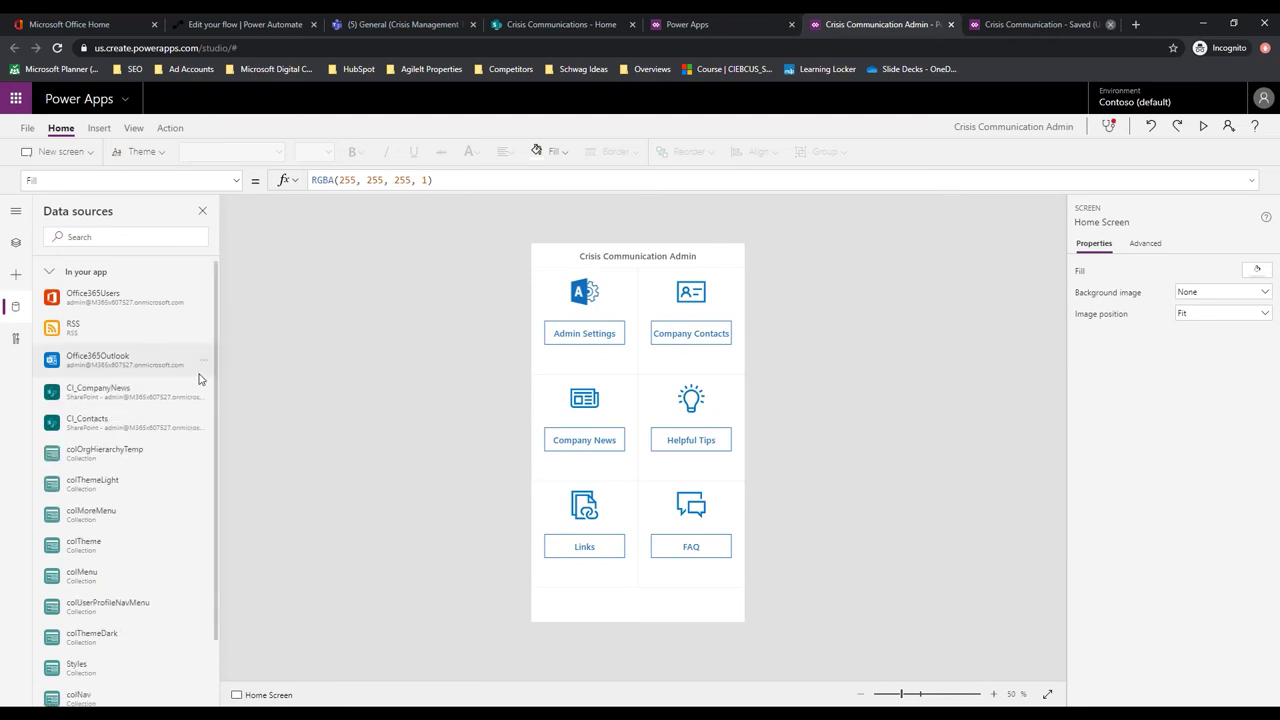
left_click(204, 392)
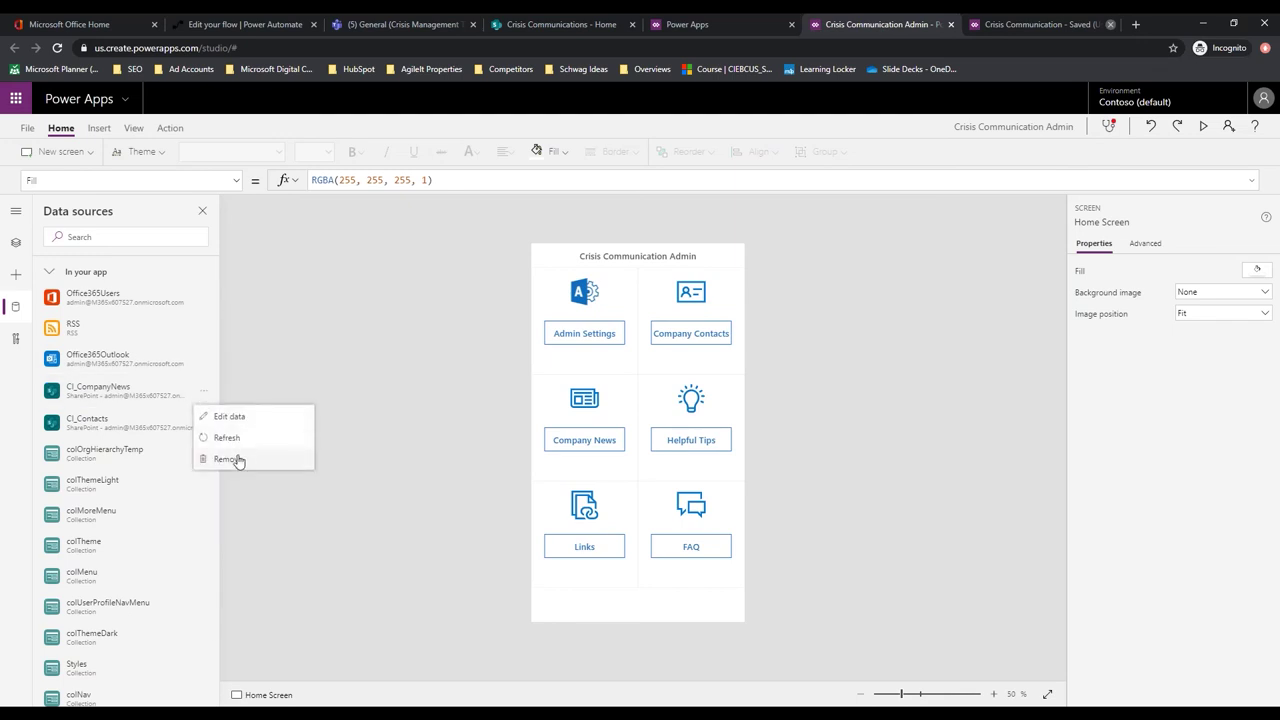
left_click(227, 459)
left_click(204, 392)
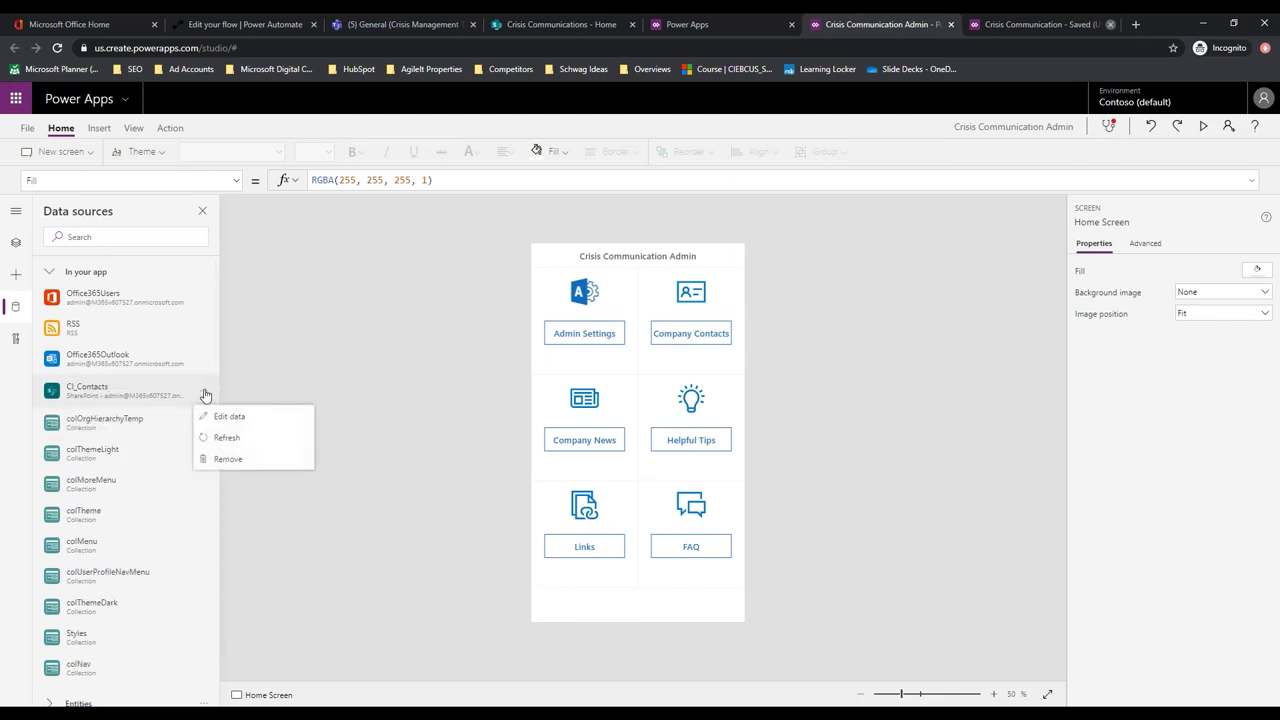
left_click(226, 459)
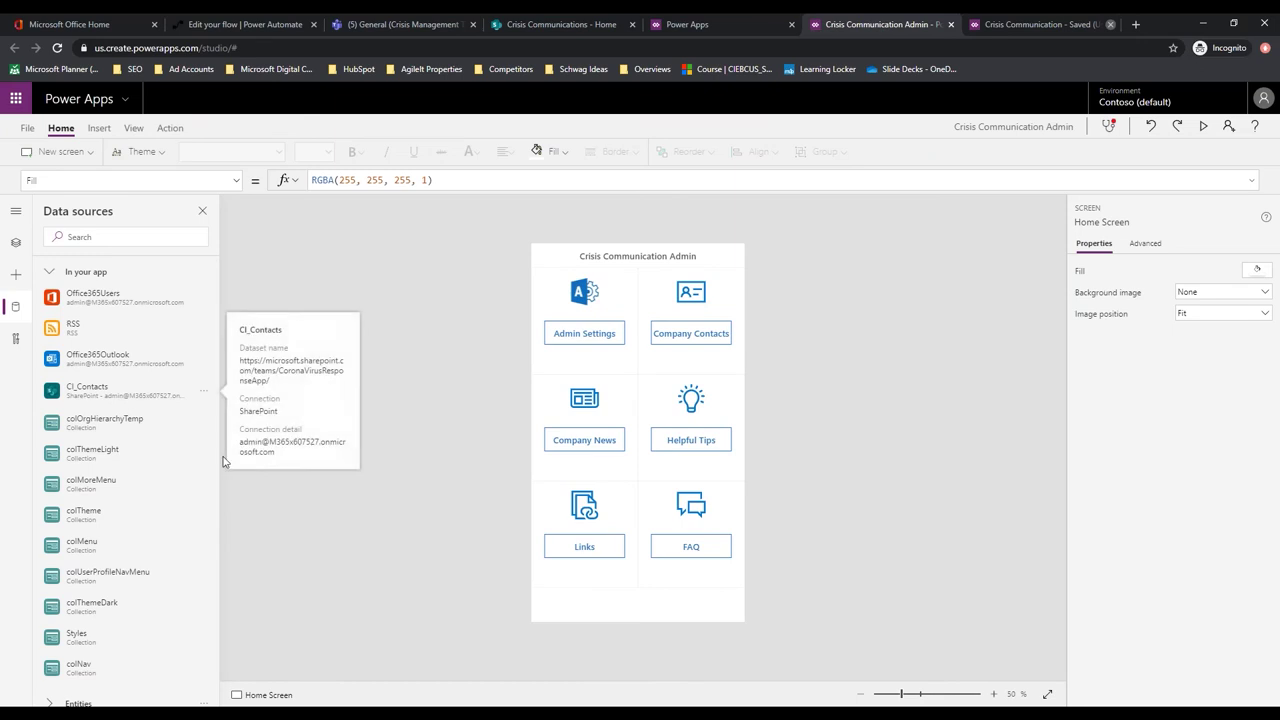
Add a SharePoint data source via the existing connection, pointing at the Crisis Communications site
left_click(95, 236)
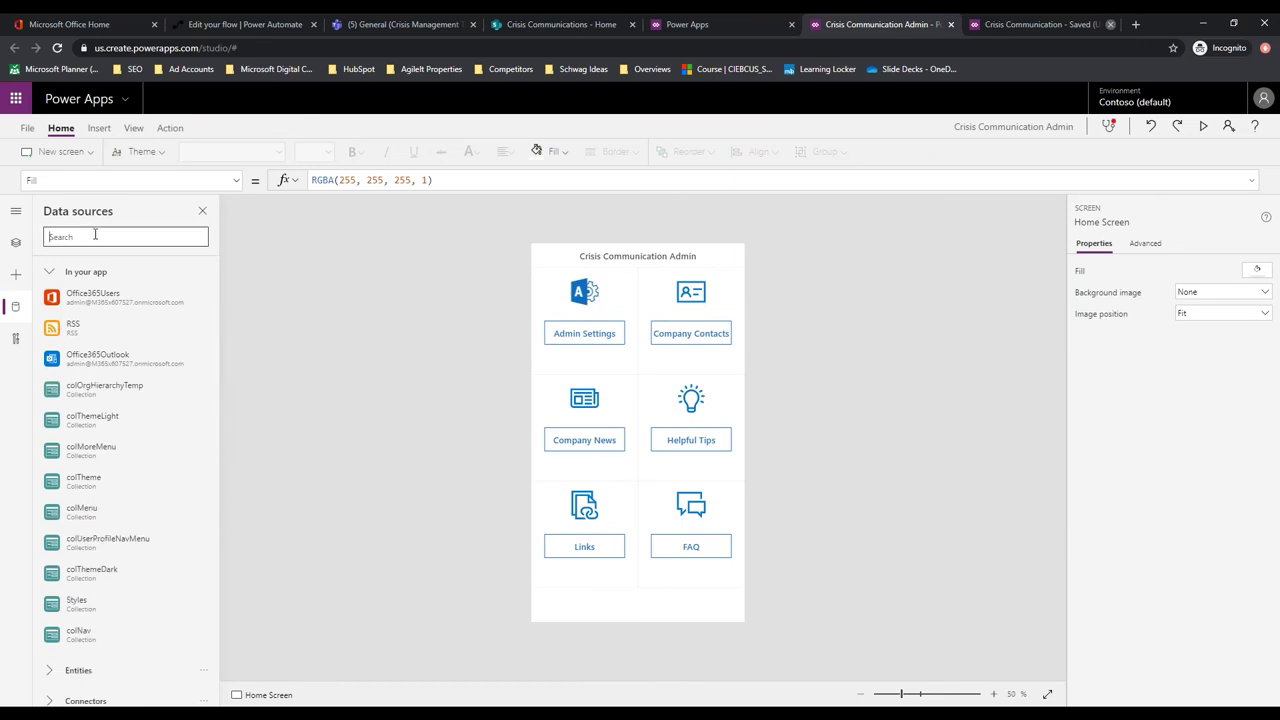
type("share")
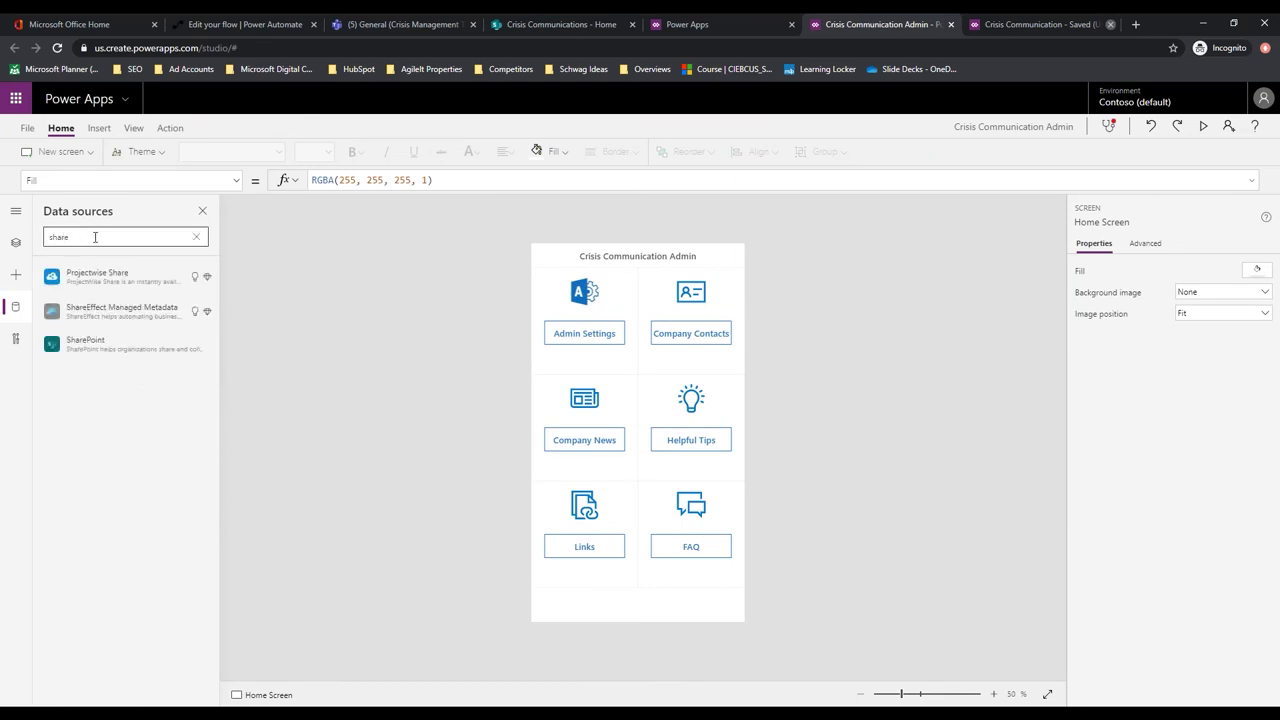
left_click(104, 354)
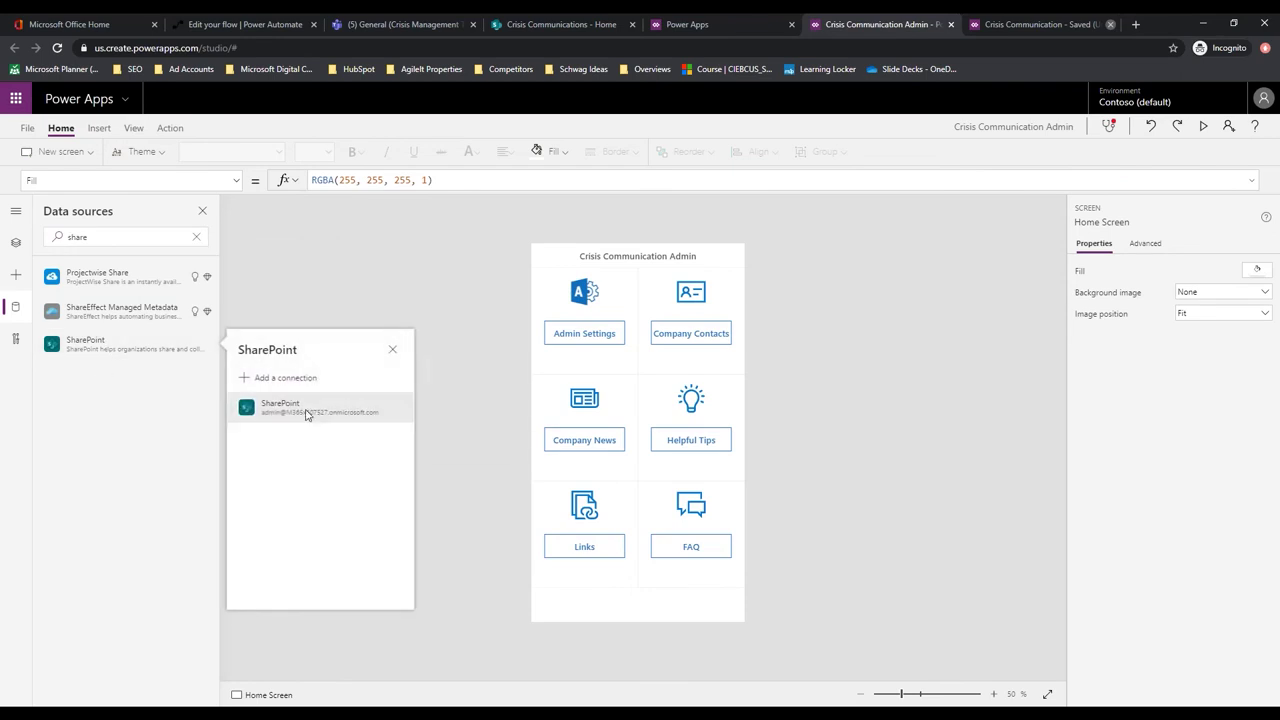
left_click(305, 412)
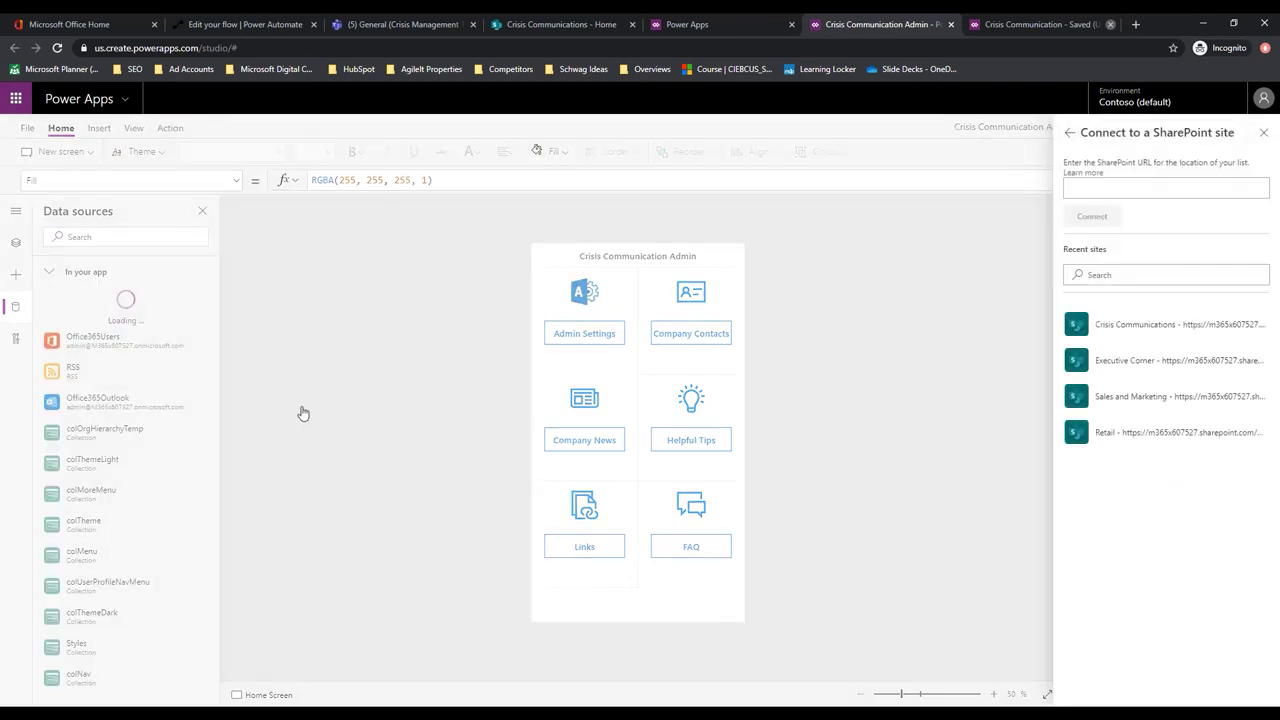
left_click(1132, 329)
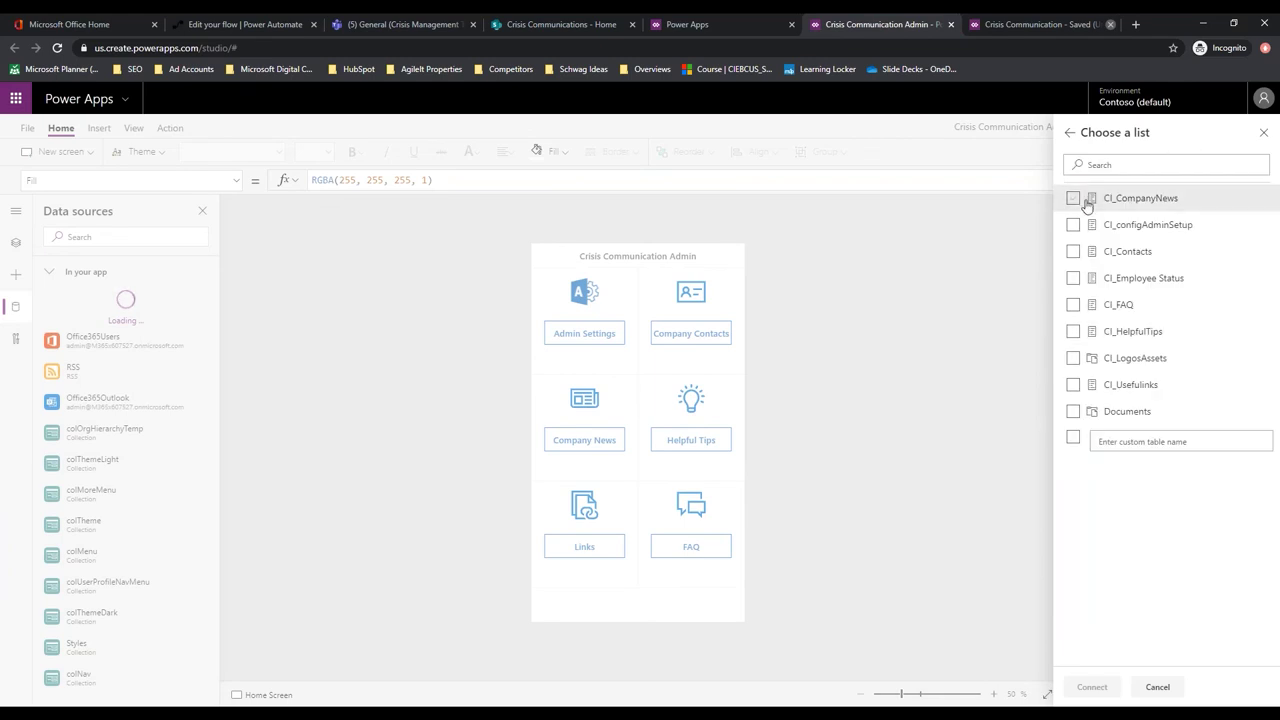
Select all eight CI_ lists plus Documents and connect them as data sources
left_click(1073, 198)
left_click(1073, 224)
left_click(1073, 251)
left_click(1073, 278)
left_click(1073, 304)
left_click(1073, 331)
left_click(1073, 358)
left_click(1073, 384)
left_click(1073, 411)
left_click(1092, 687)
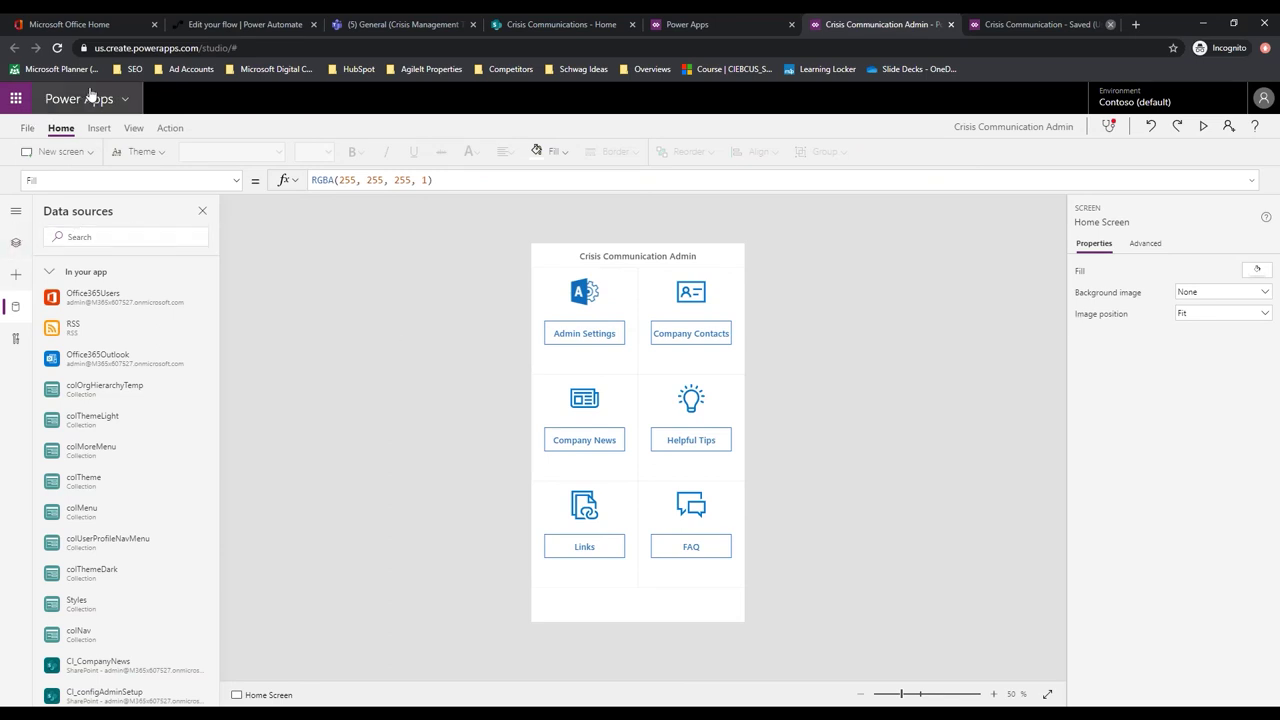
Stay in the editor and save the Crisis Communication Admin app
left_click(951, 24)
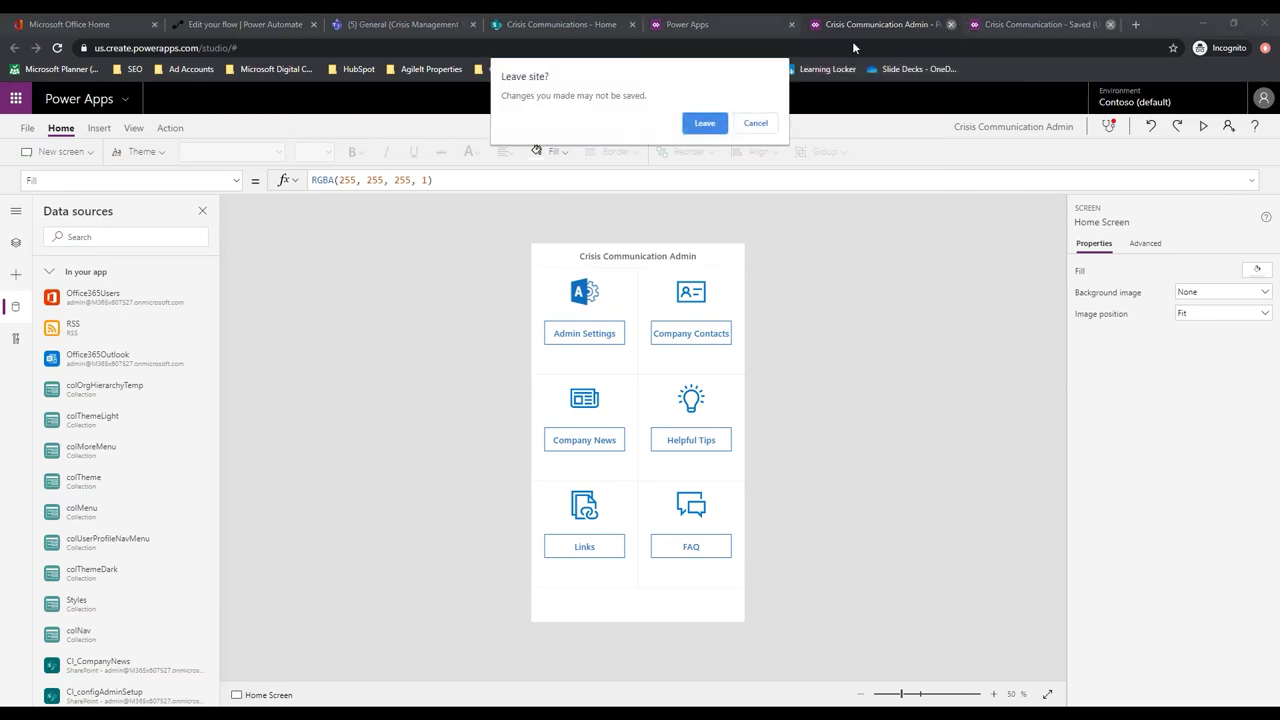
left_click(752, 128)
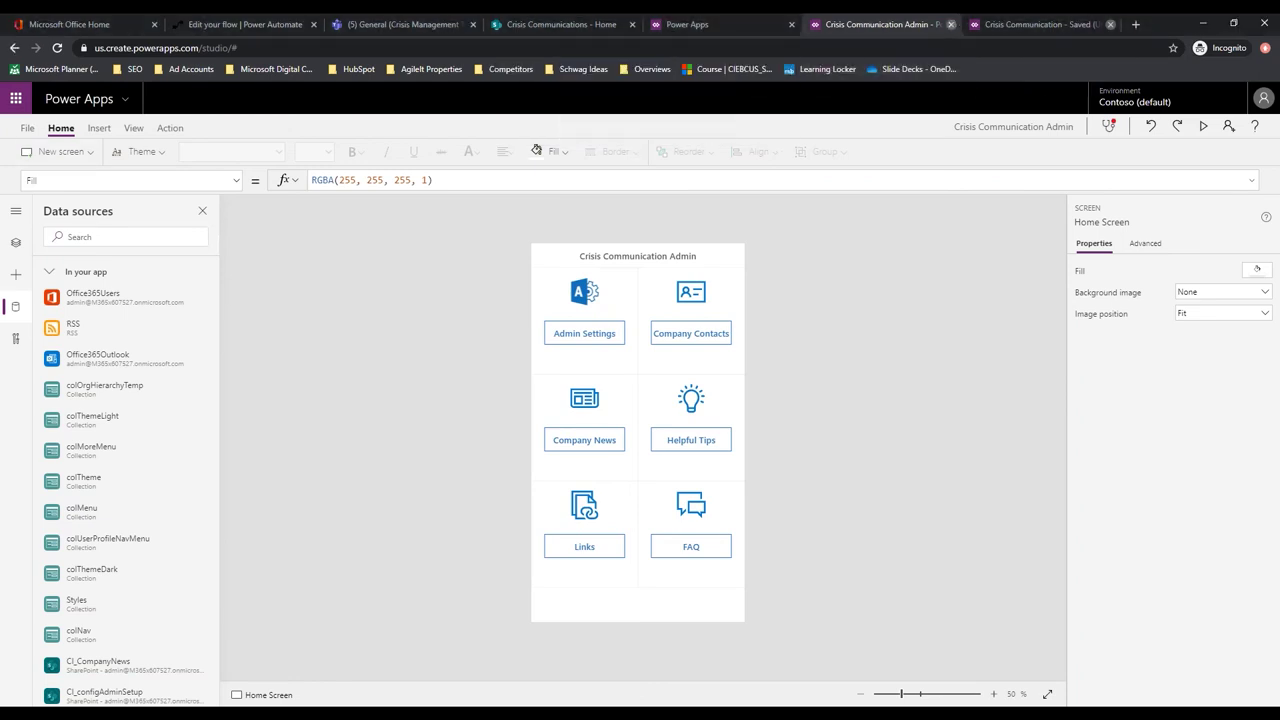
left_click(29, 130)
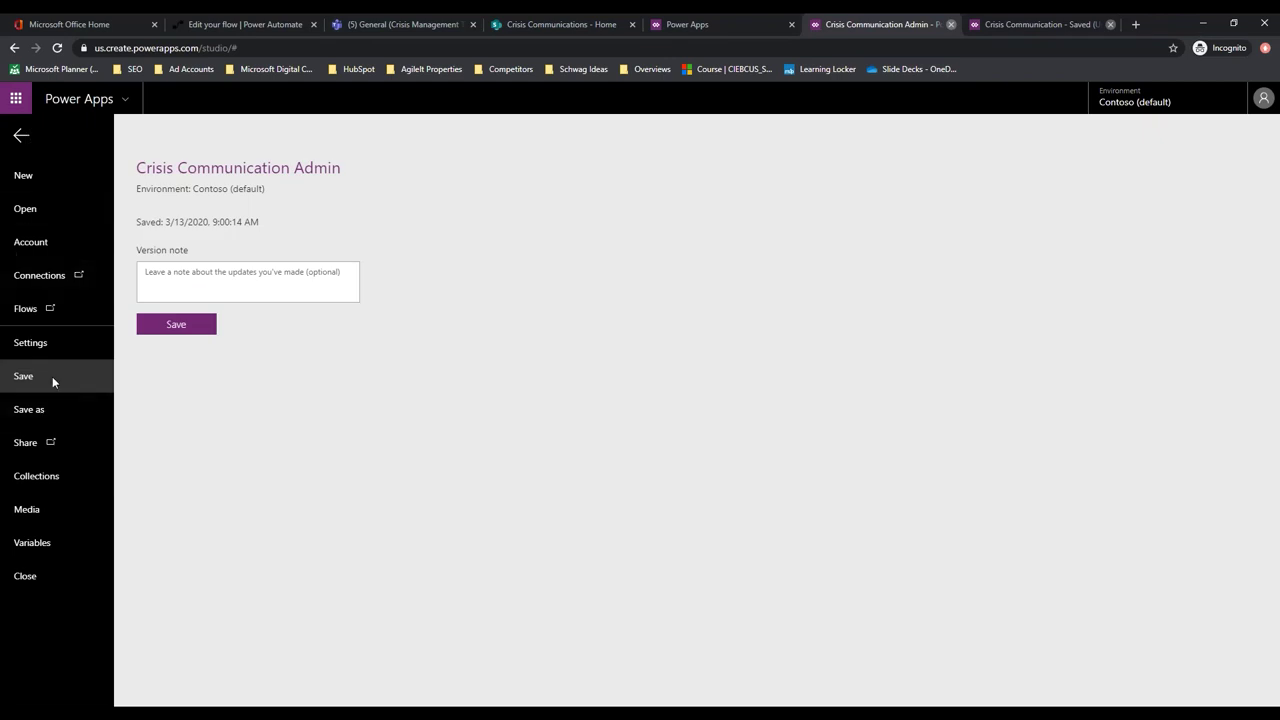
left_click(174, 326)
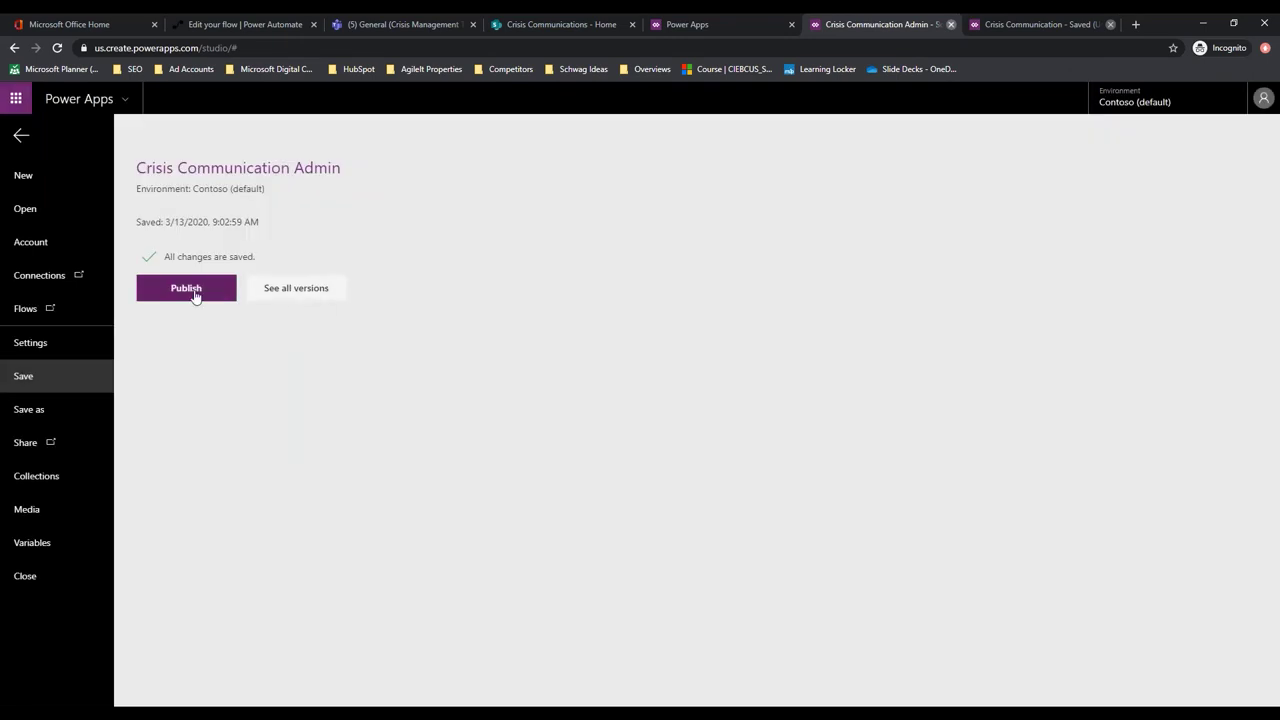
Publish this version of the app and return to the editor canvas
left_click(195, 292)
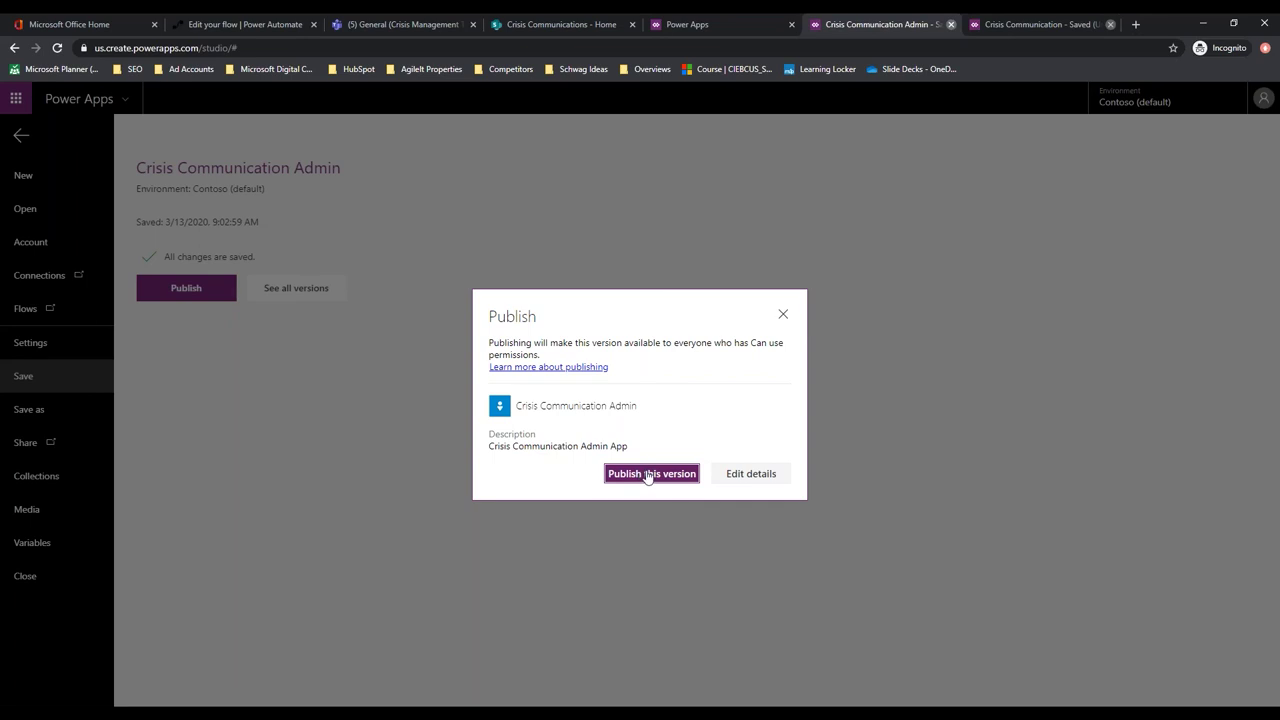
left_click(648, 474)
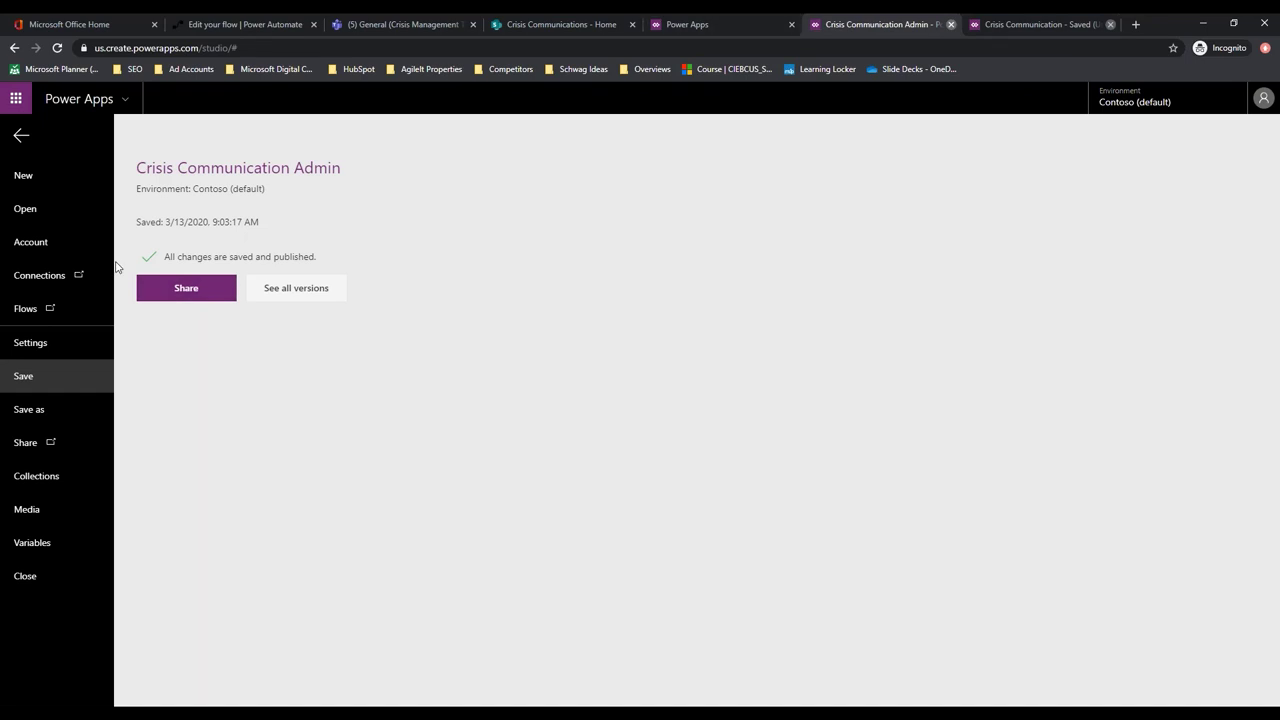
left_click(21, 136)
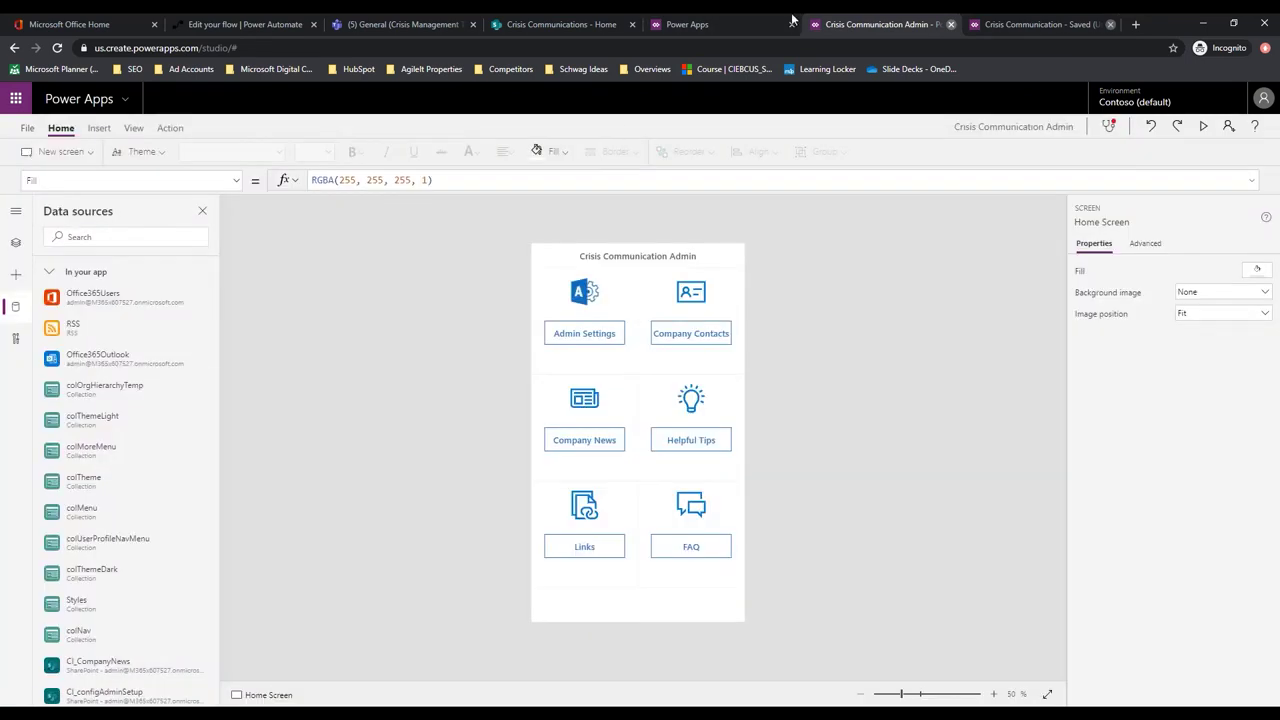
Leave the app editor and launch the Crisis Communication Admin app from the Apps list
left_click(951, 25)
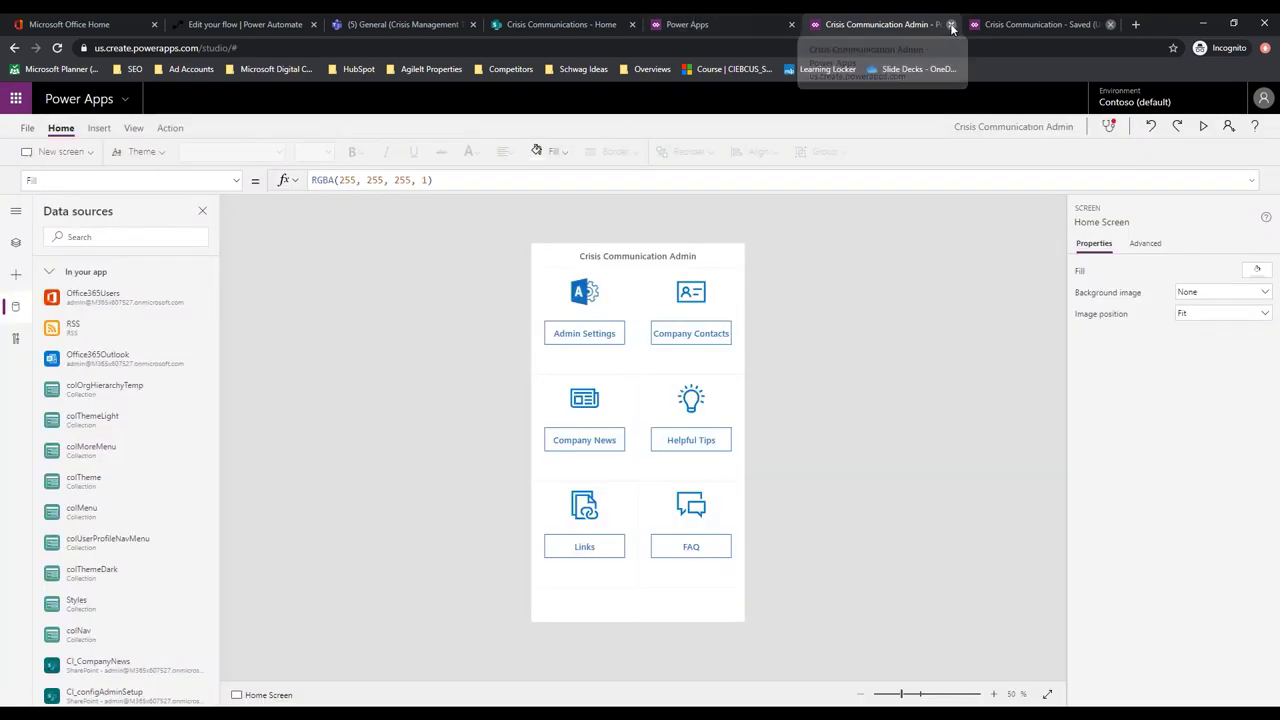
left_click(704, 147)
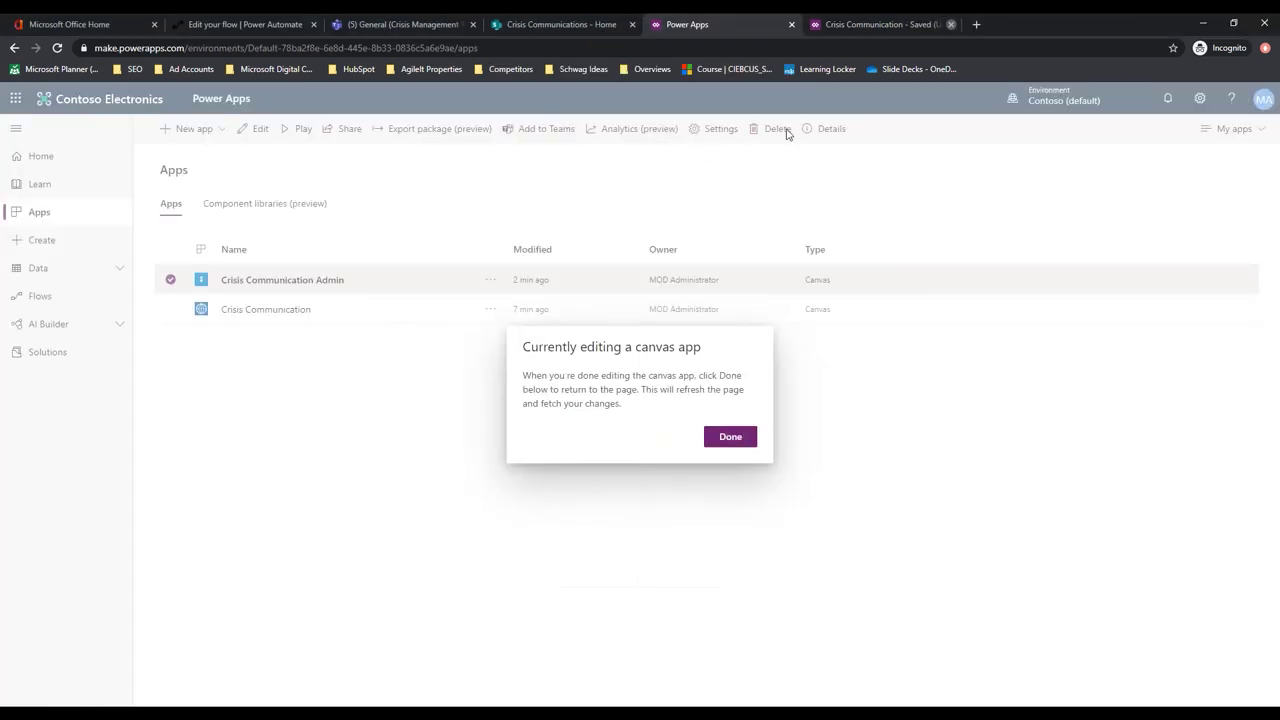
left_click(729, 437)
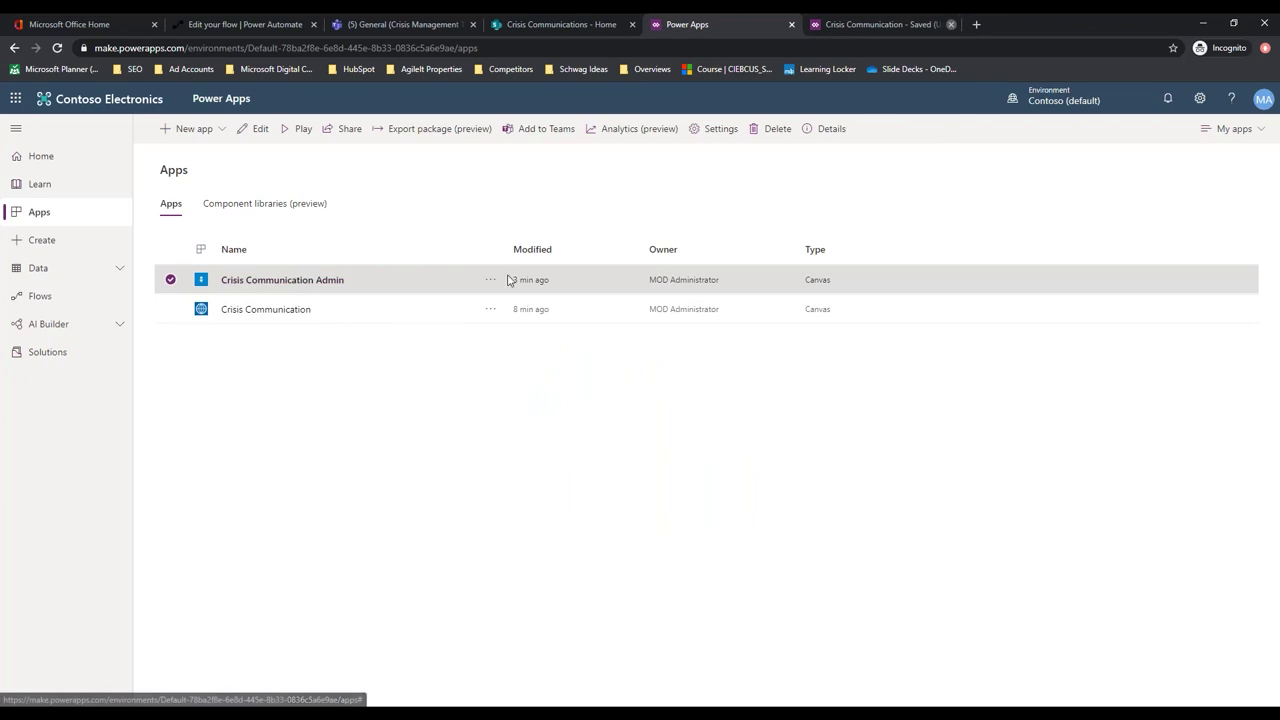
left_click(278, 288)
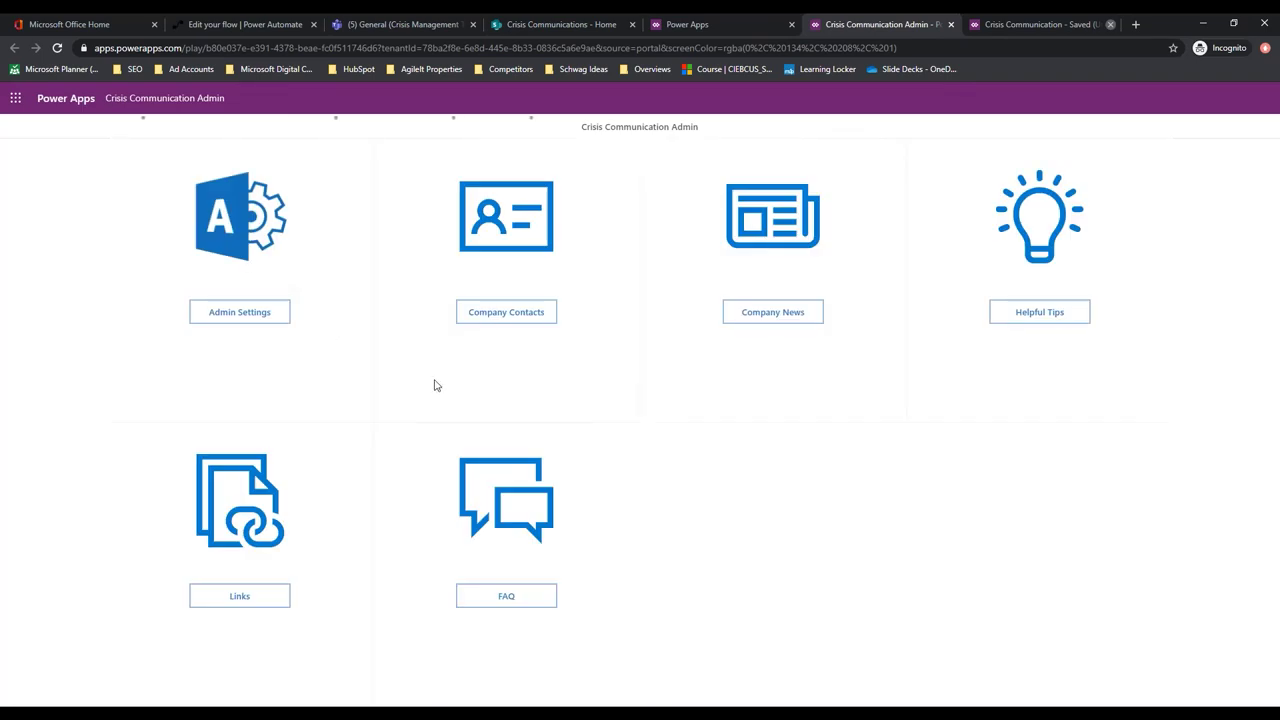
Enter the admin's e-mail address in Admin Settings, then open a new browser tab
left_click(246, 317)
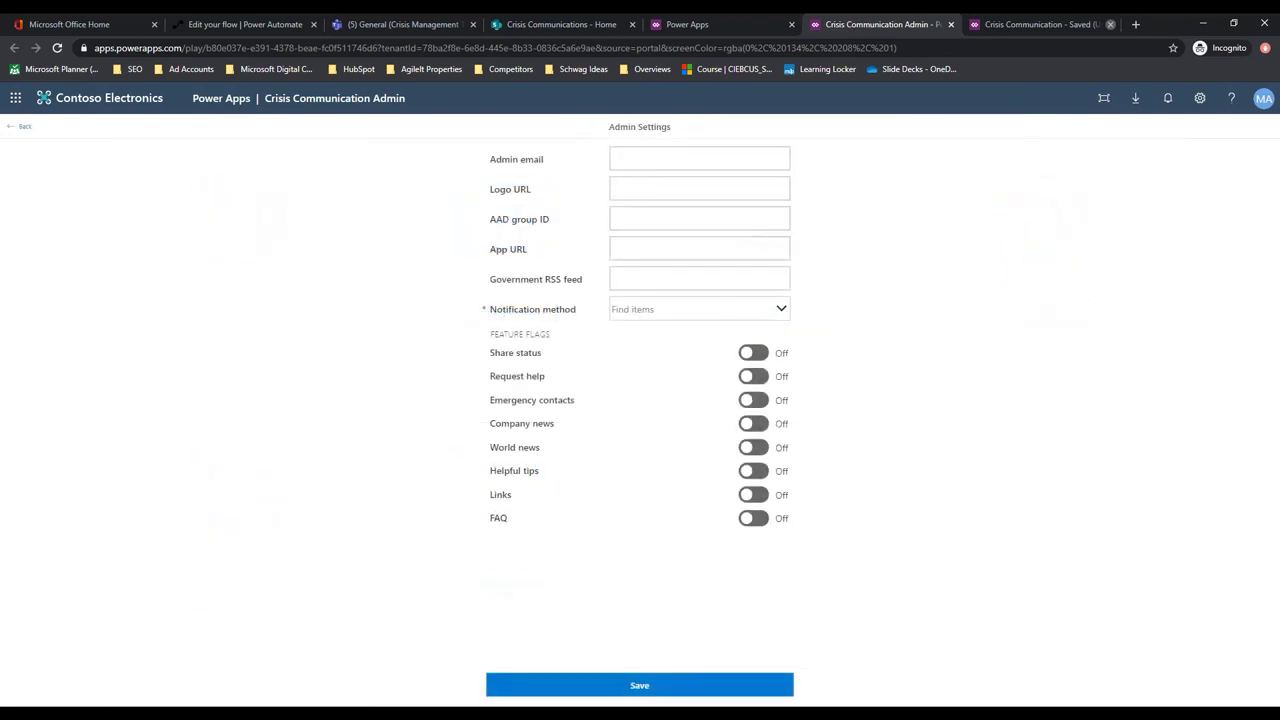
left_click(669, 161)
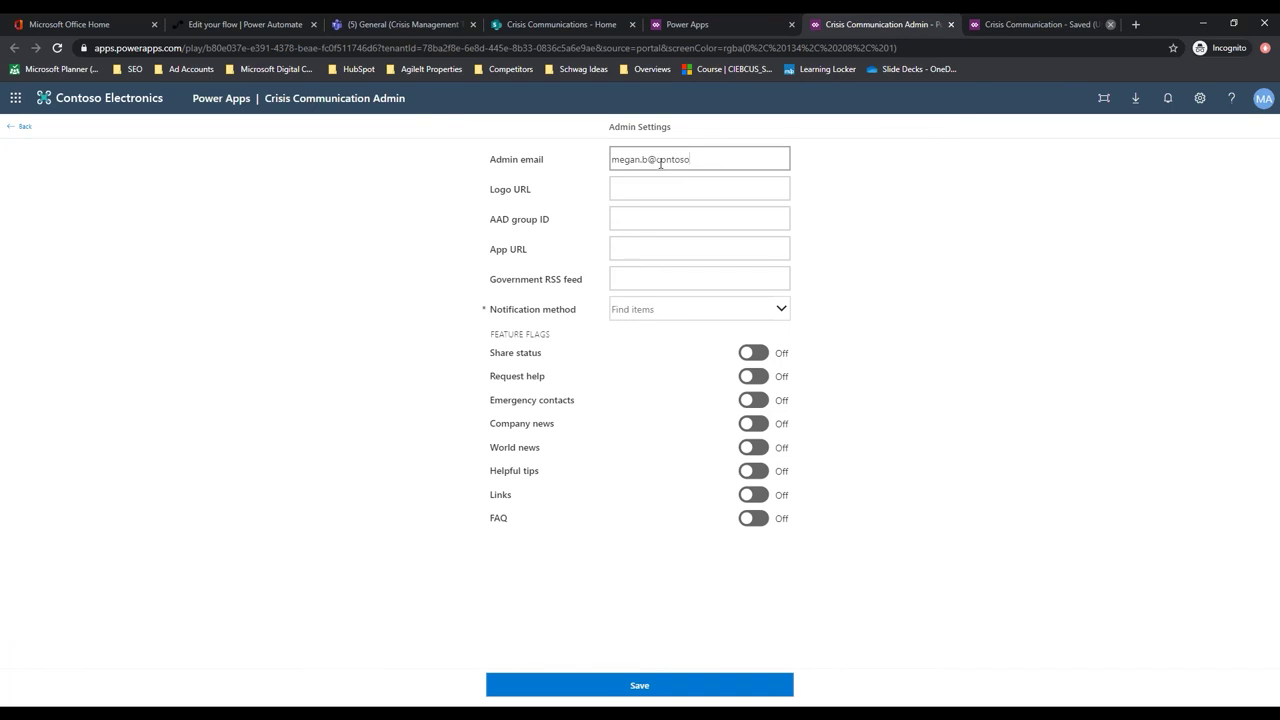
type(".com")
left_click(673, 193)
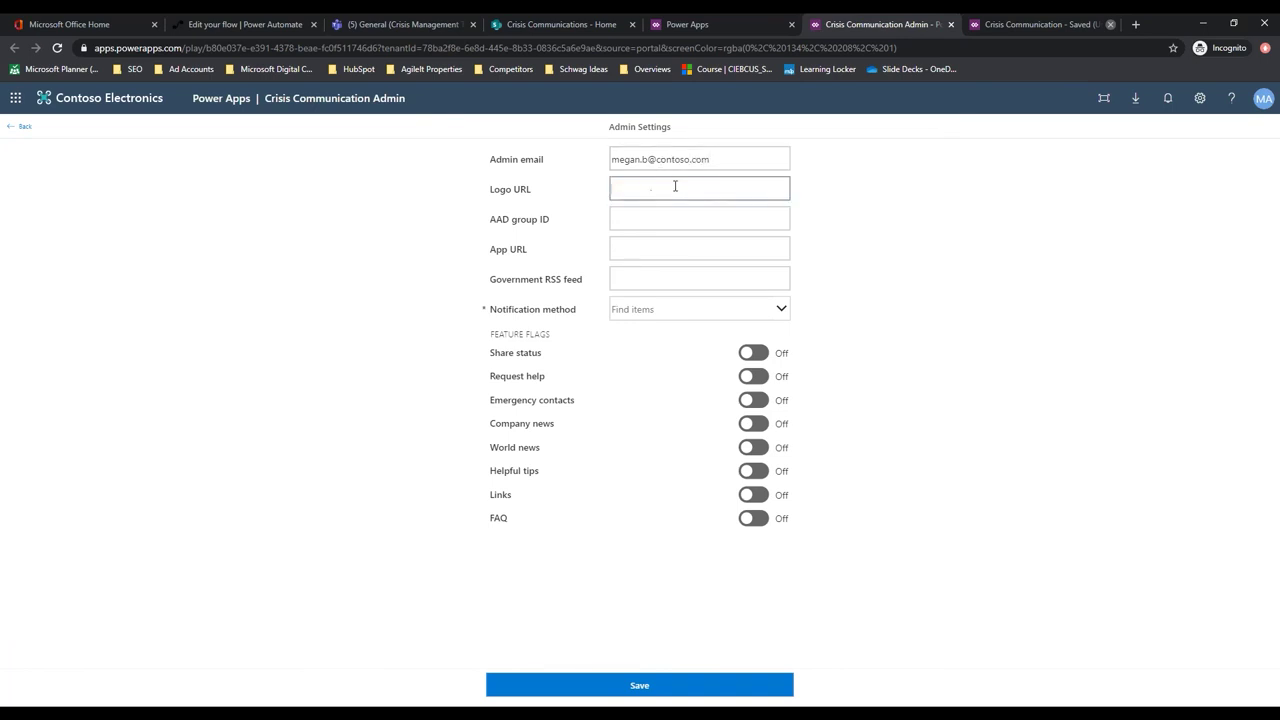
left_click(1137, 24)
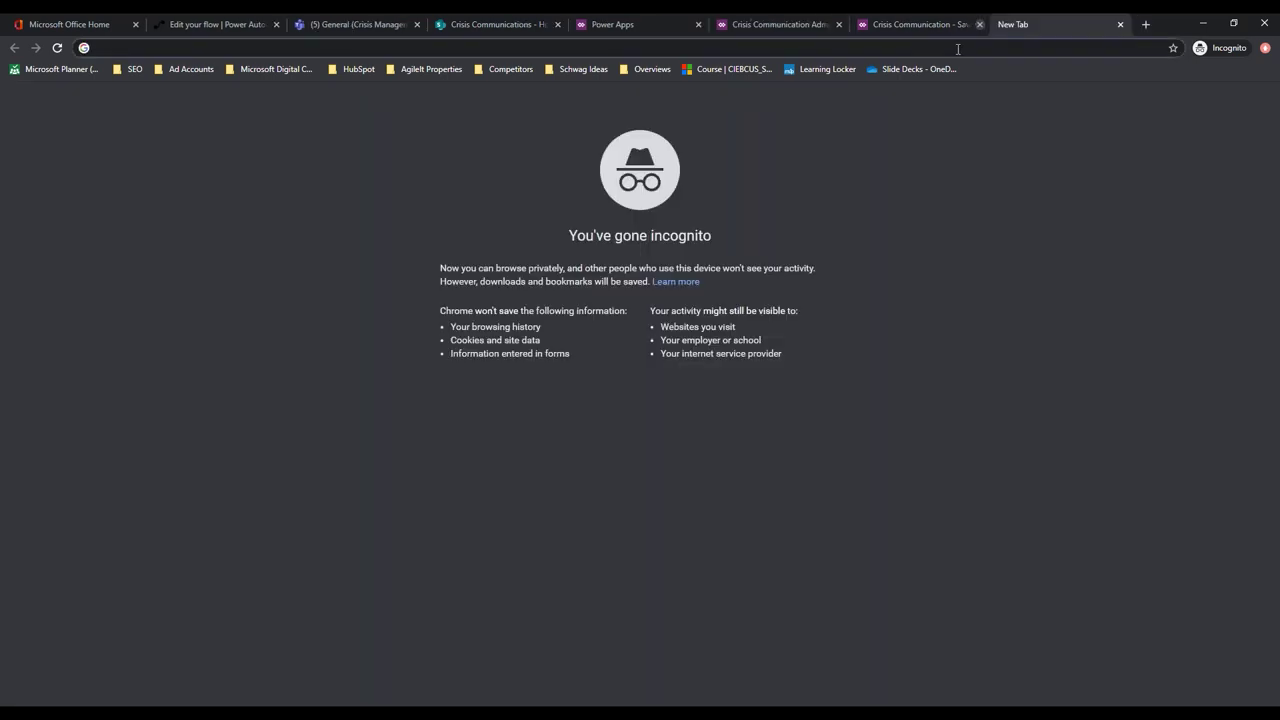
Load agileit.com and copy the Agile IT logo's image address
type("agileit.c")
key("BackSpace")
type("com")
key("Return")
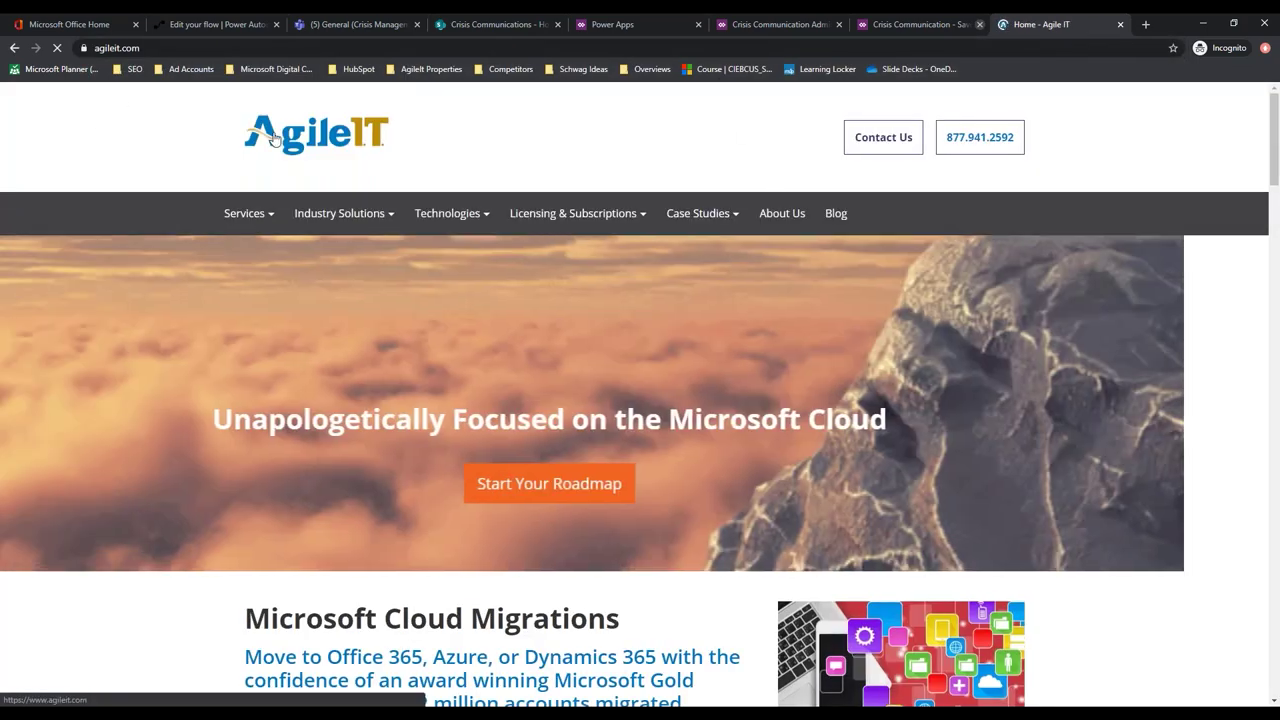
right_click(275, 134)
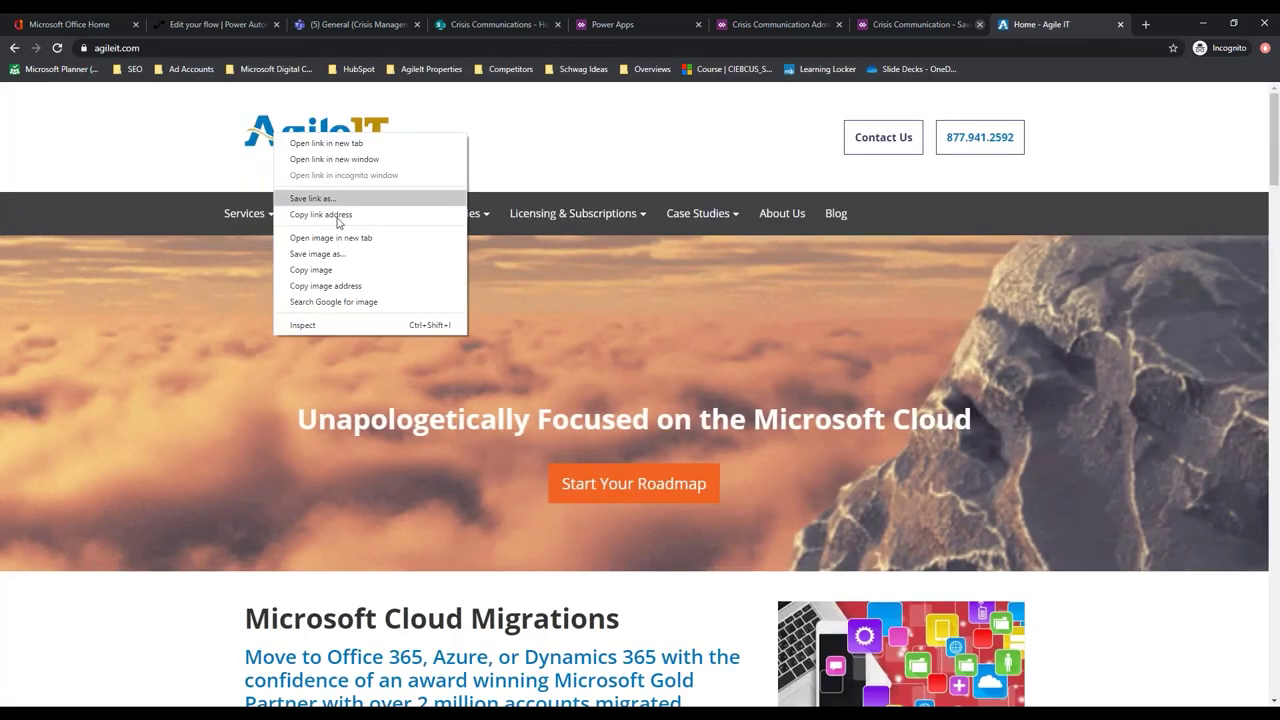
left_click(324, 287)
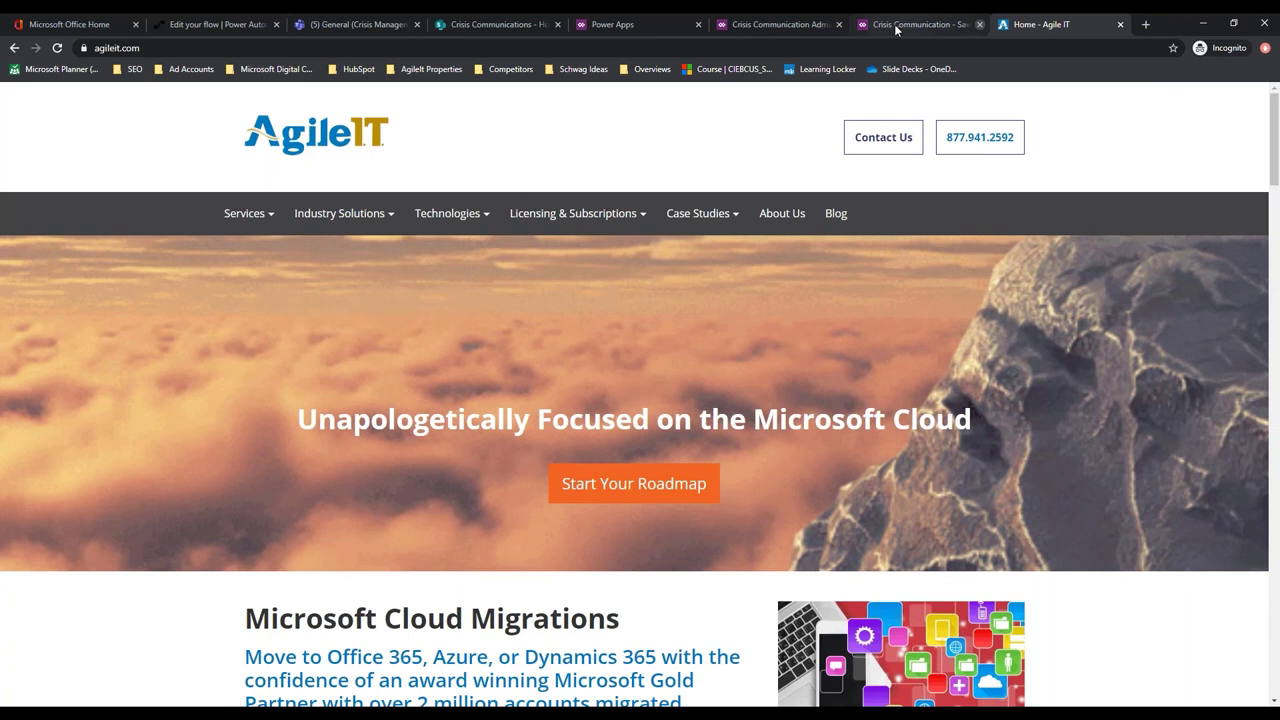
Paste the copied logo address into the Admin Settings Logo URL field
left_click(895, 24)
left_click(778, 24)
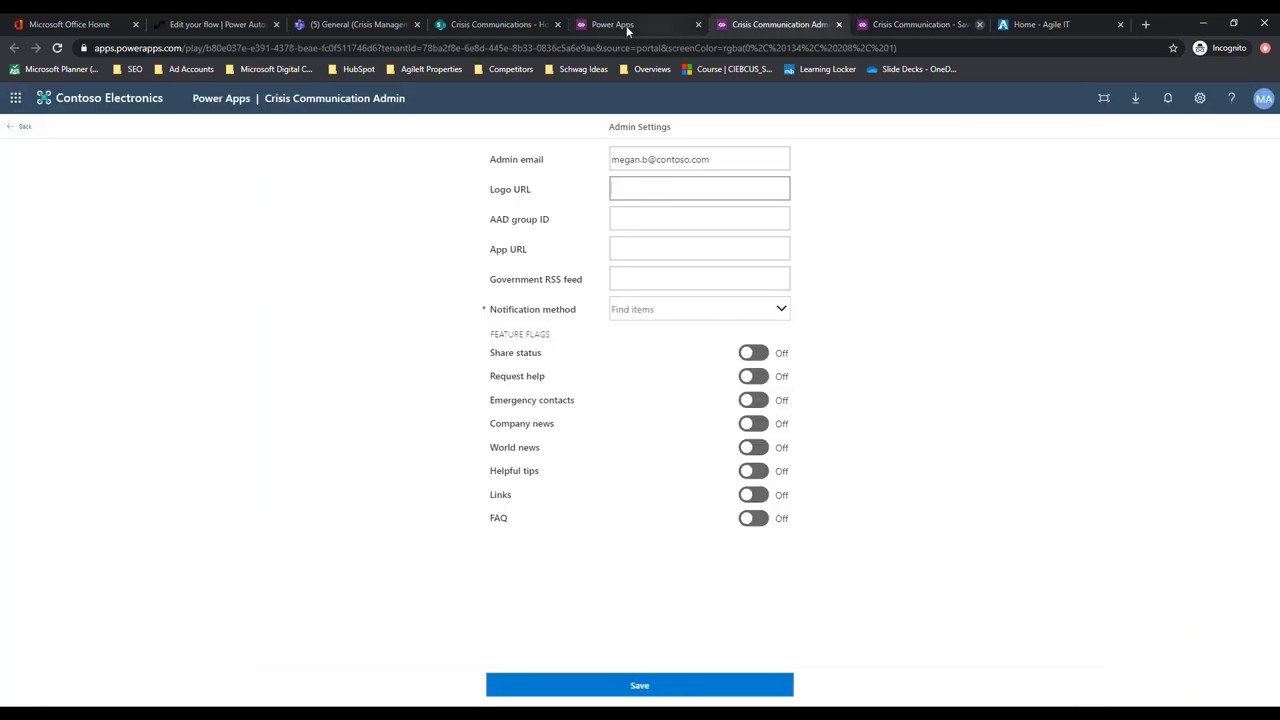
left_click(635, 189)
key("ctrl+v")
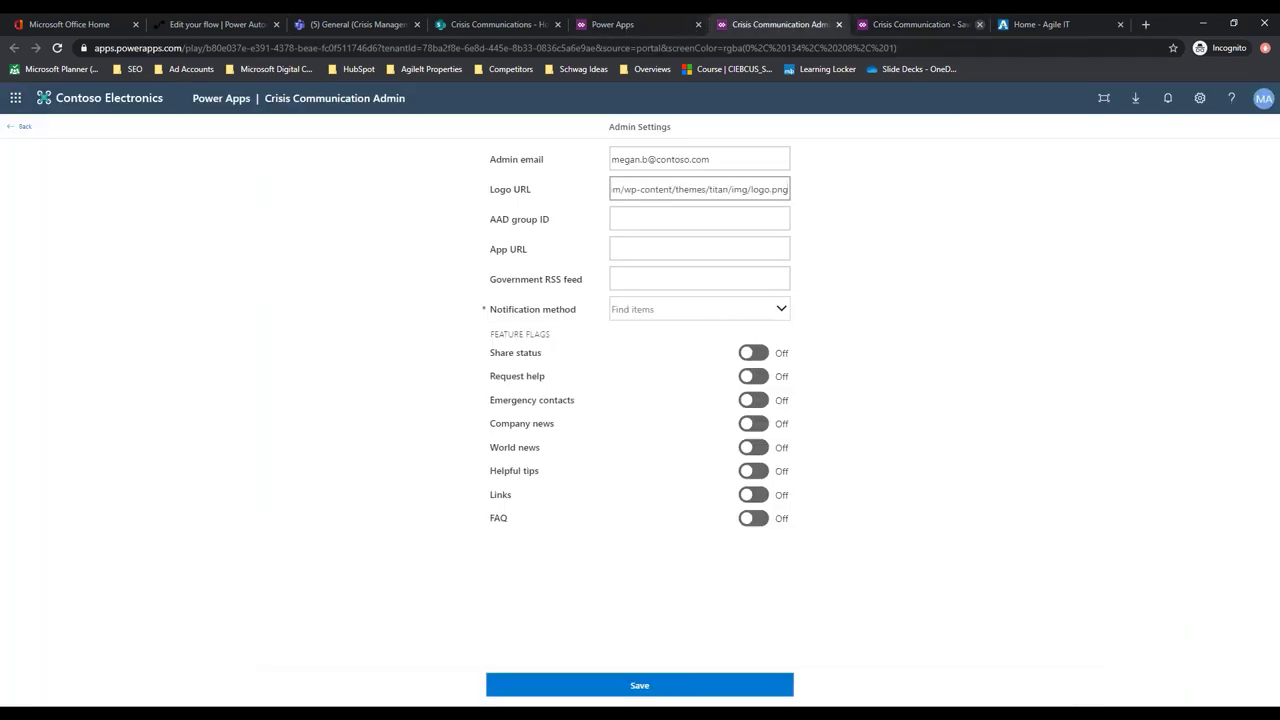
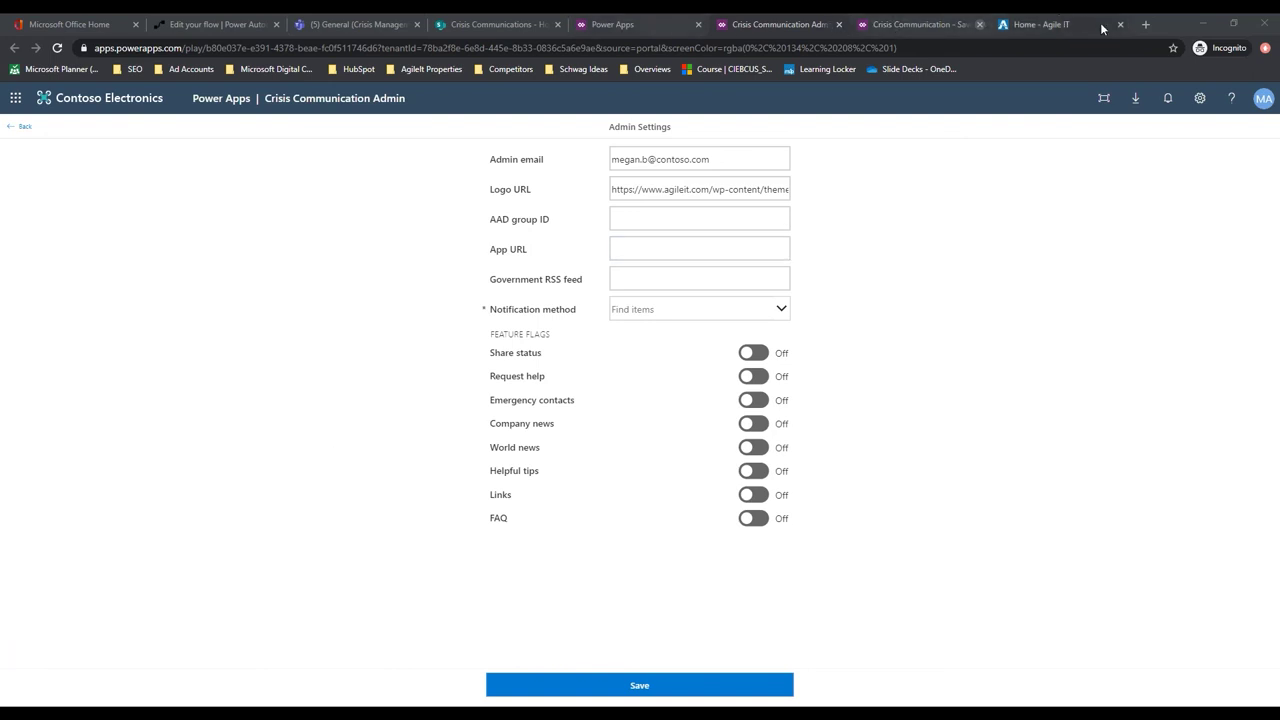
left_click(1059, 26)
left_click(727, 47)
type("https://aad.portal.azure.com/")
key("Return")
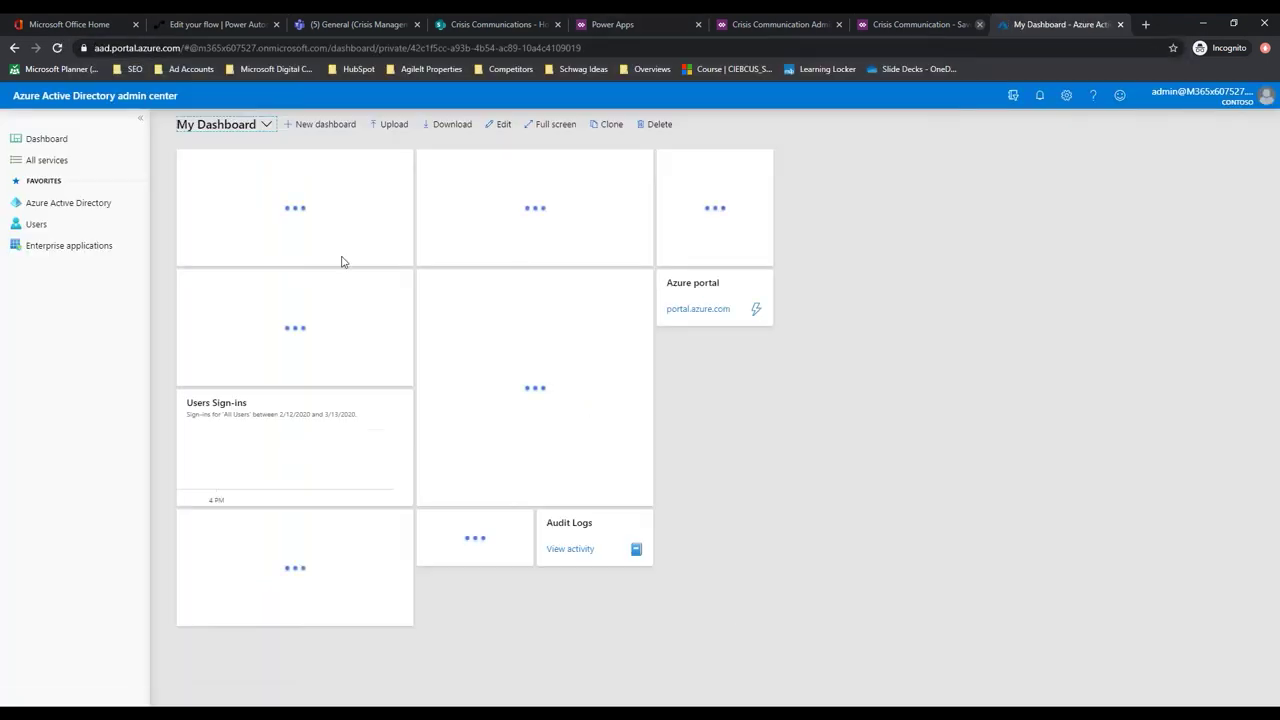
Select the Crisis Communications group's Object Id under Azure AD Groups, then return to Power Apps
left_click(68, 206)
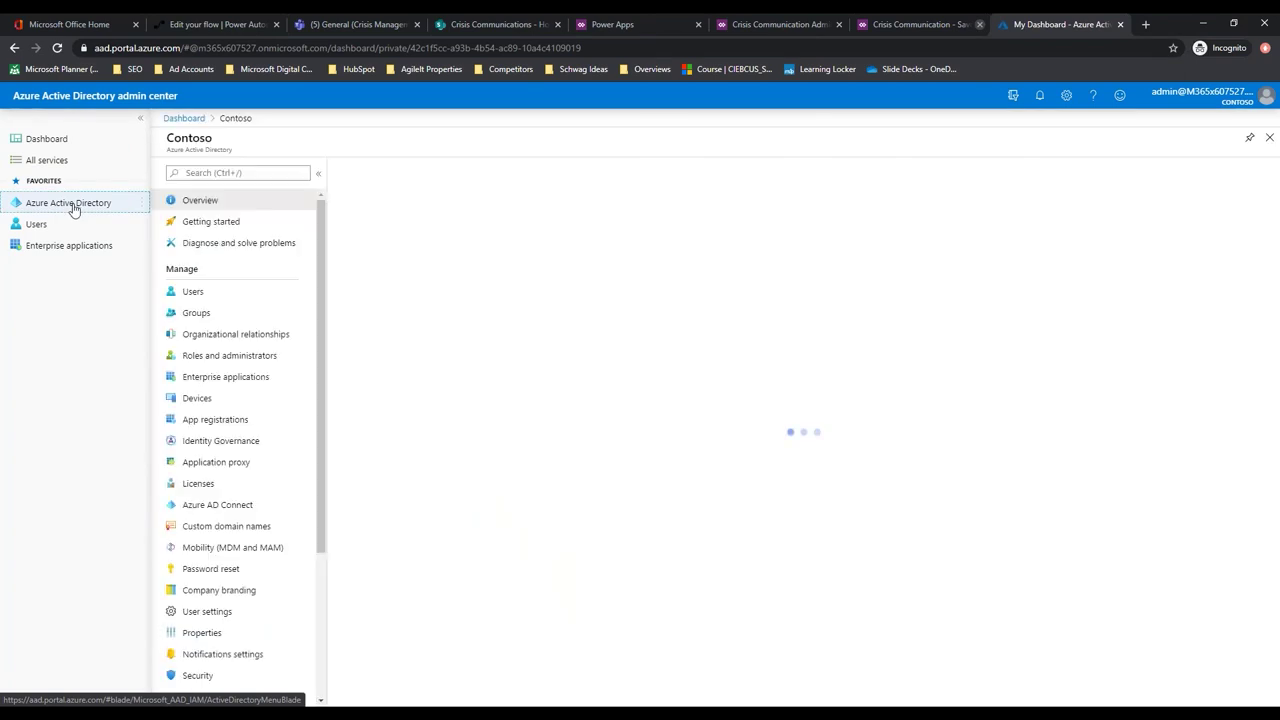
left_click(200, 314)
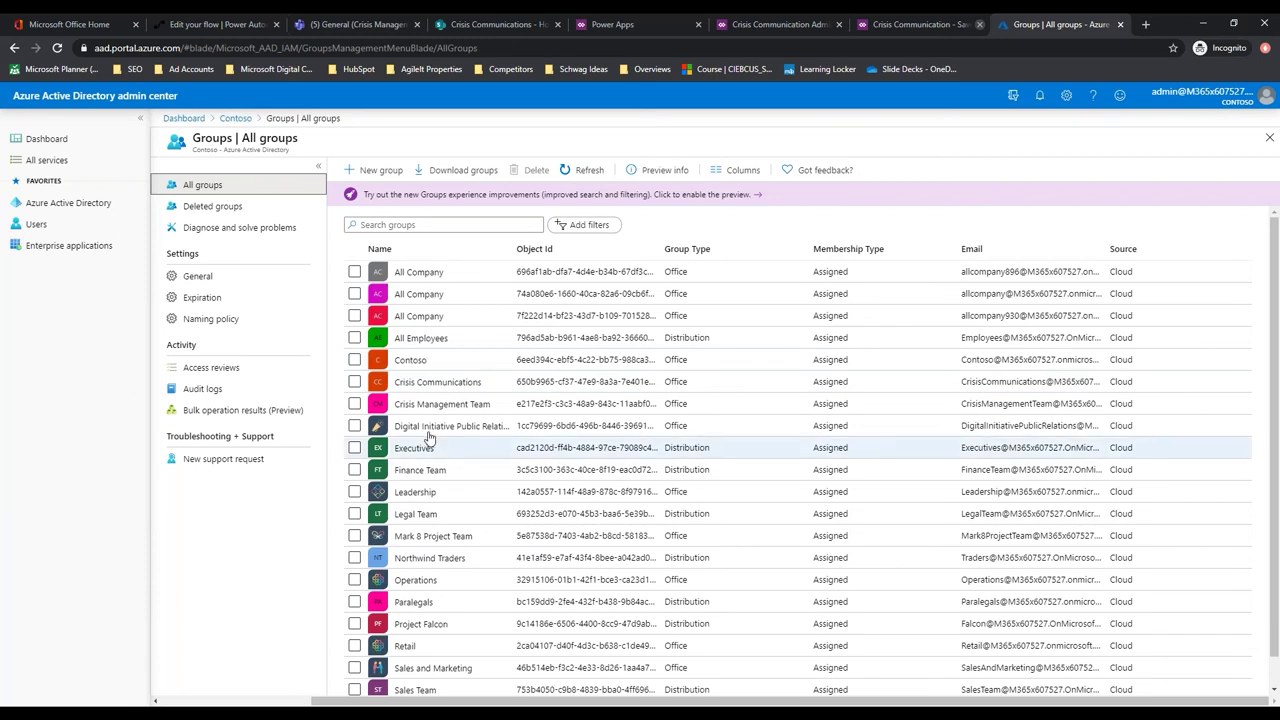
left_click(452, 383)
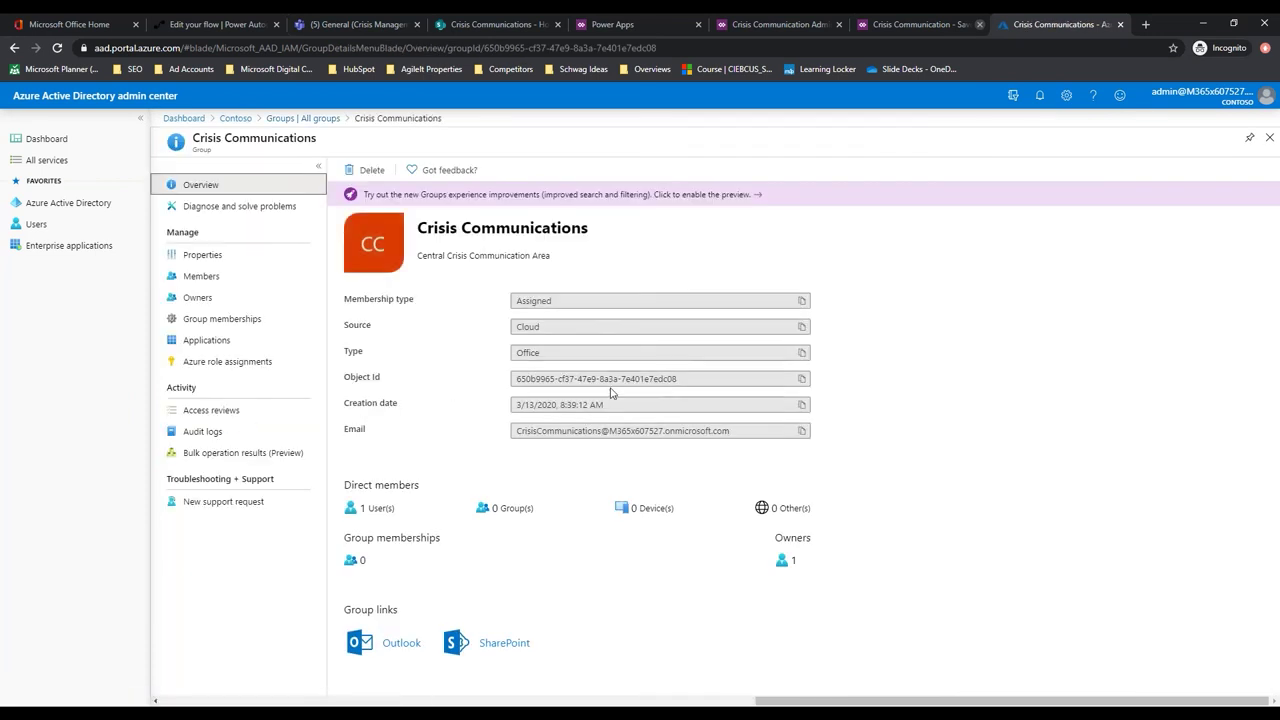
triple_click(603, 380)
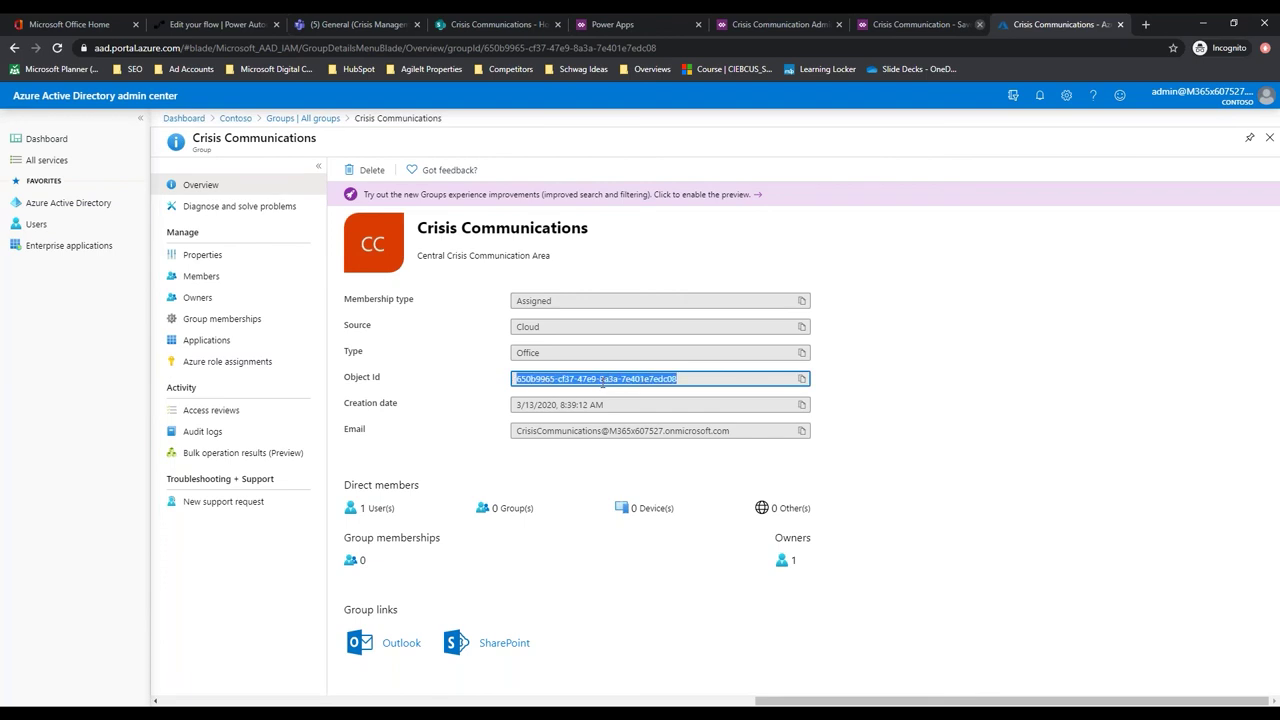
left_click(500, 25)
left_click(610, 25)
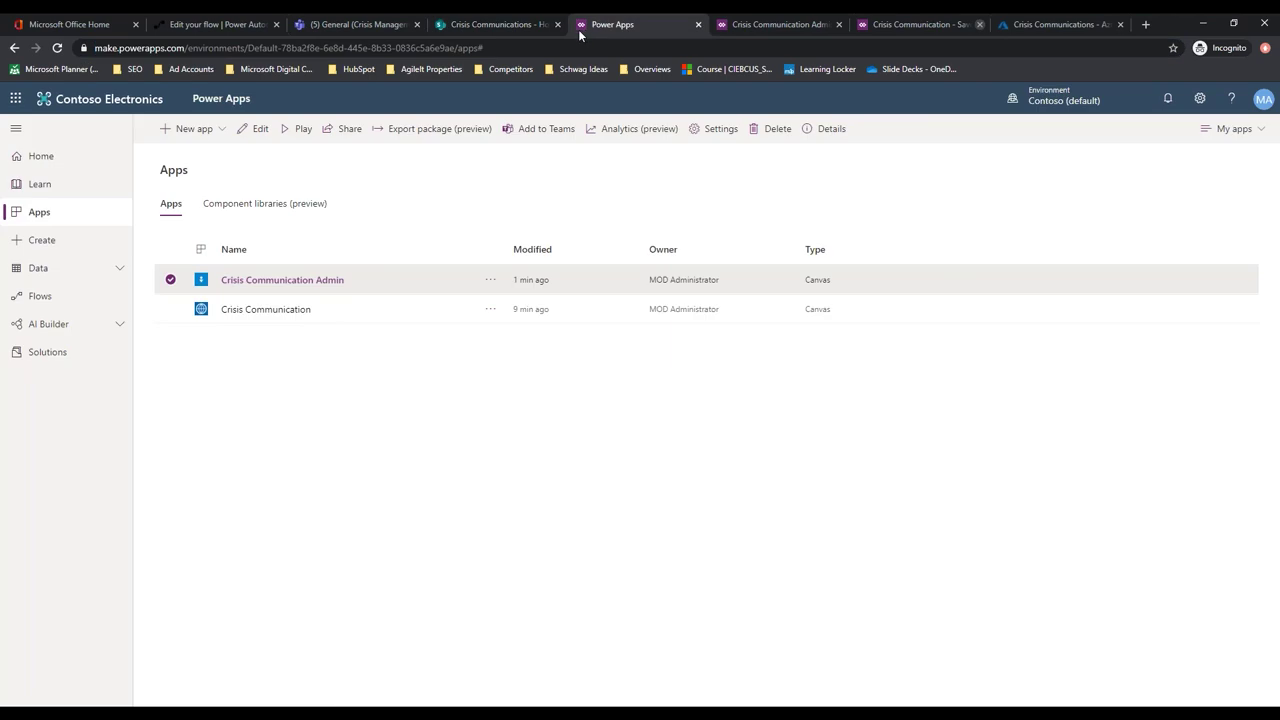
Paste the Crisis Communications group Object Id into the AAD group ID field
left_click(737, 25)
left_click(640, 215)
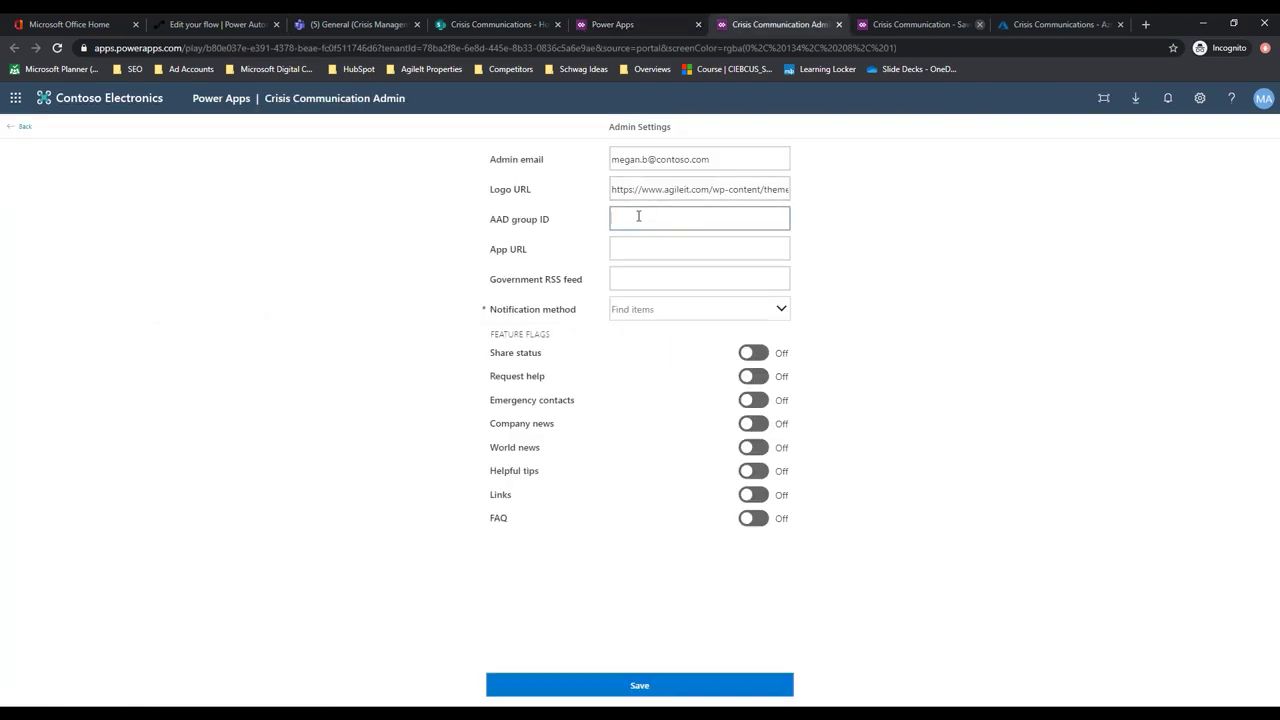
key("ctrl+v")
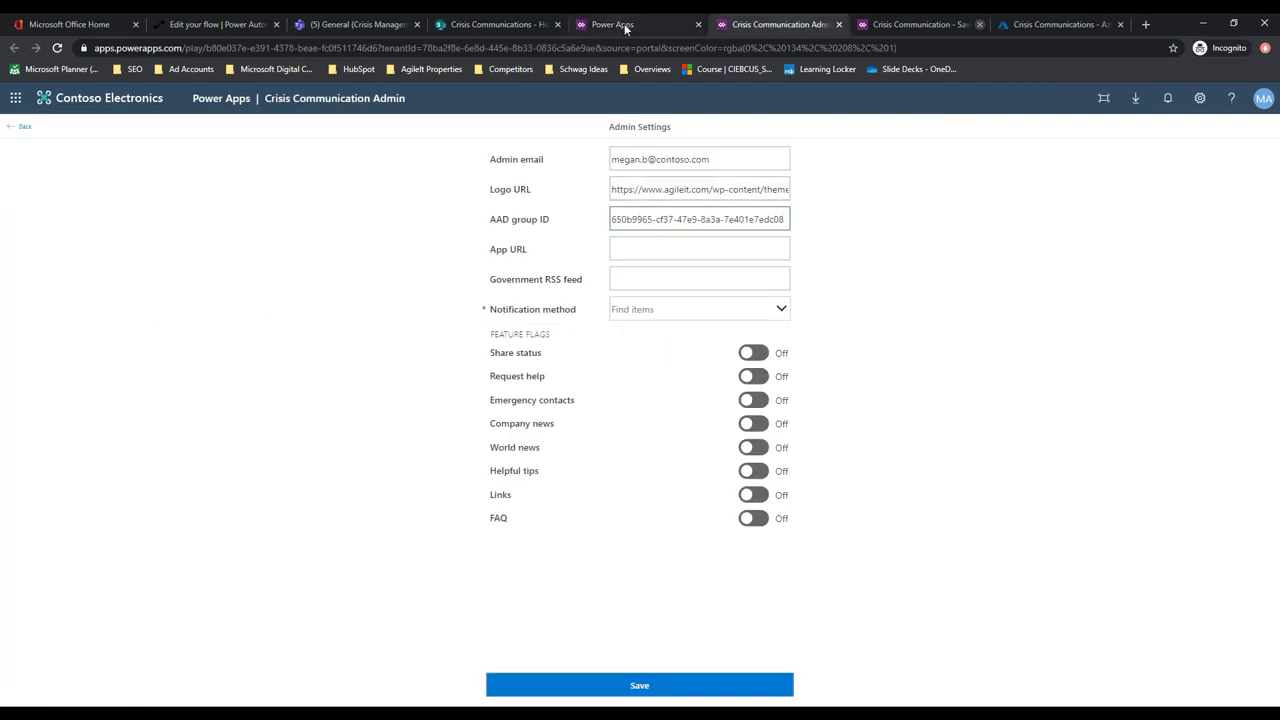
Copy the Crisis Communication app's web link from its Details page
left_click(622, 25)
left_click(490, 280)
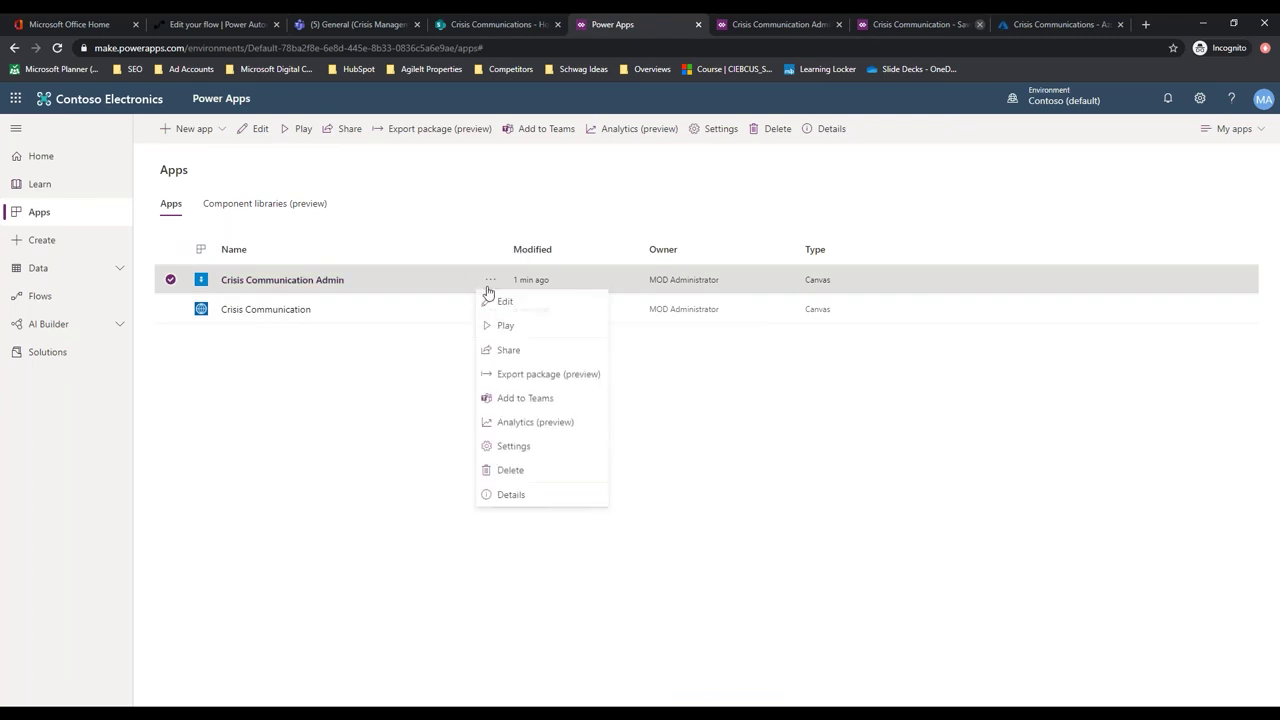
left_click(253, 500)
left_click(489, 310)
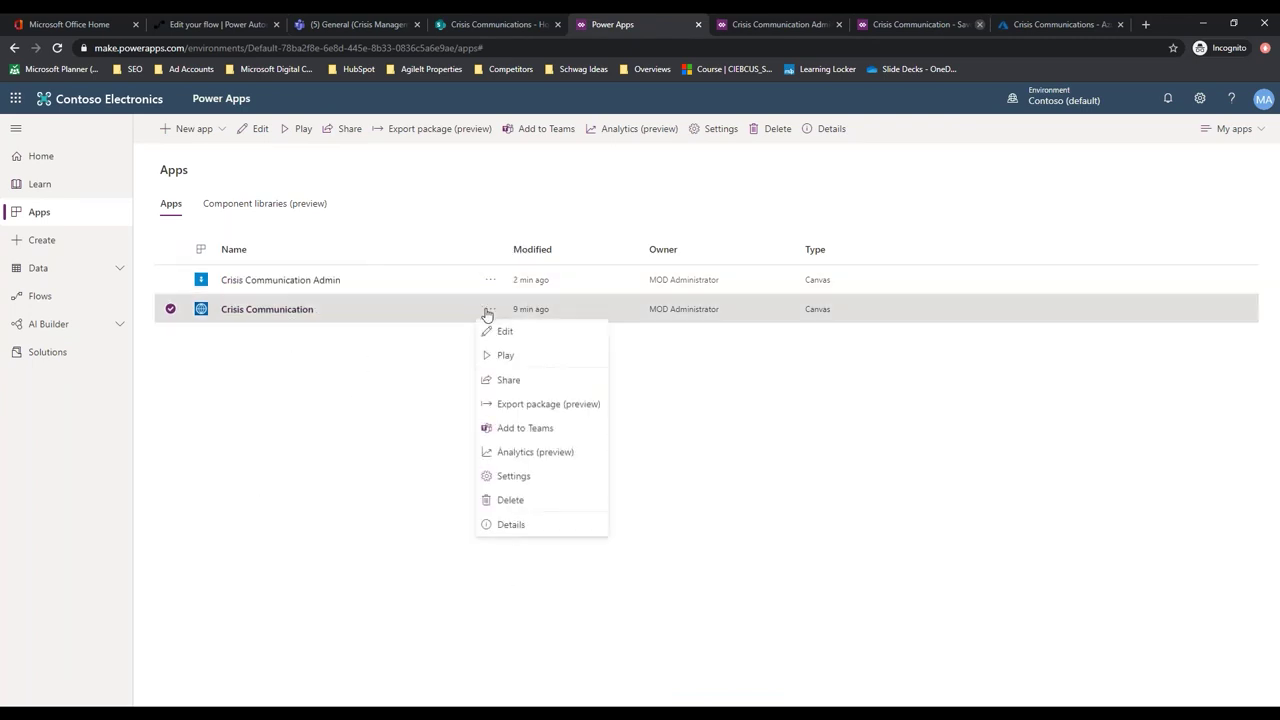
left_click(514, 527)
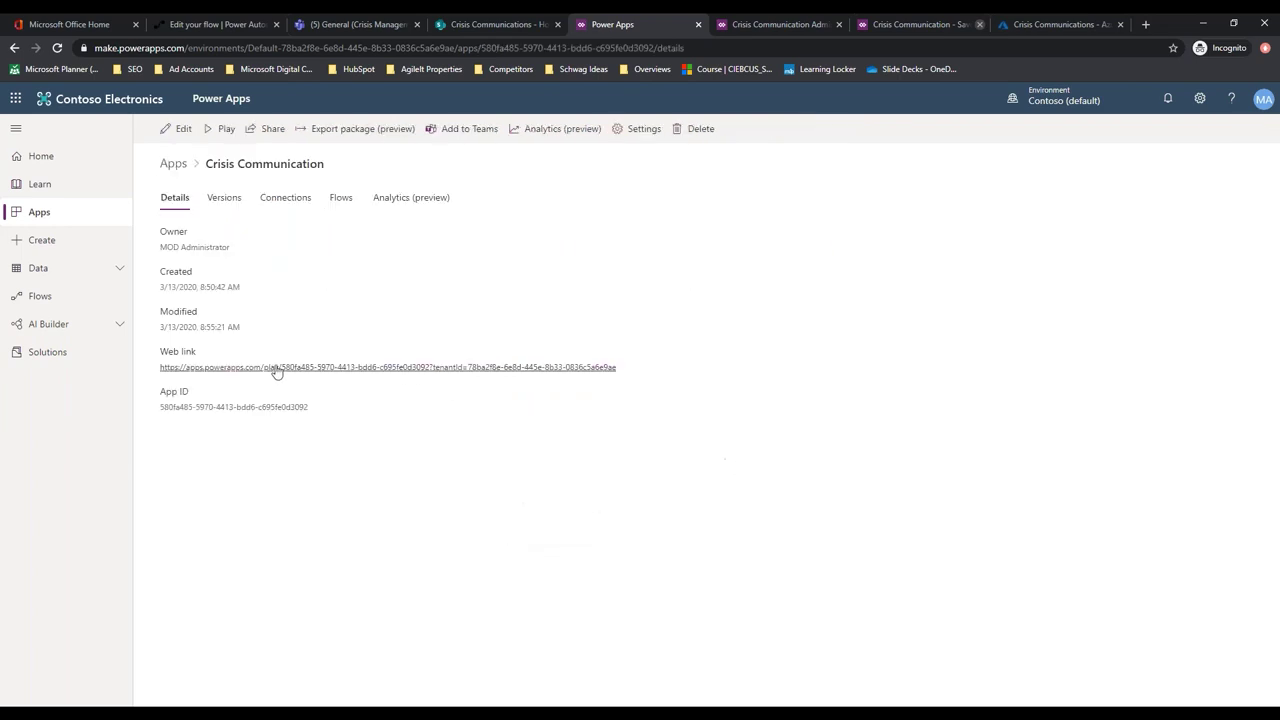
right_click(467, 374)
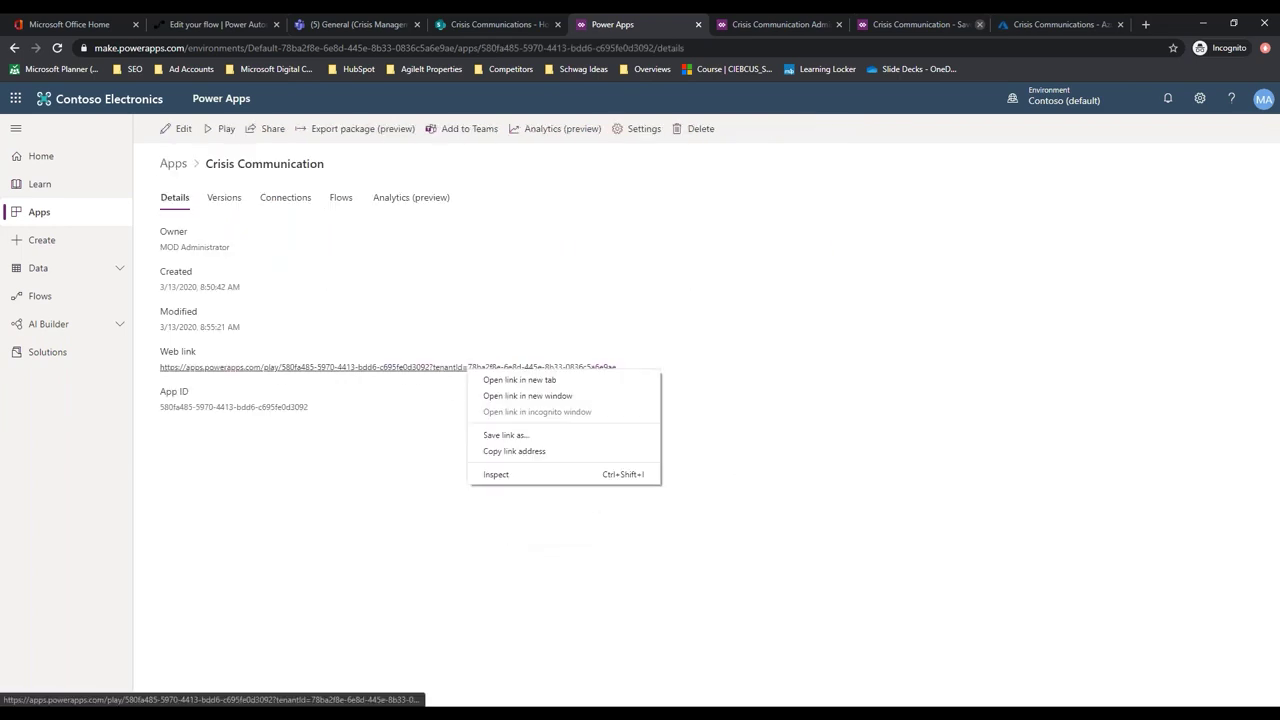
left_click(507, 452)
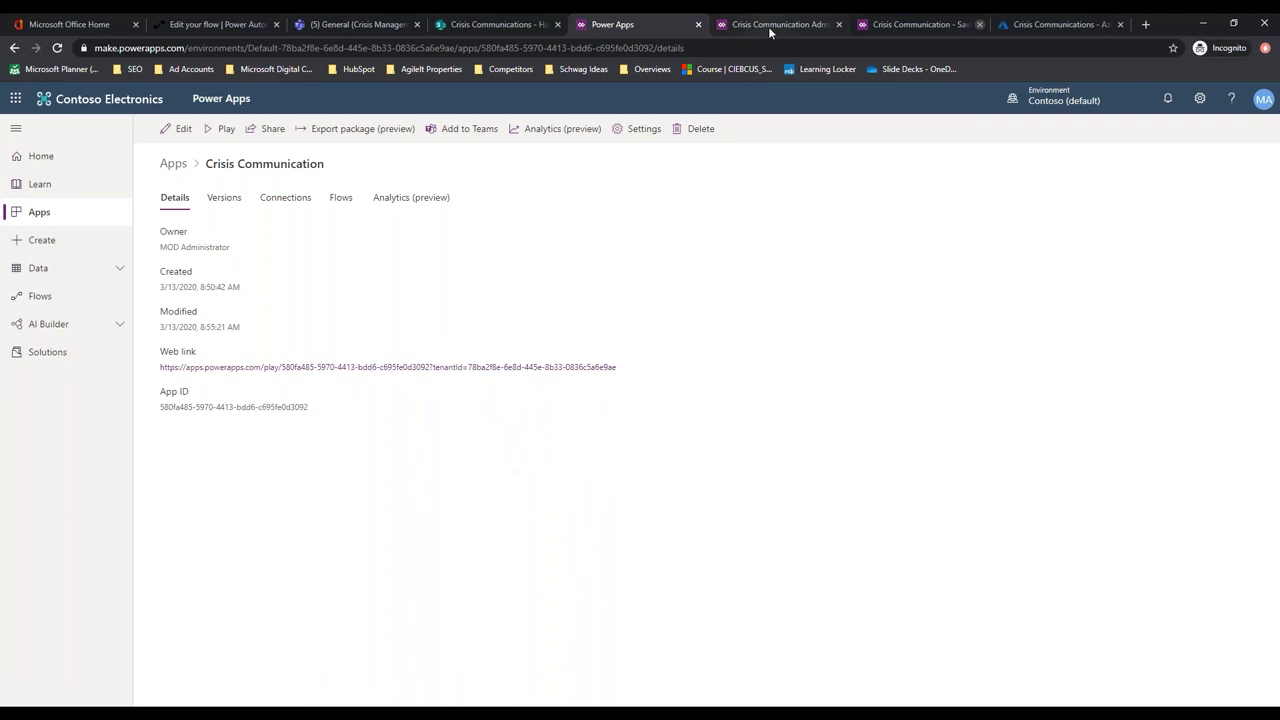
left_click(753, 26)
Fill App URL with the app link and the RSS feed with the WHO feed, and choose Teams notification
left_click(639, 246)
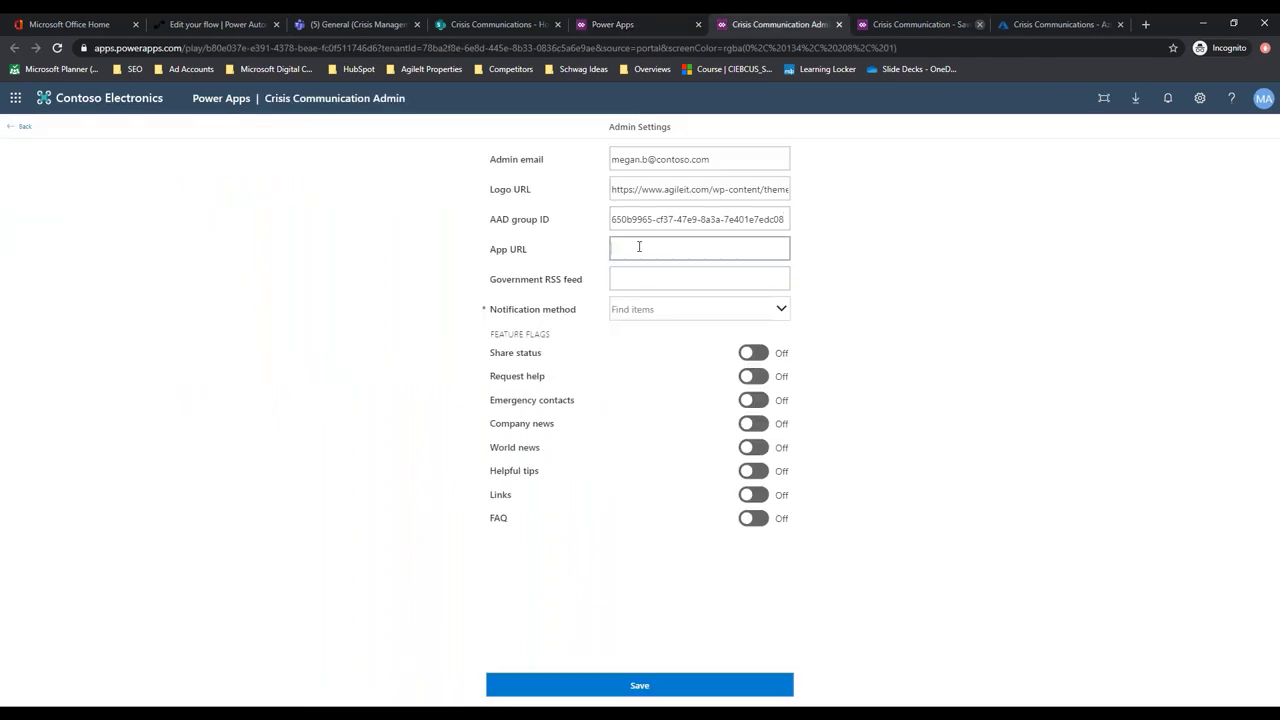
key("ctrl+v")
left_click(624, 278)
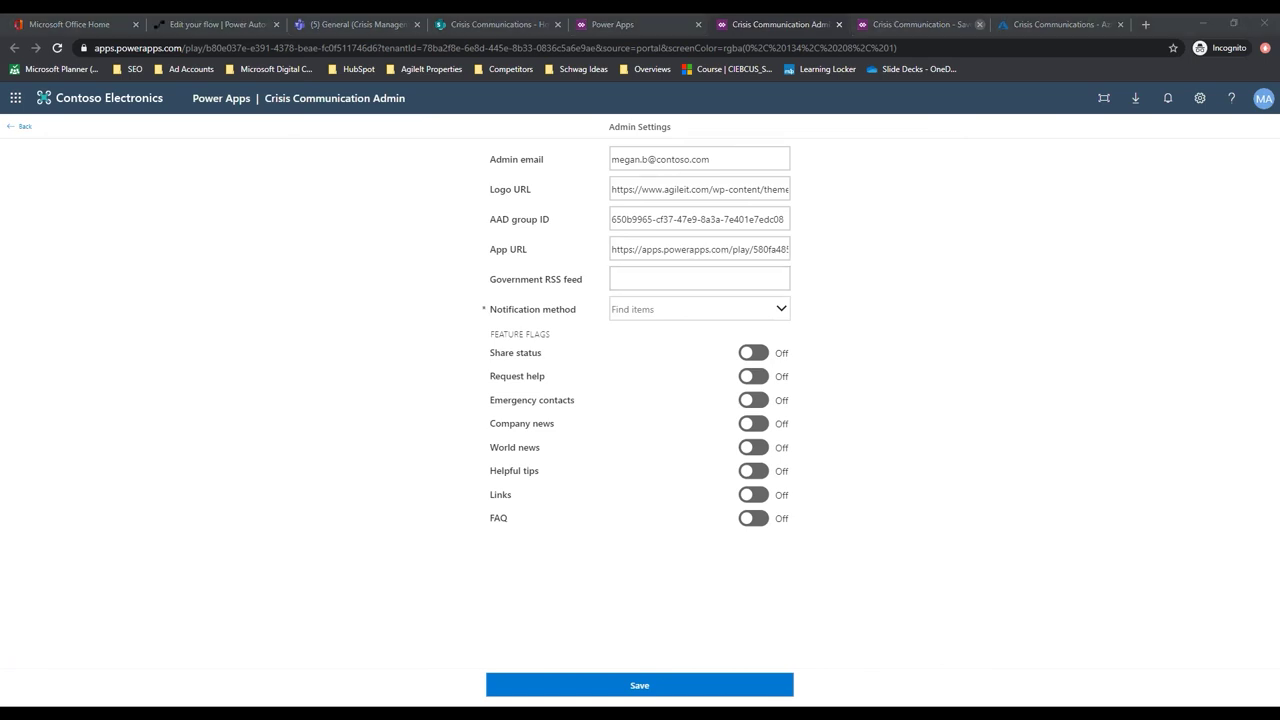
left_click(664, 276)
key("ctrl+v")
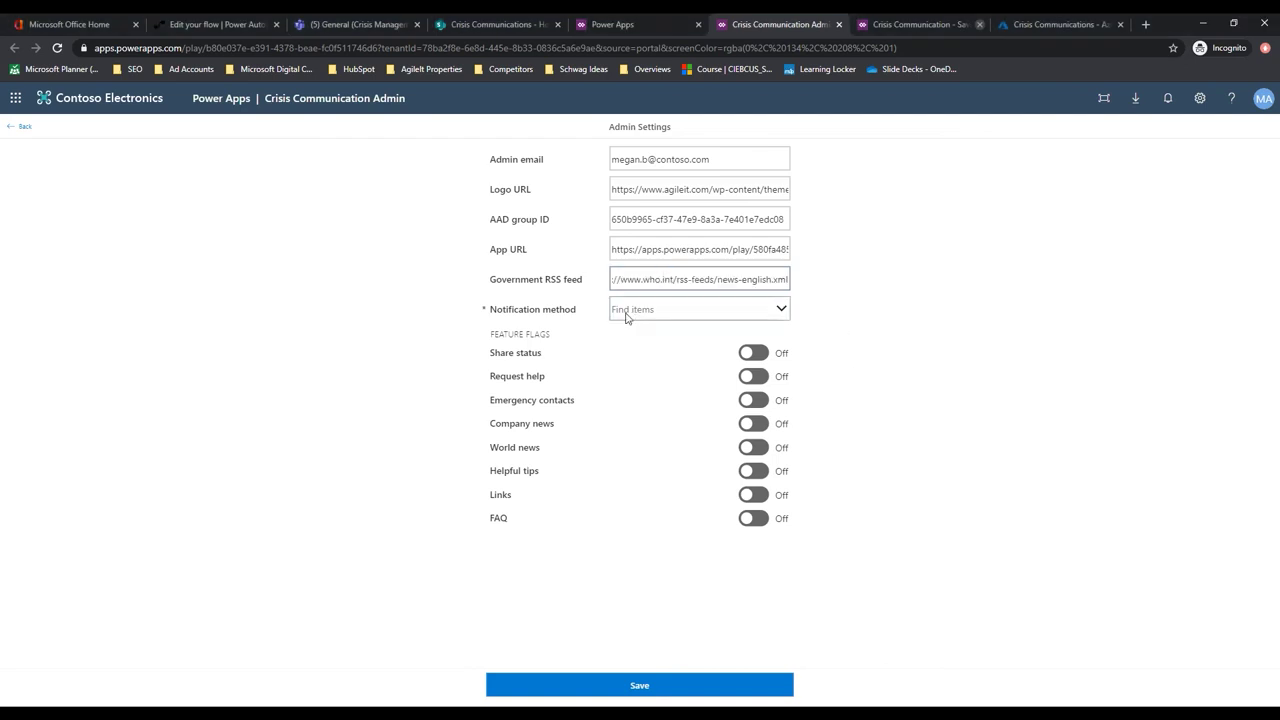
left_click(657, 311)
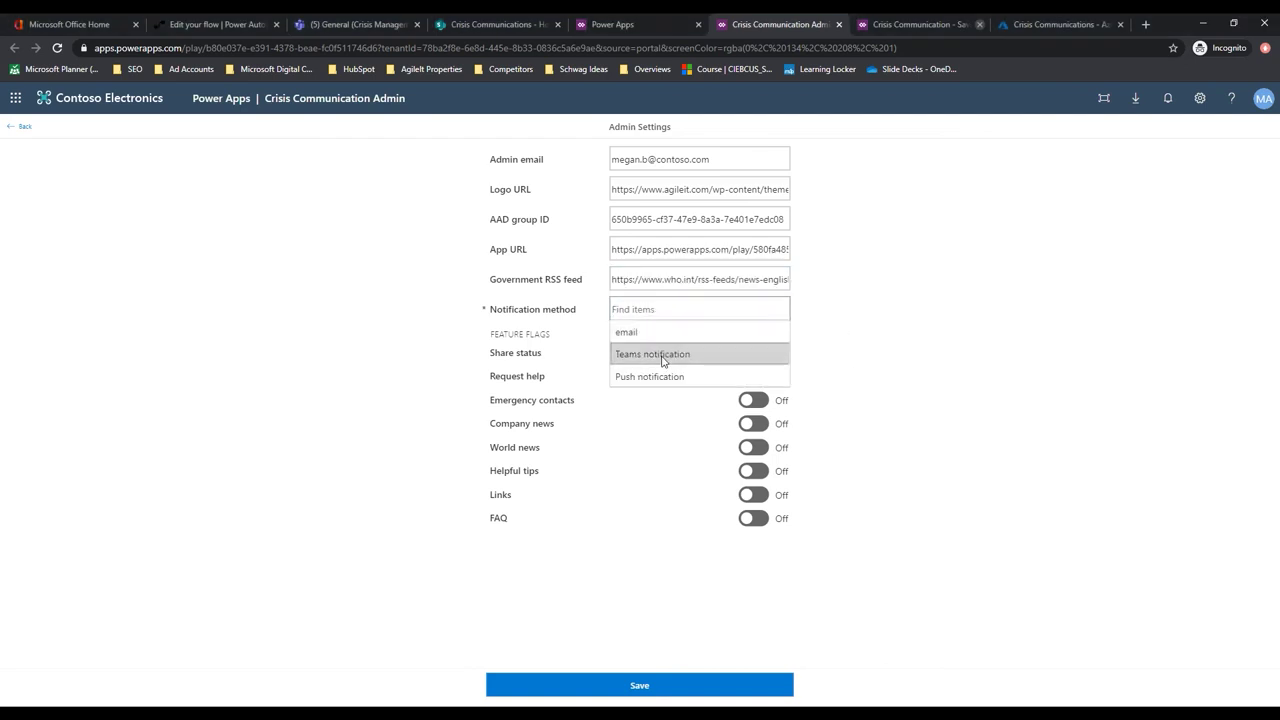
left_click(660, 354)
Turn on all eight feature flags, Share status through FAQ, and save the admin settings
left_click(754, 353)
left_click(754, 376)
left_click(755, 400)
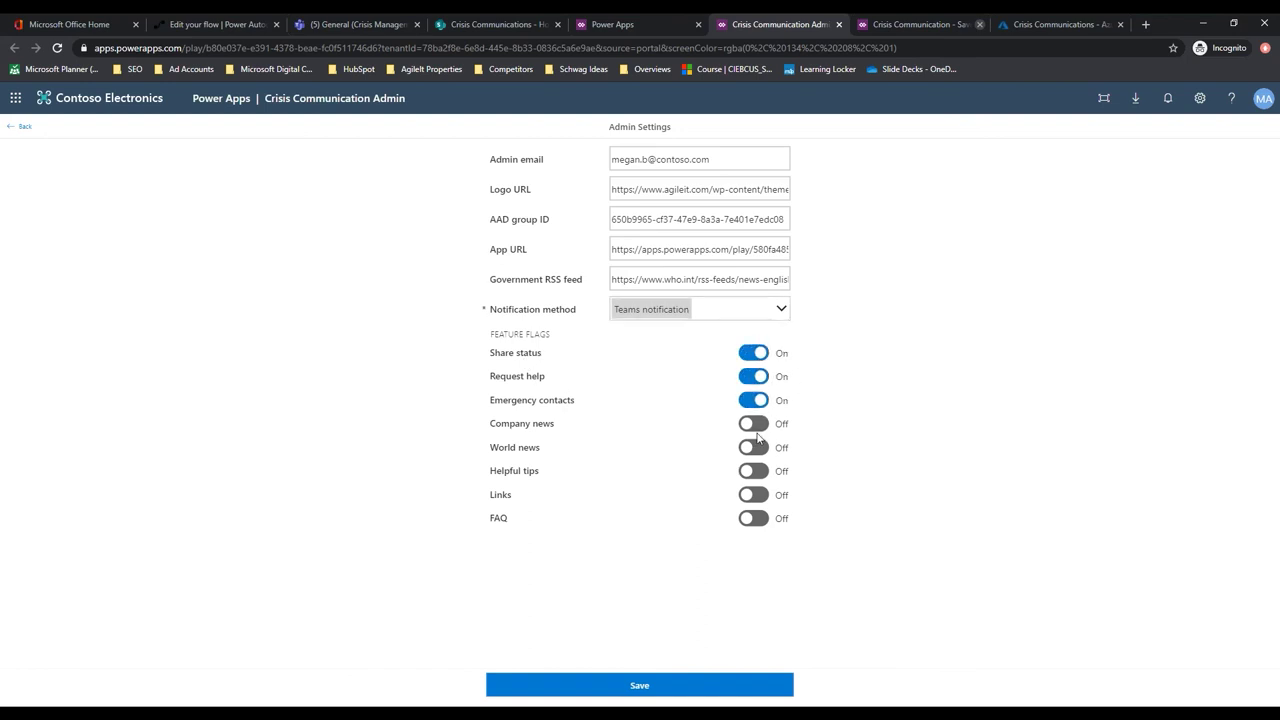
left_click(756, 423)
left_click(755, 448)
left_click(755, 471)
left_click(755, 495)
left_click(755, 518)
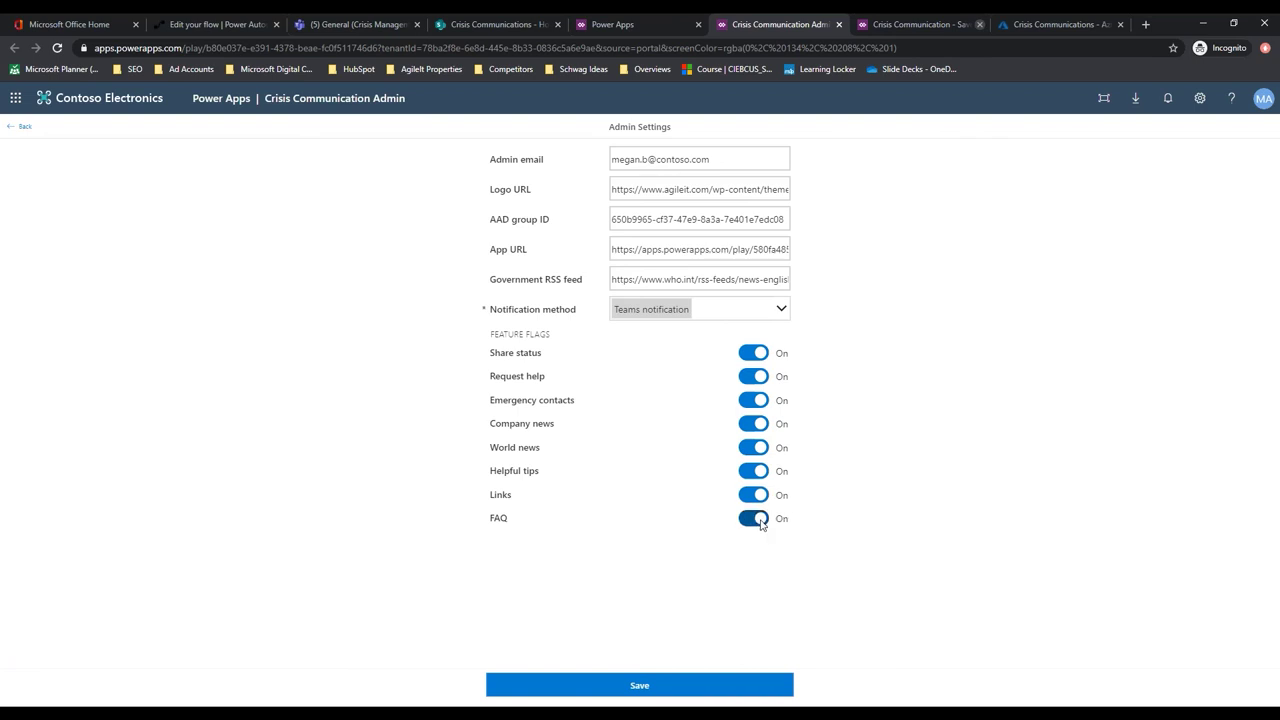
left_click(644, 687)
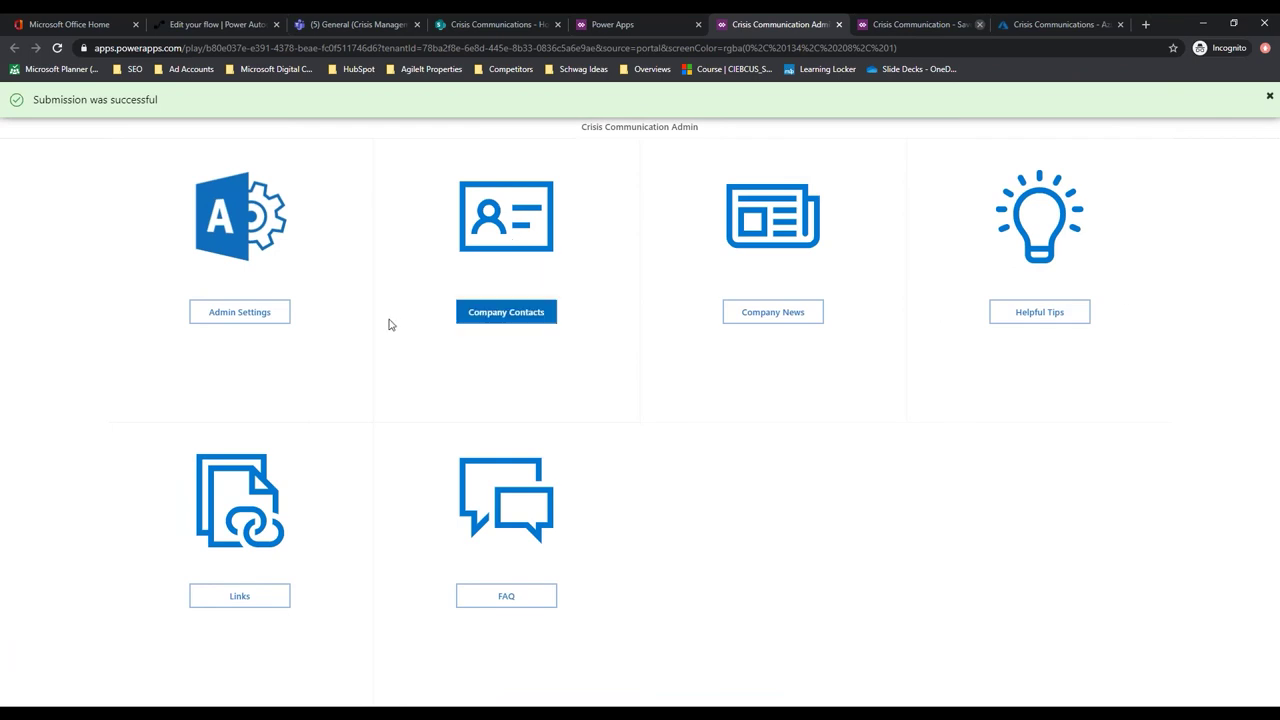
Start a new company contact with the person's name, e-mail, country USA and business phone
left_click(494, 317)
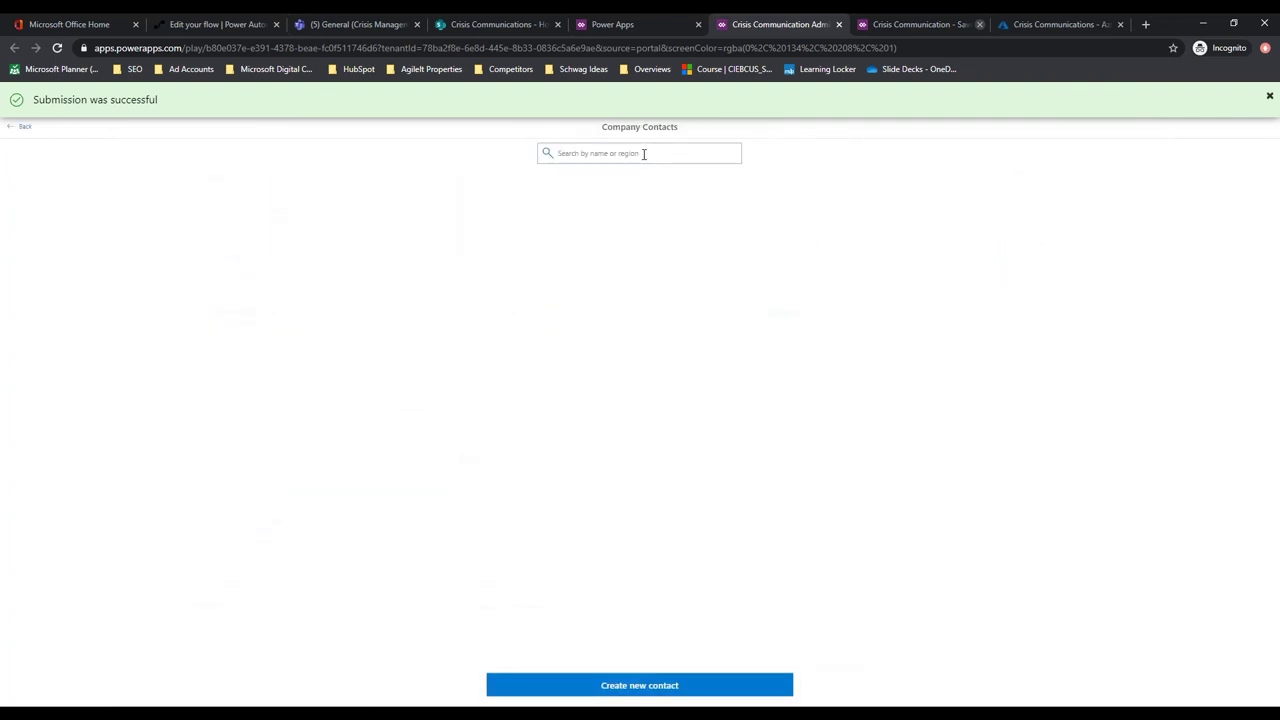
left_click(658, 686)
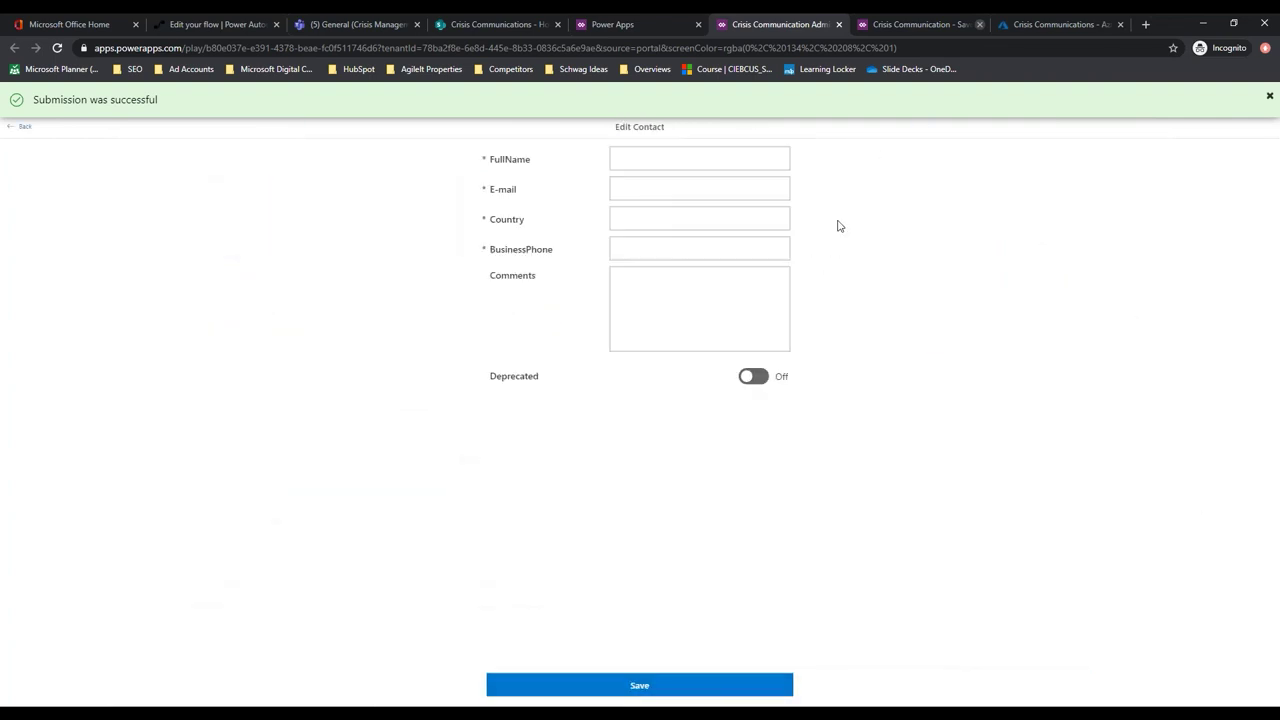
type("Sean Spicer")
left_click(625, 185)
type("Sean.s@contoso.com")
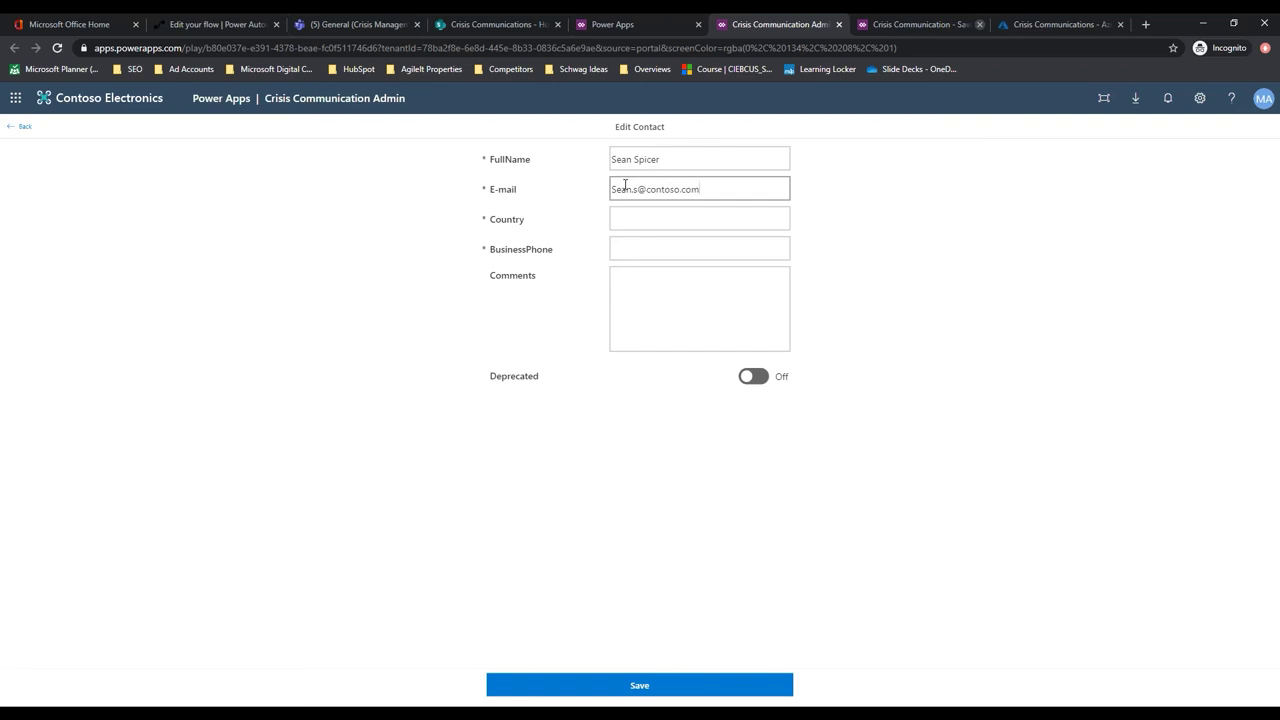
key("Tab")
type("USA")
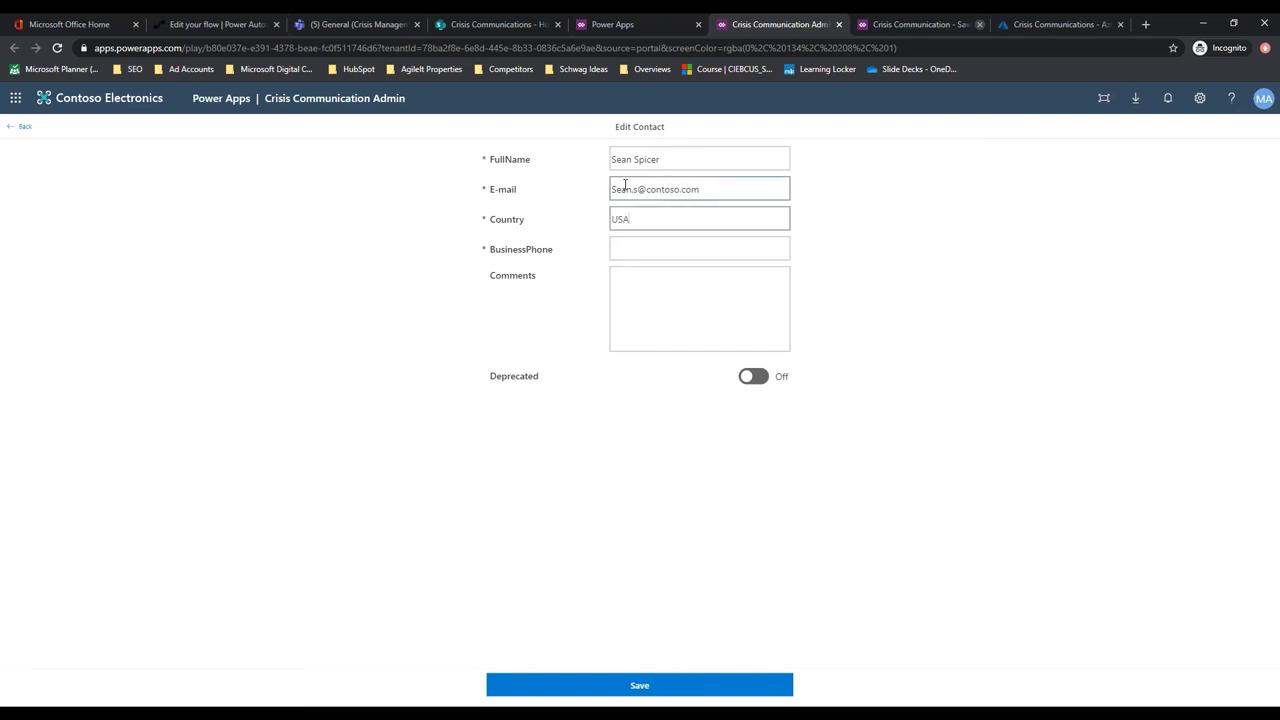
key("Tab")
type("6")
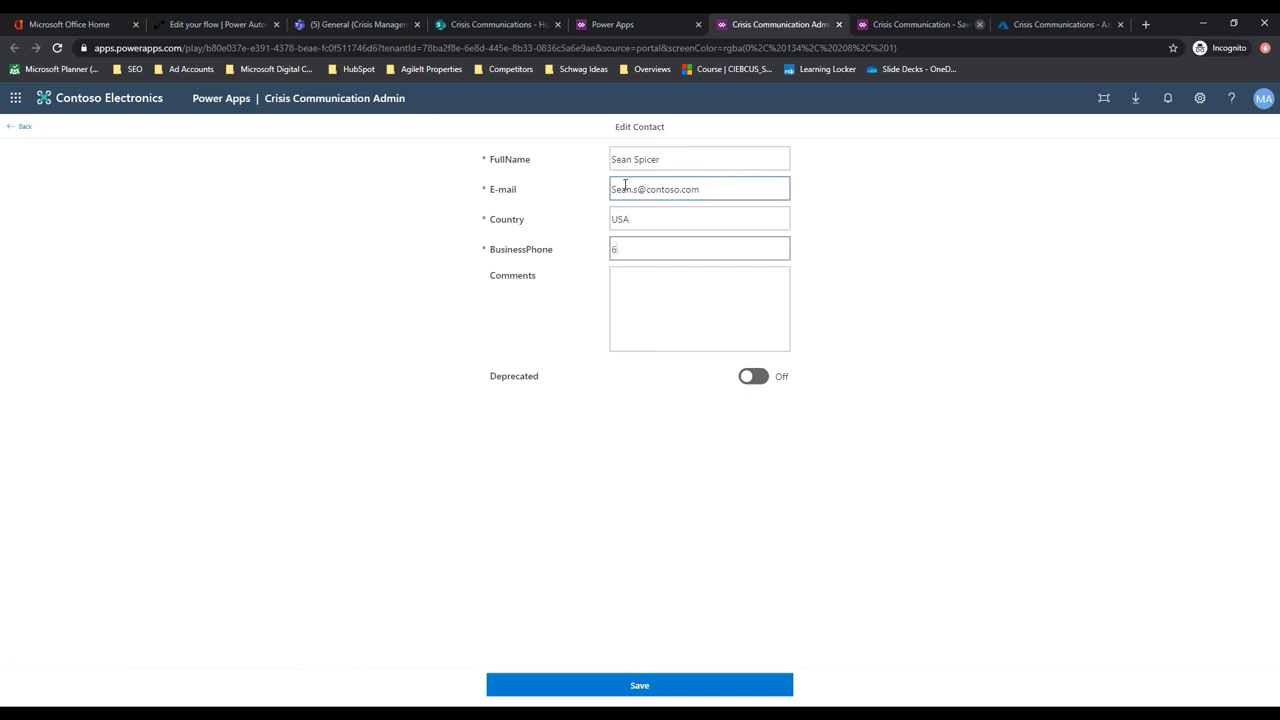
type("19-555-1212")
Add a comment about an inflight missile repairman, leave Deprecated off, and save the contact
key("Tab")
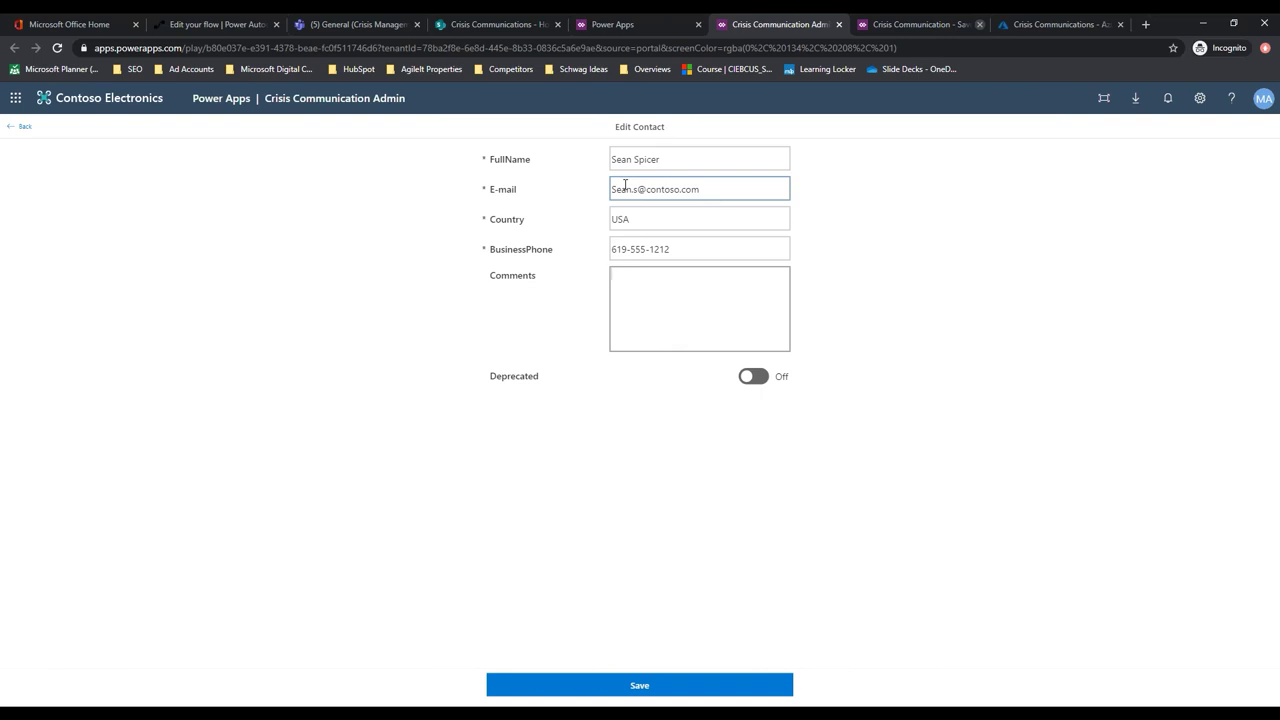
type("Great")
key("BackSpace")
key("BackSpace")
key("BackSpace")
key("BackSpace")
key("BackSpace")
type("INflight Miss")
type("le repar")
type("man")
type("i")
key("BackSpace")
type("R")
key("BackSpace")
type("n")
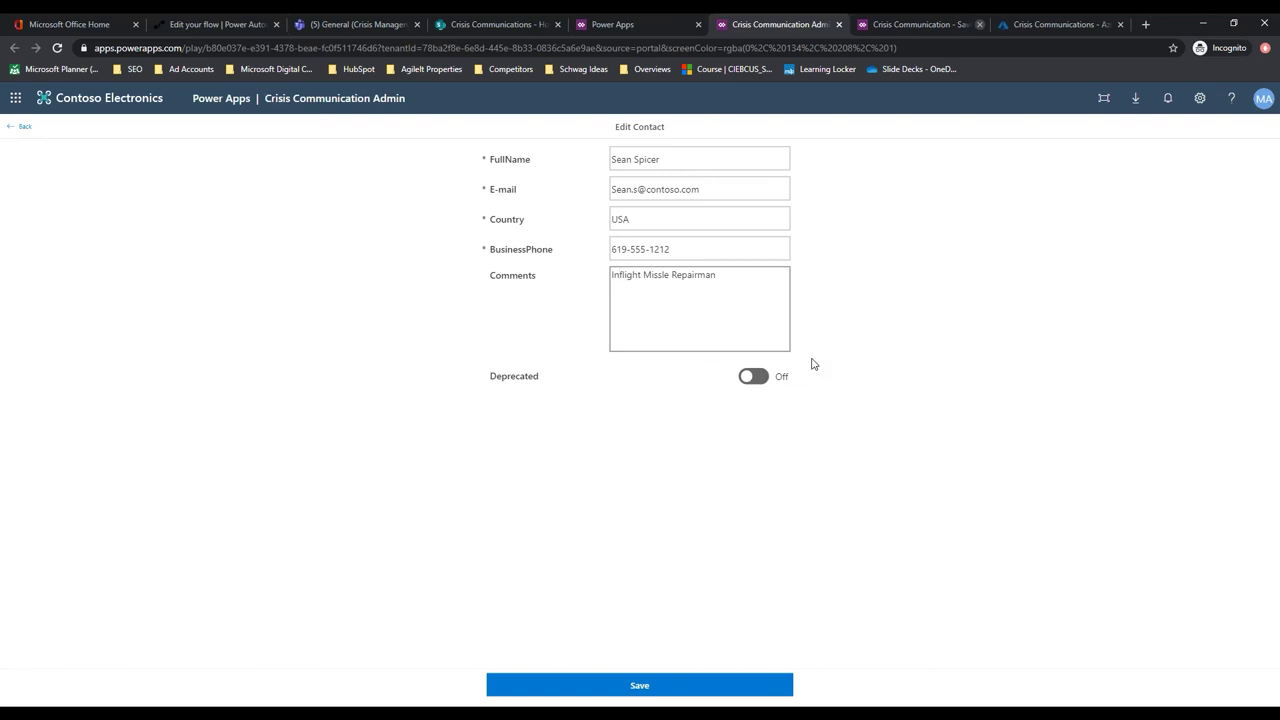
left_click(766, 378)
left_click(766, 378)
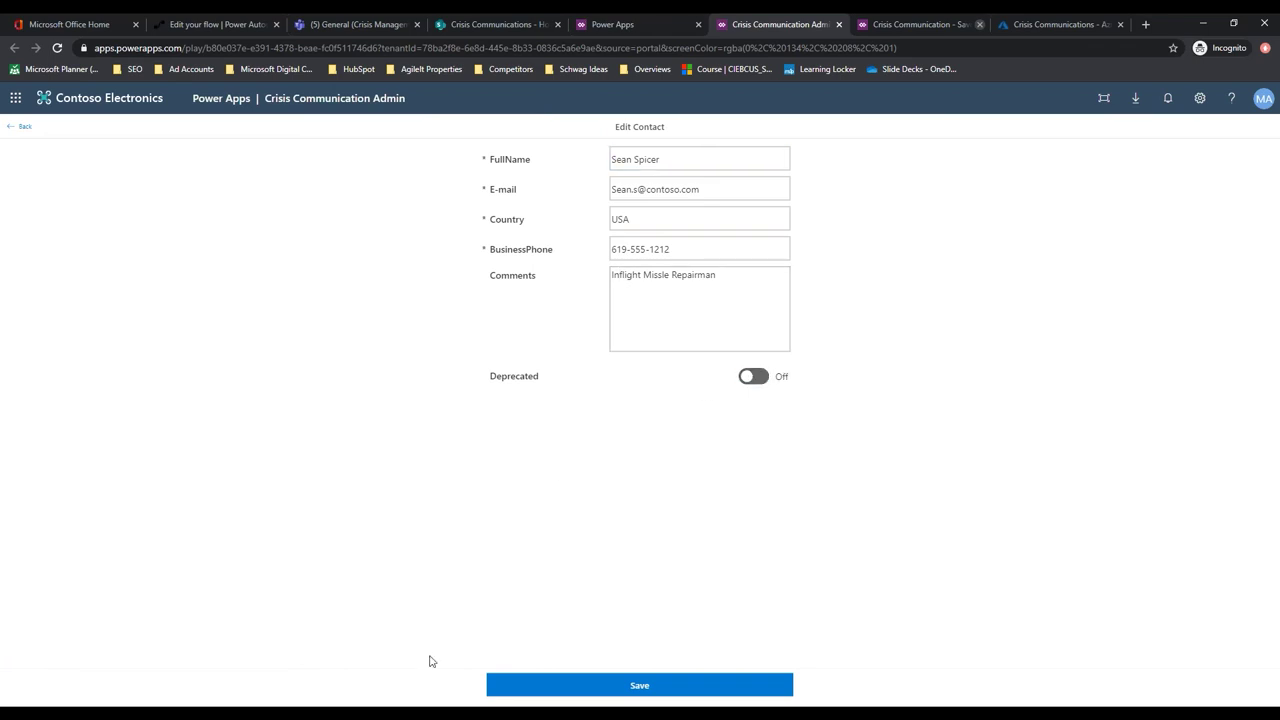
left_click(596, 684)
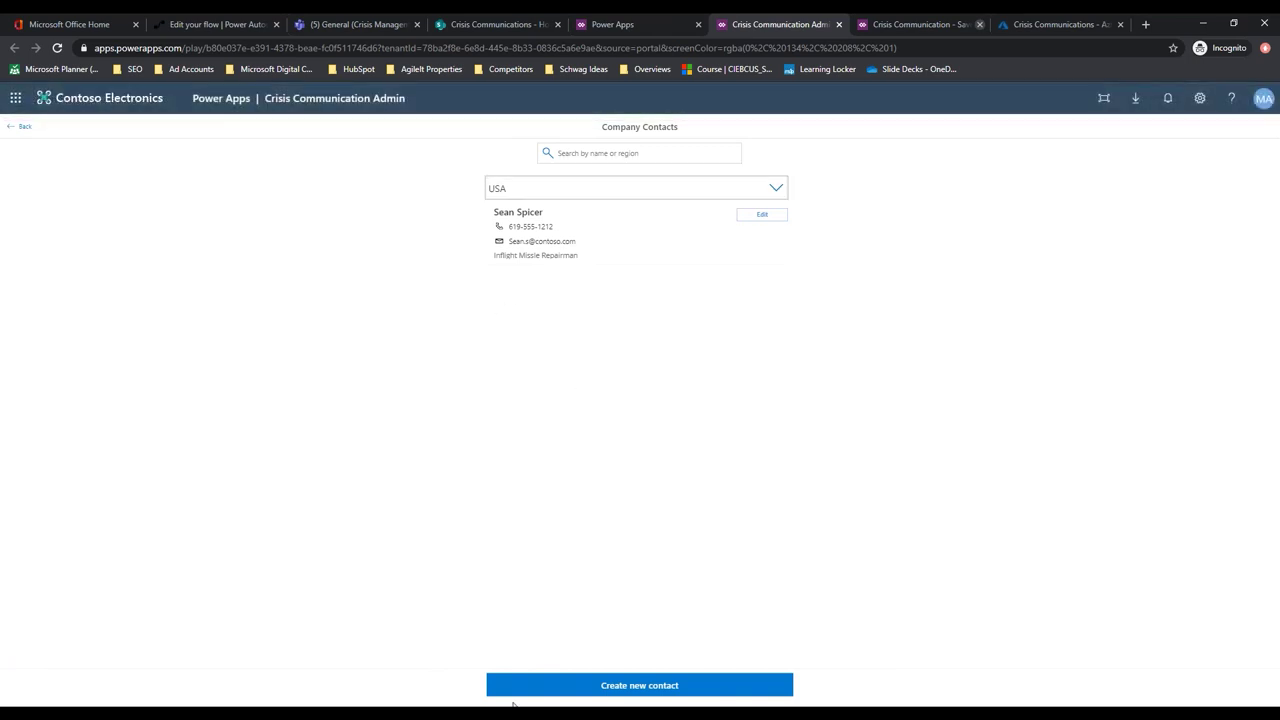
Check the new contact under the USA group and return to the admin home screen
left_click(768, 190)
left_click(770, 190)
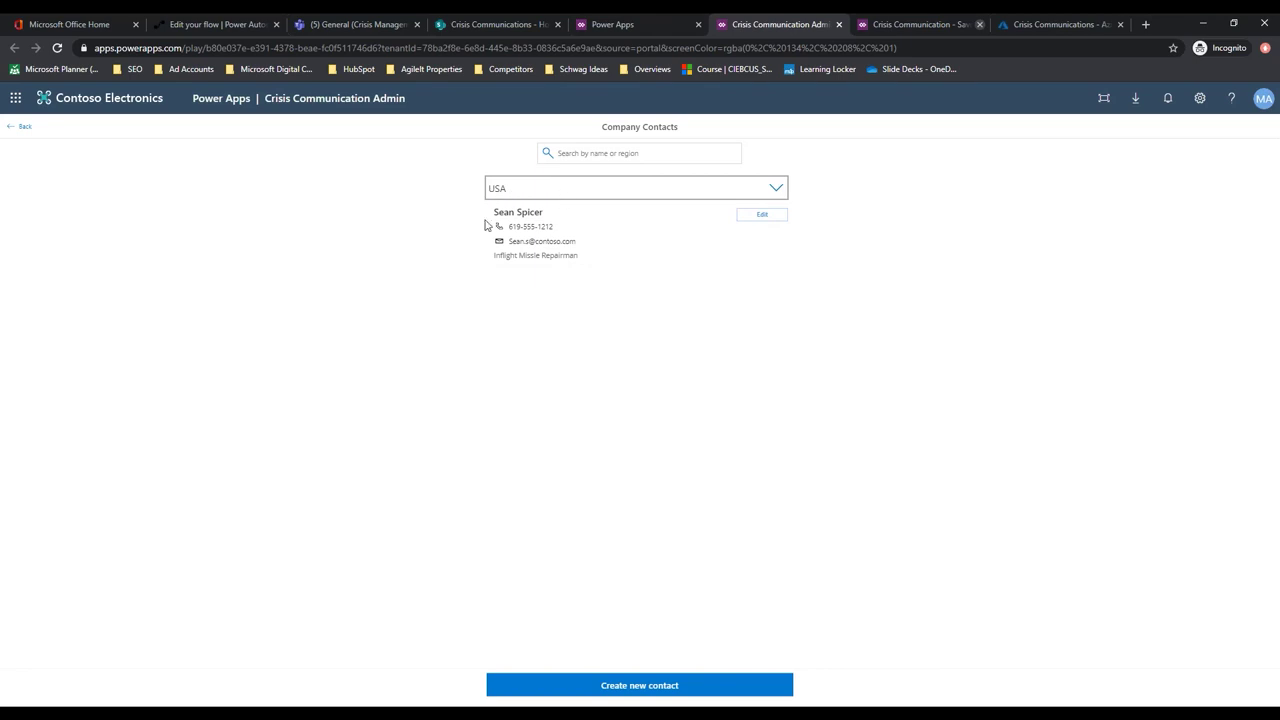
left_click(633, 152)
left_click(216, 232)
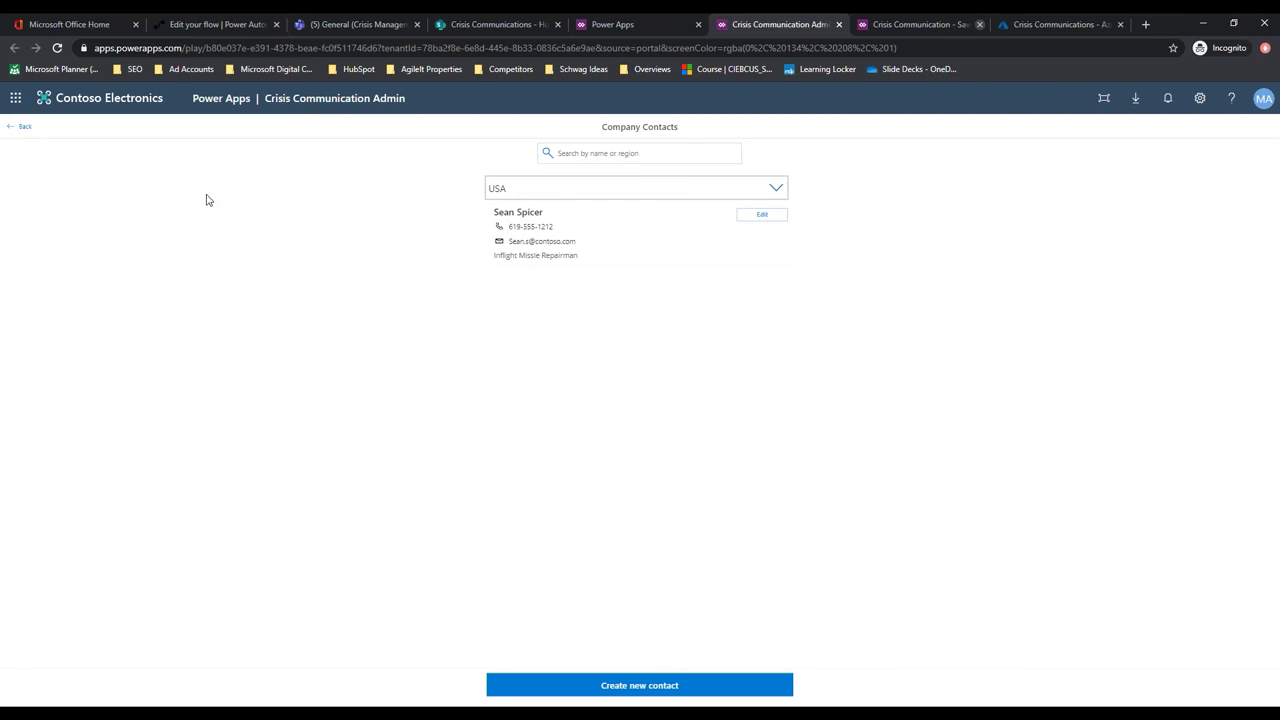
left_click(12, 128)
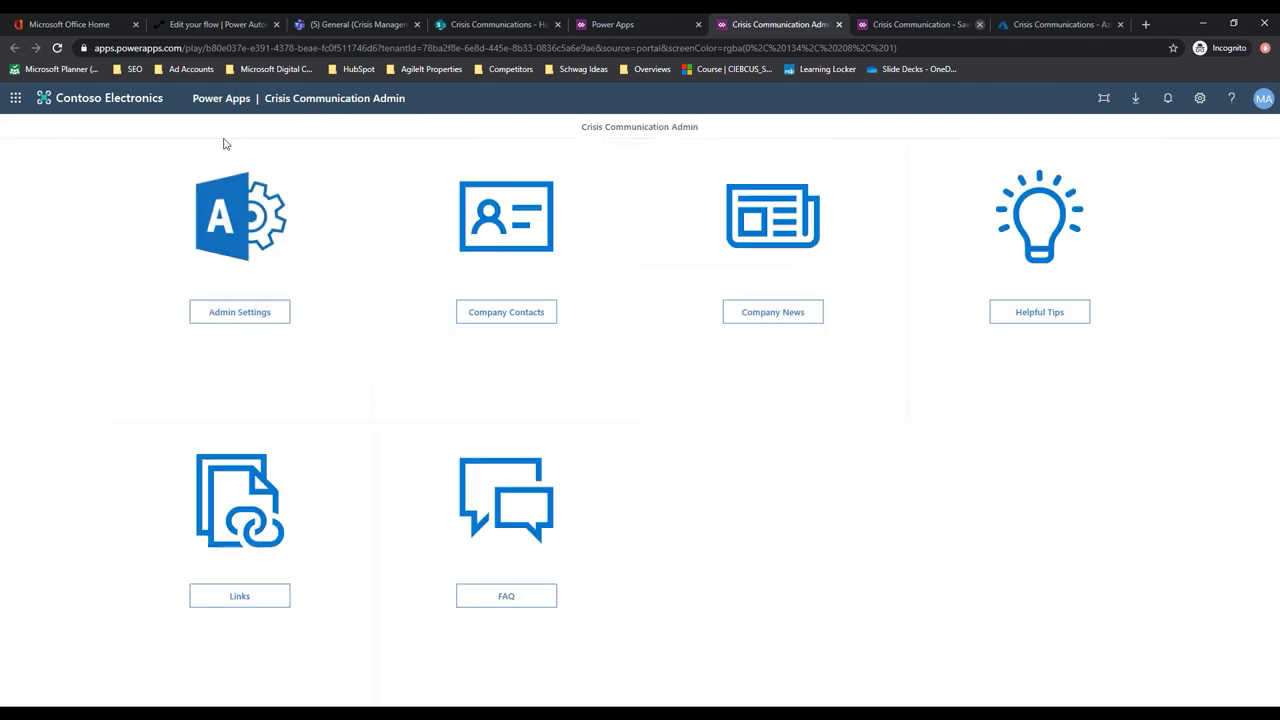
Start a new Company News post and paste the COVID-19 workplace safety message into Details
left_click(771, 316)
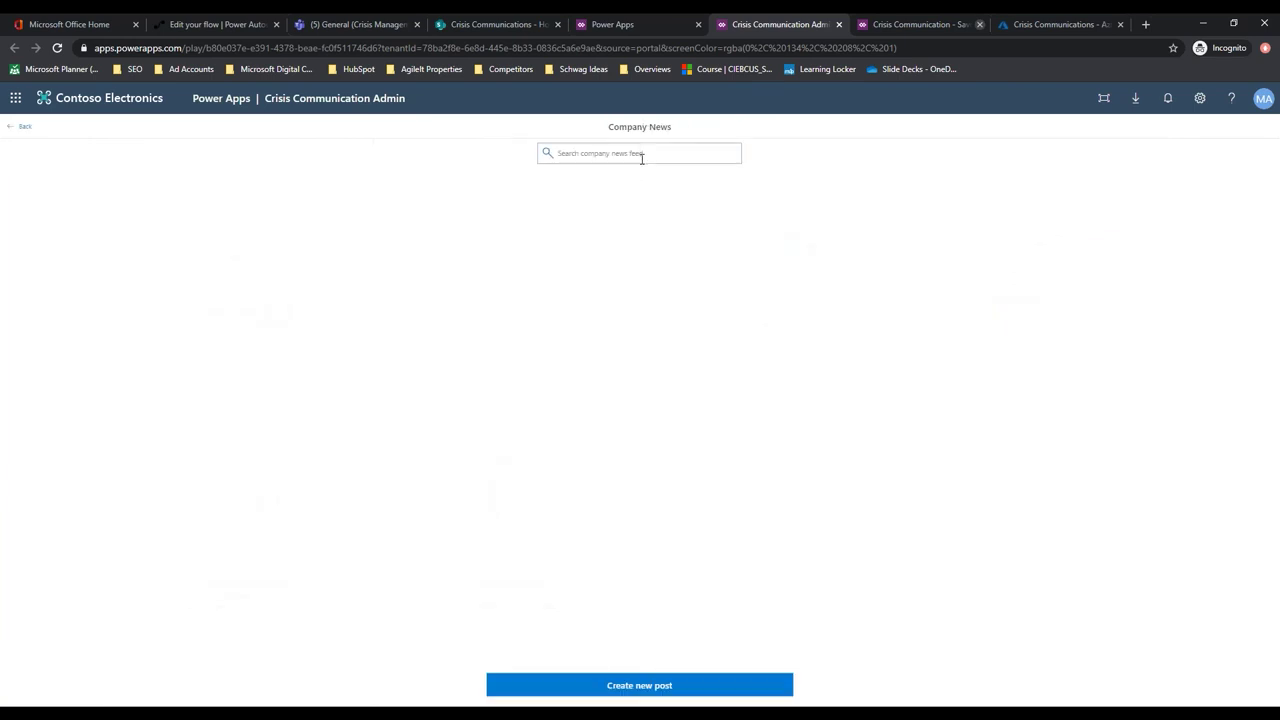
left_click(630, 688)
left_click(467, 176)
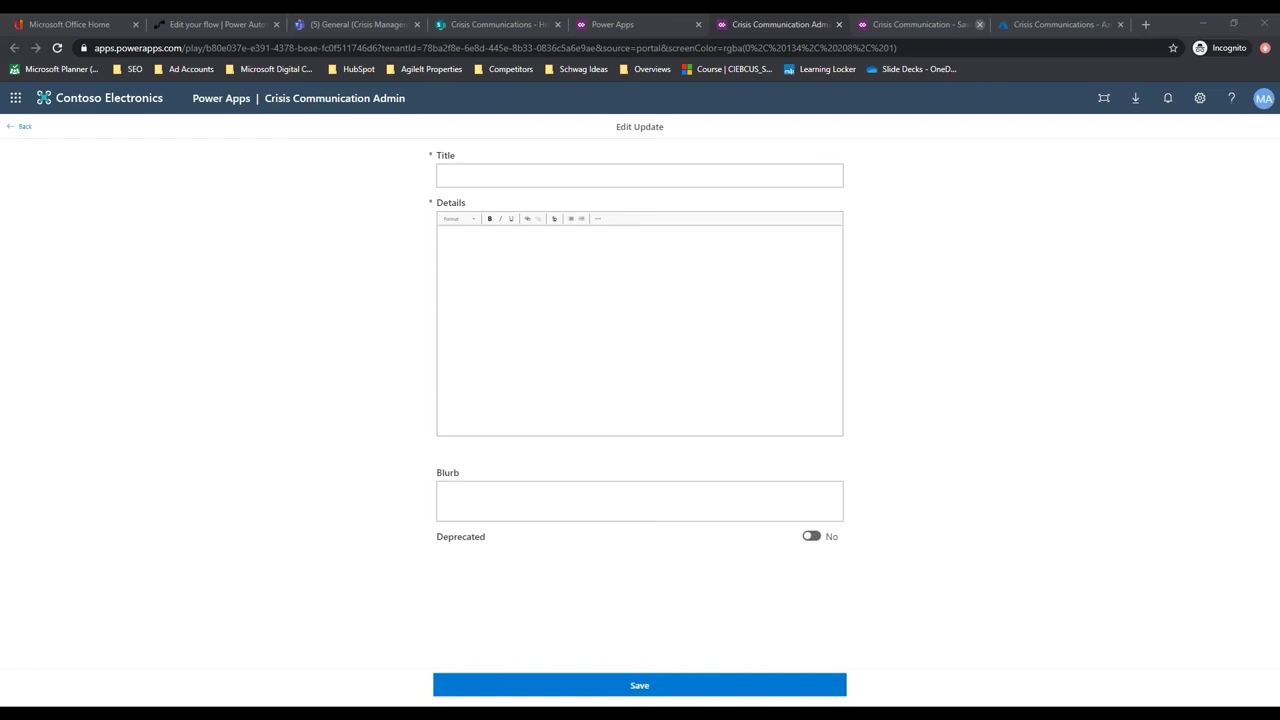
left_click(518, 257)
key("ctrl+v")
scroll(560, 370, "up", 15)
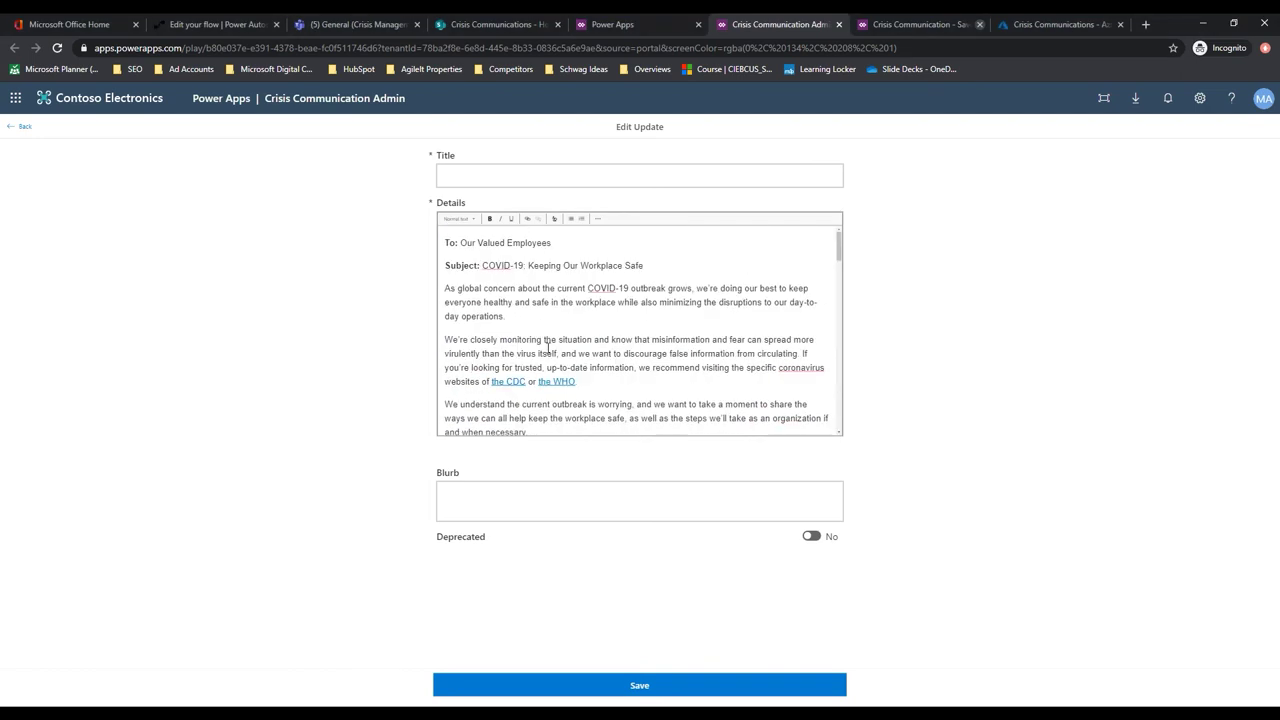
Title the post 'COVID 19 Policies' and save it
left_click(511, 174)
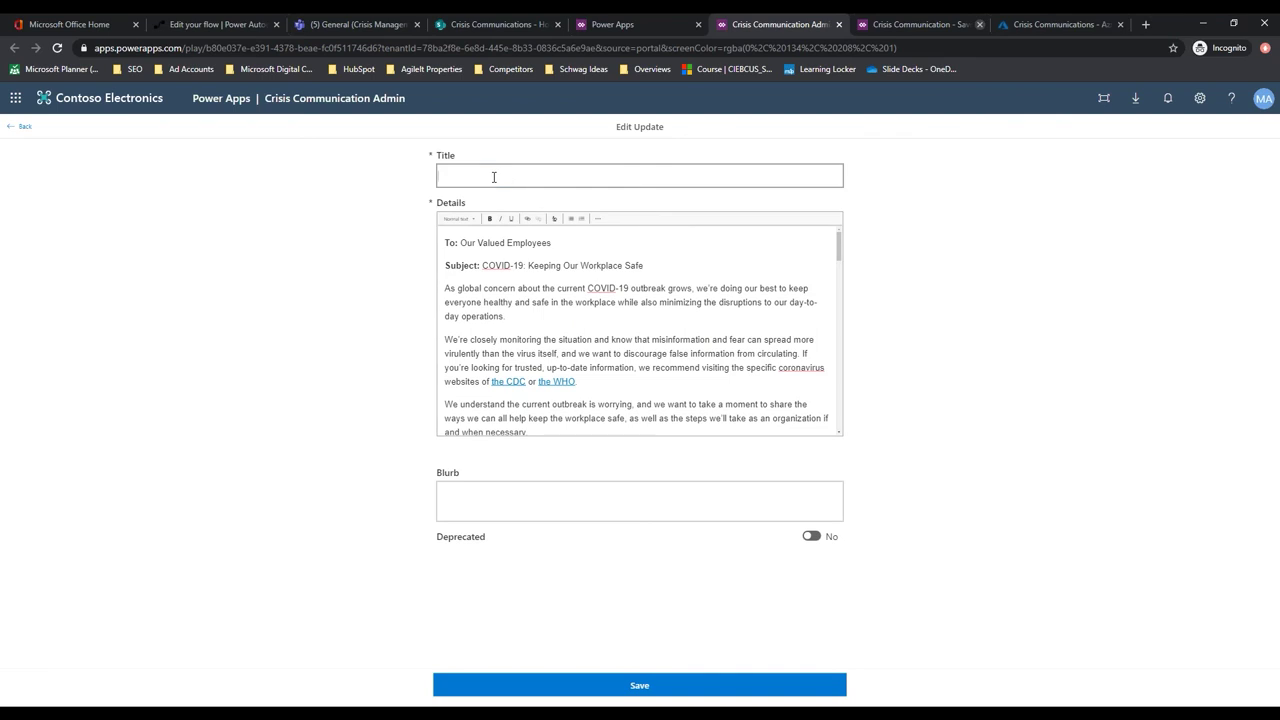
type("CoroOVID 19 Da")
key("BackSpace")
key("BackSpace")
type("Policies")
left_click(628, 685)
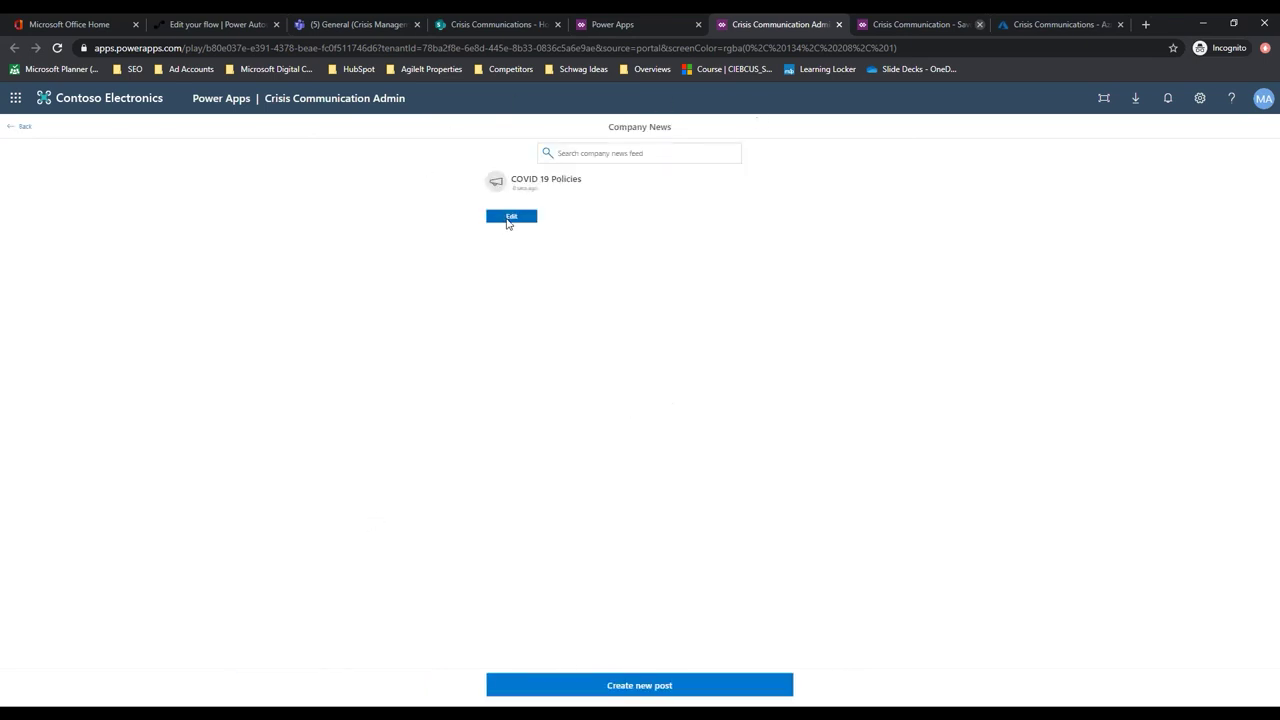
Reopen the COVID 19 Policies post, keeping Deprecated off, and return to the news list
left_click(506, 219)
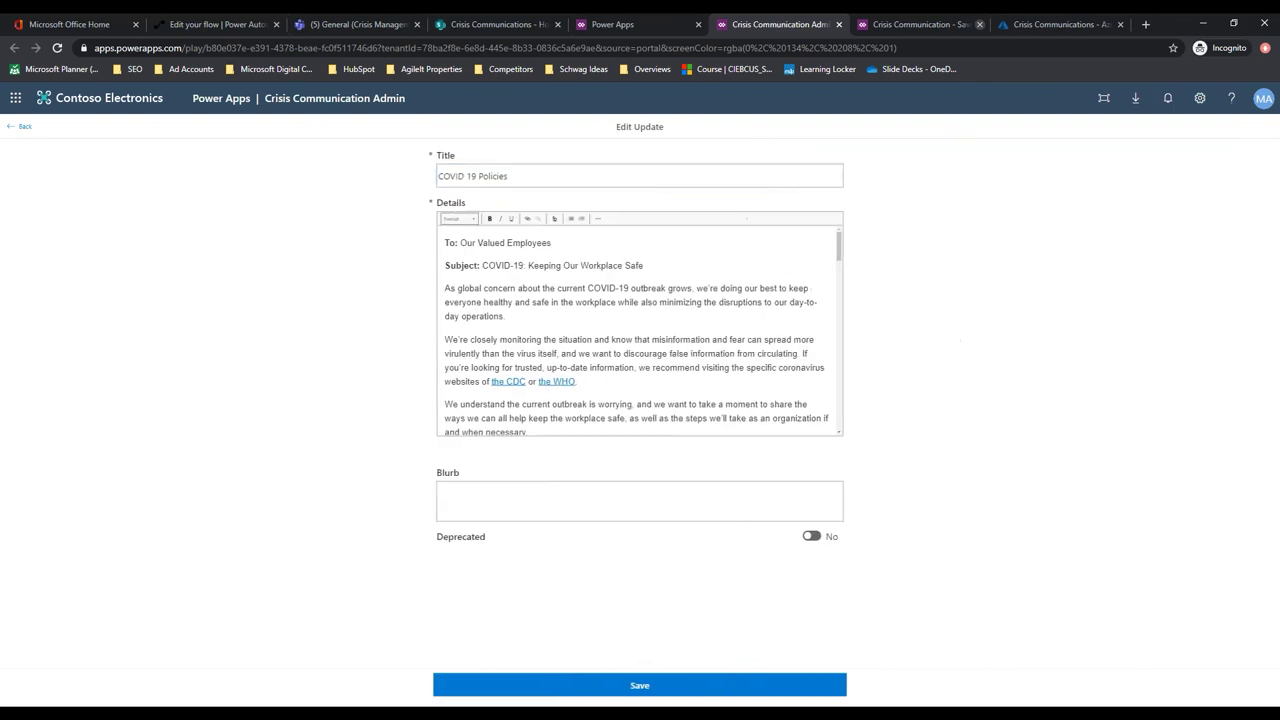
left_click(812, 537)
left_click(813, 537)
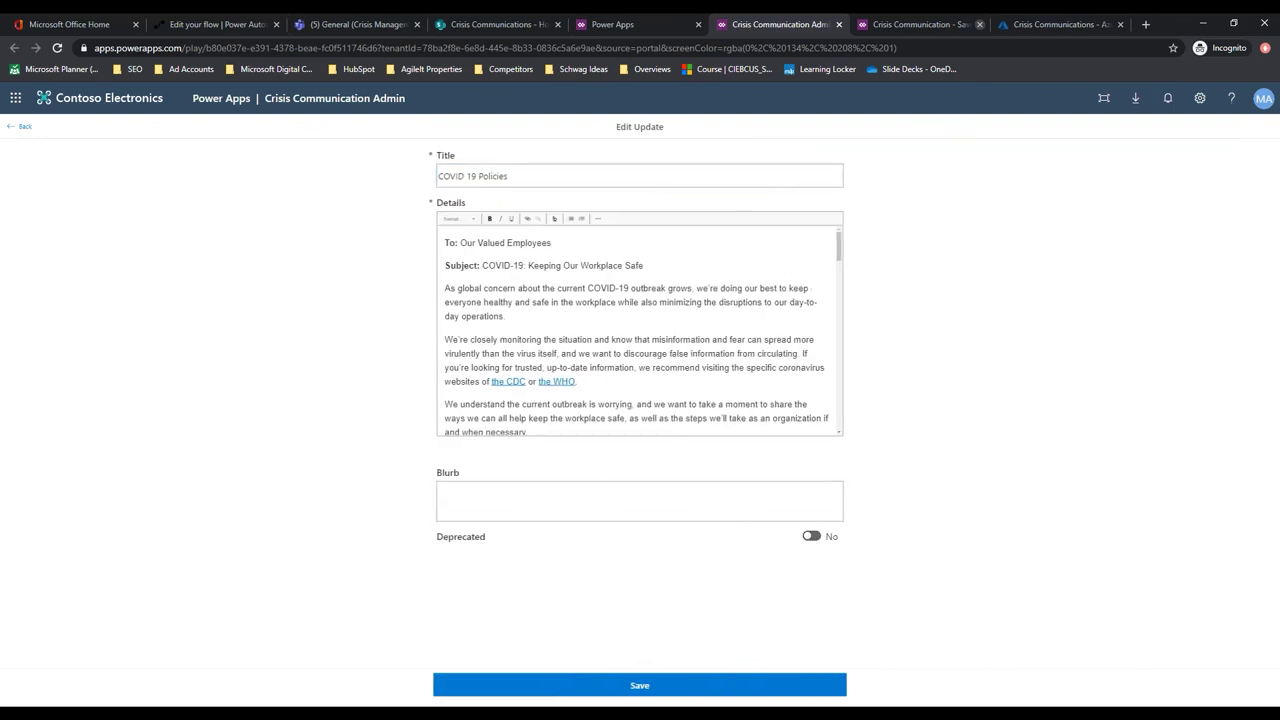
left_click(6, 129)
left_click(640, 685)
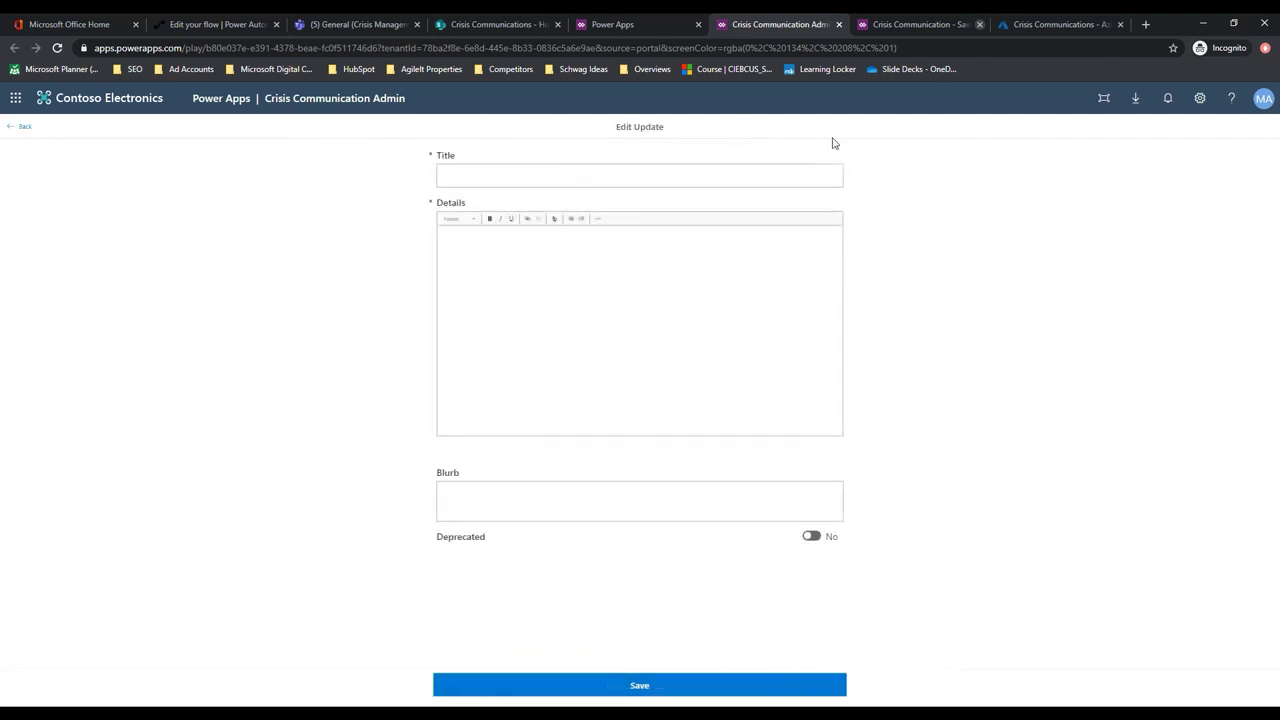
left_click(11, 130)
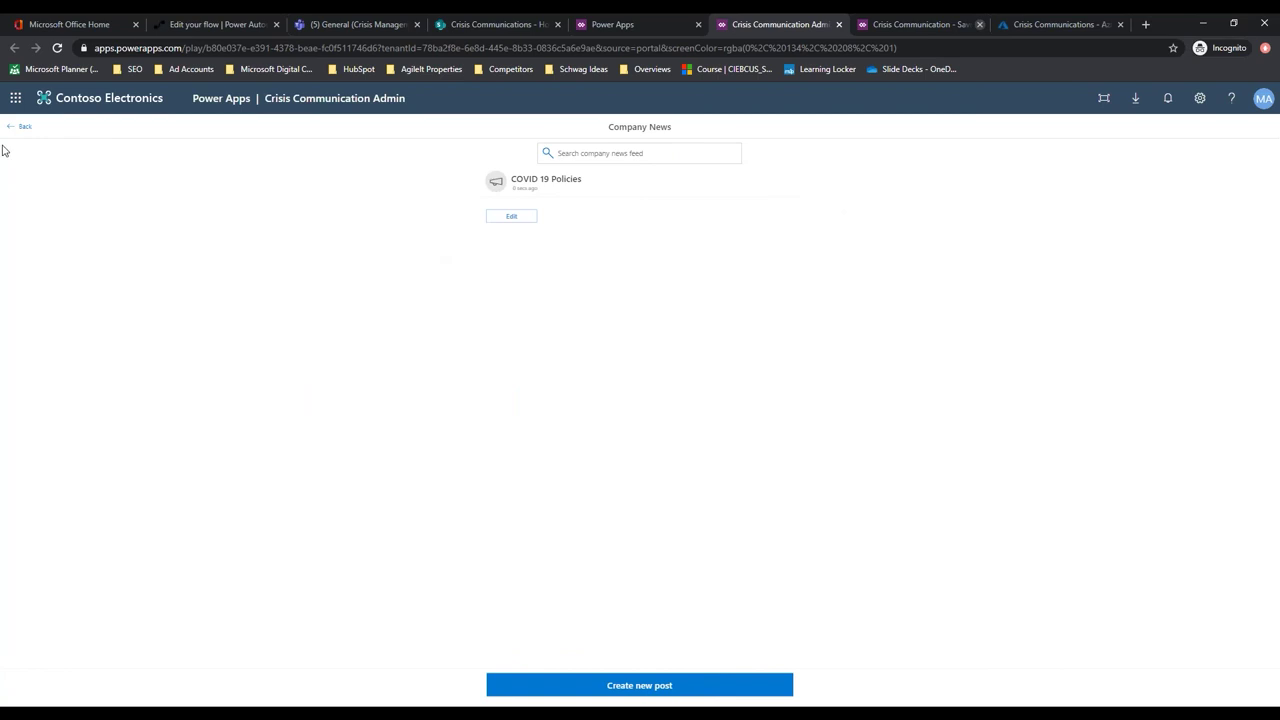
Start a helpful tip titled 'Keep your charger in your babckpack' with the docs link as resource URL
left_click(11, 130)
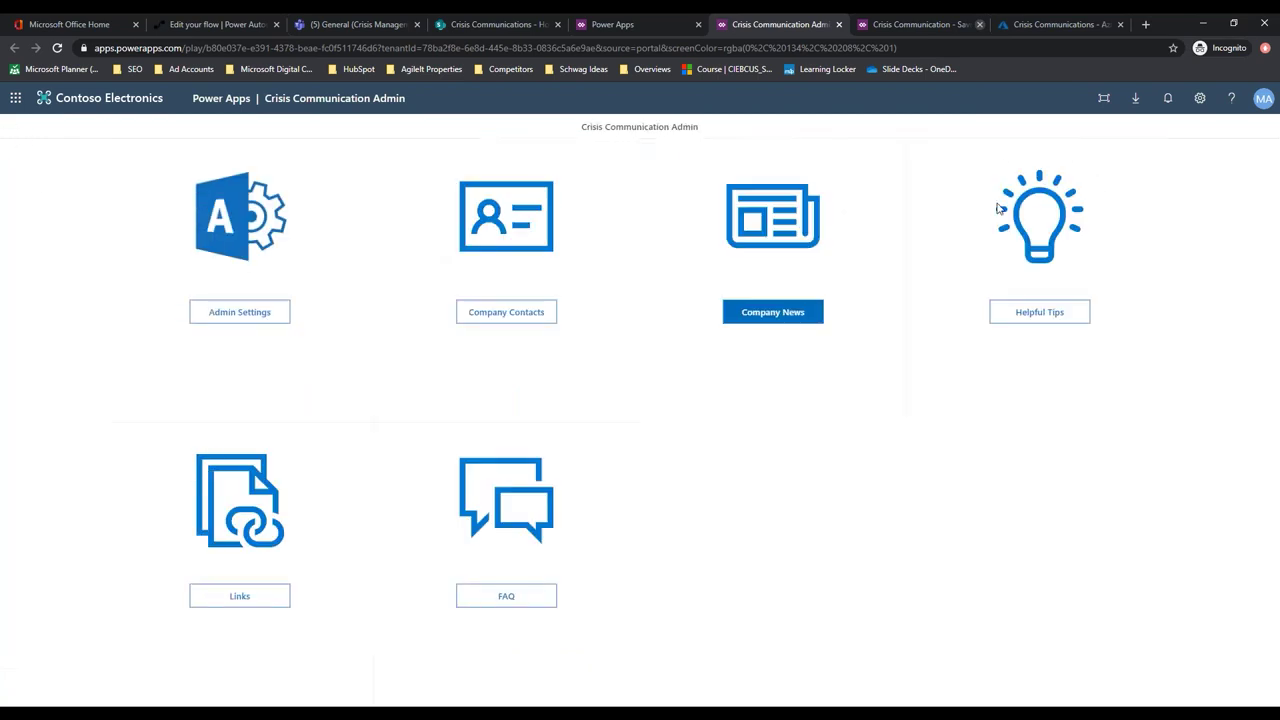
left_click(1045, 312)
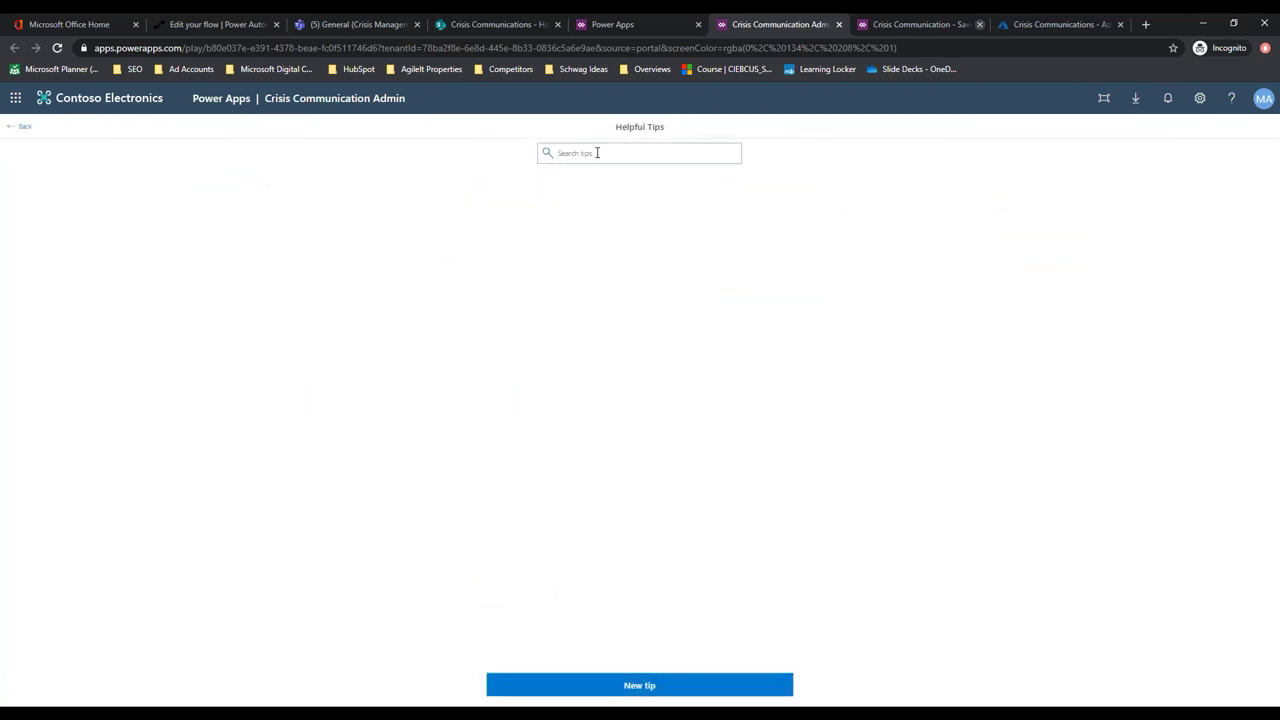
left_click(623, 686)
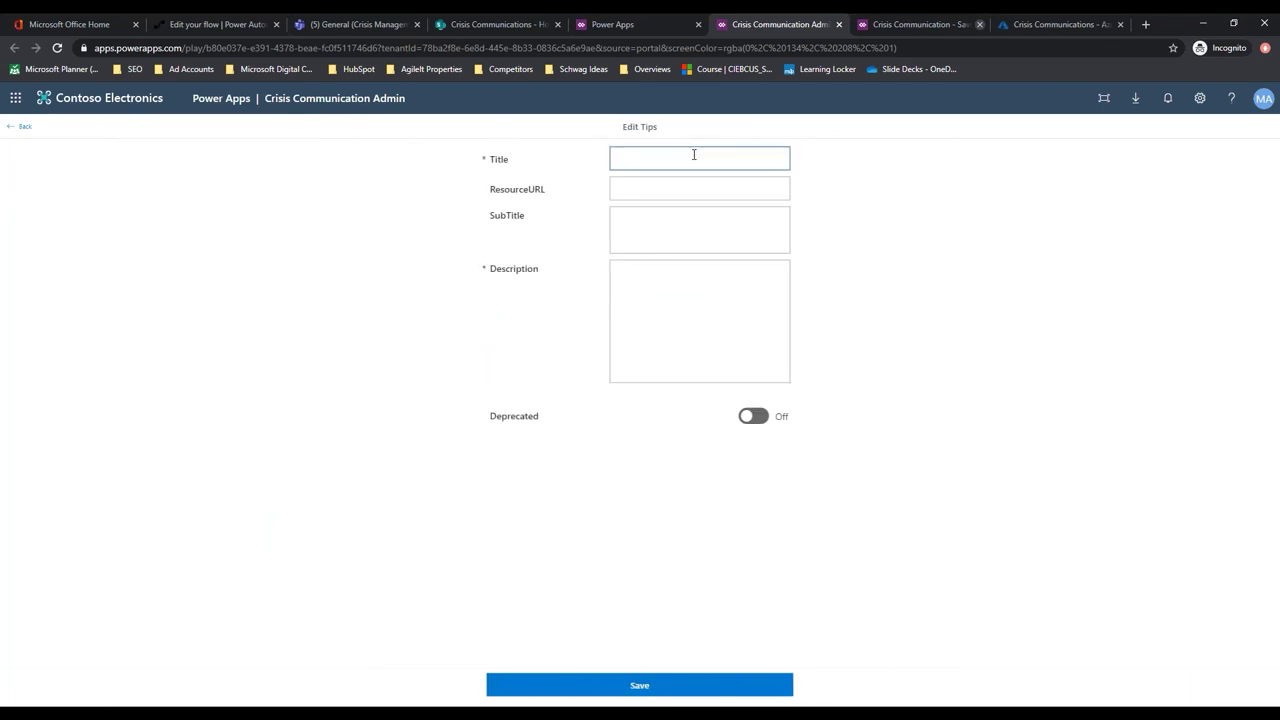
type("Keep your charger in your babckpack")
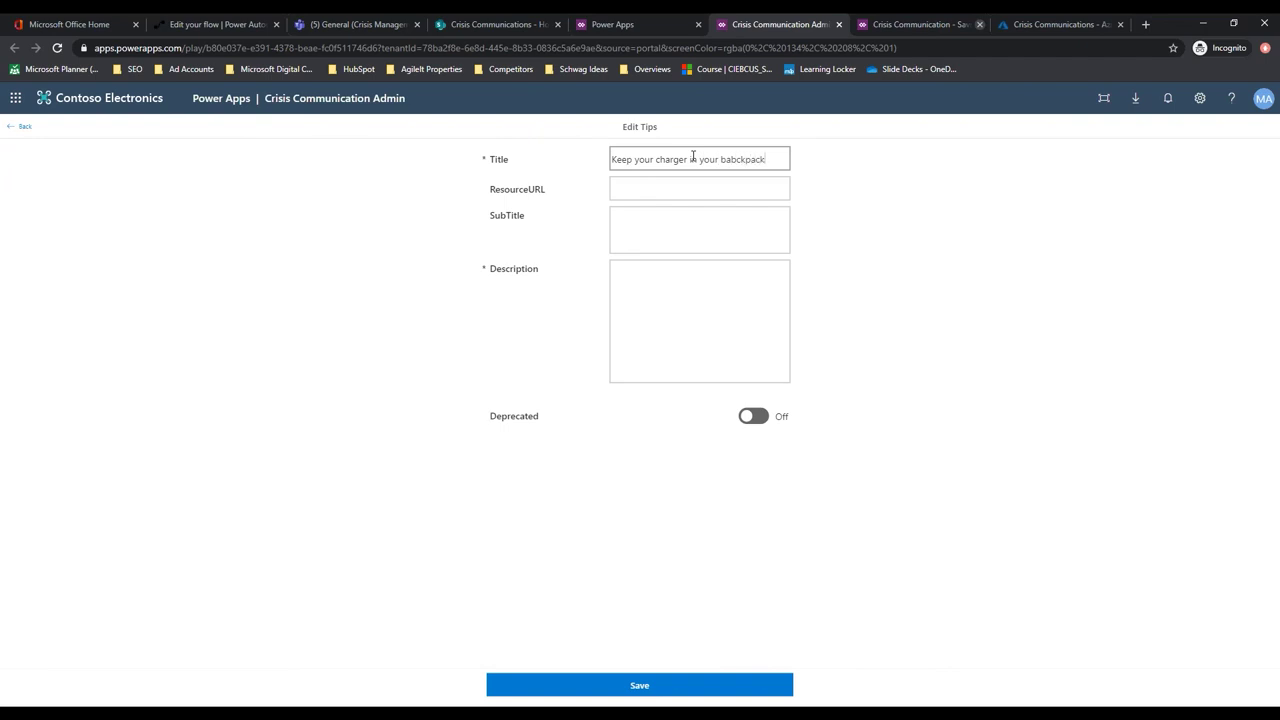
left_click(669, 189)
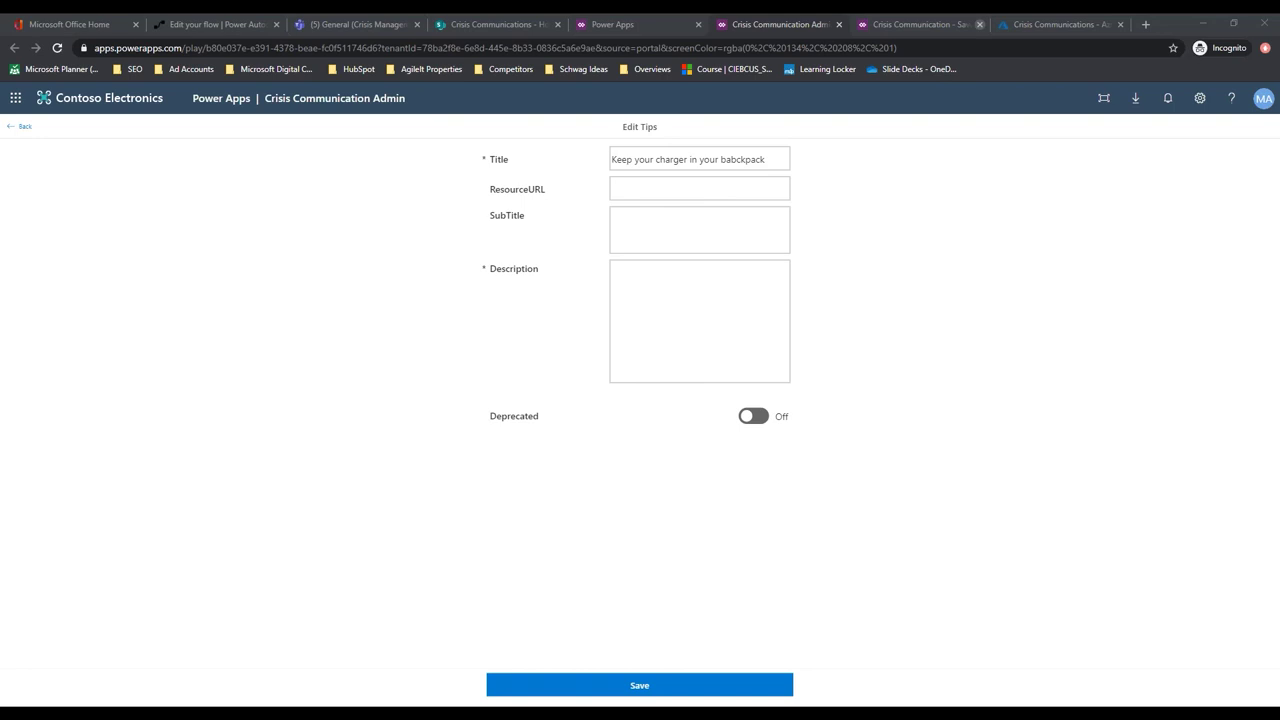
left_click(688, 190)
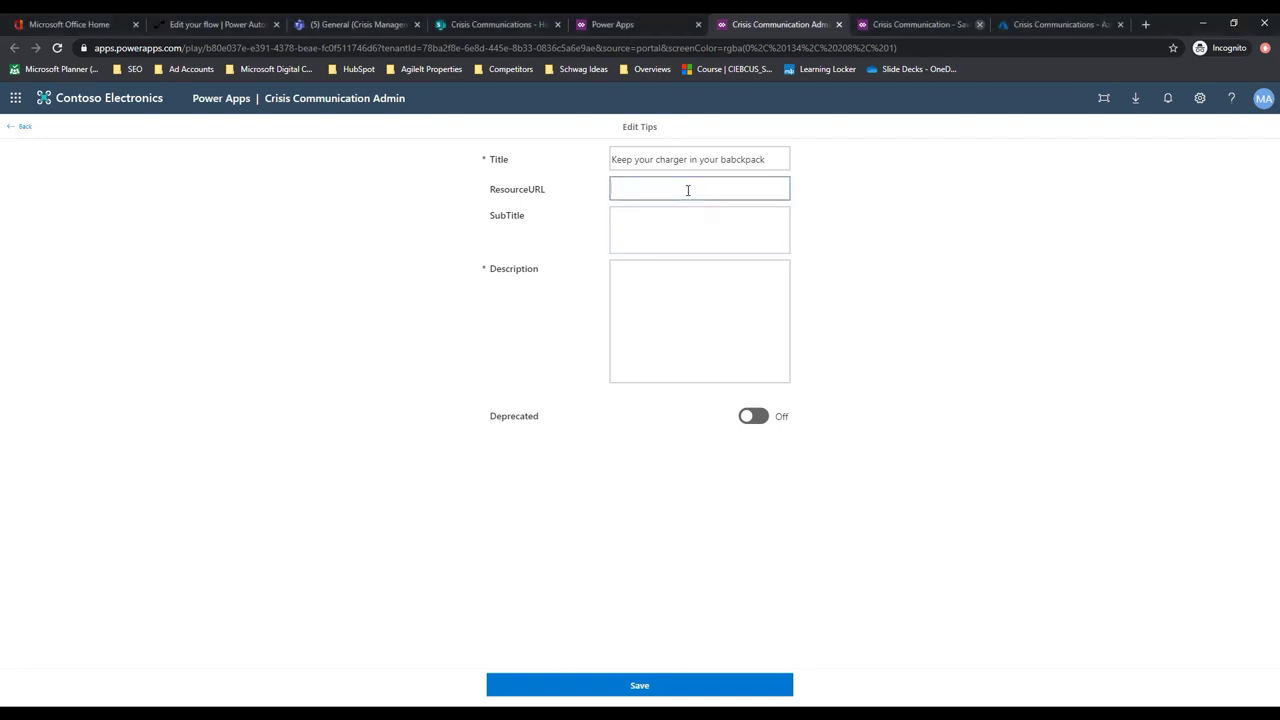
key("ctrl+v")
Add subtitle 'Or else' and description 'You want your charger', then save the tip
left_click(663, 224)
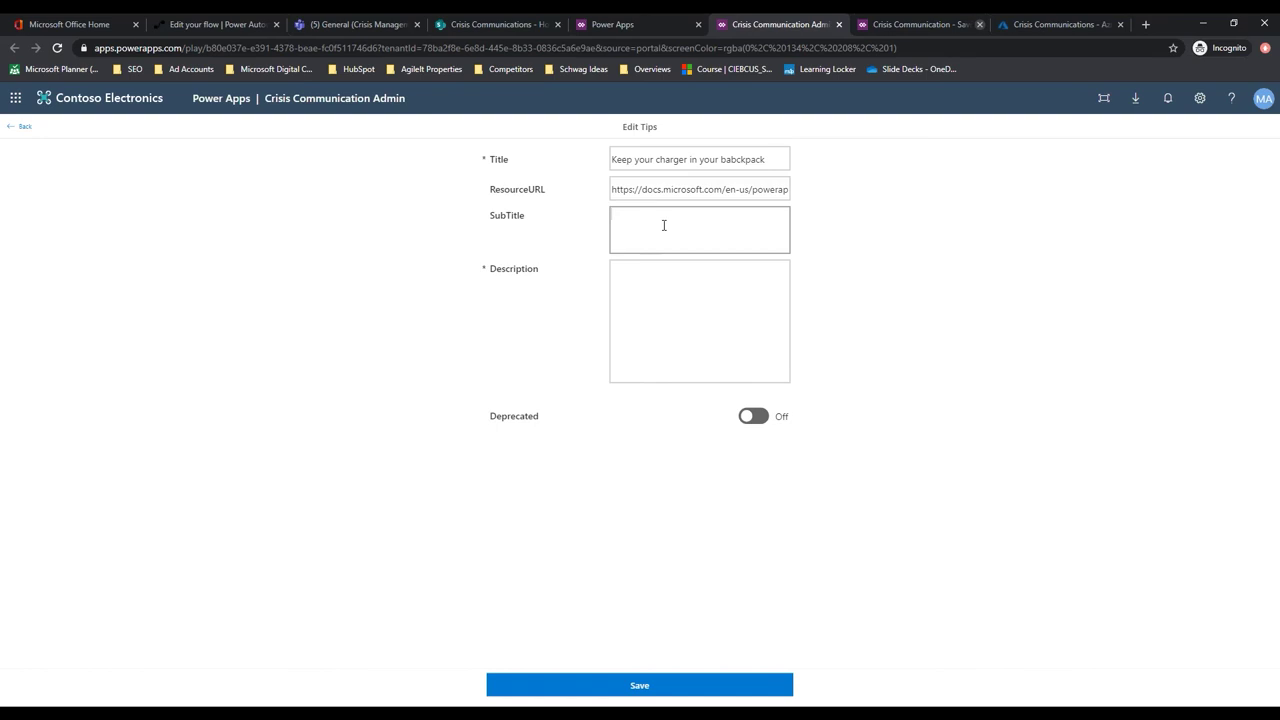
type("Or else")
left_click(648, 289)
type("You")
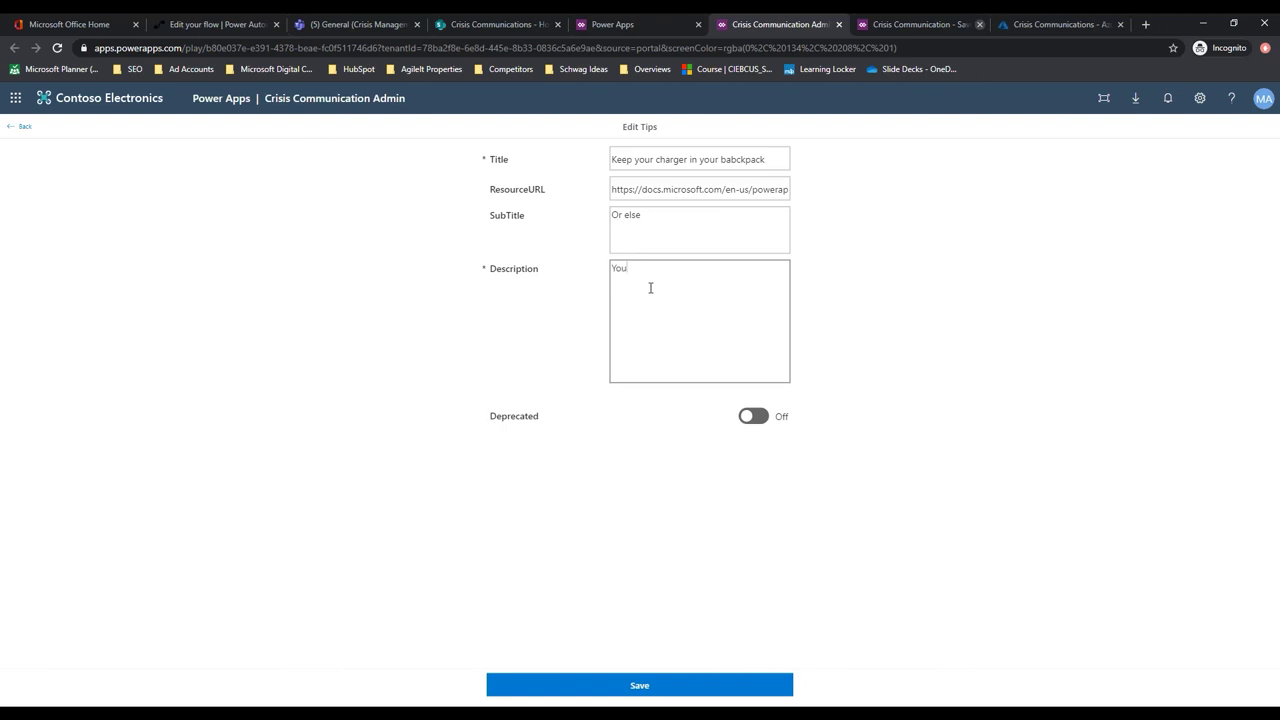
type(" want your charger")
left_click(635, 687)
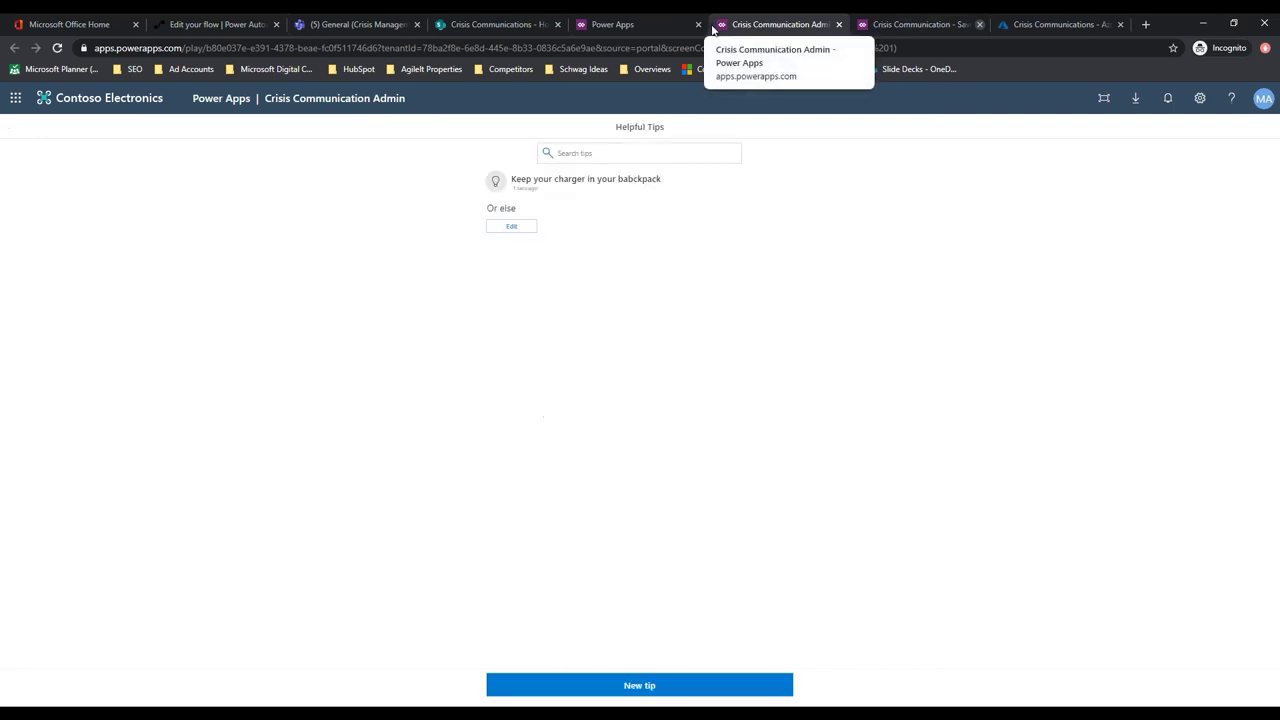
Review the charger tip's resource URL, save it again, and return to the admin home
left_click(530, 180)
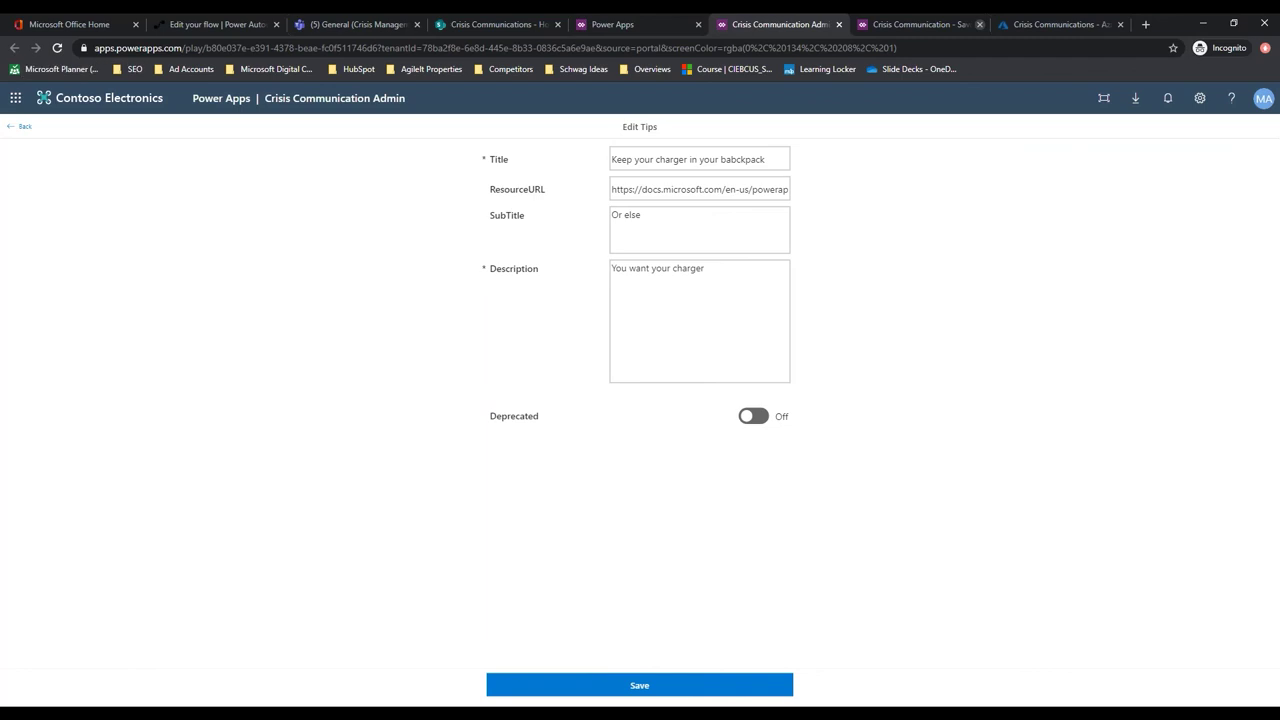
left_click(12, 126)
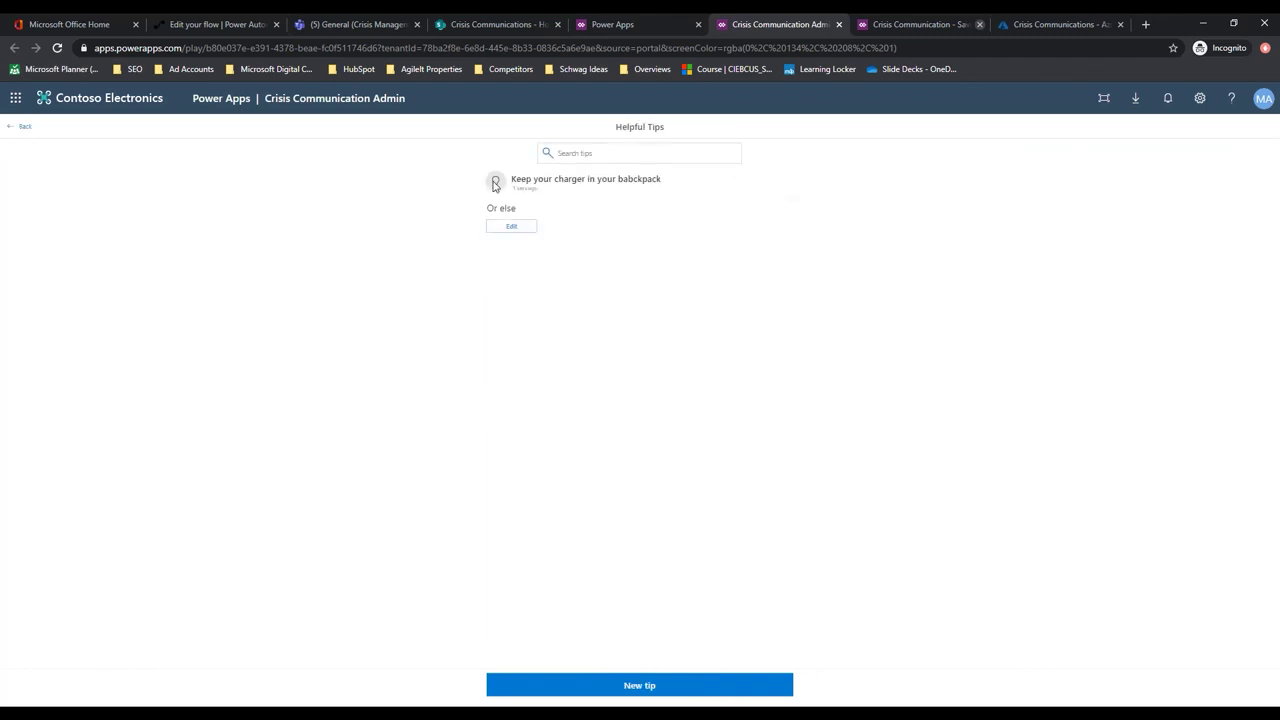
left_click(570, 180)
left_click_drag(642, 190, 1005, 187)
left_click(390, 210)
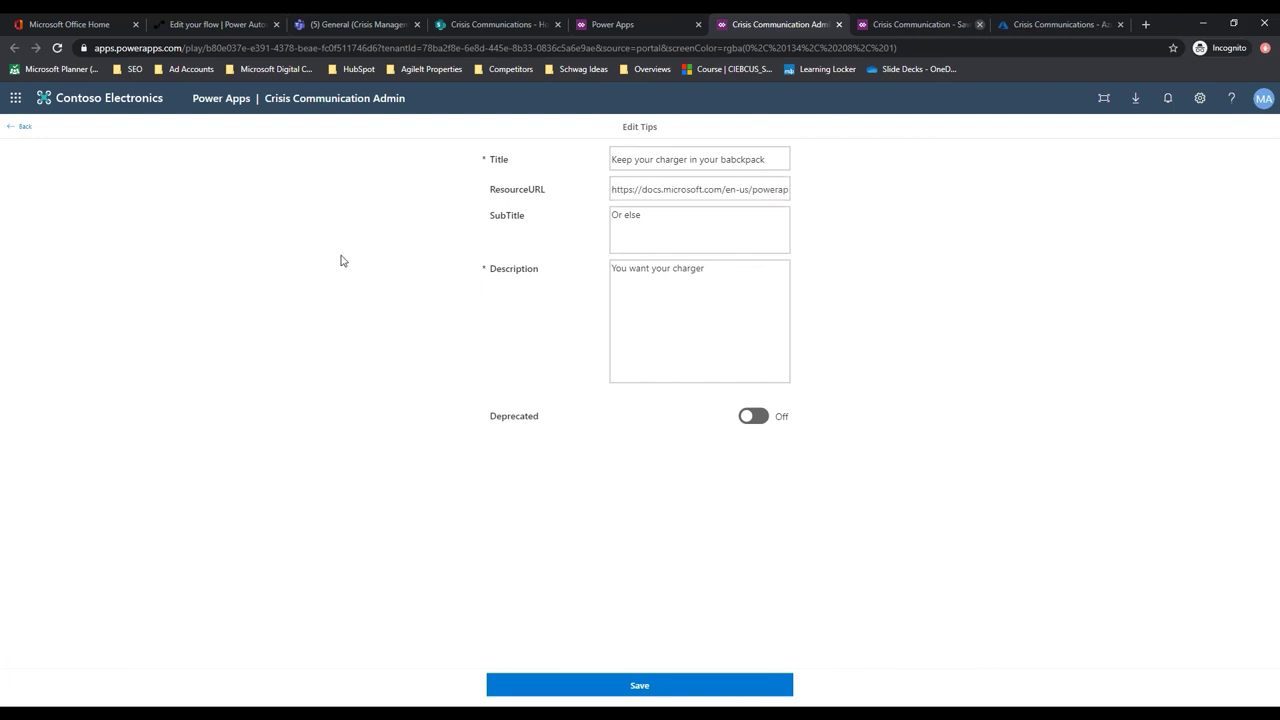
left_click(620, 688)
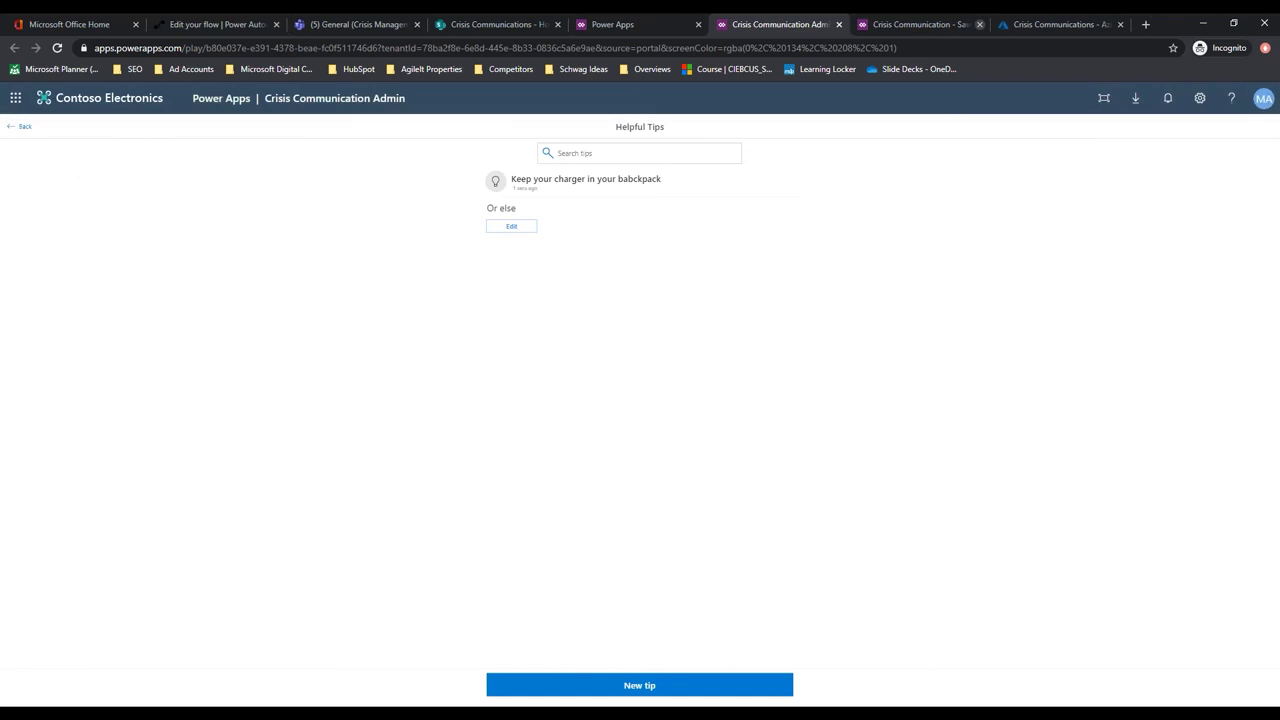
left_click(12, 128)
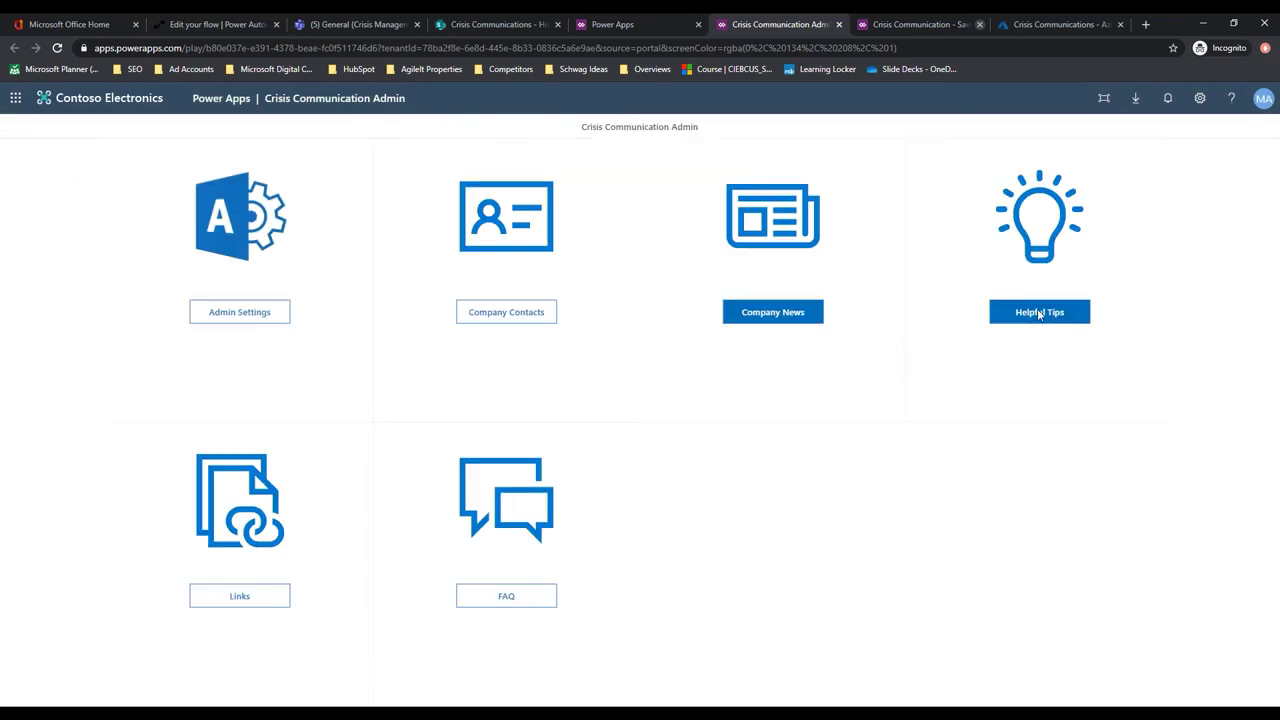
Save a 'Charger Ordering Form' link with the pasted docs URL and description 'Where to order a charger'
left_click(243, 598)
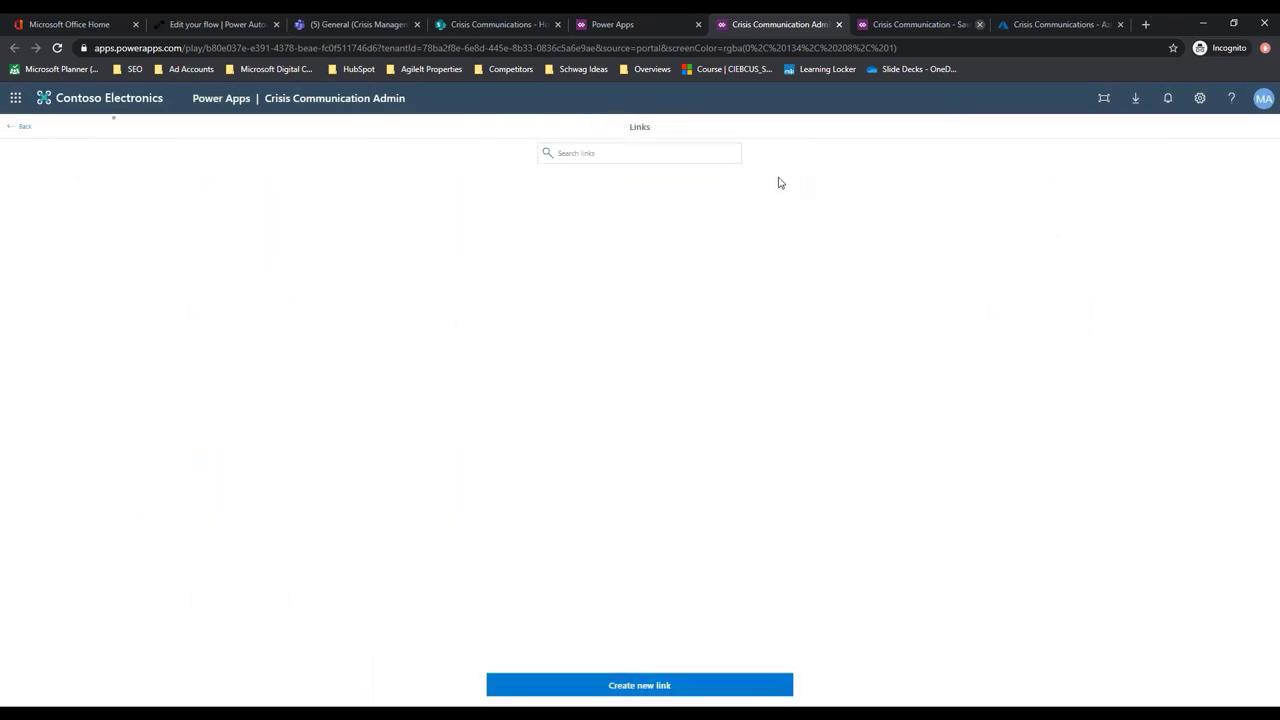
left_click(625, 685)
left_click(638, 159)
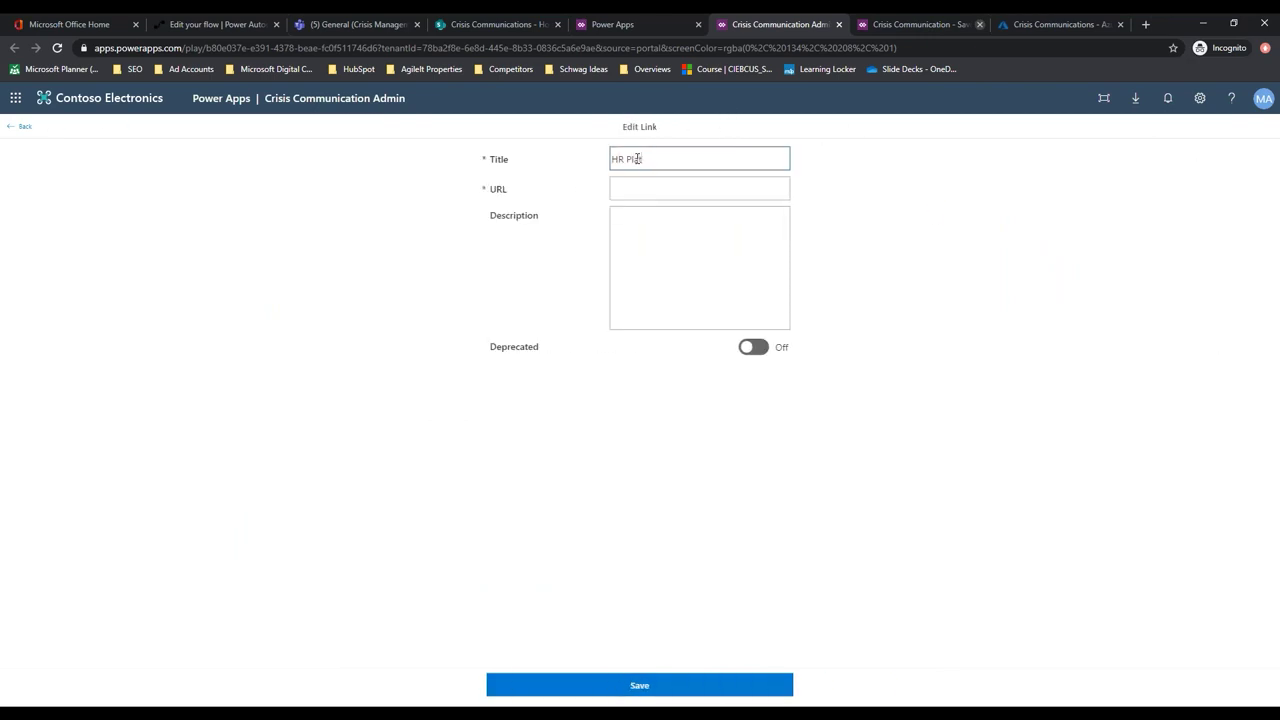
triple_click(638, 159)
type("Charger Orering Form")
left_click(631, 240)
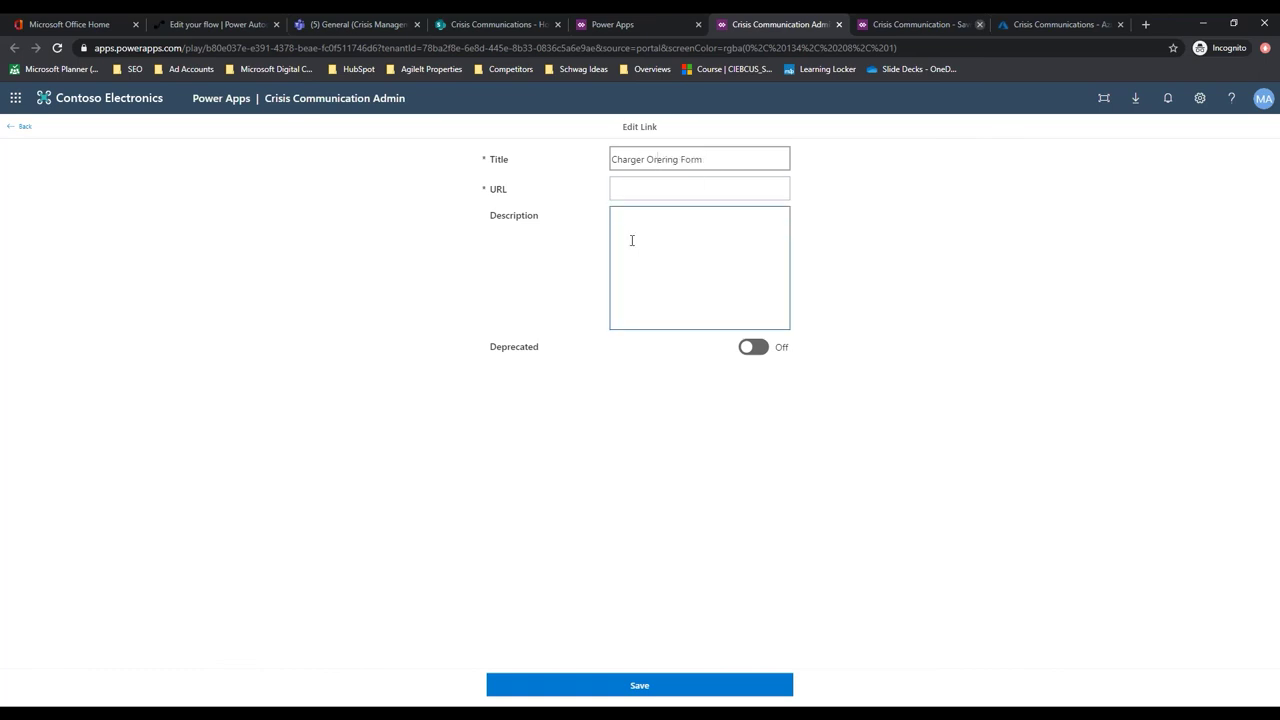
type("d")
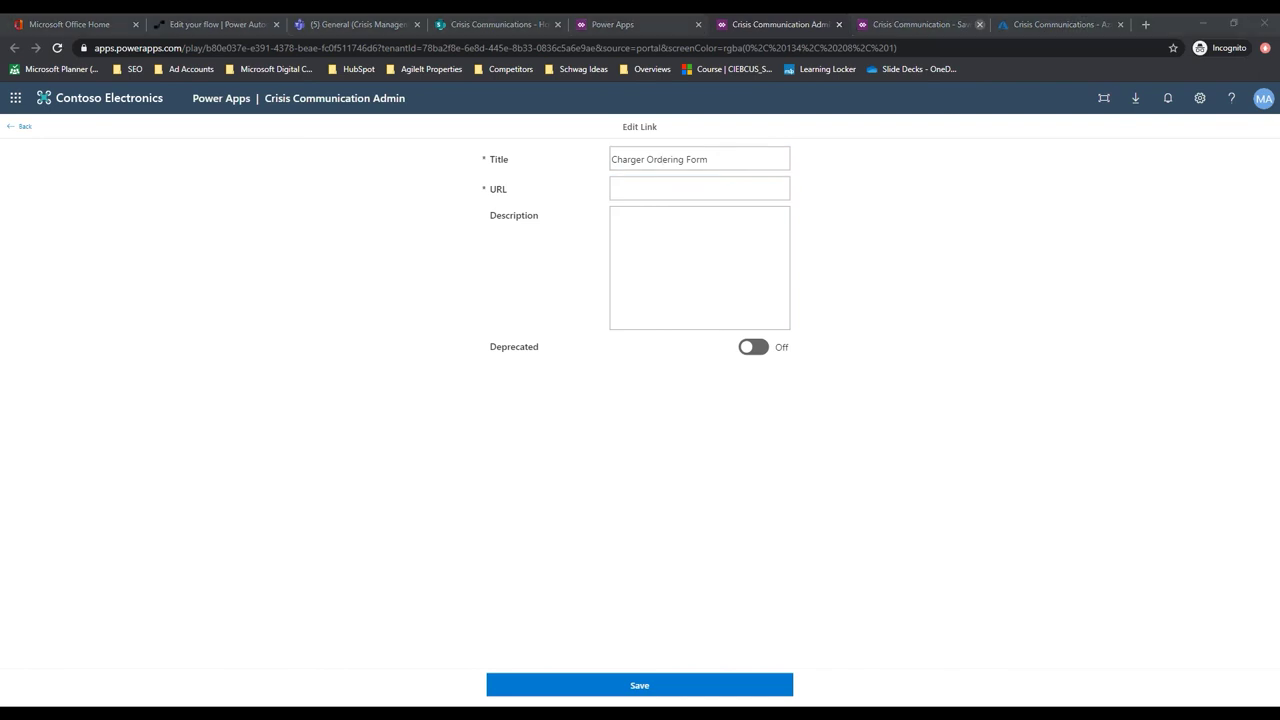
left_click(662, 190)
key("ctrl+v")
left_click(658, 232)
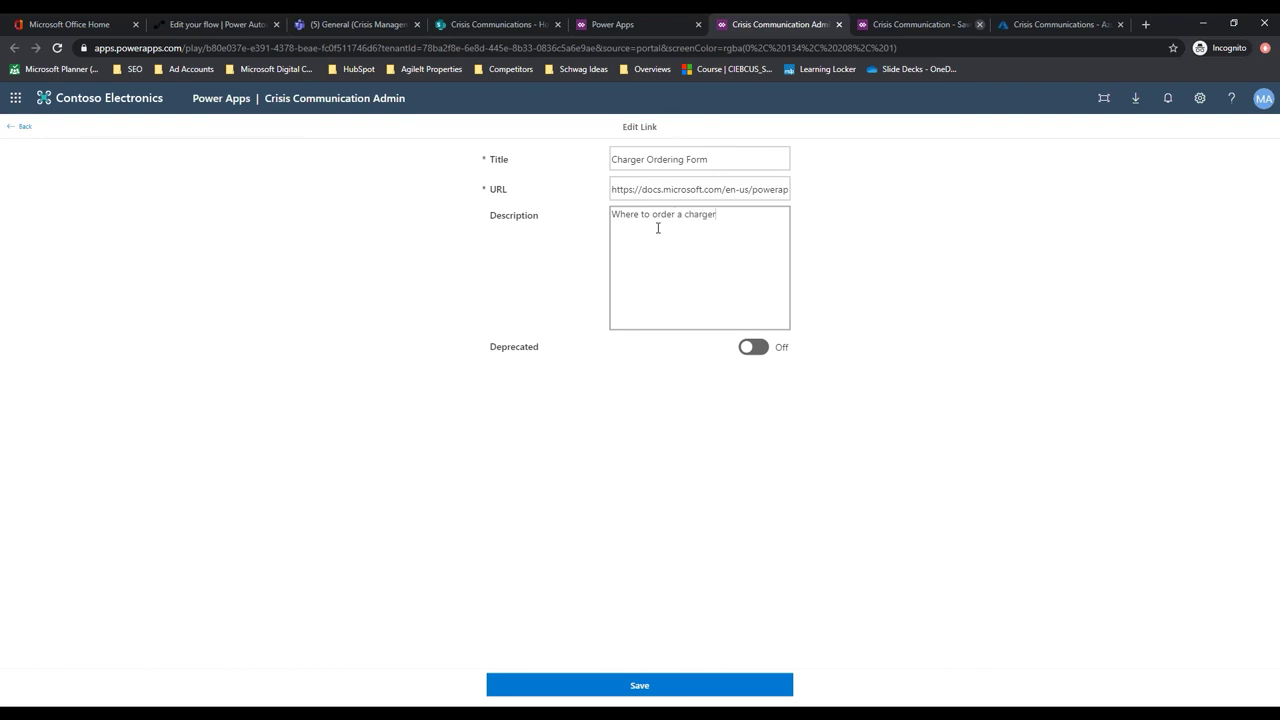
left_click(745, 683)
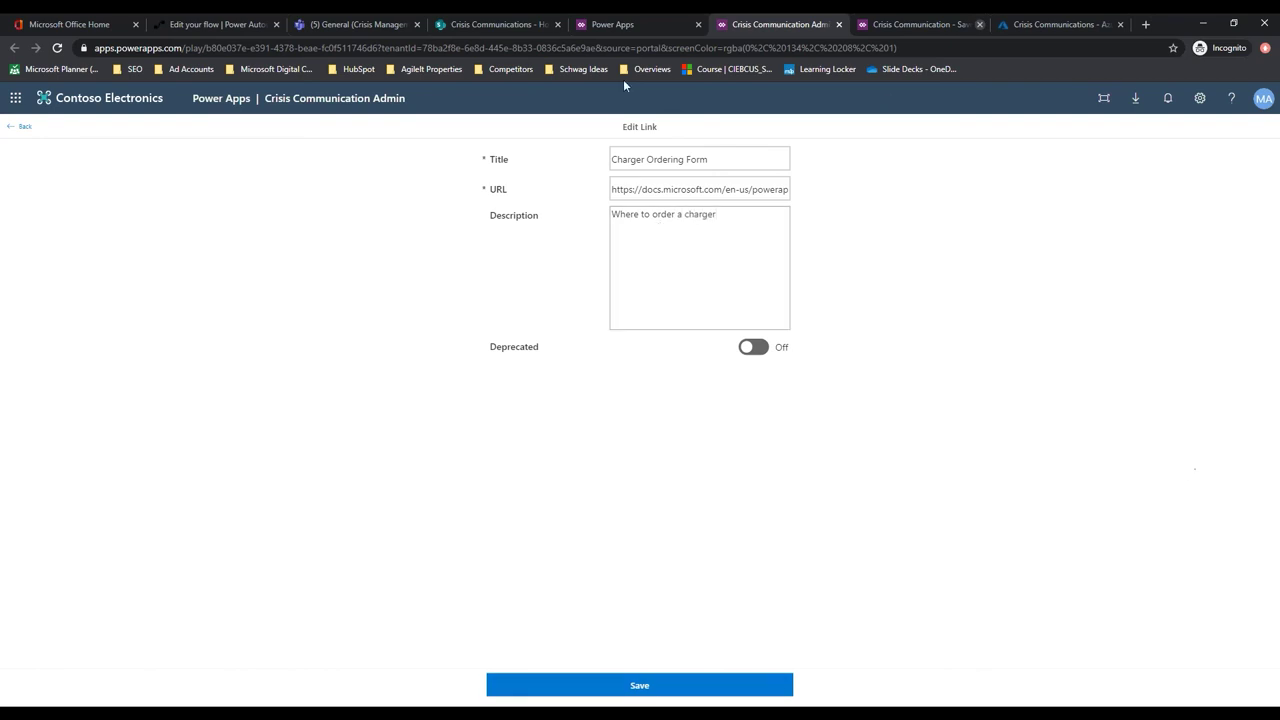
left_click(12, 128)
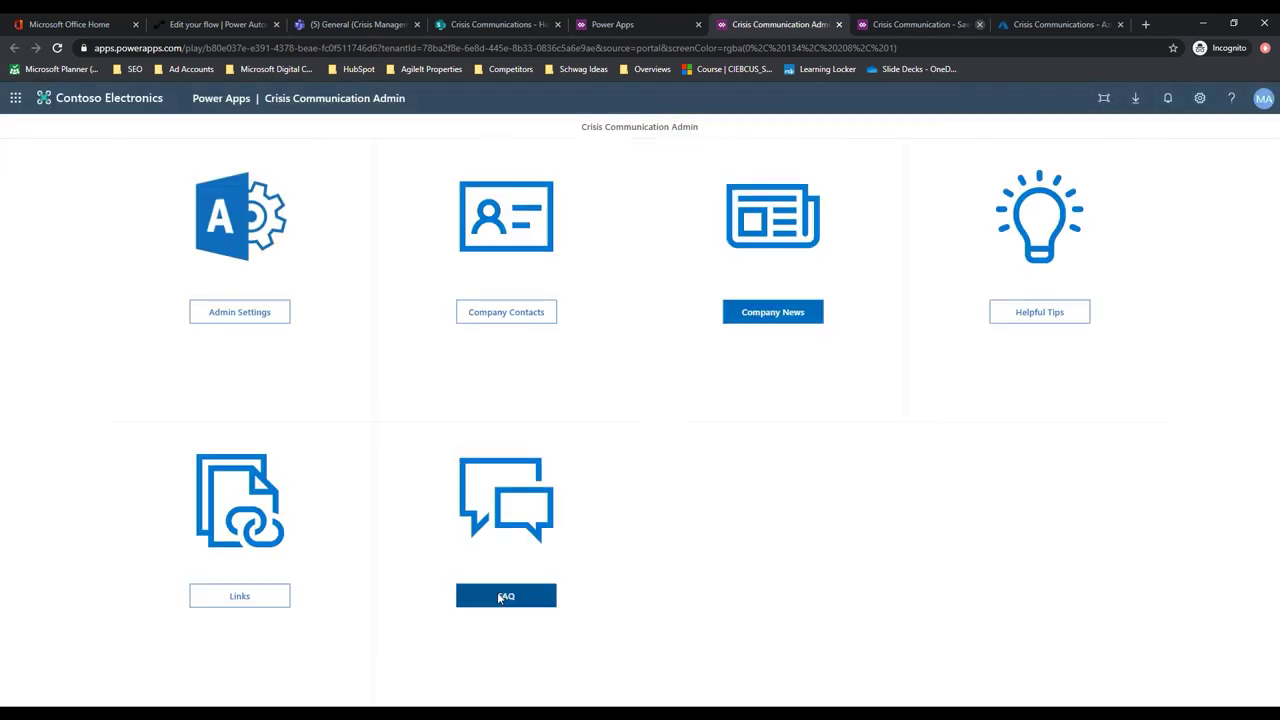
Save FAQ 'Where do I get a charger?' with answer 'From the charger app', fixing Rank to 1
left_click(500, 595)
left_click(617, 688)
left_click(465, 174)
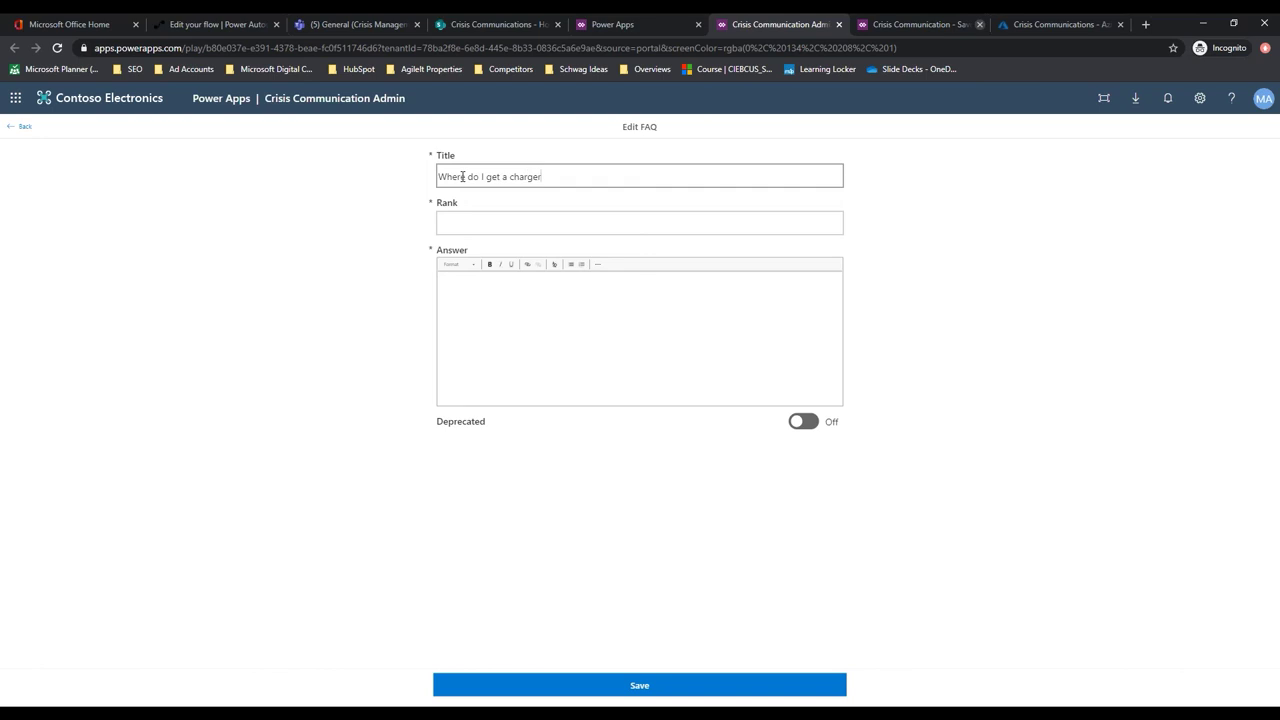
left_click(456, 222)
left_click(483, 292)
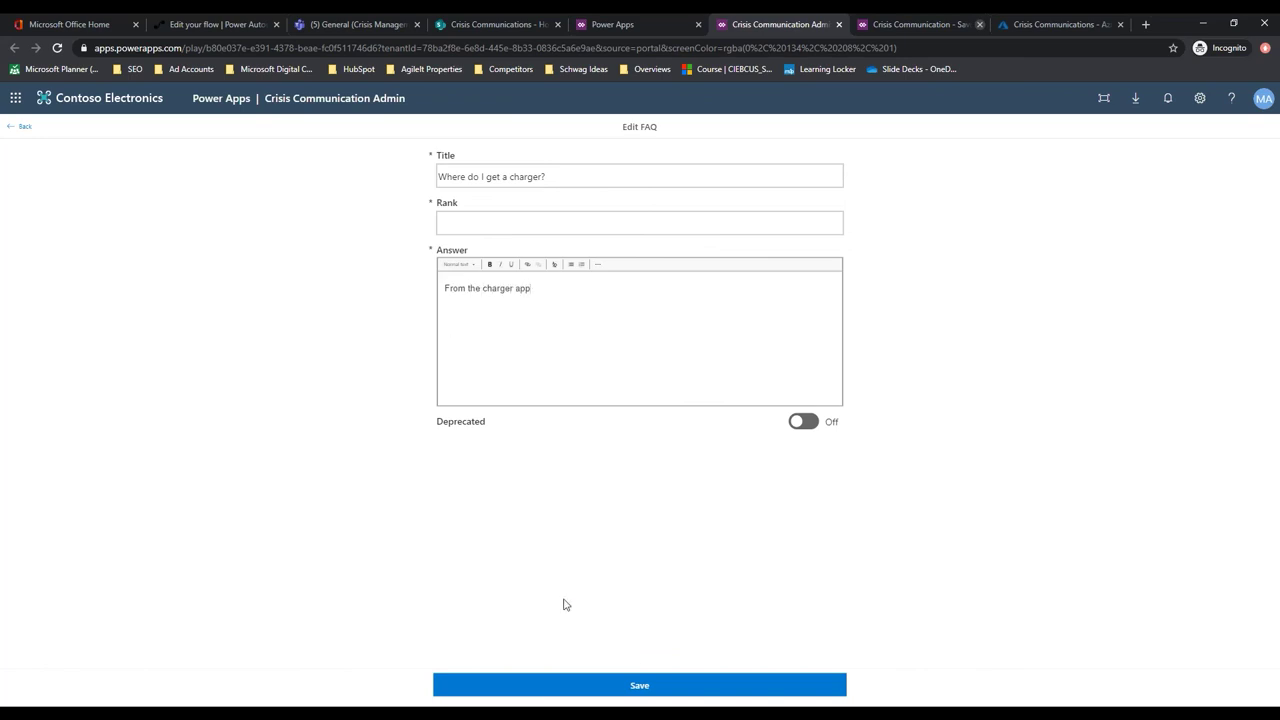
left_click(636, 687)
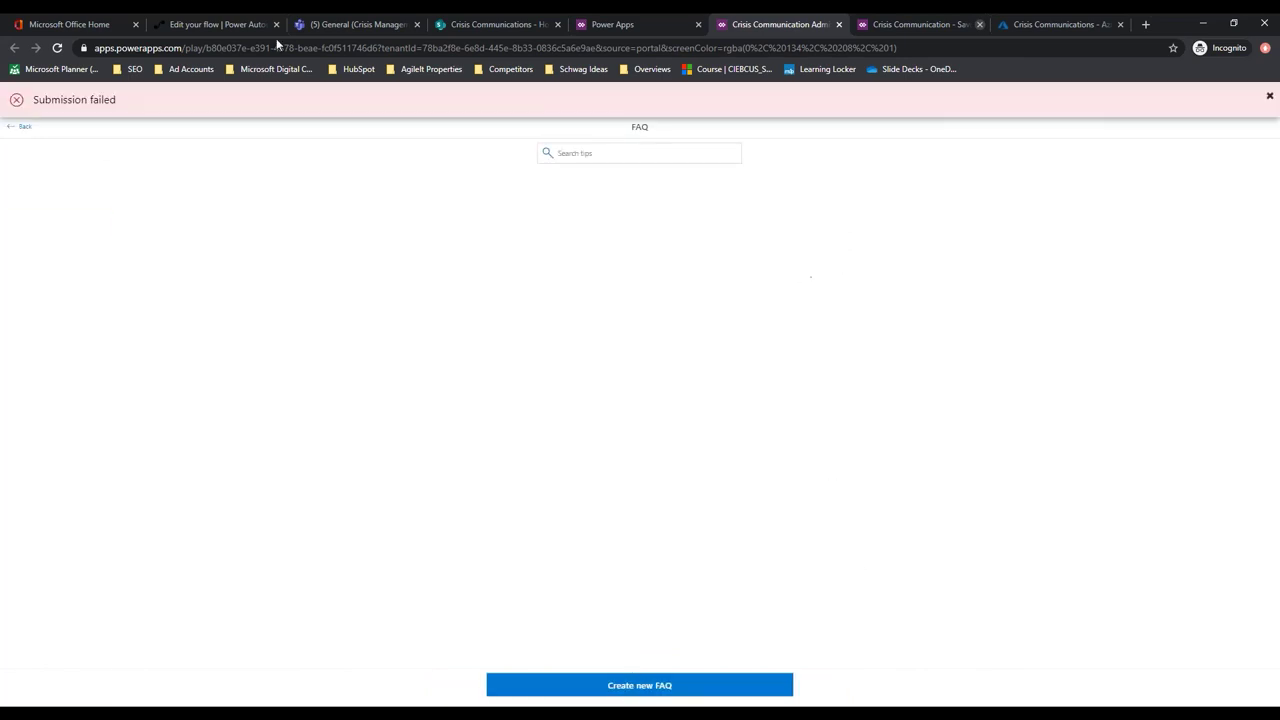
left_click(664, 688)
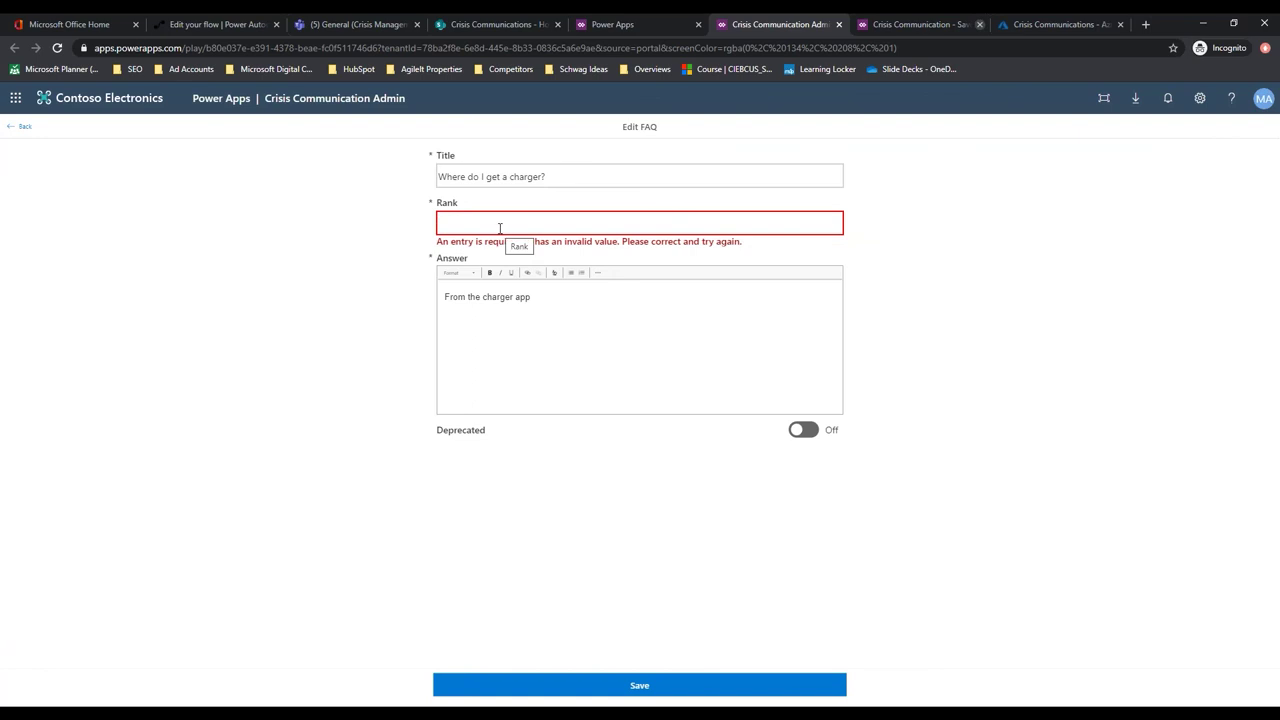
type("1")
left_click(634, 686)
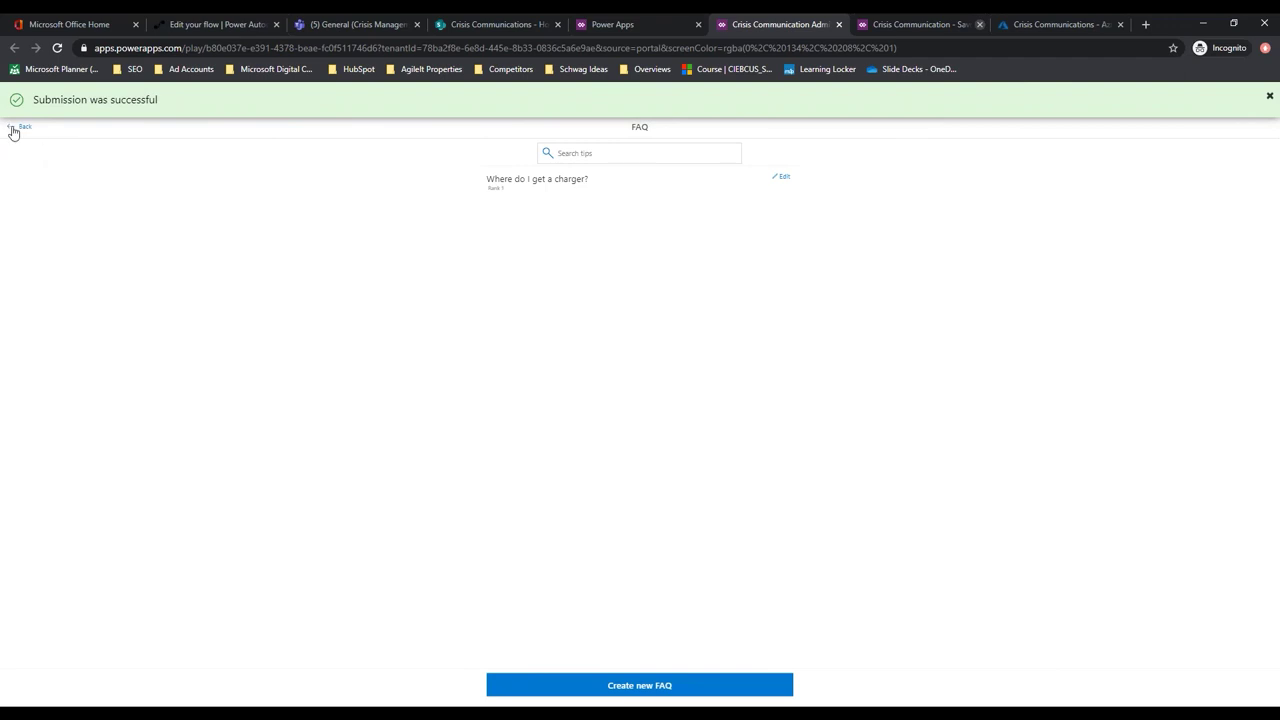
left_click(13, 131)
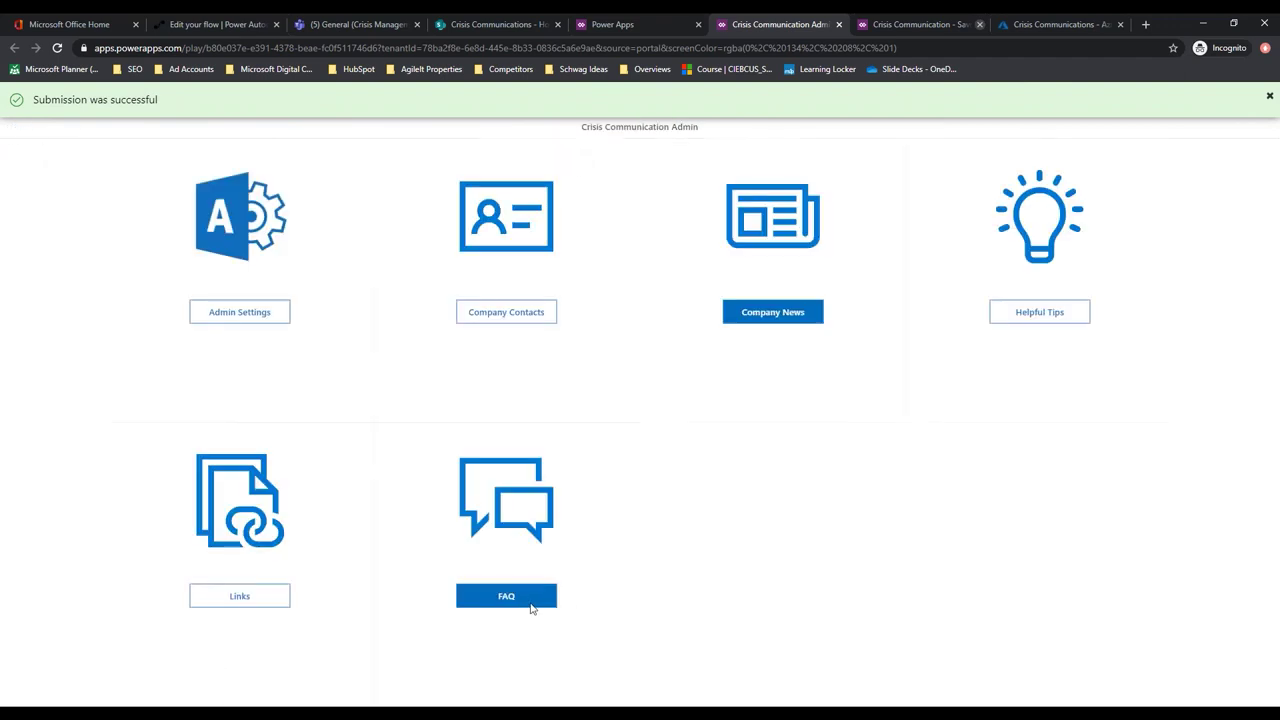
left_click(1269, 97)
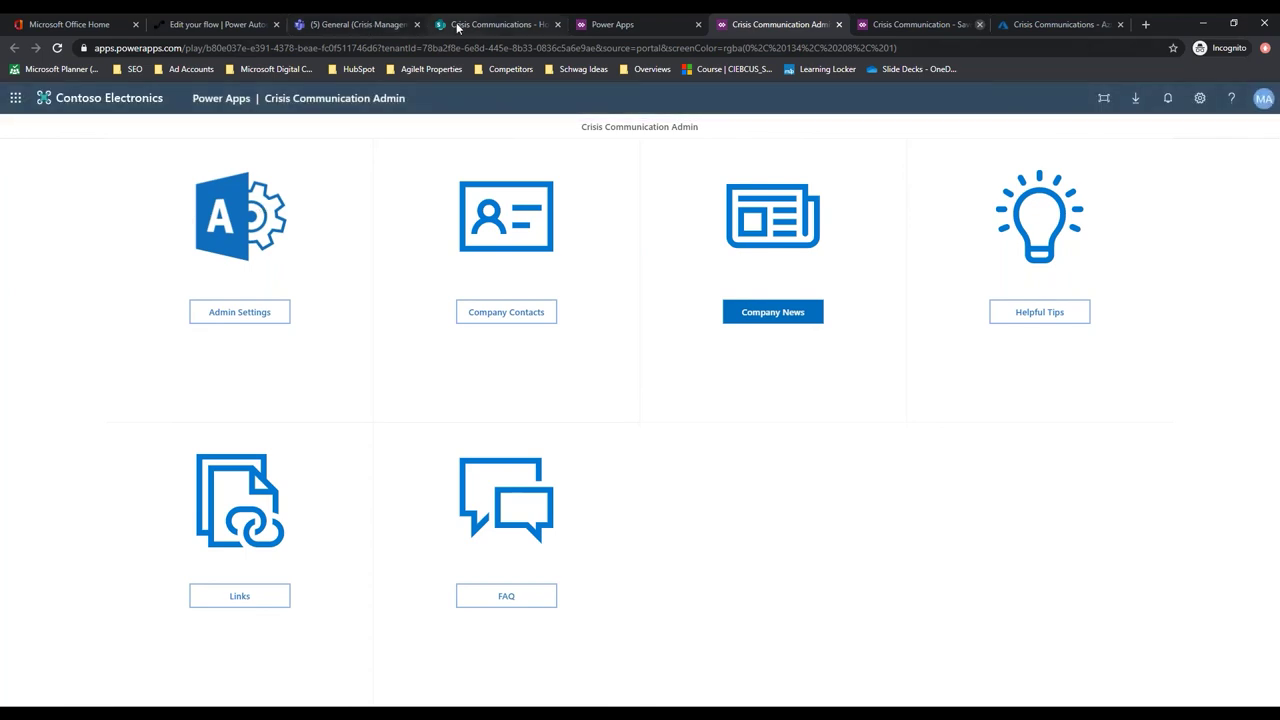
Choose Edit on Crisis Communication in the Power Apps apps list to open it in Studio
left_click(624, 24)
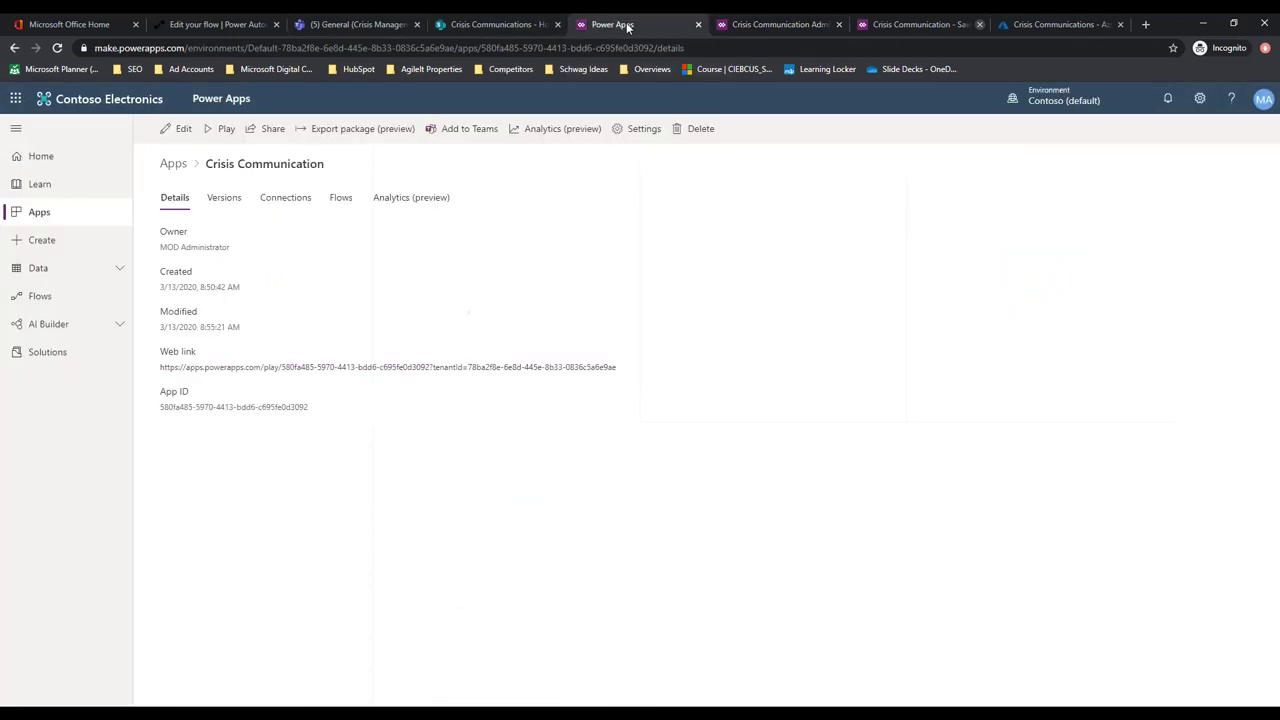
left_click(36, 214)
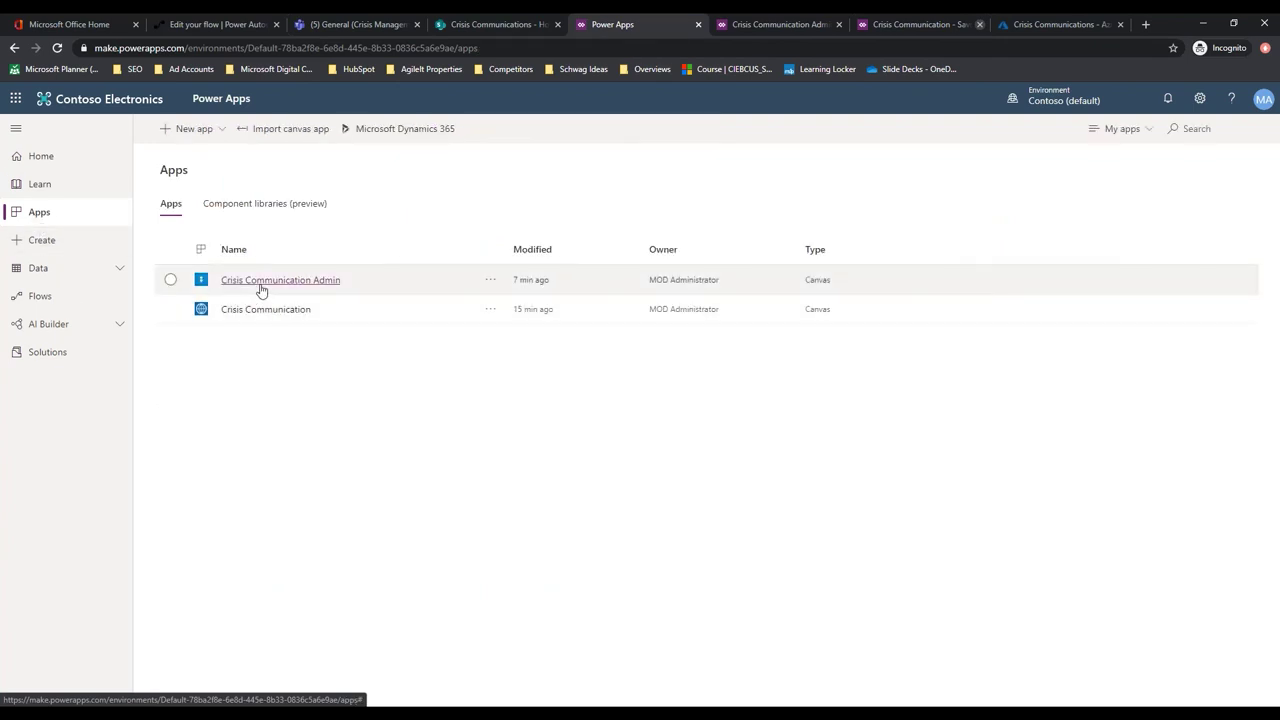
left_click(490, 311)
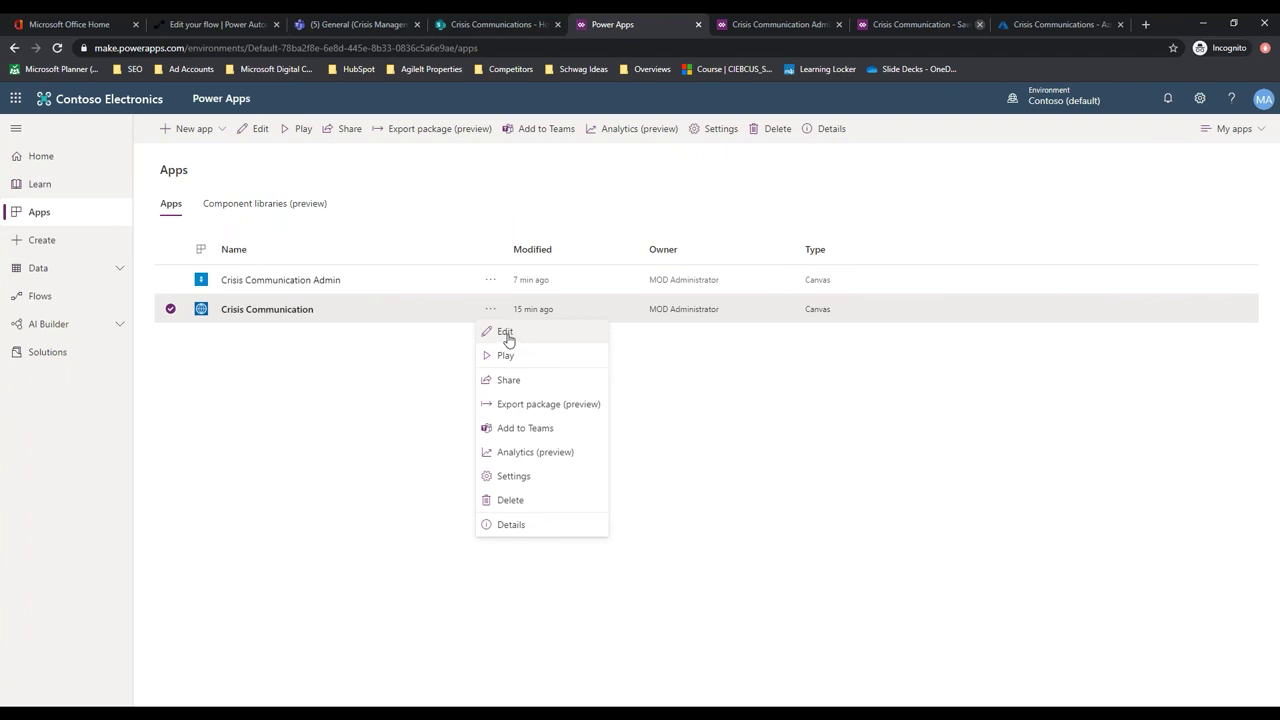
left_click(506, 332)
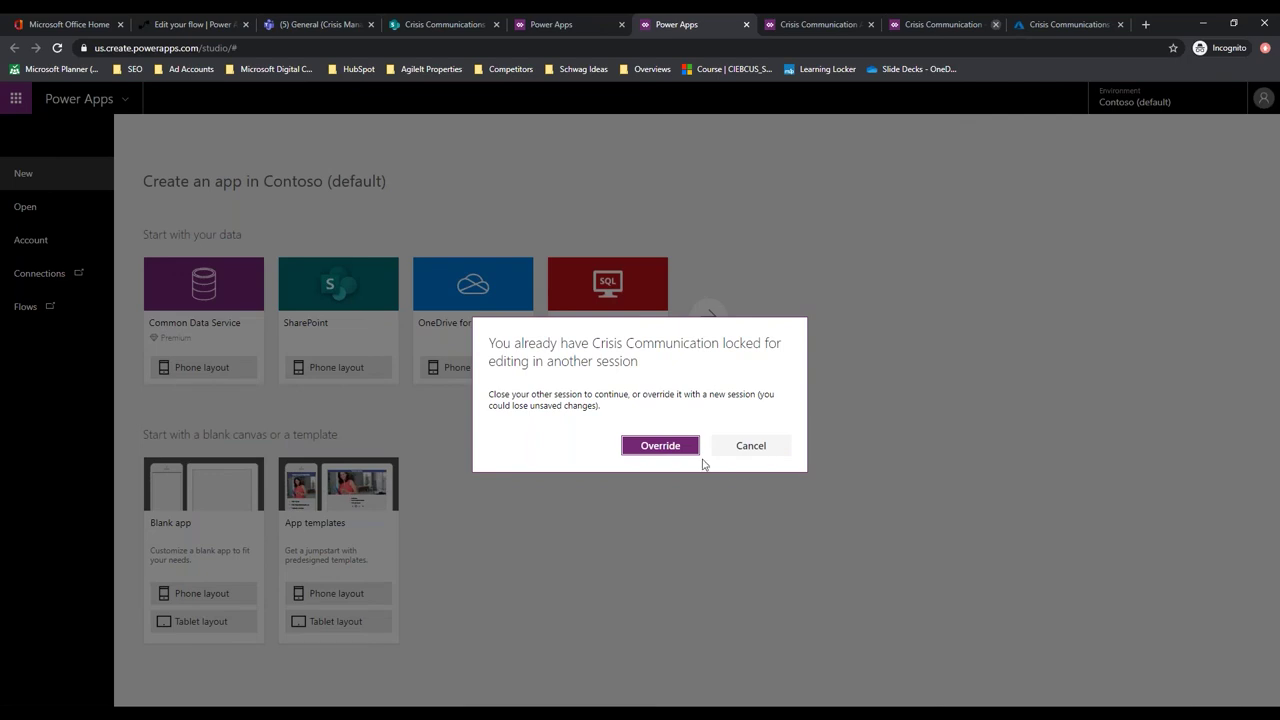
Override the locked editing session and save the Crisis Communication app
left_click(676, 450)
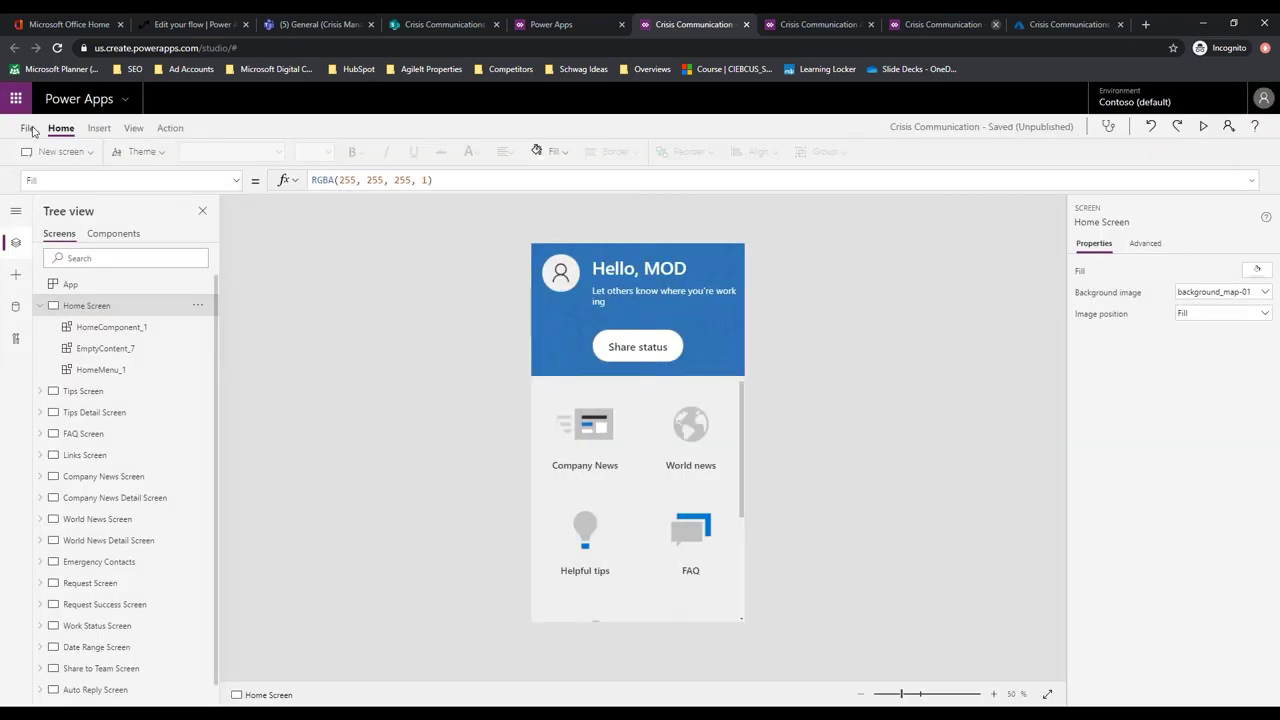
left_click(30, 129)
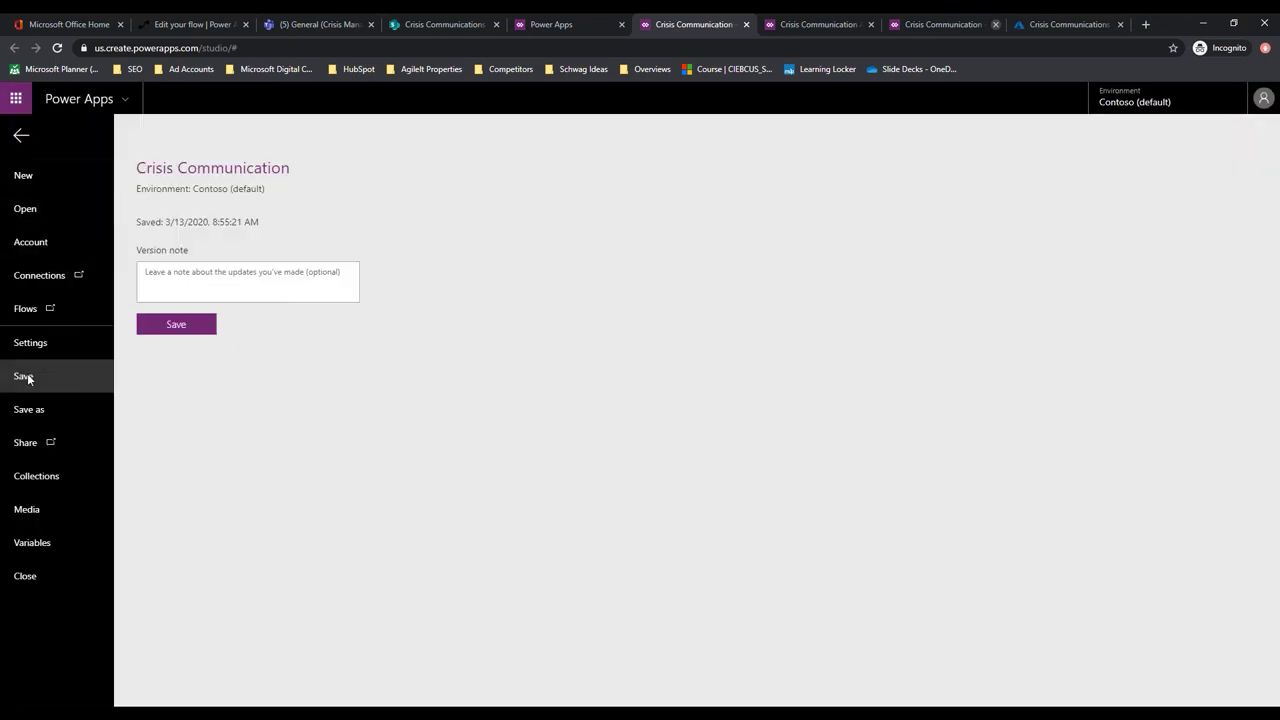
left_click(163, 326)
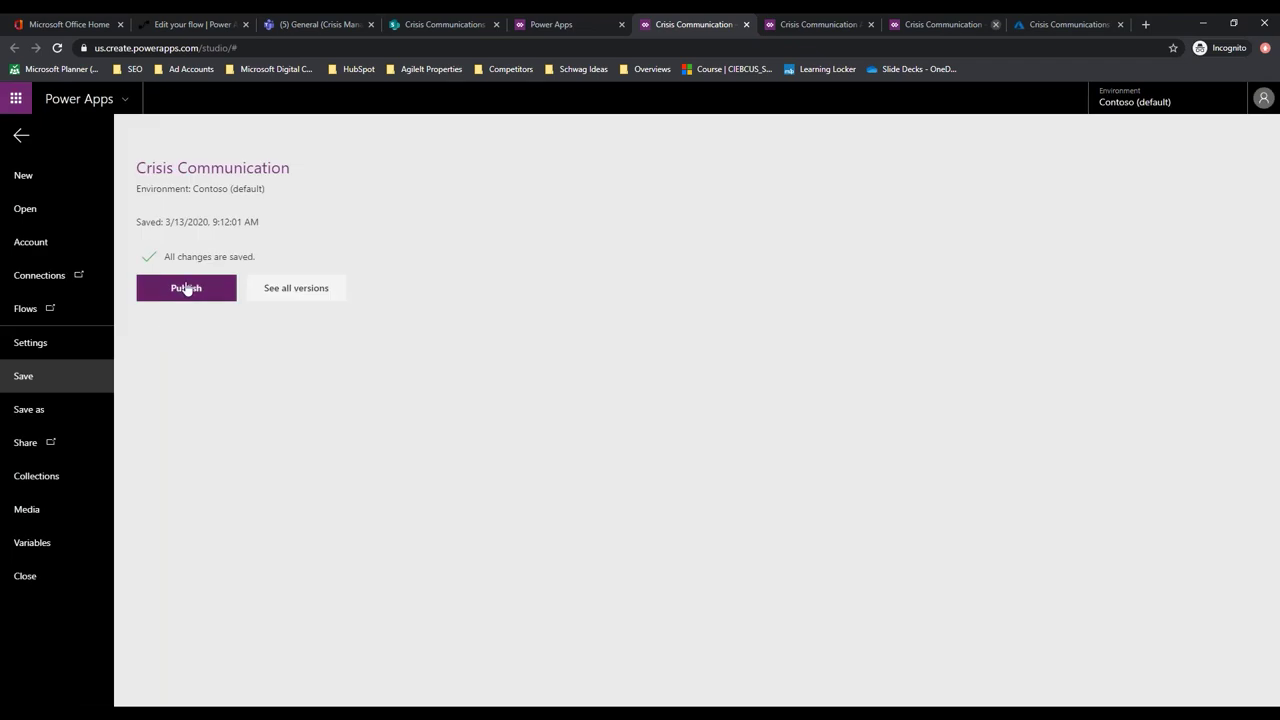
Publish this version of the app and return to the Power Apps apps list tab
left_click(182, 290)
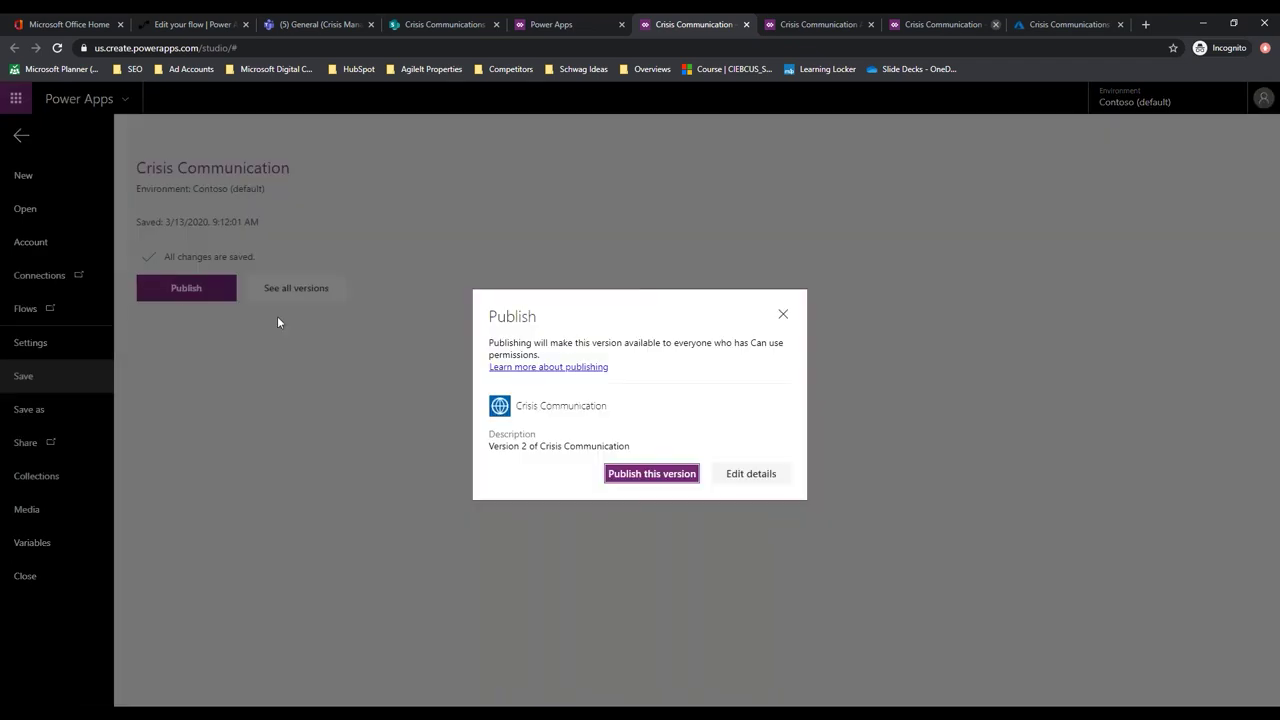
left_click(654, 474)
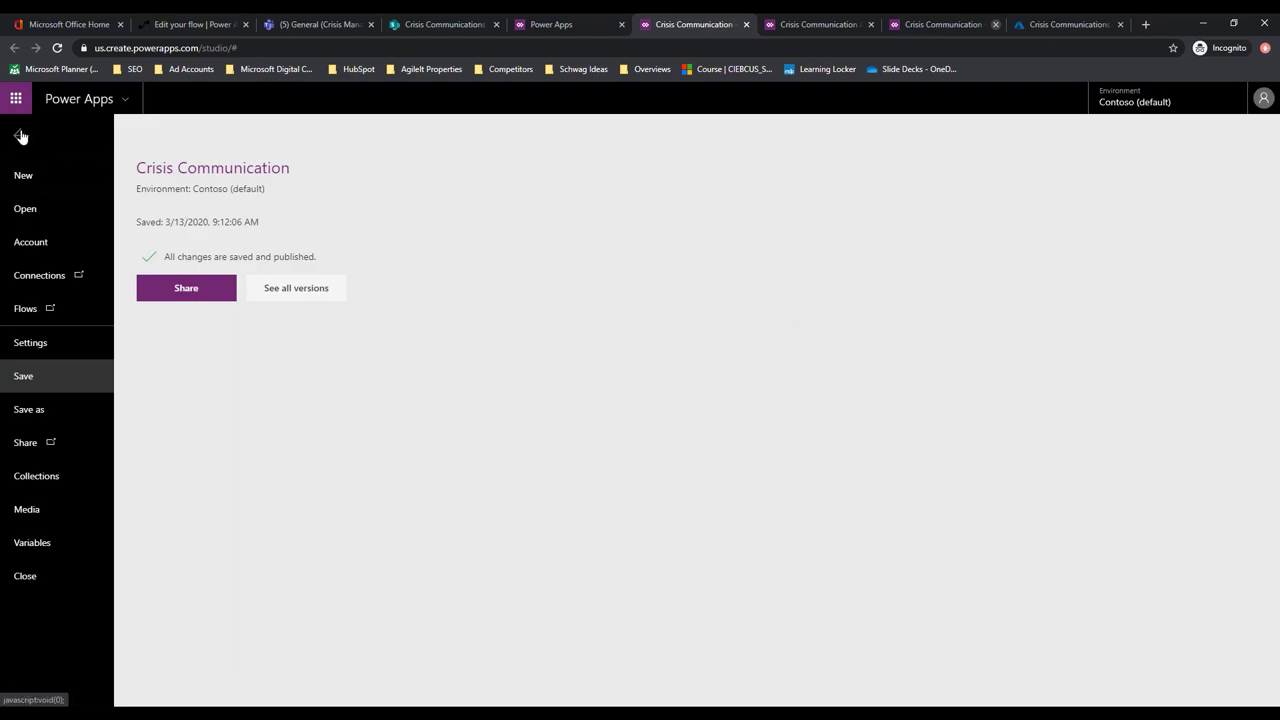
left_click(563, 26)
right_click(570, 28)
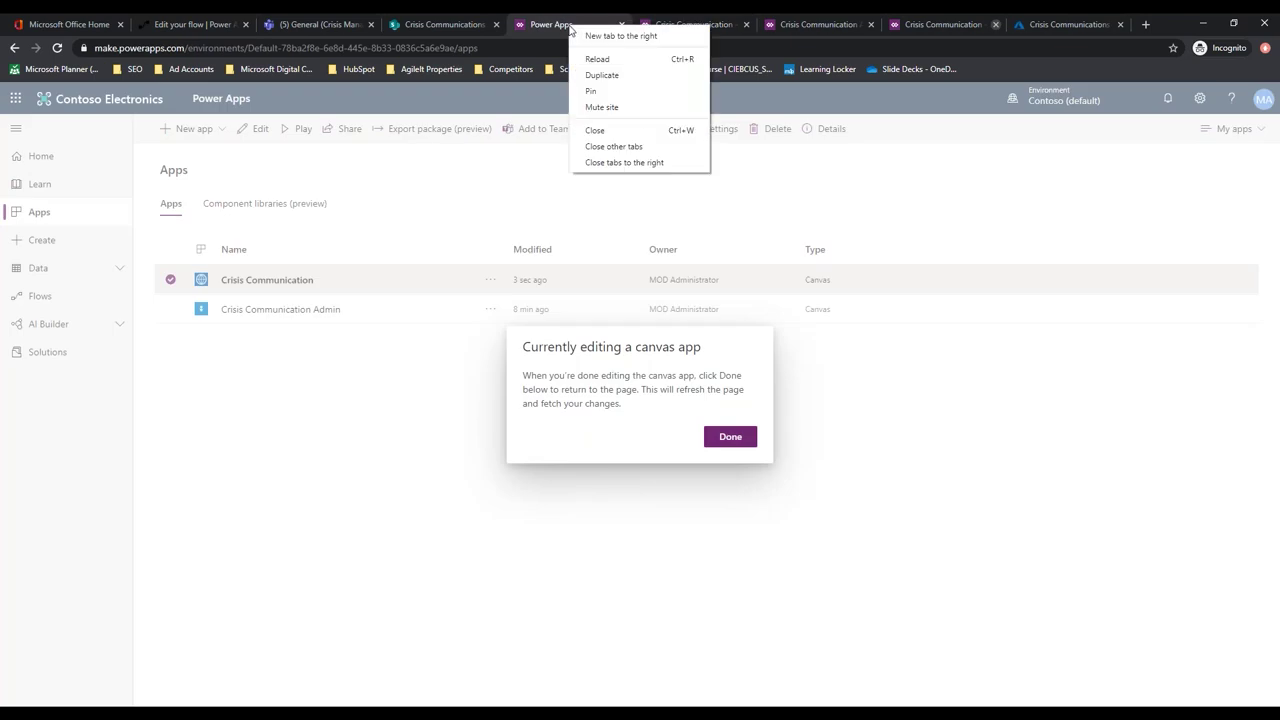
Close the Studio tabs, run the published Crisis Communication app, then return to the CrisisCommunication.Request flow
left_click(631, 166)
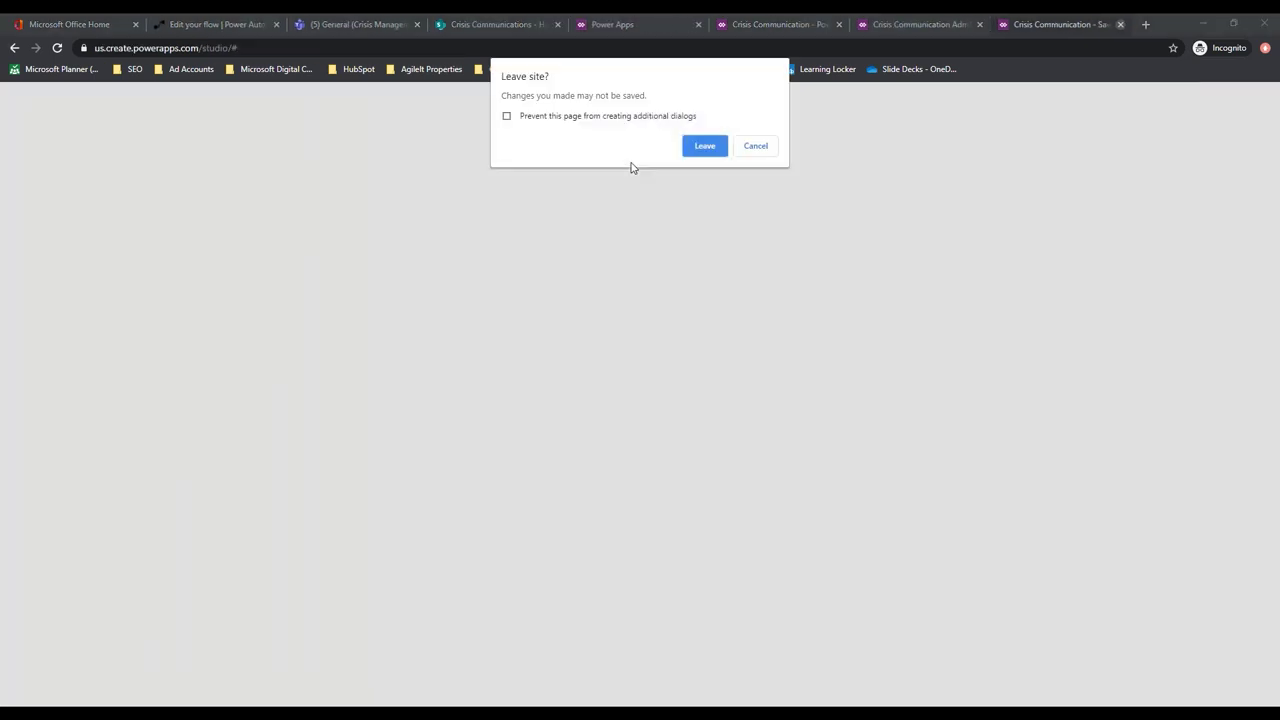
left_click(705, 147)
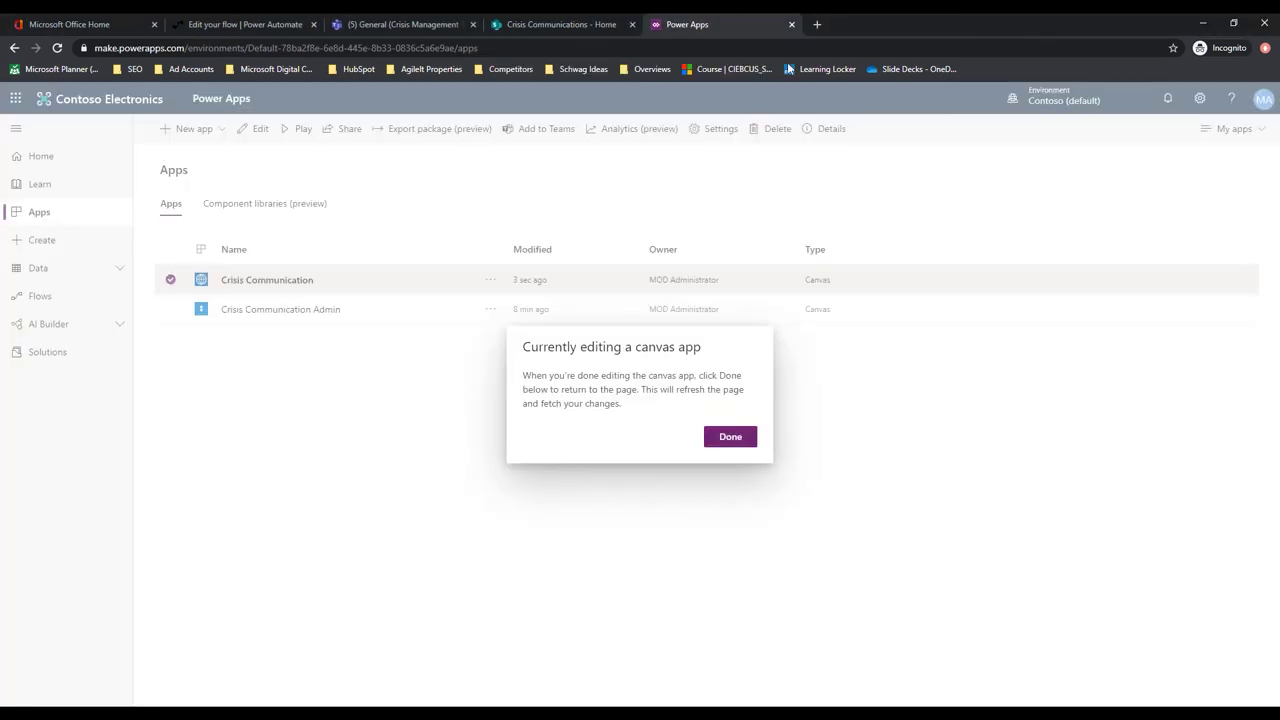
left_click(739, 439)
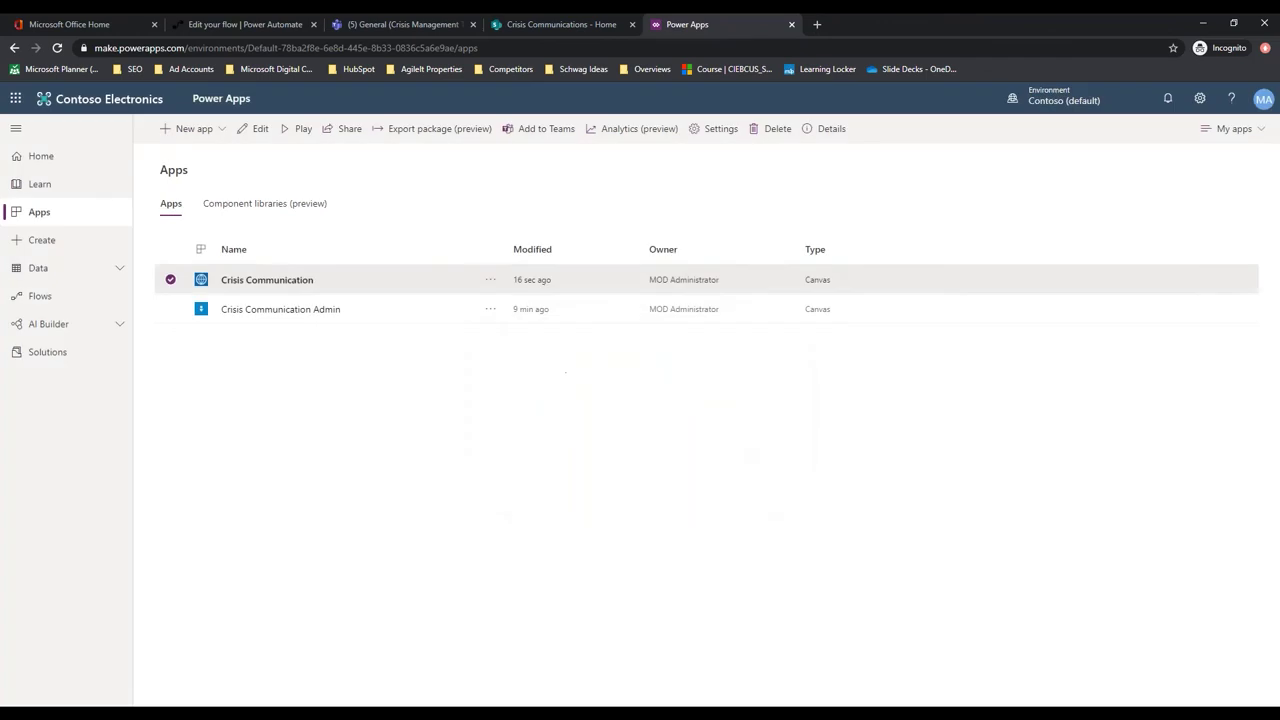
left_click(250, 283)
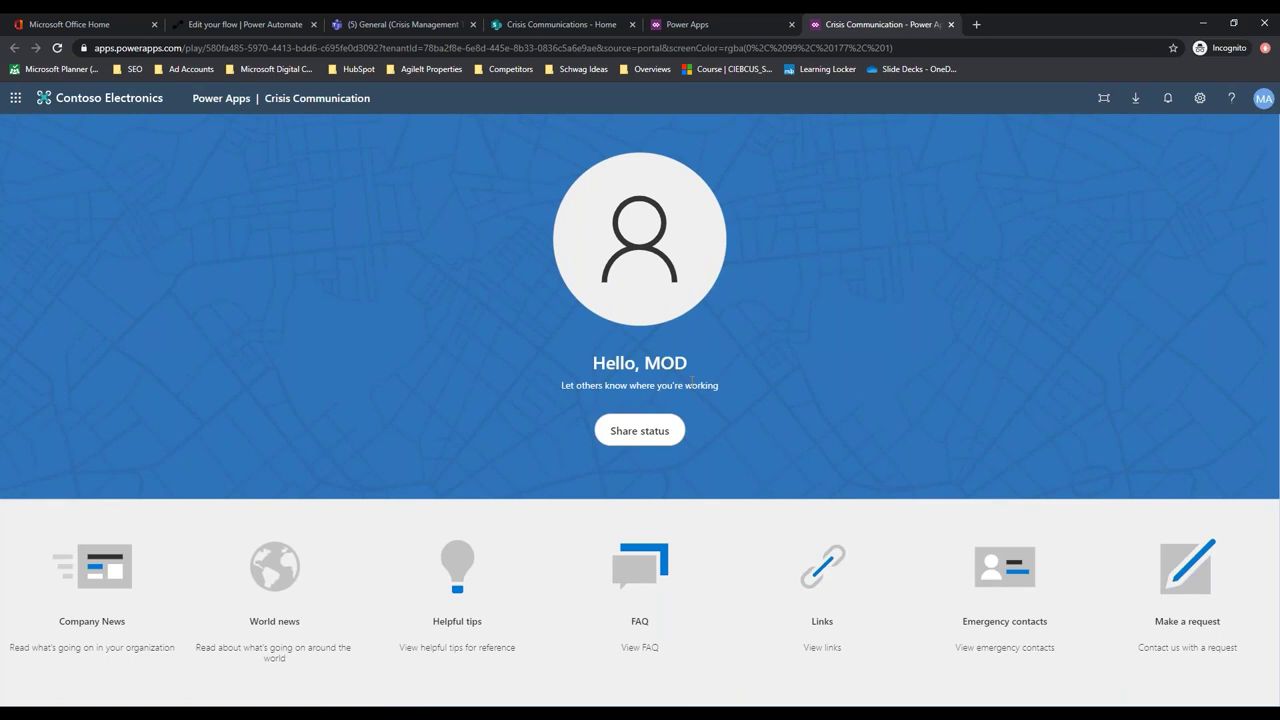
left_click(231, 27)
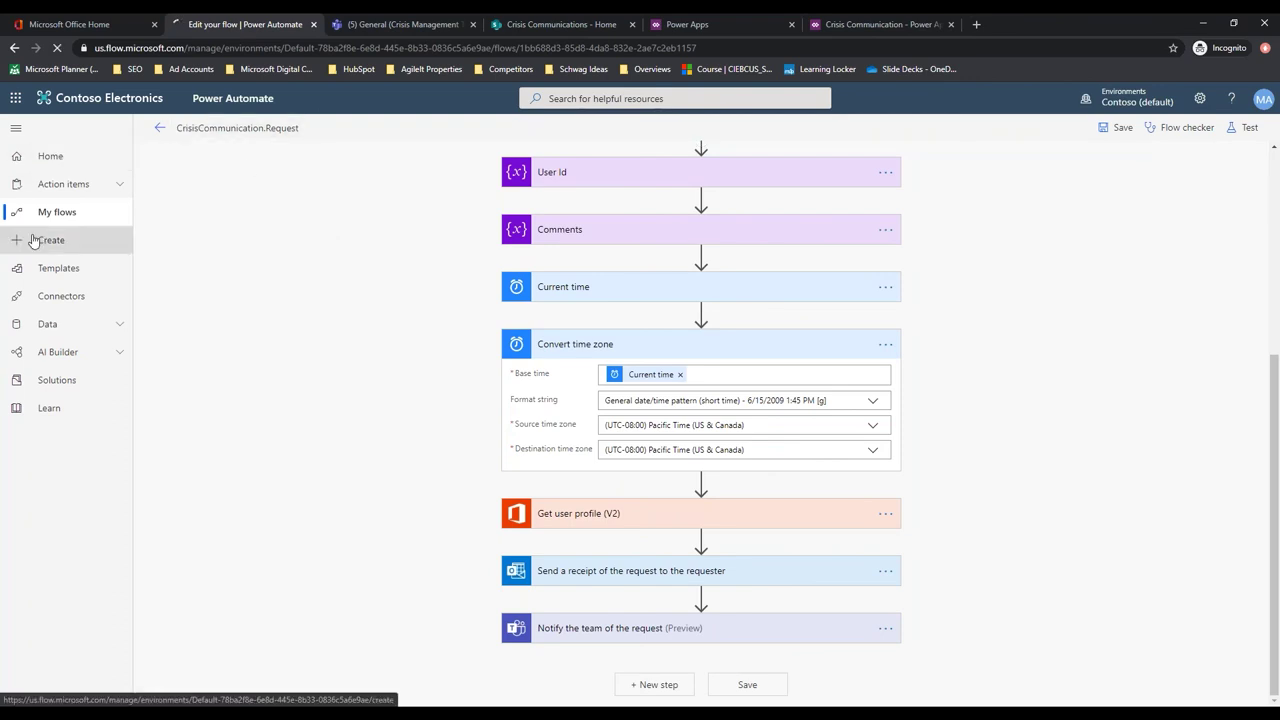
From My flows, upload CrisisCommunicationNewsNotification.zip as an import package
left_click(60, 213)
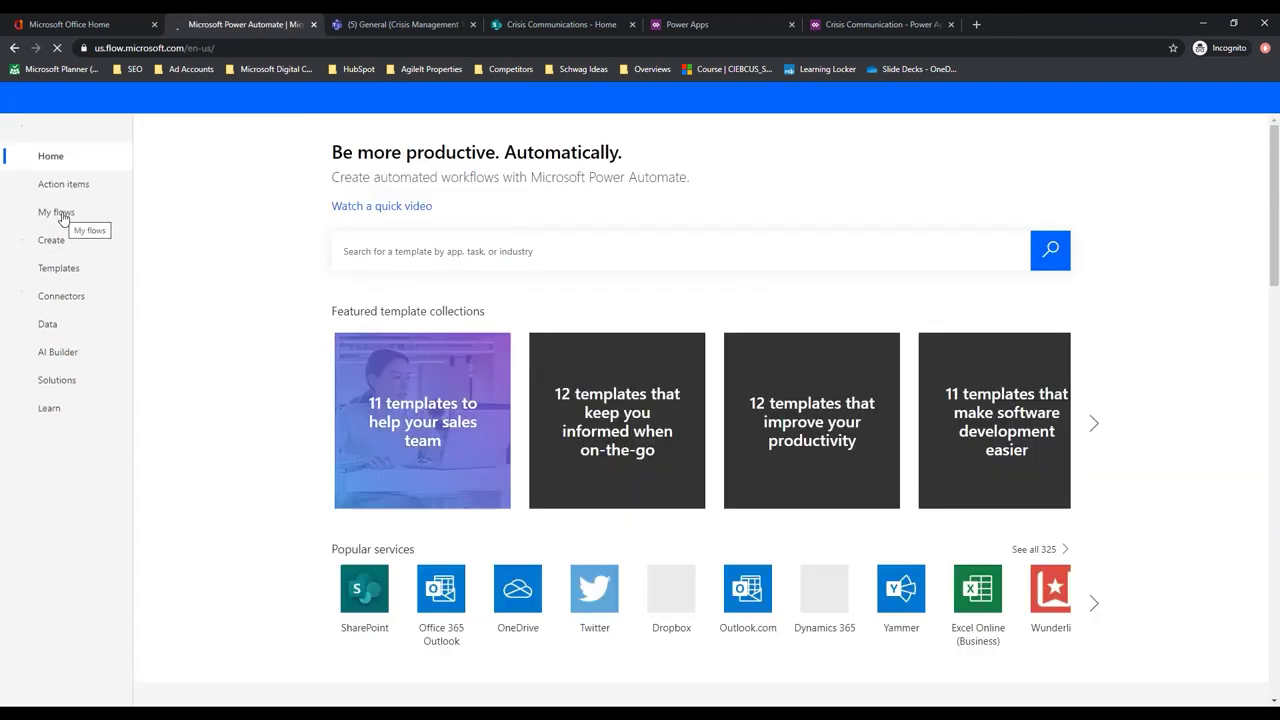
left_click(60, 213)
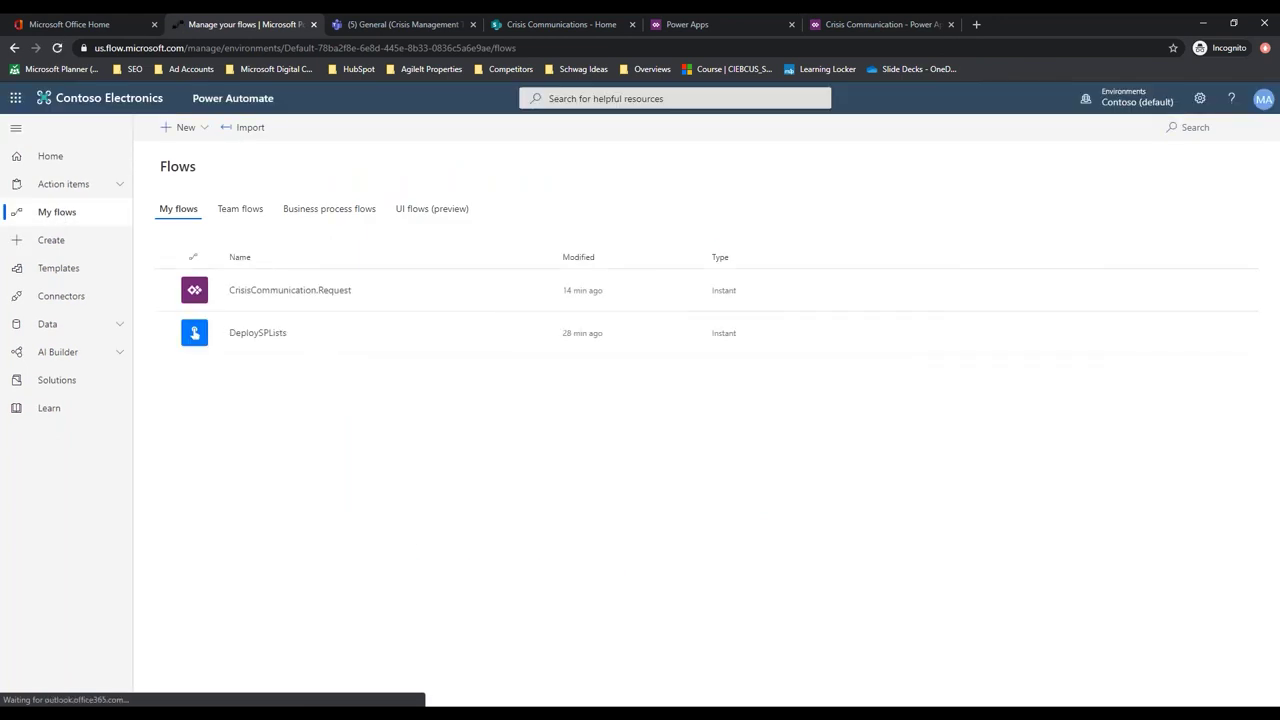
left_click(251, 128)
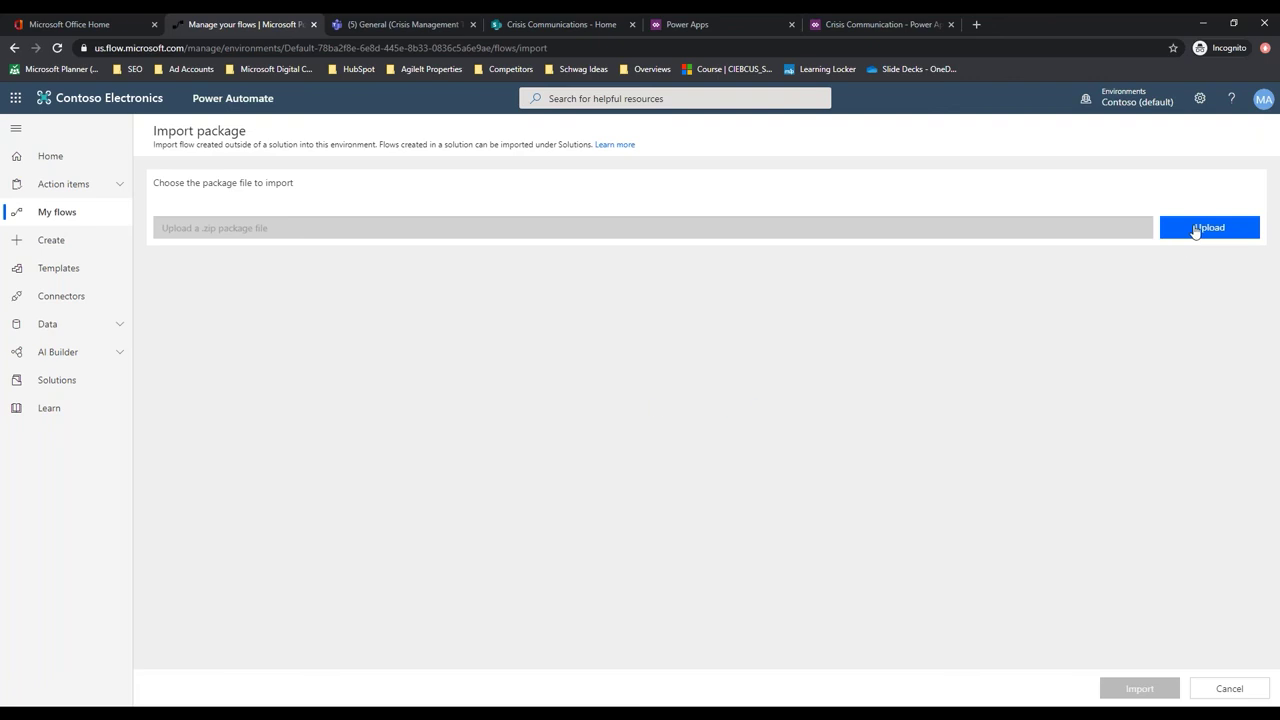
left_click(1195, 230)
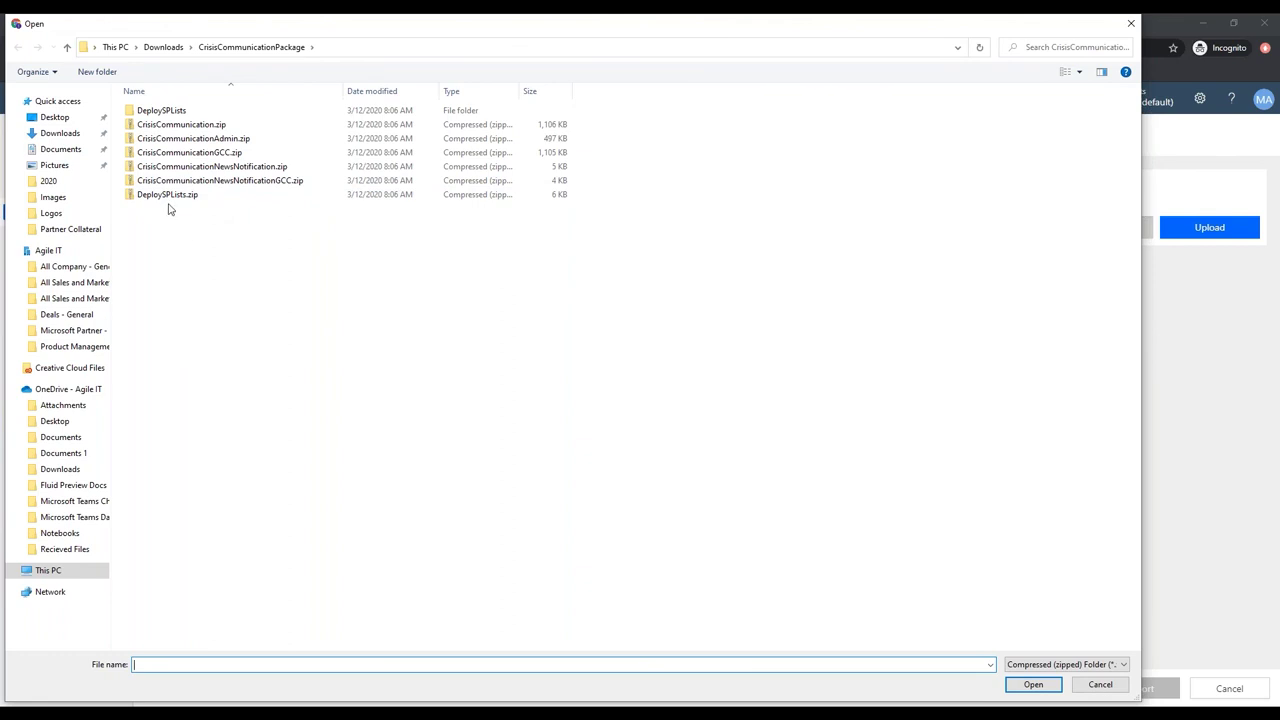
left_click(170, 169)
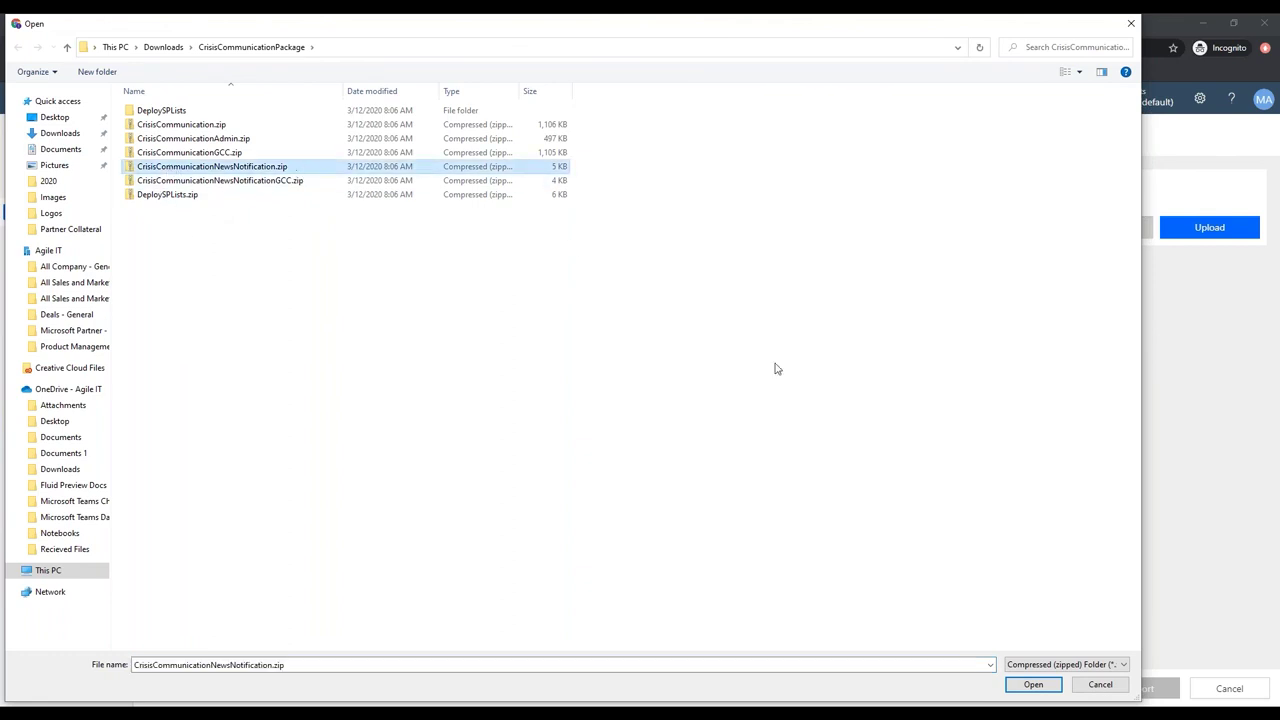
left_click(1033, 685)
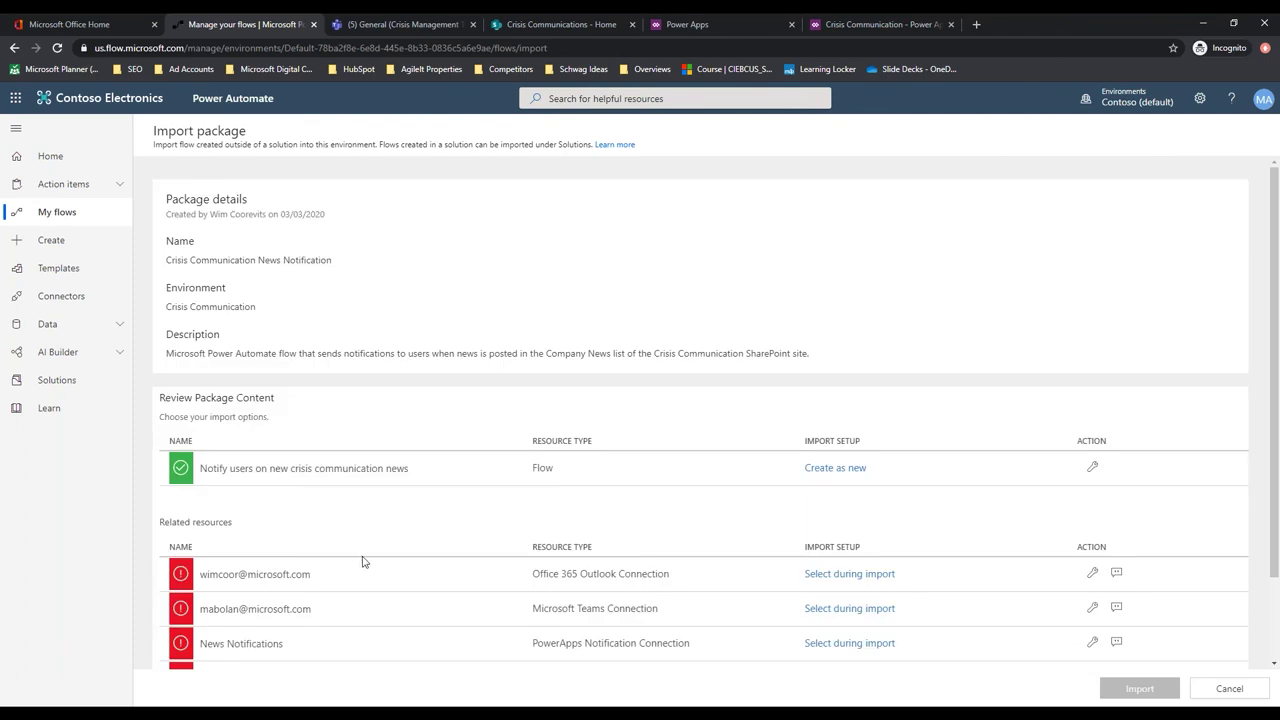
Keep the news notification flow's import setup as Create as new
scroll(786, 457, "down", 1)
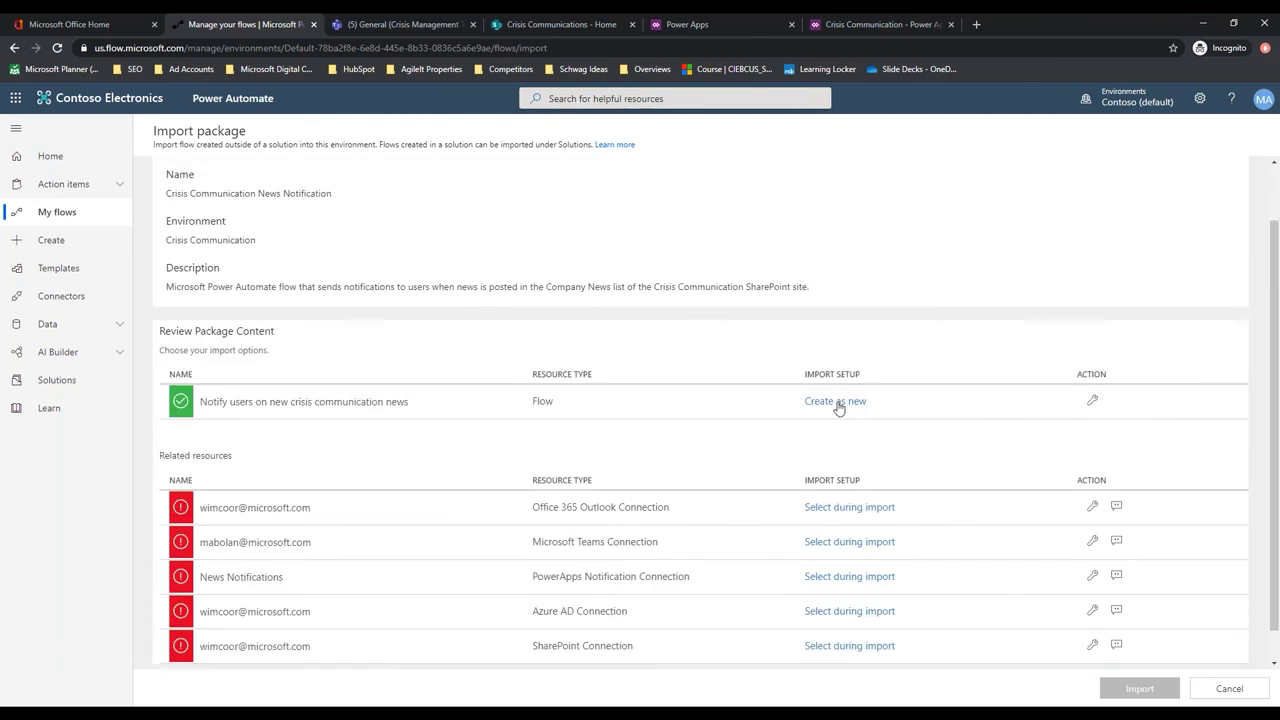
left_click(830, 404)
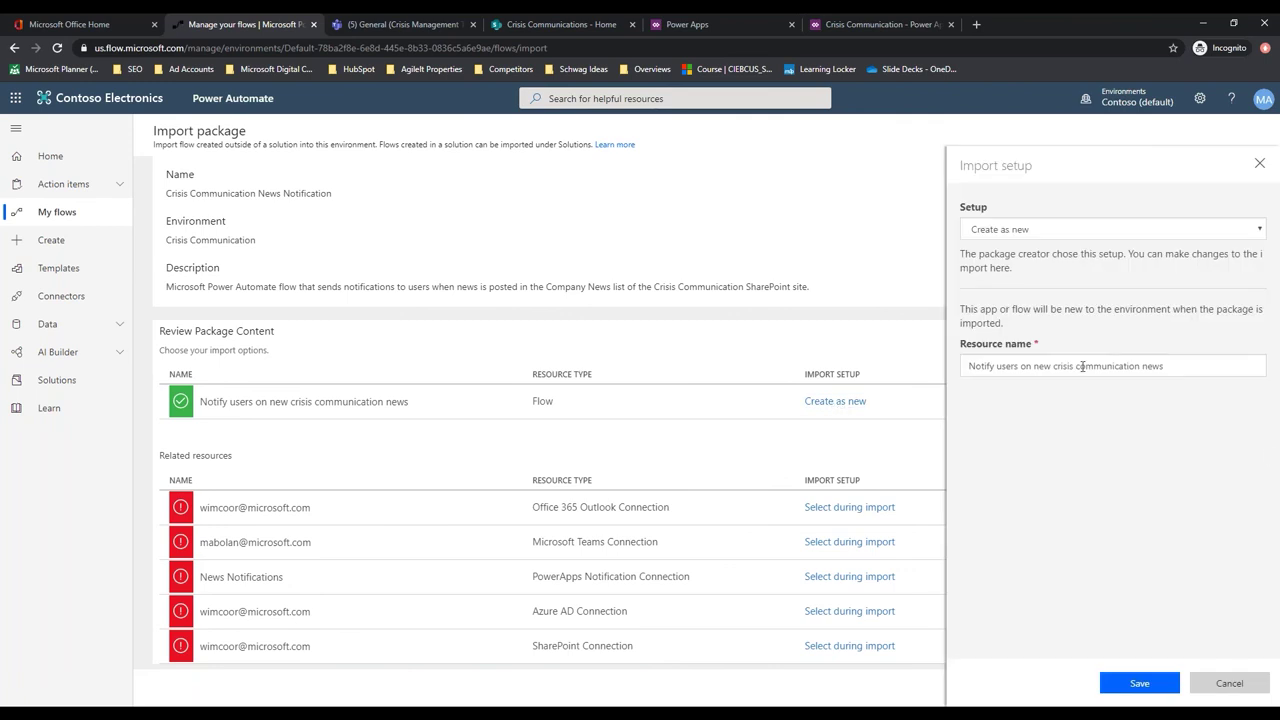
left_click(1140, 686)
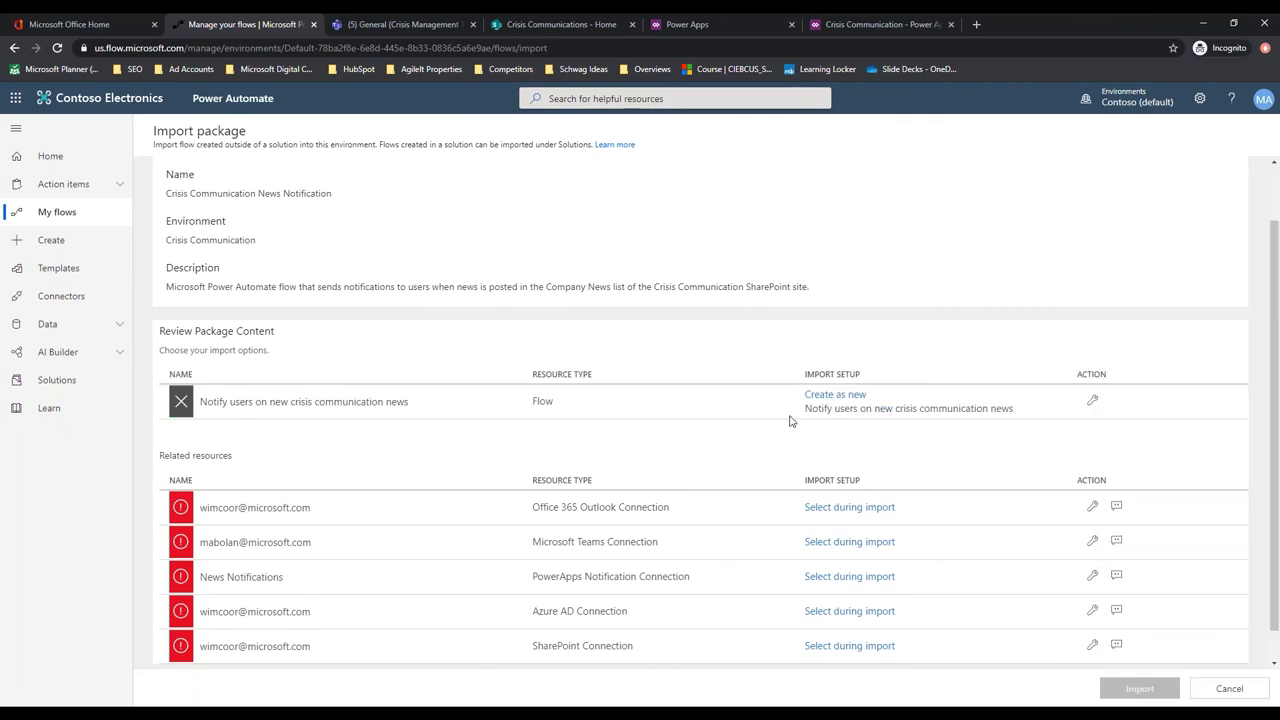
Map Outlook and Teams to the admin connection and start a new News Notifications connection
left_click(840, 507)
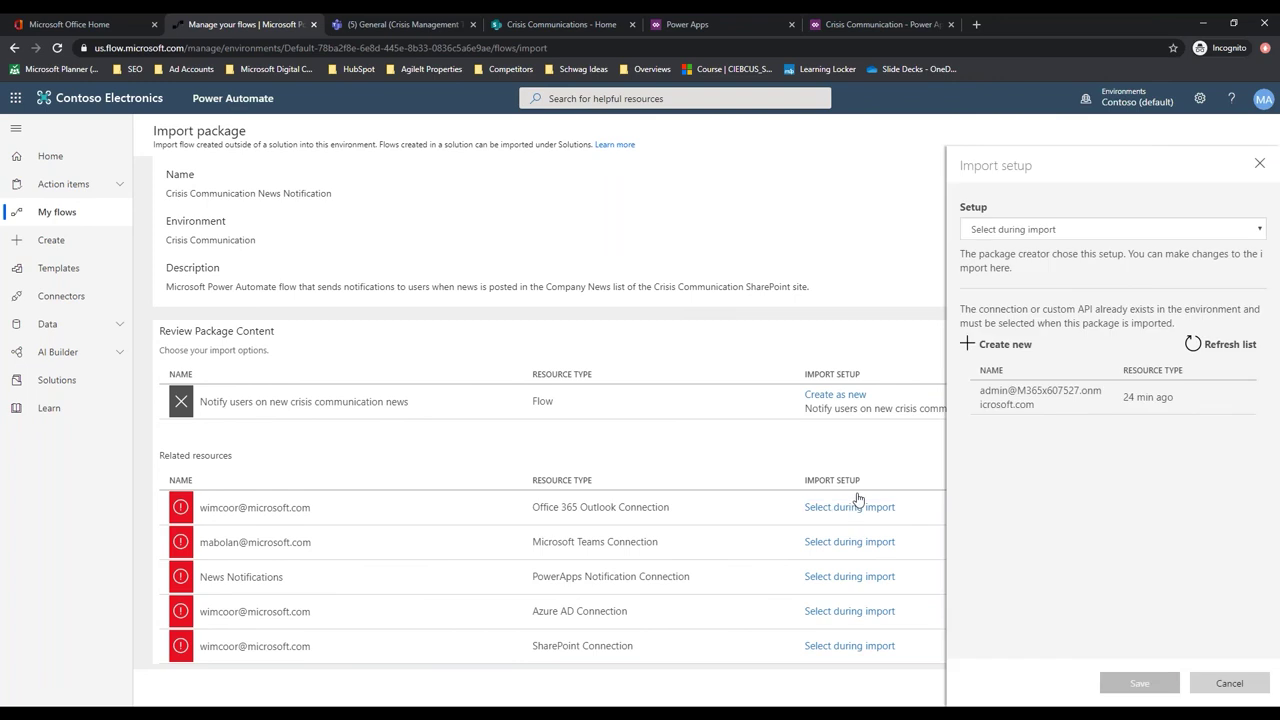
left_click(1025, 398)
left_click(1128, 688)
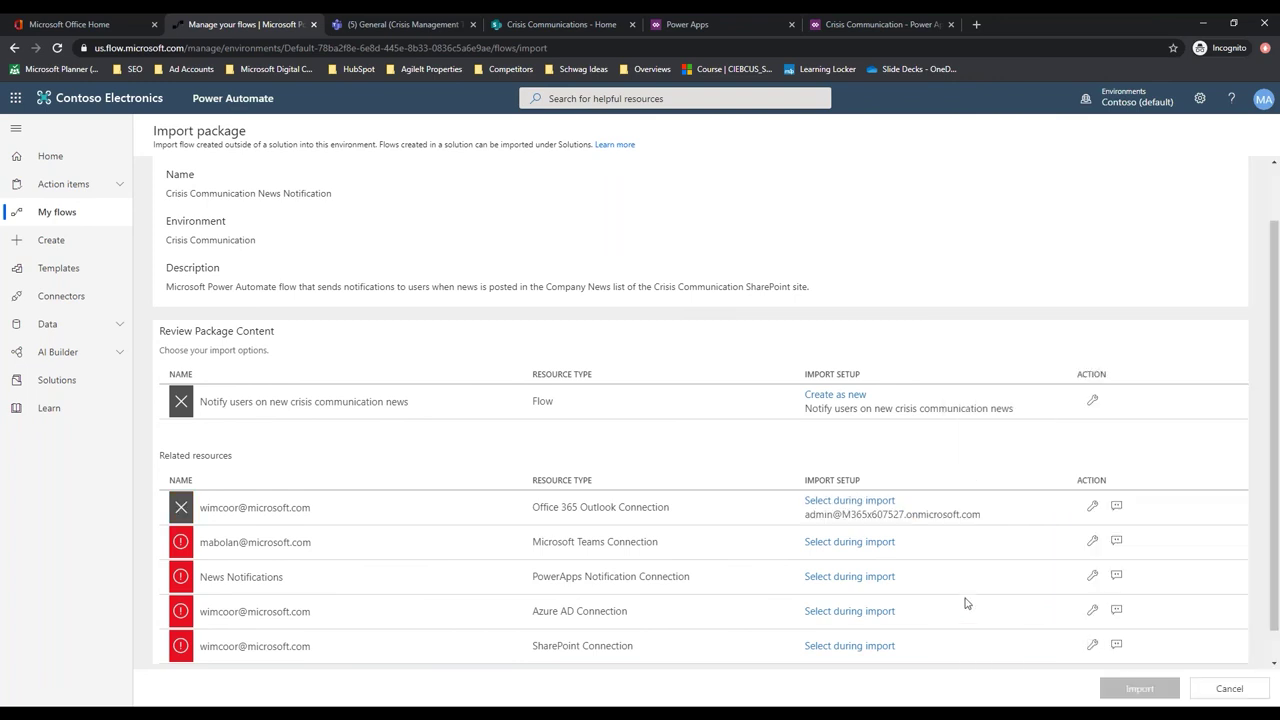
left_click(860, 542)
left_click(1018, 402)
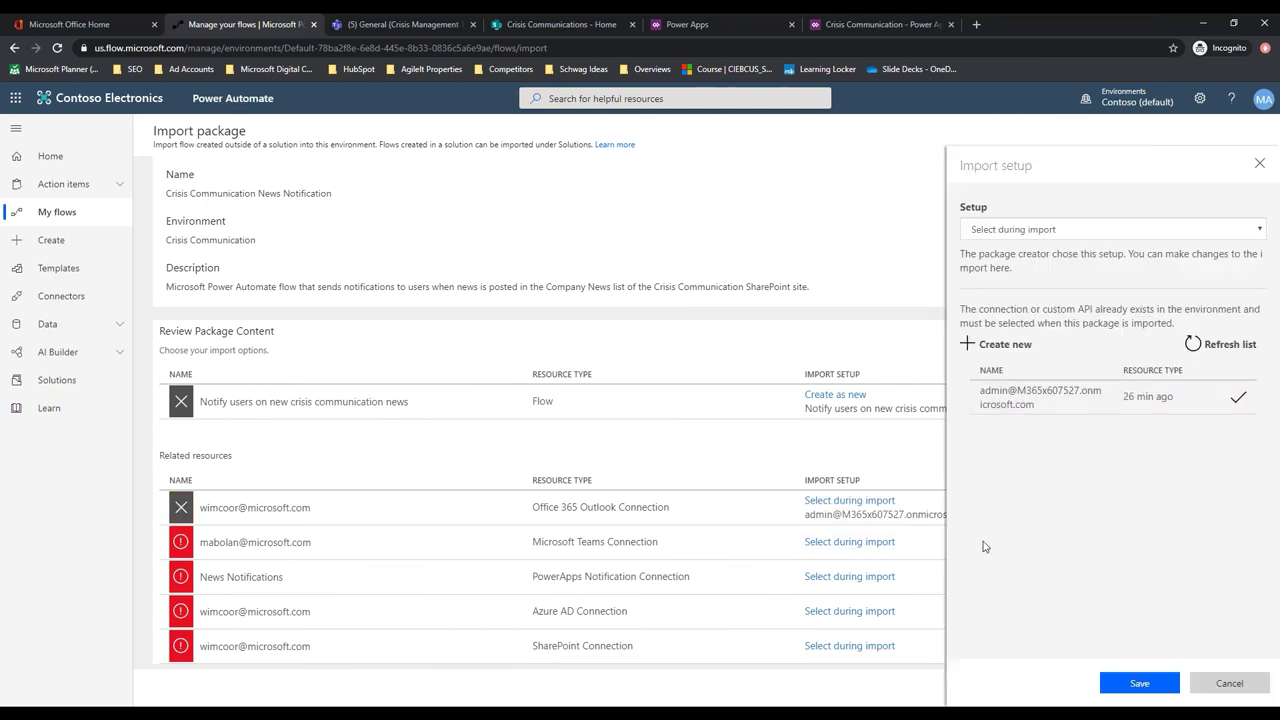
left_click(1139, 684)
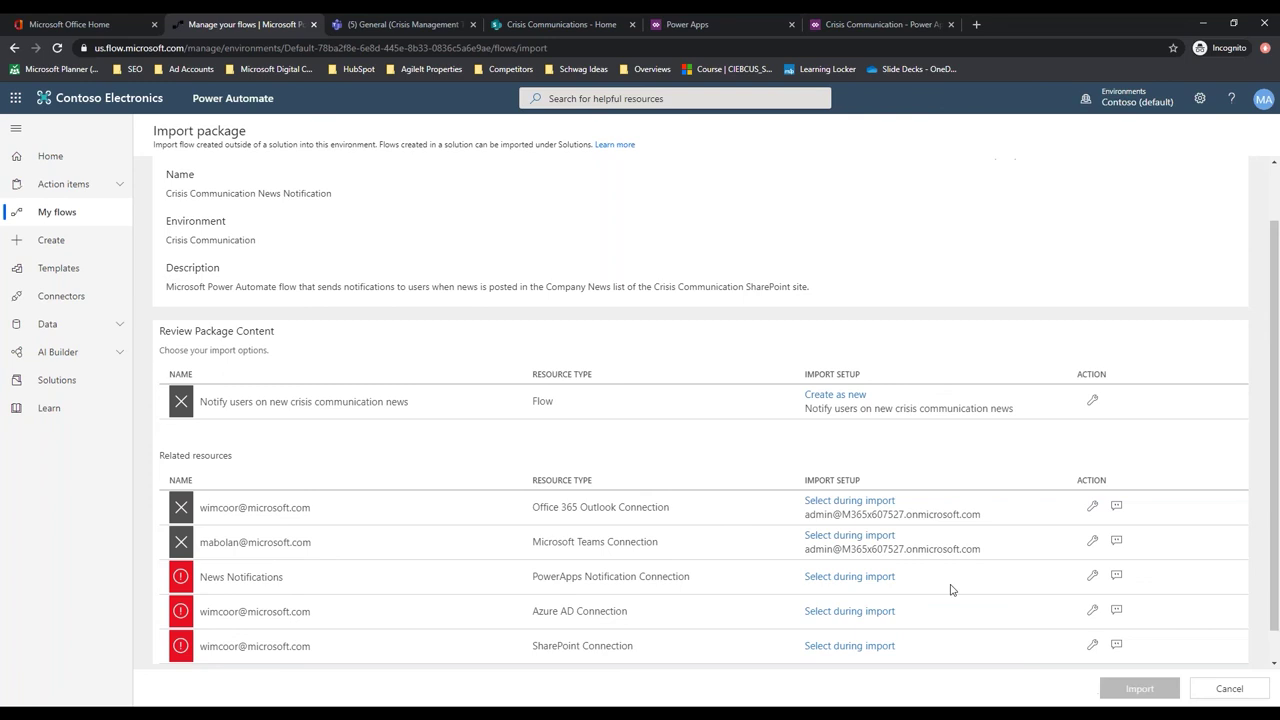
left_click(880, 578)
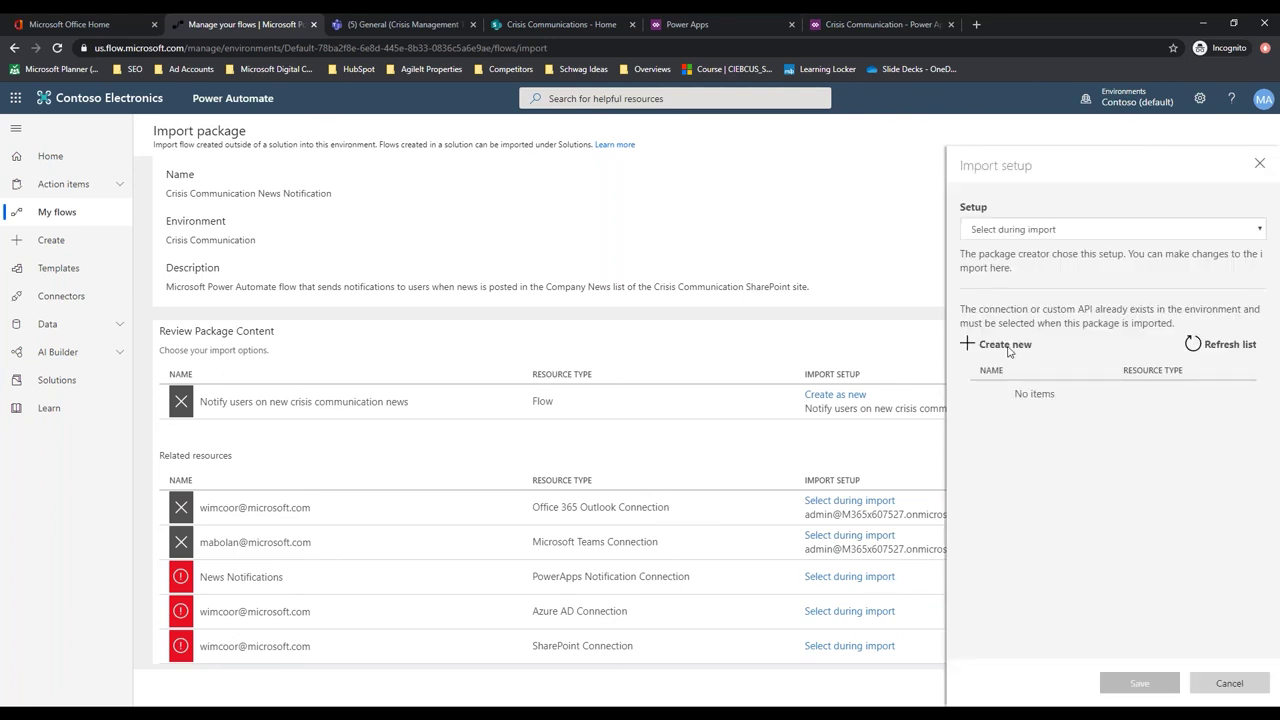
left_click(1005, 344)
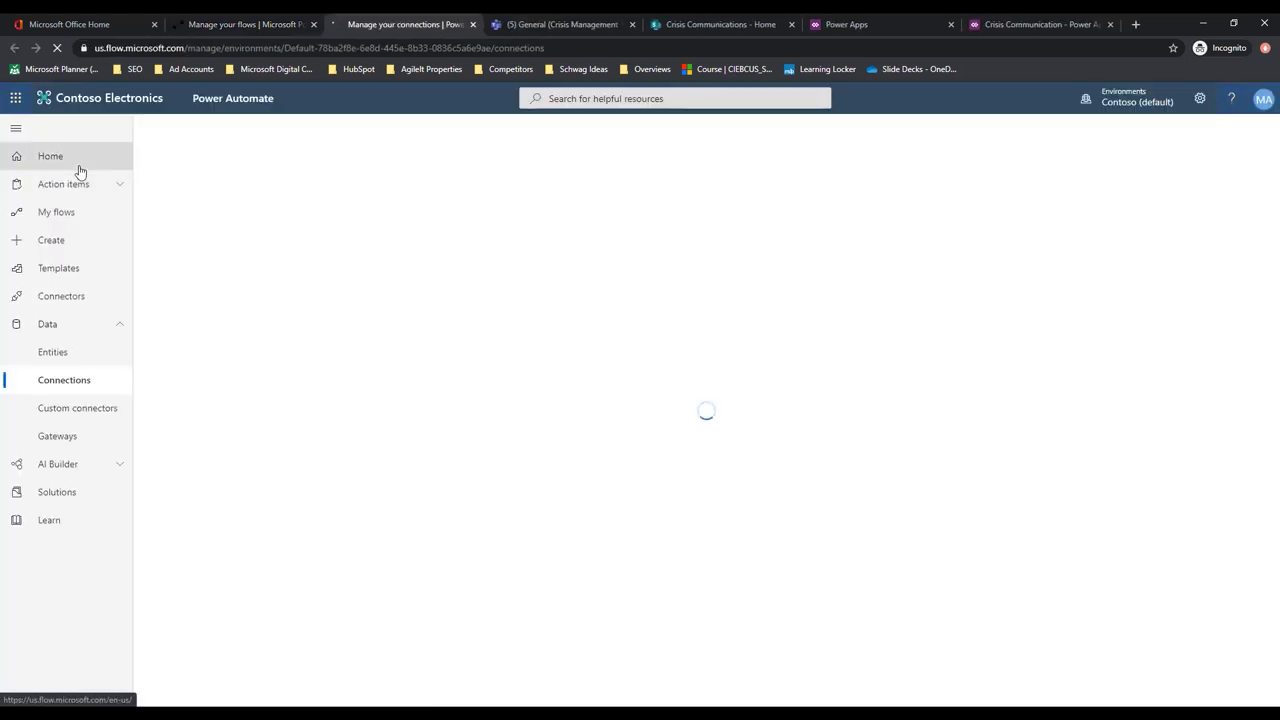
Start a new PowerApps Notification (preview) connection found through the connector search
left_click(190, 130)
left_click(1182, 129)
type("power")
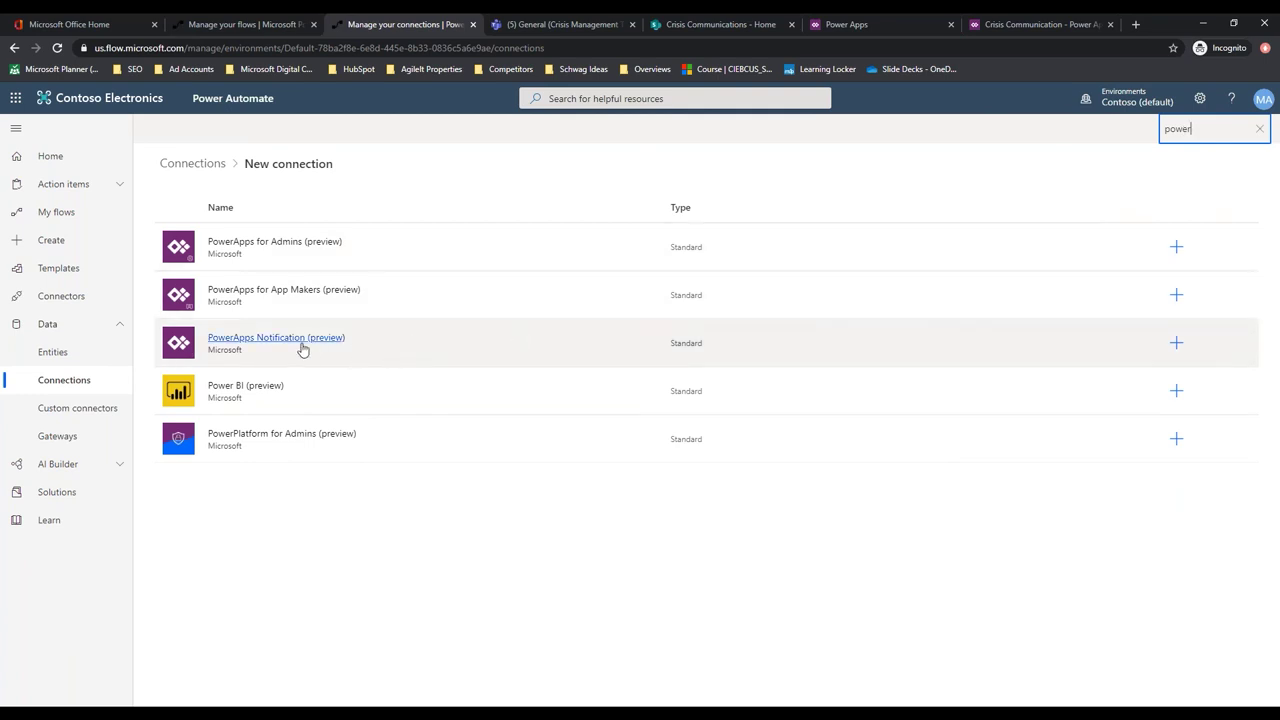
left_click(300, 340)
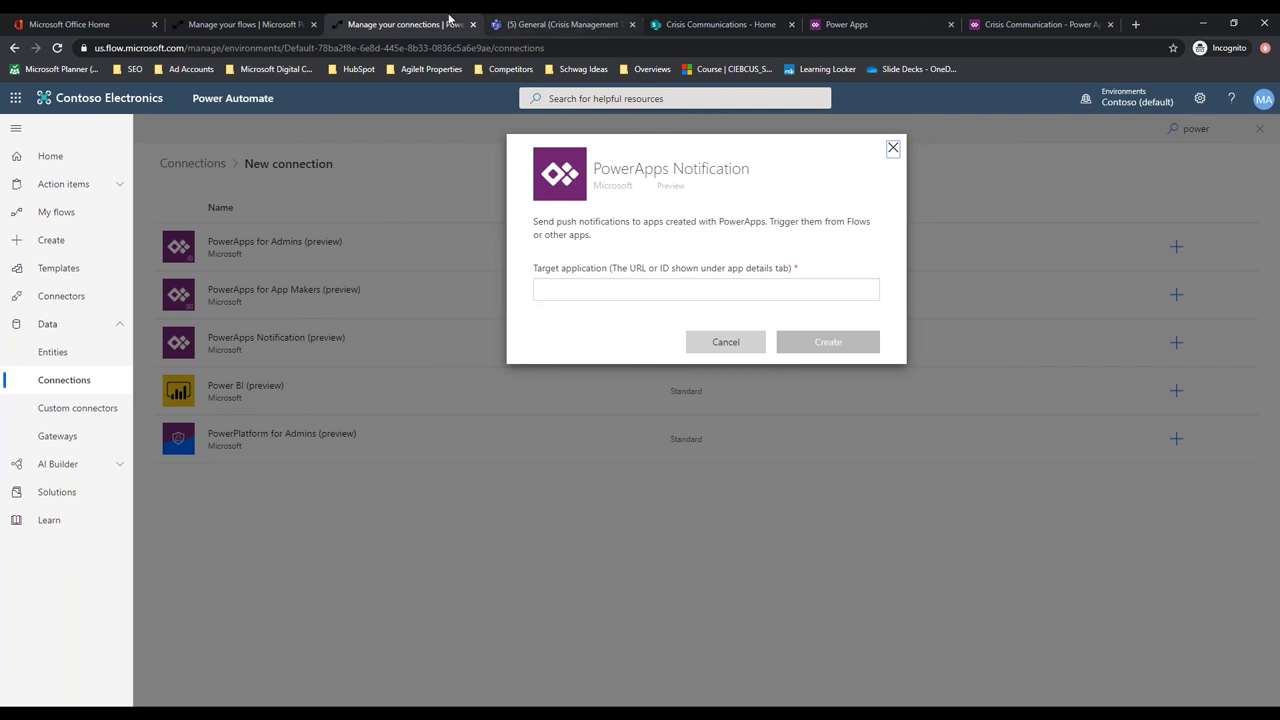
left_click(849, 28)
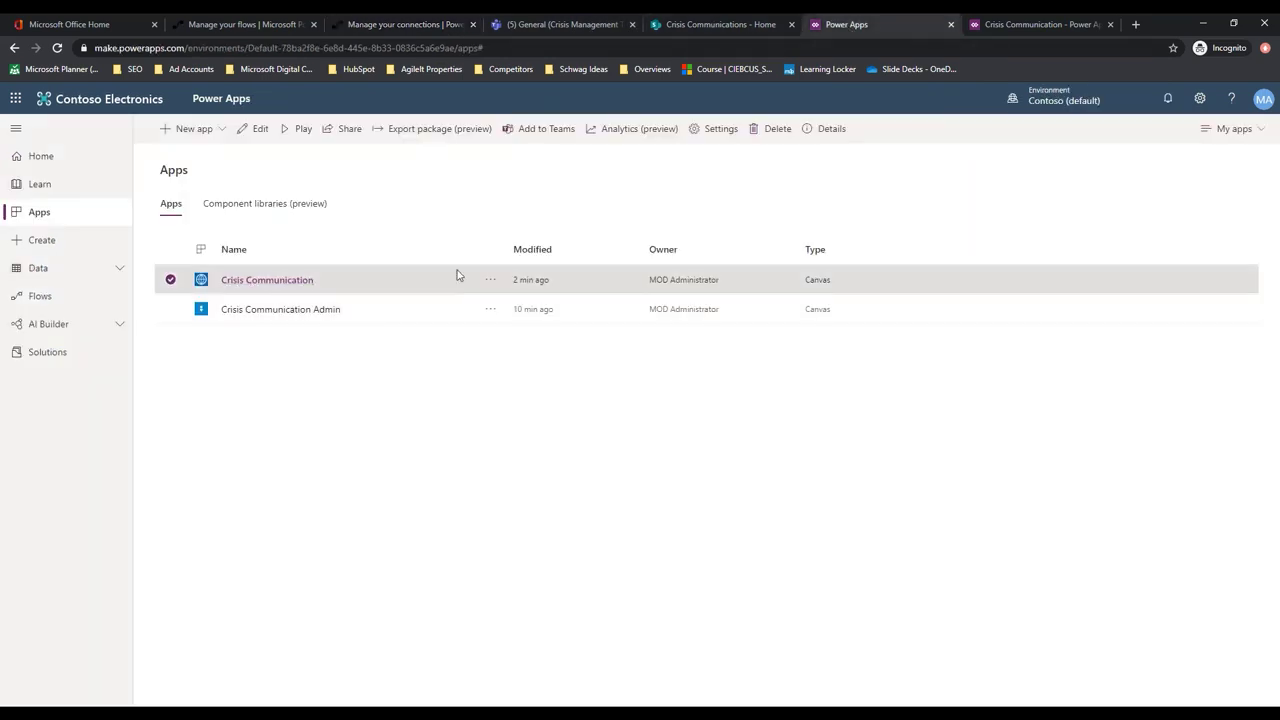
Copy the Crisis Communication App ID from its Details and paste it as the target application
left_click(490, 280)
left_click(510, 495)
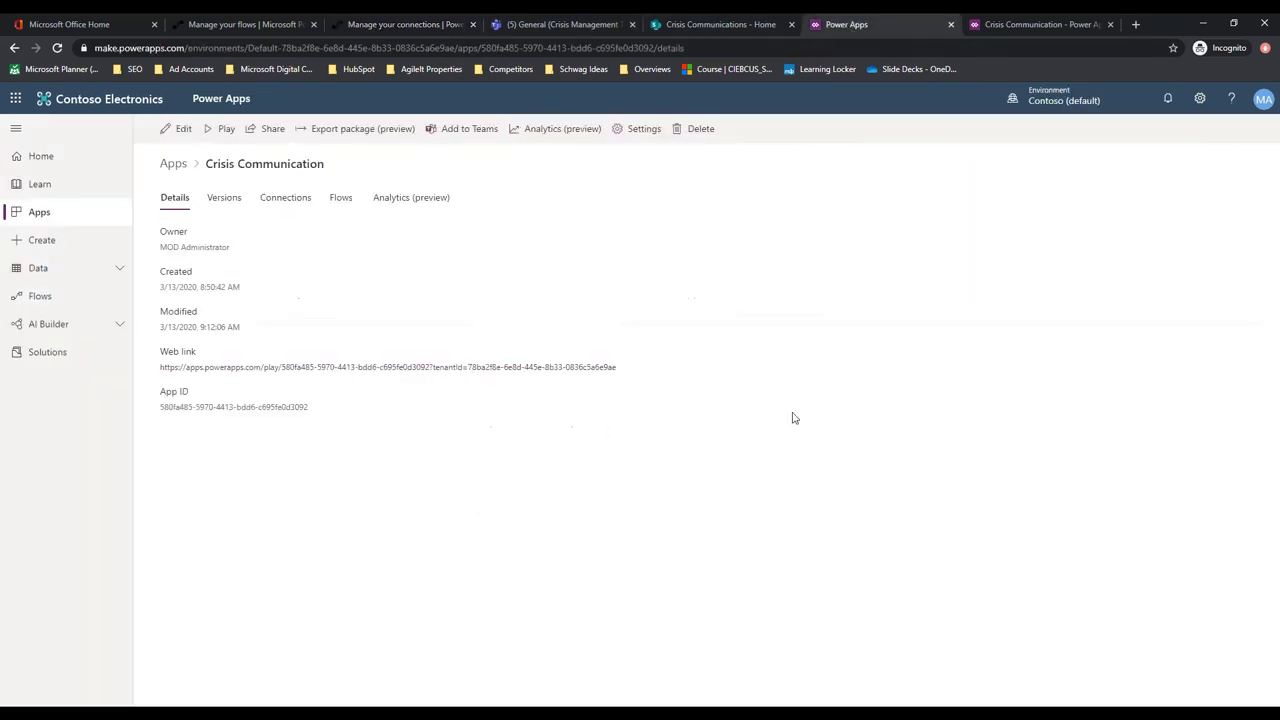
right_click(333, 367)
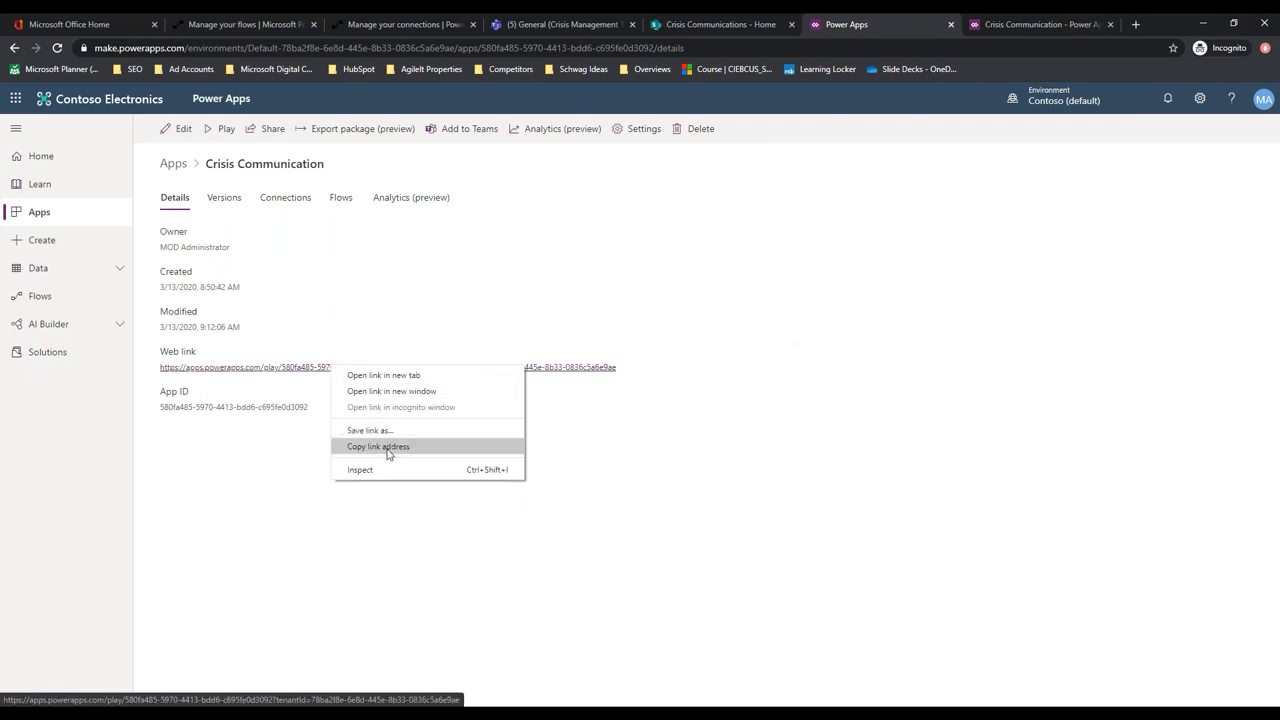
triple_click(185, 408)
key("ctrl+c")
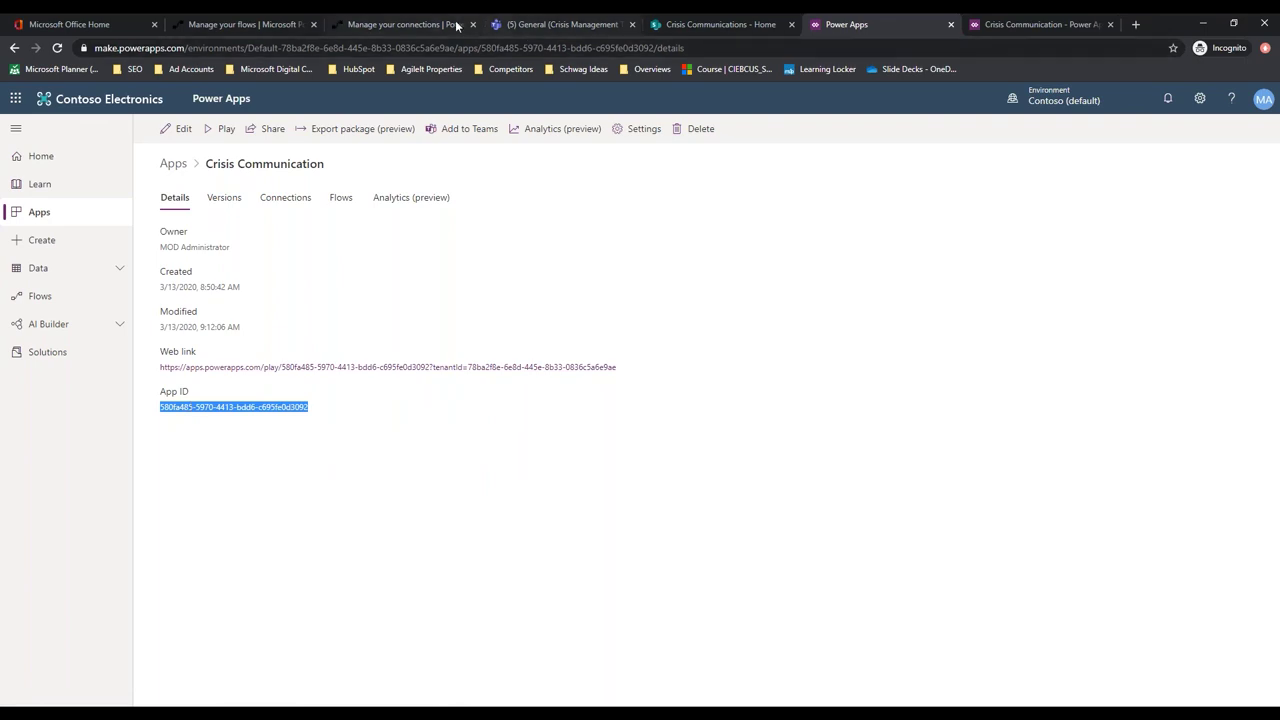
left_click(404, 24)
left_click(562, 289)
key("ctrl+v")
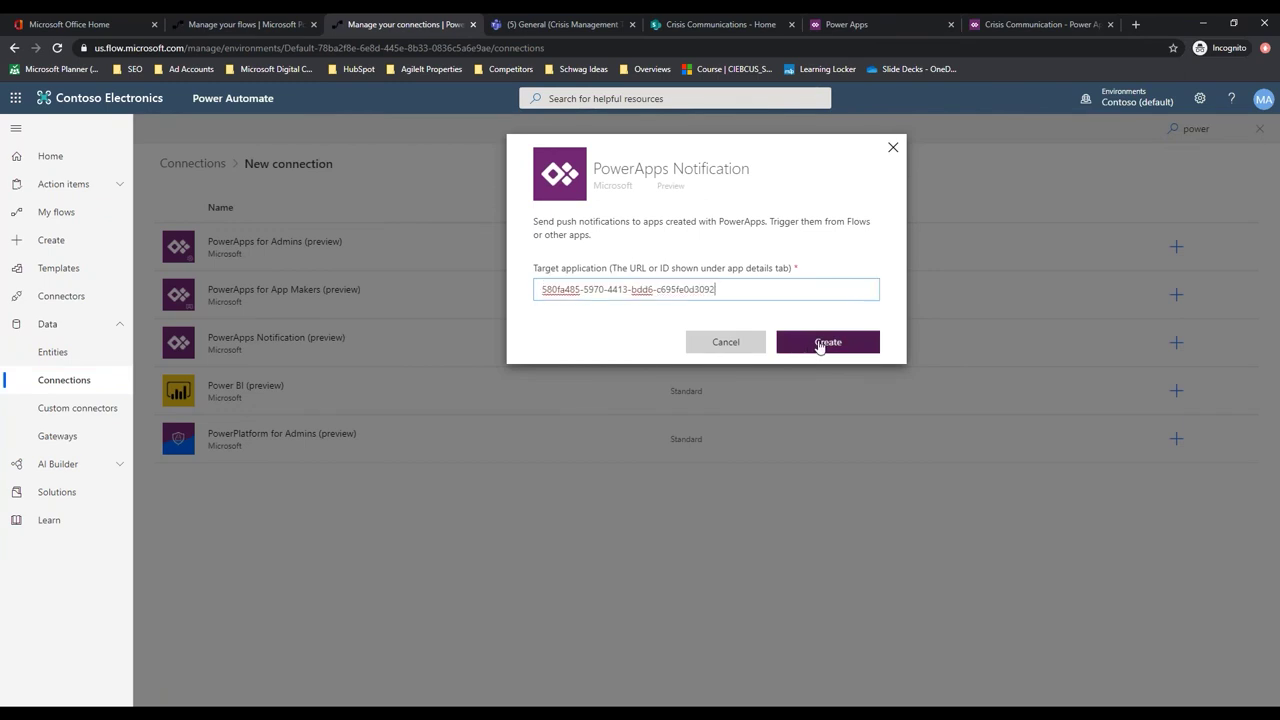
Create the PowerApps Notification connection and assign it to News Notifications in the import setup
left_click(820, 343)
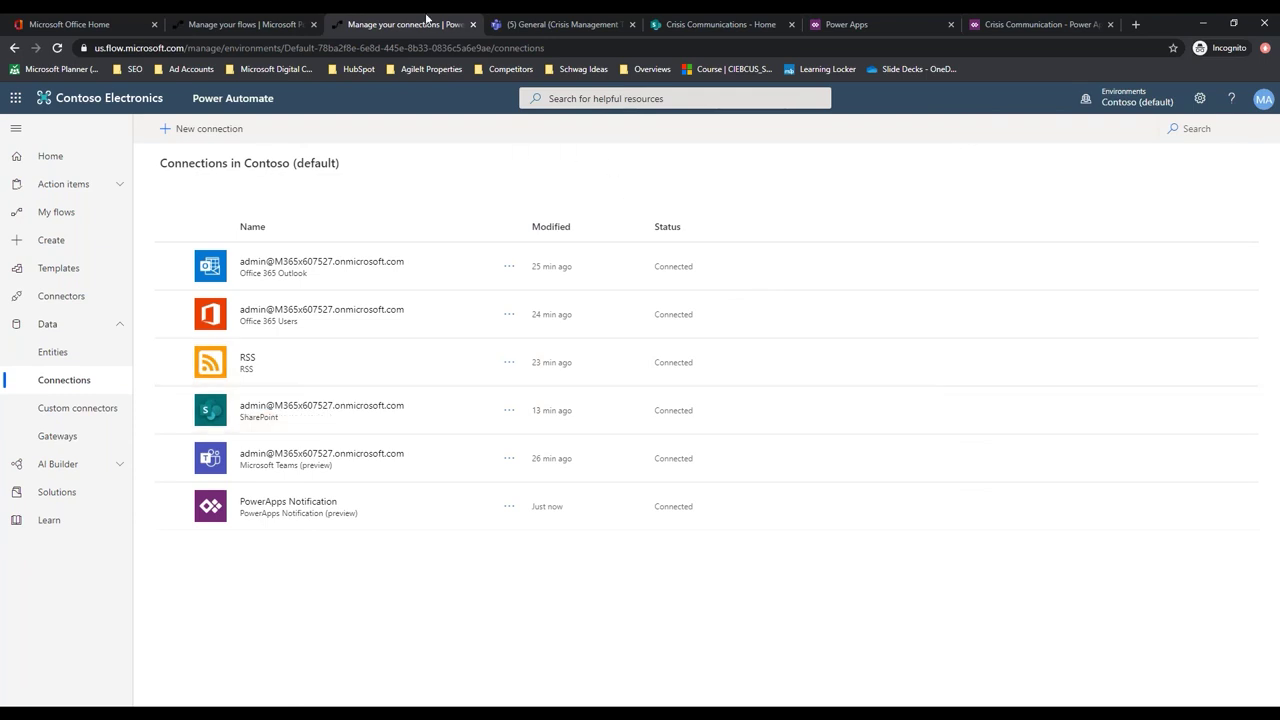
left_click(471, 25)
left_click(258, 27)
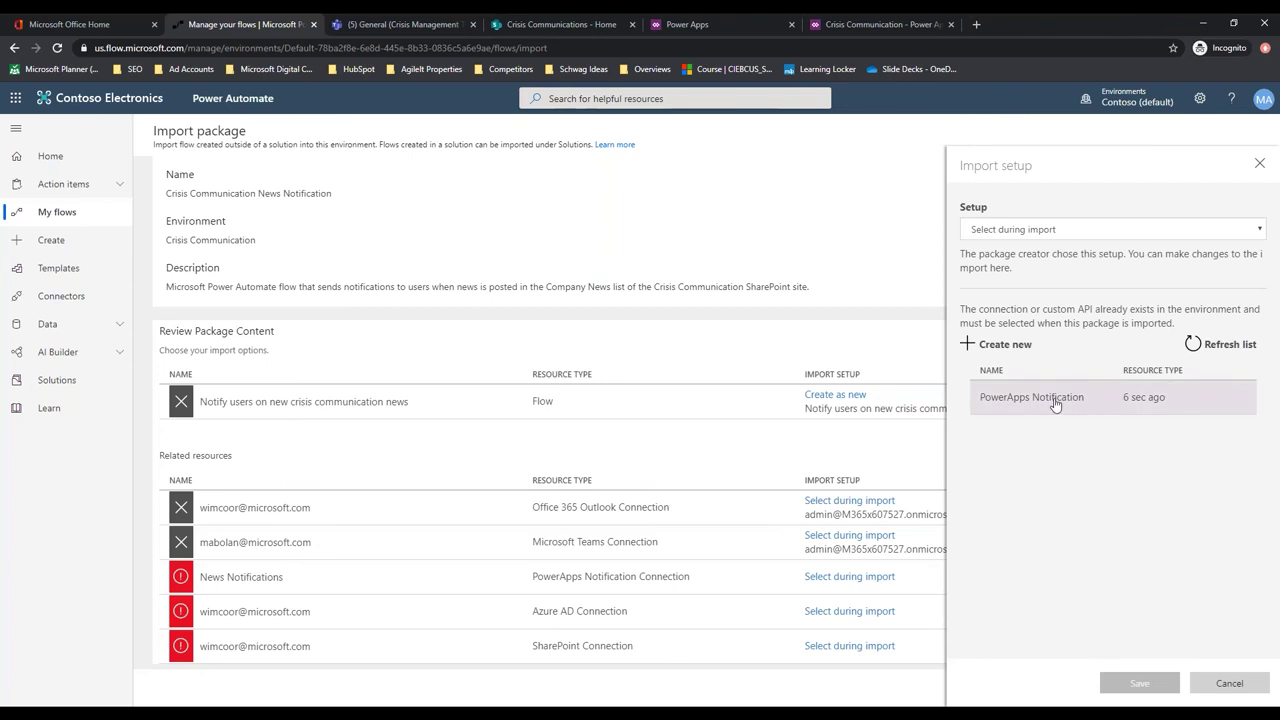
left_click(1071, 402)
left_click(1142, 683)
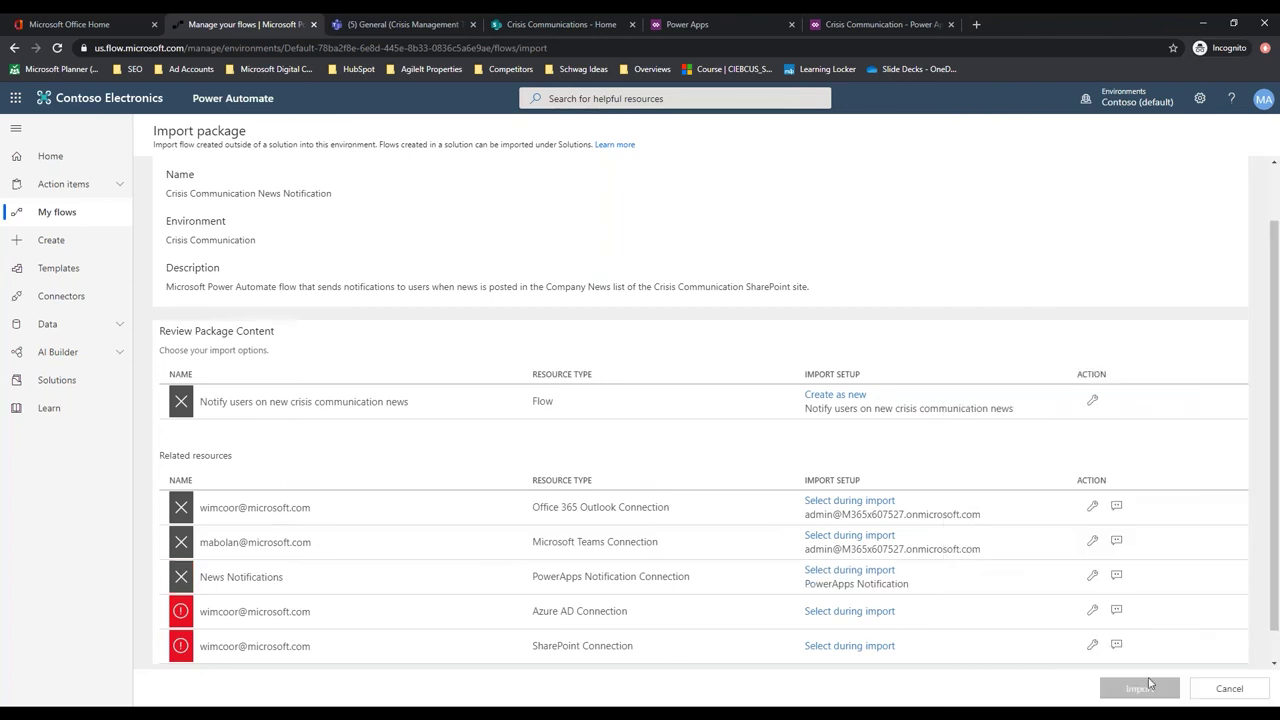
left_click(861, 612)
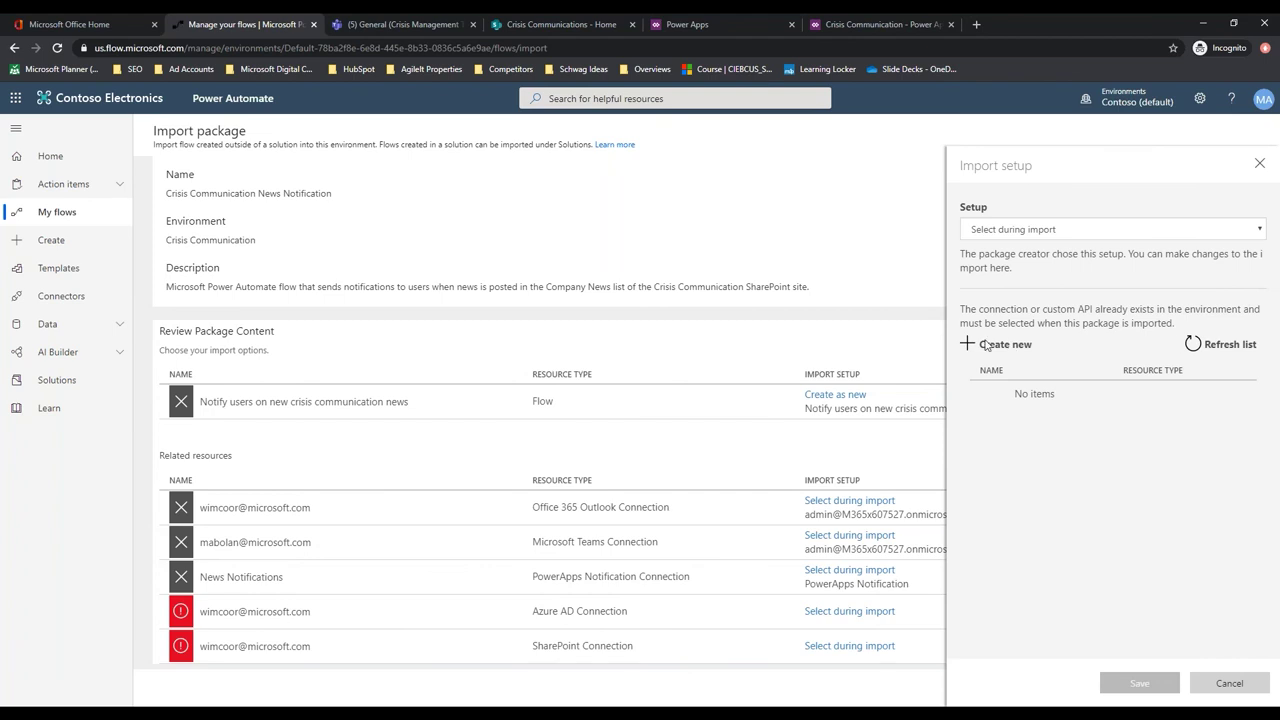
Create a new Azure AD connection found by searching 'Azure ad'
left_click(1000, 344)
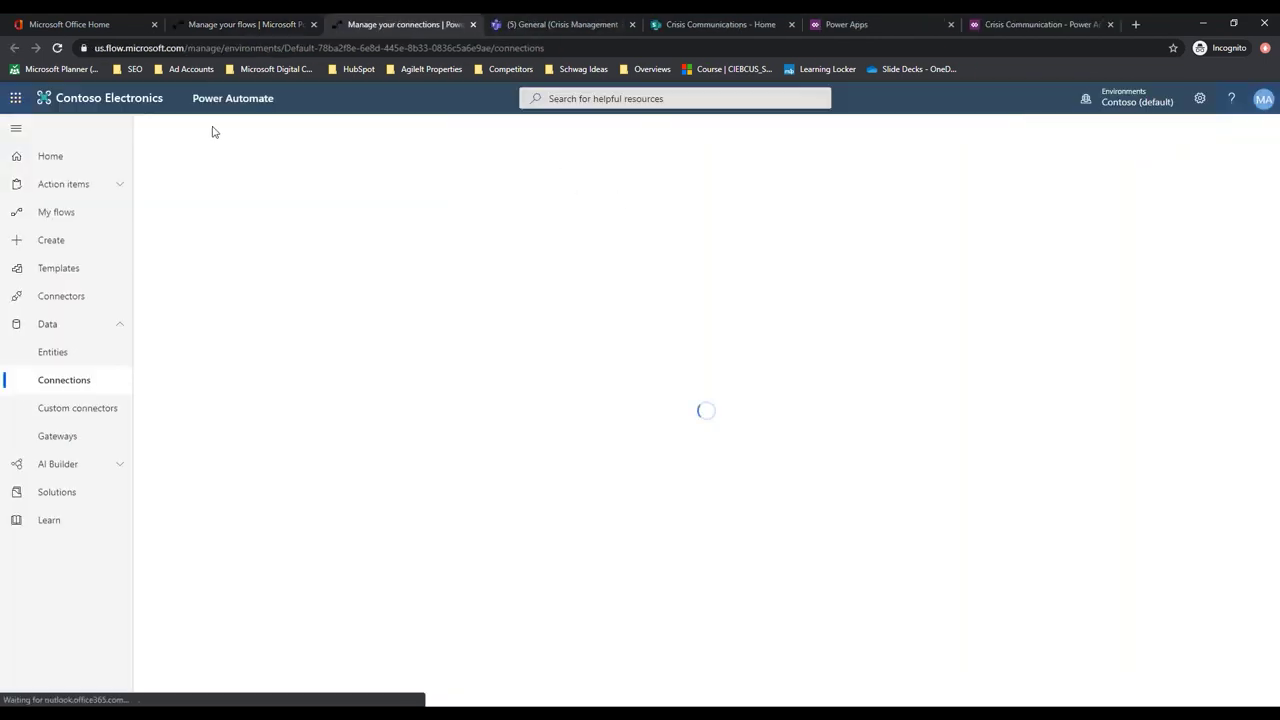
left_click(200, 129)
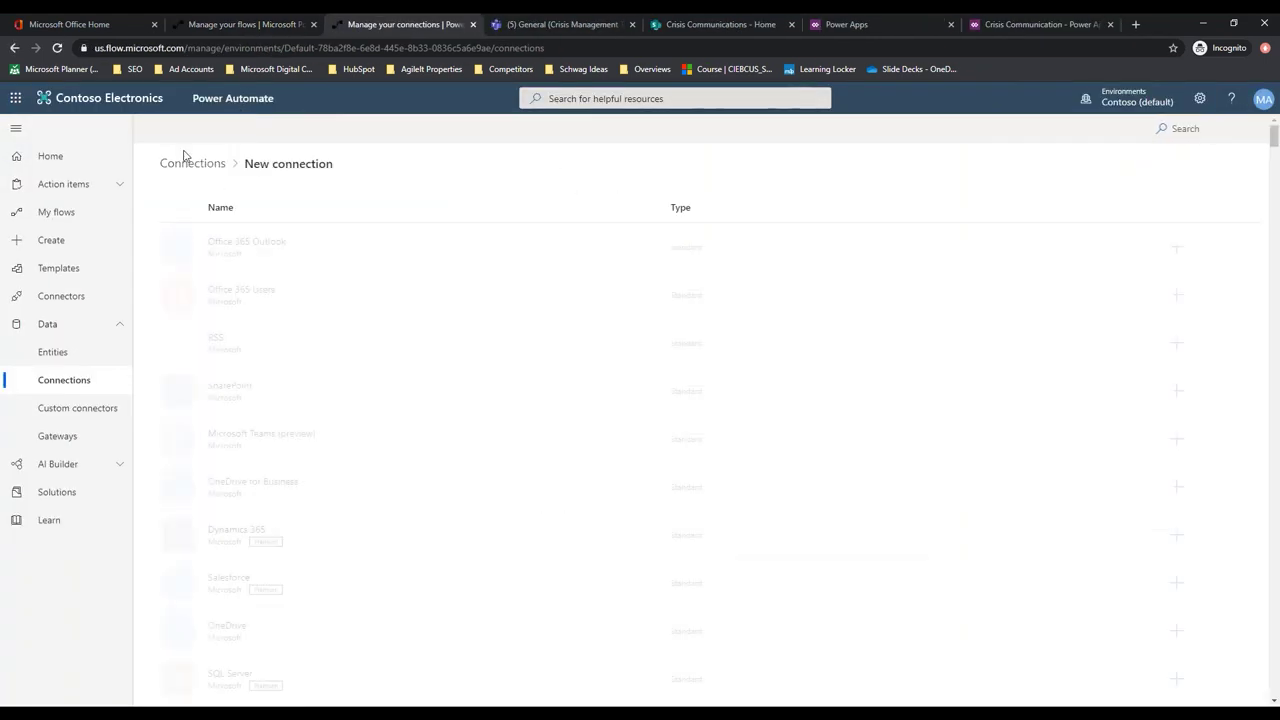
left_click(1180, 128)
type("Azure")
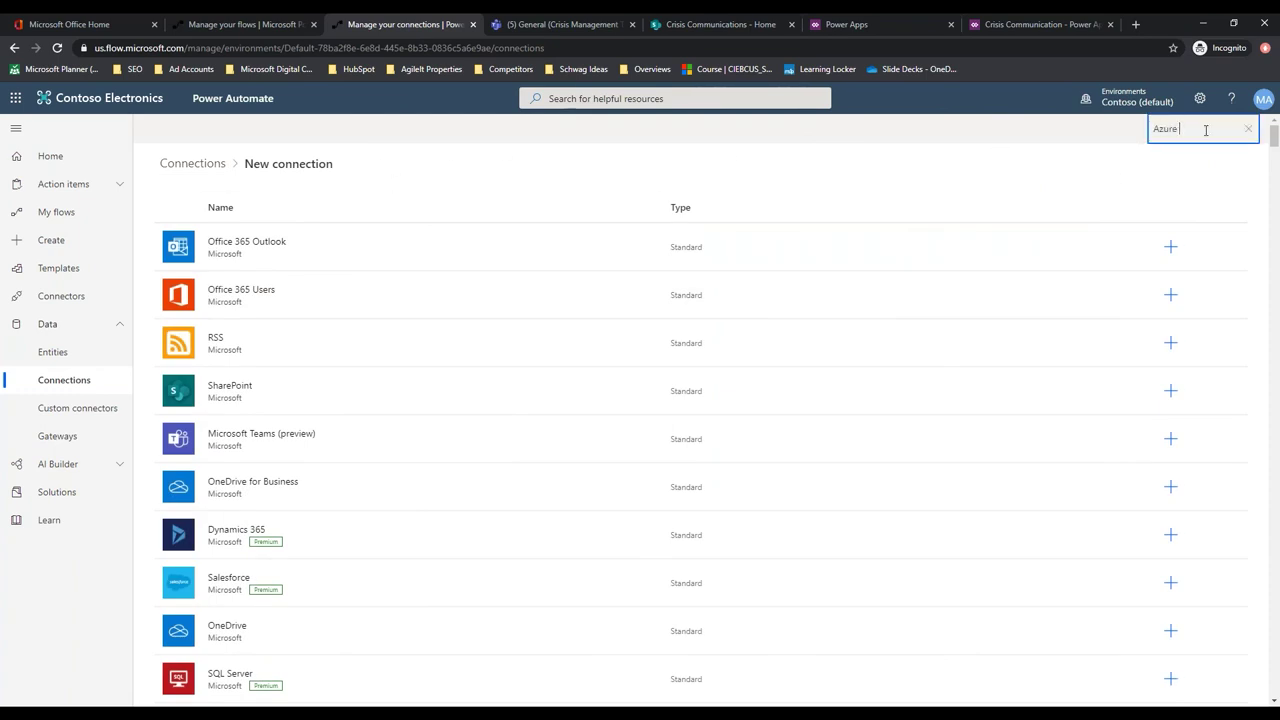
type(" ad")
left_click(298, 250)
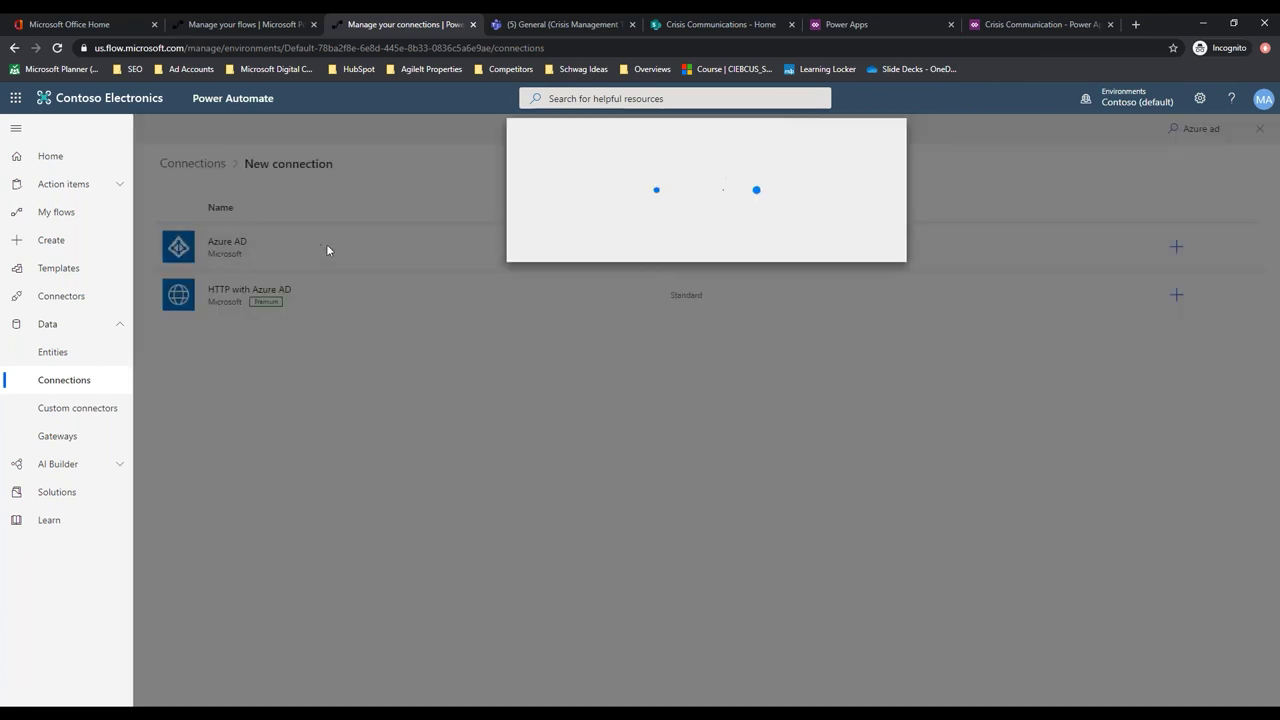
left_click(834, 307)
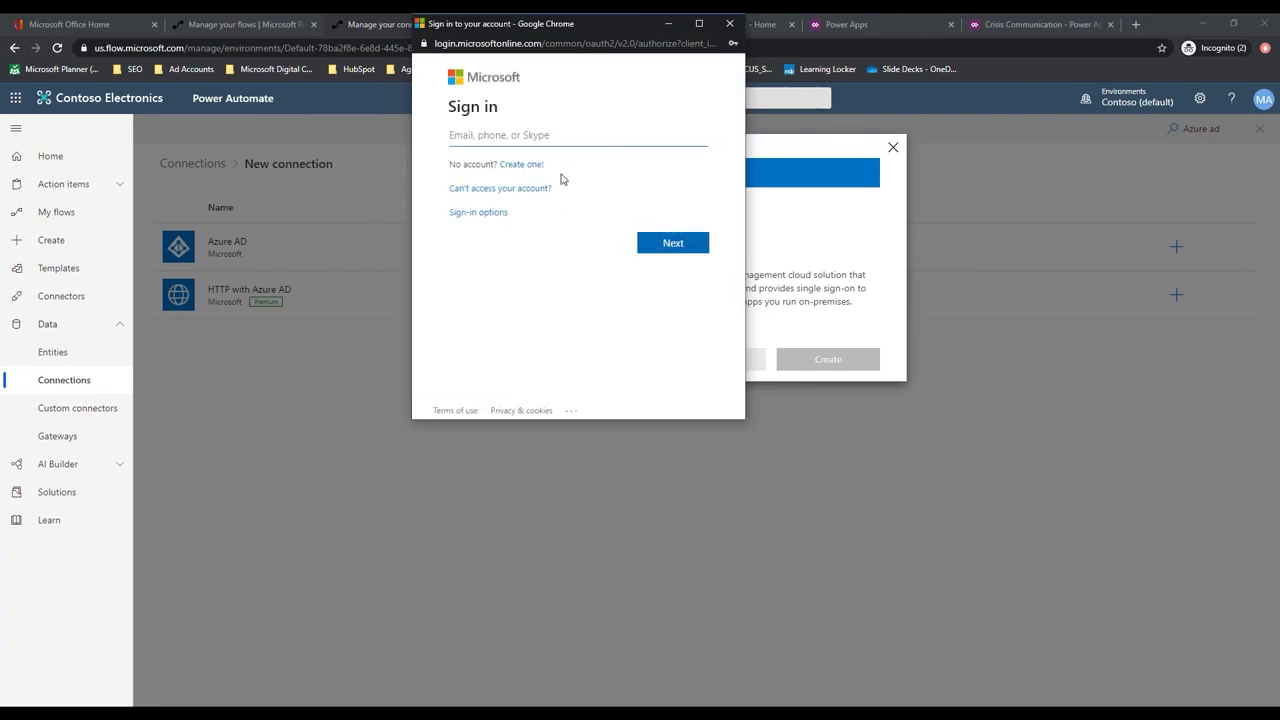
Sign in with the admin account's e-mail and password and accept the Azure AD permissions
left_click(523, 135)
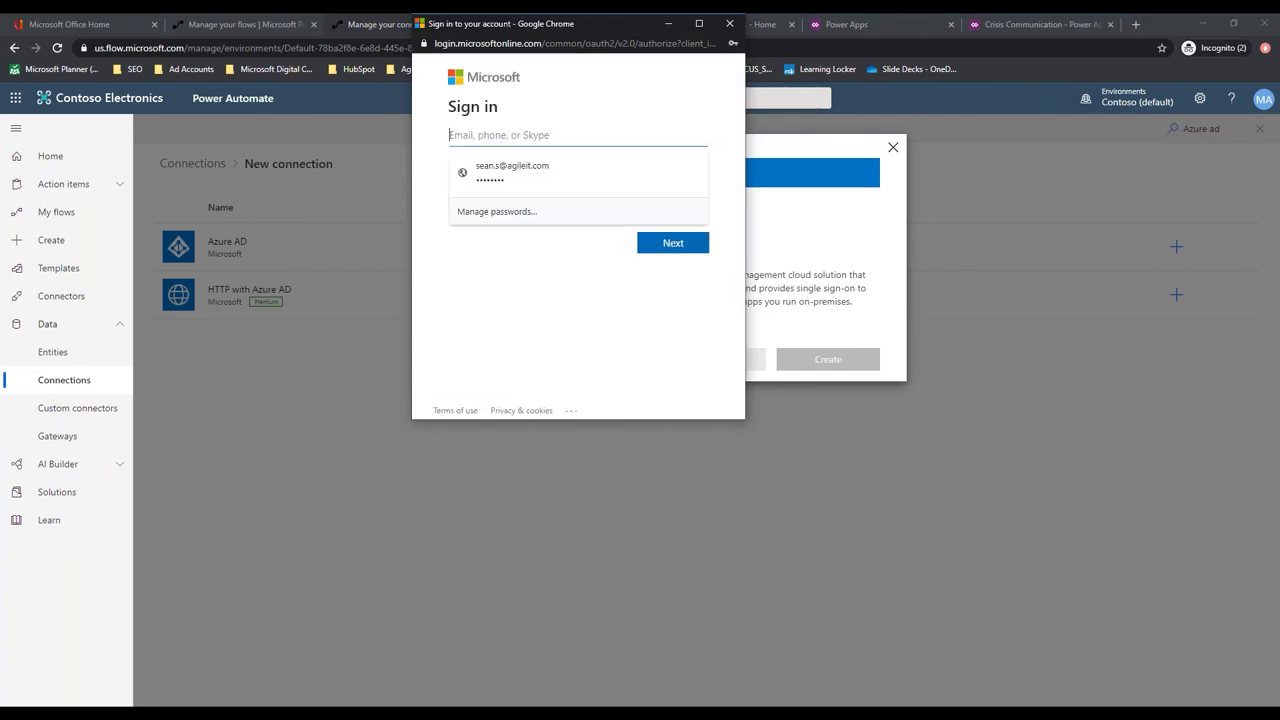
left_click(597, 358)
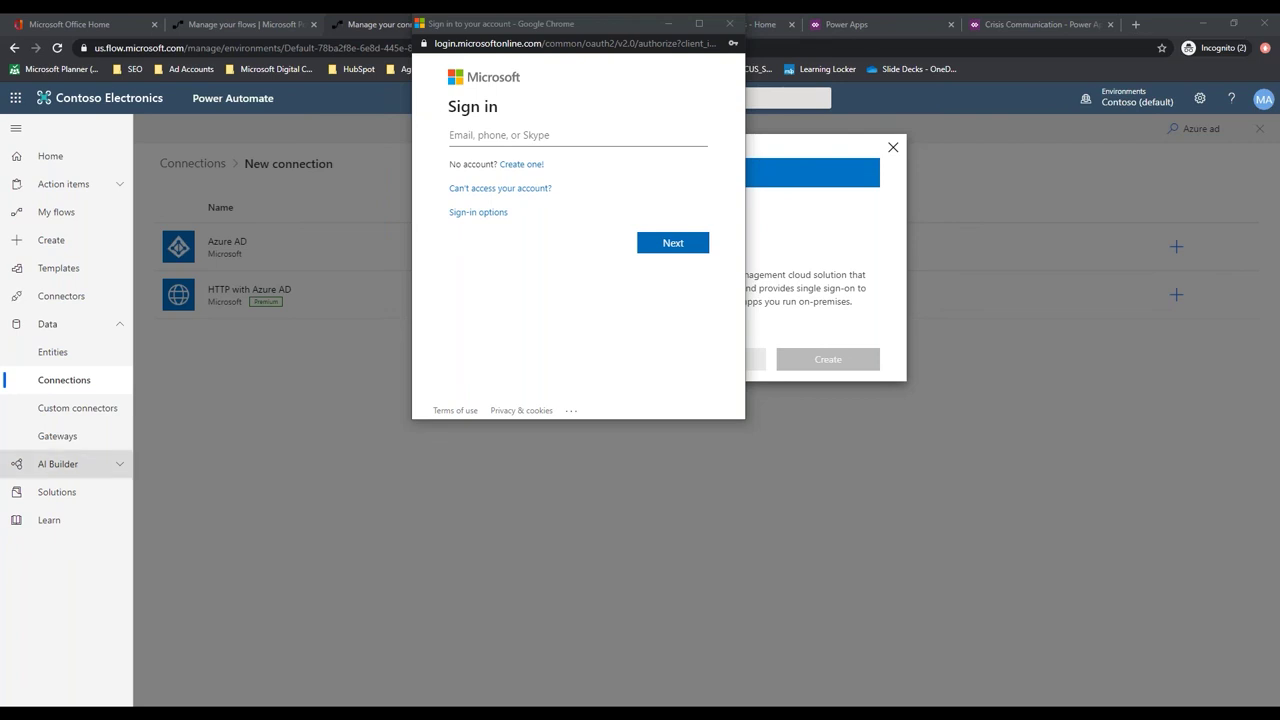
left_click(494, 135)
key("ctrl+v")
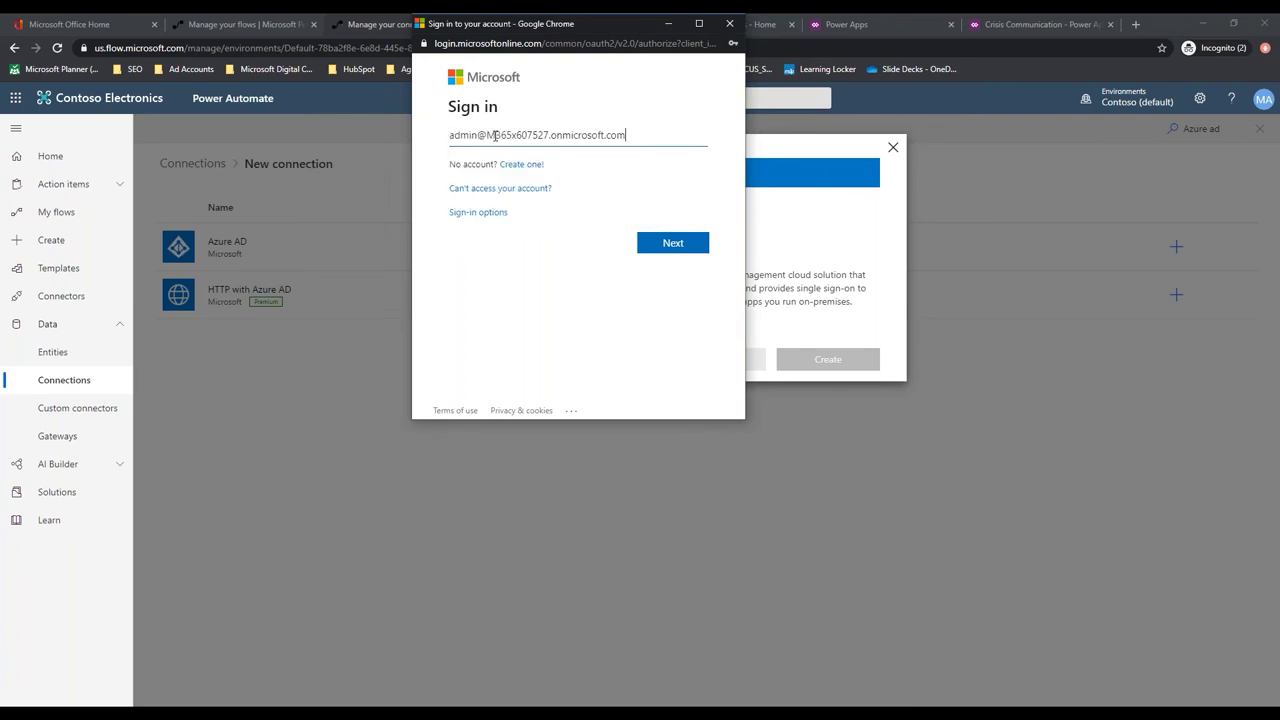
left_click(673, 243)
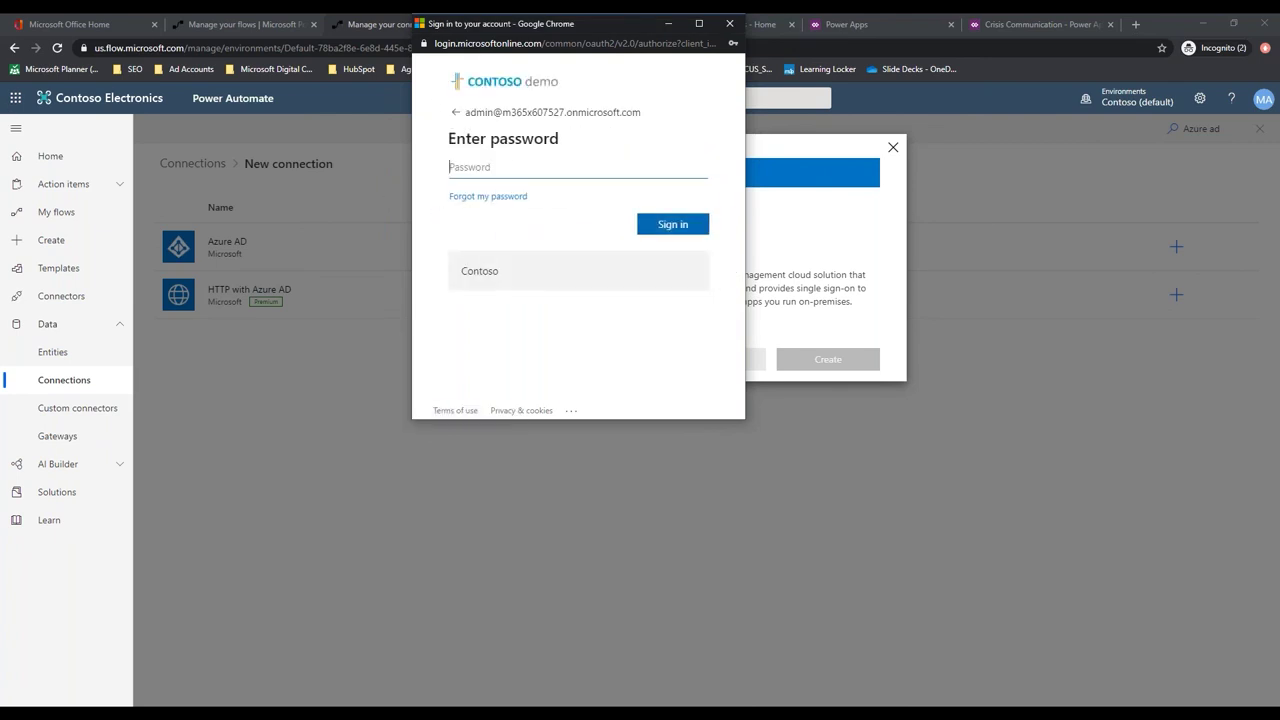
left_click(495, 167)
key("ctrl+v")
left_click(667, 227)
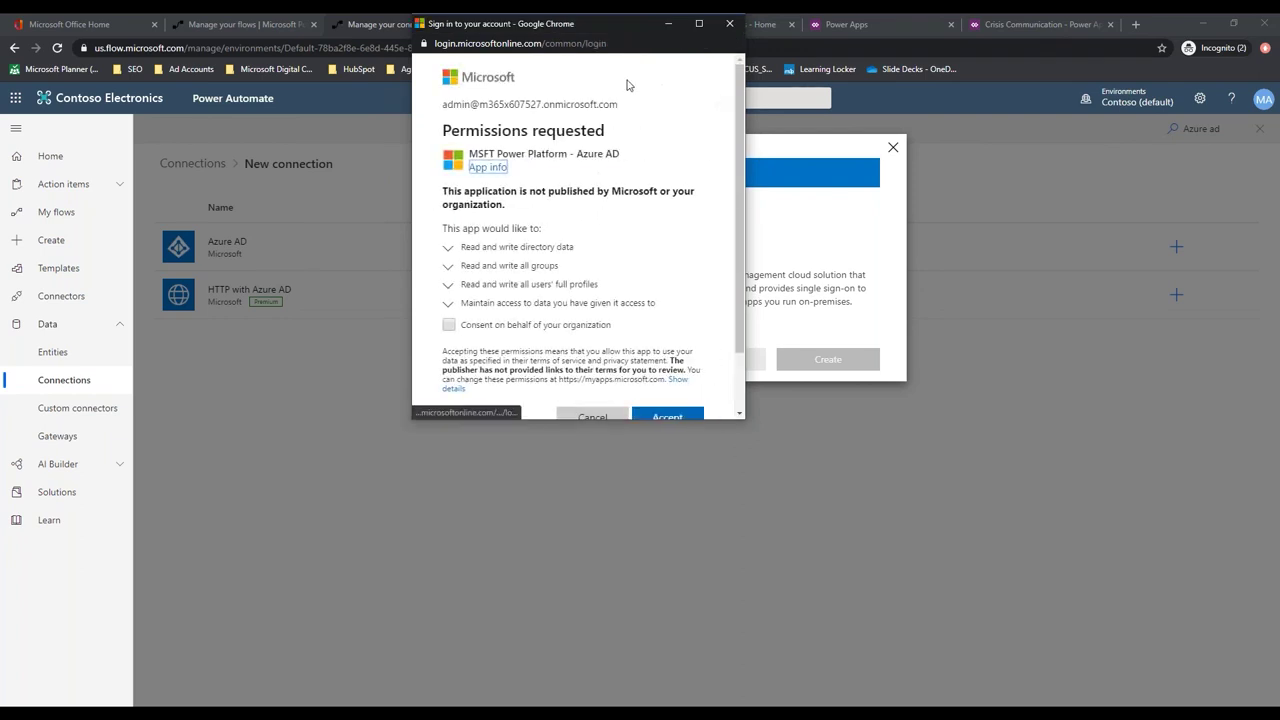
left_click(666, 417)
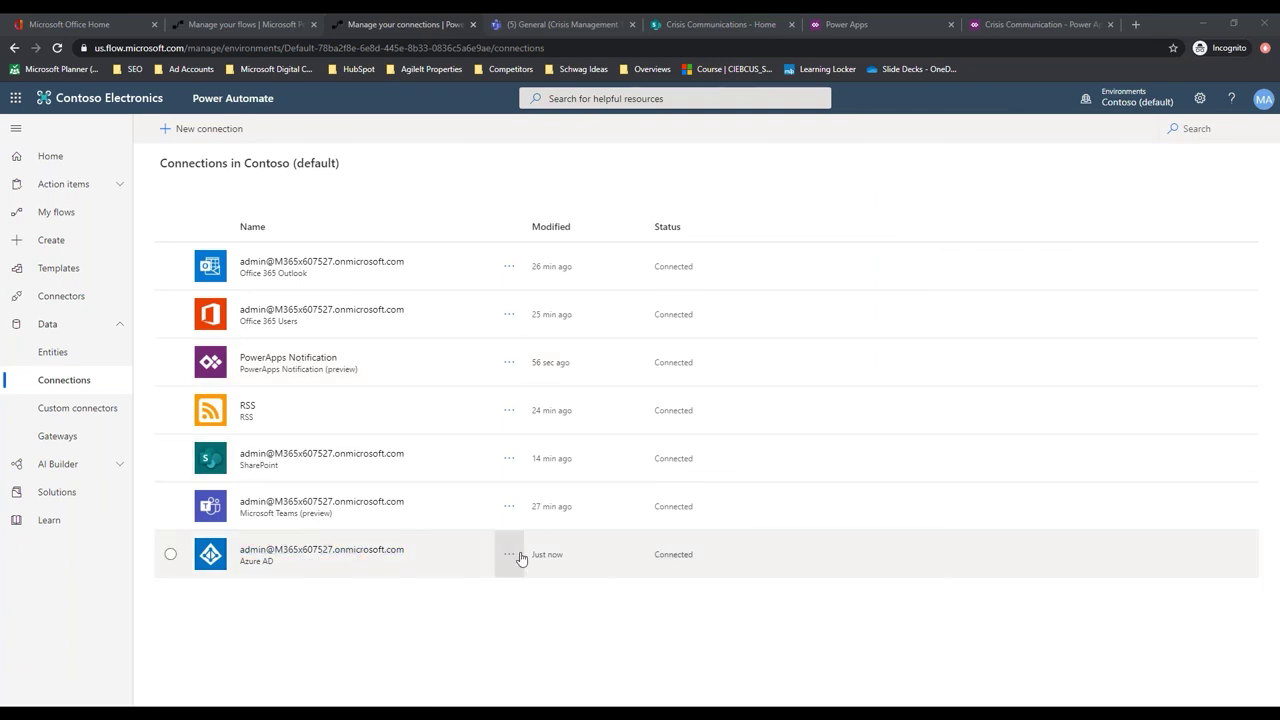
Switch the Azure AD connection's account, signing in again with the admin e-mail and saved password
left_click(511, 557)
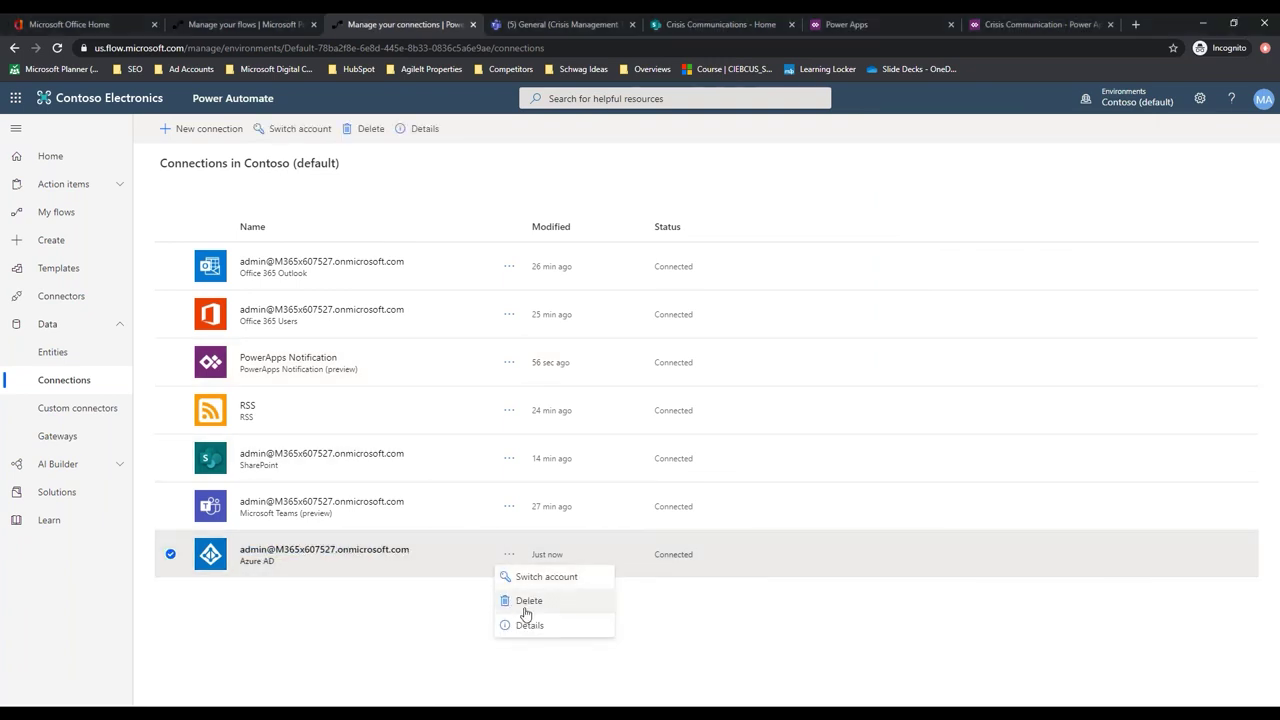
left_click(535, 579)
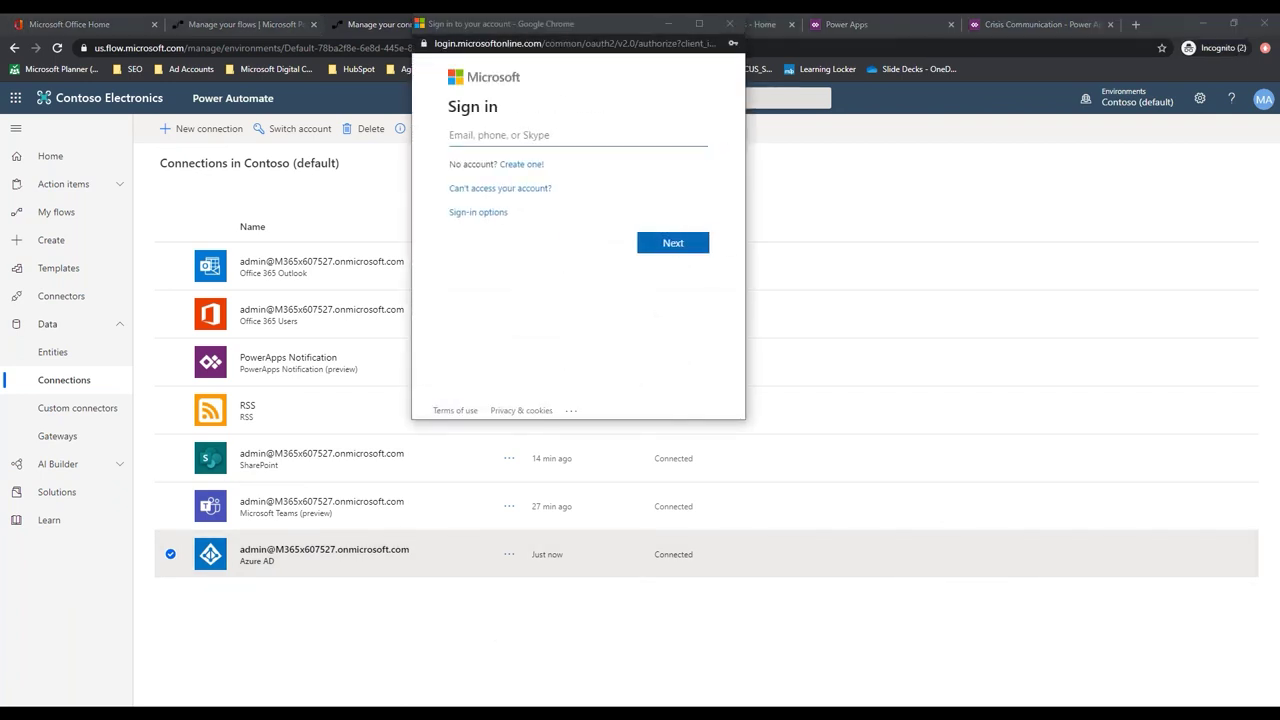
left_click(500, 138)
key("ctrl+v")
left_click(673, 245)
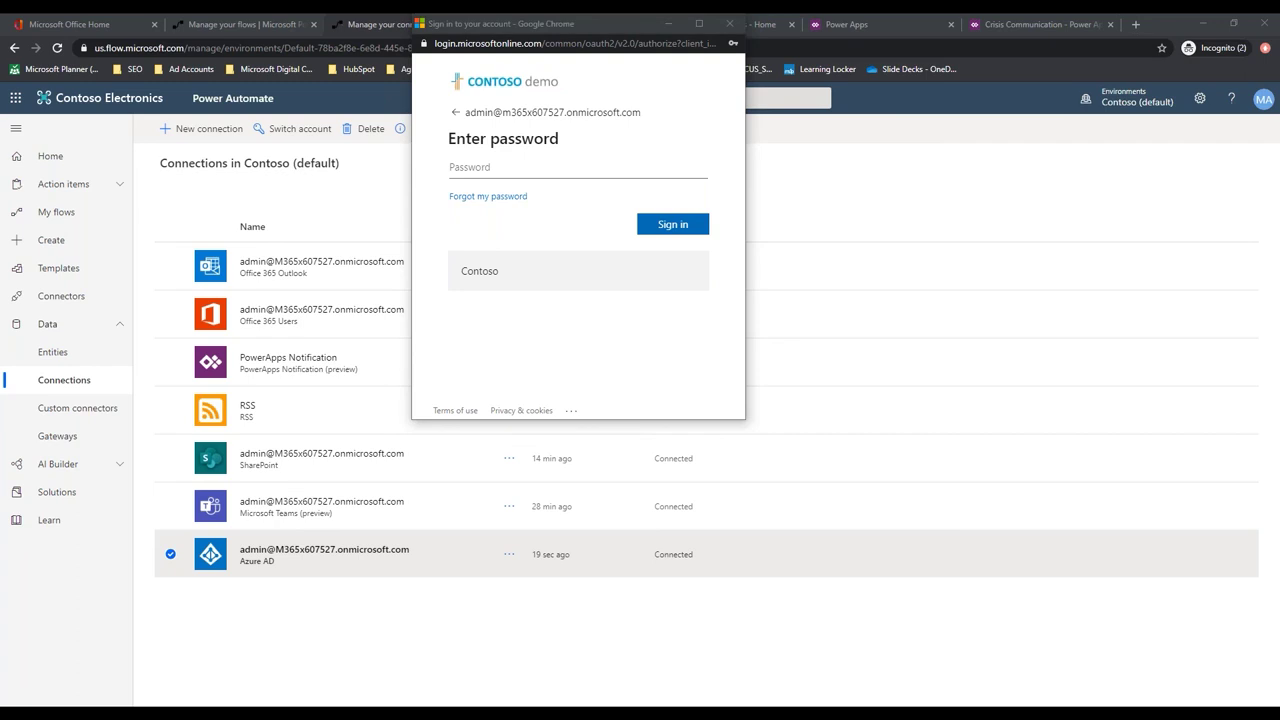
left_click(491, 166)
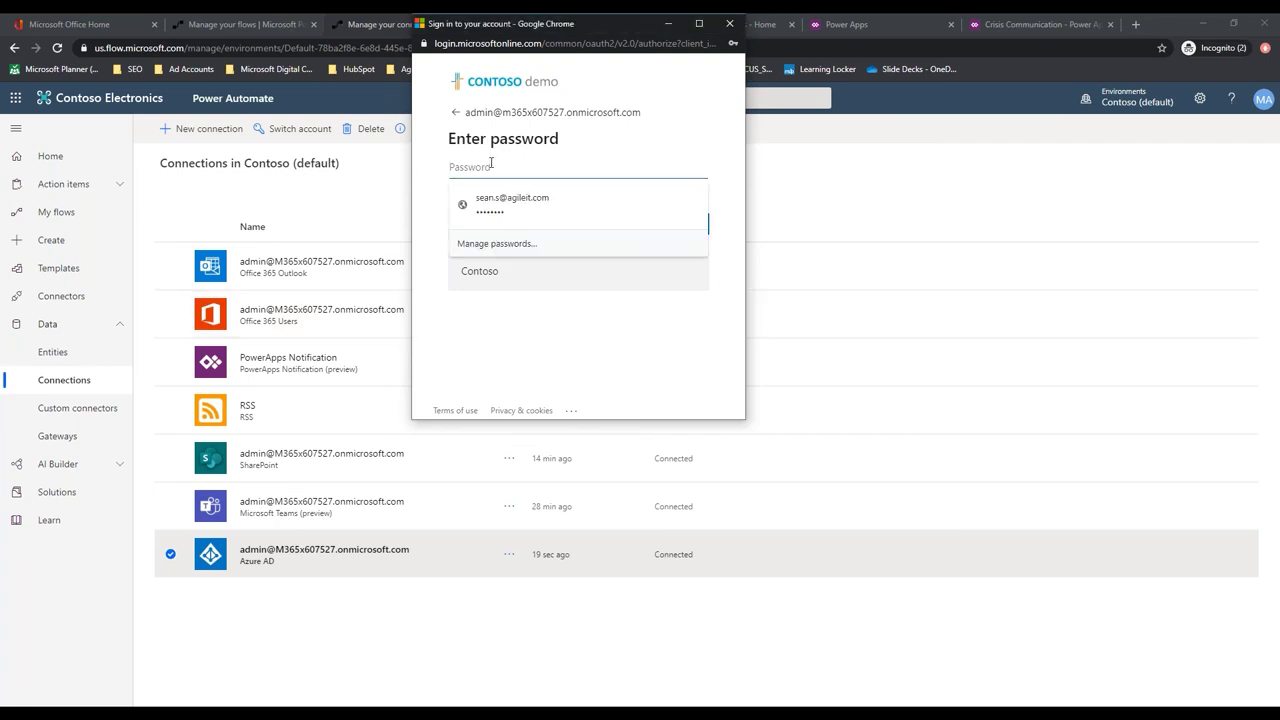
key("Down")
key("Return")
left_click(674, 224)
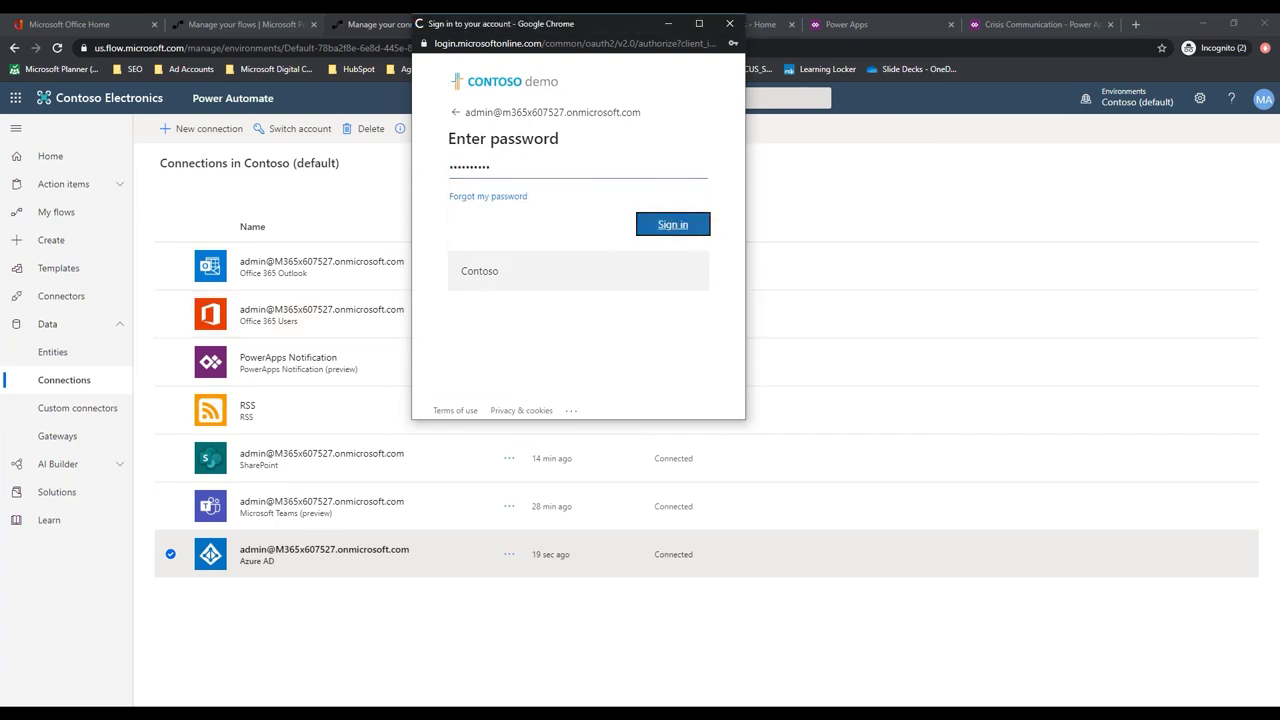
left_click(663, 236)
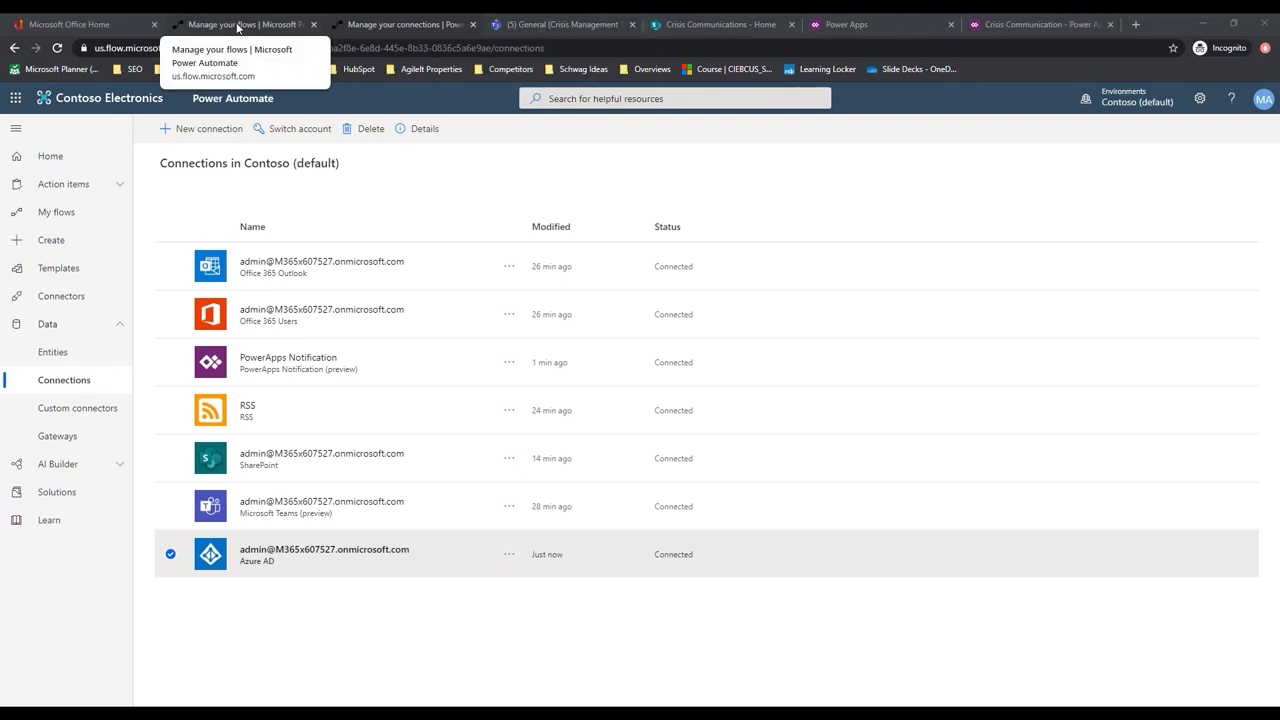
Assign the admin connection to Azure AD and SharePoint, then import the news notification package
left_click(255, 25)
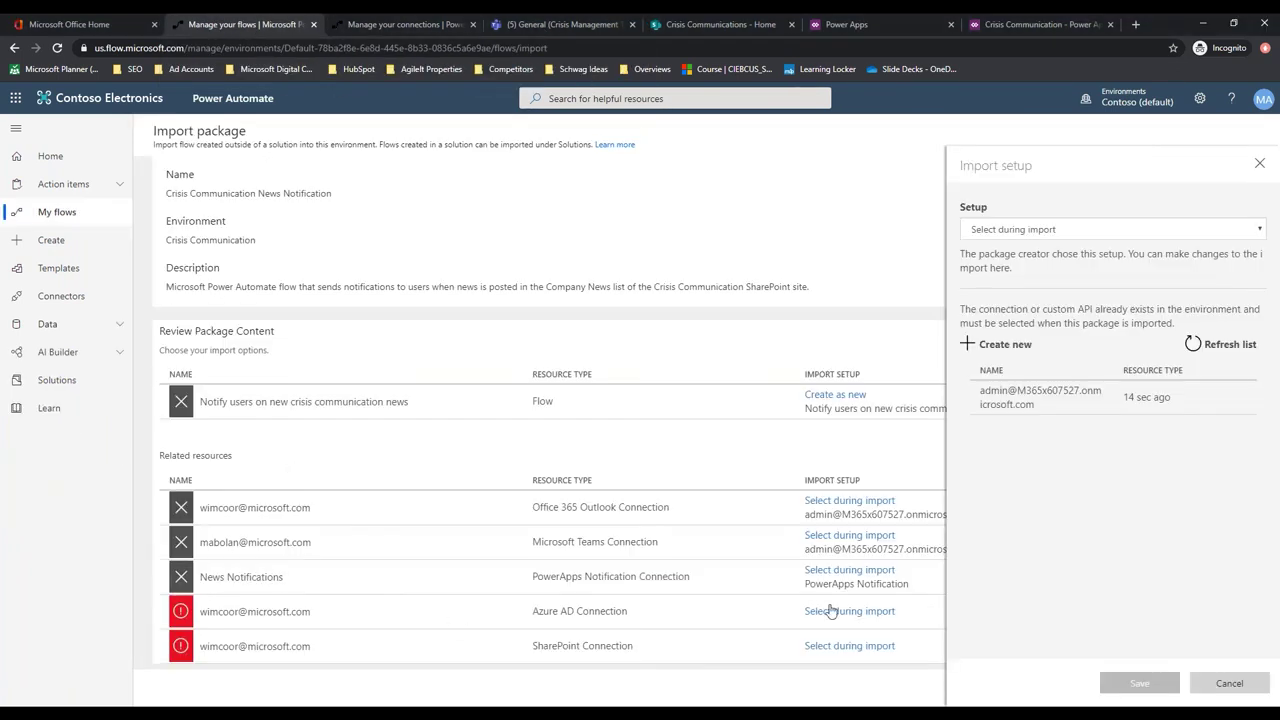
left_click(1086, 400)
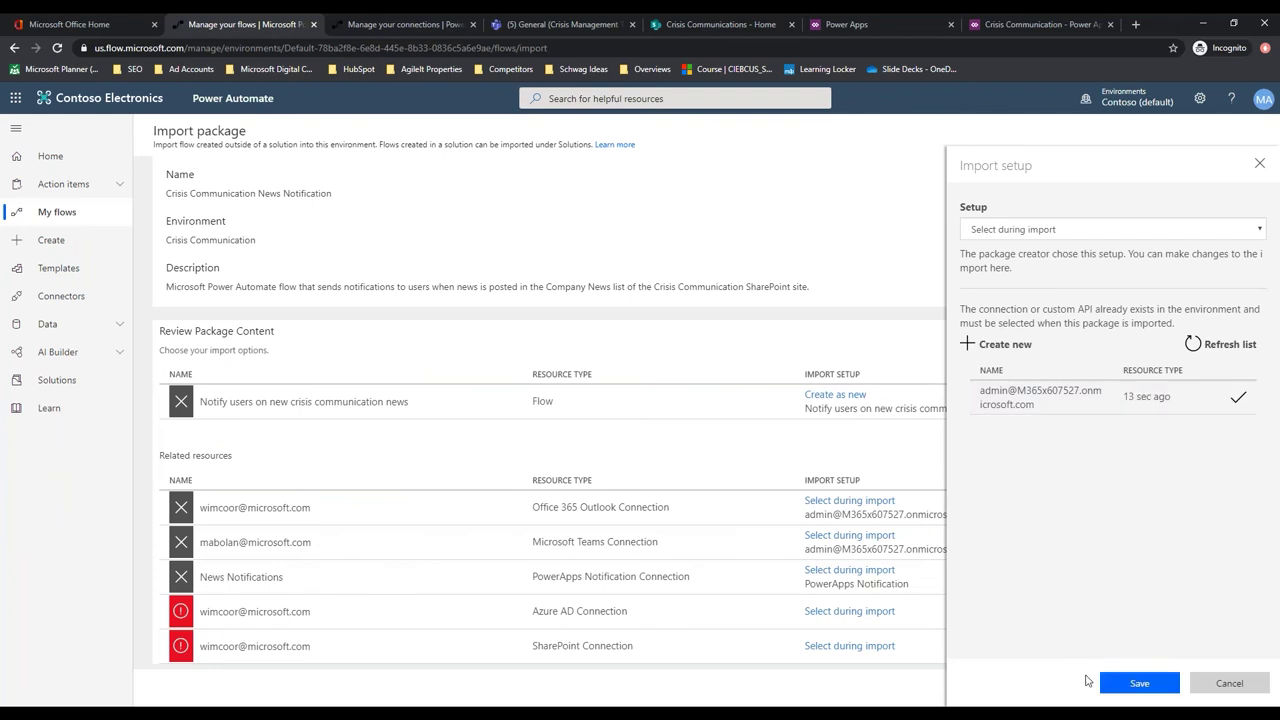
left_click(1140, 683)
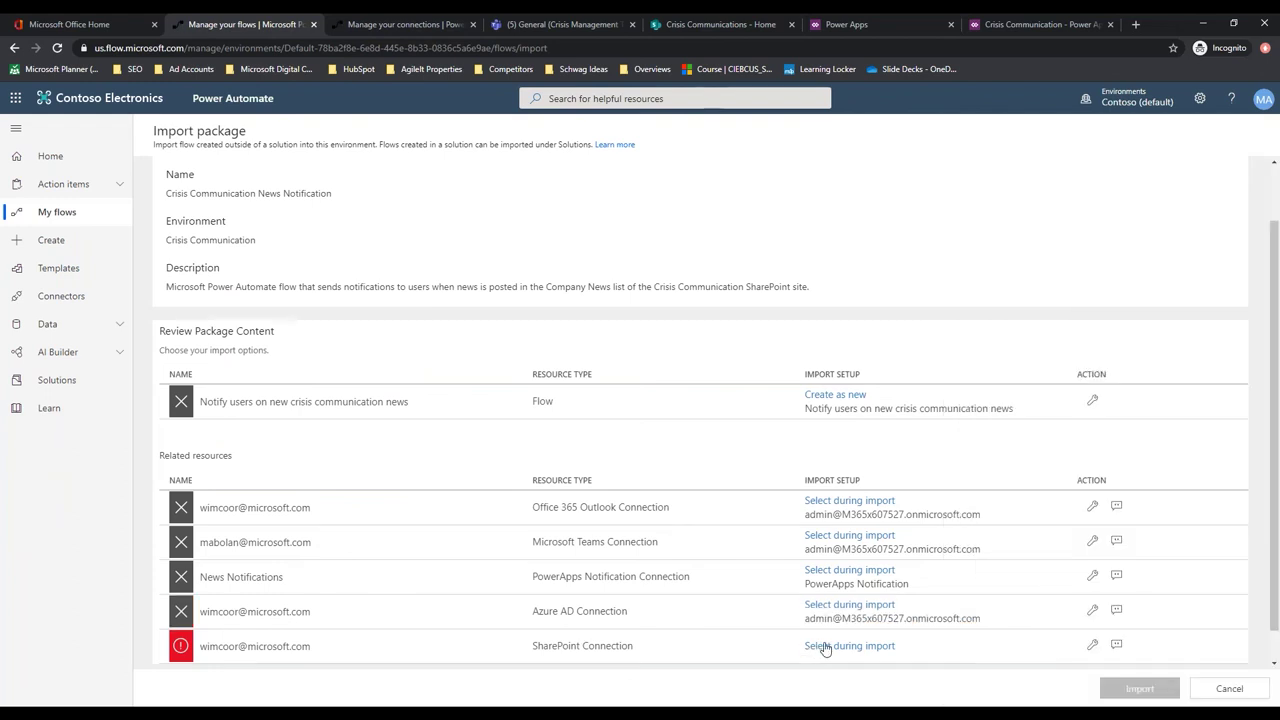
left_click(824, 646)
left_click(1051, 402)
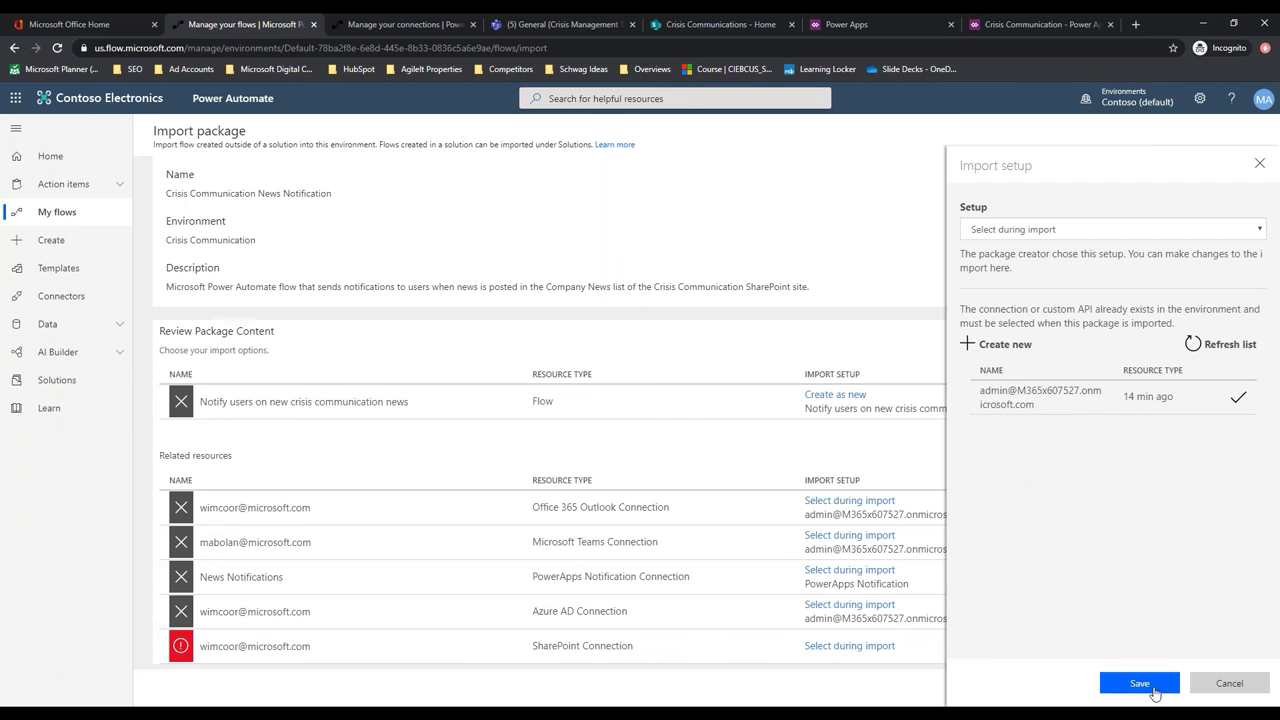
left_click(1150, 690)
scroll(872, 430, "down", 1)
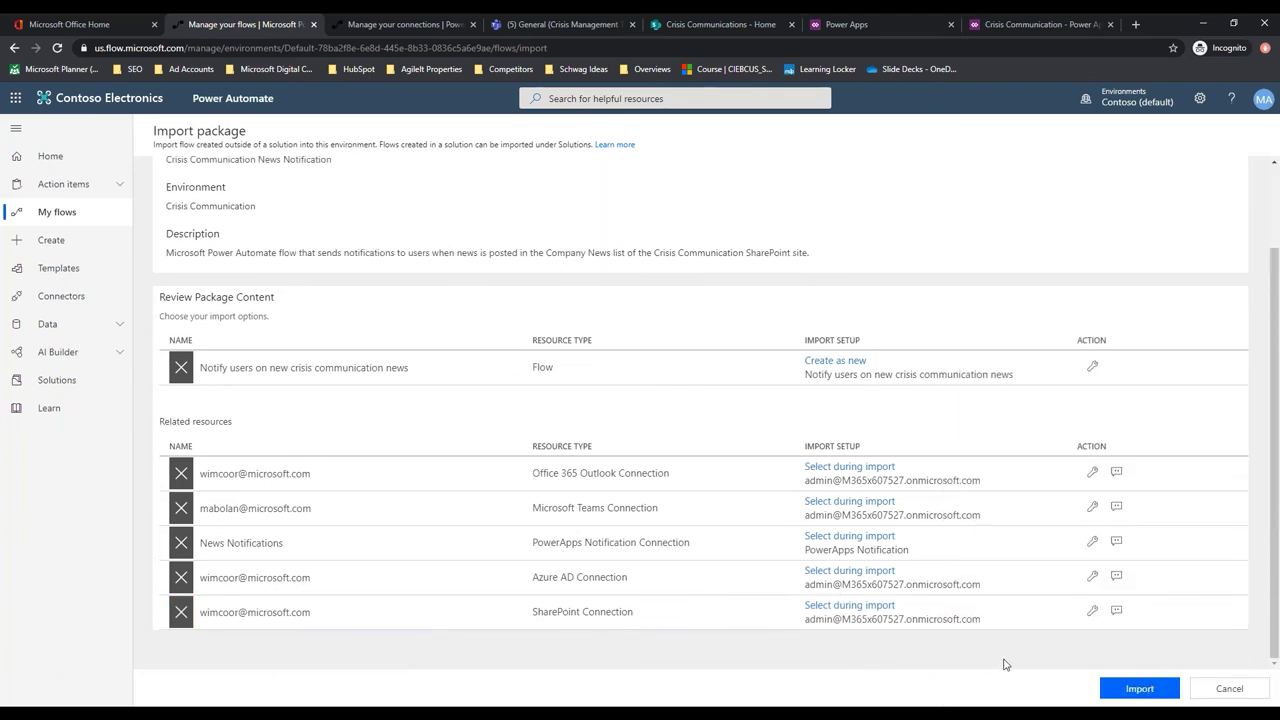
left_click(1145, 689)
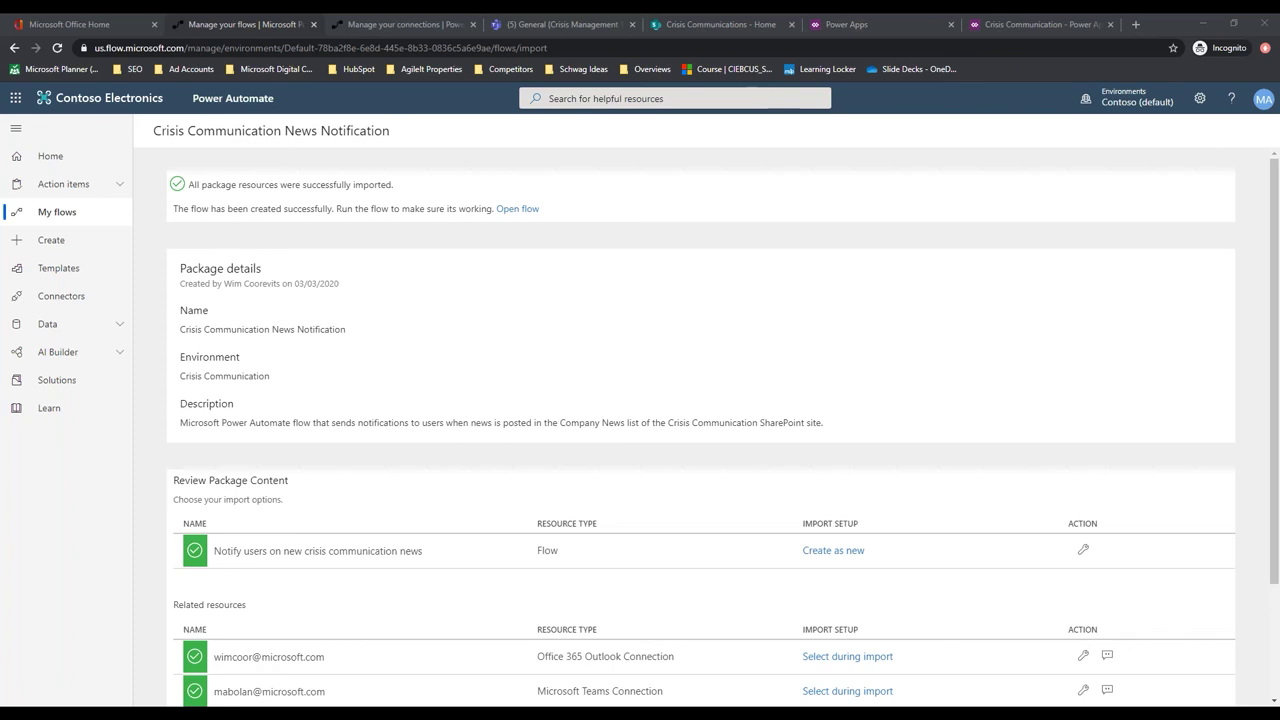
From My flows, open the CrisisCommunication.Request flow in the editor
left_click(68, 211)
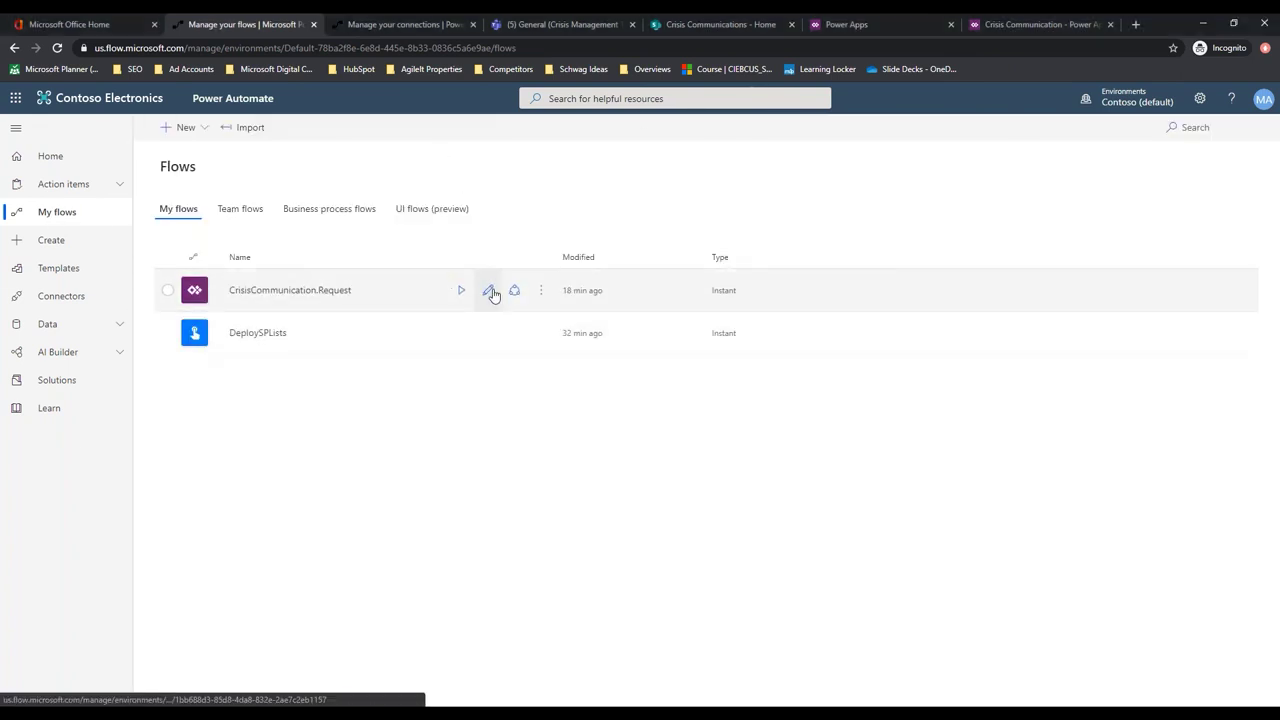
left_click(491, 291)
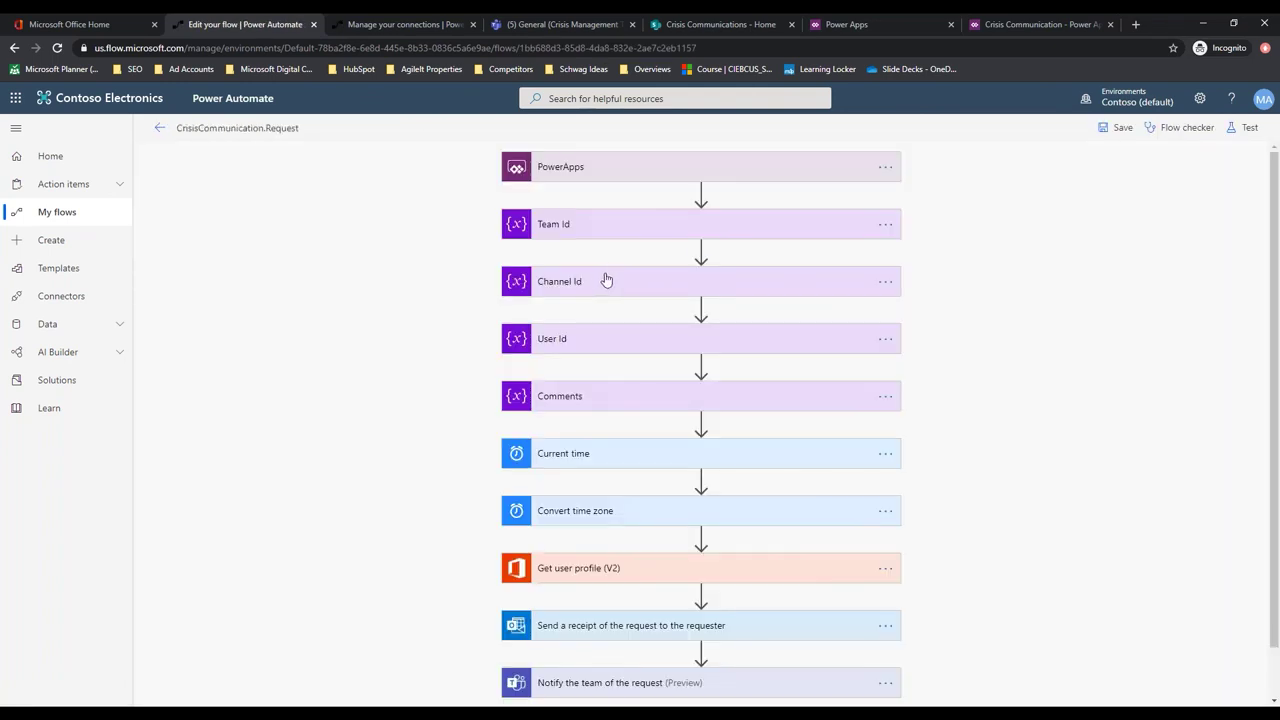
Expand the Team Id and Channel Id steps and review the request flow's actions
left_click(578, 227)
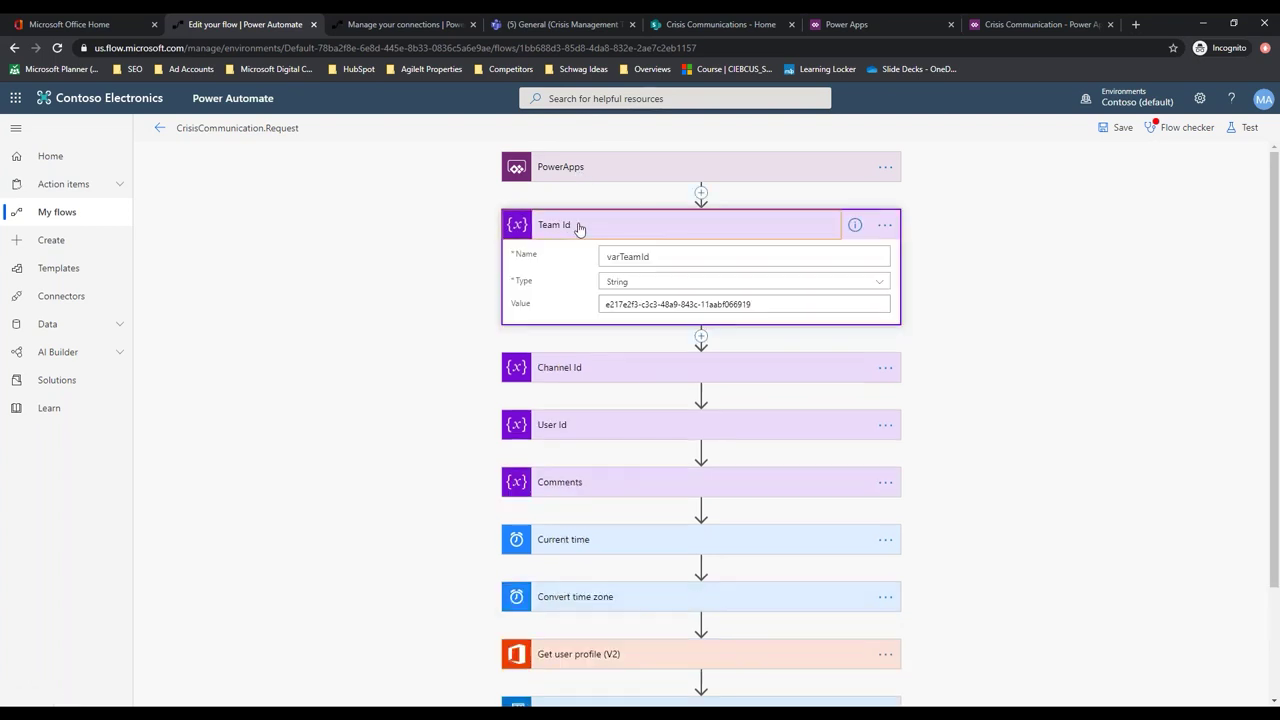
left_click(596, 368)
scroll(566, 332, "down", 2)
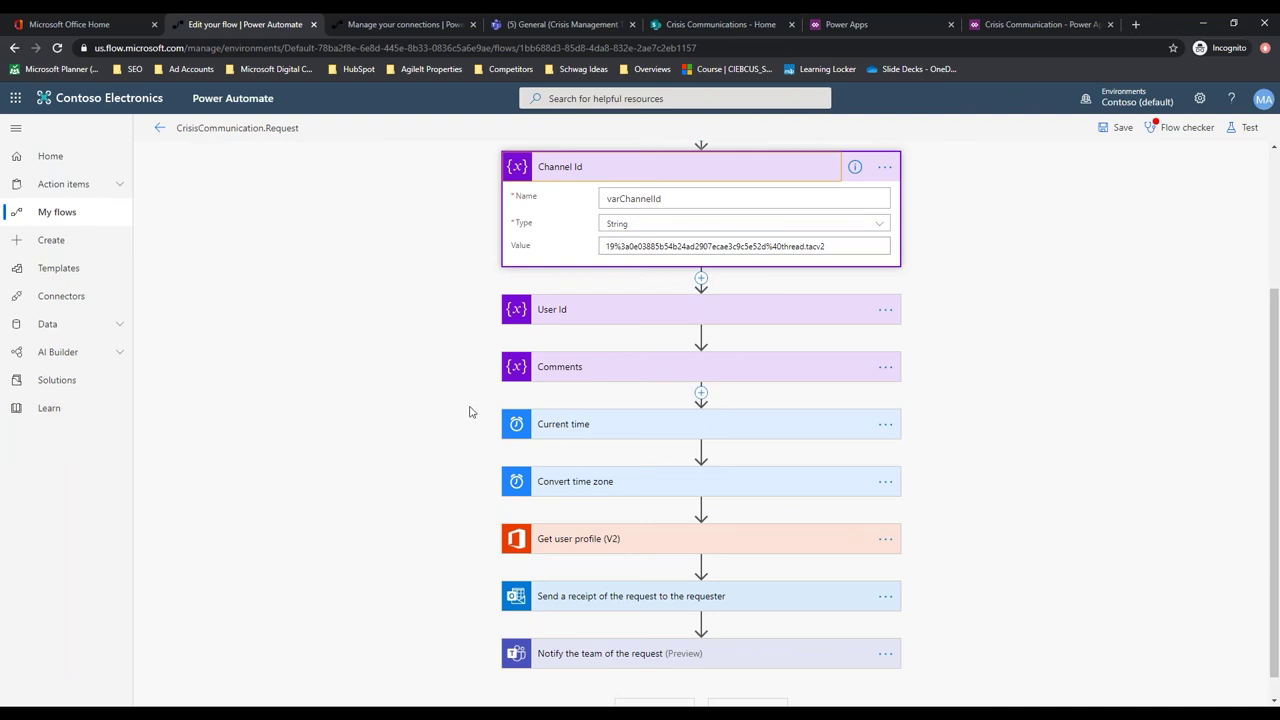
scroll(463, 412, "down", 1)
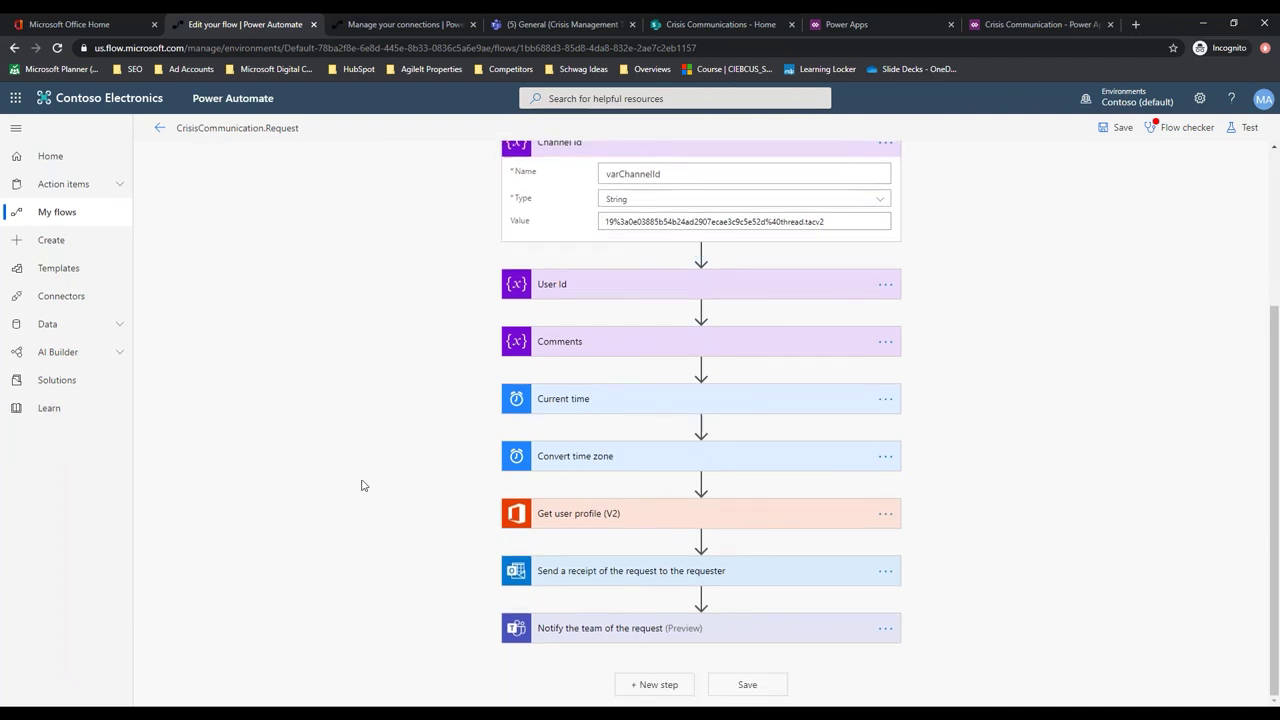
scroll(403, 417, "up", 3)
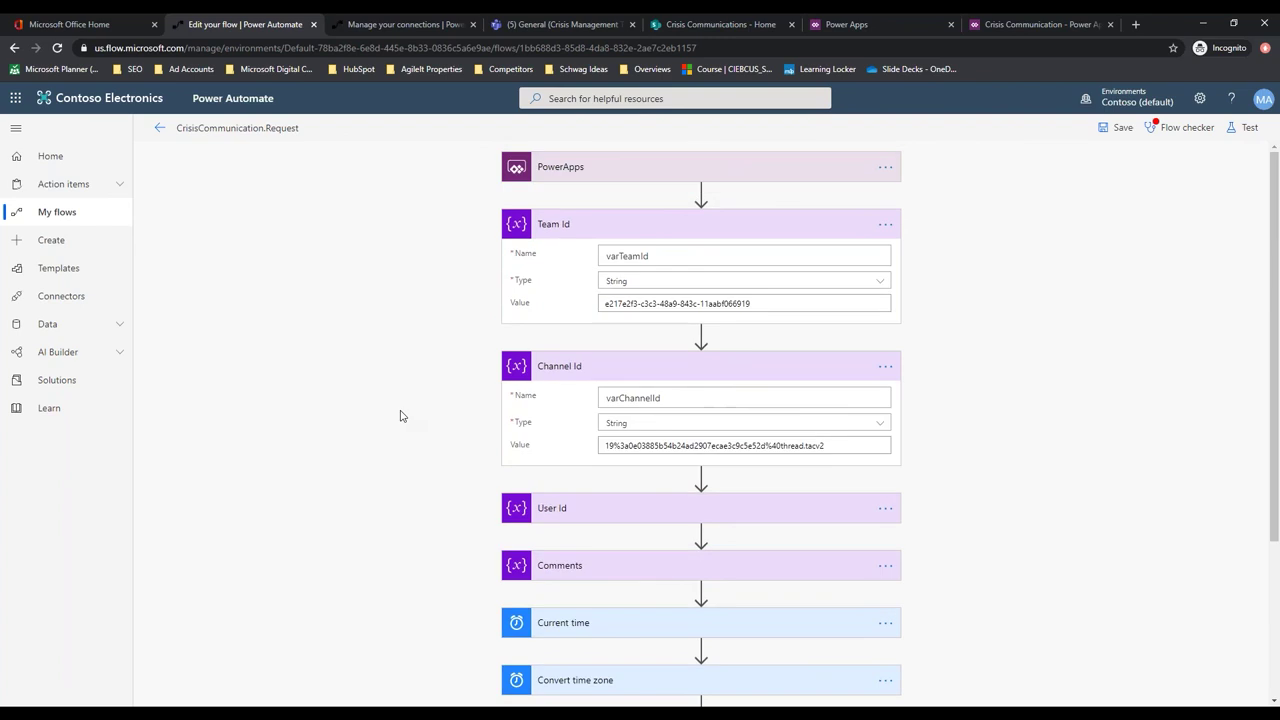
Leave the flow editor without saving, return to My flows and refresh the list
left_click(160, 128)
left_click(757, 163)
left_click(158, 132)
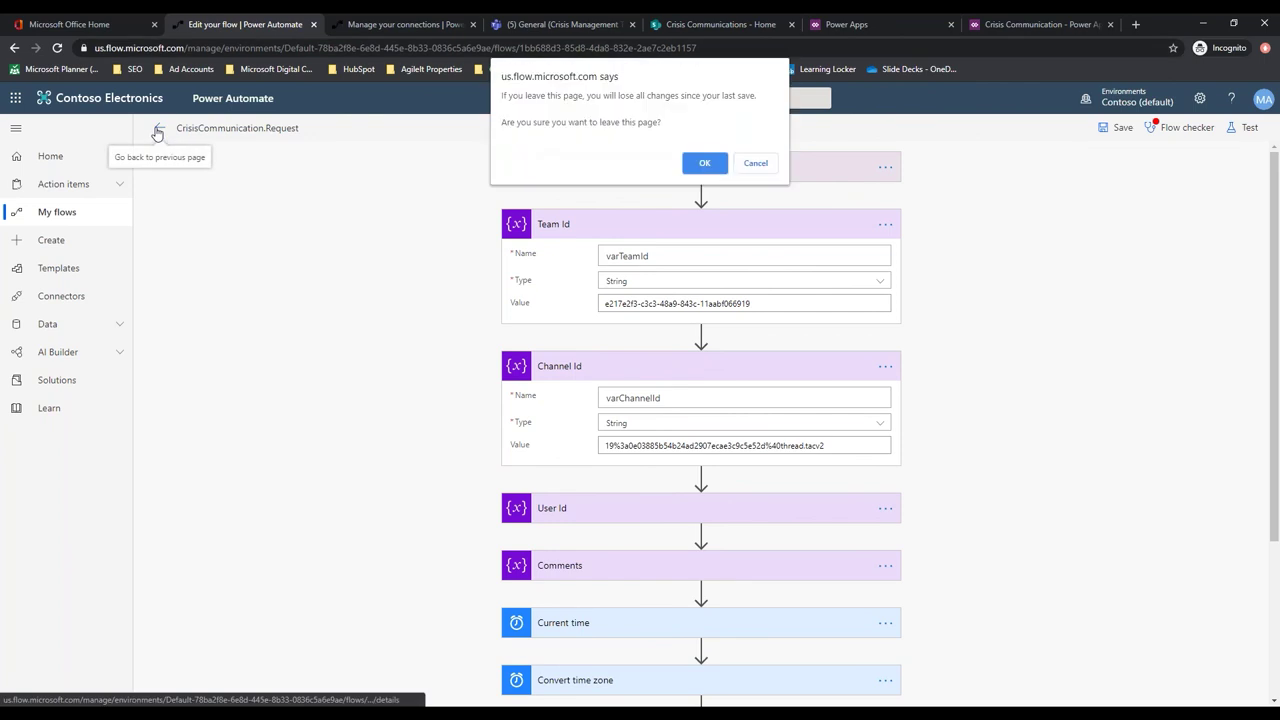
left_click(702, 163)
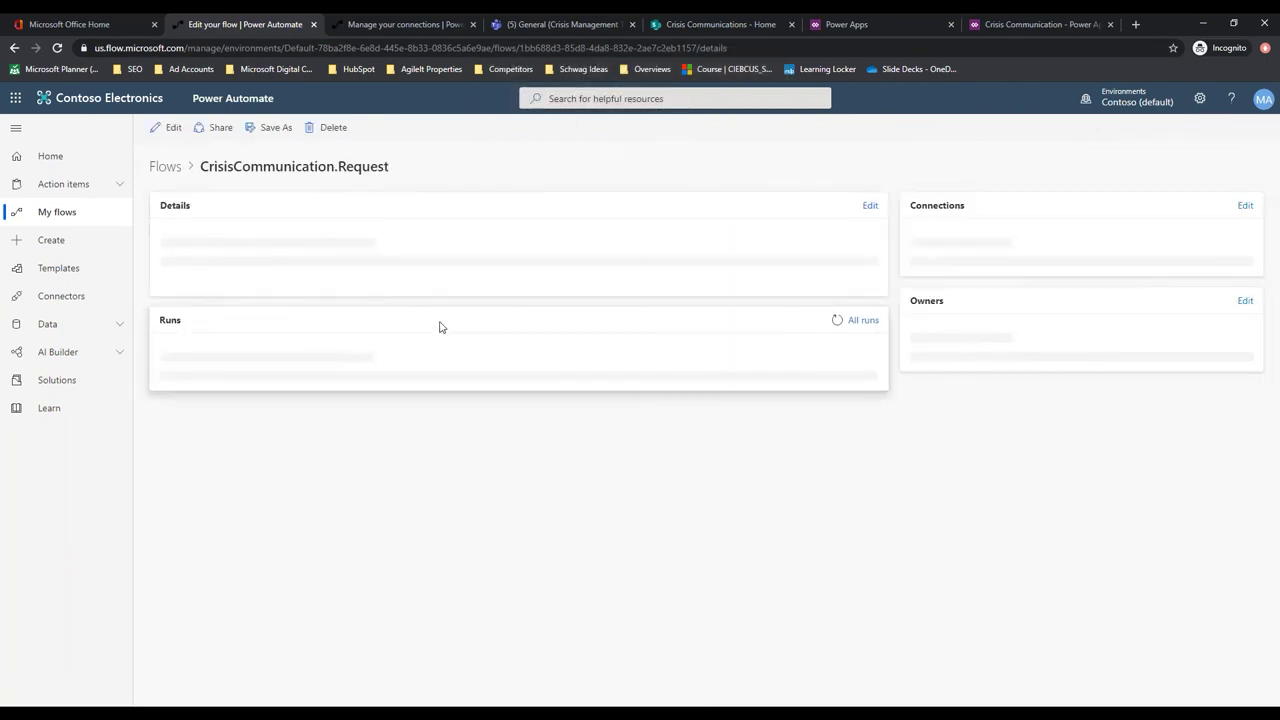
left_click(57, 211)
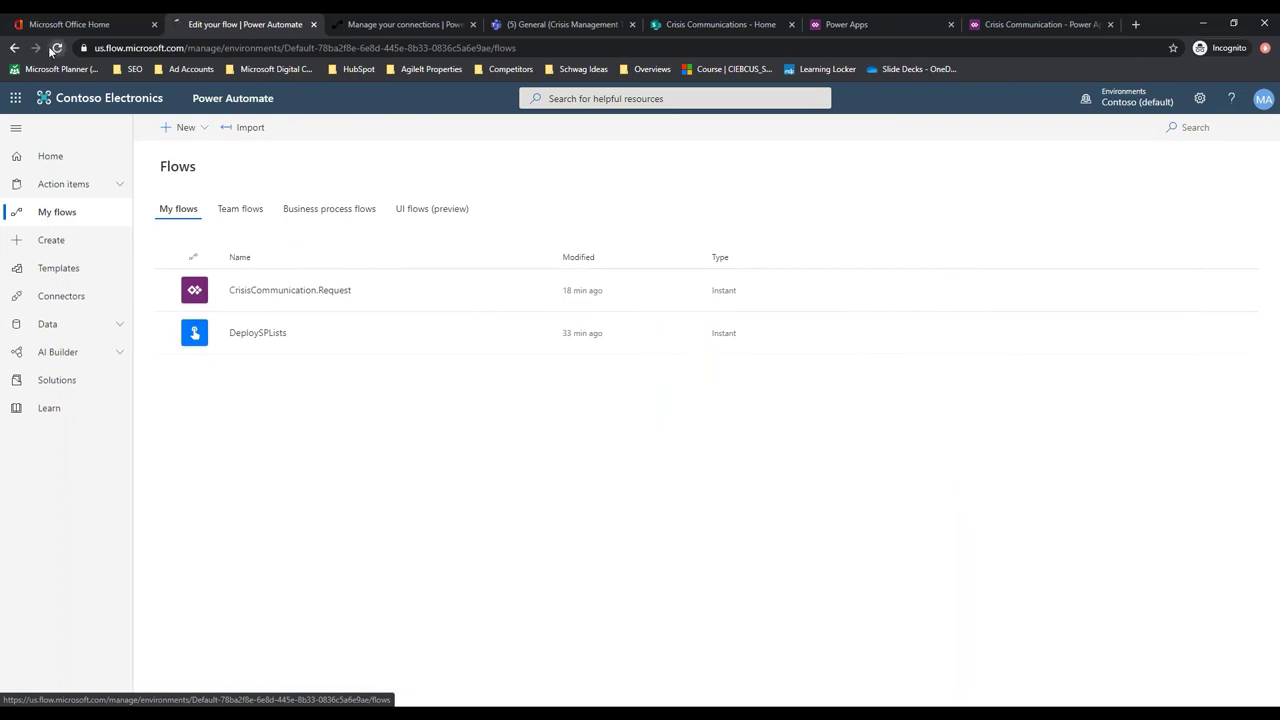
left_click(59, 47)
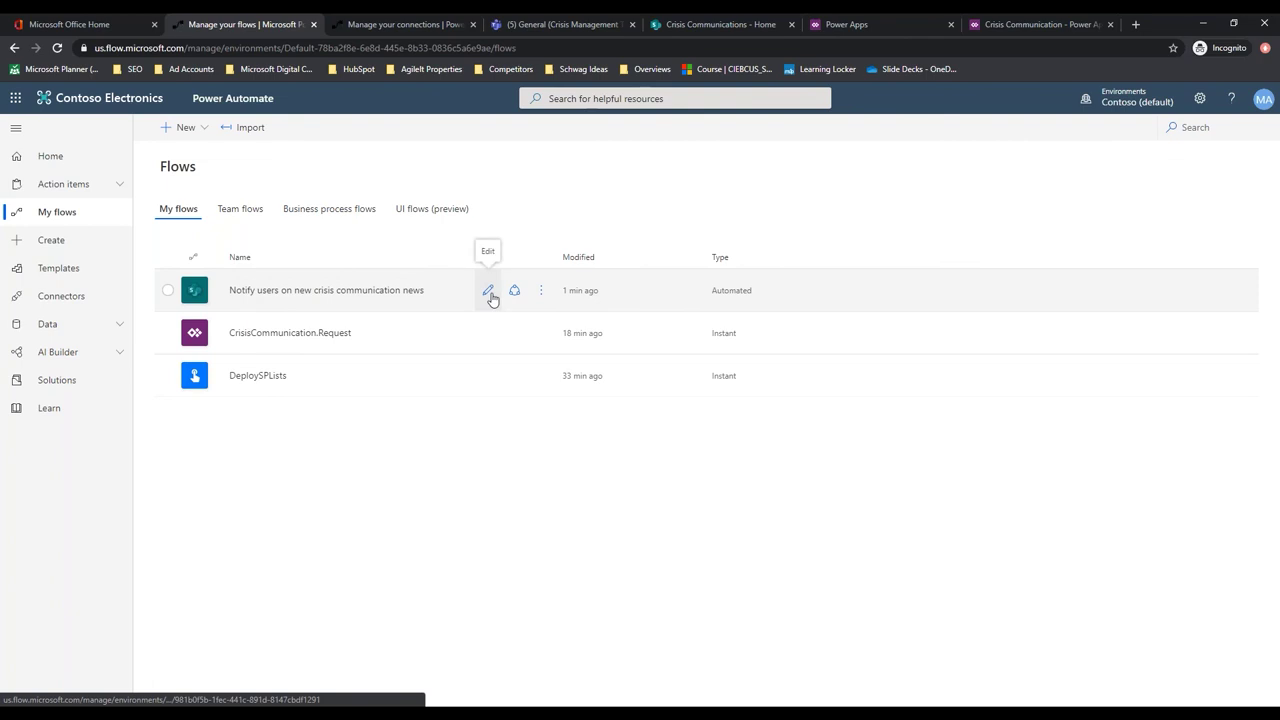
Open the Notify users flow, expand its news-item trigger, and copy the CrisisCommunications SharePoint site address
left_click(490, 296)
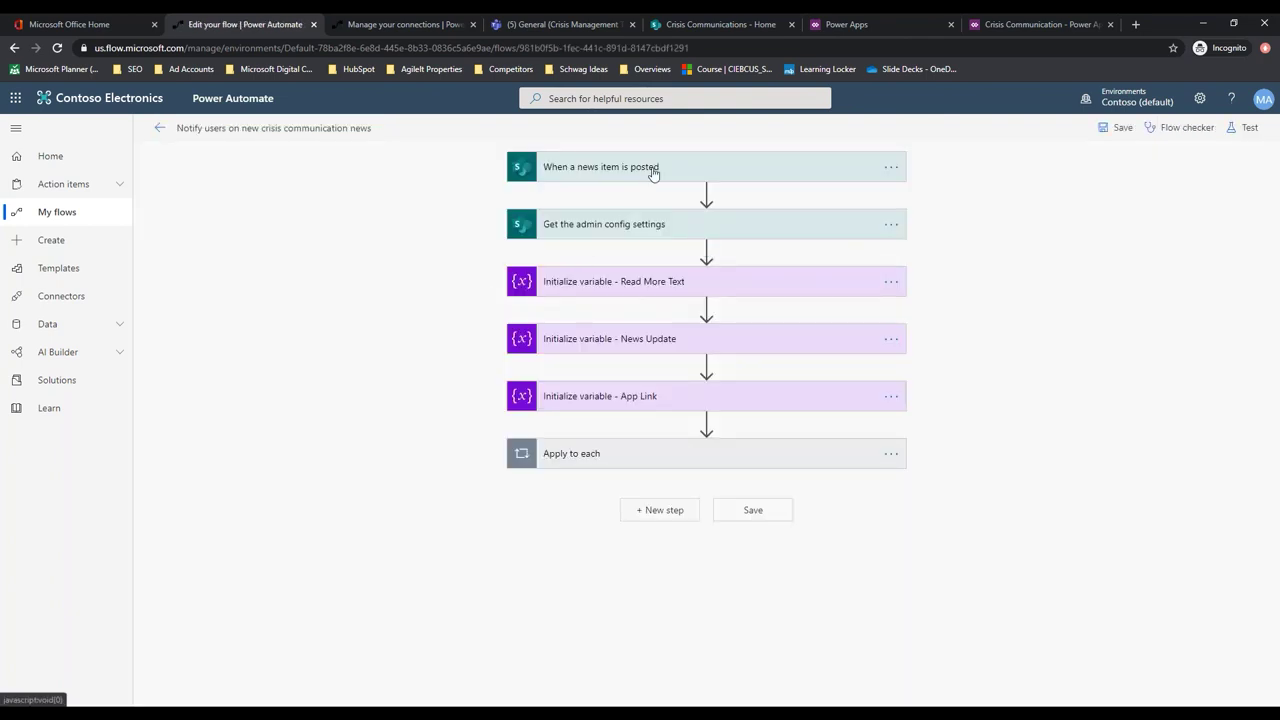
left_click(673, 170)
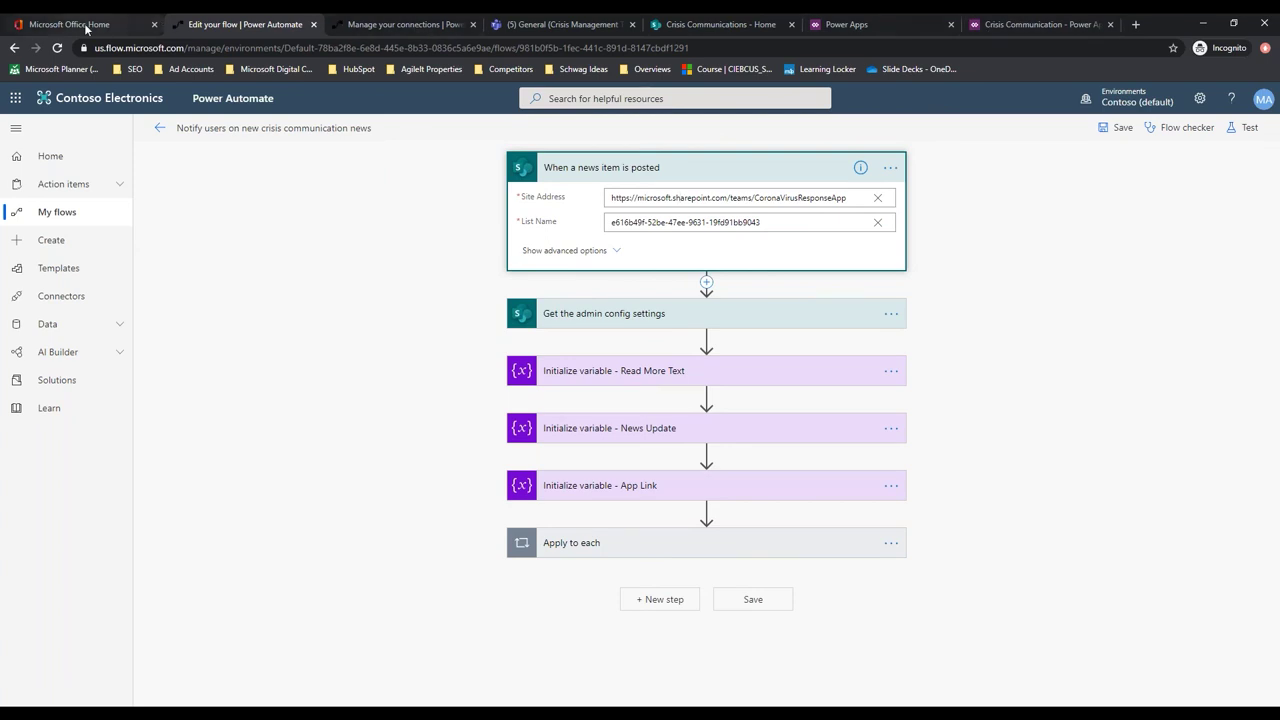
left_click(86, 26)
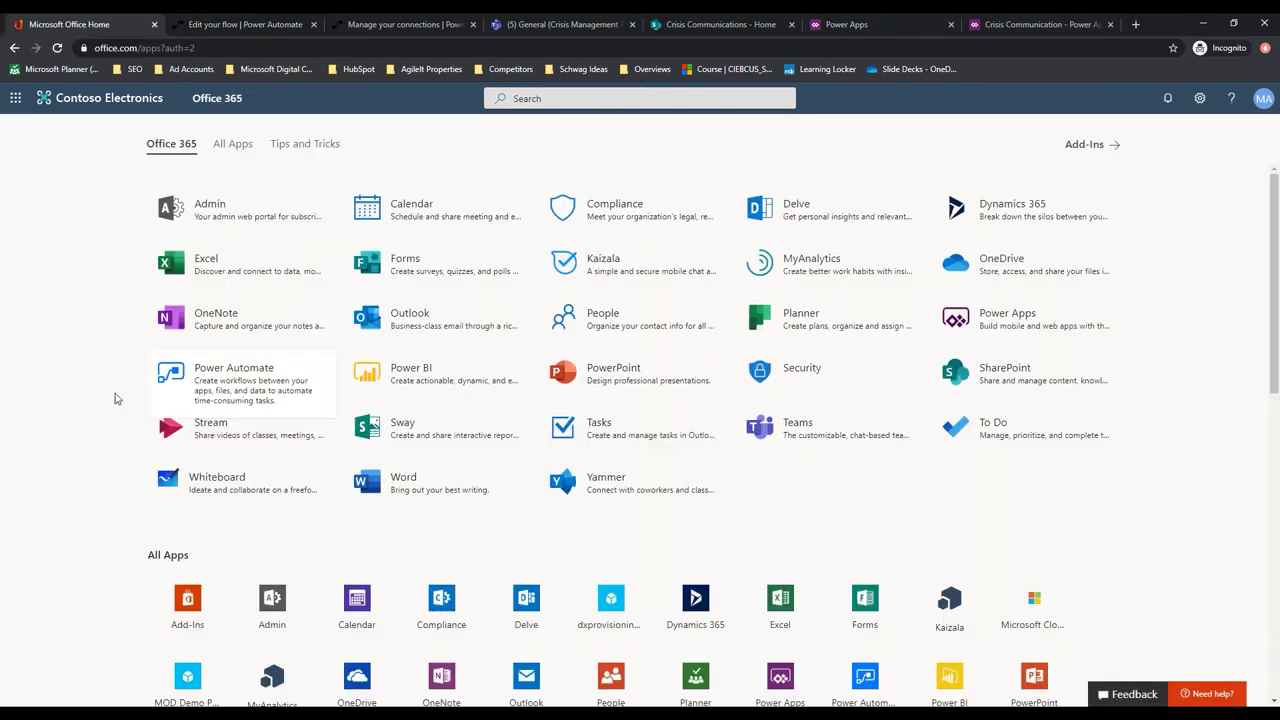
left_click(740, 25)
left_click(274, 52)
key("ctrl+c")
right_click(268, 57)
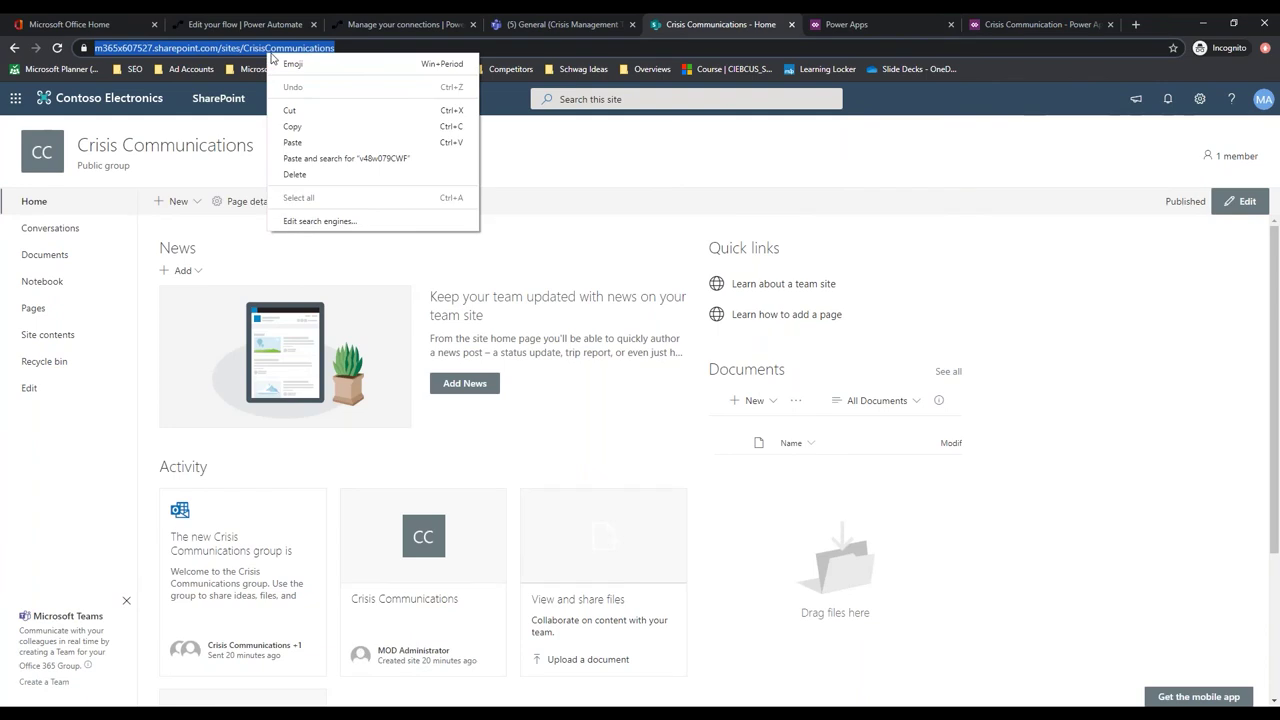
left_click(300, 126)
left_click(262, 28)
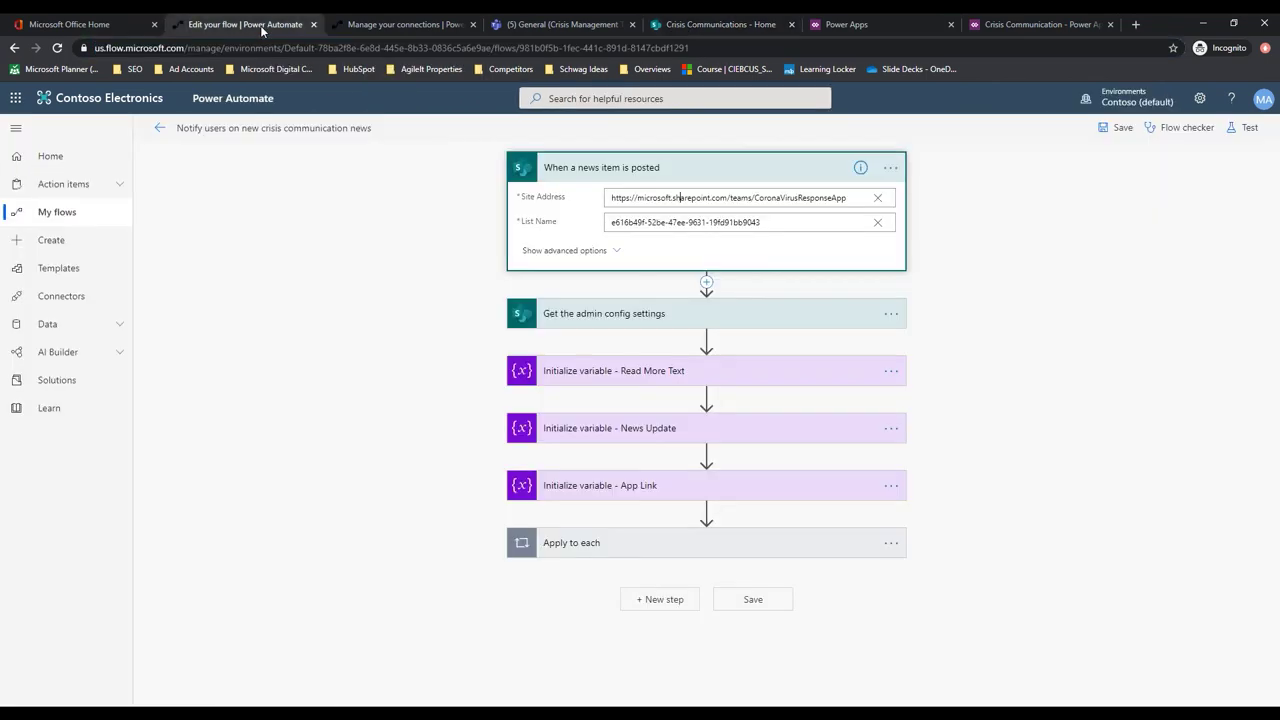
Paste the site address into the trigger's Site Address and set List Name to CI_CompanyNews
triple_click(710, 198)
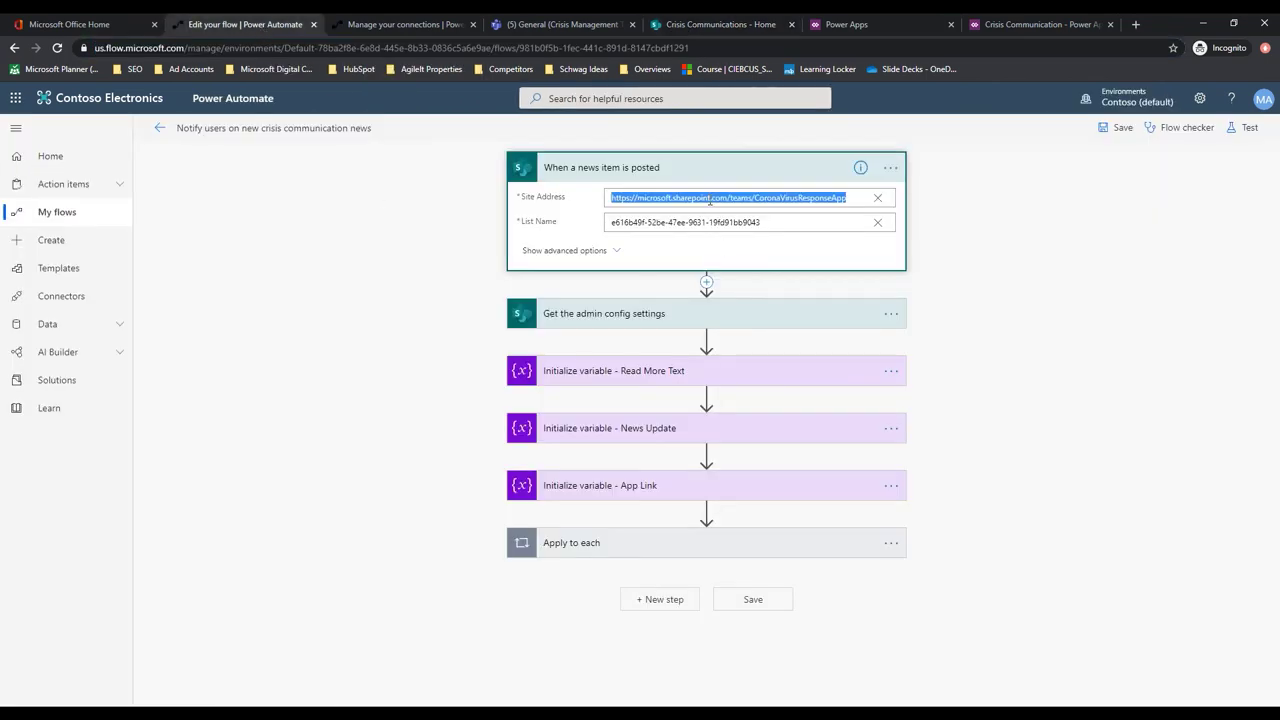
key("ctrl+v")
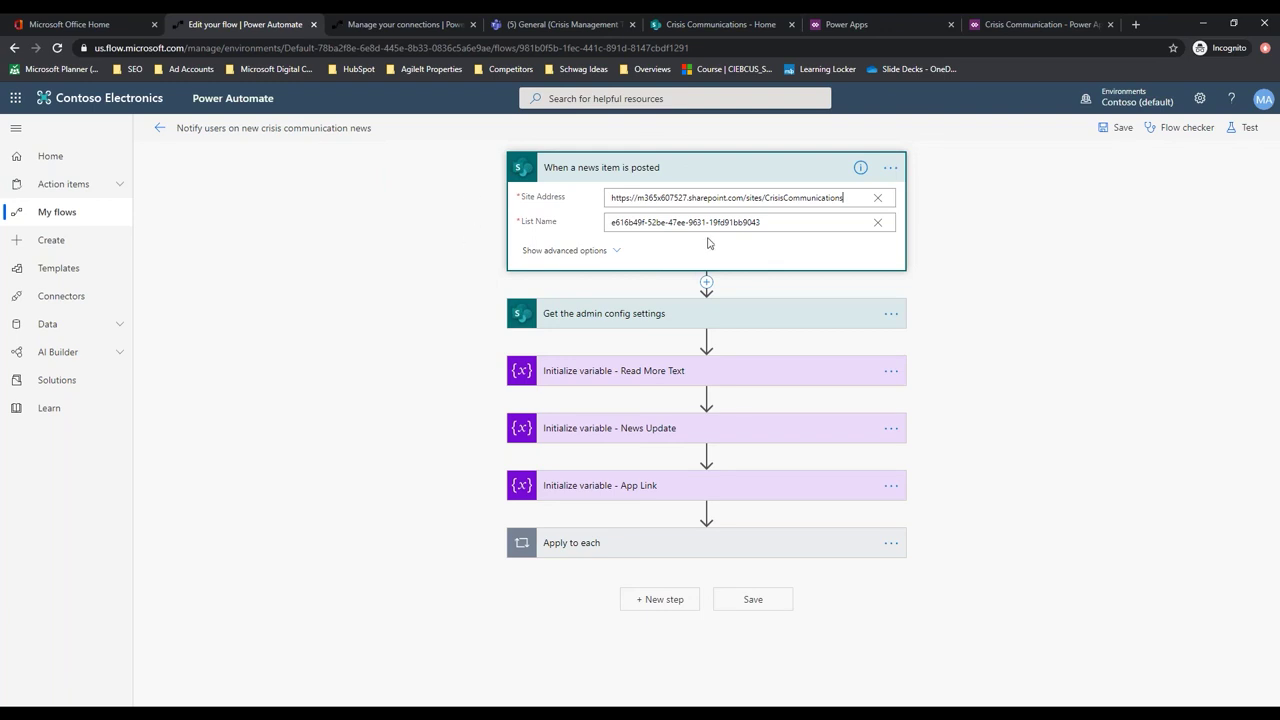
triple_click(777, 223)
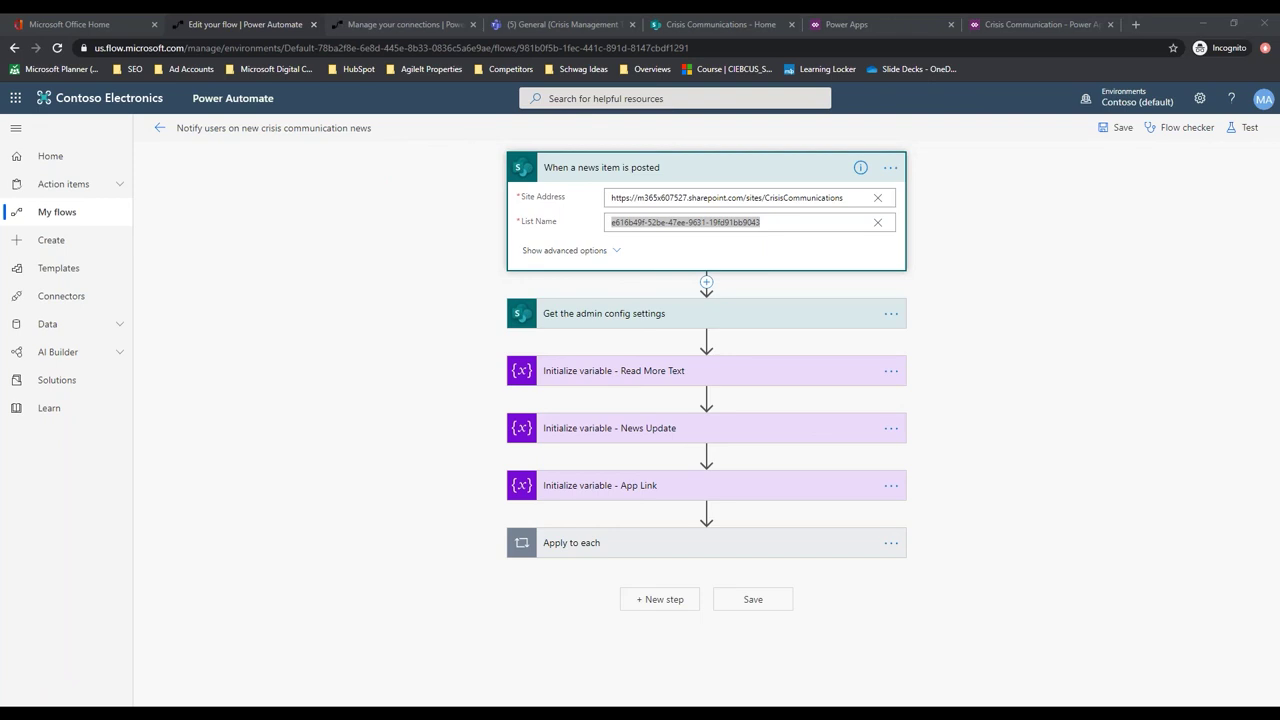
left_click(786, 221)
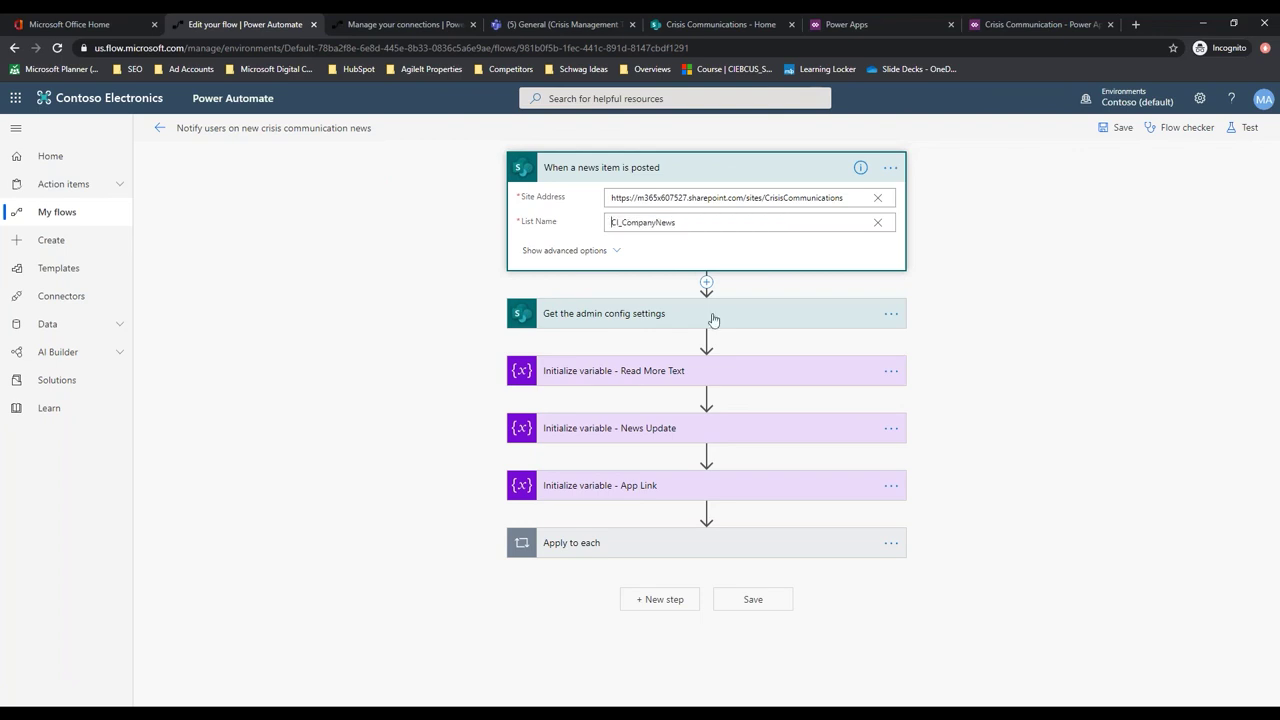
left_click(697, 314)
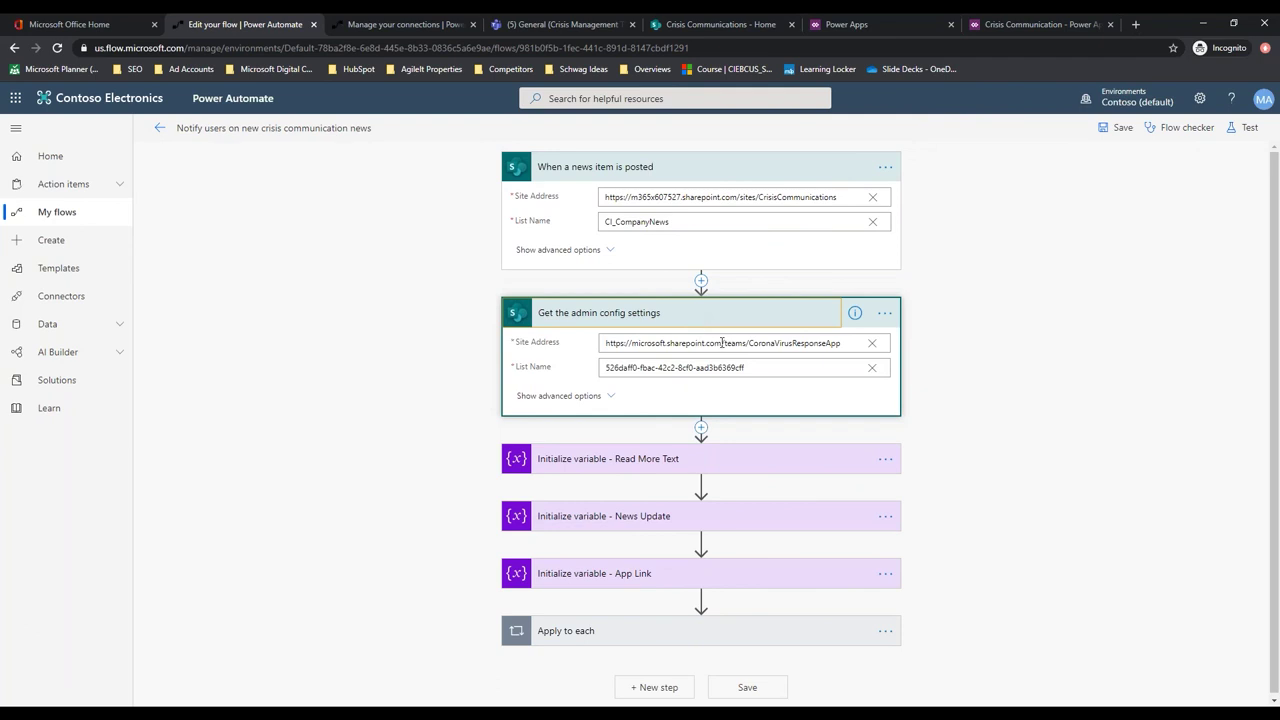
Paste the CrisisCommunications site URL into the admin config step and set its list to CI_configAdminSetup
left_click(718, 25)
right_click(207, 53)
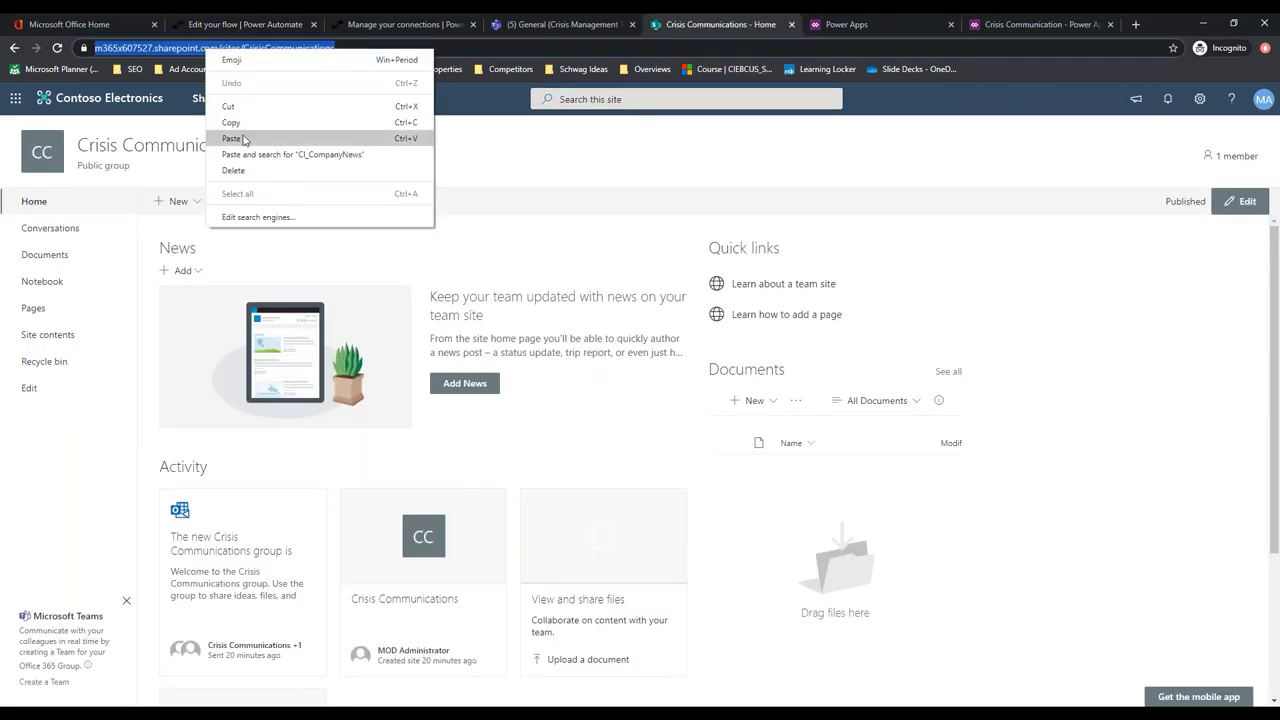
left_click(248, 126)
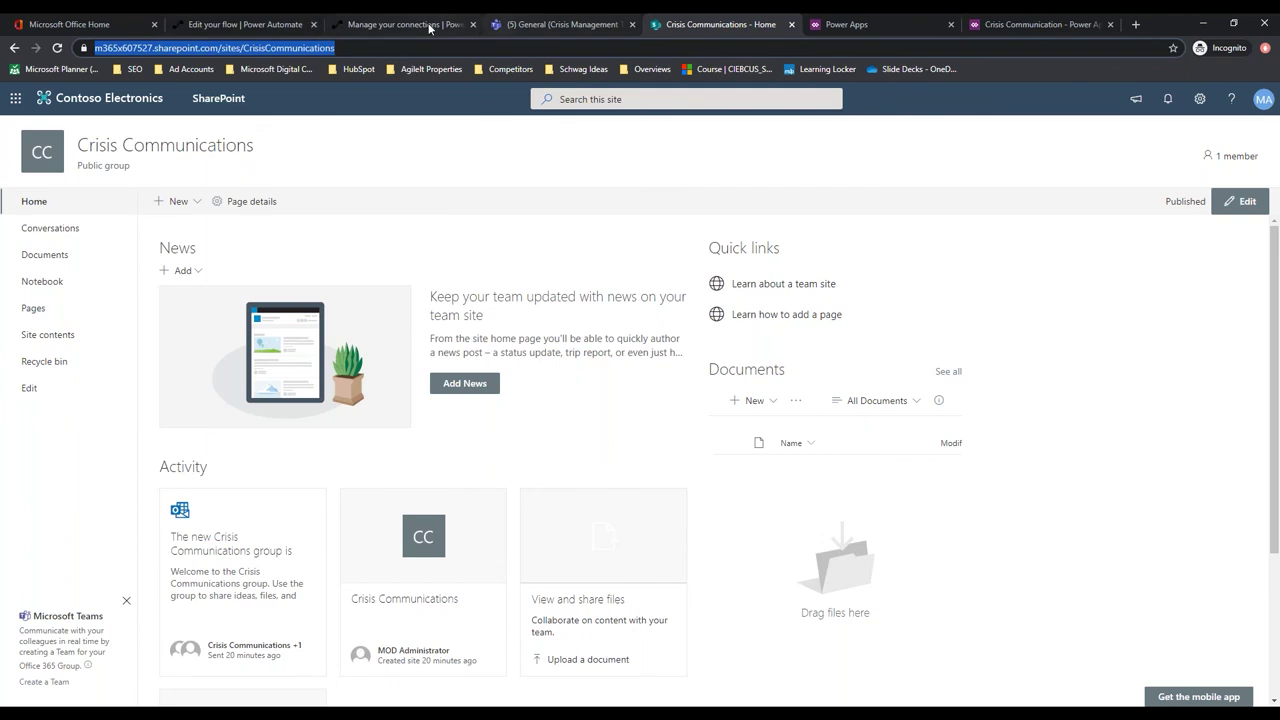
left_click(405, 24)
left_click(245, 24)
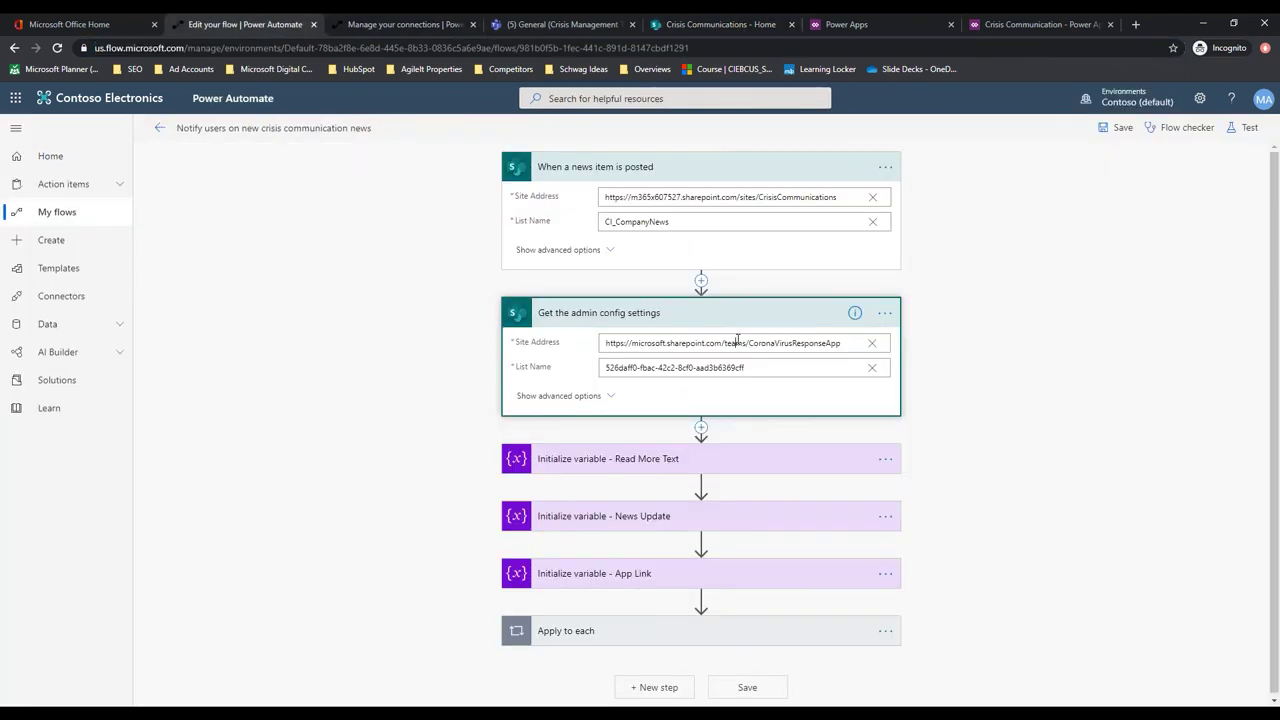
triple_click(738, 343)
key("ctrl+v")
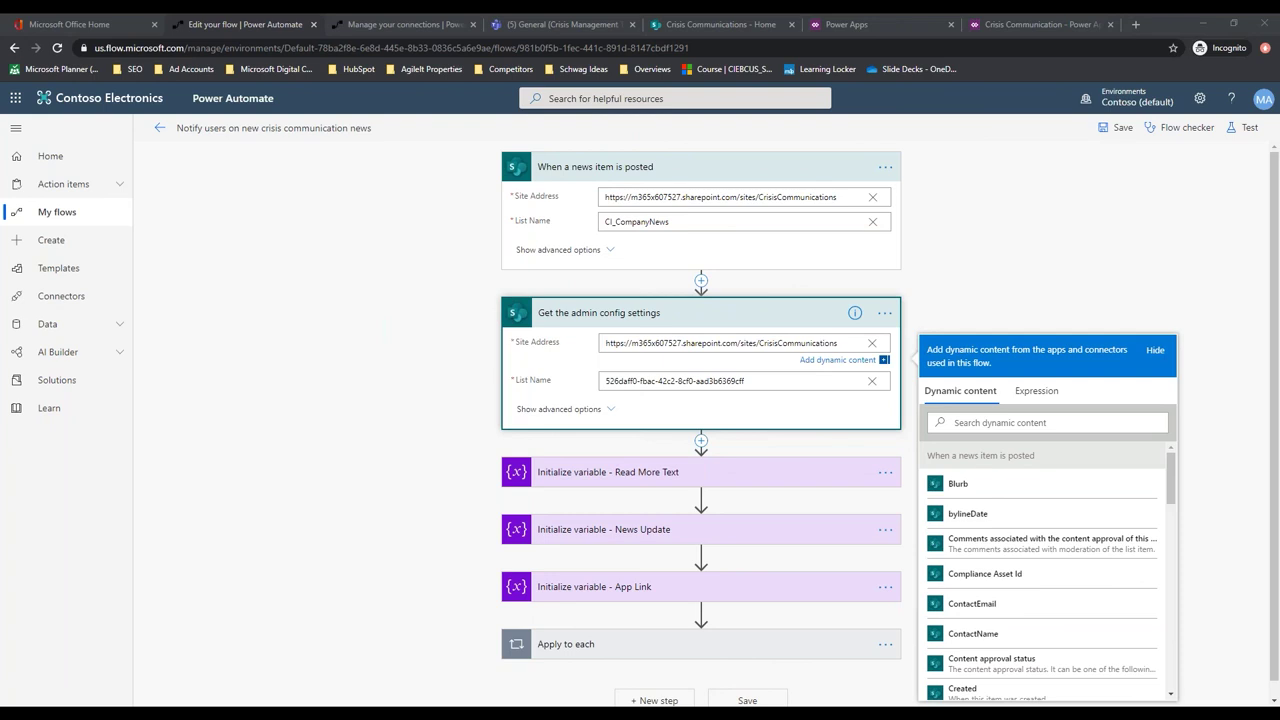
left_click(729, 381)
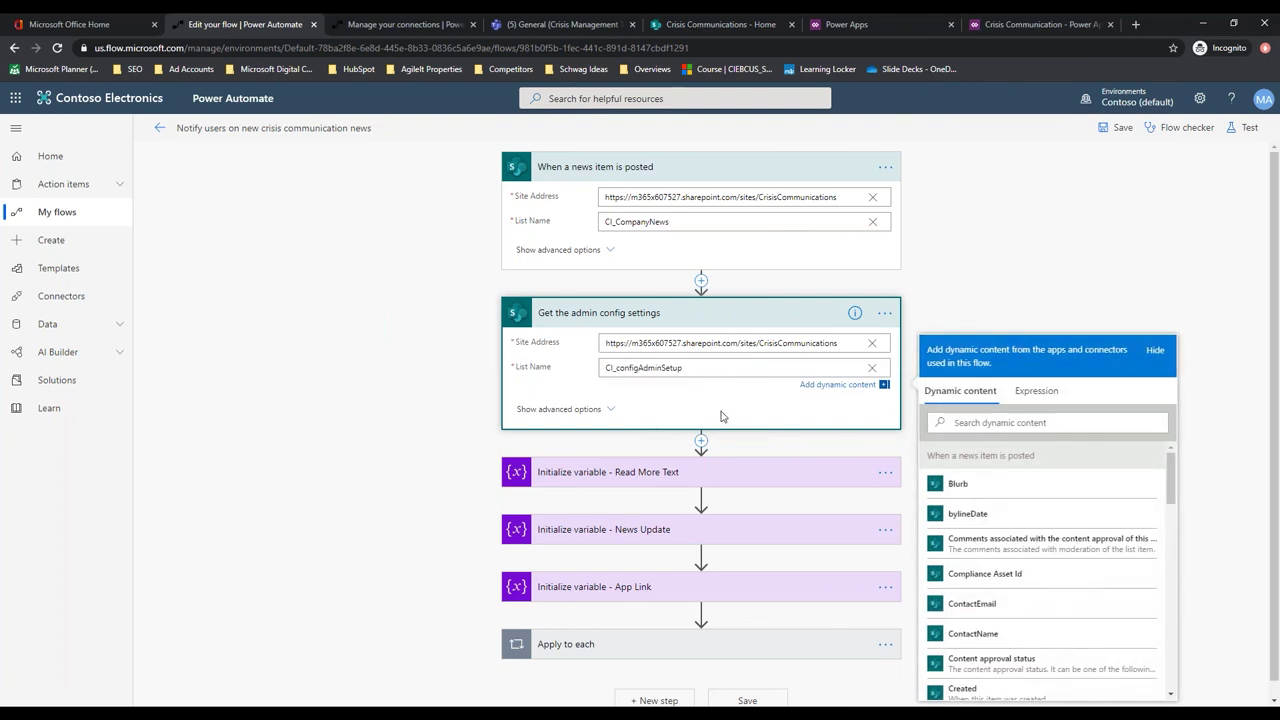
left_click(722, 416)
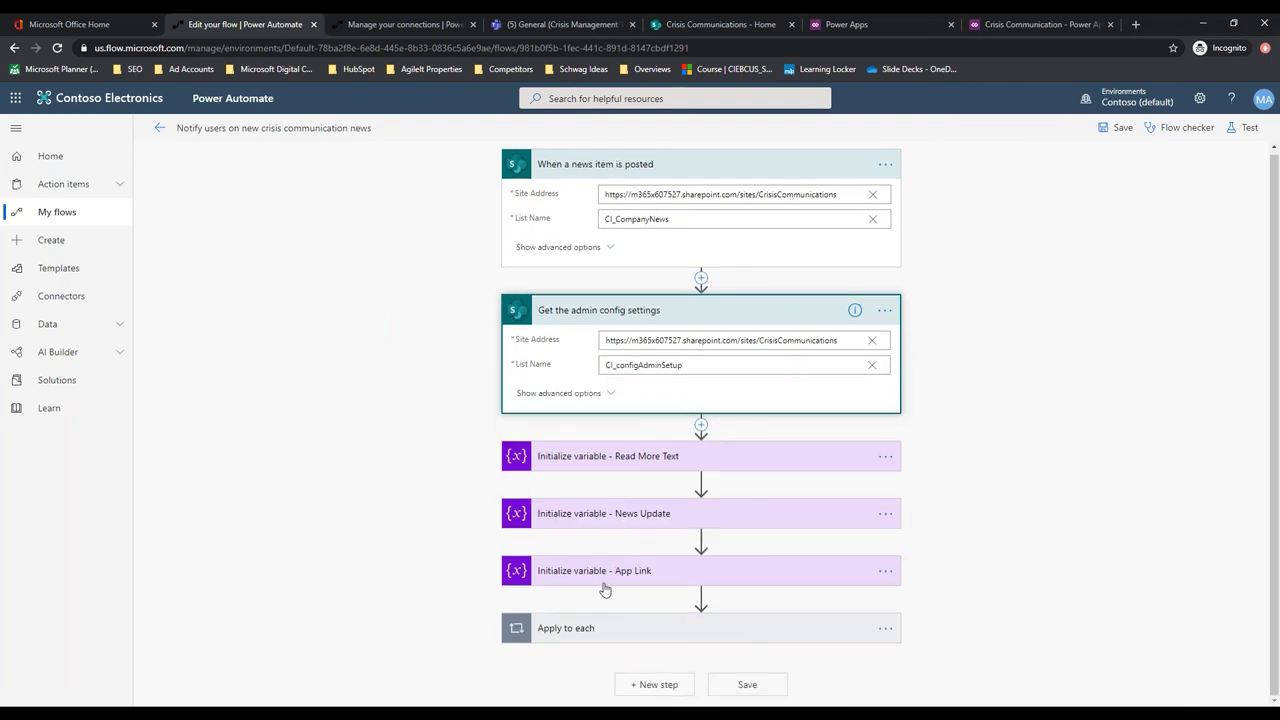
Review the Read More Text and News Update variable steps
left_click(650, 458)
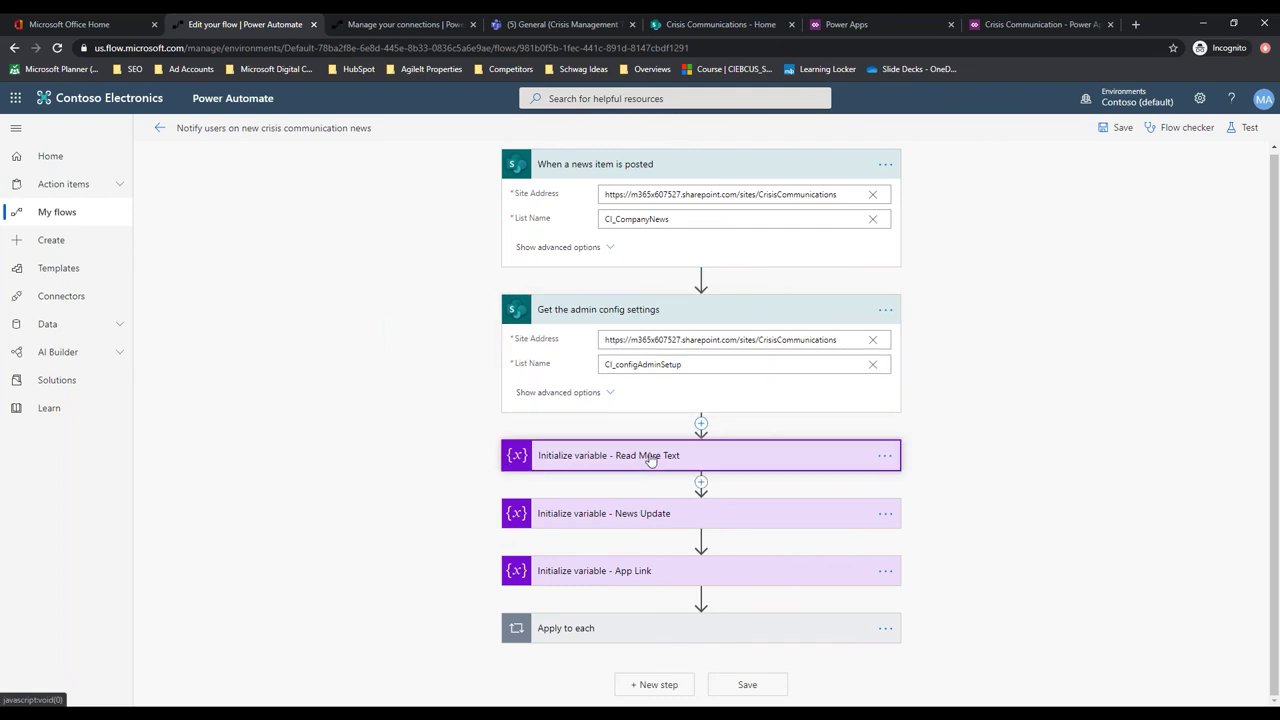
left_click(648, 535)
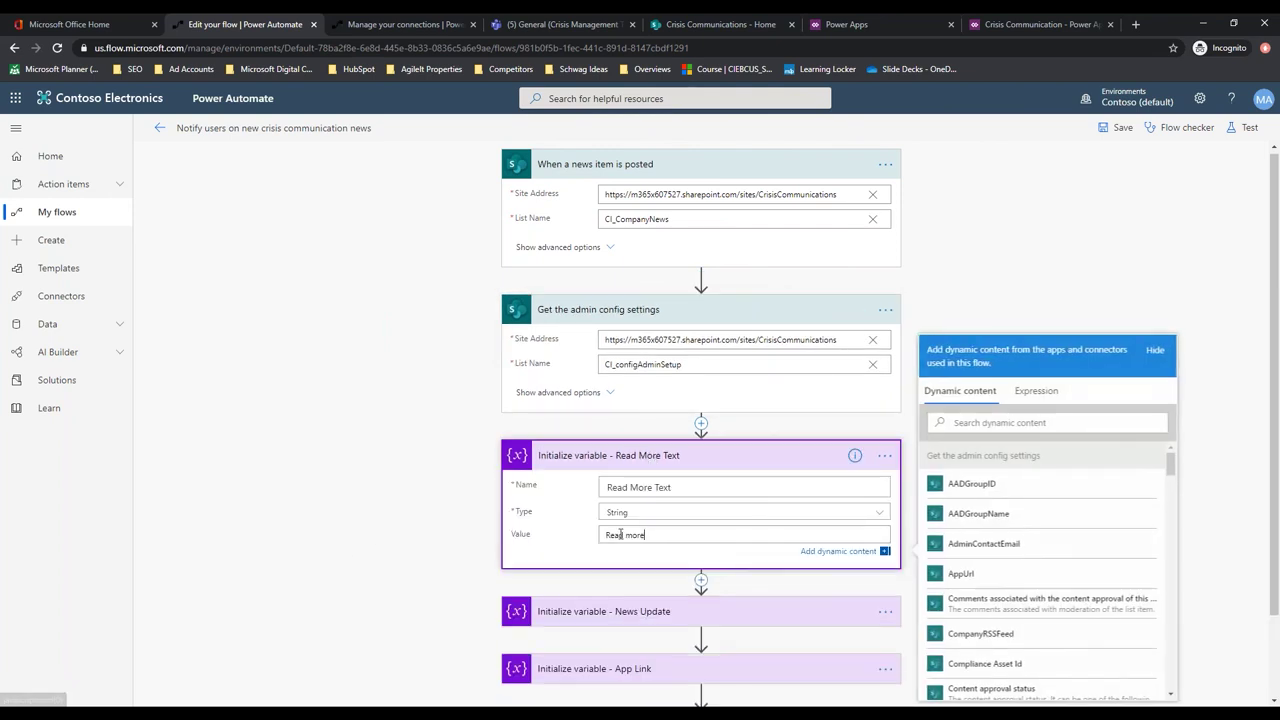
left_click(355, 594)
left_click(777, 597)
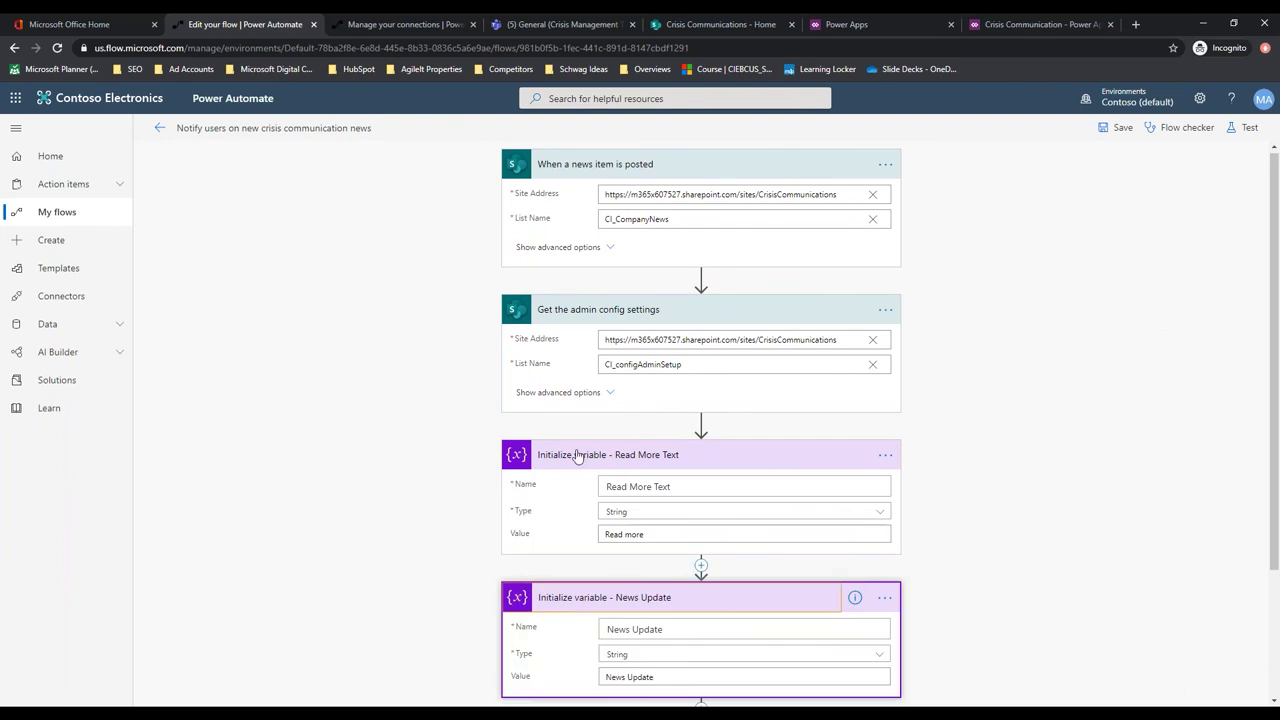
scroll(588, 456, "down", 2)
Enter App Link as the App Link variable's value and save the Notify users flow
left_click(675, 577)
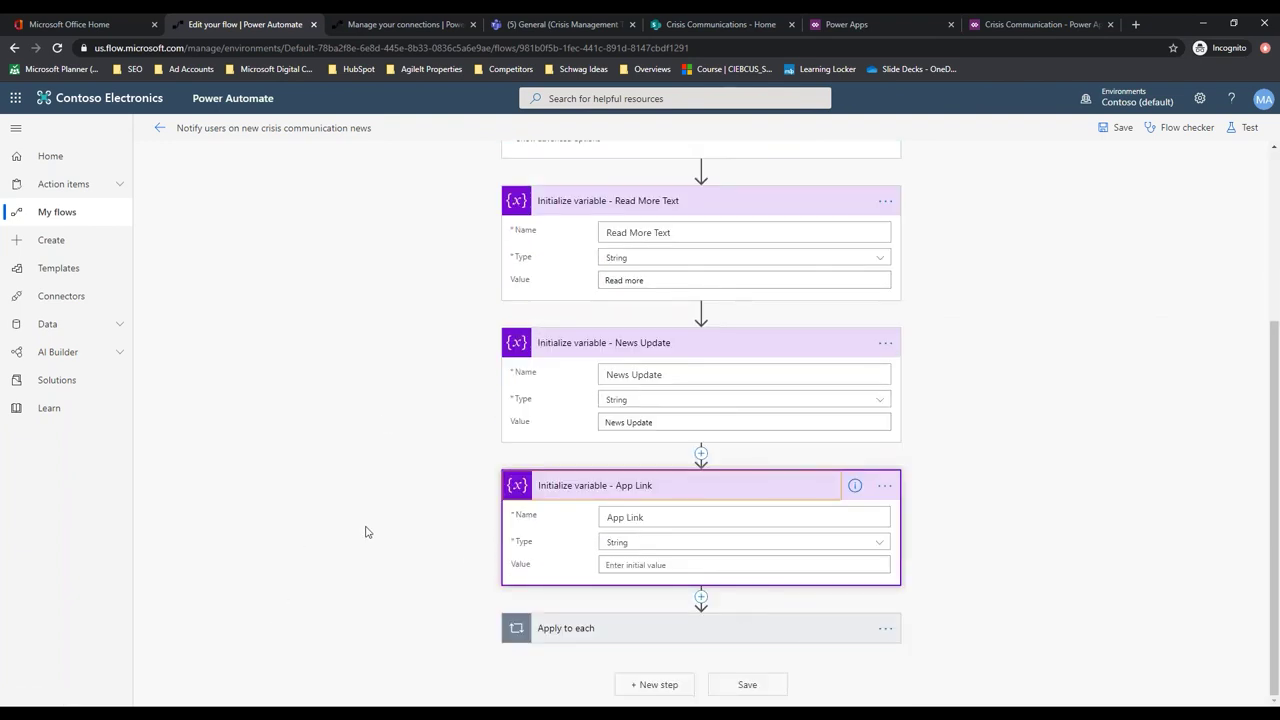
left_click(633, 565)
type("App Link")
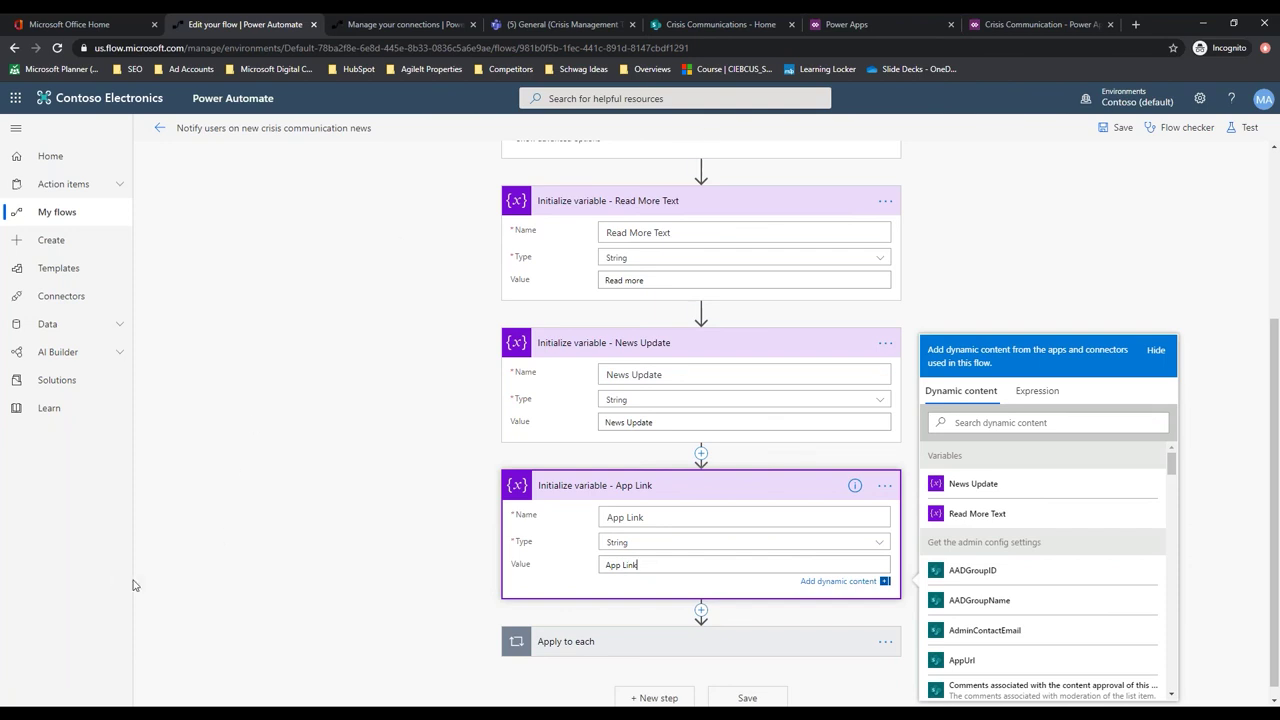
left_click(372, 590)
left_click(749, 685)
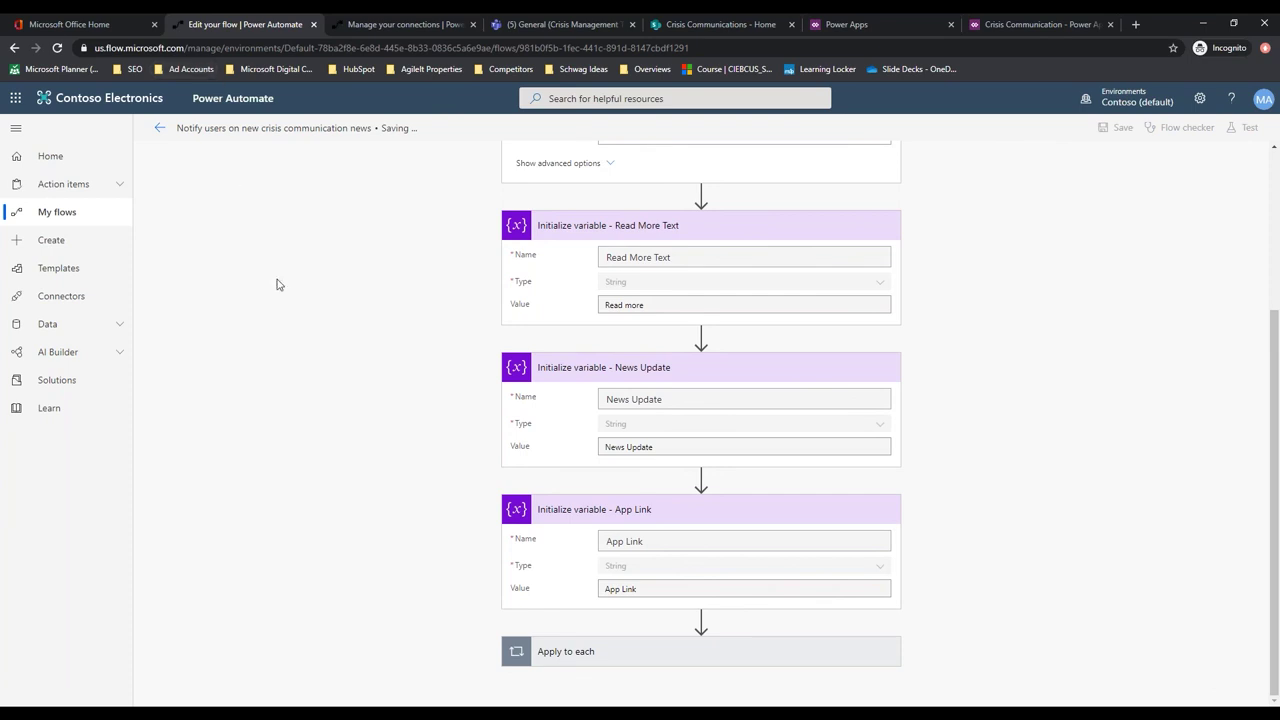
scroll(332, 351, "up", 3)
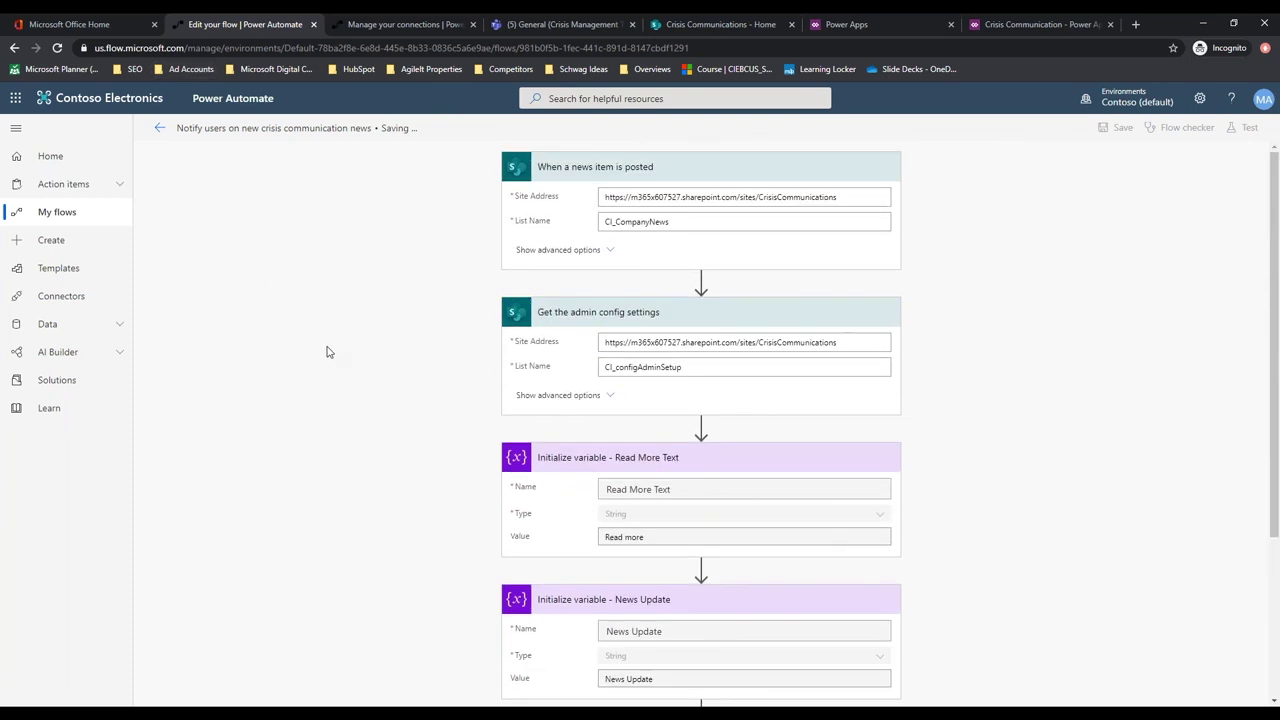
scroll(305, 176, "down", 3)
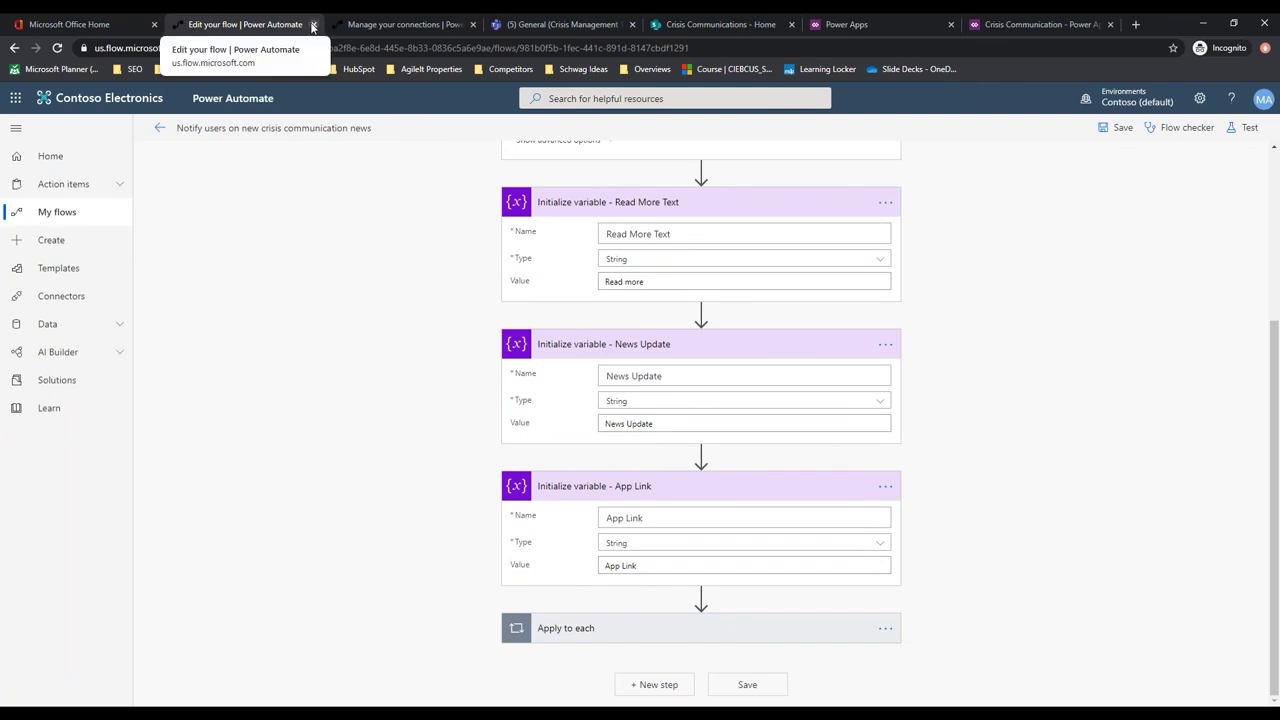
Submit a 'Please watch our next tech talk!' request from the running Crisis Communication app
left_click(313, 24)
left_click(559, 25)
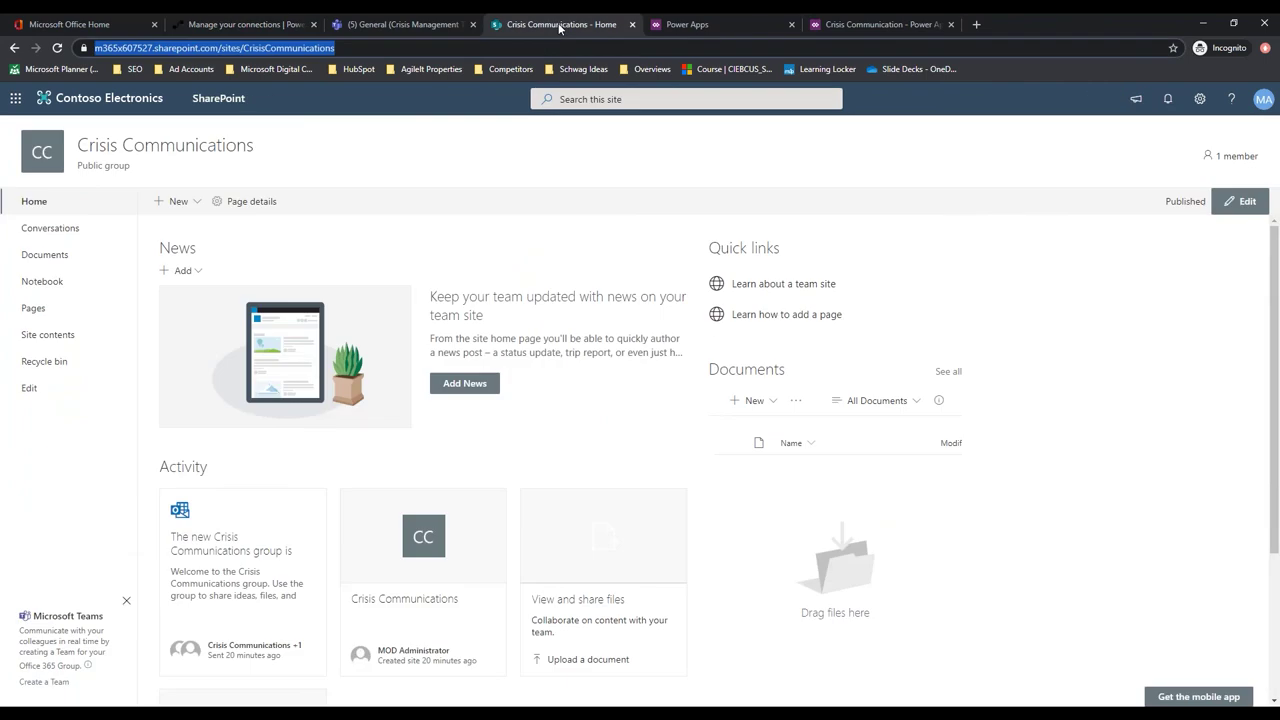
left_click(716, 26)
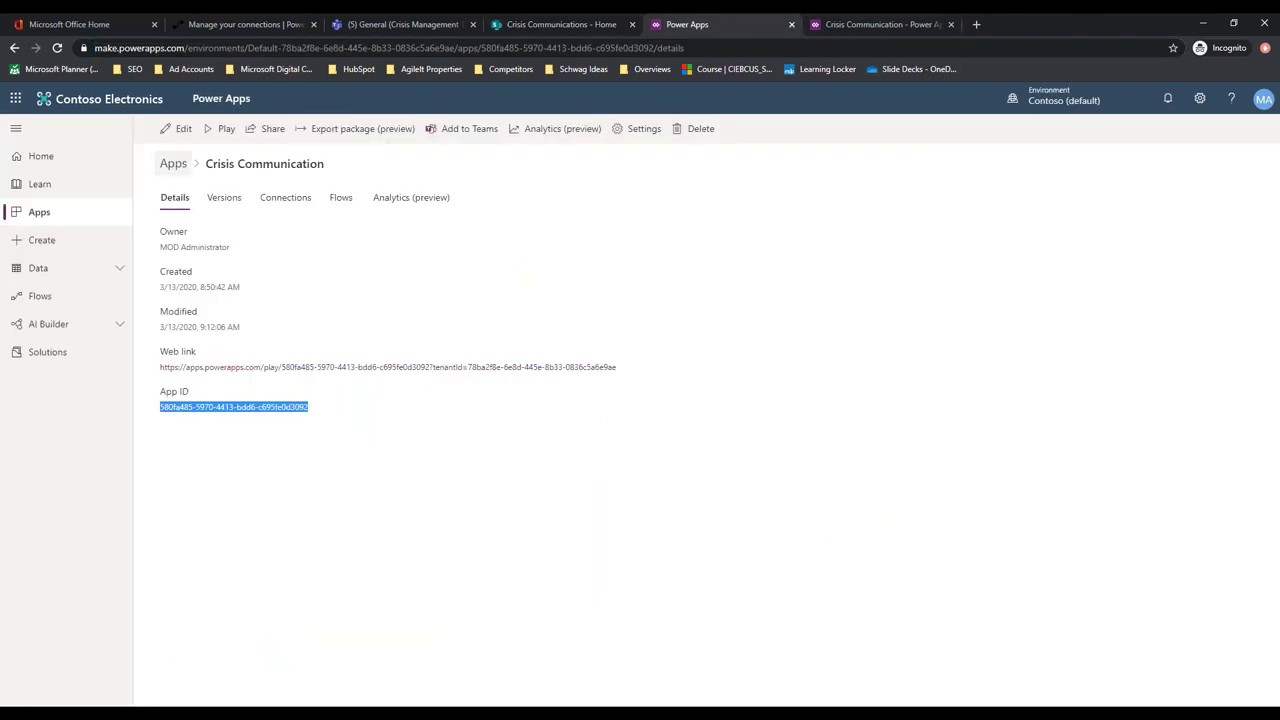
left_click(860, 22)
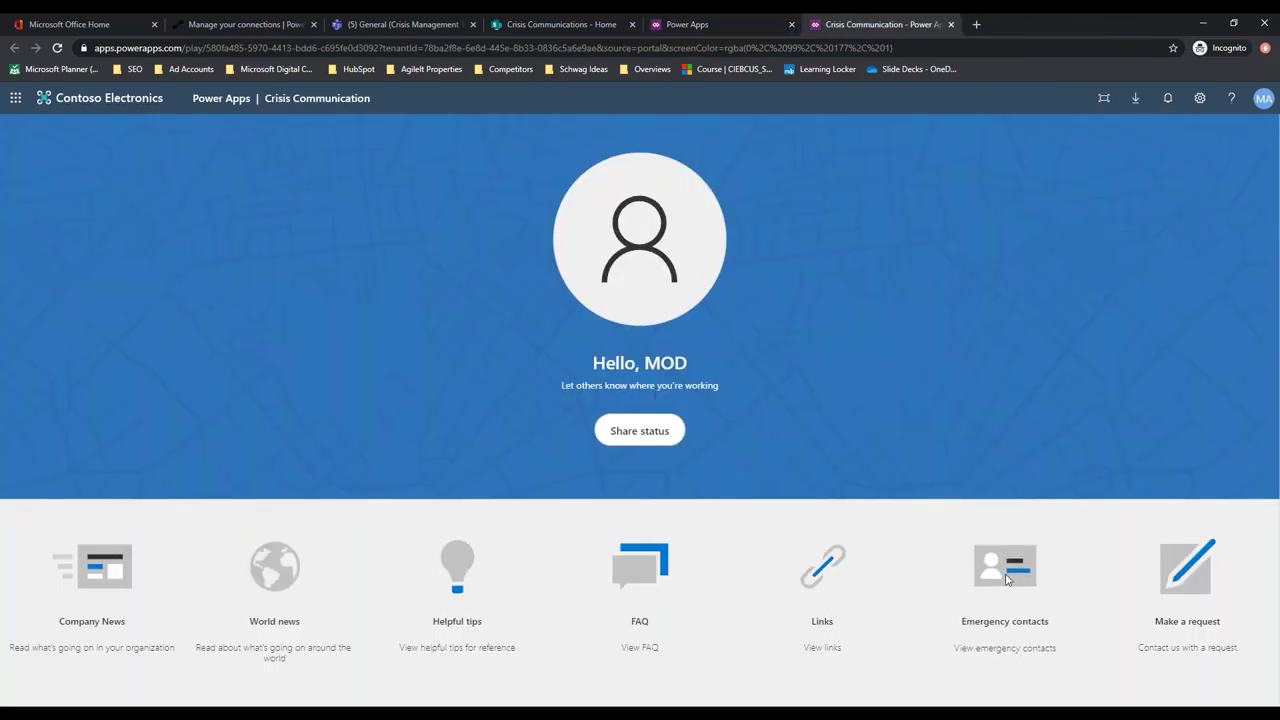
left_click(1195, 578)
left_click(366, 340)
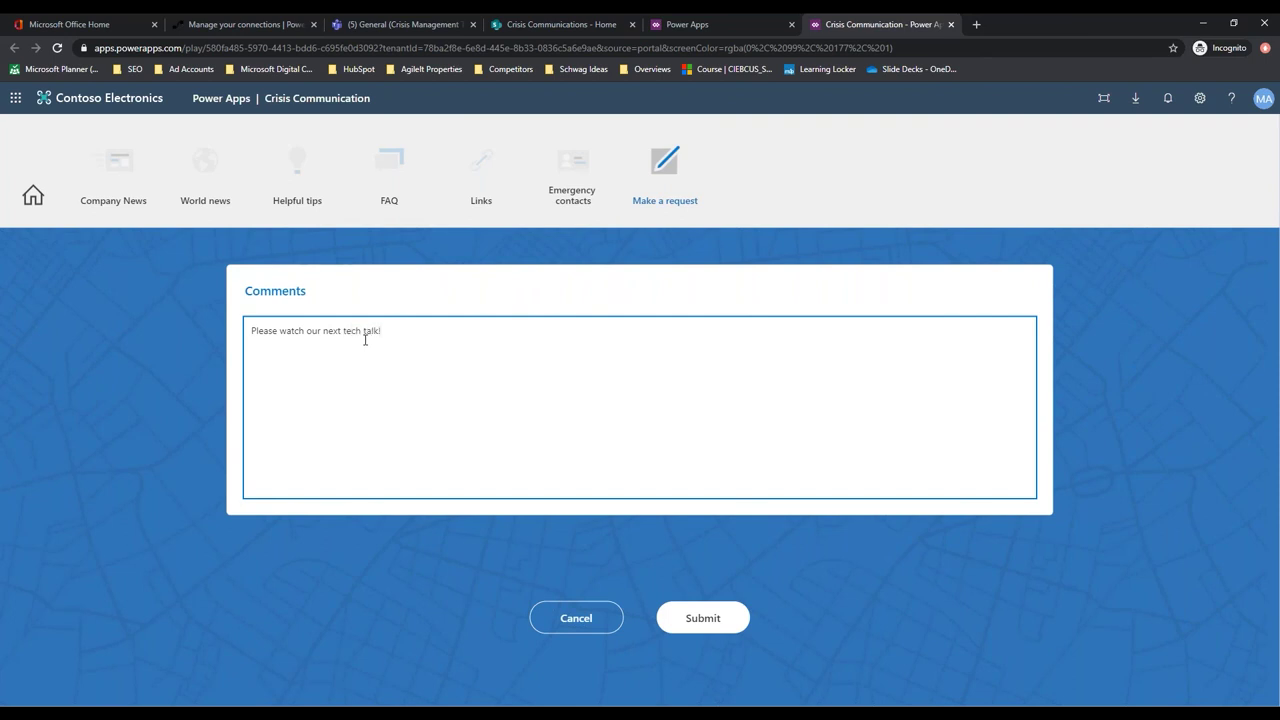
left_click(680, 614)
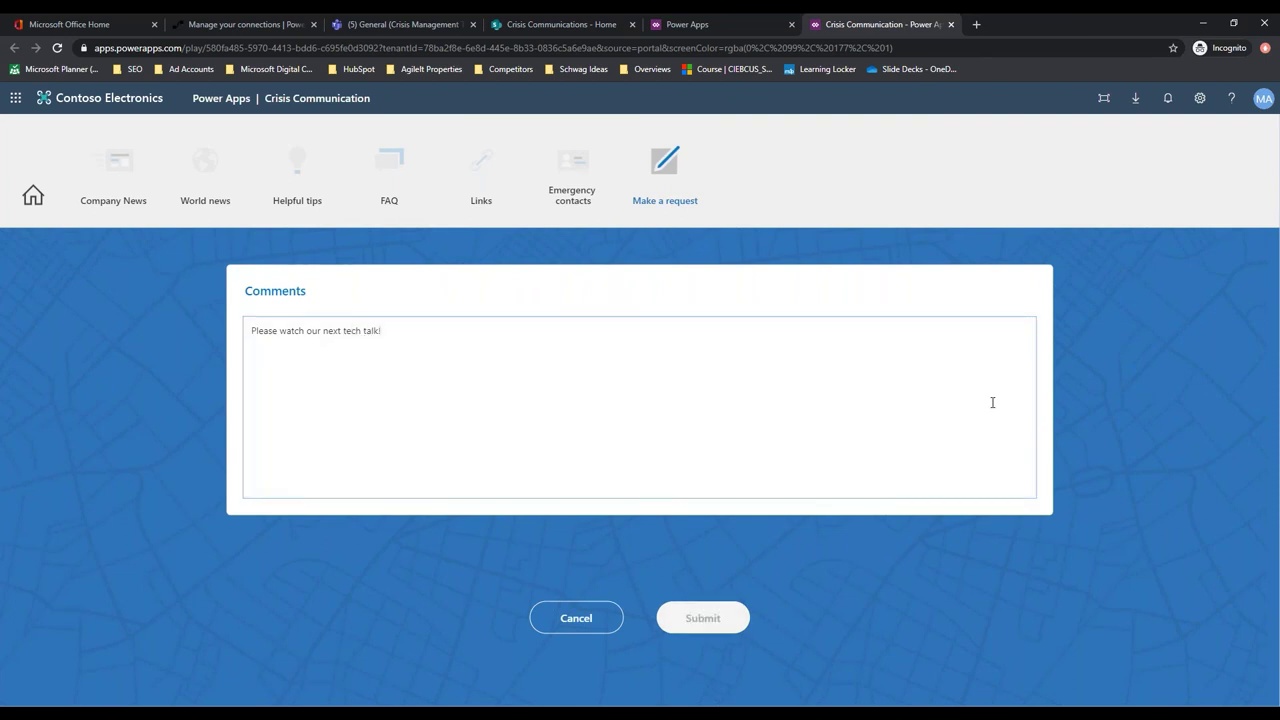
left_click(380, 27)
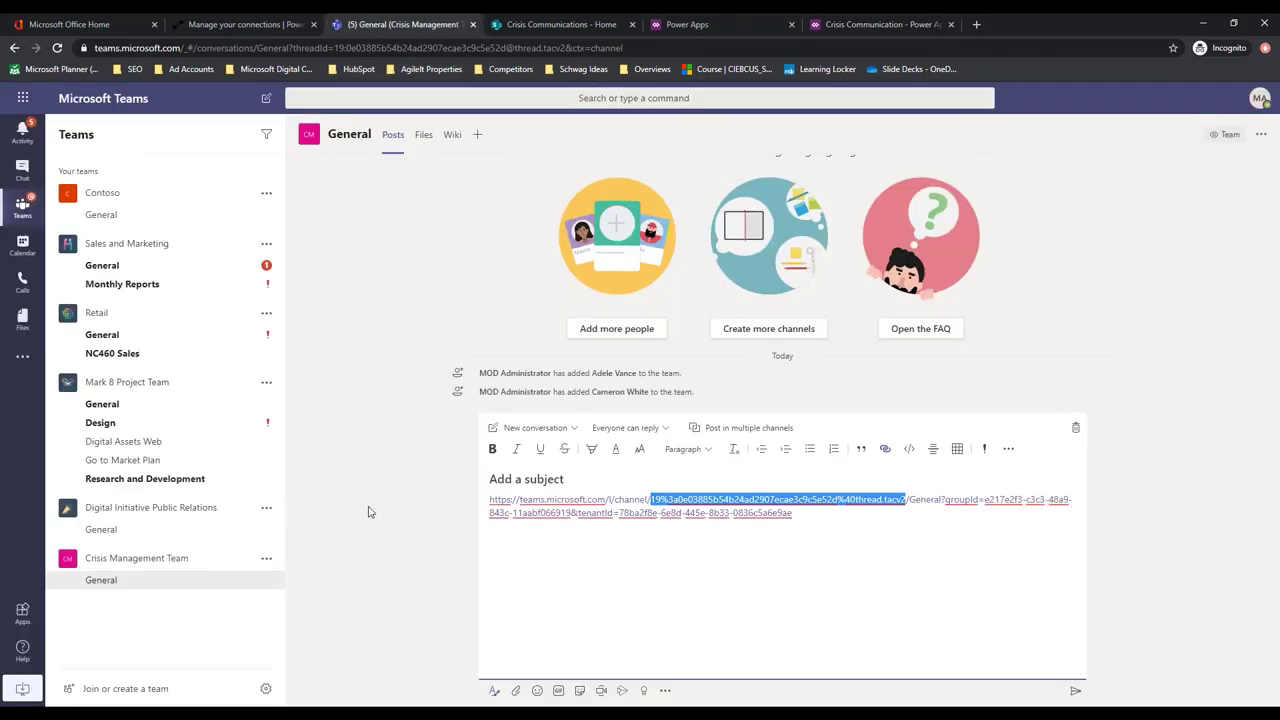
Cut the link from the message draft, check the Flow's New Request card, then open Contoso's General channel
left_click_drag(880, 525, 434, 479)
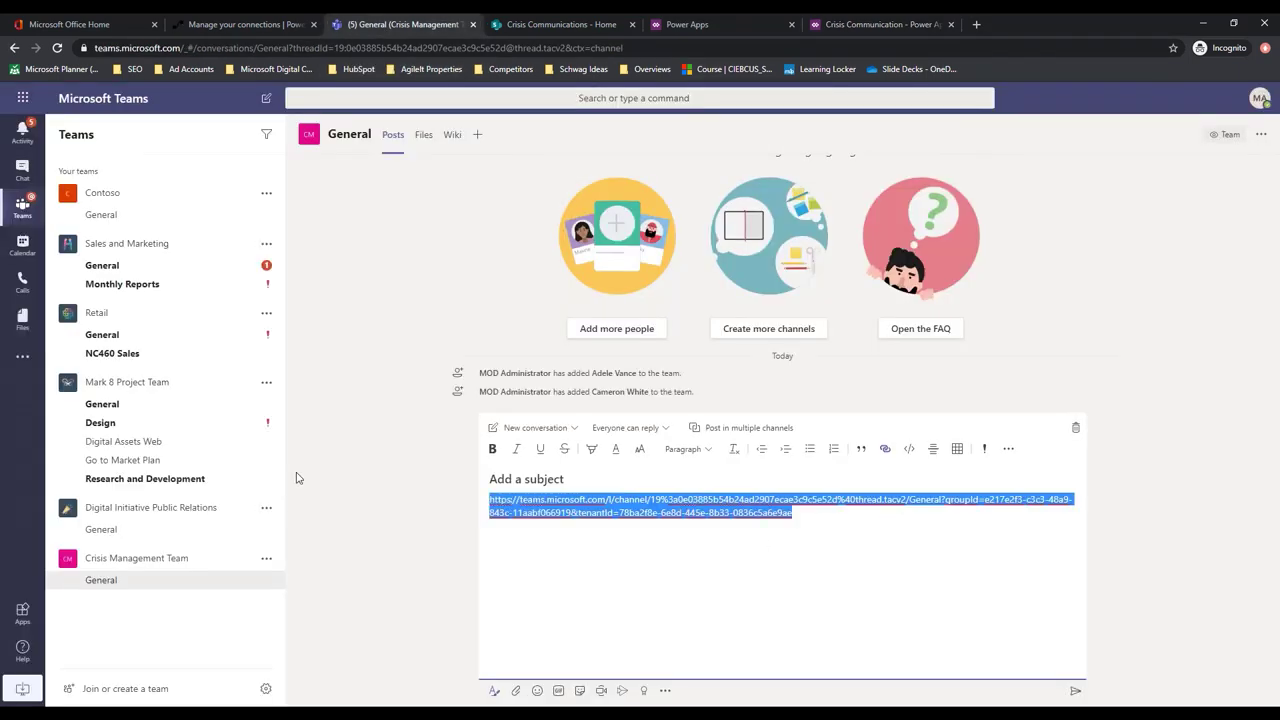
key("ctrl+x")
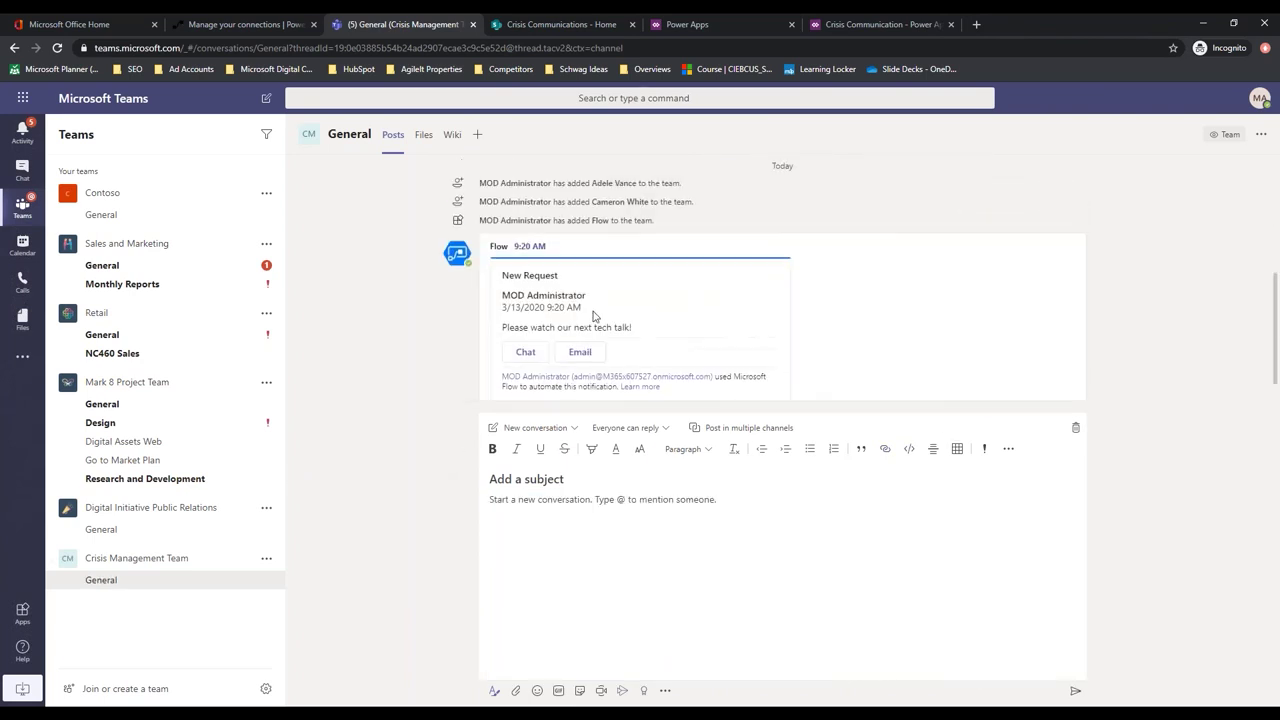
mouse_move(540, 265)
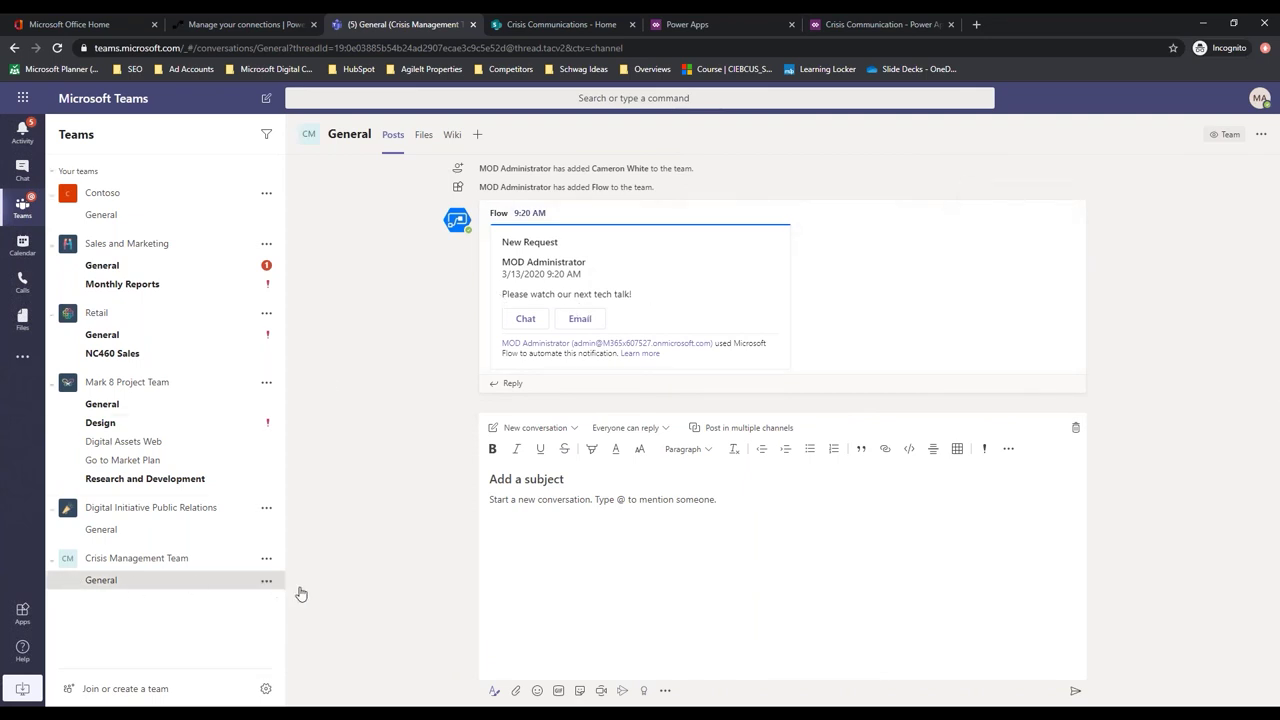
mouse_move(686, 293)
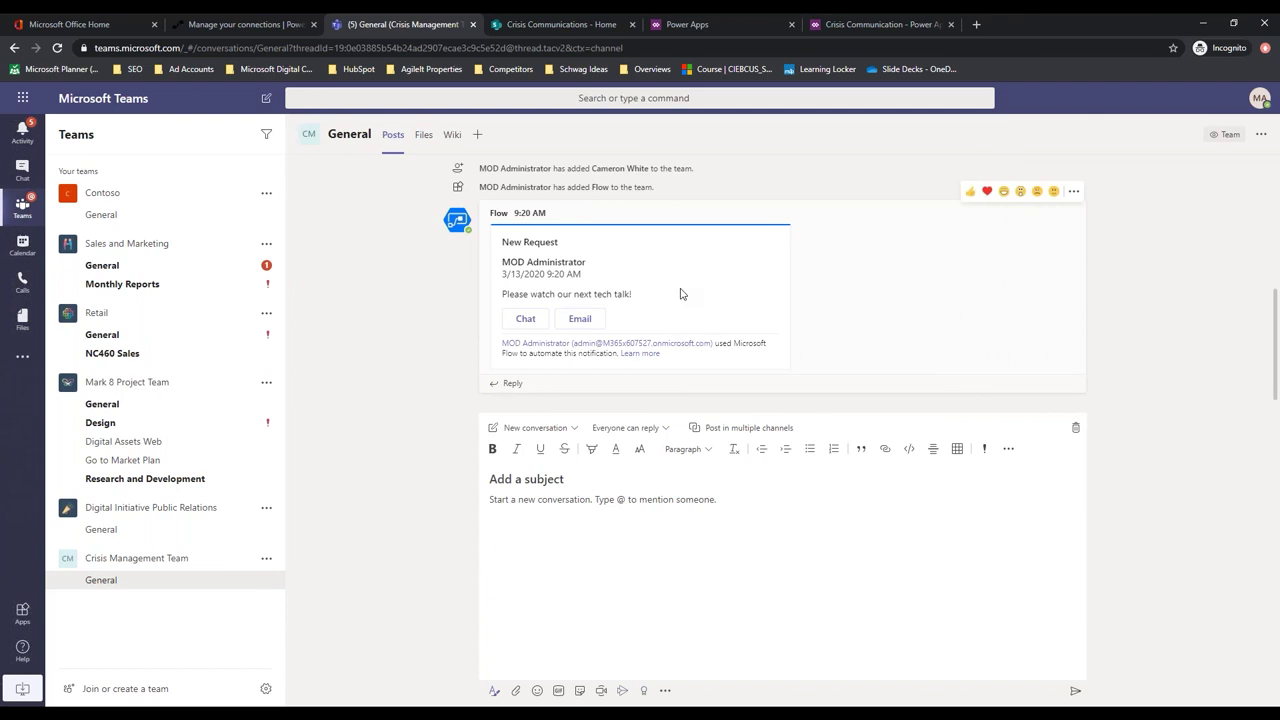
left_click(101, 218)
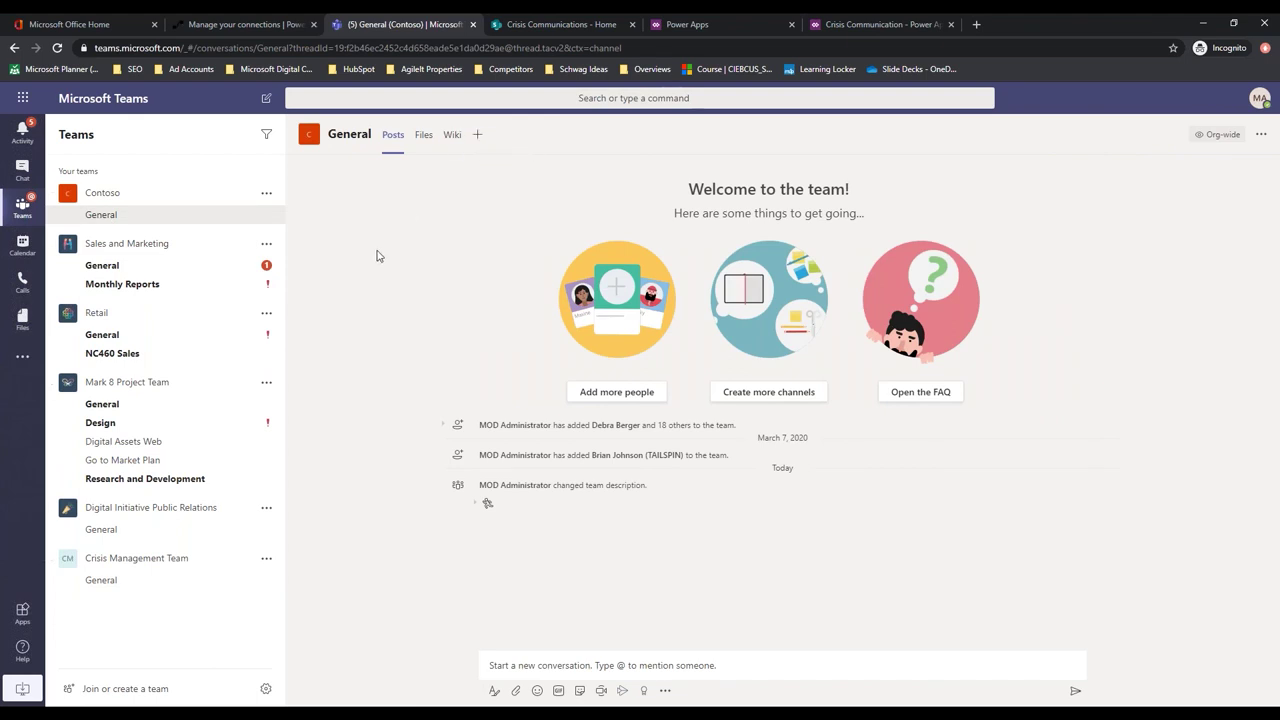
Add a PowerApps tab showing the Crisis Communication app to Contoso's General channel
left_click(477, 134)
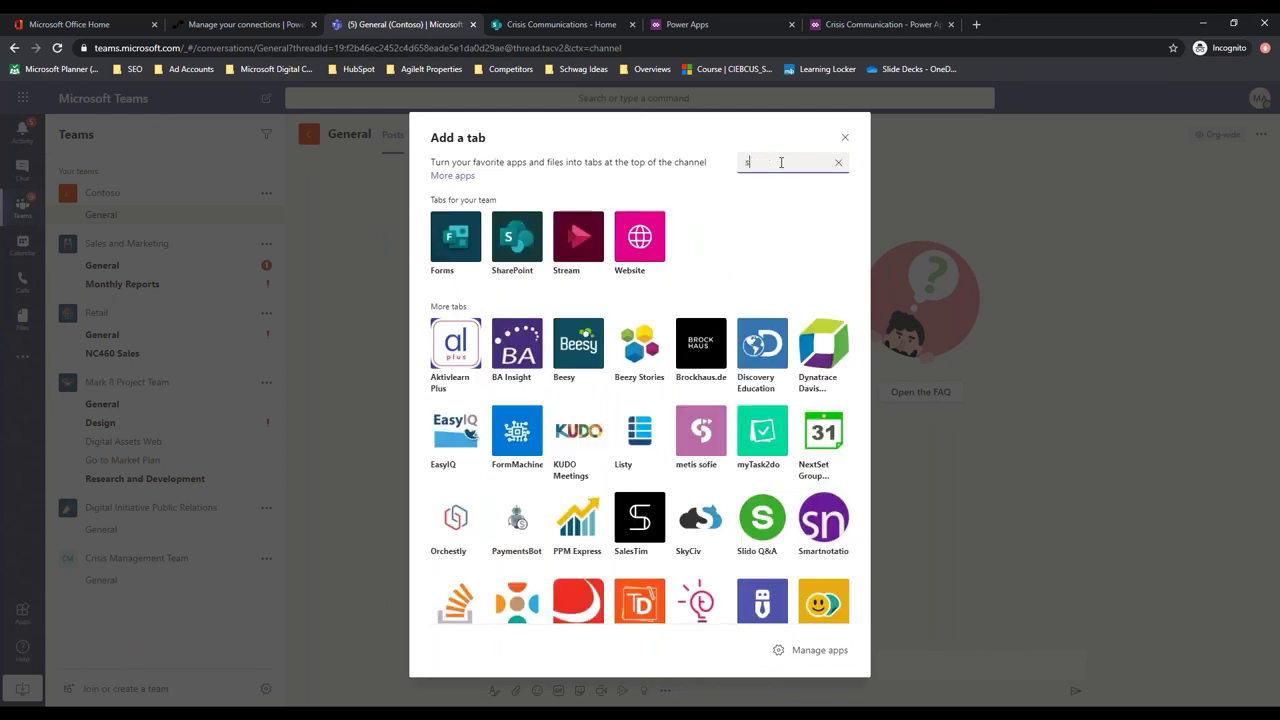
type("power")
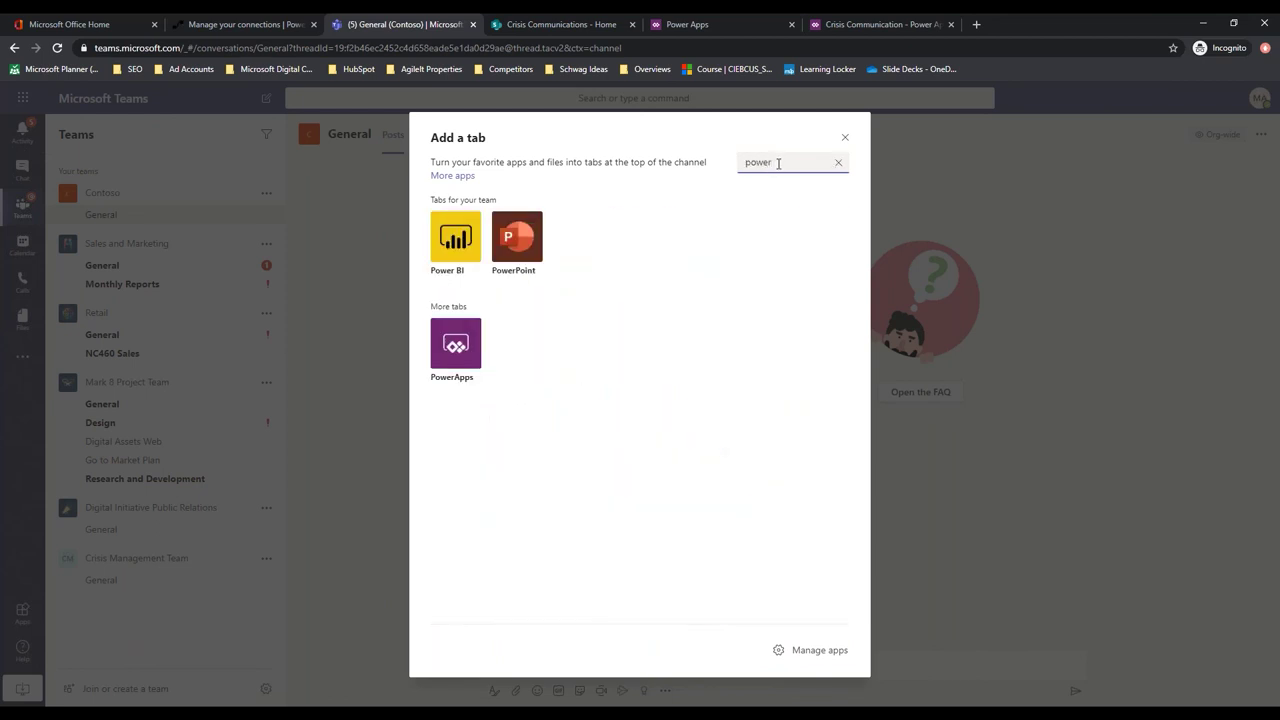
left_click(455, 345)
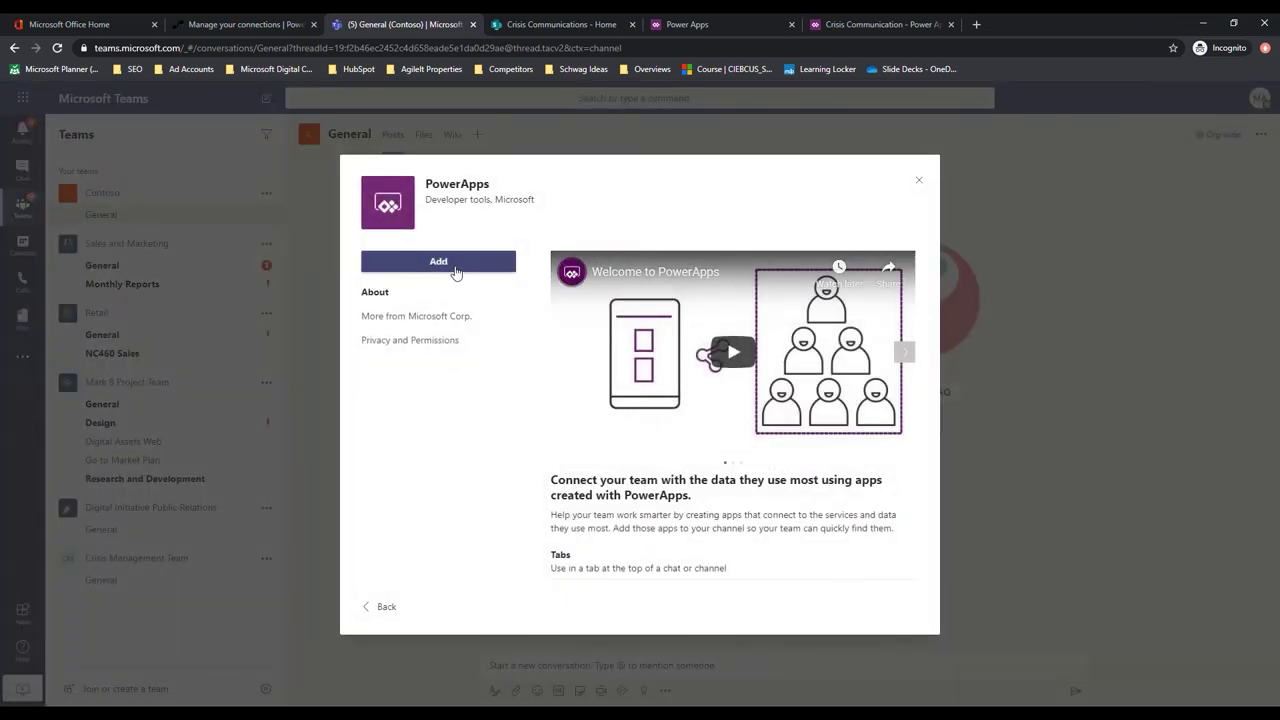
left_click(455, 263)
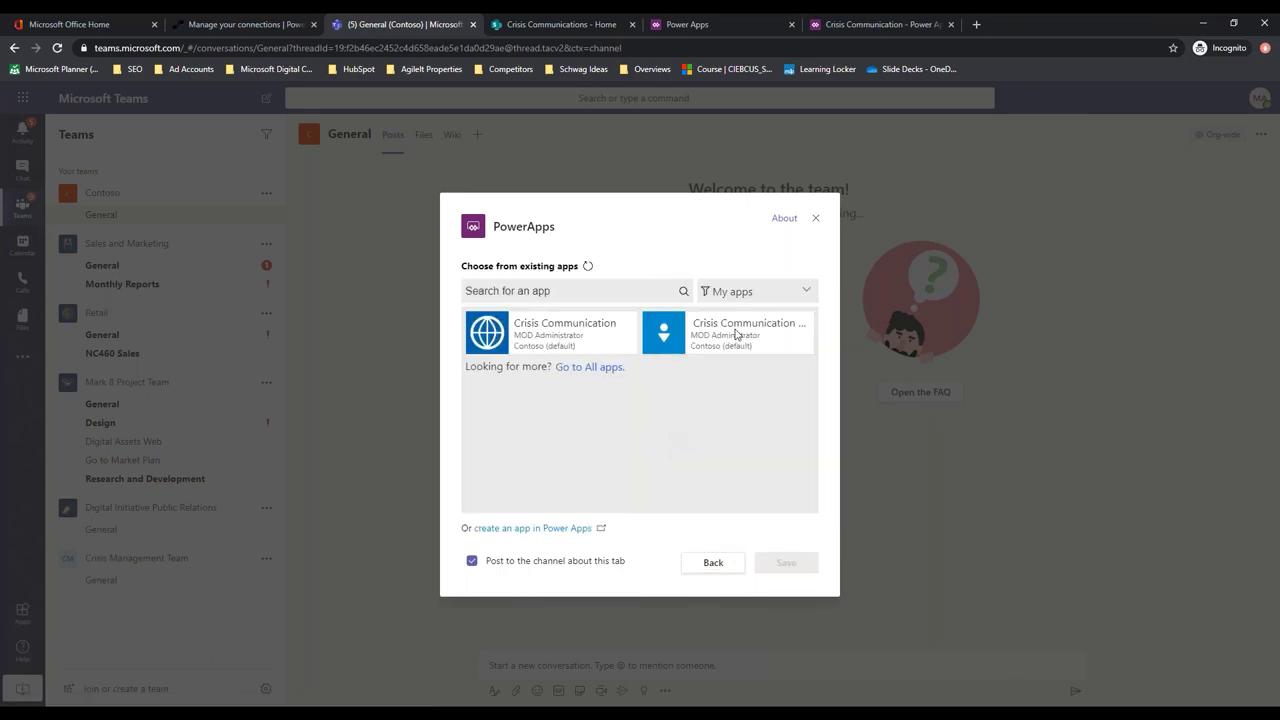
left_click(562, 336)
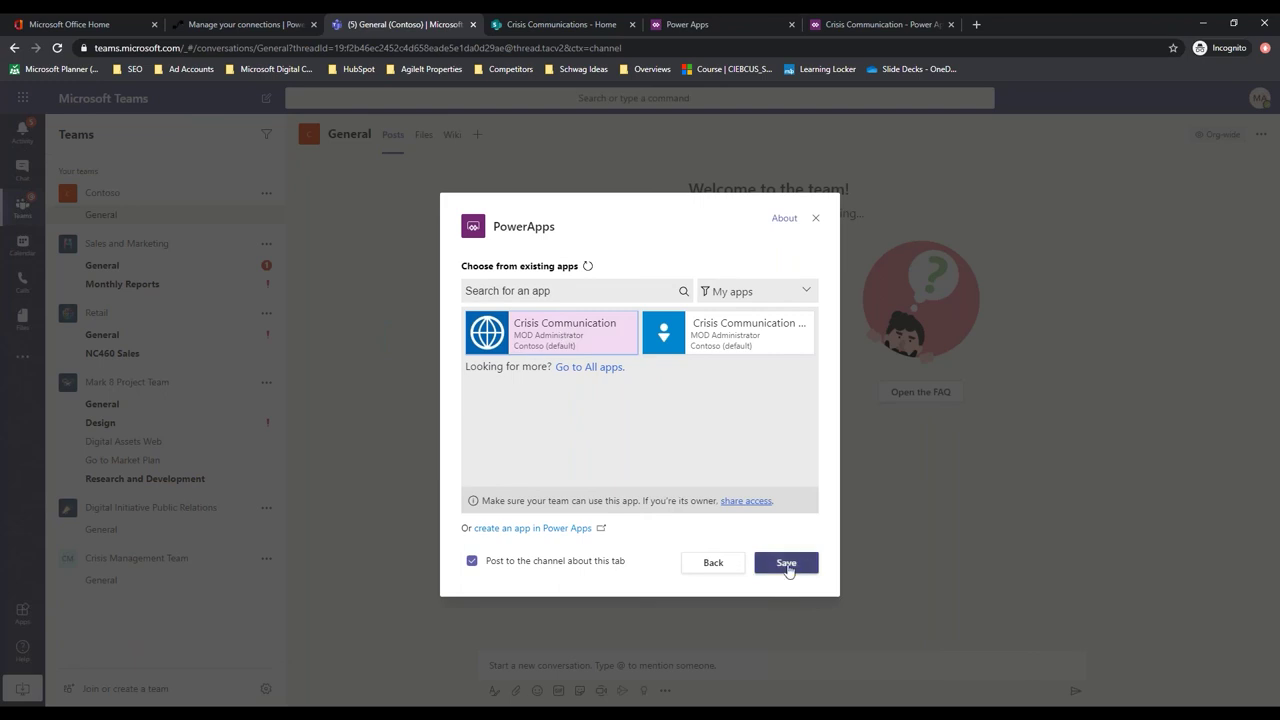
left_click(782, 563)
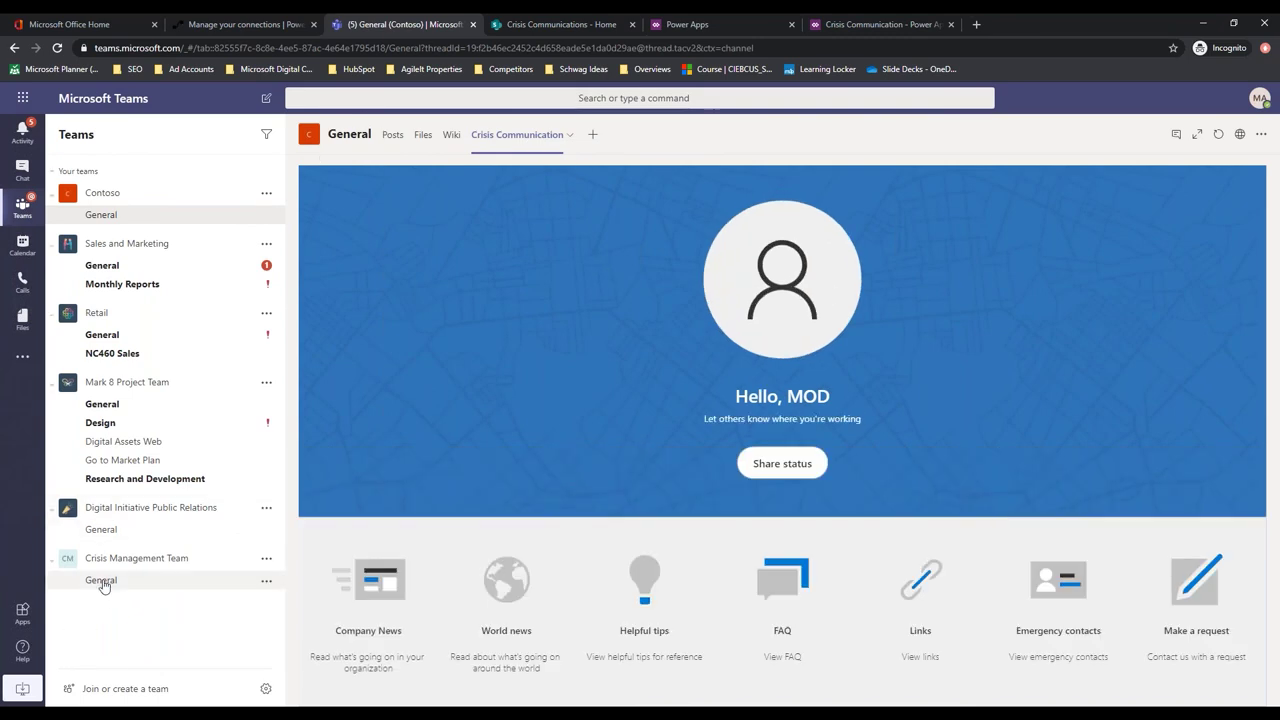
In Crisis Management Team's General channel, add a PowerApps tab with the Crisis Communication Admin app
left_click(66, 583)
left_click(477, 134)
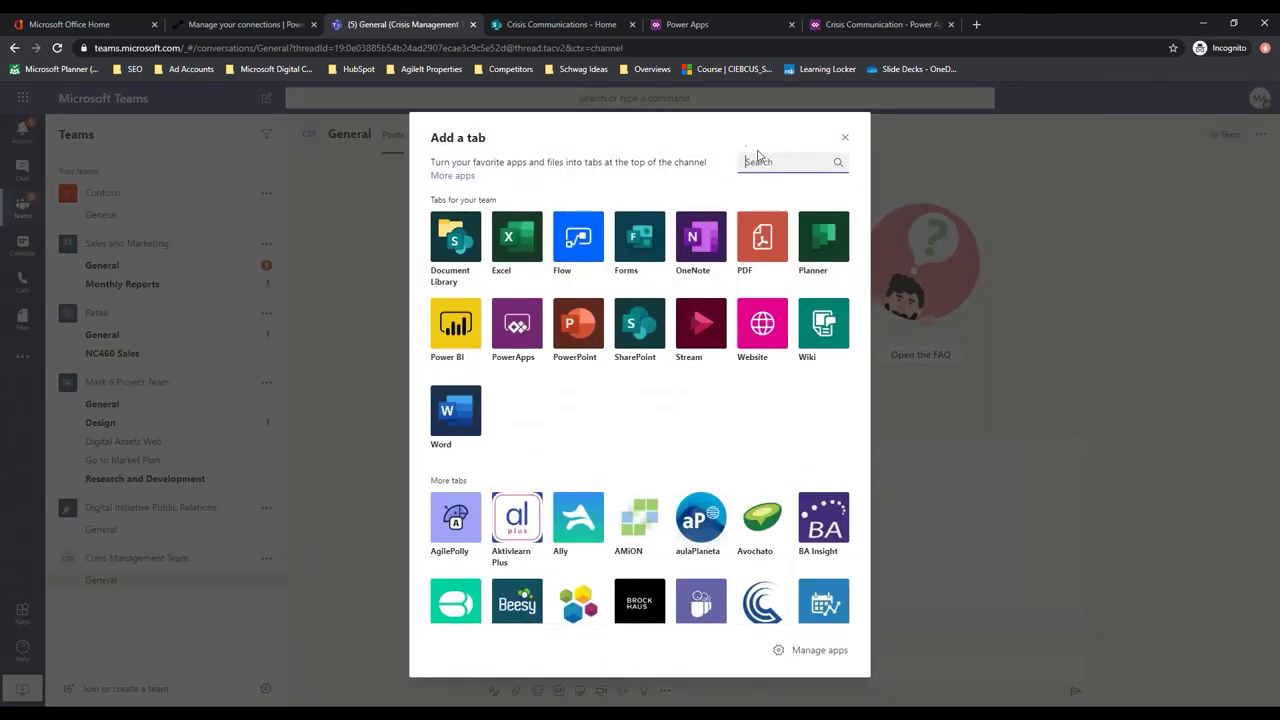
type("power")
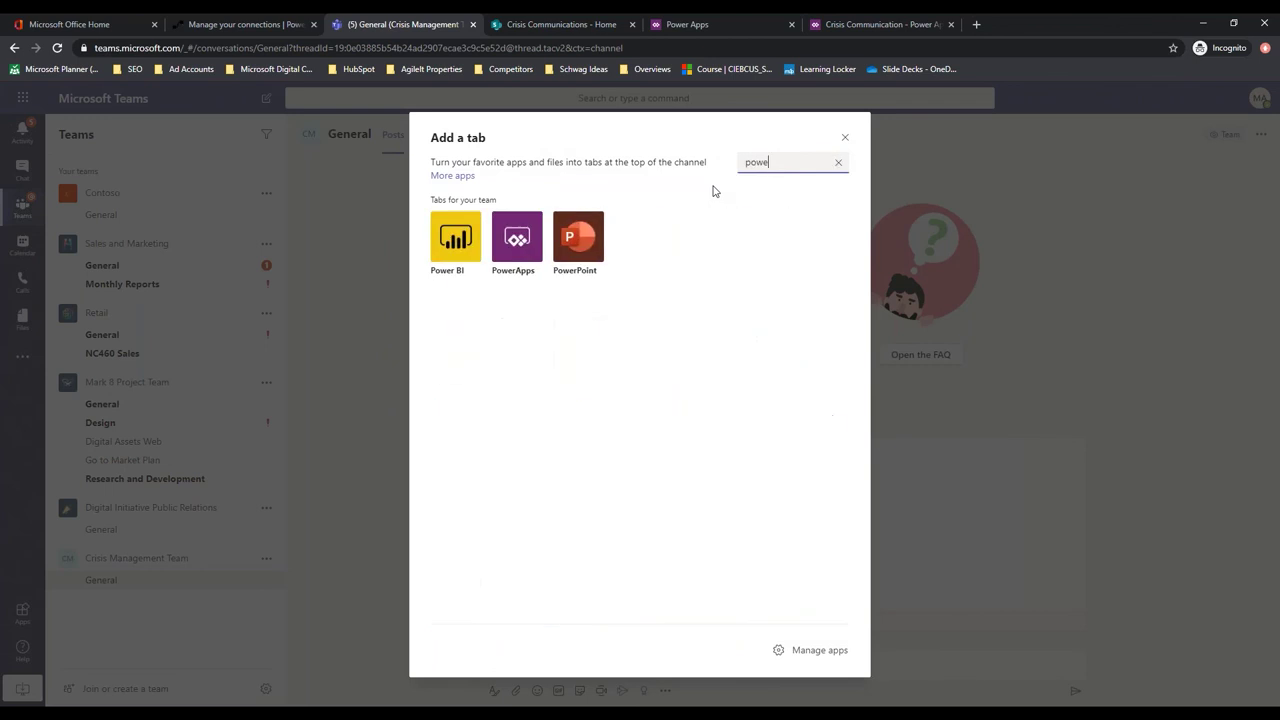
left_click(530, 240)
left_click(462, 263)
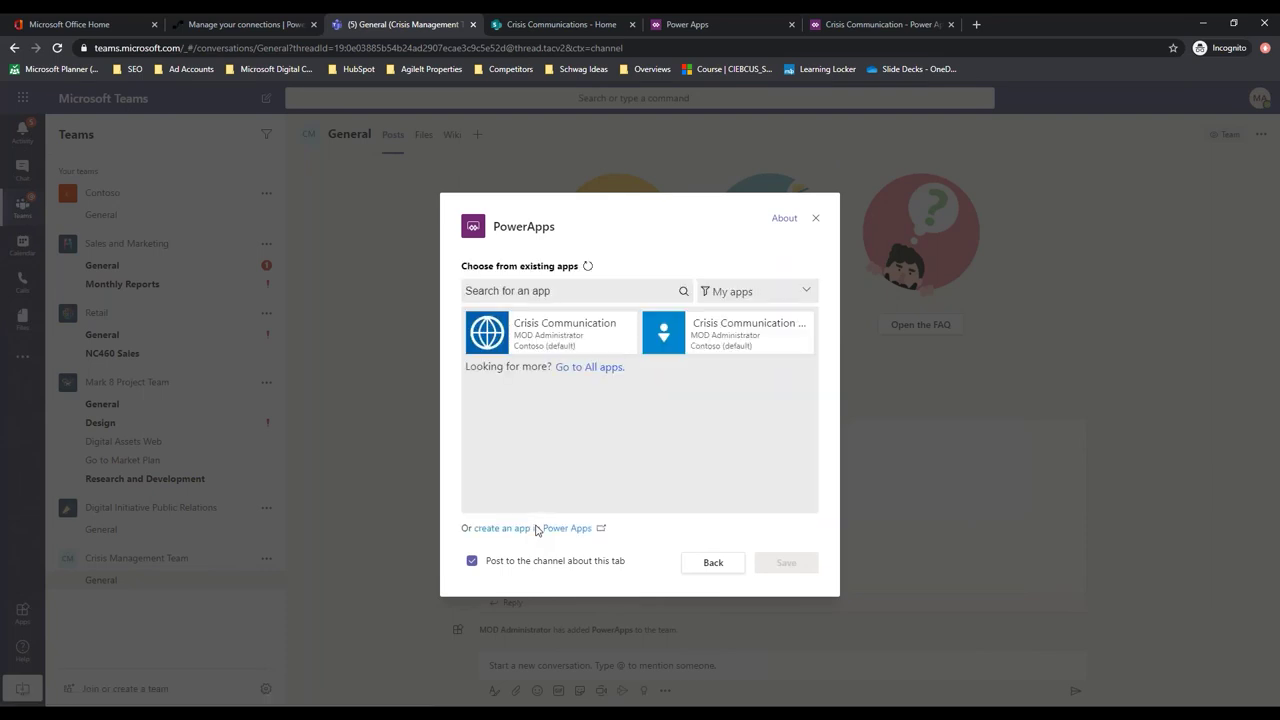
left_click(721, 330)
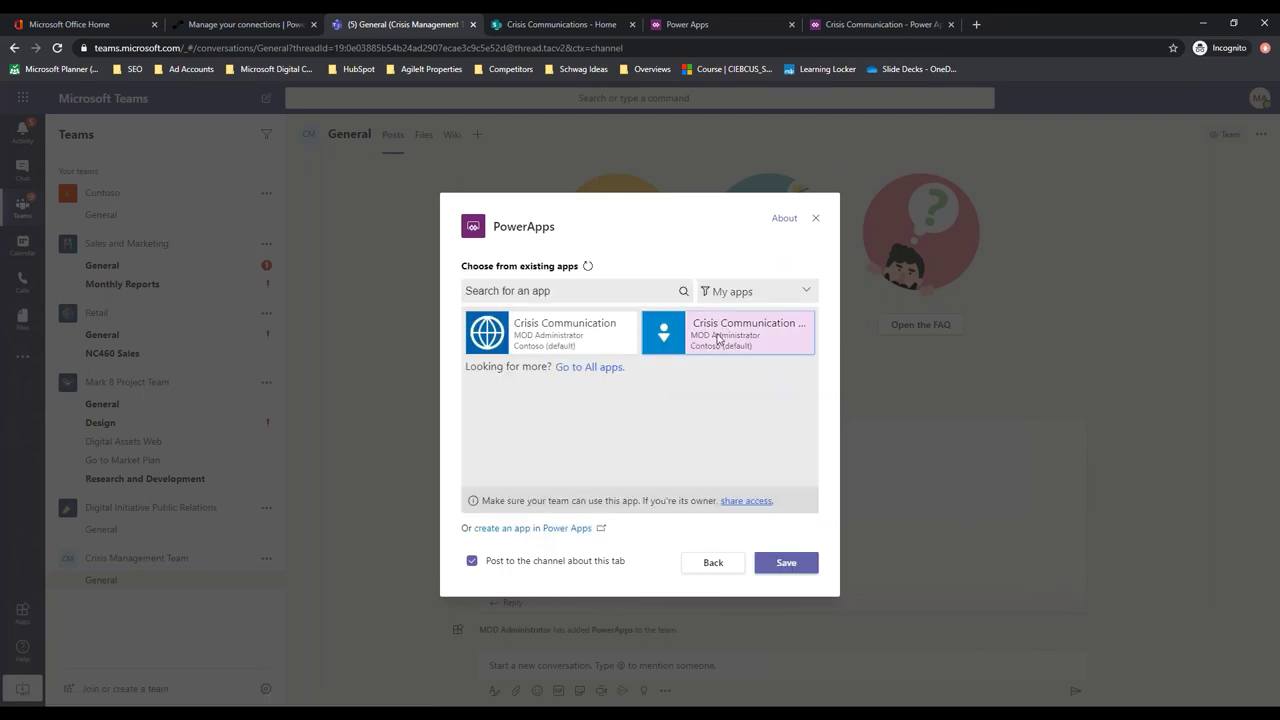
left_click(786, 563)
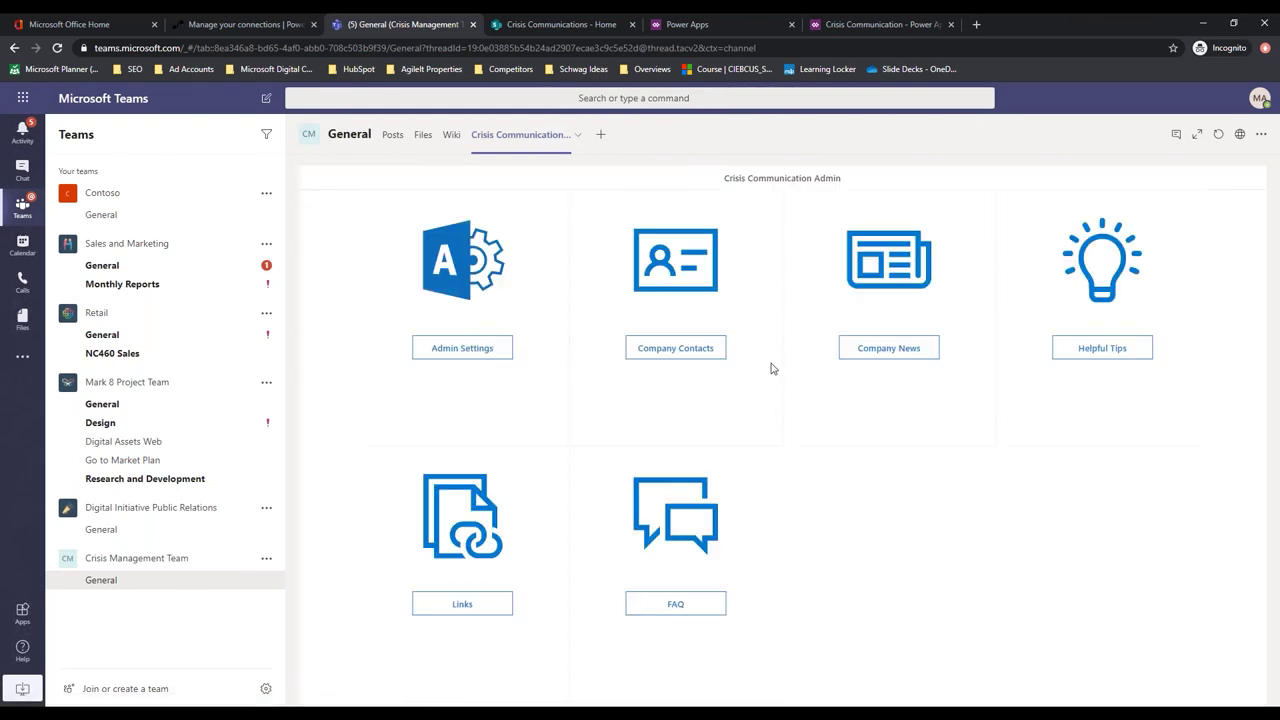
Check Company News, then drag Contoso General's Crisis Communication tab ahead of Wiki
left_click(888, 350)
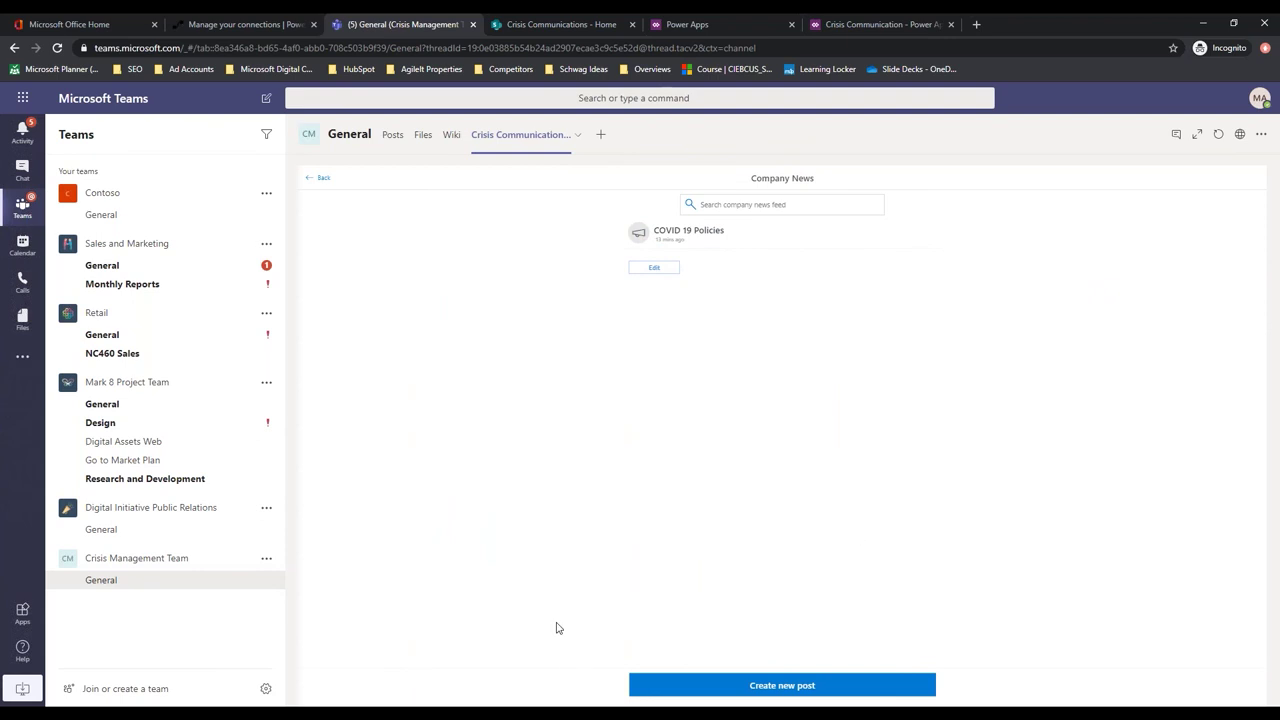
left_click(103, 583)
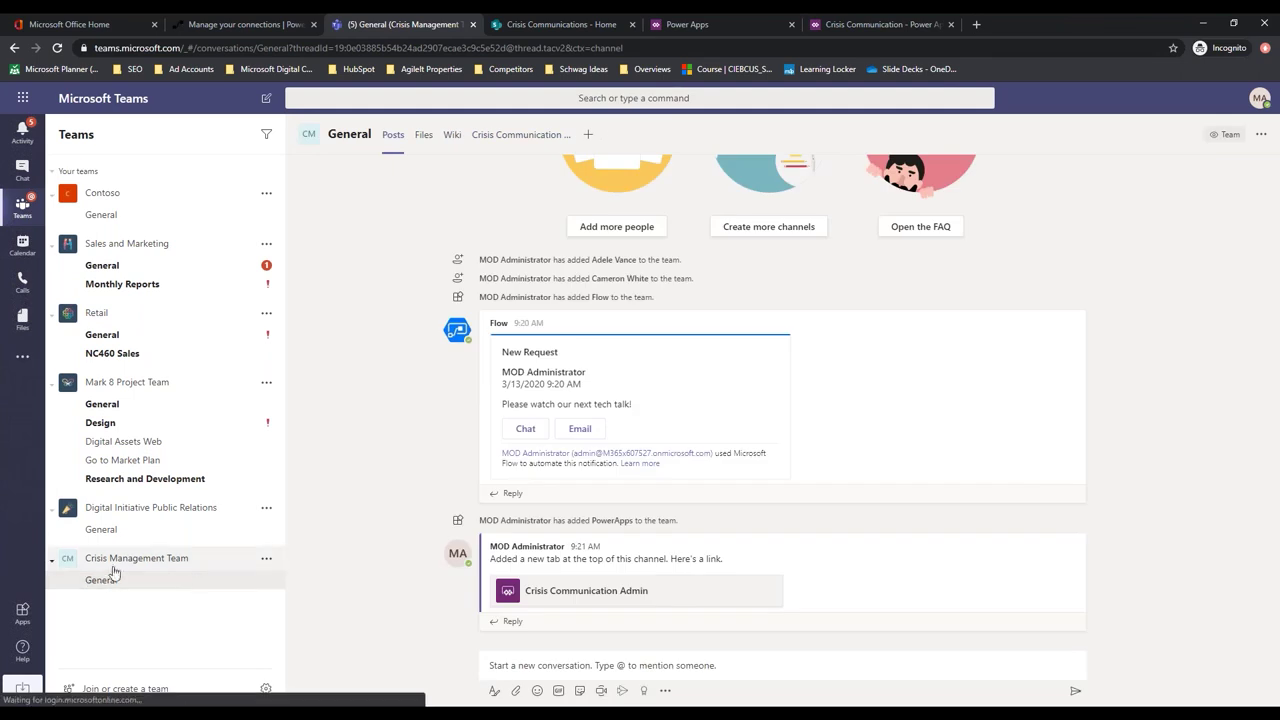
left_click(90, 214)
left_click(517, 134)
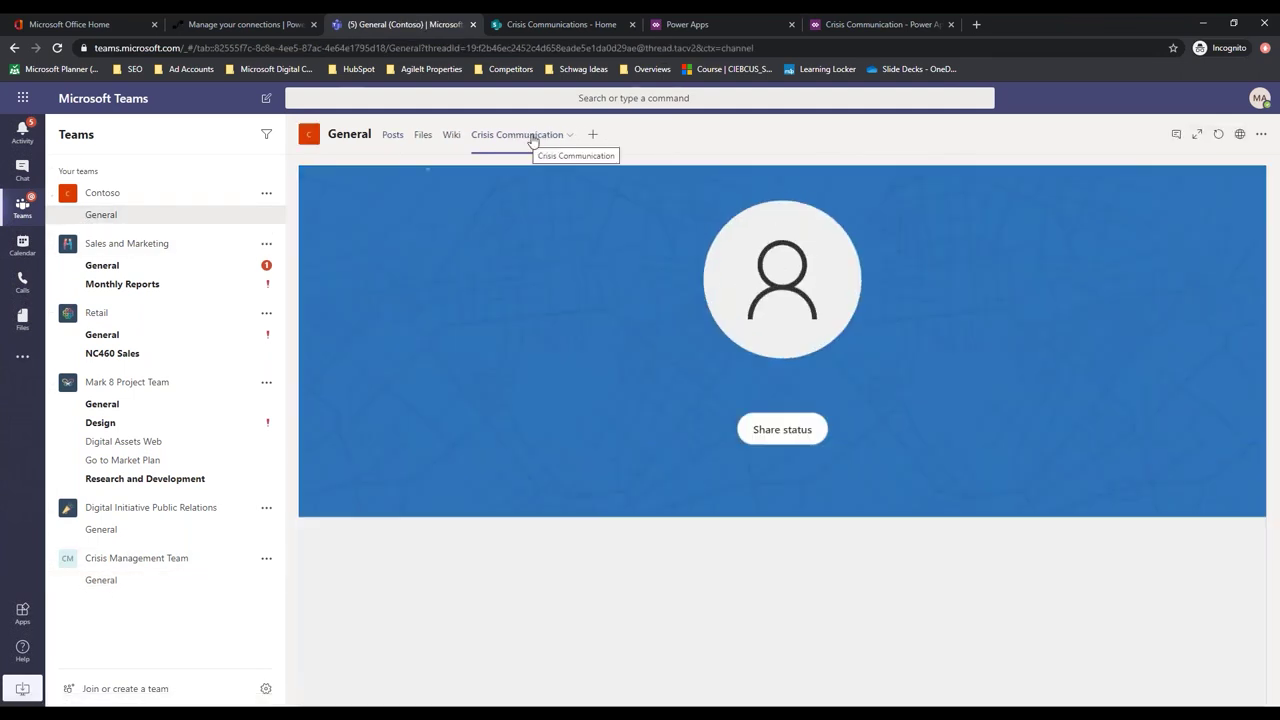
left_click_drag(532, 141, 408, 137)
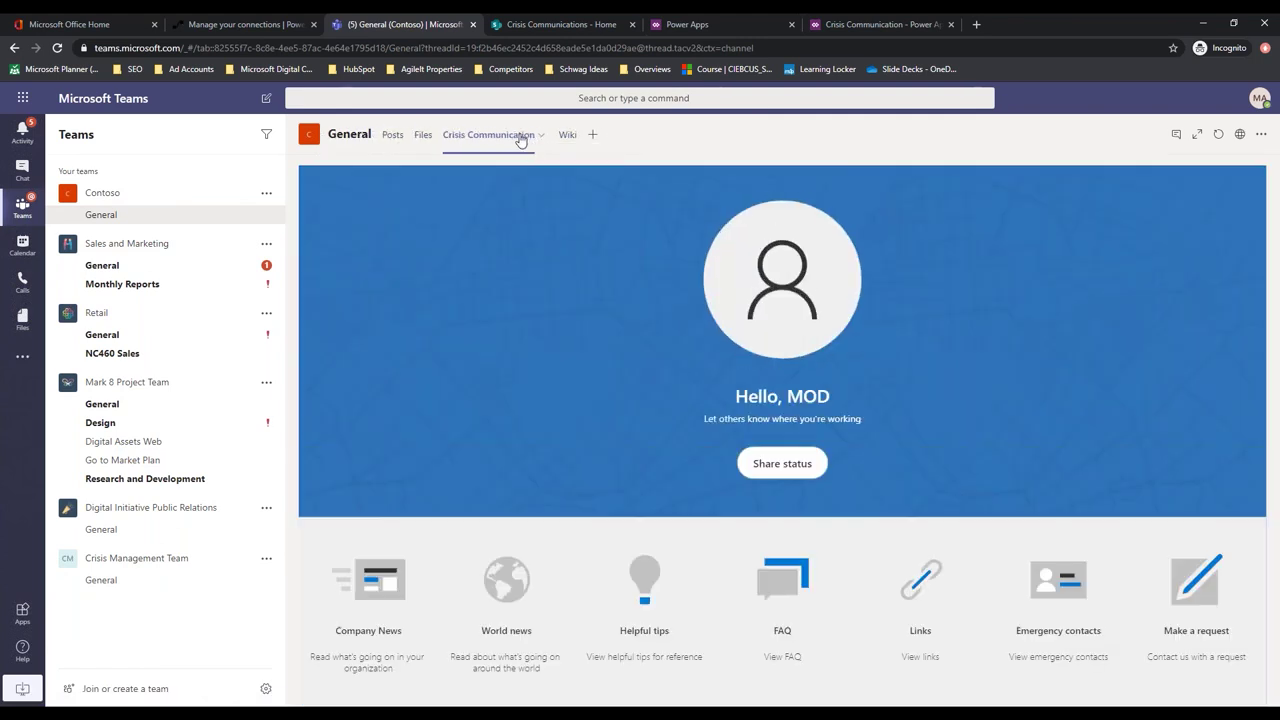
left_click_drag(521, 134, 385, 138)
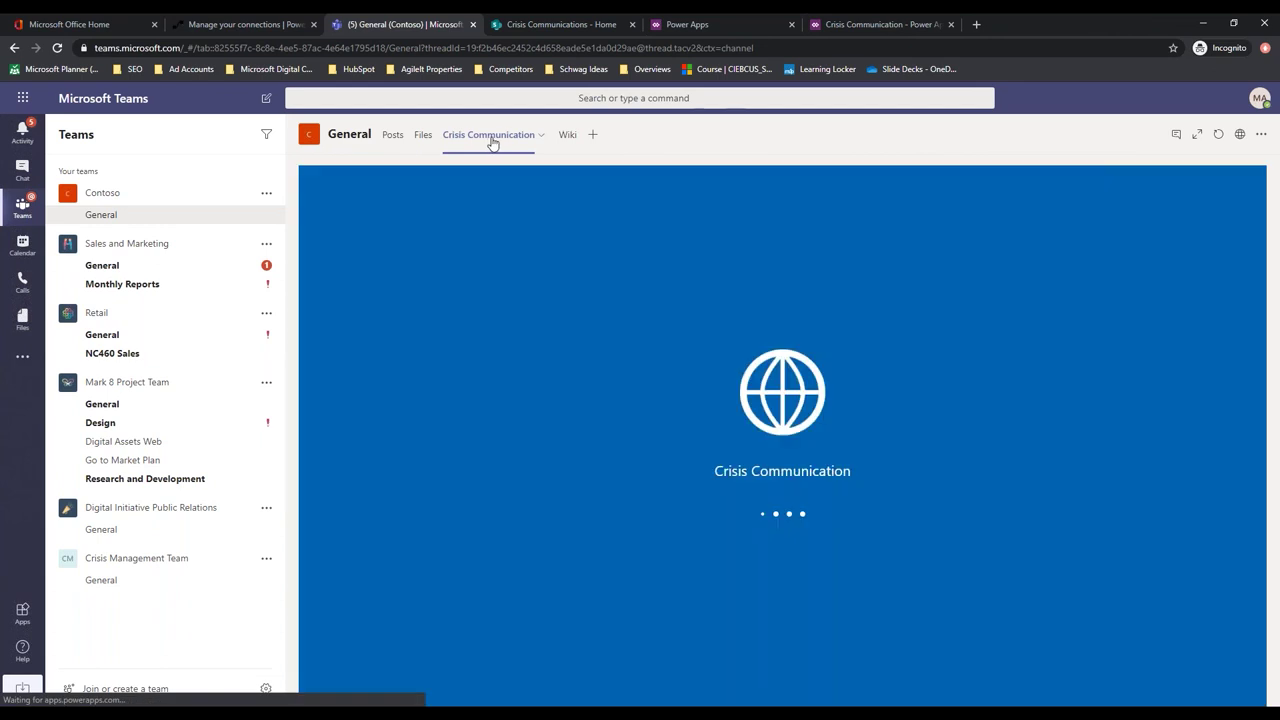